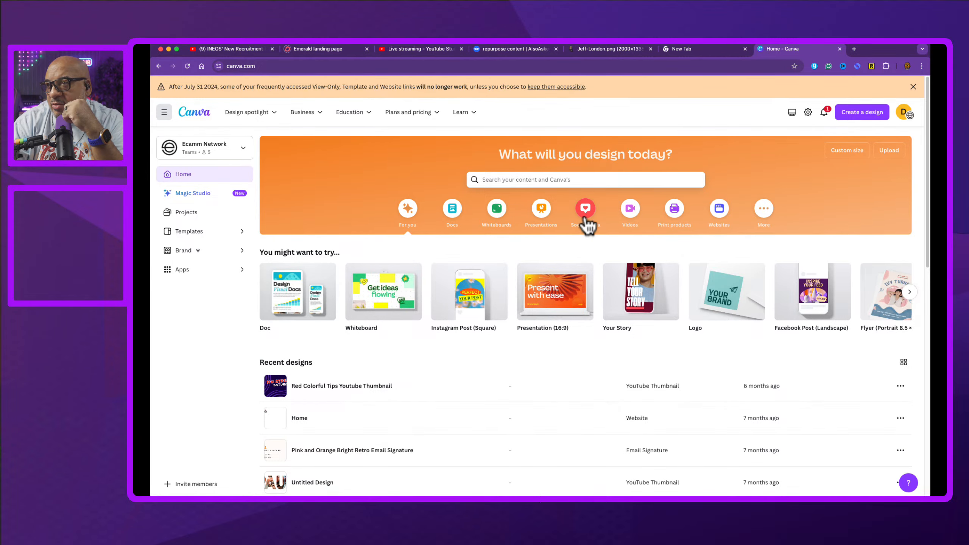
Step: Start a new YouTube Thumbnail design from the Social media design category
click(586, 221)
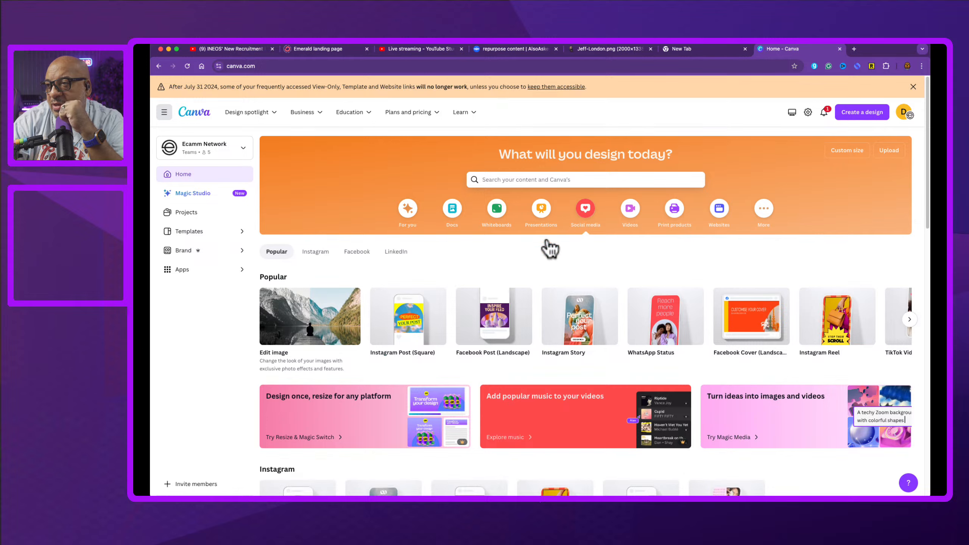
key(ctrl+shift+Tab)
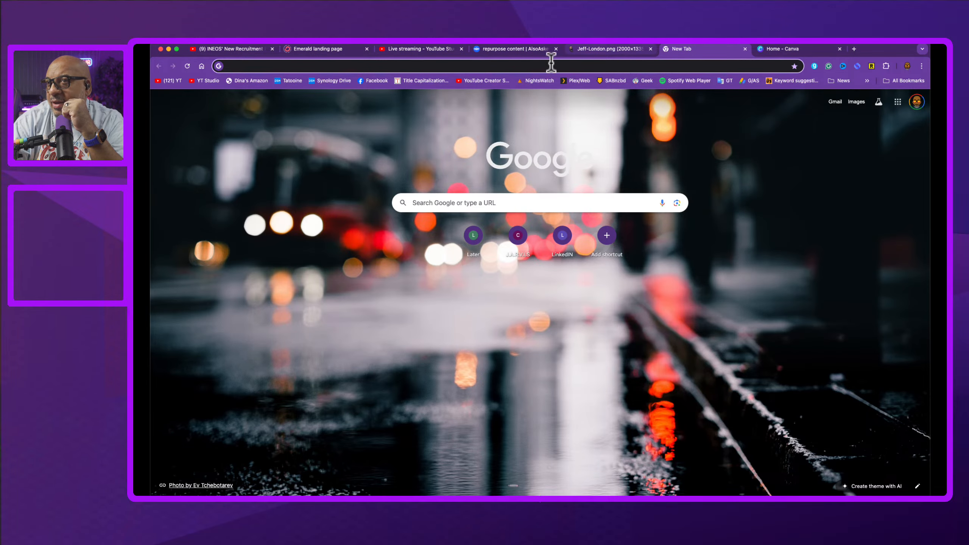
click(792, 49)
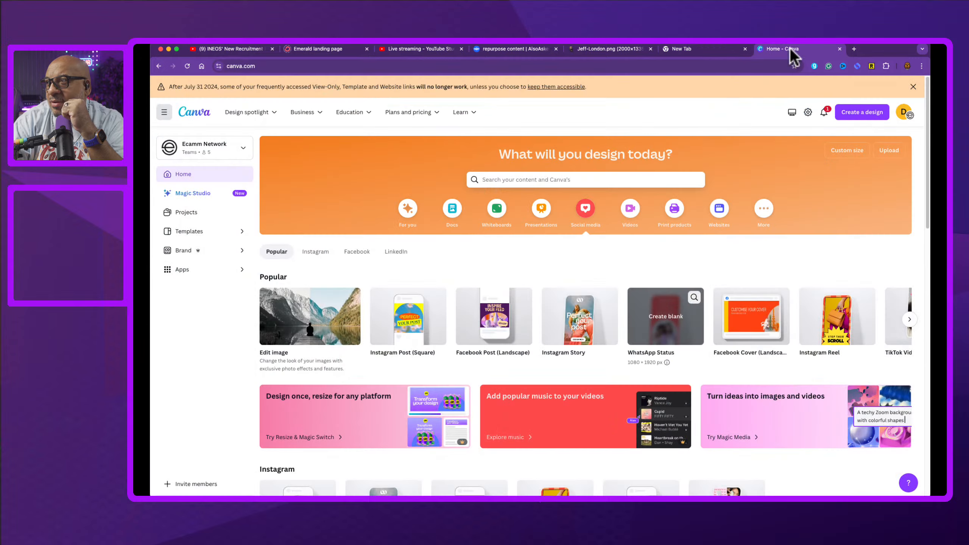
click(910, 320)
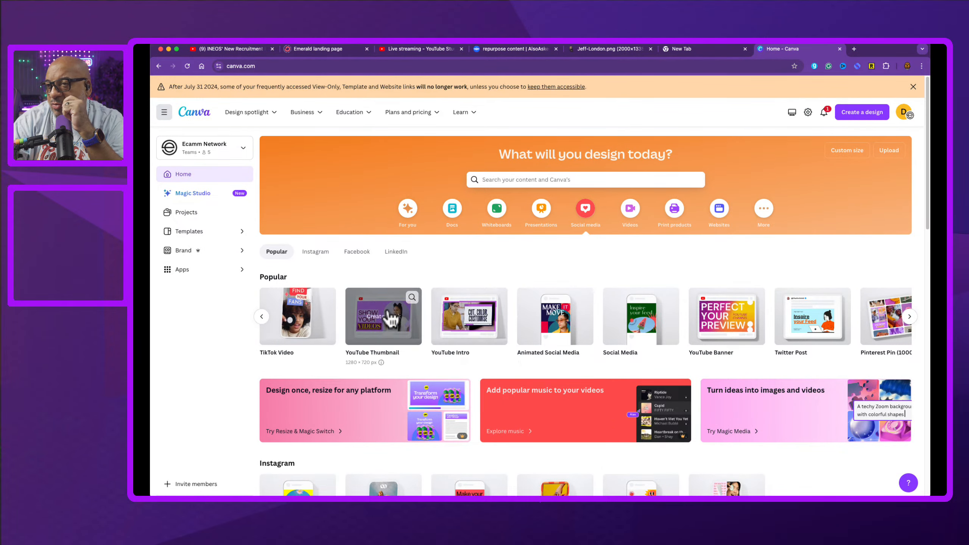
click(388, 315)
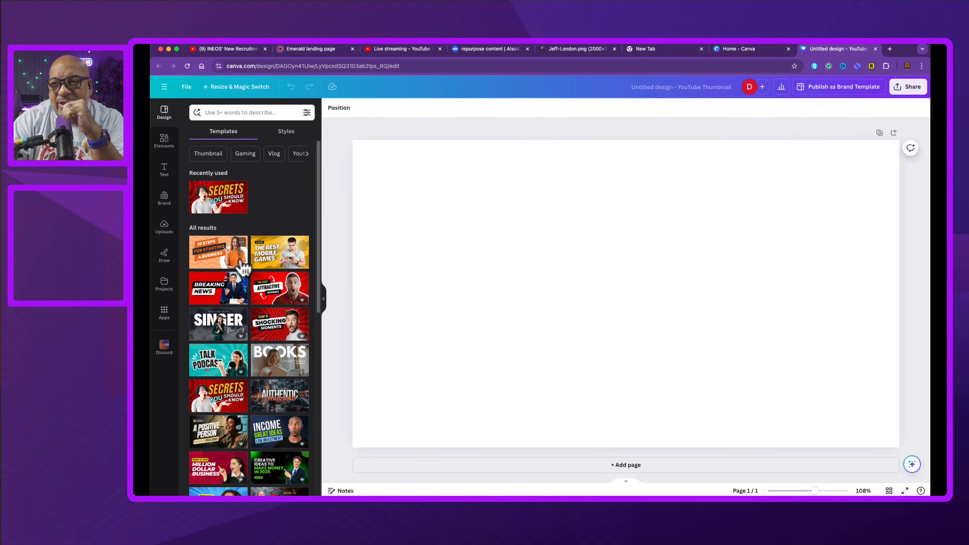
Step: Try several thumbnail templates on the blank page to compare their layouts
click(280, 292)
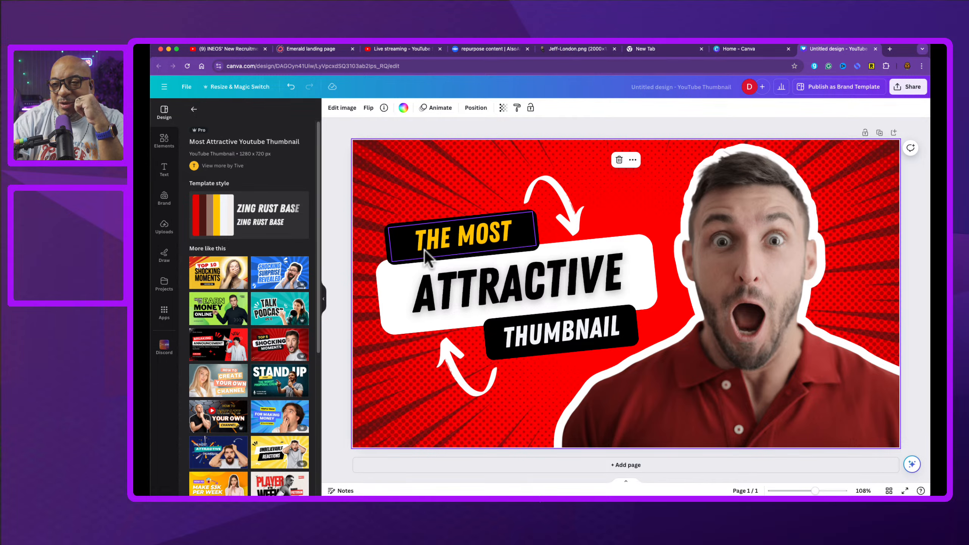
click(216, 380)
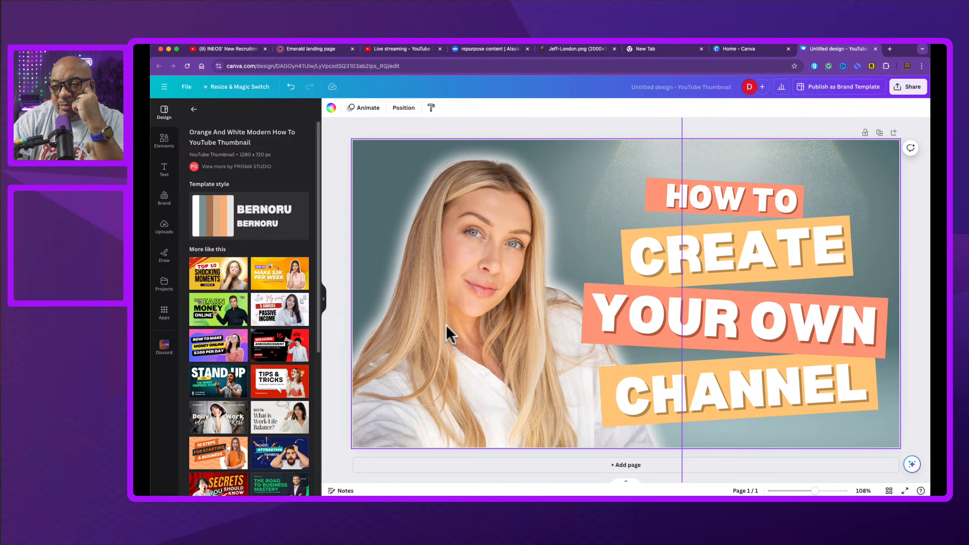
click(291, 450)
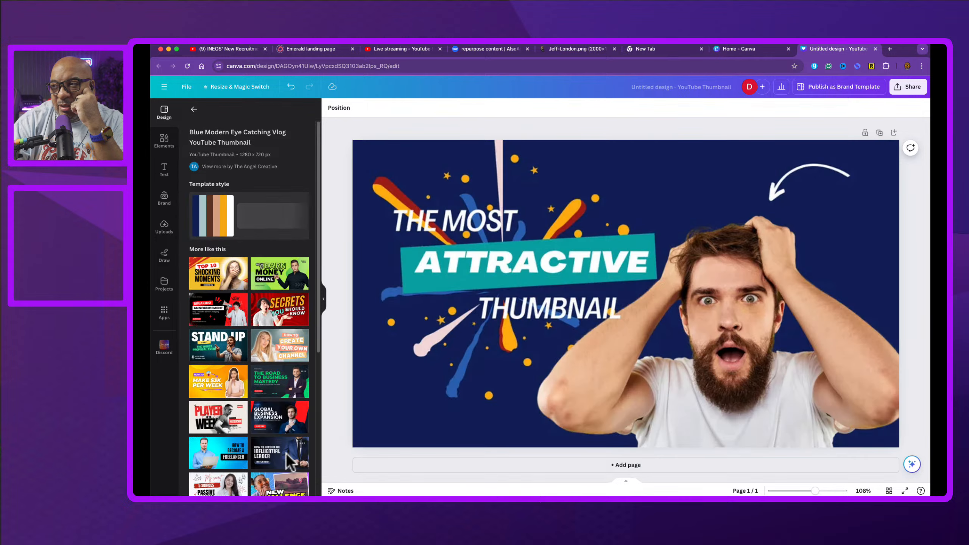
click(281, 420)
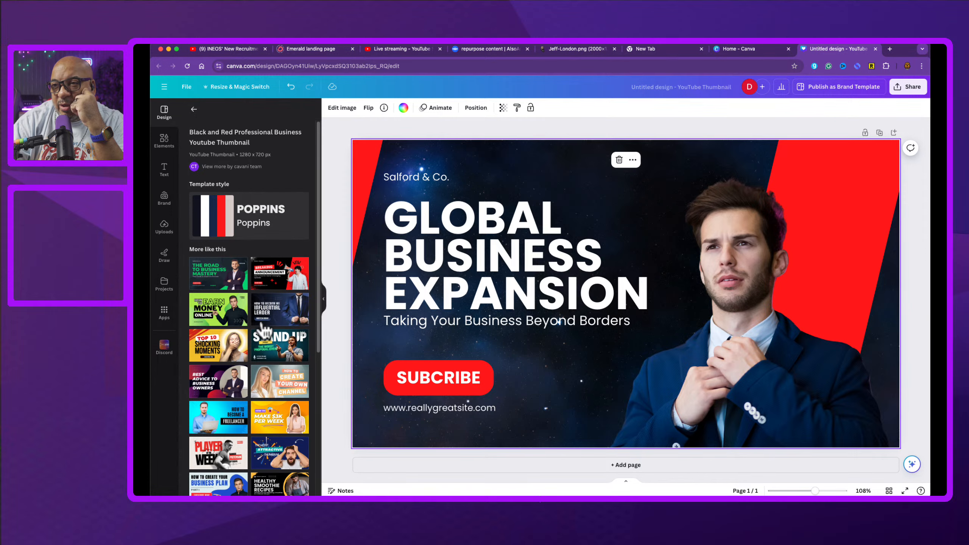
click(302, 300)
click(281, 305)
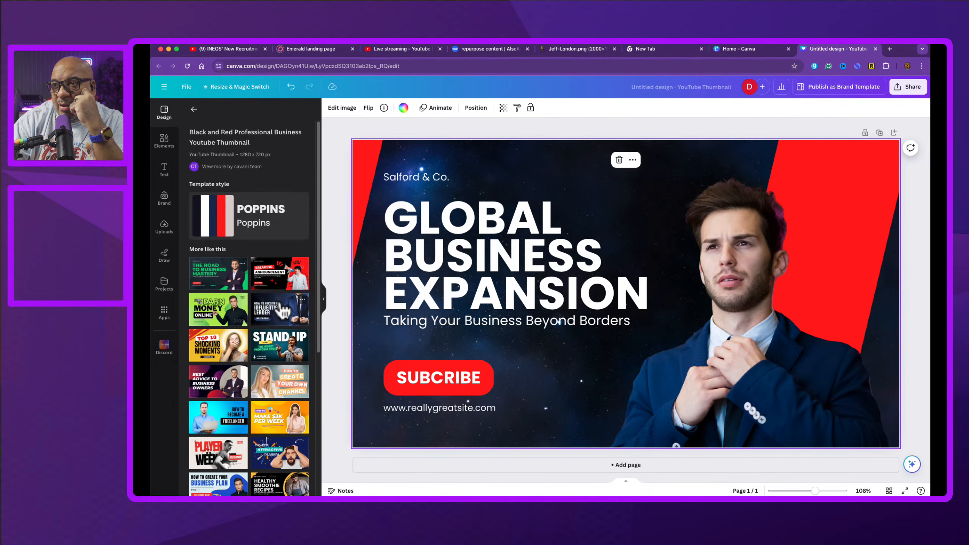
click(279, 305)
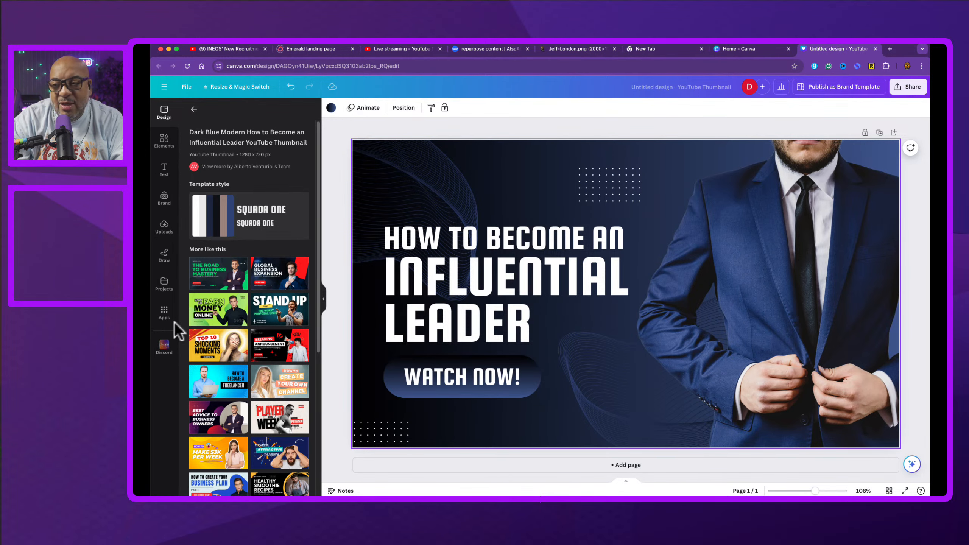
click(271, 411)
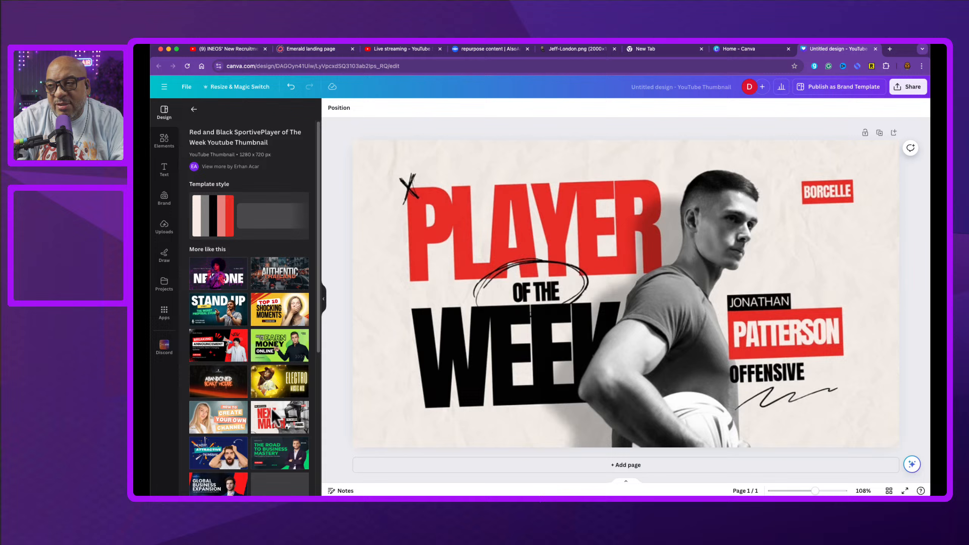
click(493, 347)
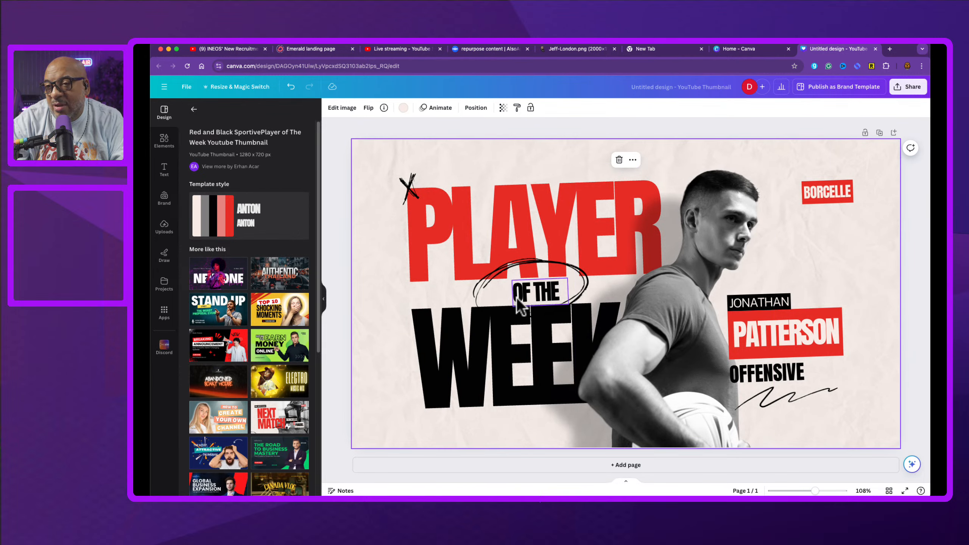
Step: Apply the Red and Black Sportive Next Match Youtube Thumbnail template and select its NEXT MATCH headline
click(283, 425)
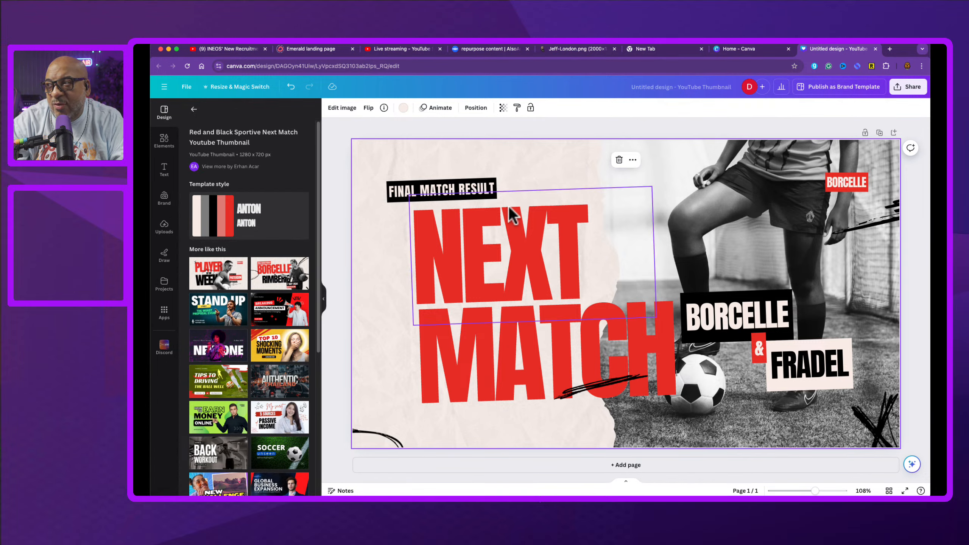
click(496, 248)
click(497, 249)
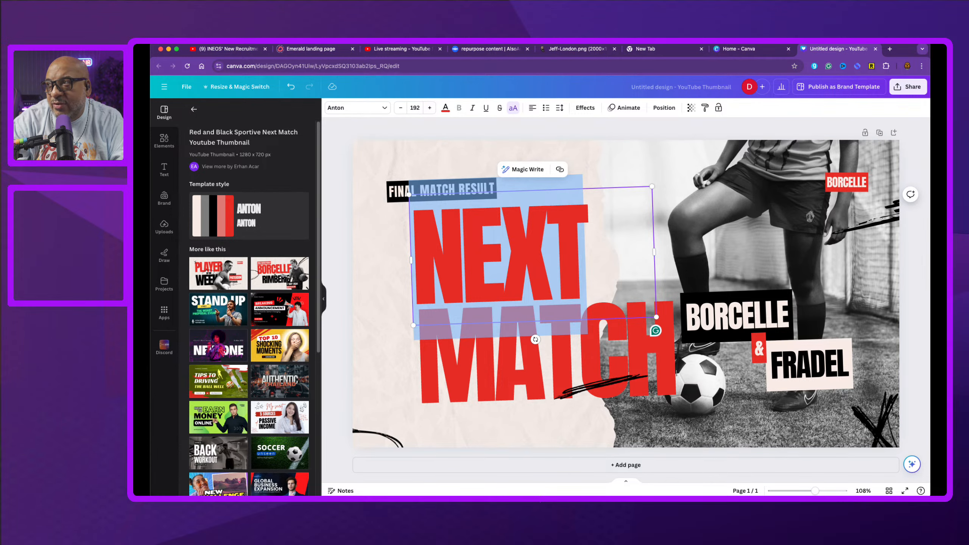
Step: Open a new browser tab and search the web for ravens schedul;e
click(892, 49)
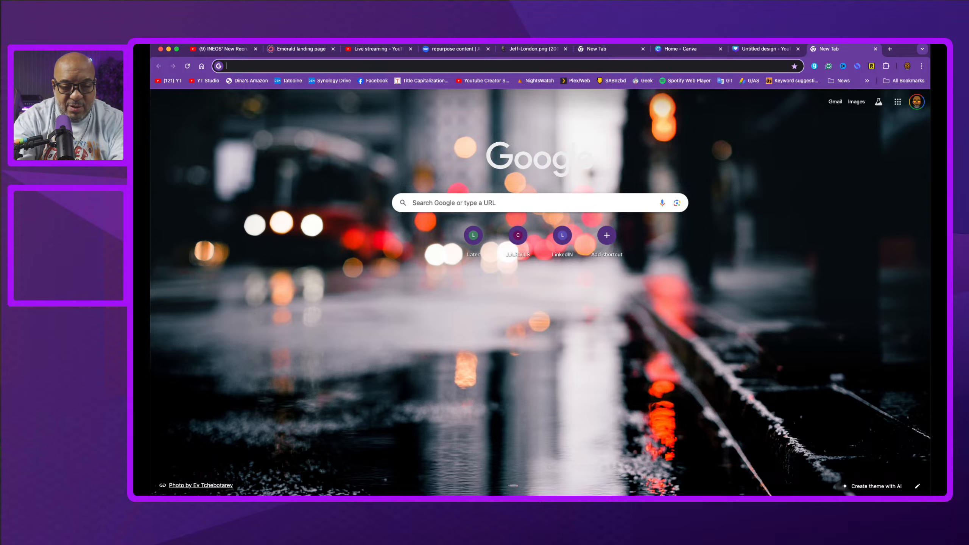
text(raven )
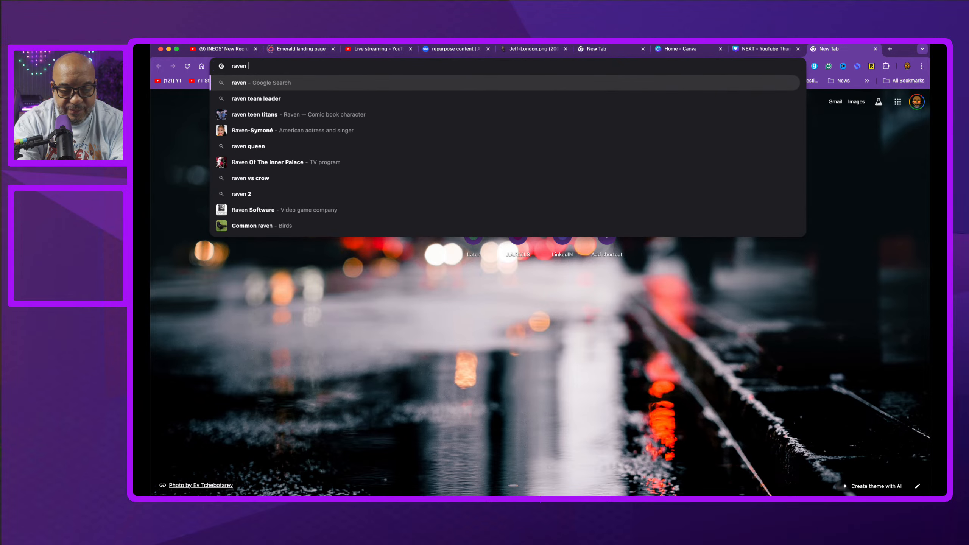
text(s s)
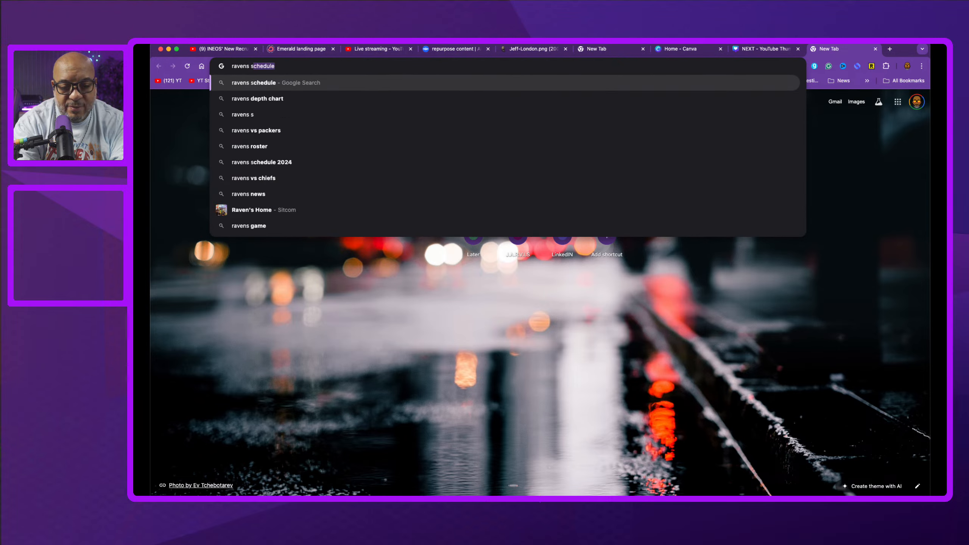
text(chedul;e)
key(Return)
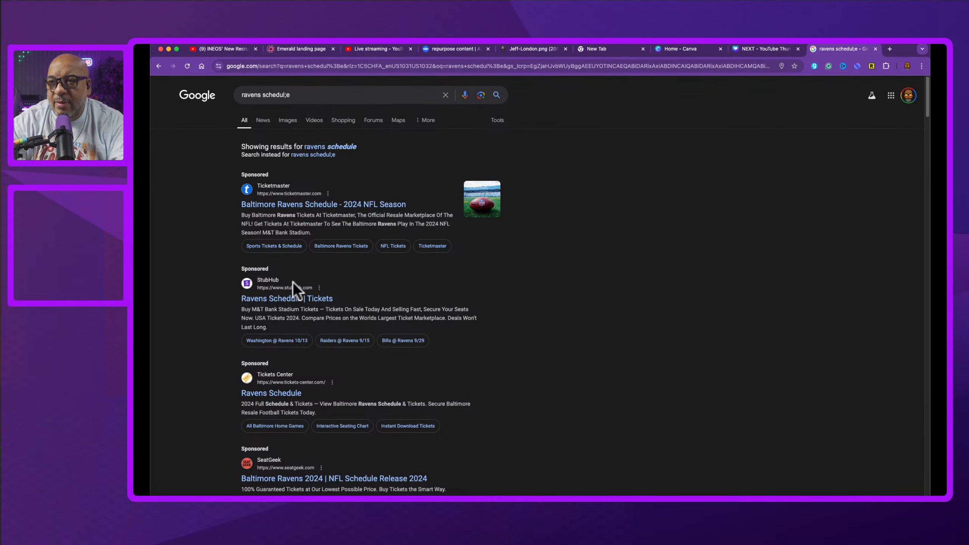
Step: Browse the Ravens schedule results and open the Ravens vs Chiefs game details
scroll(325, 374, down, 1)
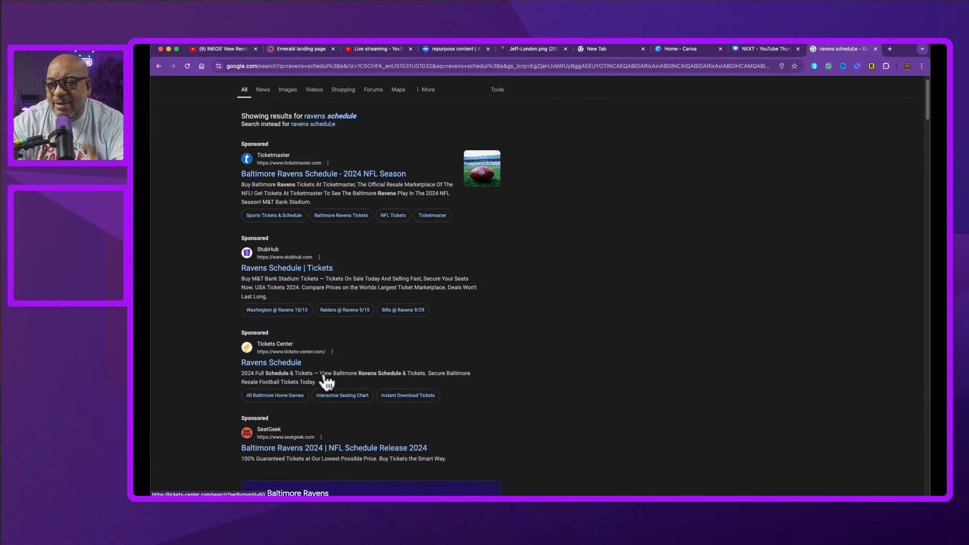
scroll(325, 381, up, 1)
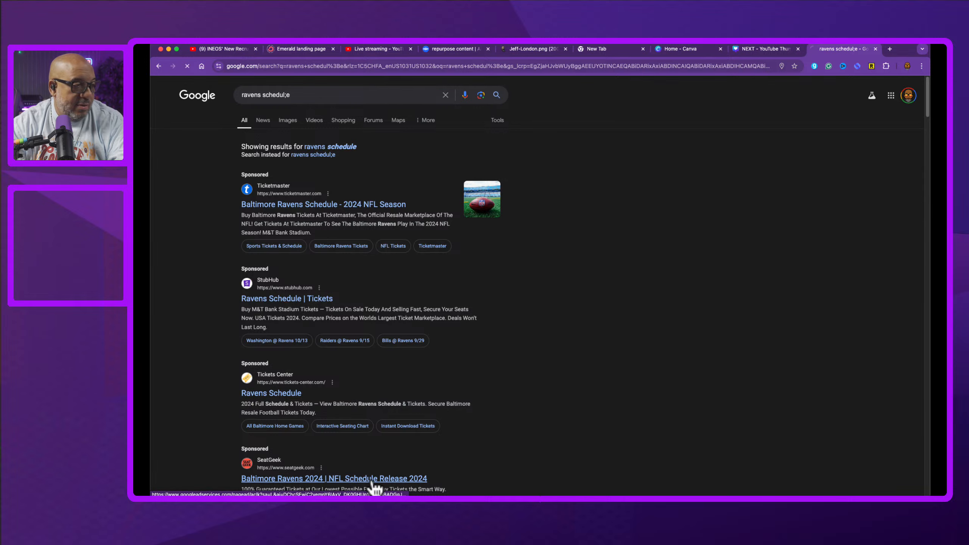
click(368, 480)
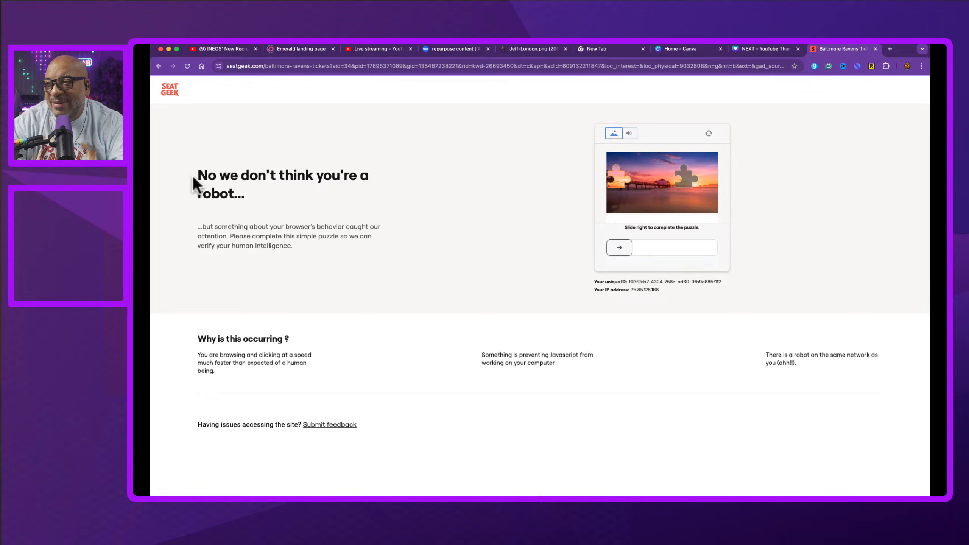
click(157, 66)
scroll(375, 390, down, 8)
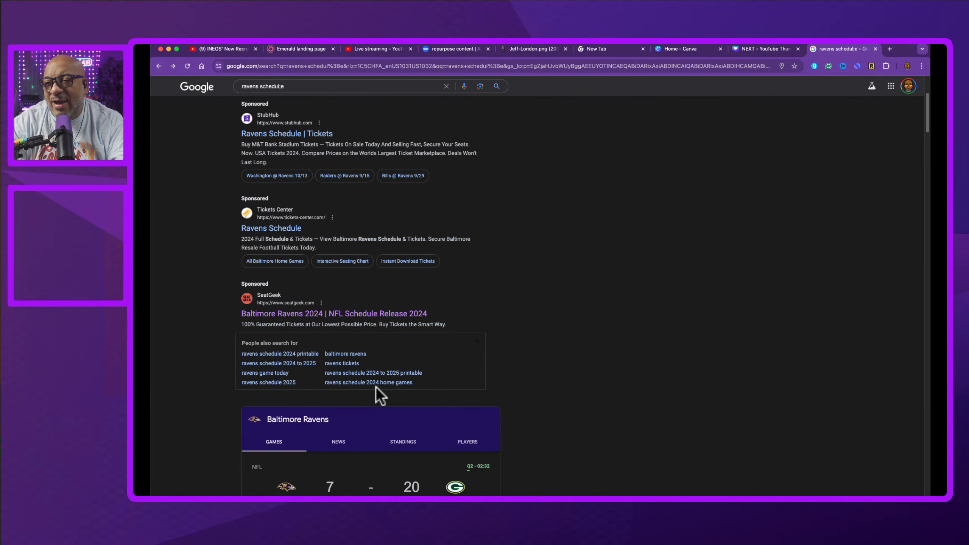
scroll(378, 398, down, 4)
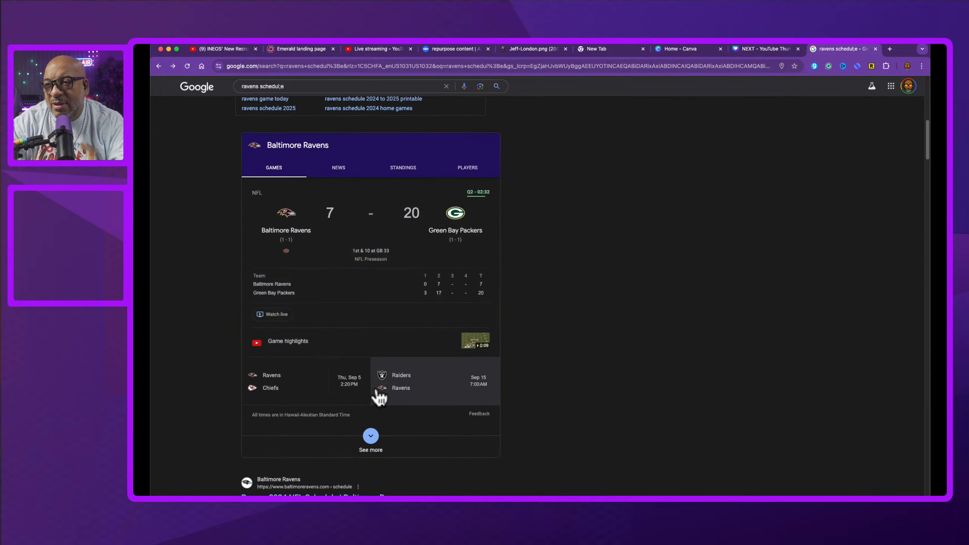
scroll(377, 392, up, 1)
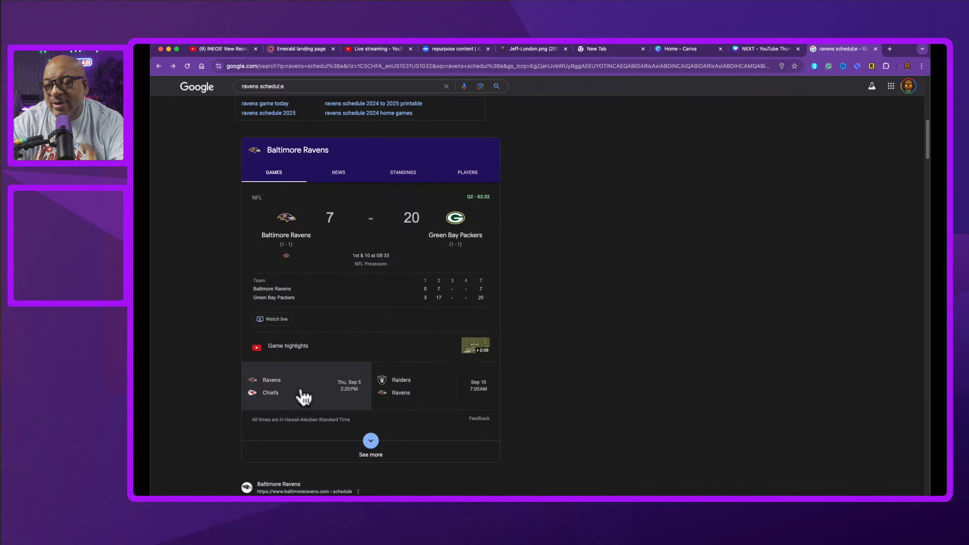
click(304, 397)
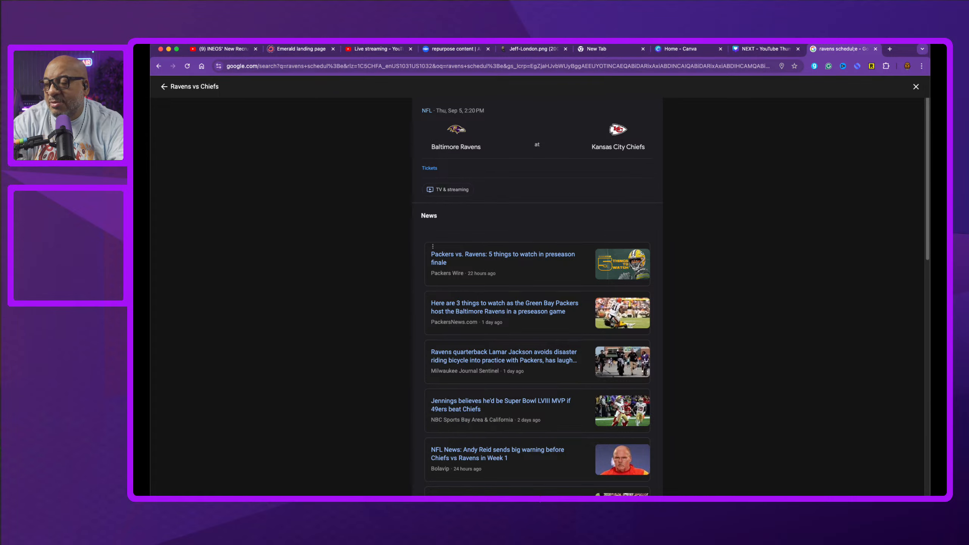
Step: Return to the thumbnail and change the FINAL MATCH RESULT label to LET'S TALK:
click(777, 48)
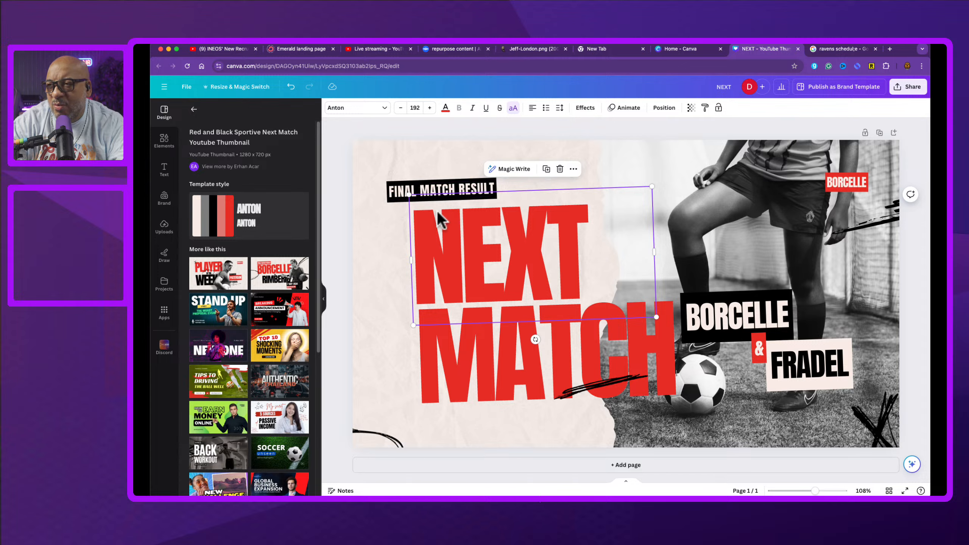
click(399, 198)
double_click(399, 197)
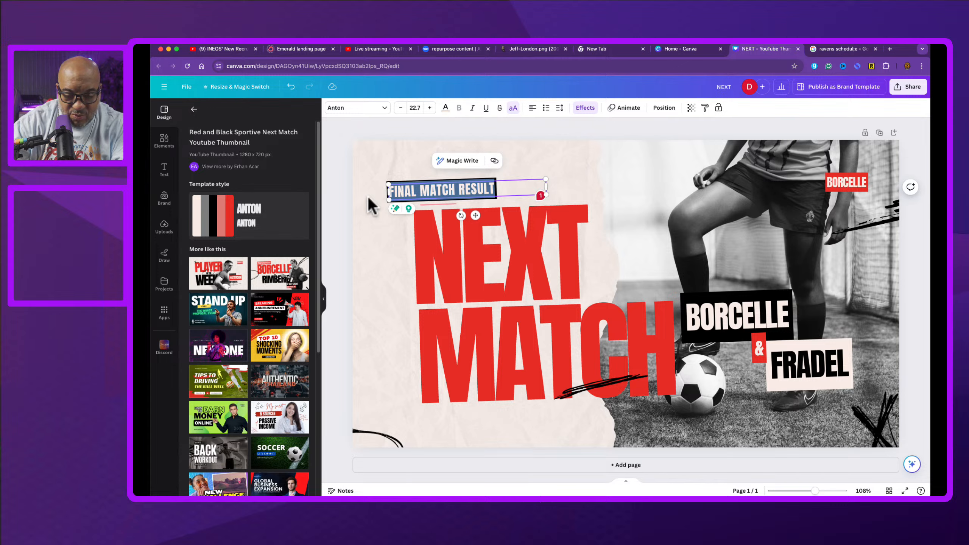
text(LET)
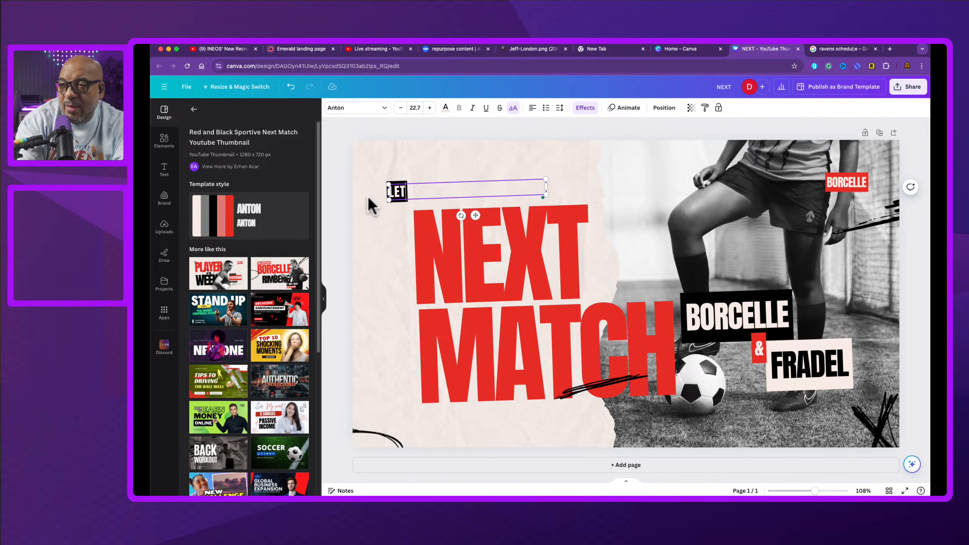
text('S T)
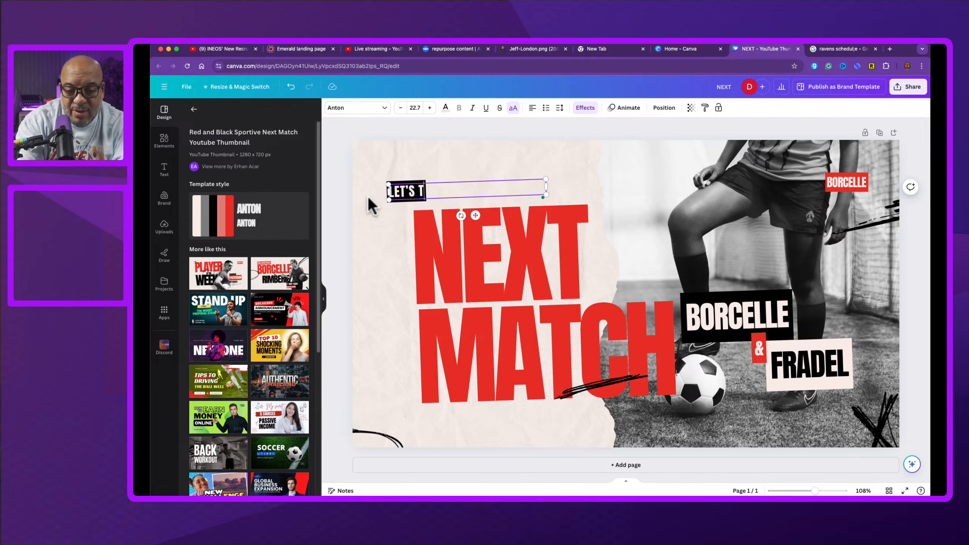
text(ALK)
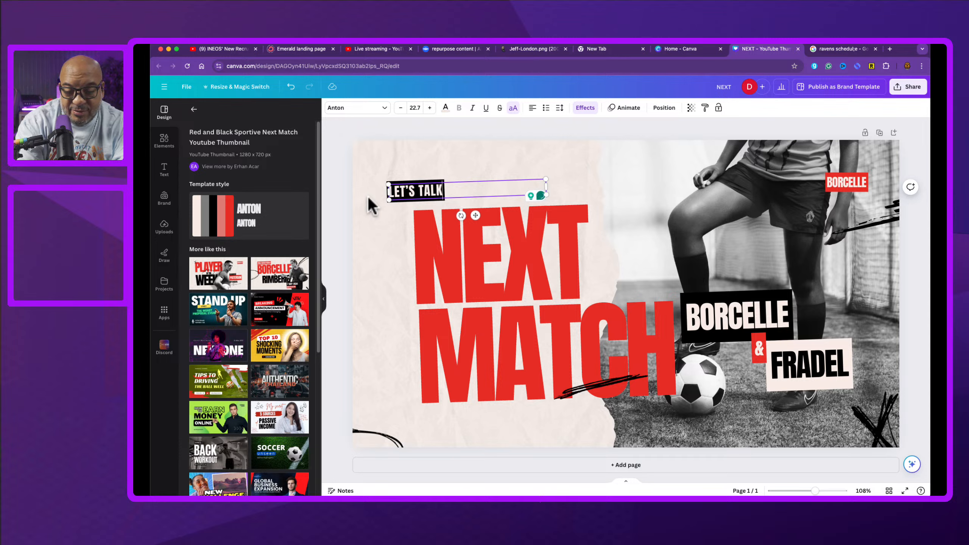
text(:)
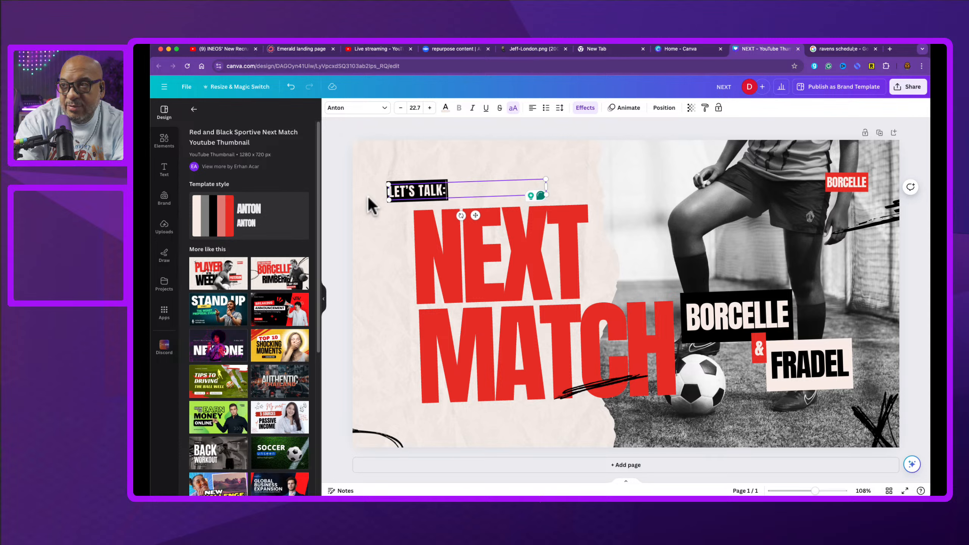
Step: Replace the word NEXT in the headline with RAVENS
click(491, 268)
double_click(491, 266)
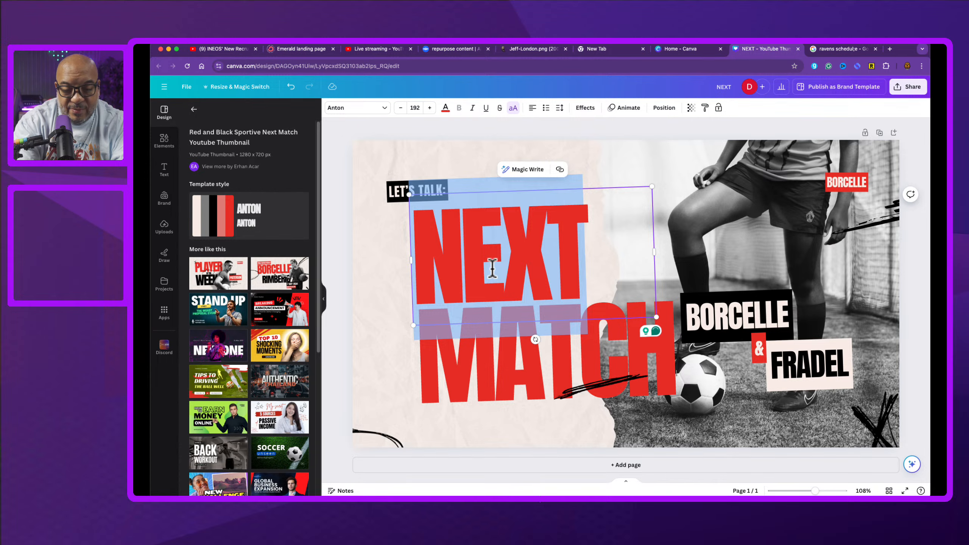
text(RAVEN)
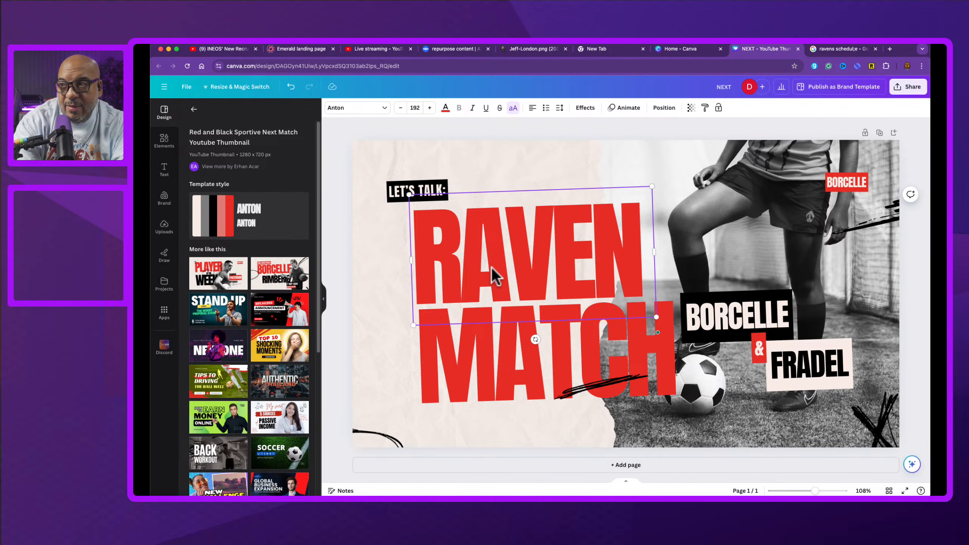
text(S)
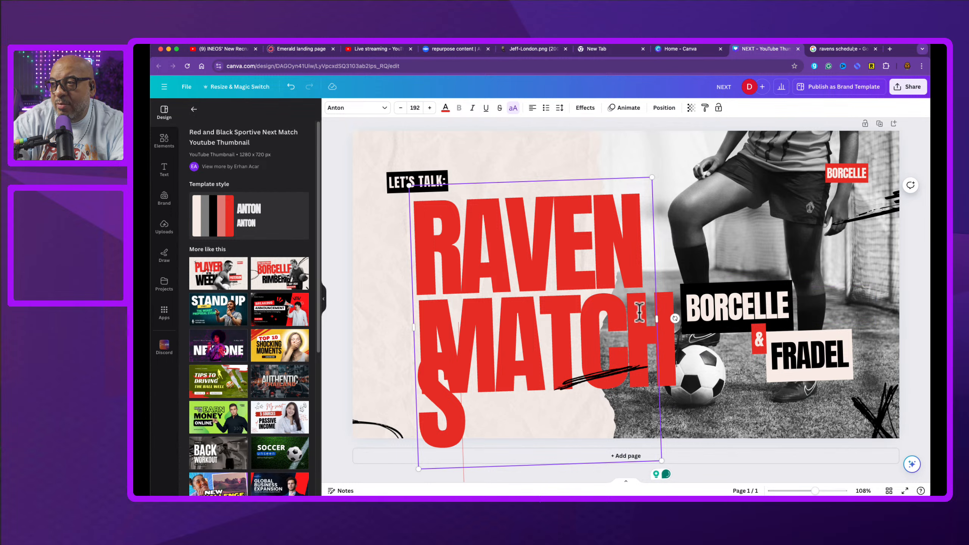
Step: Widen the headline text box so RAVENS fits on one line and replace MATCH with CHIEFS
drag(659, 319, 684, 320)
click(546, 343)
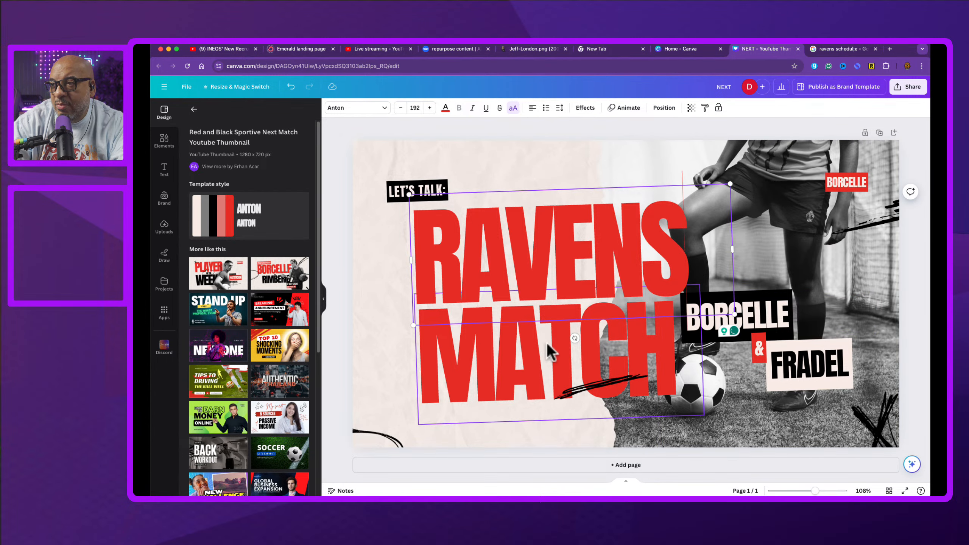
double_click(543, 346)
text(CHIEFS)
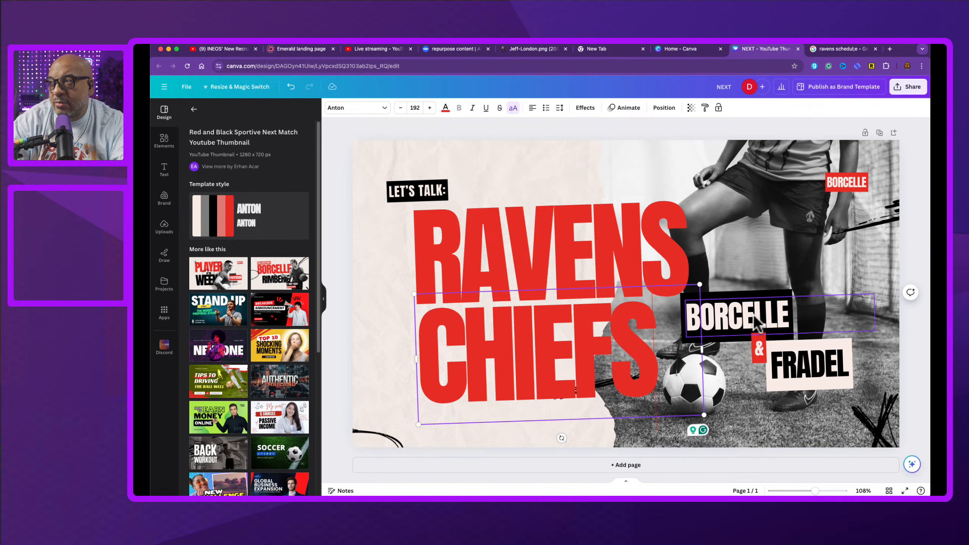
Step: Move the small BORCELLE label onto the larger BORCELLE name box and delete both BORCELLE labels
click(854, 181)
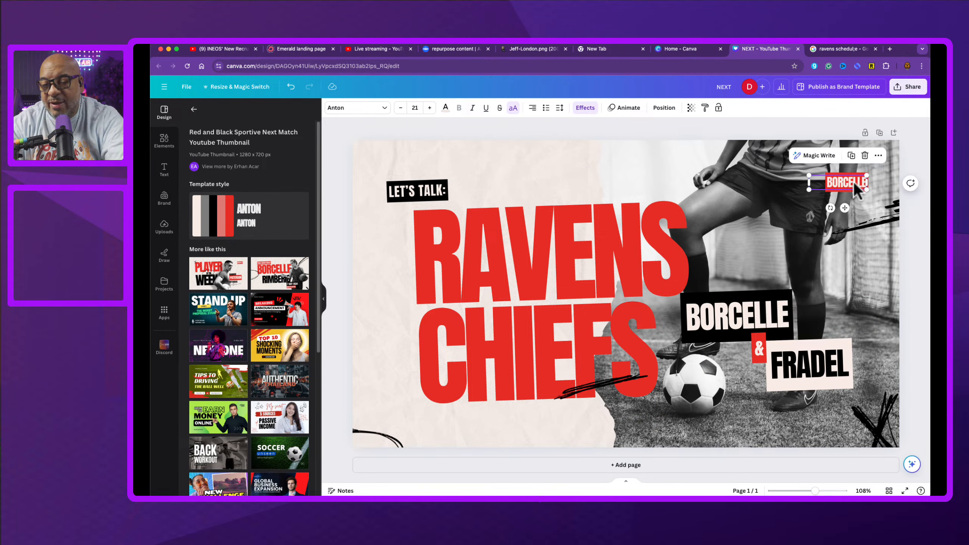
drag(854, 182, 717, 332)
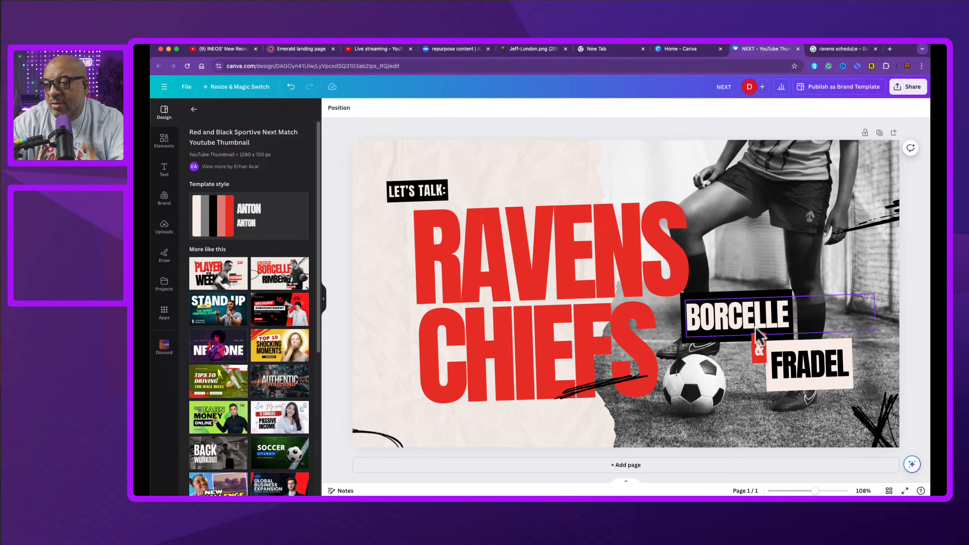
drag(757, 329, 760, 327)
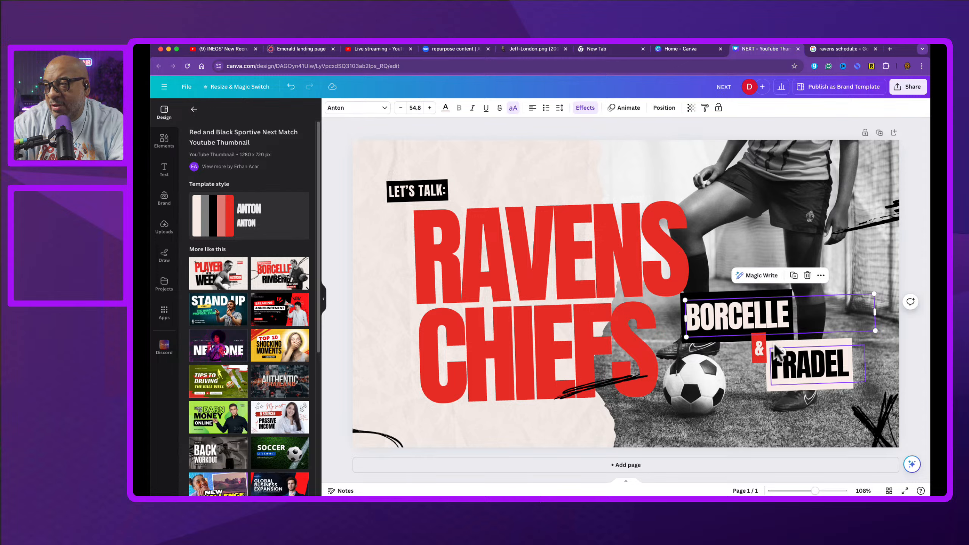
double_click(756, 317)
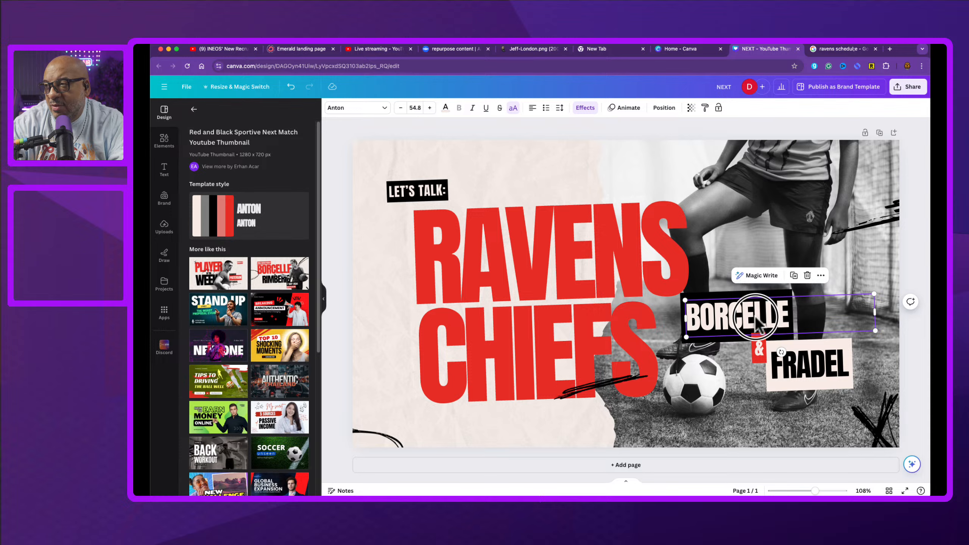
key(BackSpace)
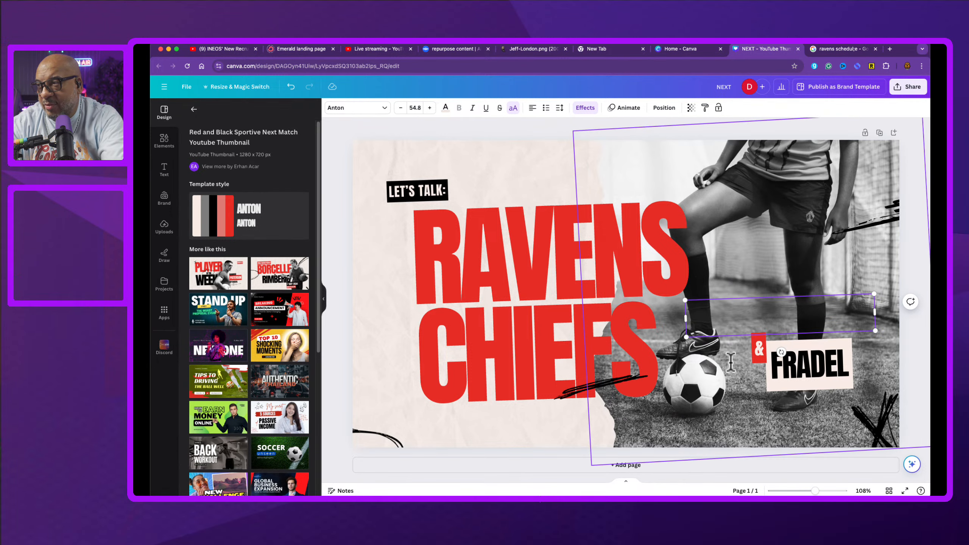
Step: Change the red ampersand label beside the second name to W
click(759, 348)
click(761, 347)
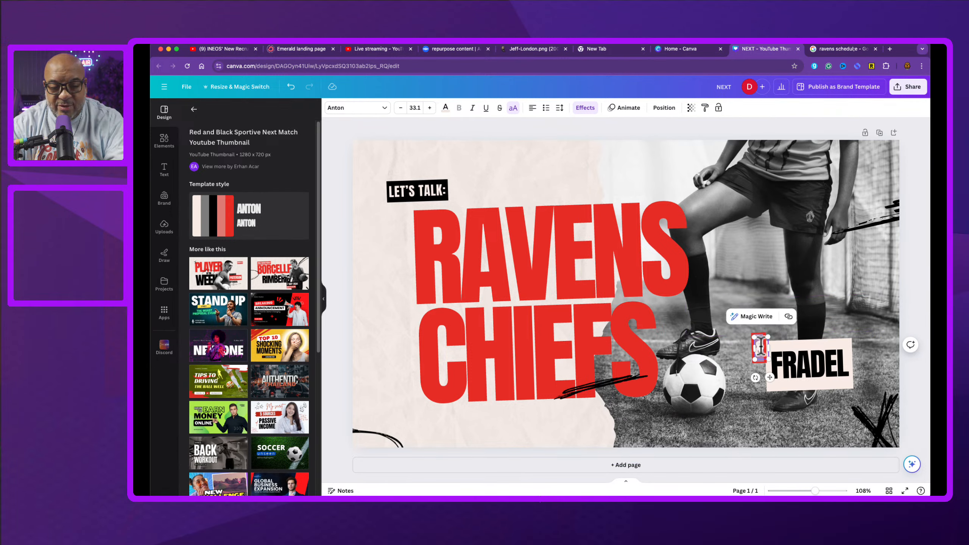
text(W)
Step: Replace FRADEL with YOLANDA and widen its text box so the name stays on one line
double_click(784, 372)
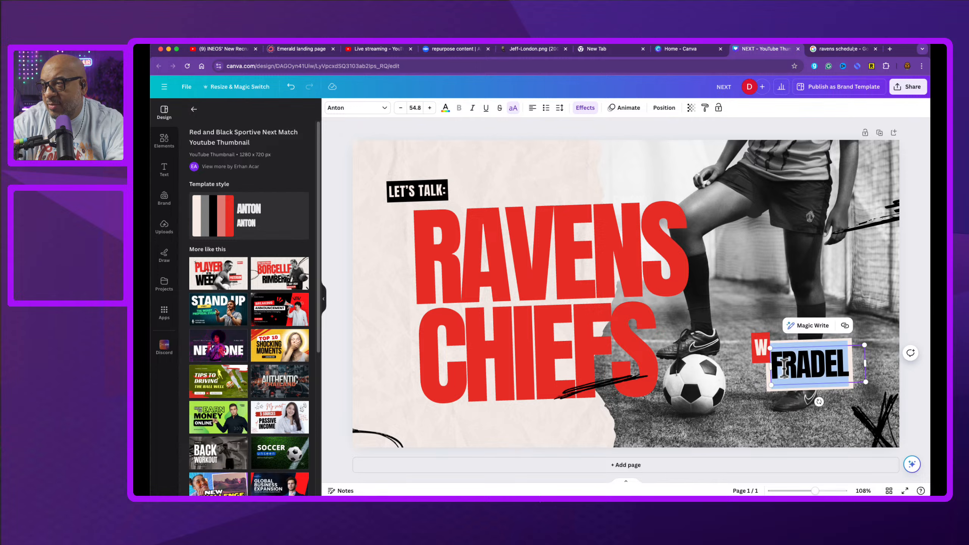
text(YOLAND)
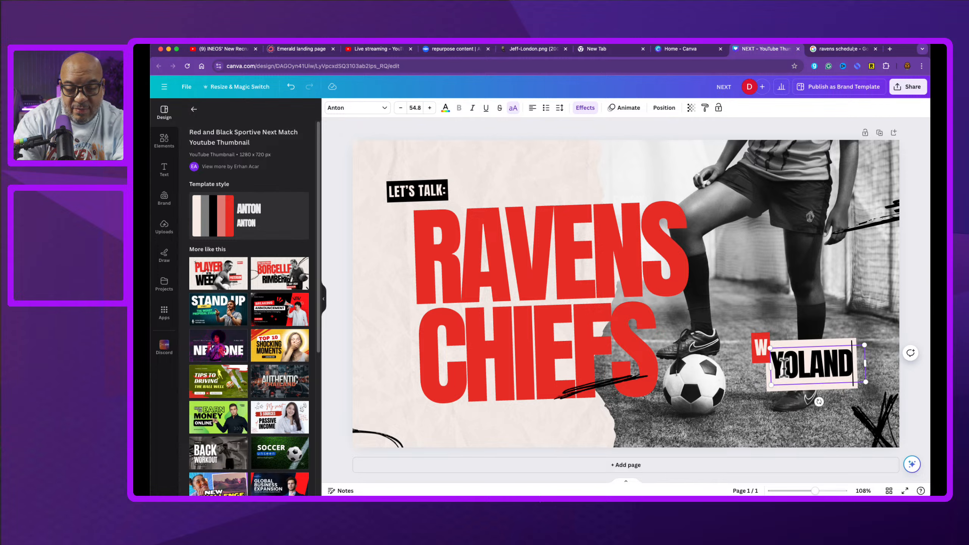
text(A)
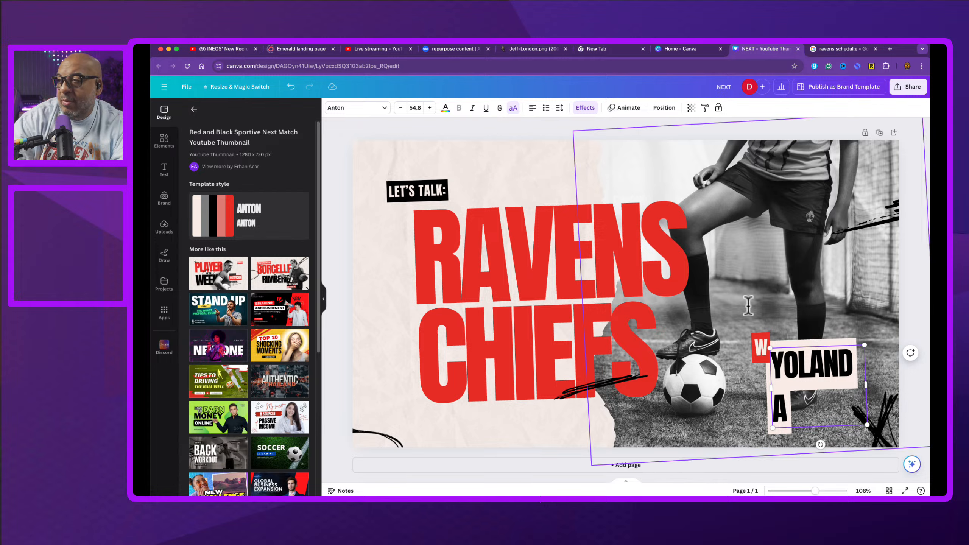
drag(867, 387, 892, 383)
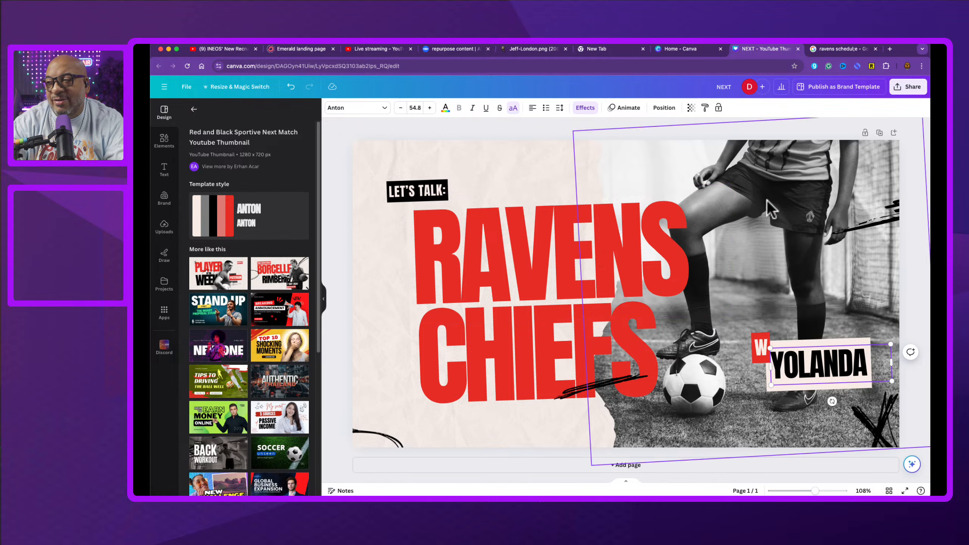
Step: Open the font list for the RAVENS CHIEFS headline and browse through the available fonts
click(490, 239)
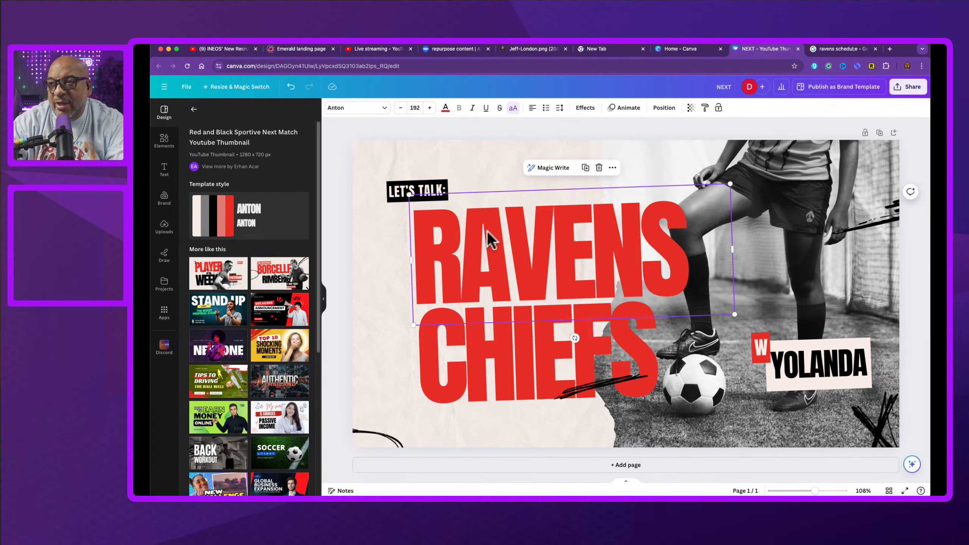
click(387, 107)
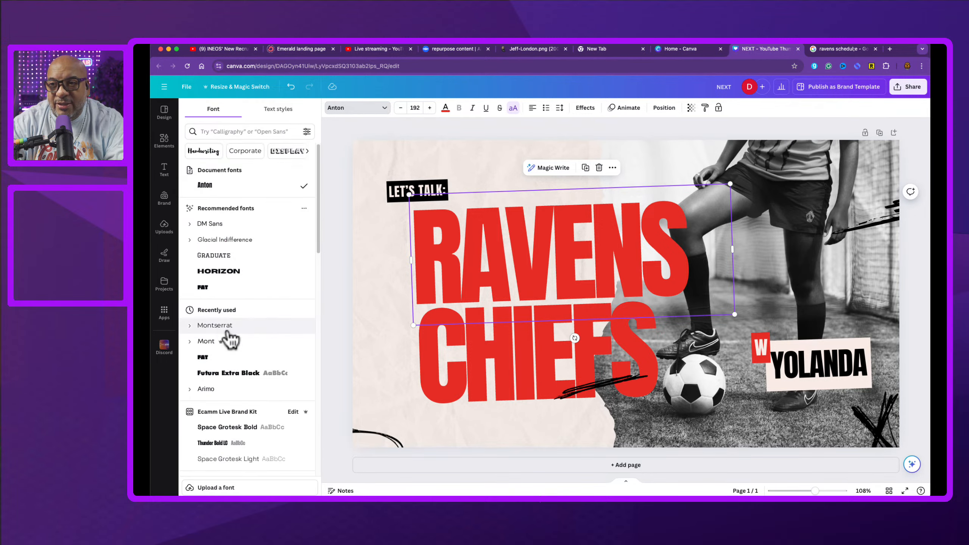
scroll(229, 339, down, 15)
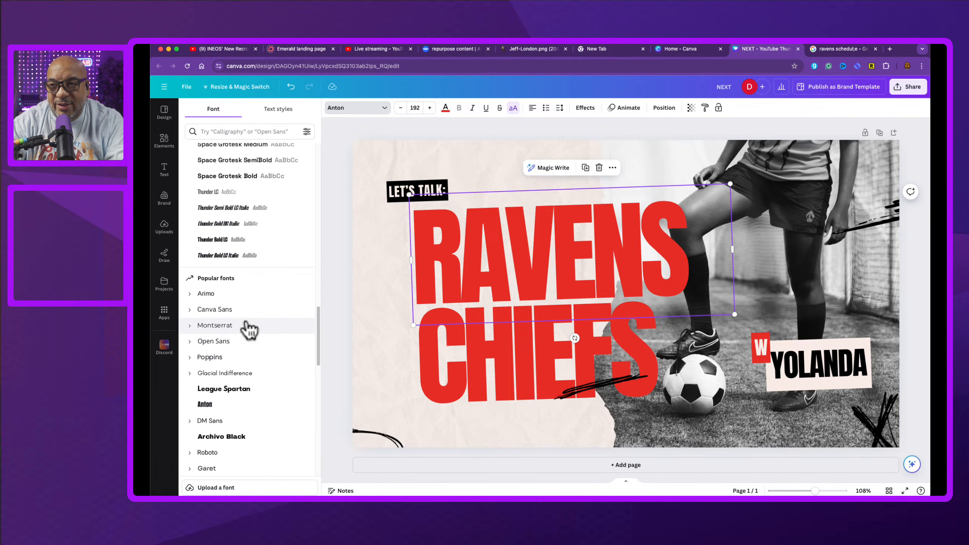
scroll(248, 330, down, 10)
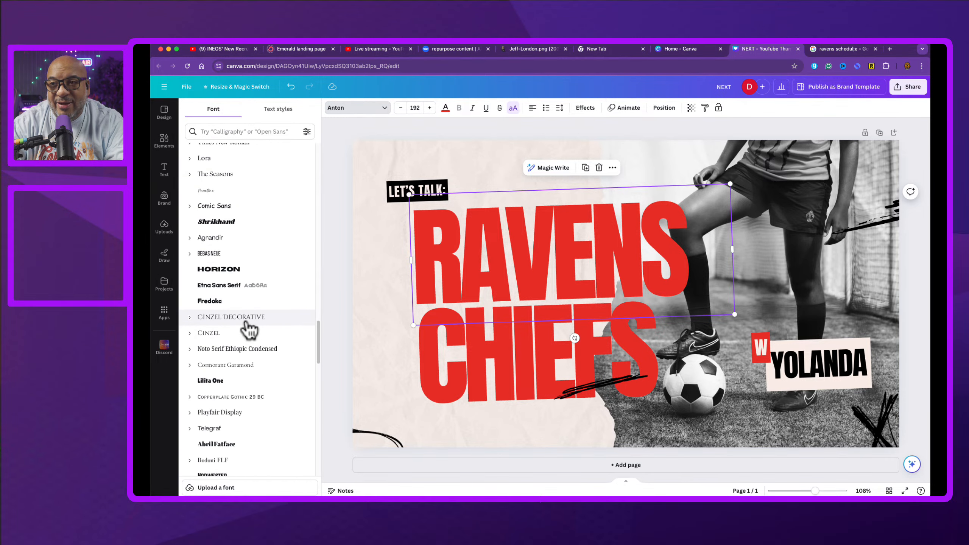
scroll(248, 329, down, 5)
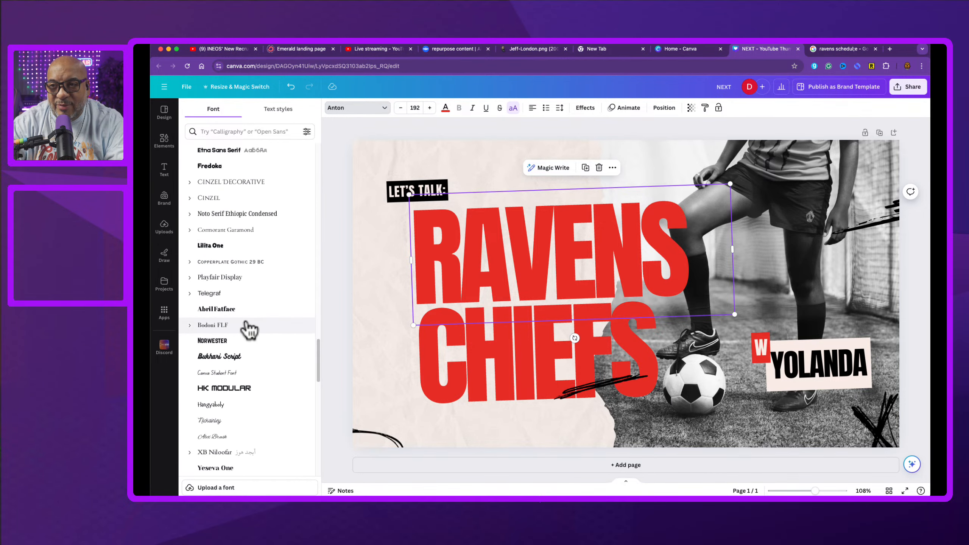
scroll(249, 329, down, 10)
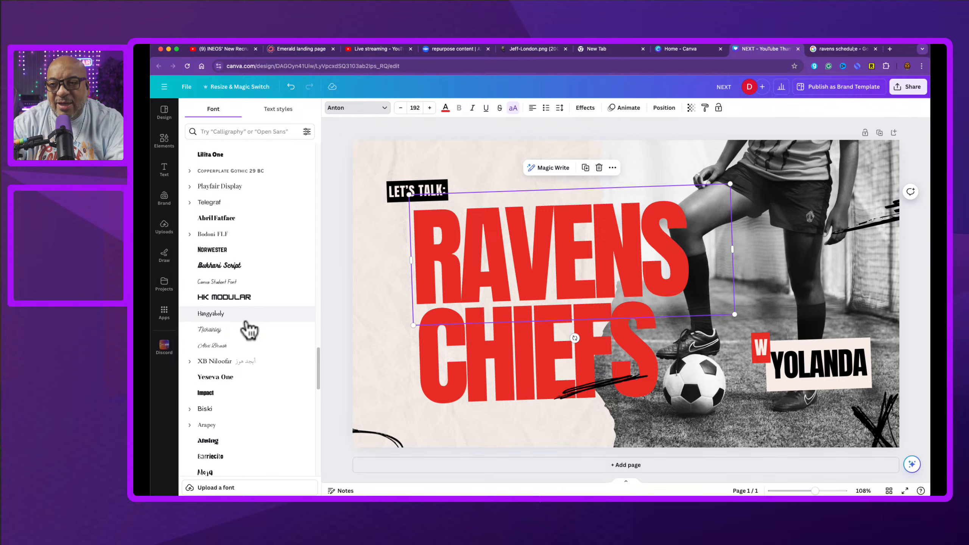
scroll(248, 329, down, 5)
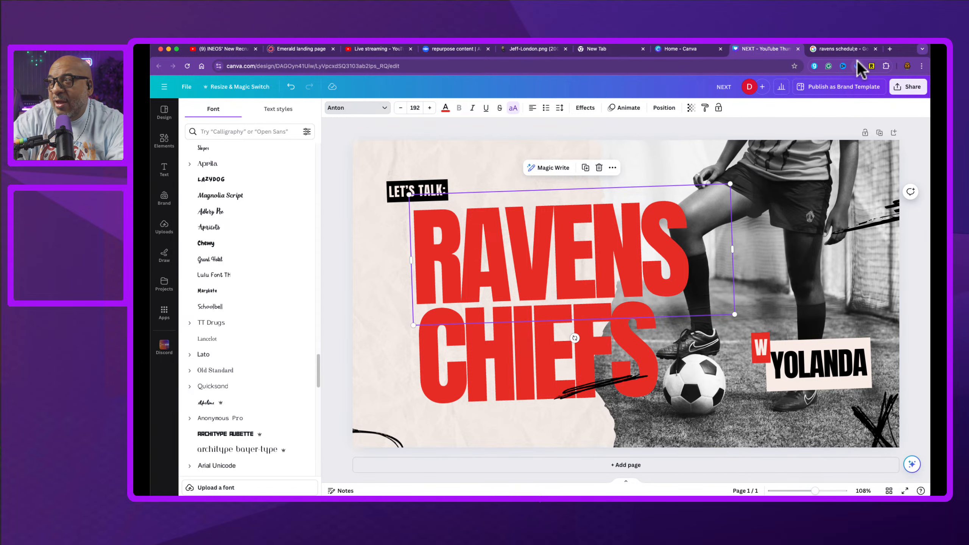
Step: Open a new browser tab and search the web for fonts similiar to anton
click(889, 49)
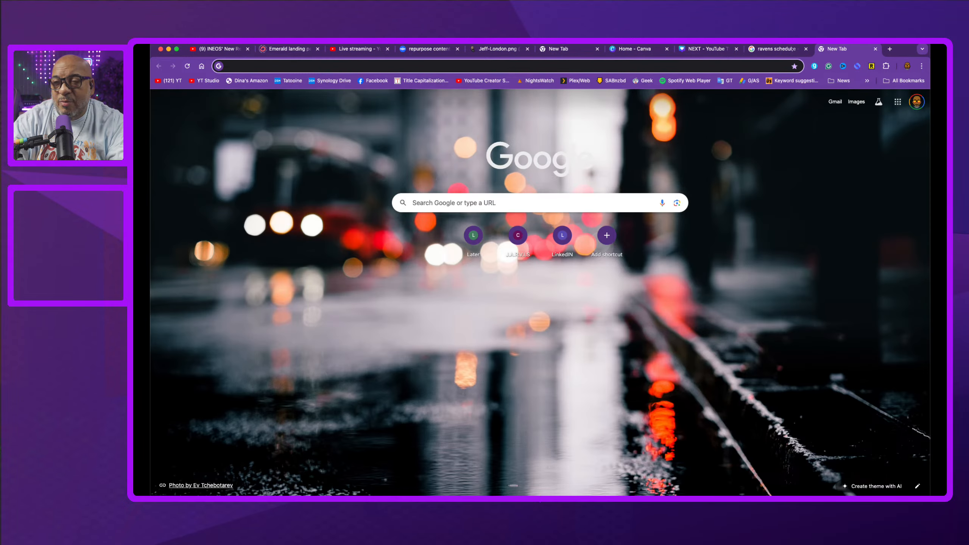
text(fonts sim)
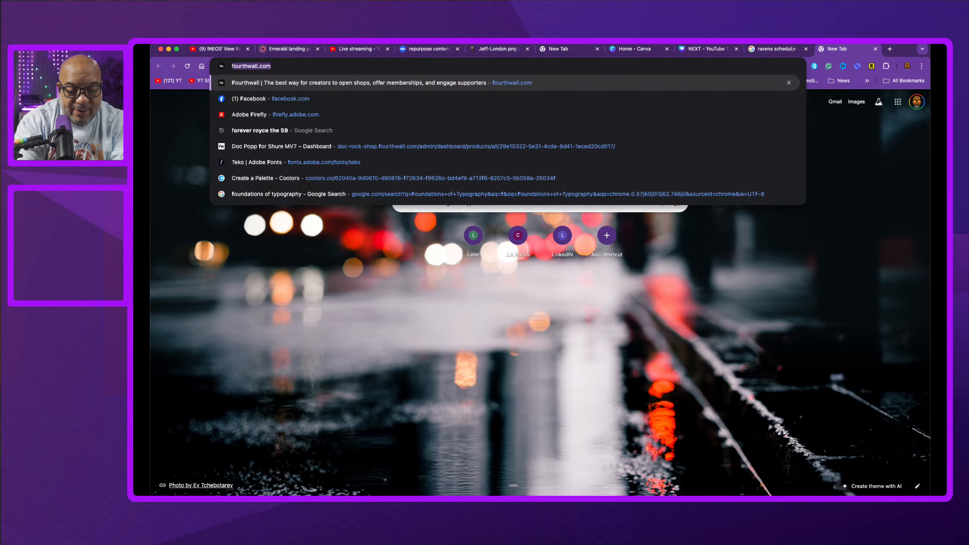
text(ili)
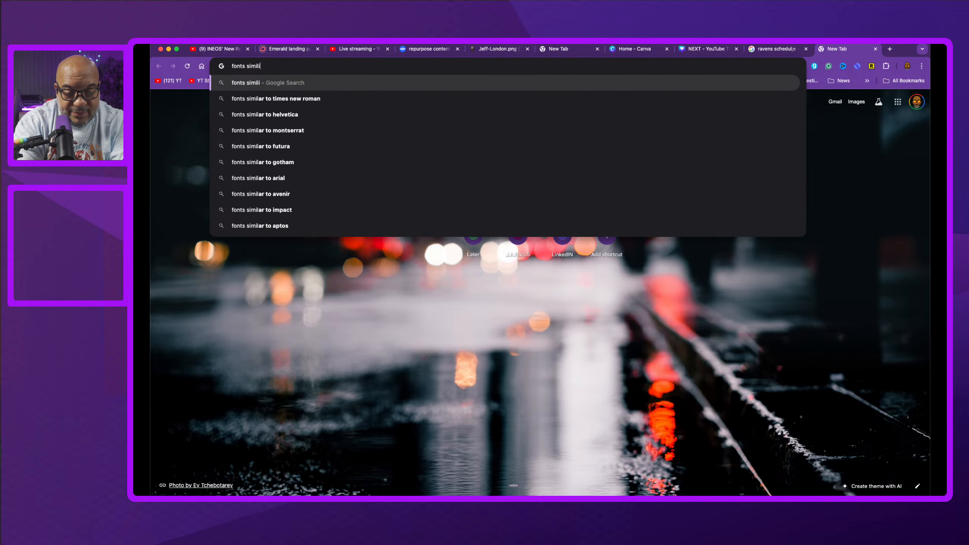
text(ar to anton)
key(Return)
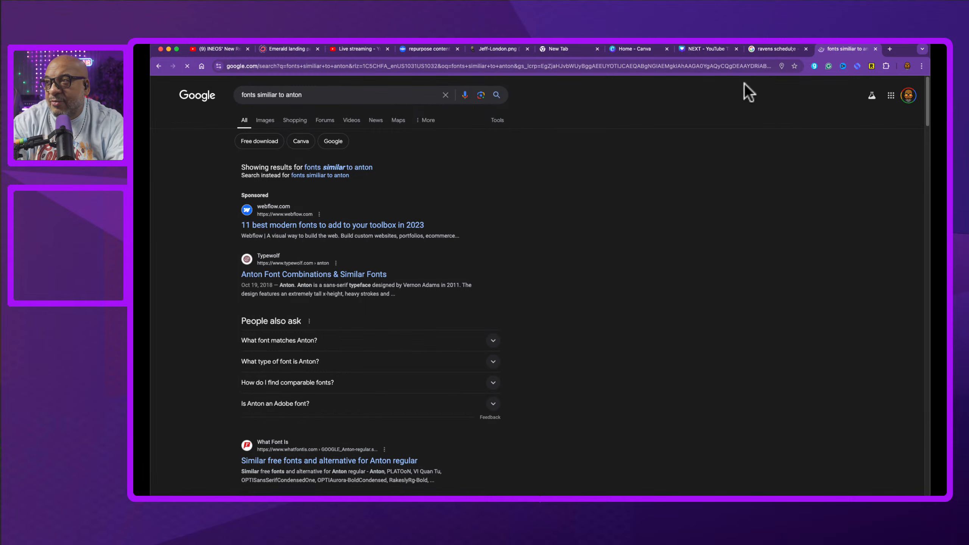
Step: Open the Typewolf Anton Font Combinations & Similar Fonts result and read through the page
click(718, 51)
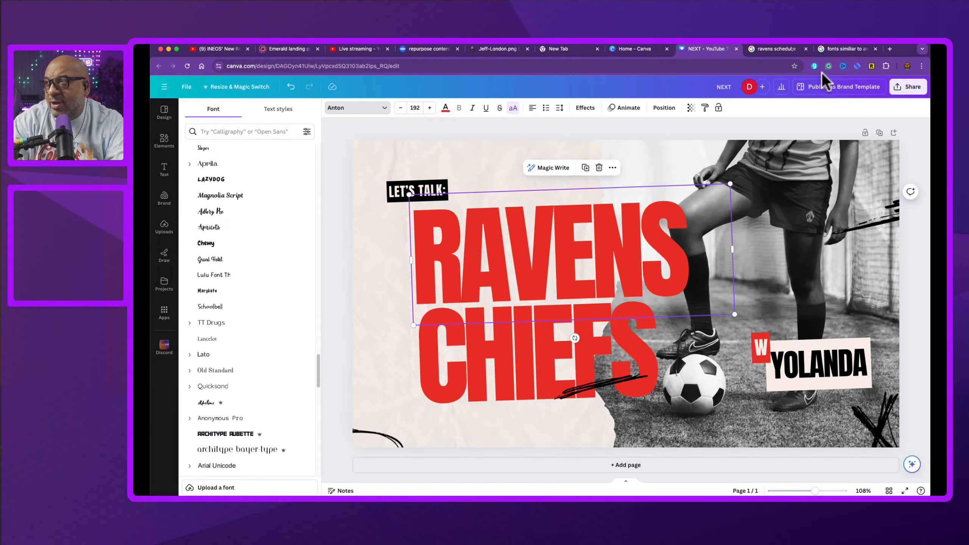
click(830, 49)
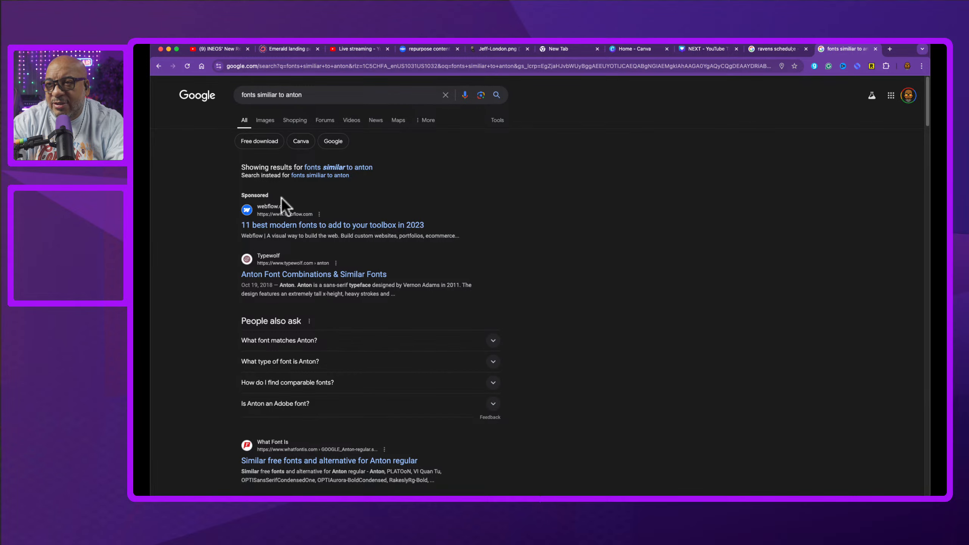
click(316, 278)
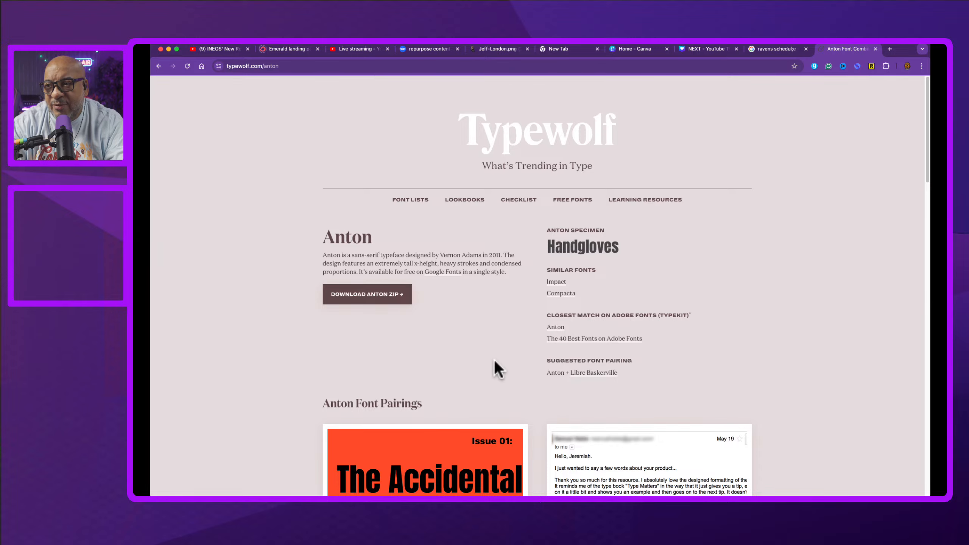
scroll(495, 361, down, 1)
scroll(494, 359, down, 2)
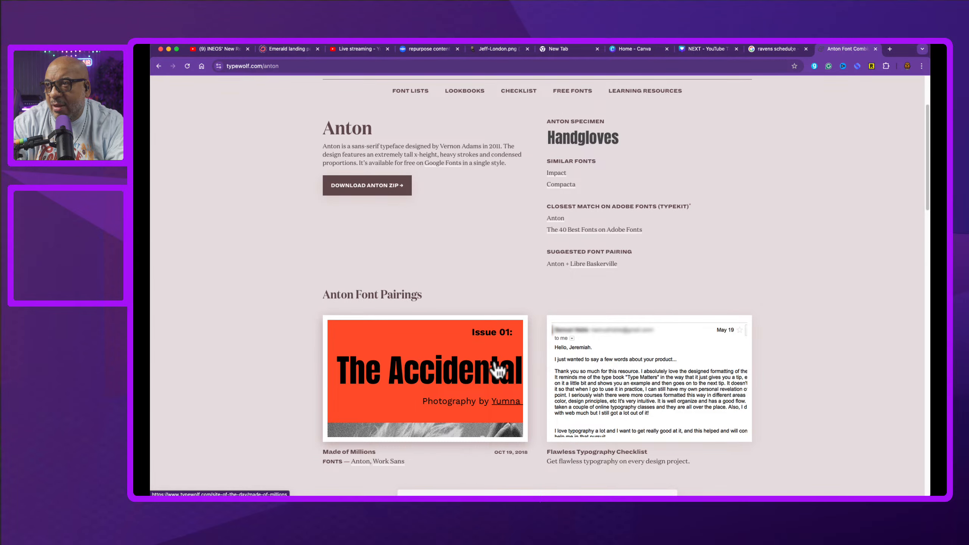
scroll(497, 370, down, 1)
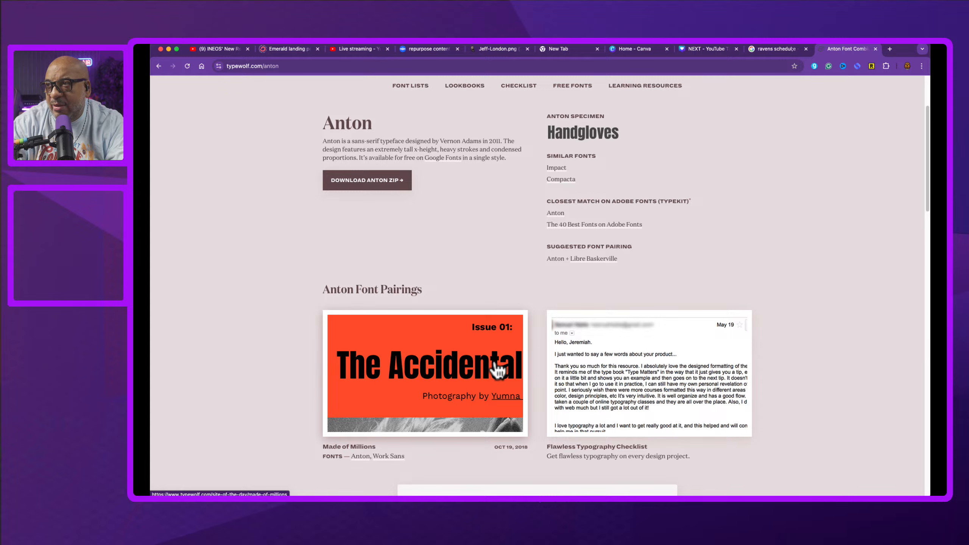
scroll(497, 369, down, 10)
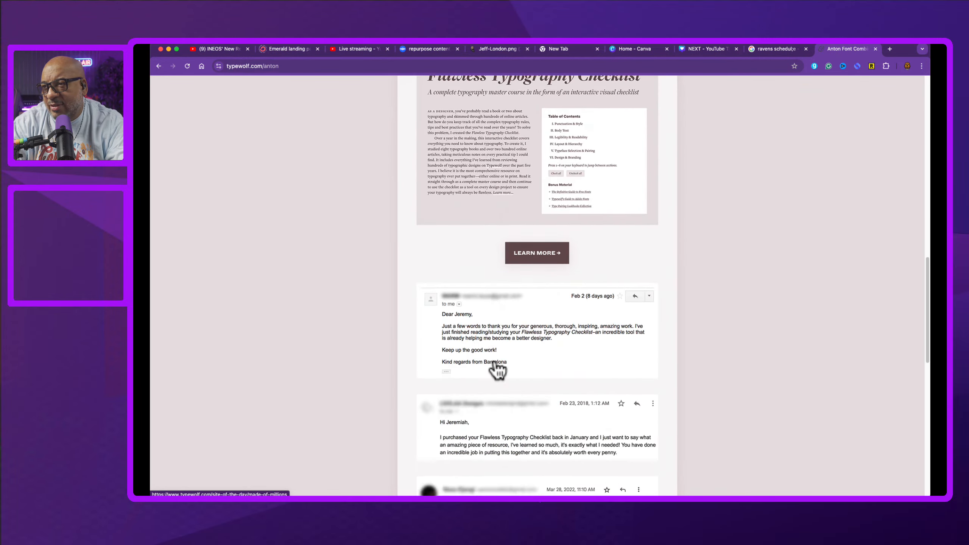
scroll(497, 370, down, 10)
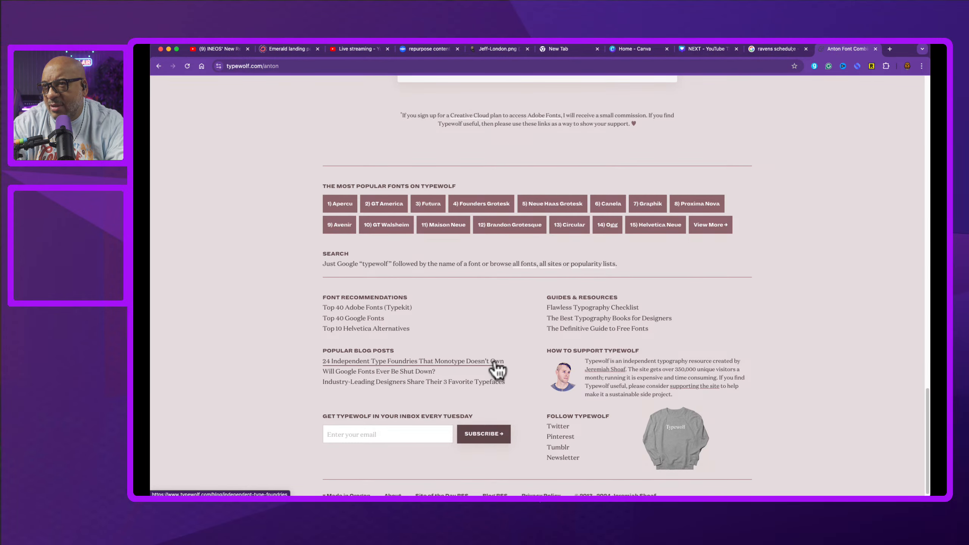
scroll(494, 363, up, 20)
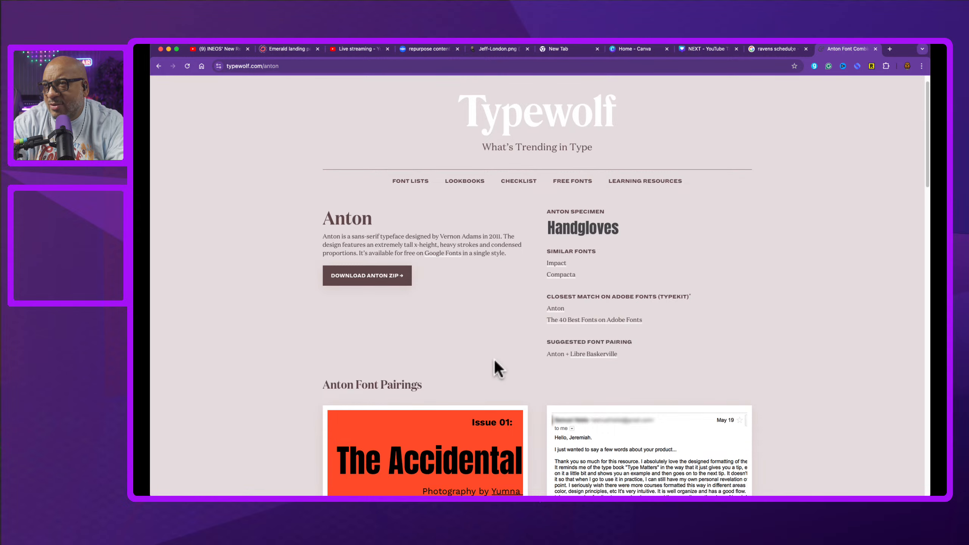
Step: Open the similar font Compacta on Typewolf and review its description and pairings
click(568, 271)
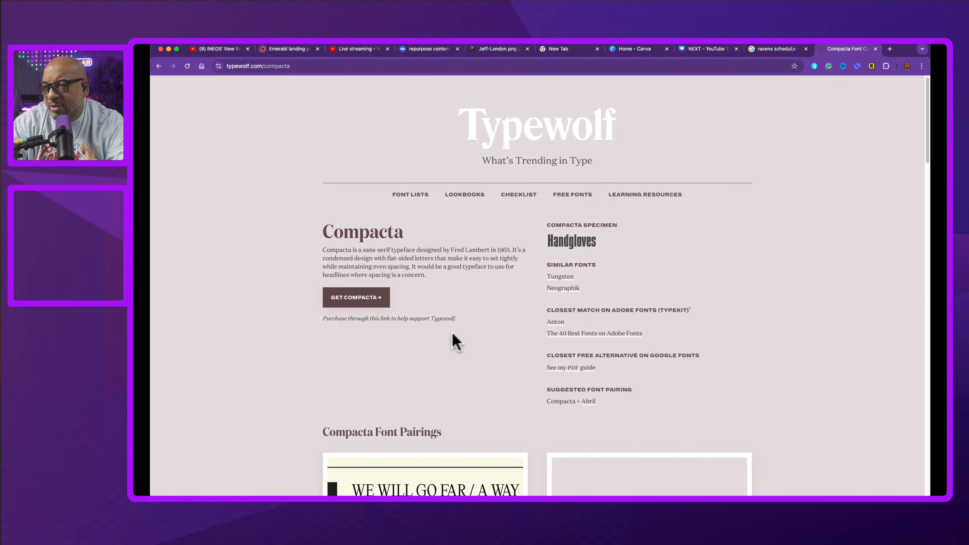
scroll(453, 338, down, 7)
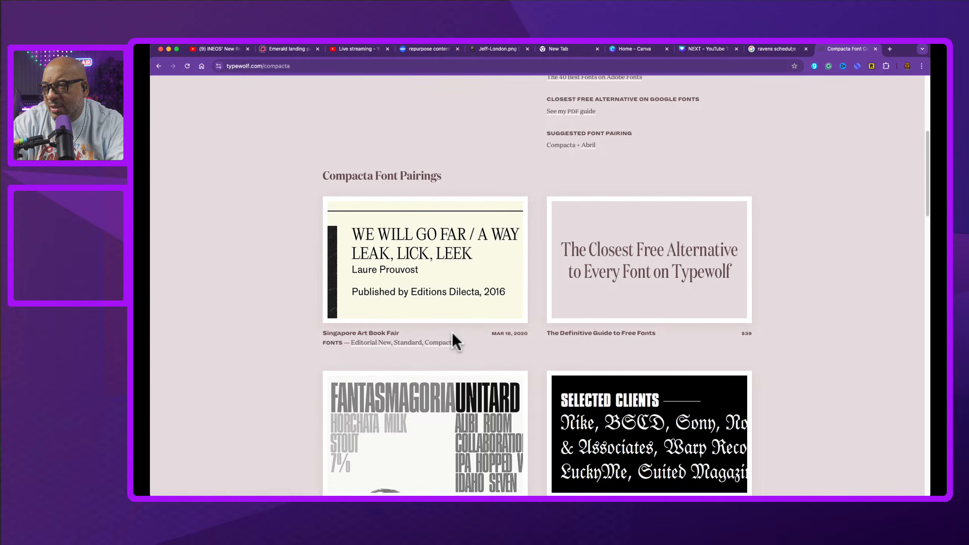
scroll(454, 342, down, 8)
scroll(454, 342, up, 15)
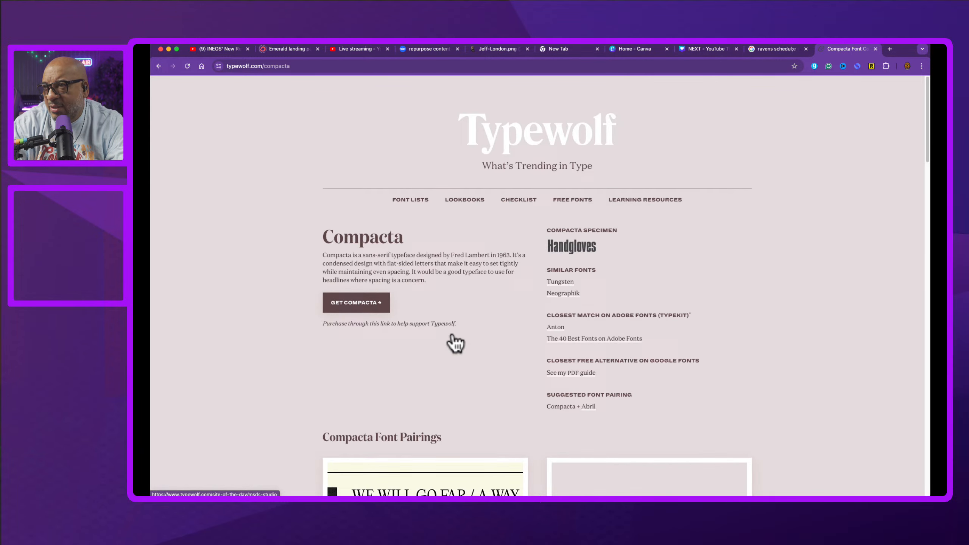
Step: Open the similar font Neographik page and scroll through its font pairings
click(570, 294)
scroll(460, 350, down, 9)
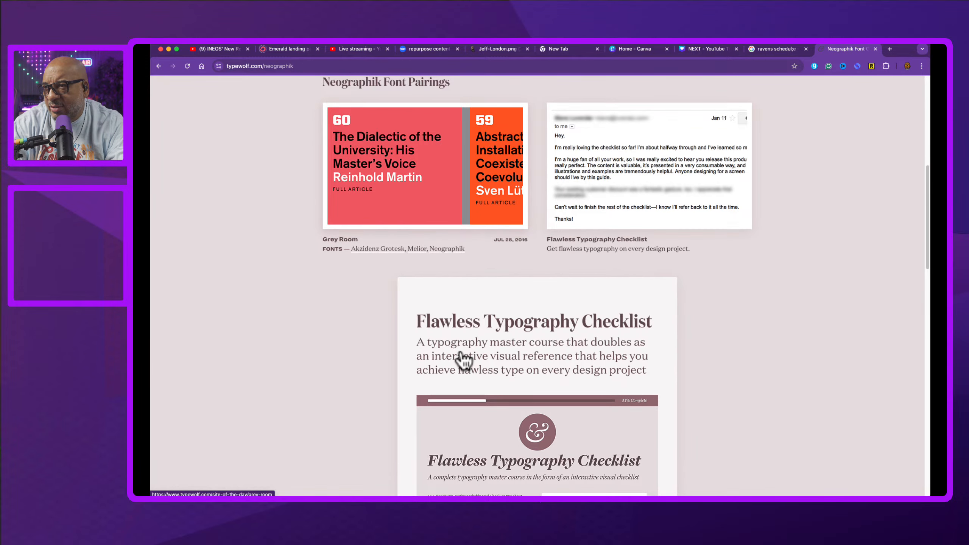
Step: Open the similar font Forza from the Neographik page and scroll through its details
scroll(462, 355, up, 9)
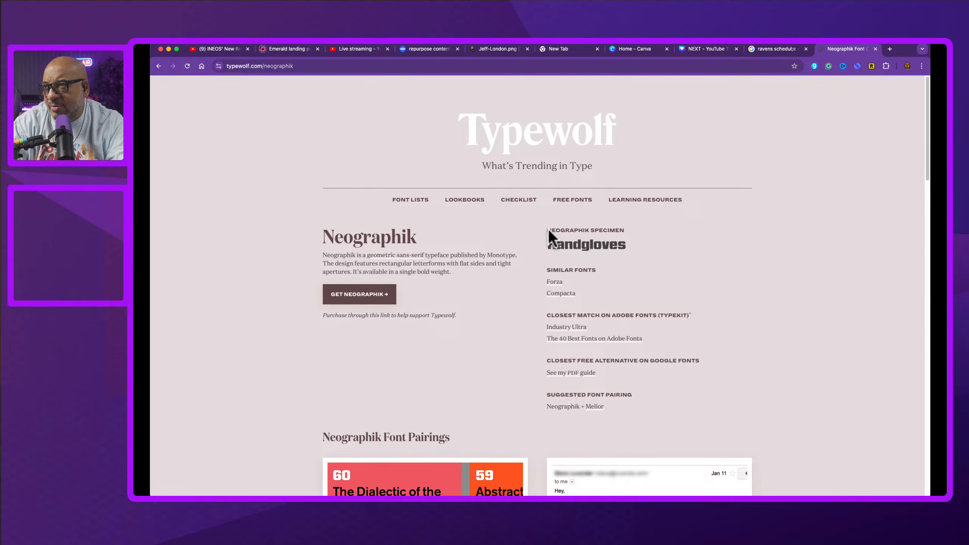
click(561, 282)
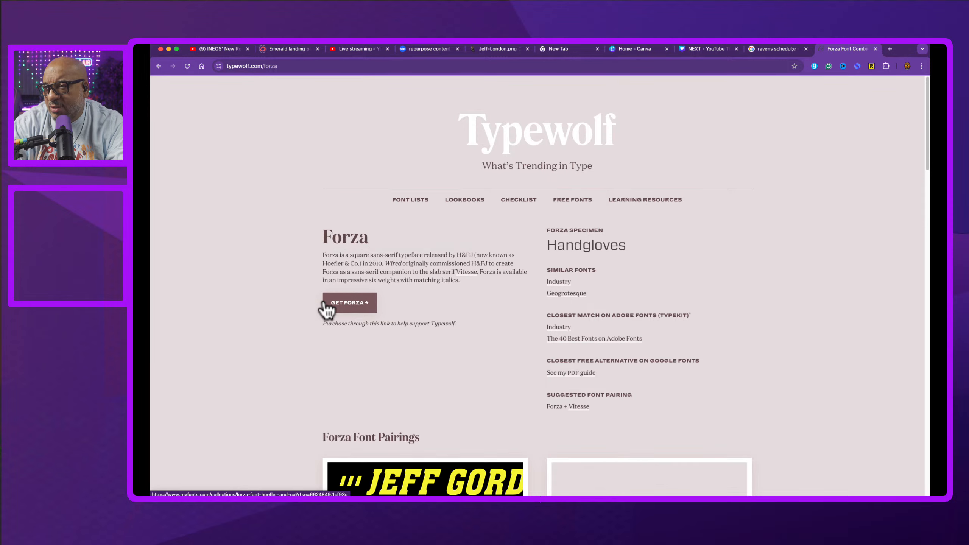
scroll(396, 301, down, 4)
scroll(399, 306, up, 2)
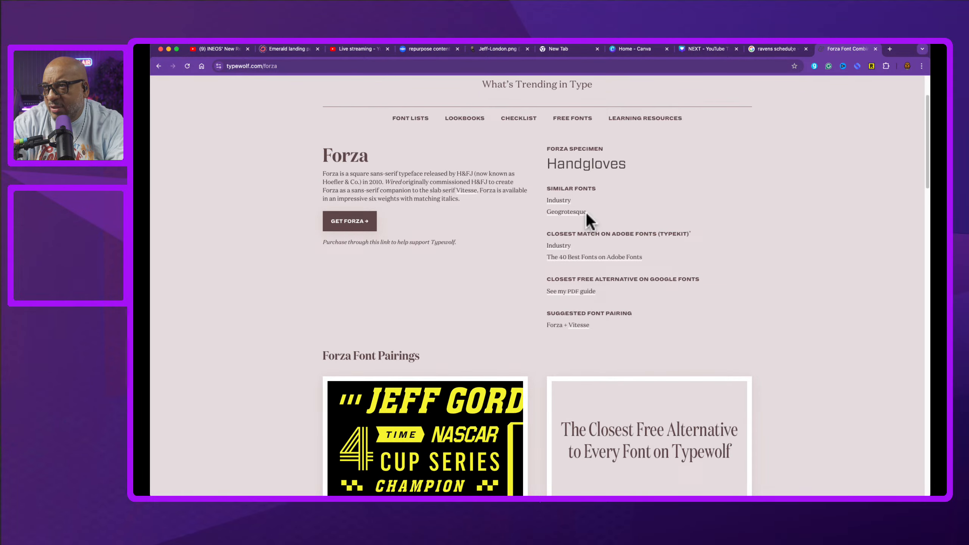
Step: Open the similar font Industry from the Forza page and scroll through its pairings
click(559, 200)
scroll(396, 273, down, 3)
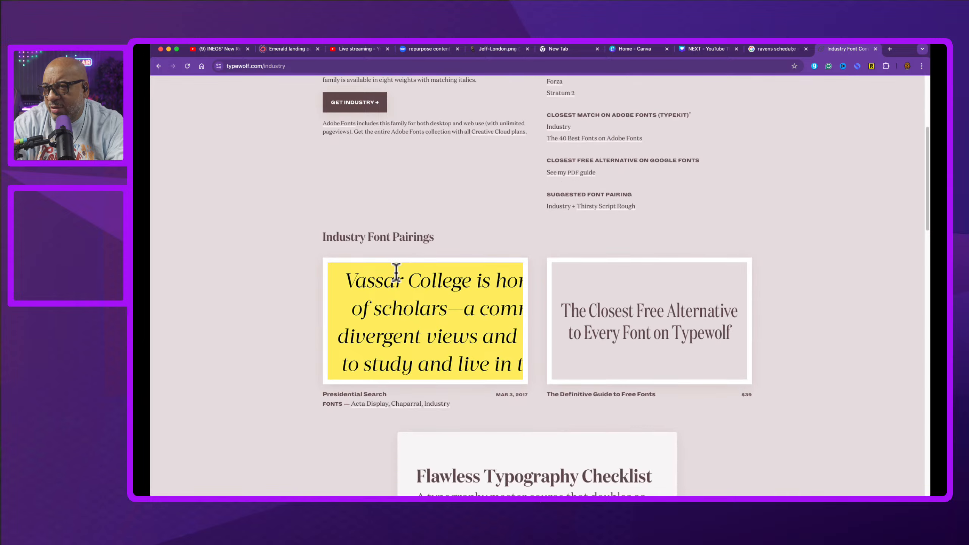
scroll(396, 273, up, 4)
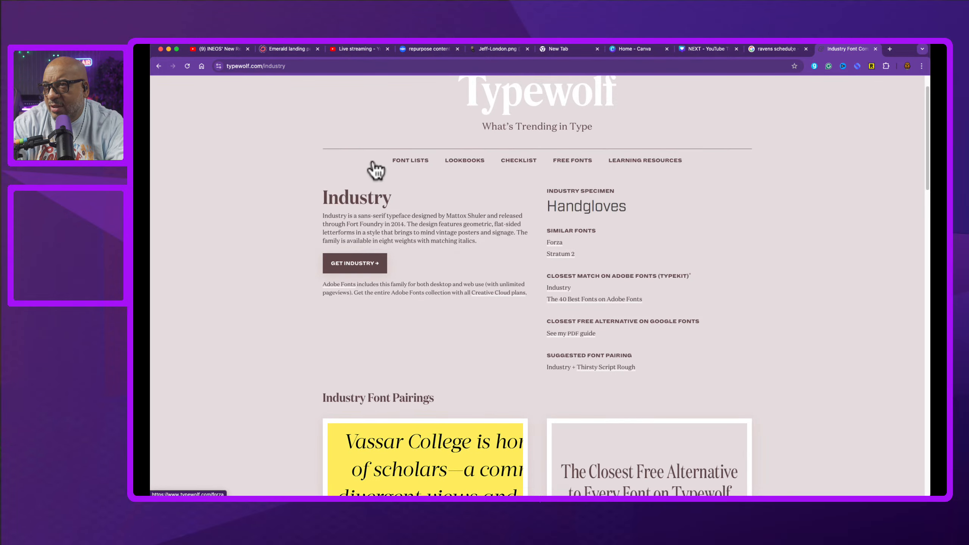
Step: Return to Forza, open its similar font Geogrotesque and scroll through that page
click(554, 242)
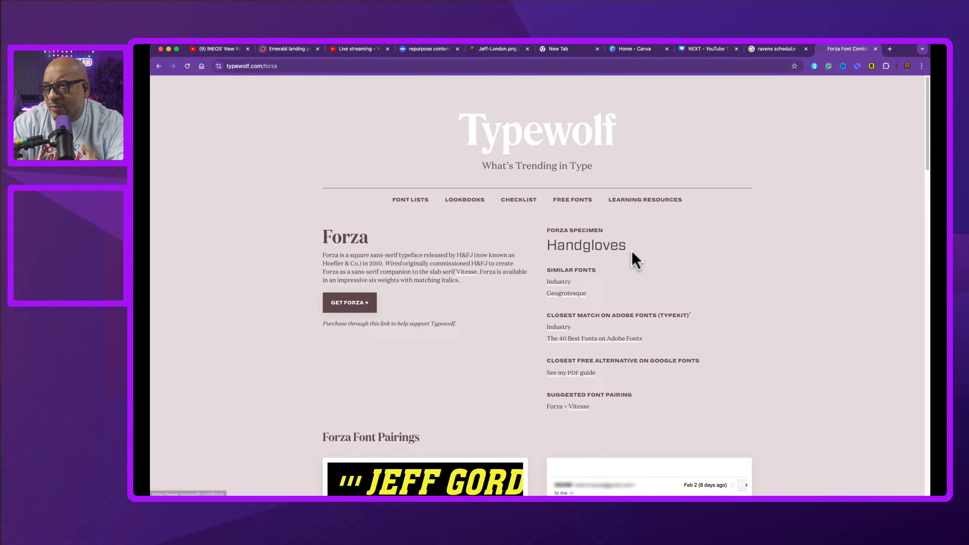
click(560, 293)
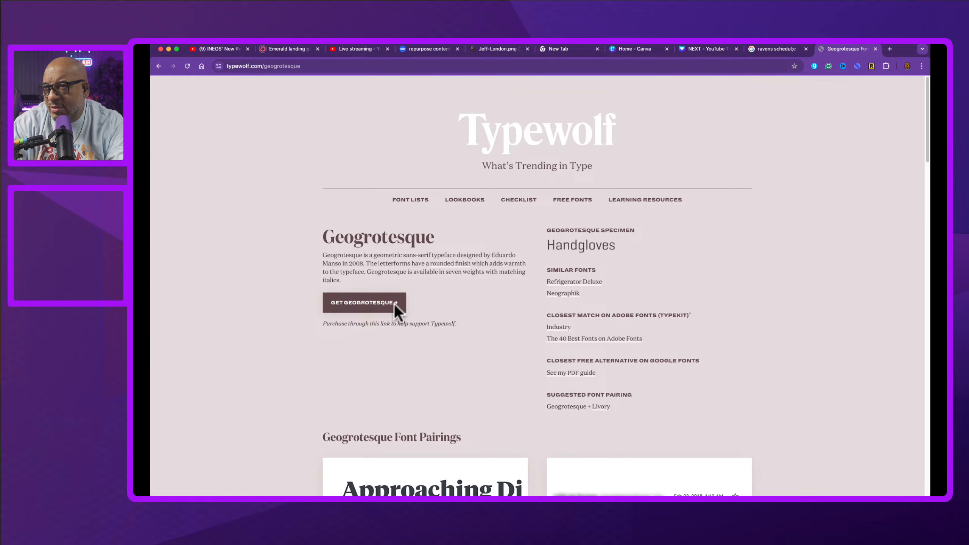
scroll(394, 304, down, 3)
scroll(394, 304, up, 3)
Step: Open the similar font Refrigerator Deluxe and scroll through its description and font pairings
click(577, 282)
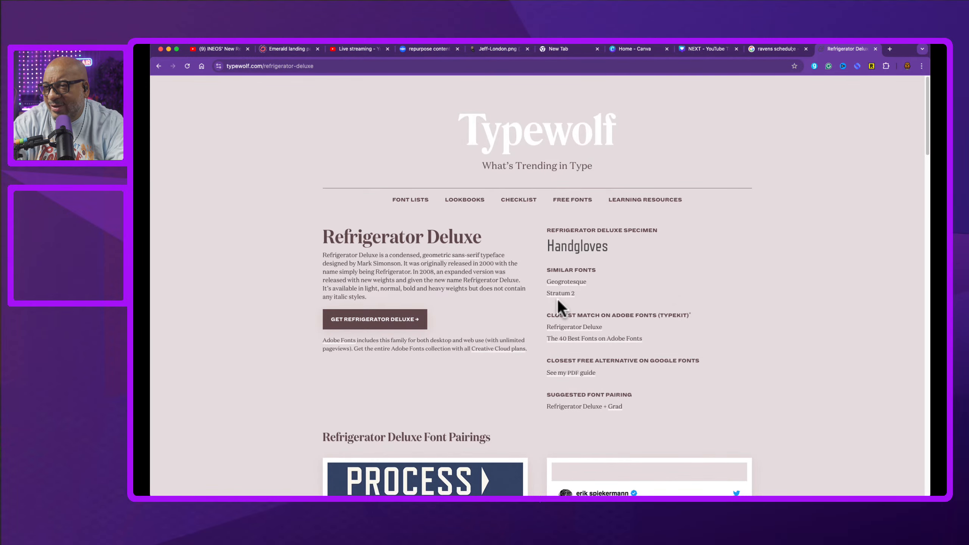
scroll(560, 305, down, 3)
scroll(560, 305, down, 2)
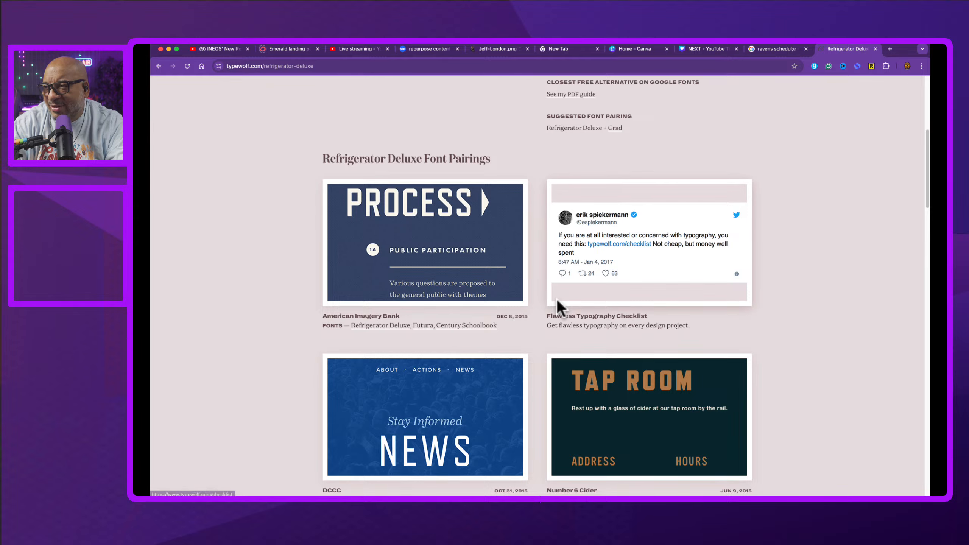
scroll(559, 308, down, 1)
scroll(559, 308, up, 6)
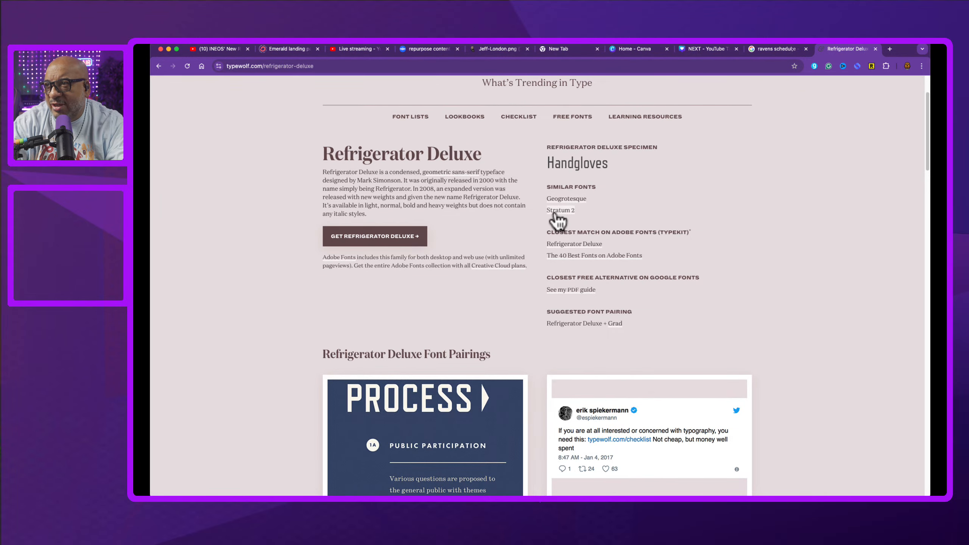
Step: Open the Stratum 2 page, then navigate back through history to the Forza page
click(555, 212)
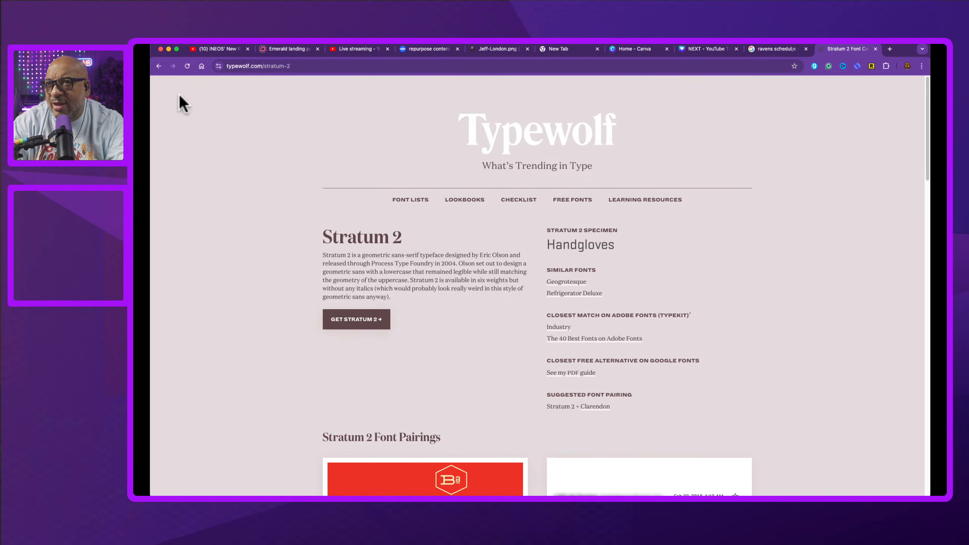
click(159, 66)
click(159, 66)
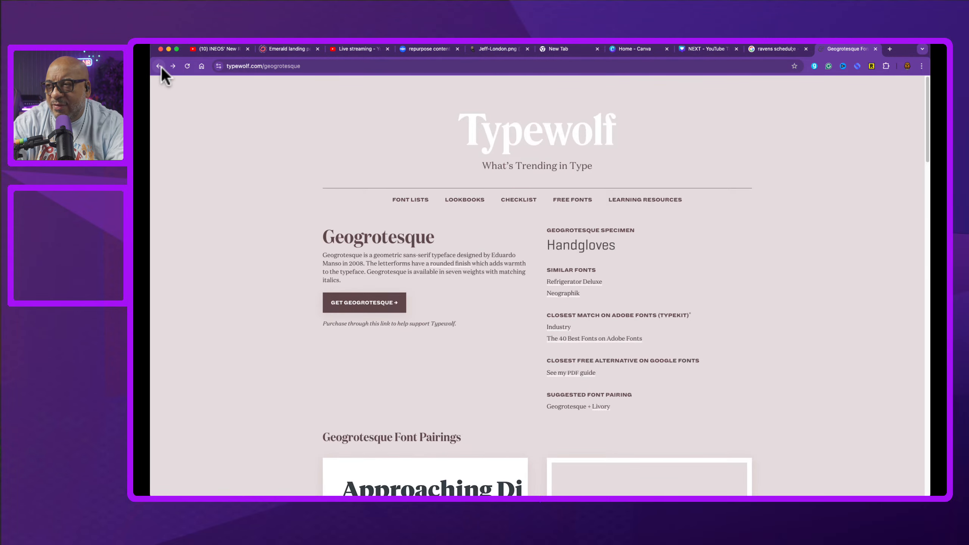
click(159, 66)
click(158, 66)
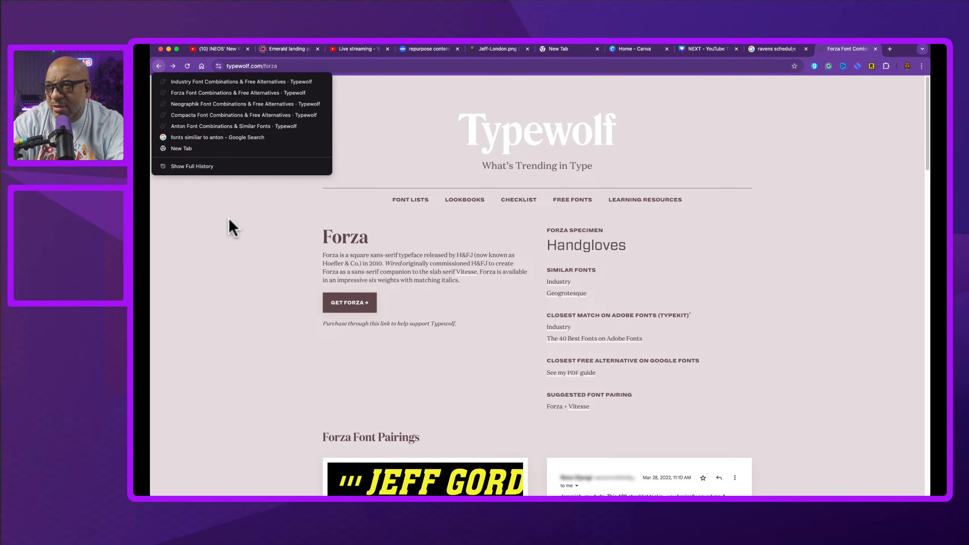
click(193, 216)
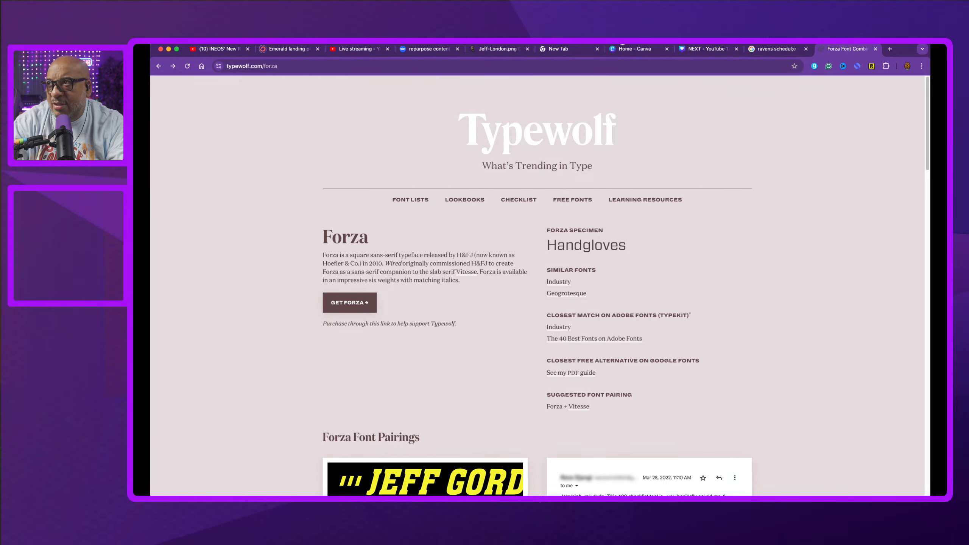
Step: Switch to the Canva thumbnail design and search the font list for Forza
click(647, 50)
click(698, 49)
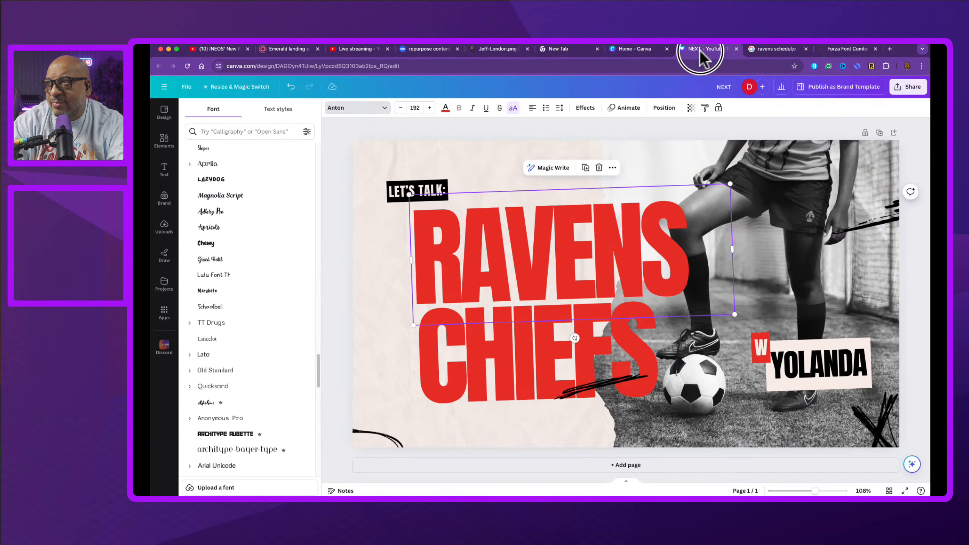
click(352, 108)
click(384, 110)
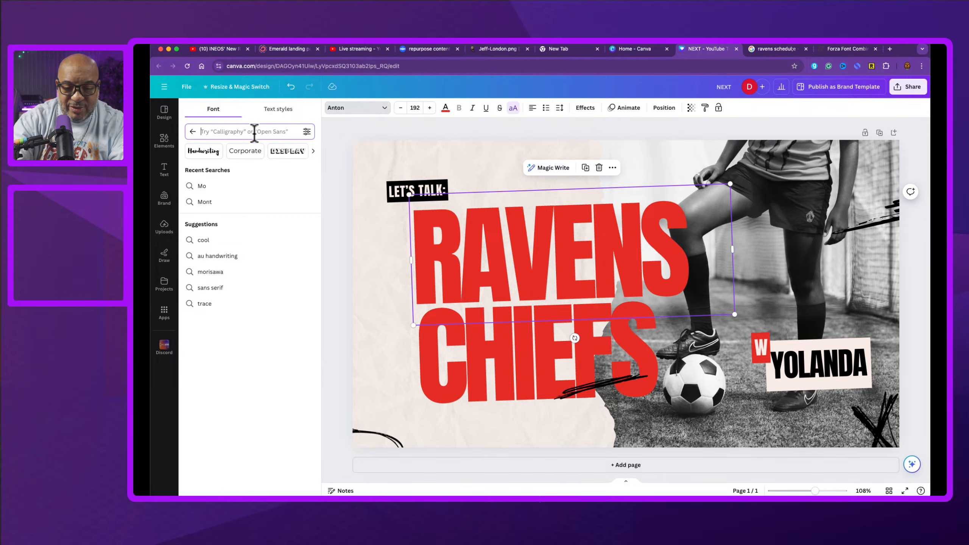
text(forz)
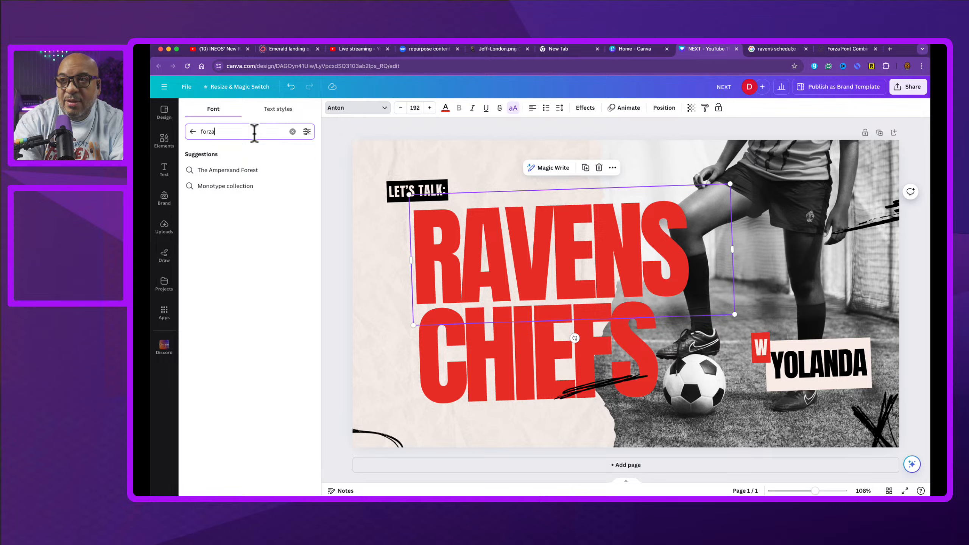
text(a)
key(BackSpace)
key(BackSpace)
key(BackSpace)
key(BackSpace)
key(BackSpace)
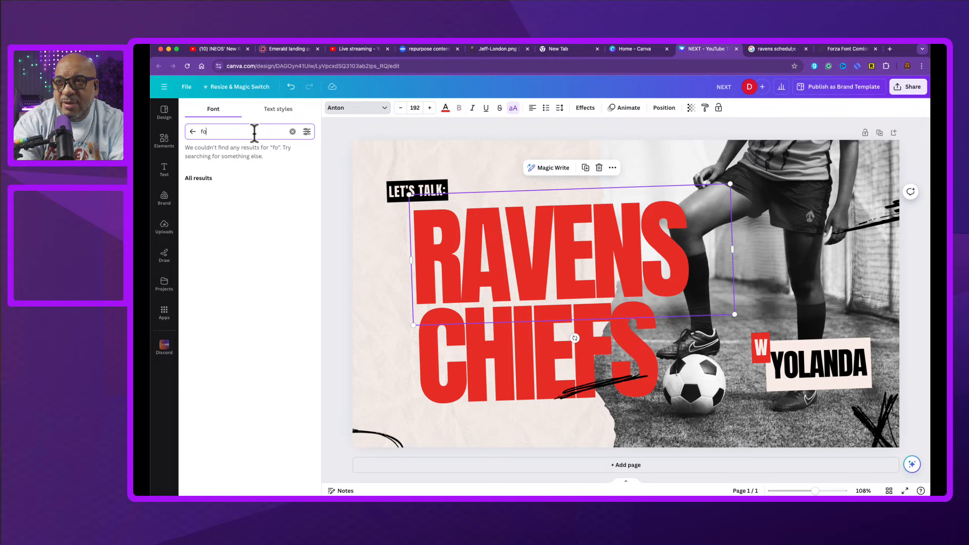
Step: Search the font list for ref
text(refi)
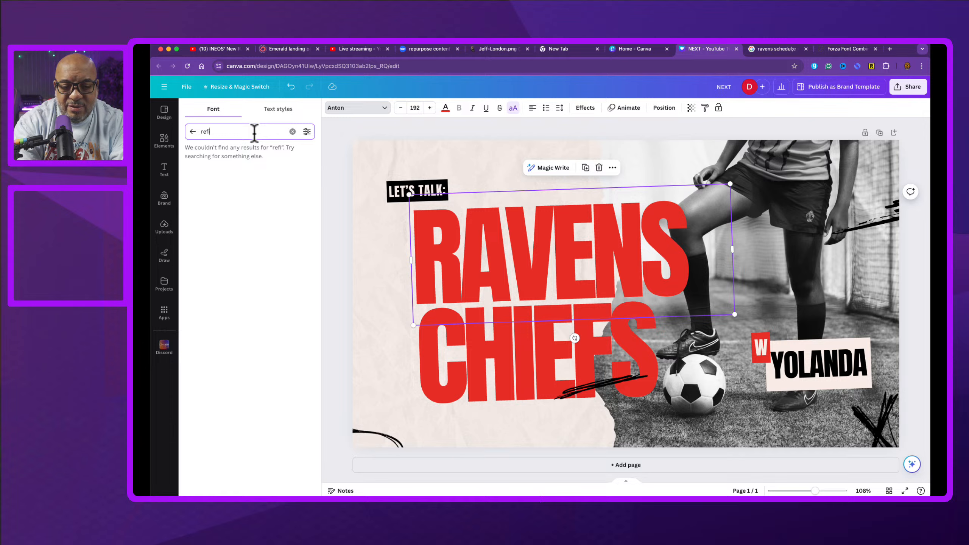
key(BackSpace)
key(BackSpace)
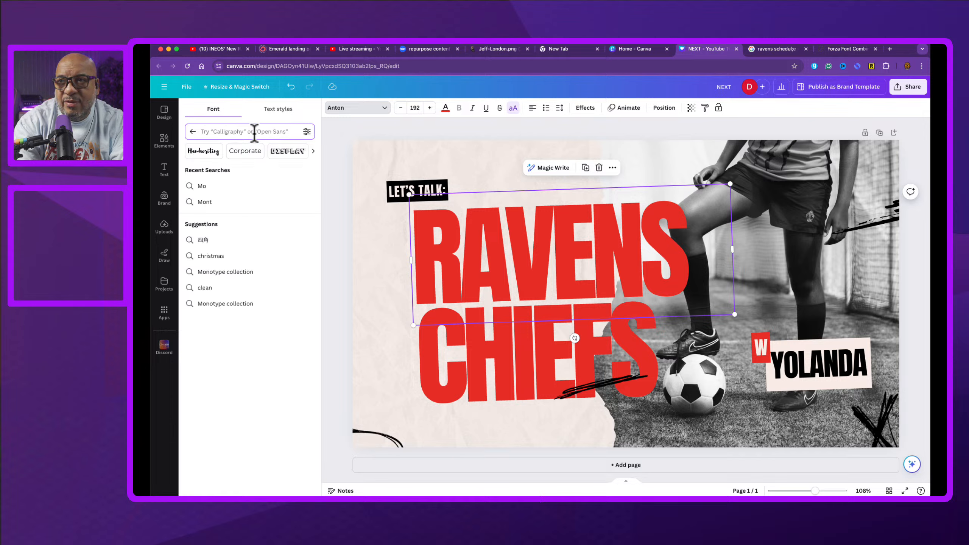
Step: Search fonts for beba and apply Bebas Neue to the RAVENS headline
text(beba)
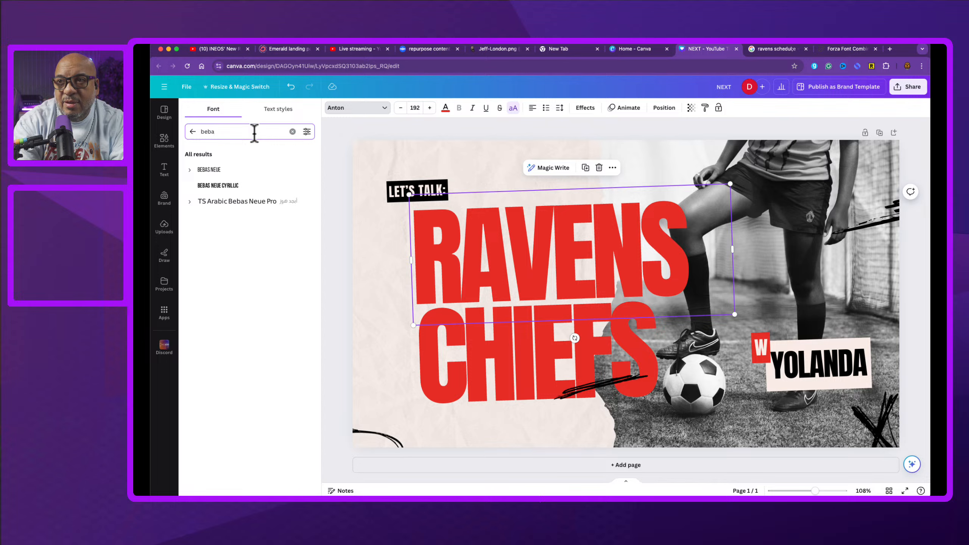
click(218, 172)
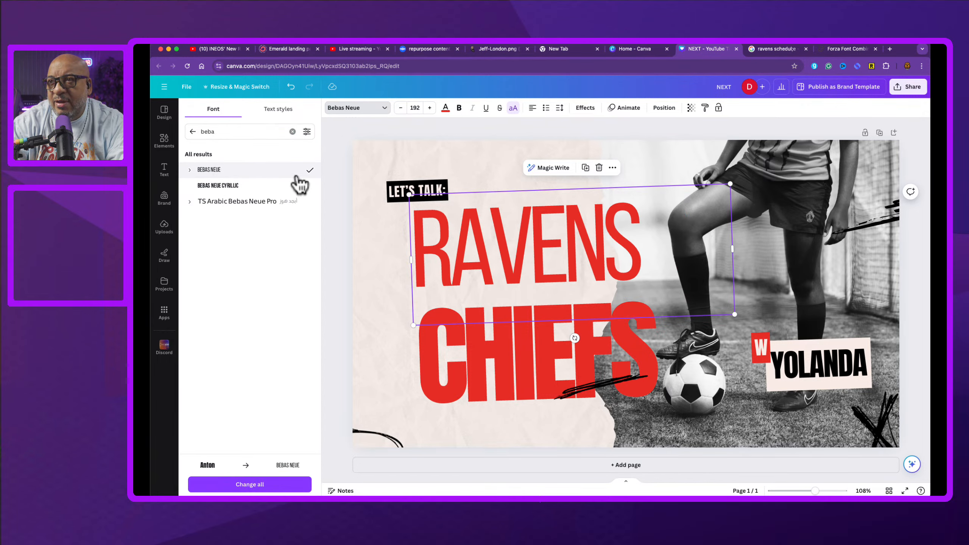
click(384, 109)
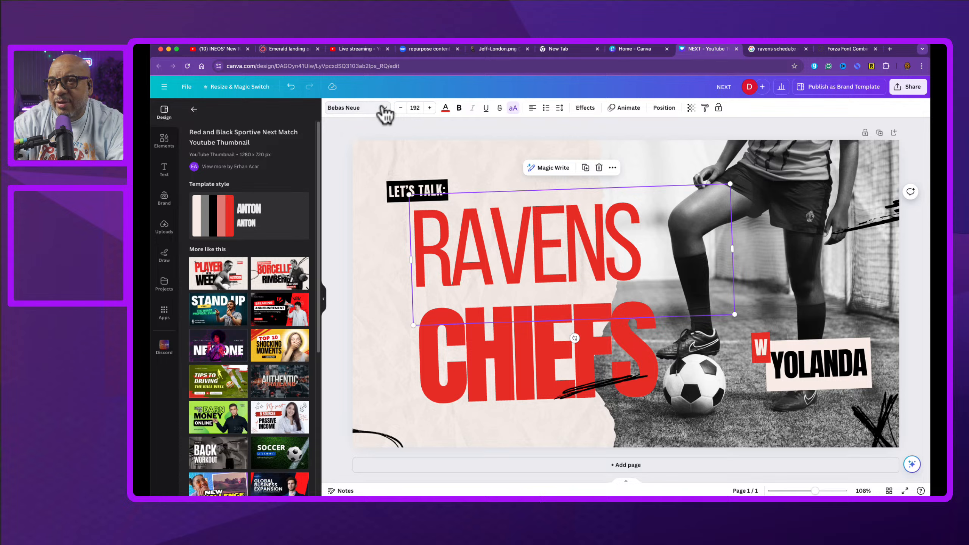
click(381, 110)
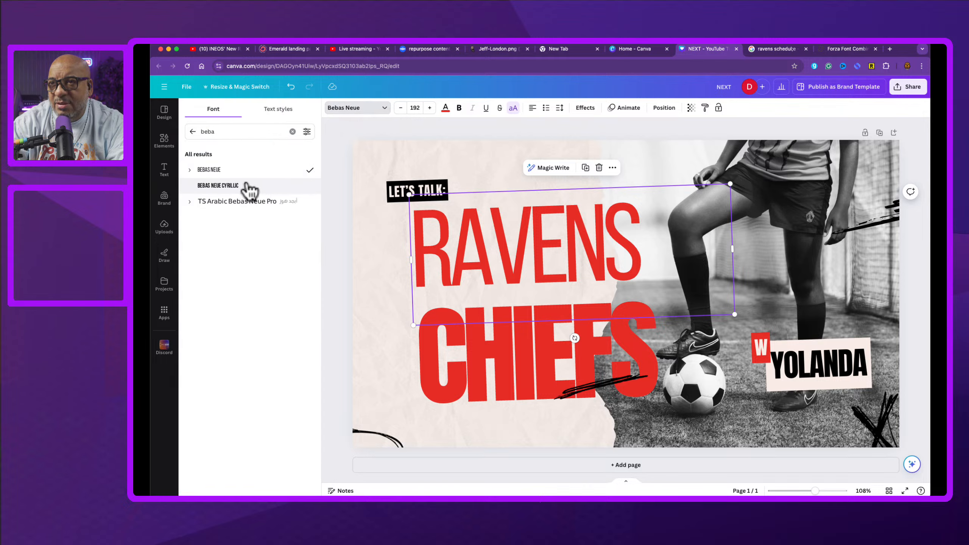
Step: Apply TS Arabic Bebas Neue Pro in Bold weight to the RAVENS headline
click(189, 202)
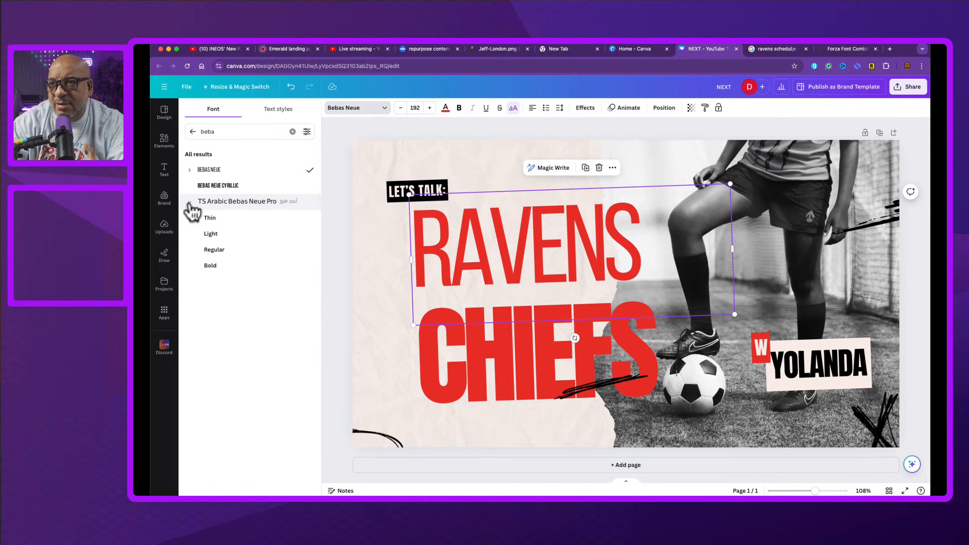
click(211, 266)
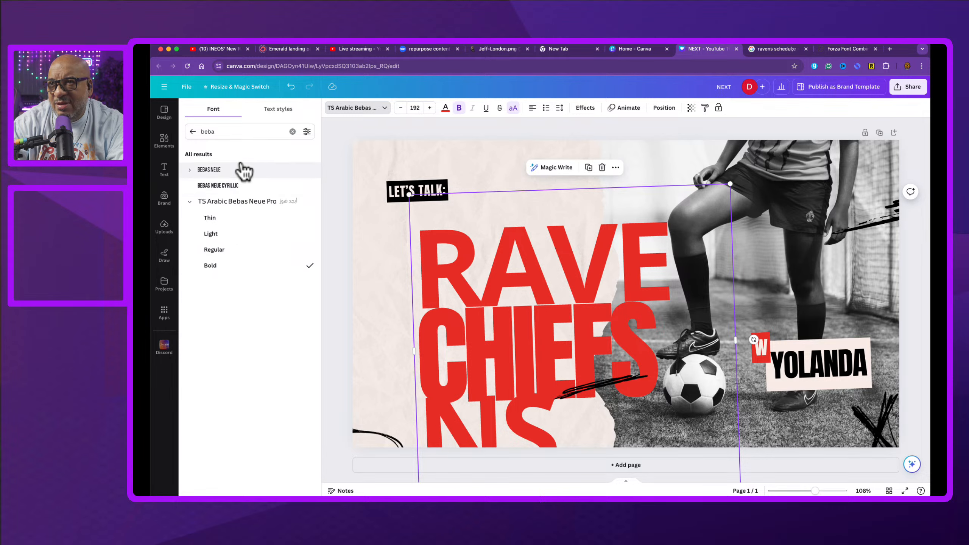
Step: Clear the font search, check the font filters, and open the Display font category
click(191, 132)
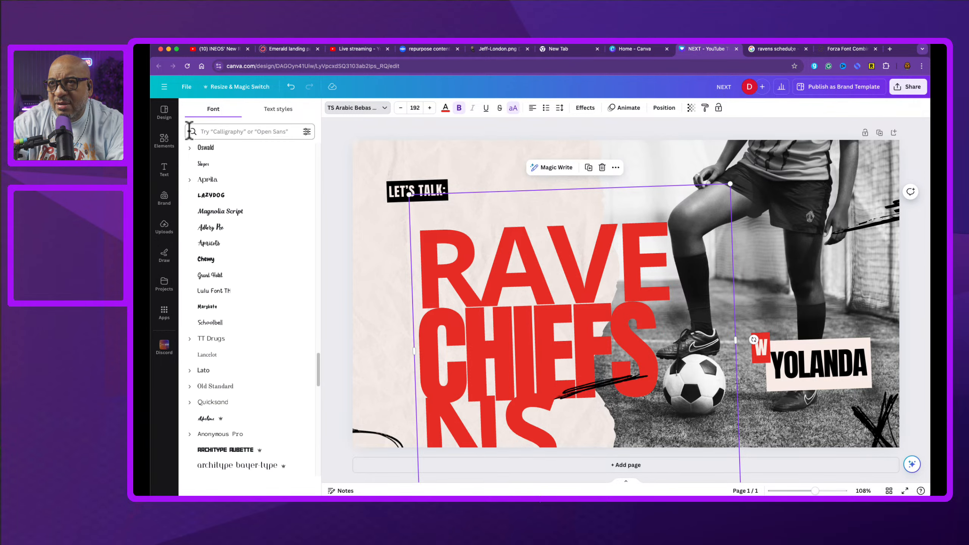
click(307, 131)
click(250, 170)
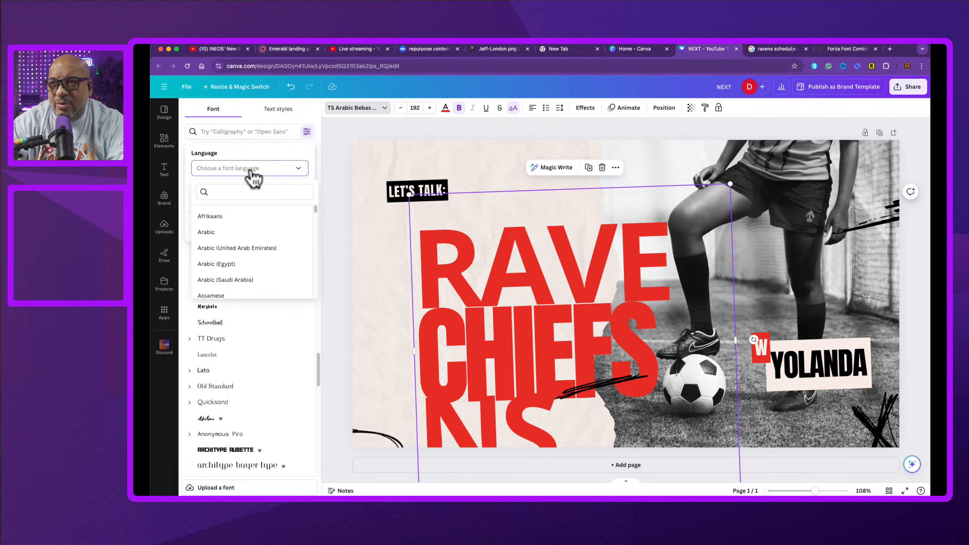
click(272, 150)
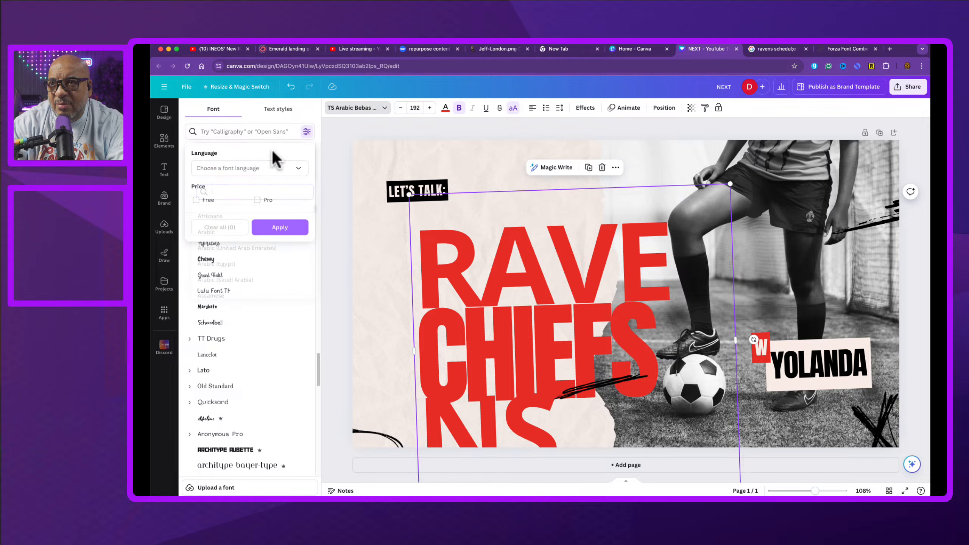
click(262, 132)
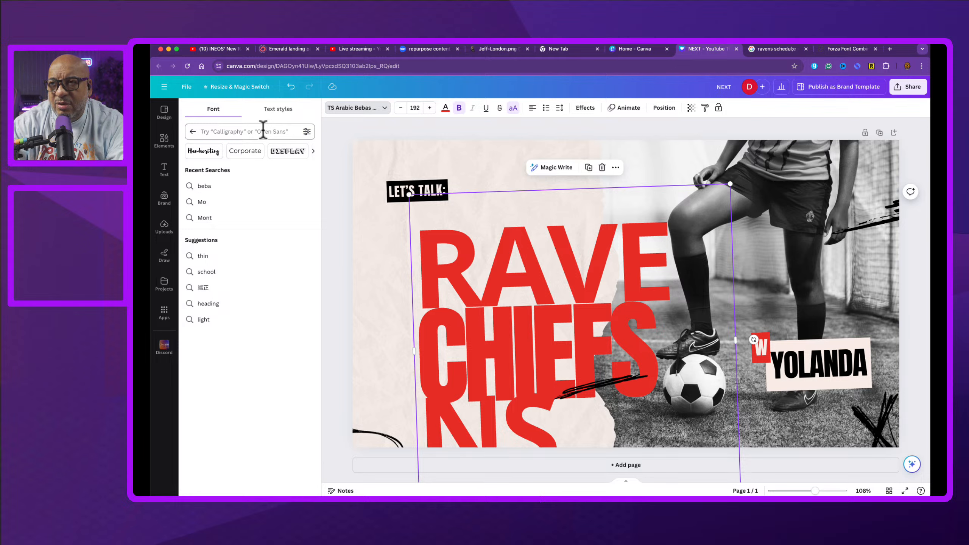
click(291, 153)
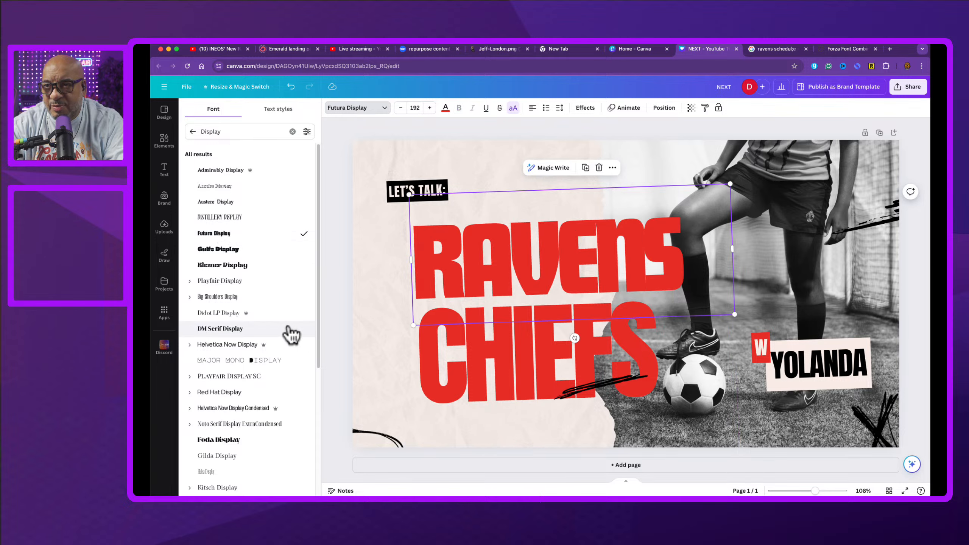
Step: Apply Big Shoulders Display Bold to the RAVENS headline
click(189, 297)
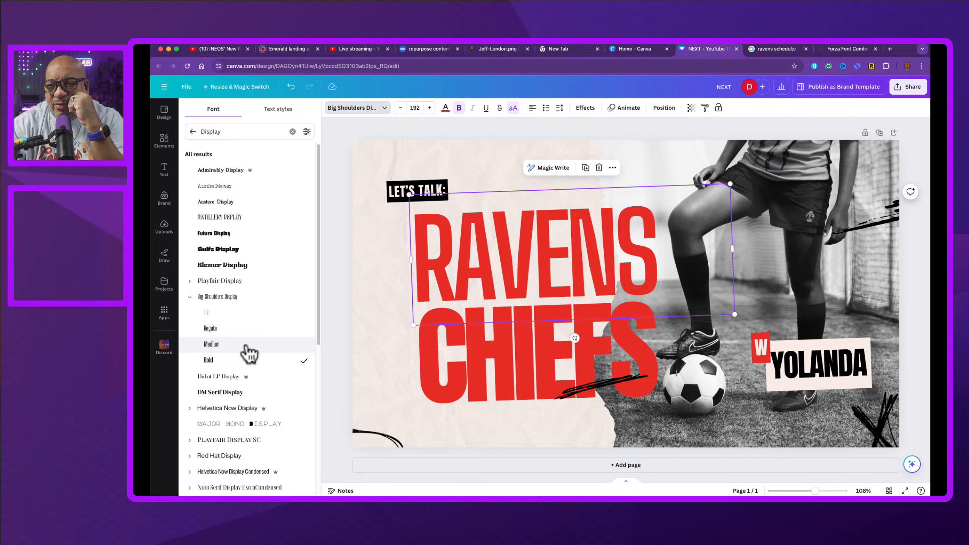
scroll(249, 353, down, 2)
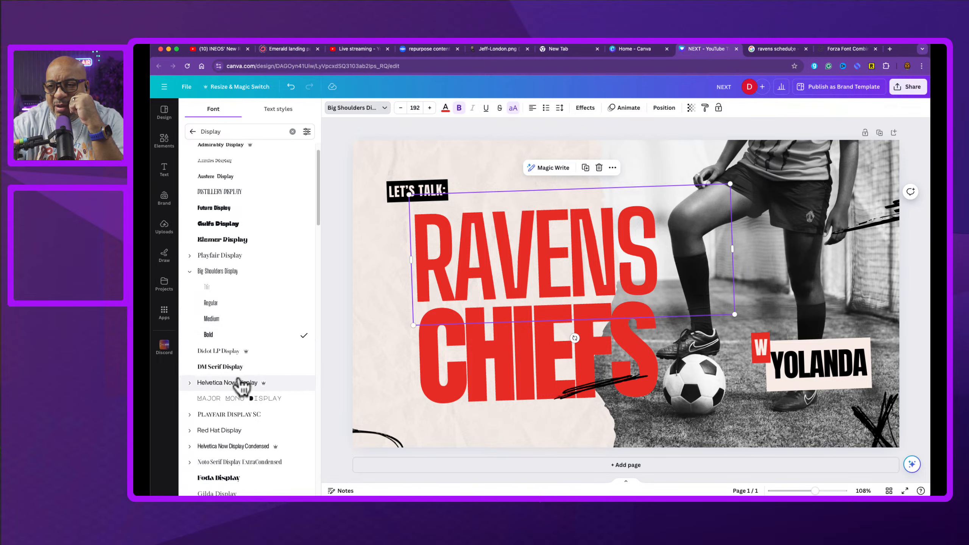
Step: Apply Red Hat Display in Bold weight to the RAVENS headline
click(190, 430)
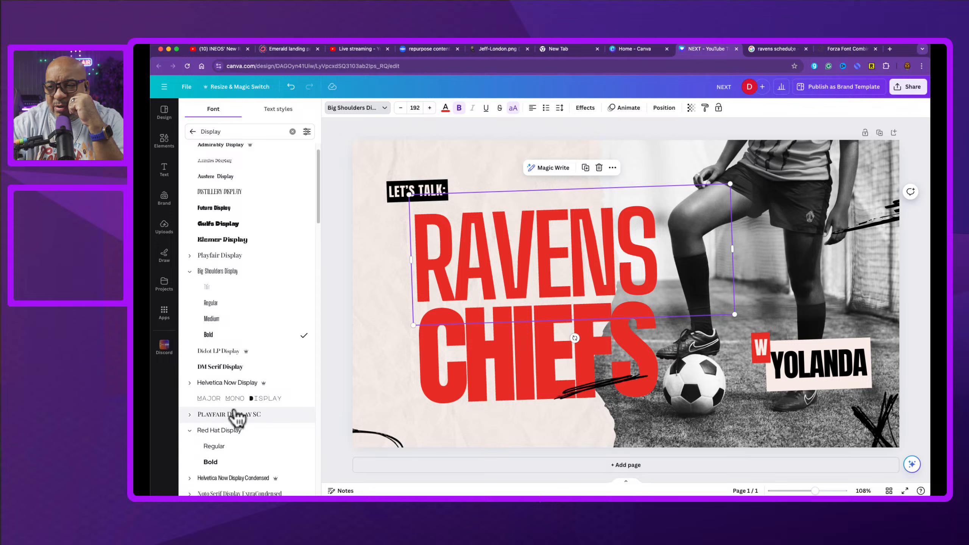
click(231, 463)
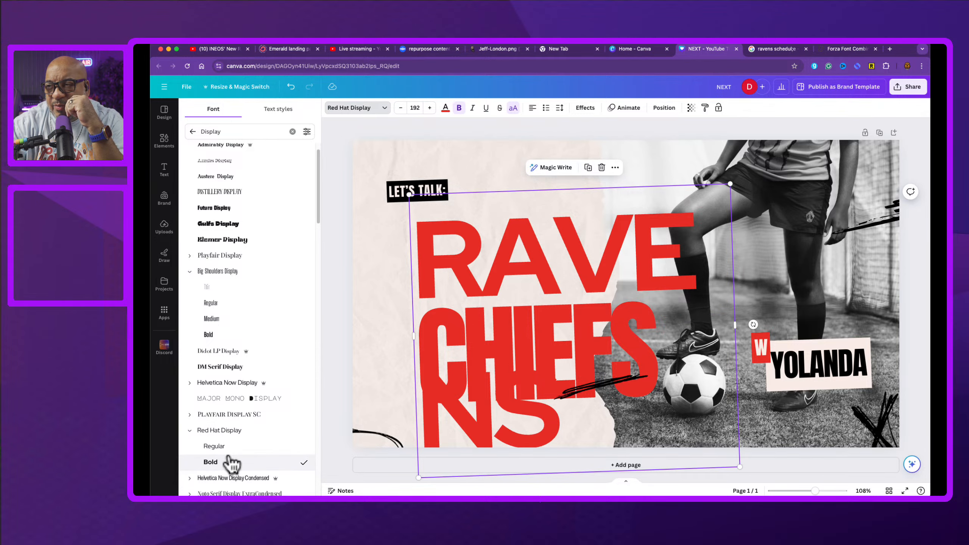
Step: Search fonts for "Display, tall" and apply Futura Display to the RAVENS headline
scroll(232, 443, down, 5)
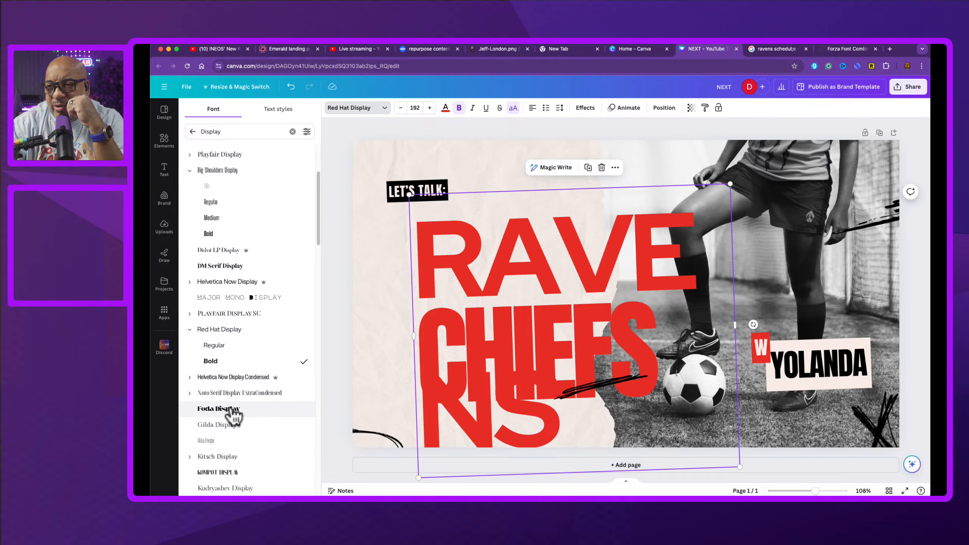
click(236, 134)
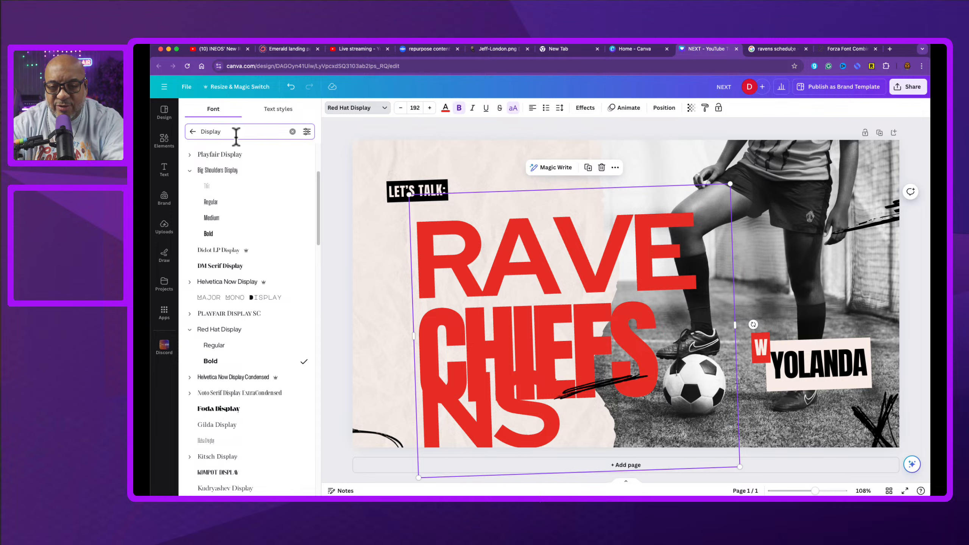
text(, tall)
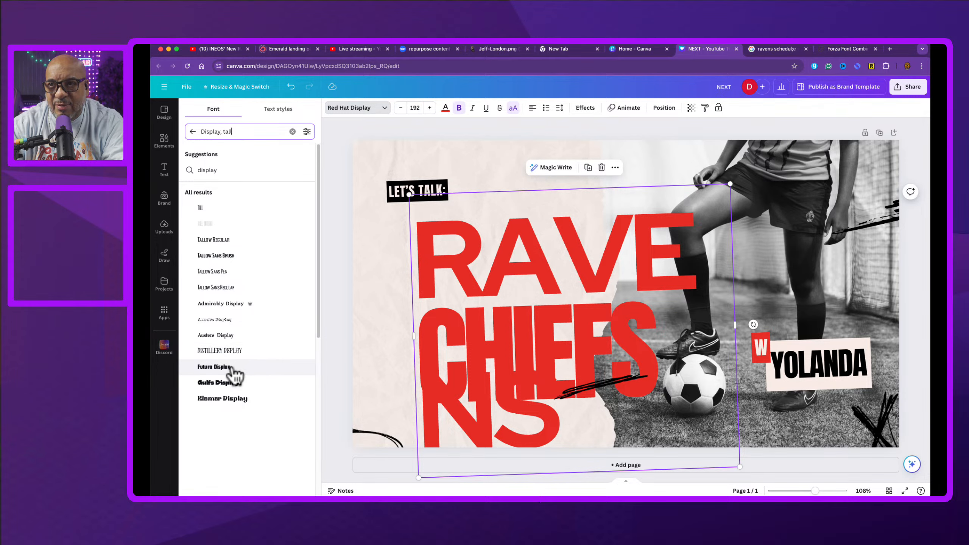
click(229, 256)
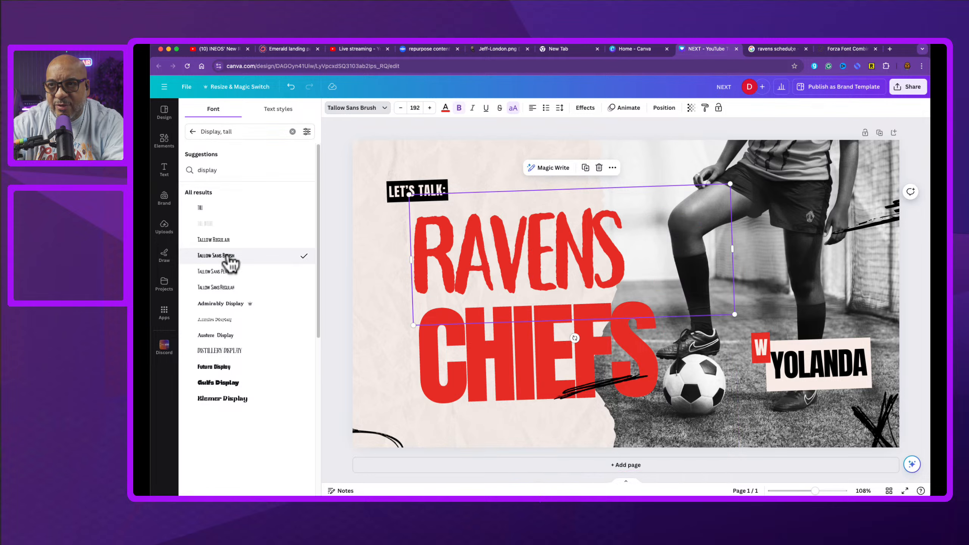
click(234, 368)
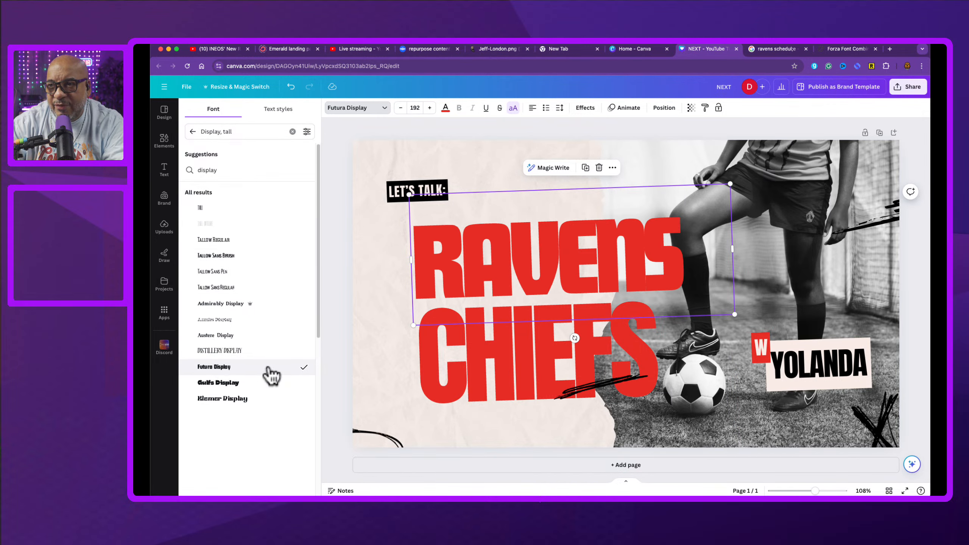
Step: Apply Futura Display to the CHIEFS headline as well
click(489, 354)
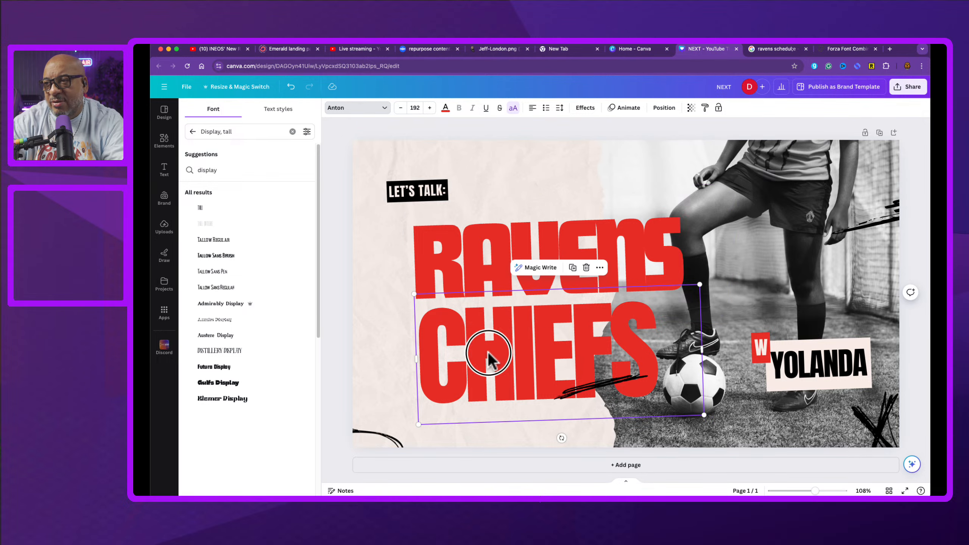
click(380, 107)
click(387, 111)
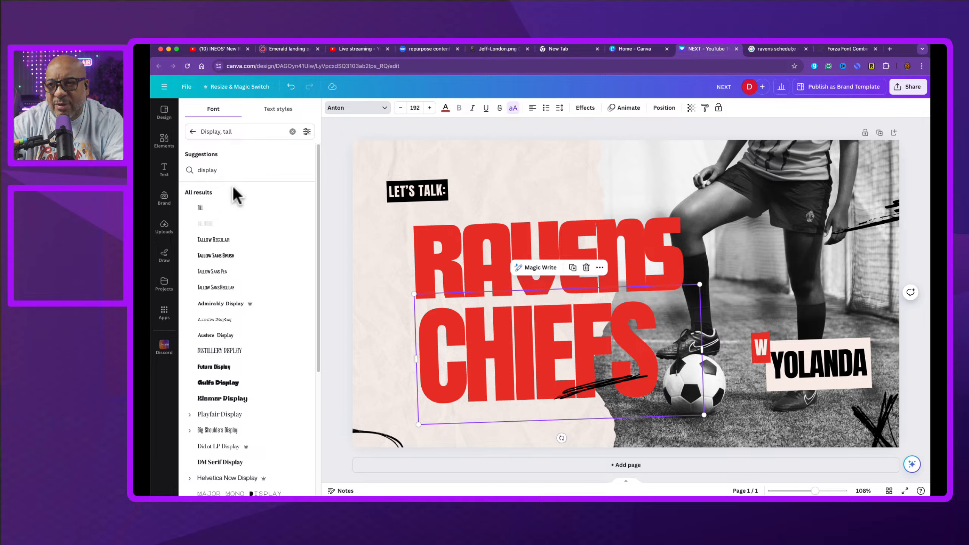
click(245, 367)
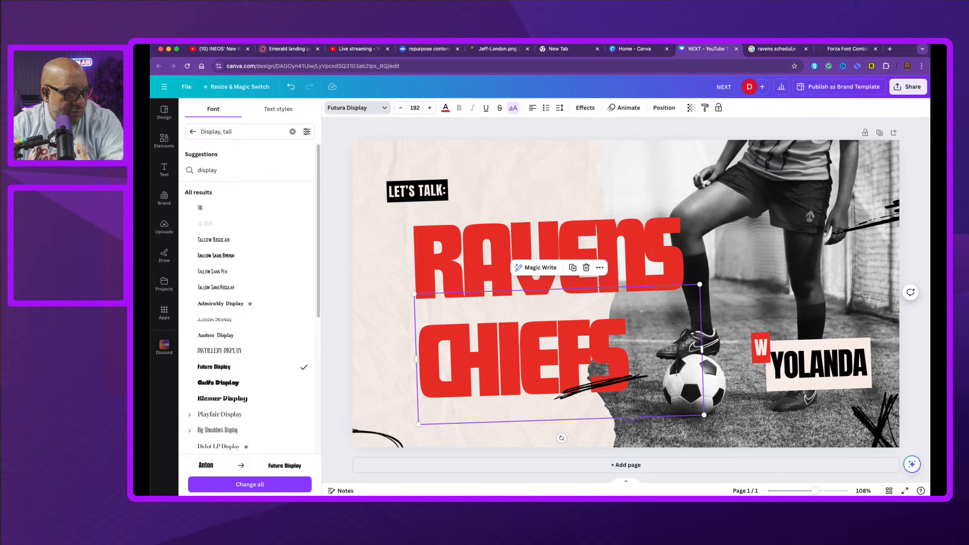
Step: Open the RAVENS headline's text color, then search the web for Baltimore Ravens color hex codes and open the color-code image
click(457, 266)
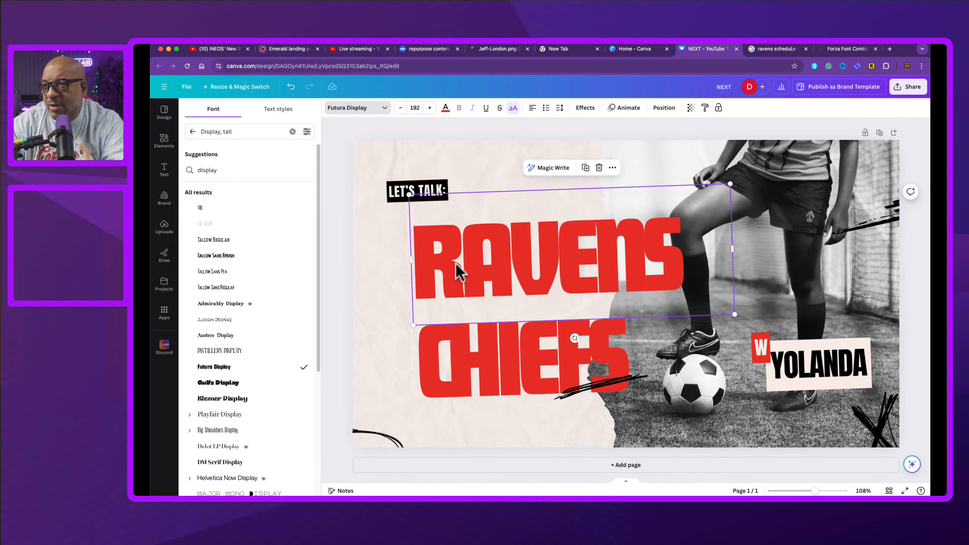
click(445, 109)
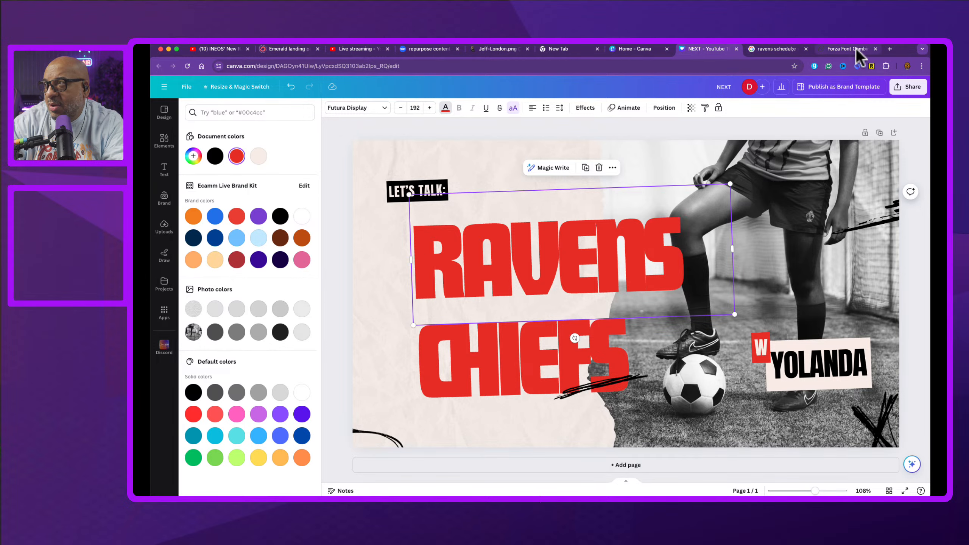
click(887, 47)
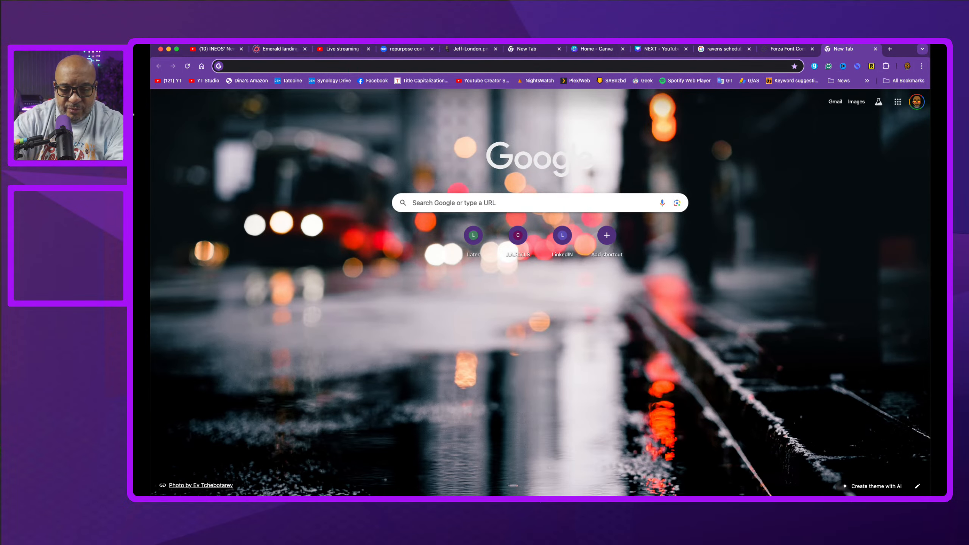
text(baltimor)
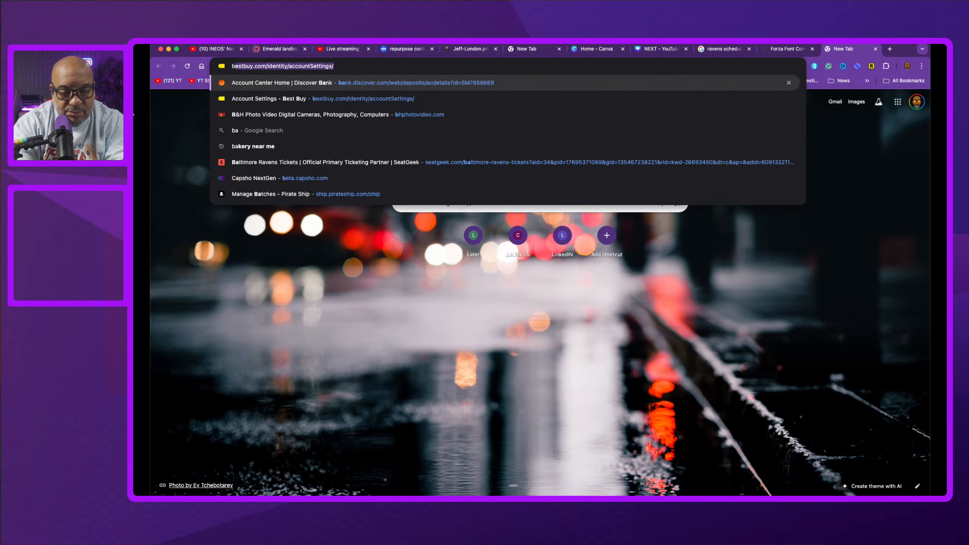
text(e r)
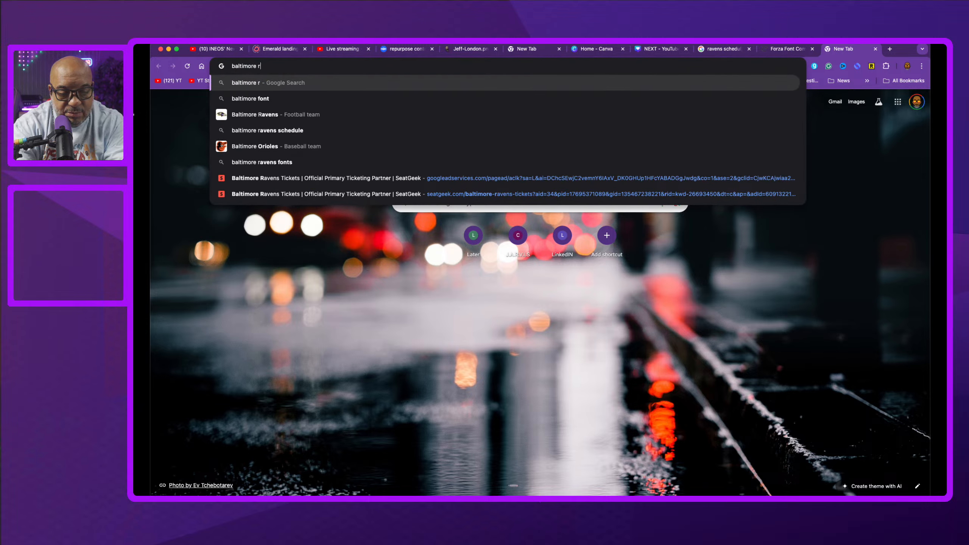
text(avens color h)
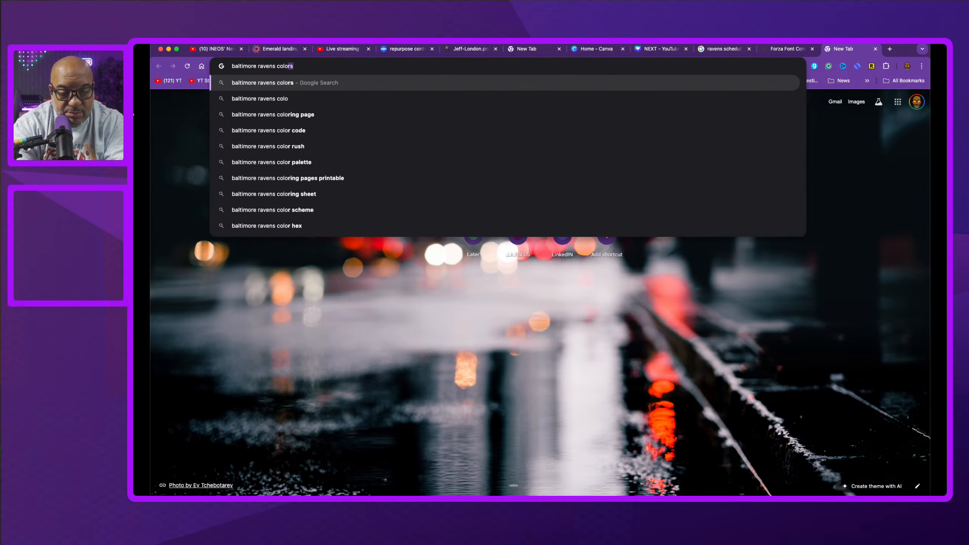
text(ex)
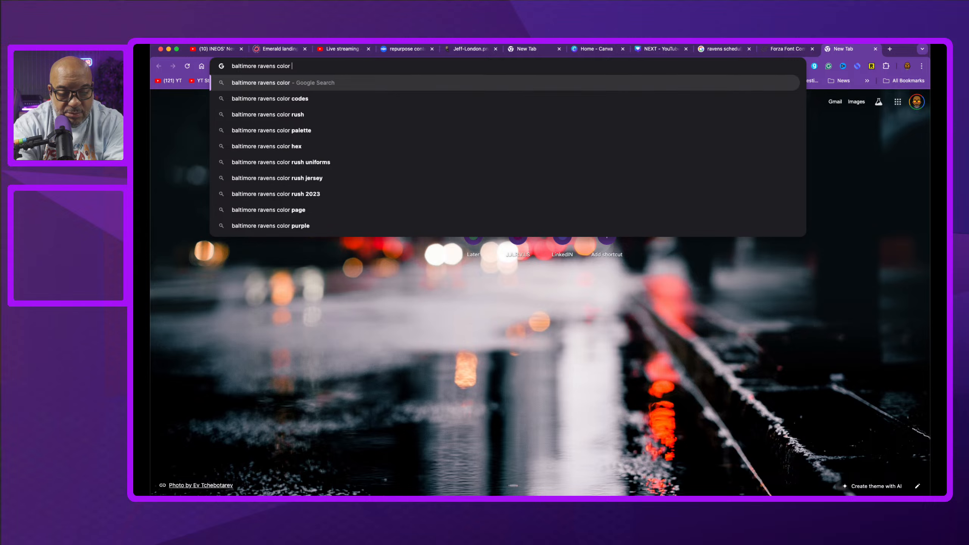
key(Return)
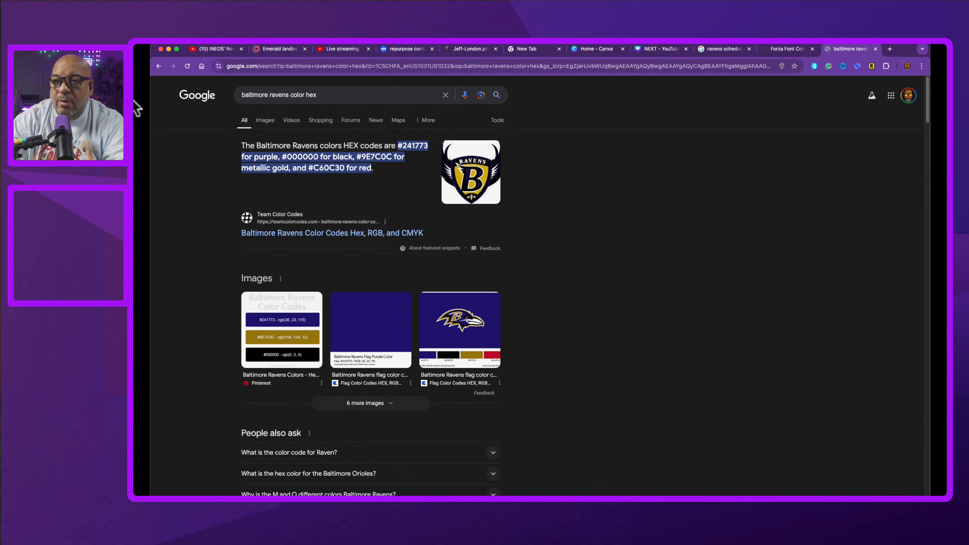
click(285, 340)
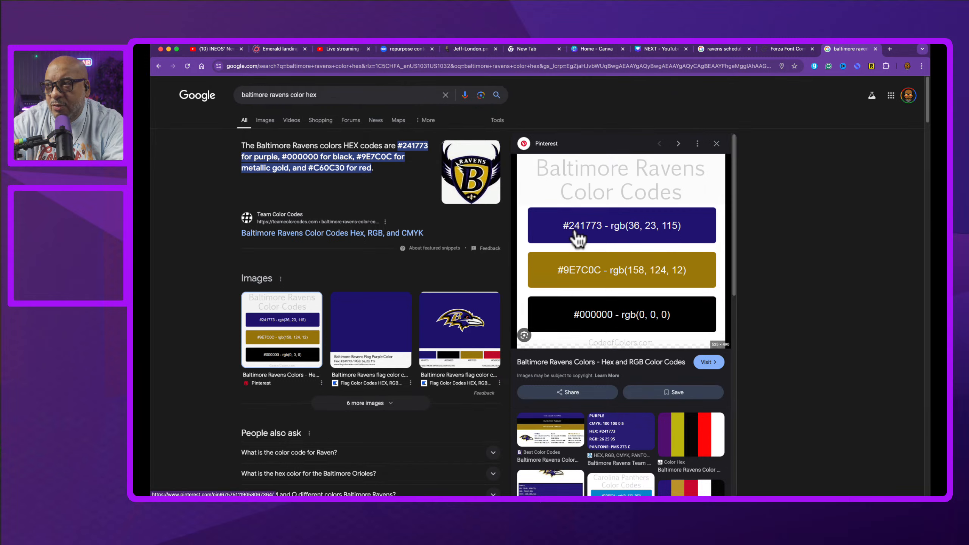
Step: Set the RAVENS headline's text color to hex #24173
click(669, 49)
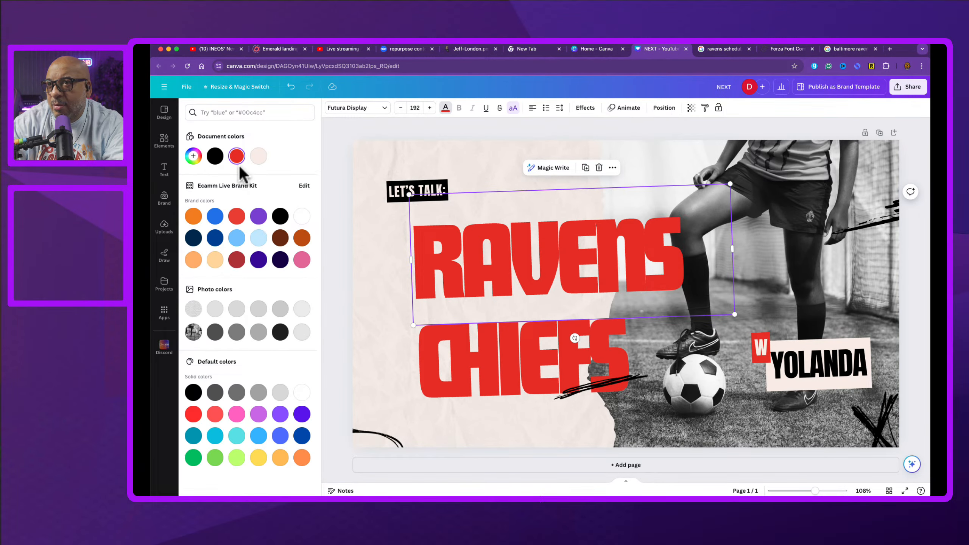
click(193, 158)
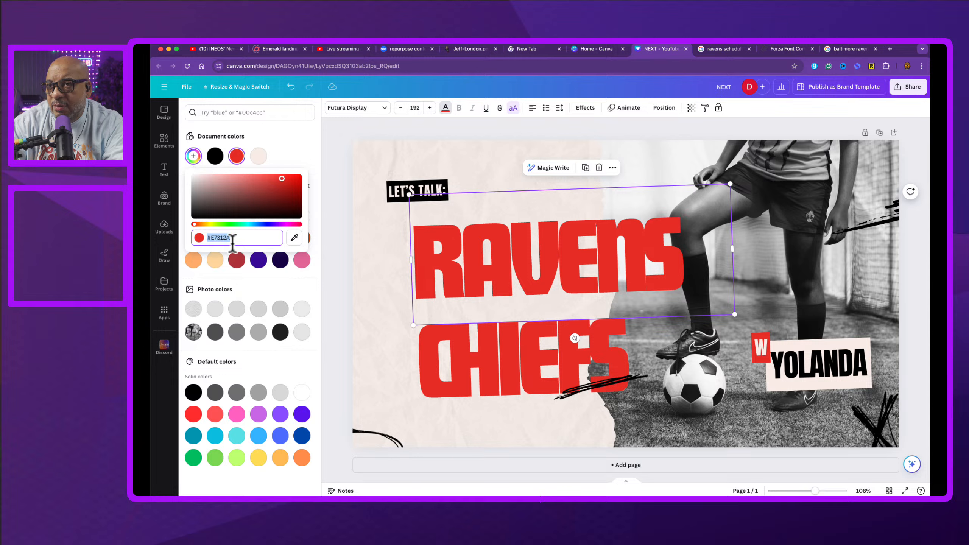
double_click(221, 239)
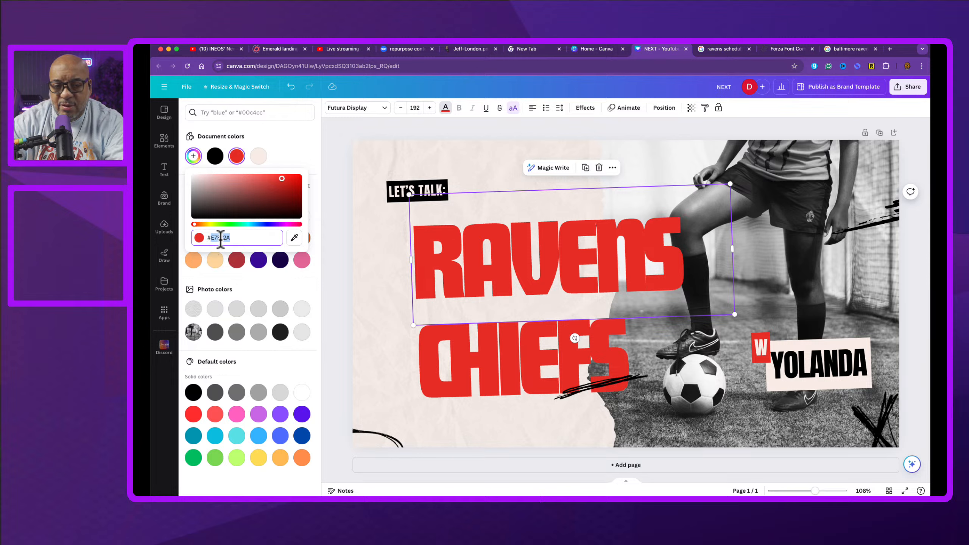
text(24)
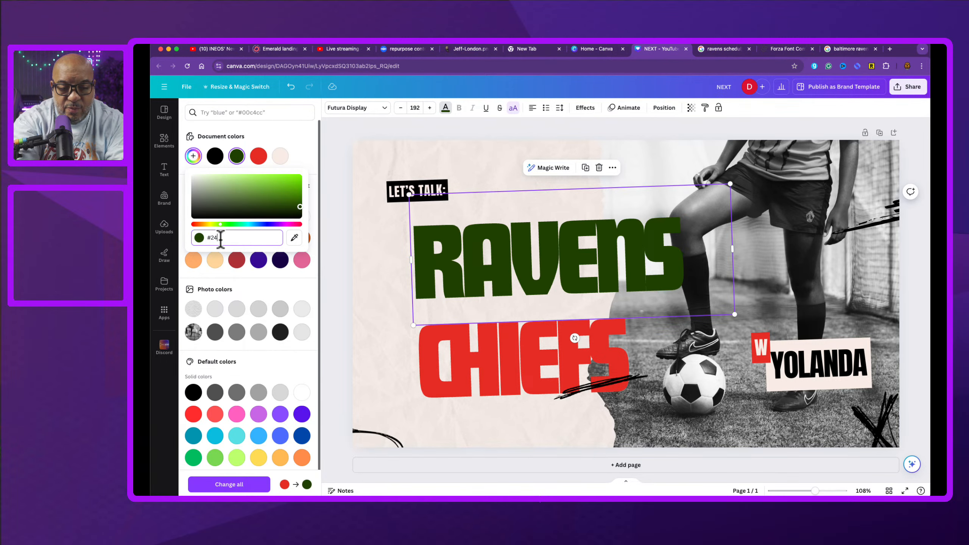
text(1733)
key(Return)
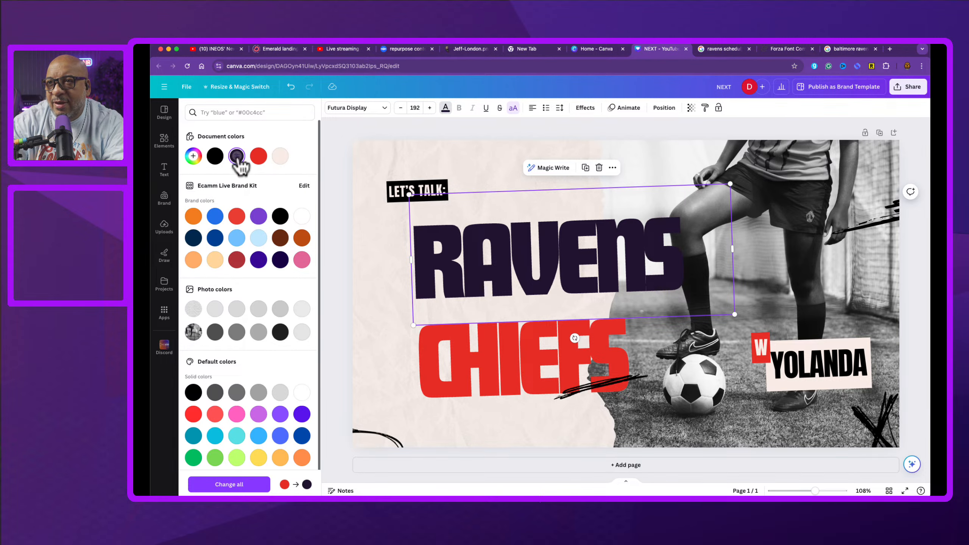
Step: Open the Ravens color-code image page and compare its purple hex with the RAVENS headline's color value
click(846, 50)
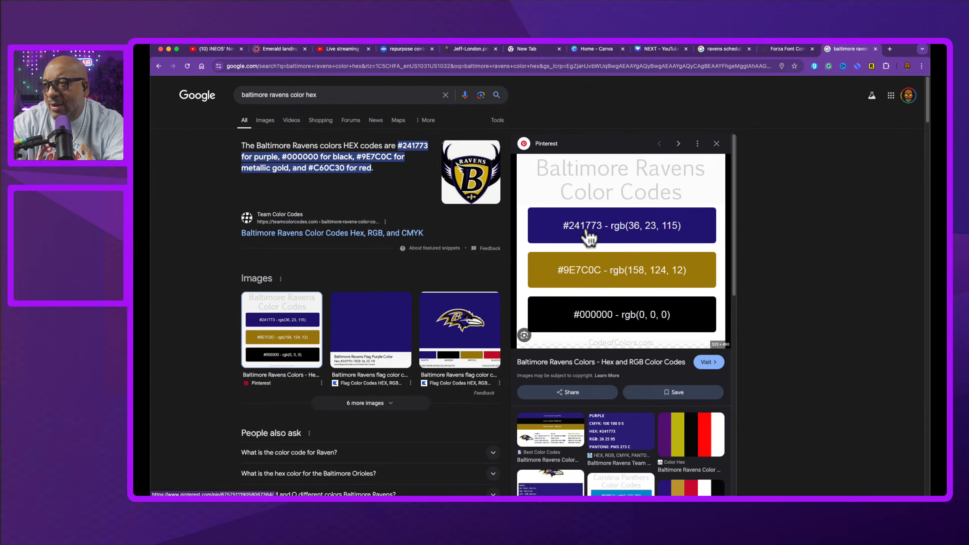
click(587, 230)
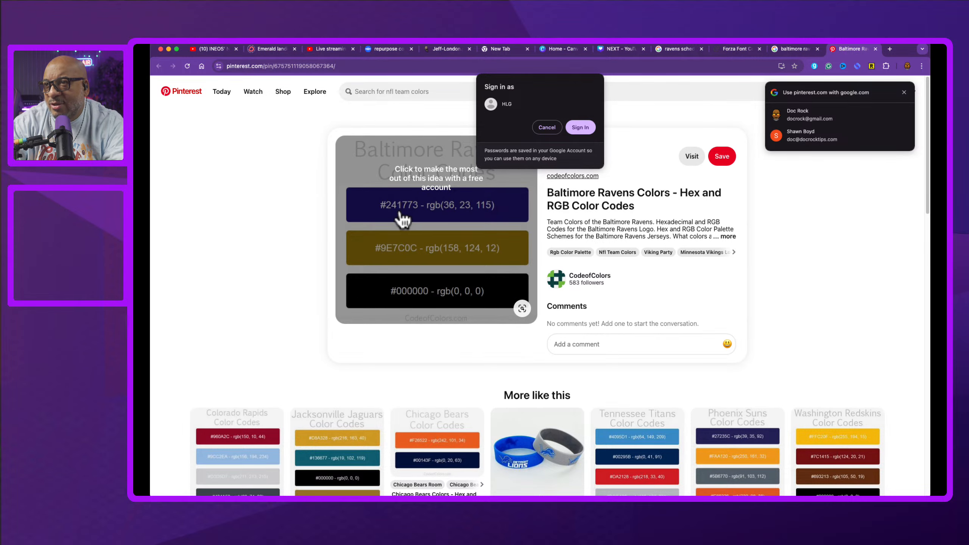
click(620, 50)
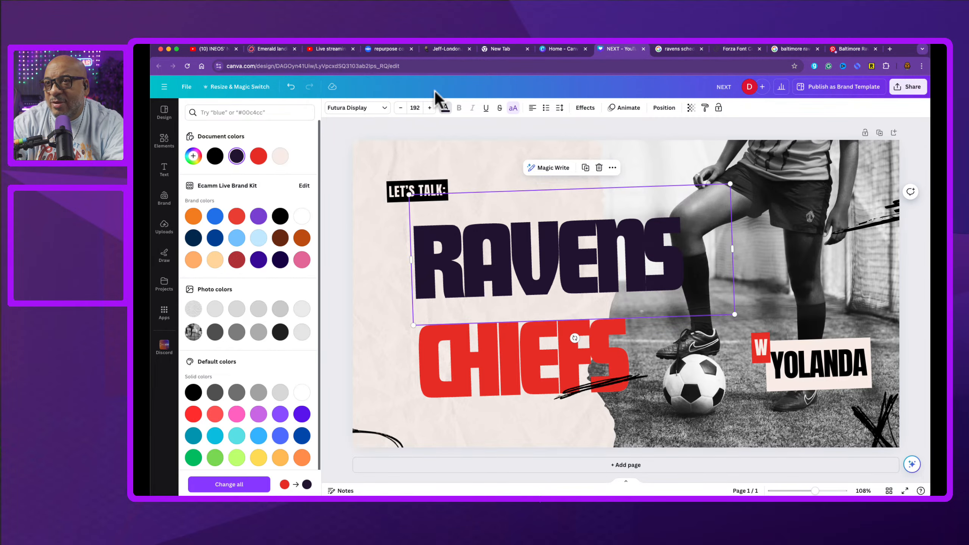
click(193, 156)
click(228, 237)
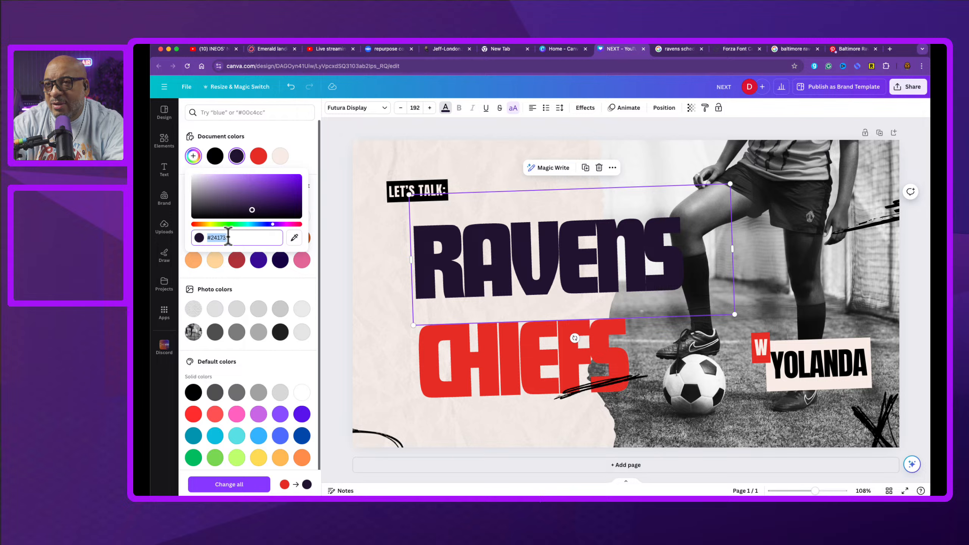
click(236, 239)
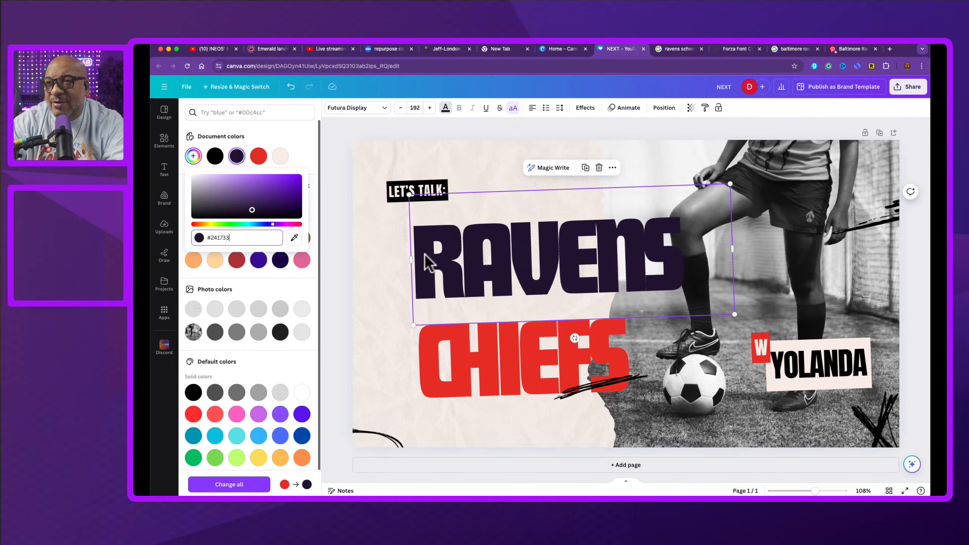
Step: Drag the Baltimore Ravens color codes image from the browser into the design and place it below the headline
click(802, 49)
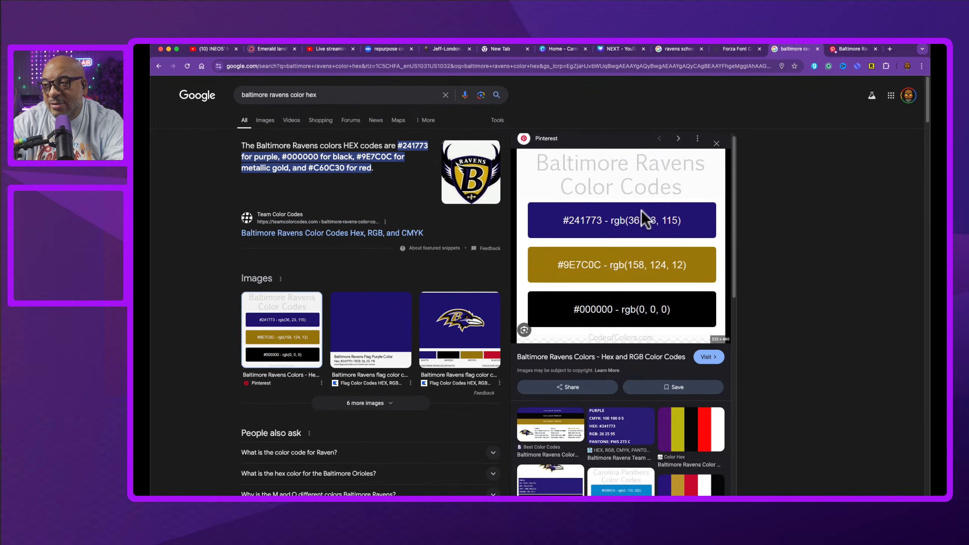
scroll(642, 213, down, 3)
click(635, 211)
drag(636, 209, 948, 183)
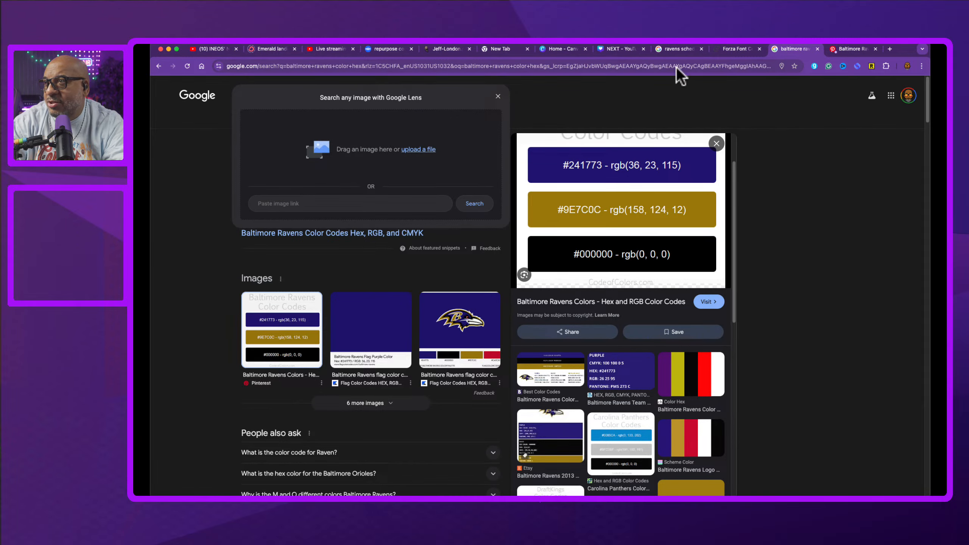
click(619, 49)
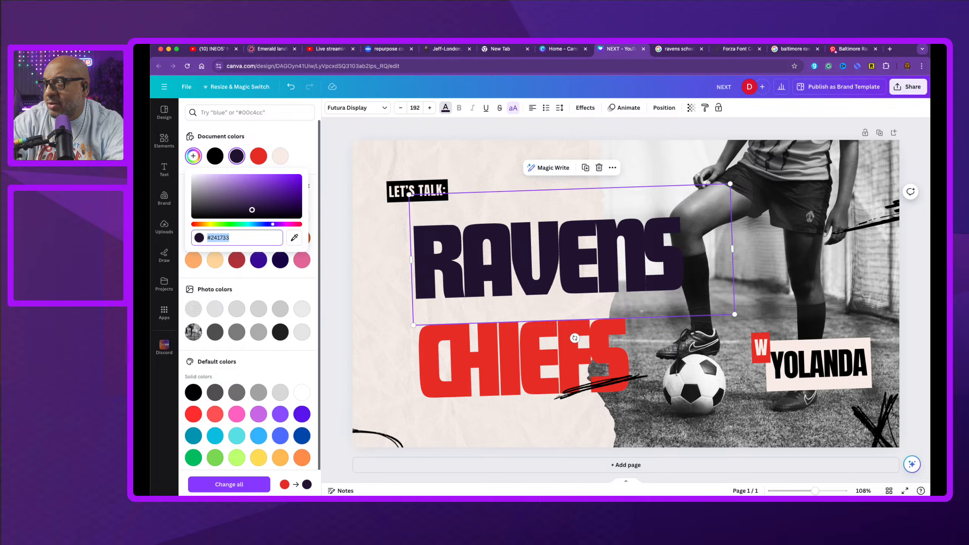
drag(619, 49, 385, 353)
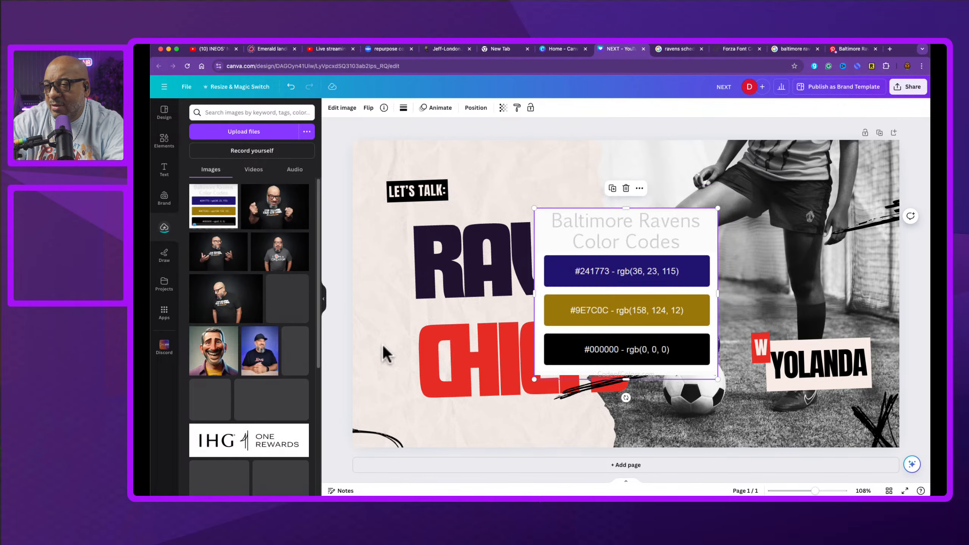
drag(627, 293, 602, 392)
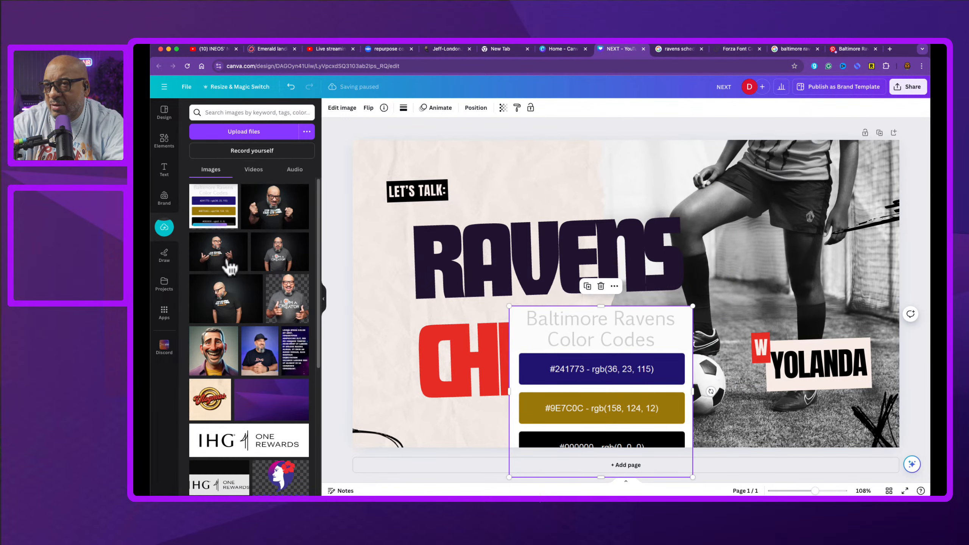
Step: Eyedrop the purple swatch from the color codes image onto the RAVENS headline text
click(451, 259)
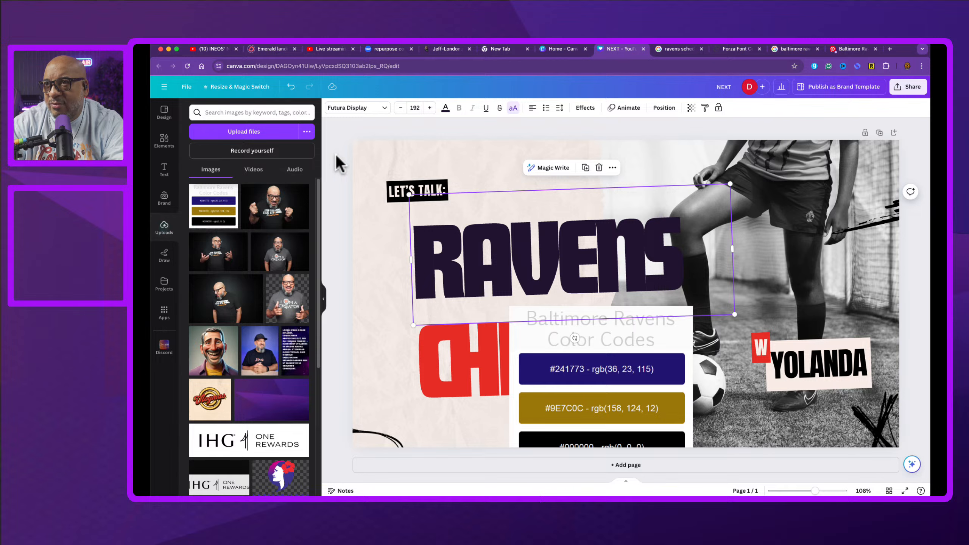
click(445, 108)
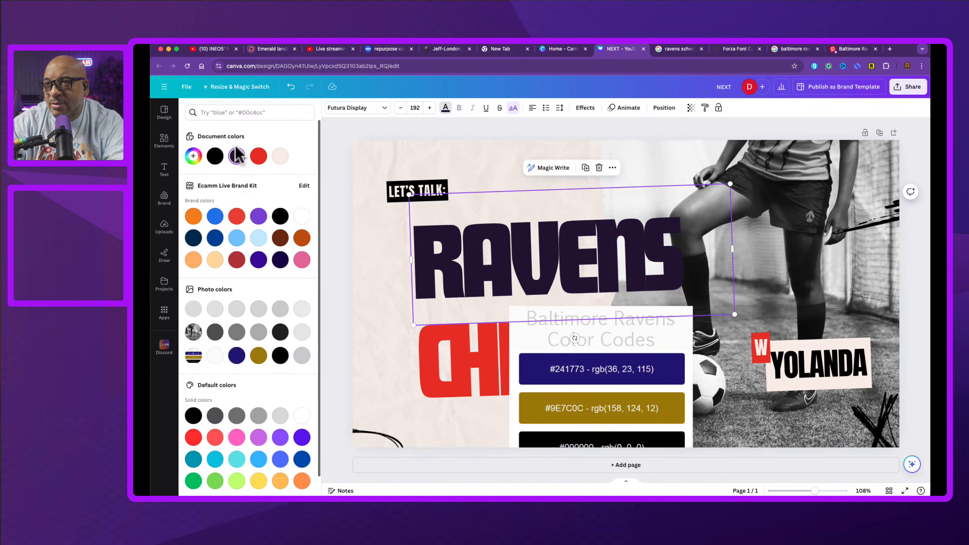
click(198, 157)
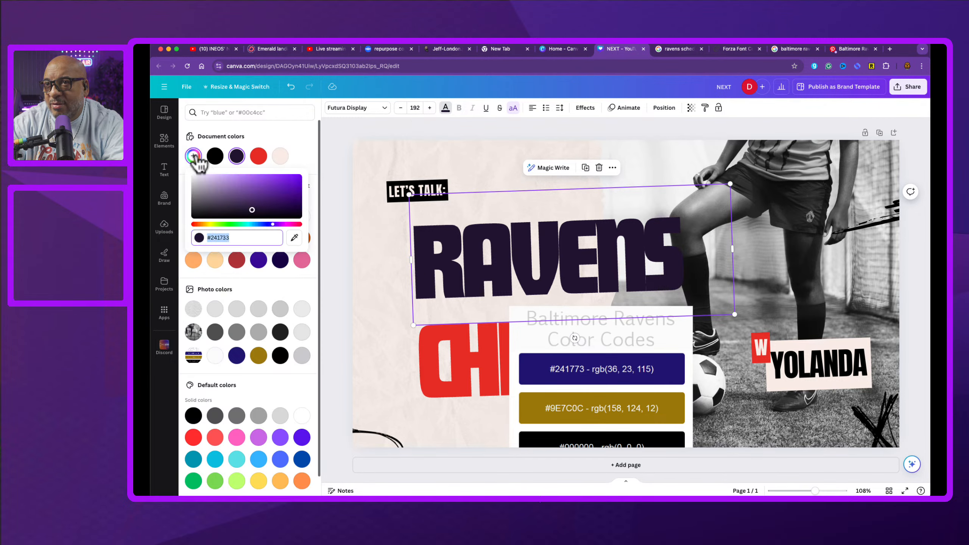
click(294, 237)
click(537, 366)
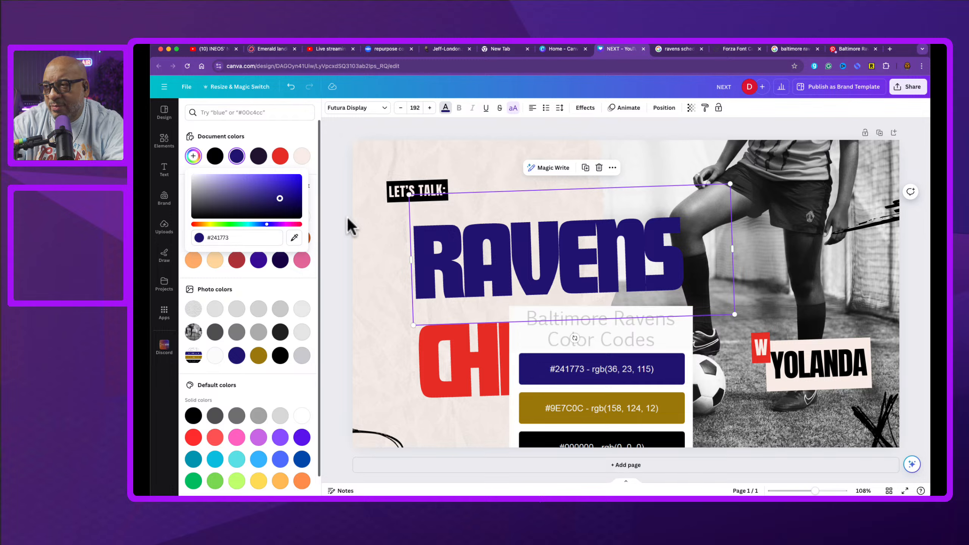
click(294, 238)
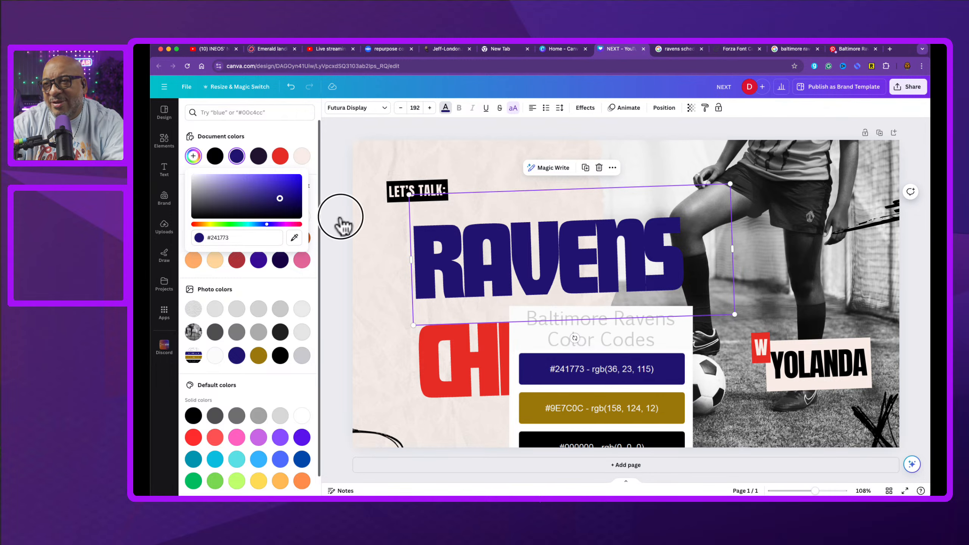
click(341, 218)
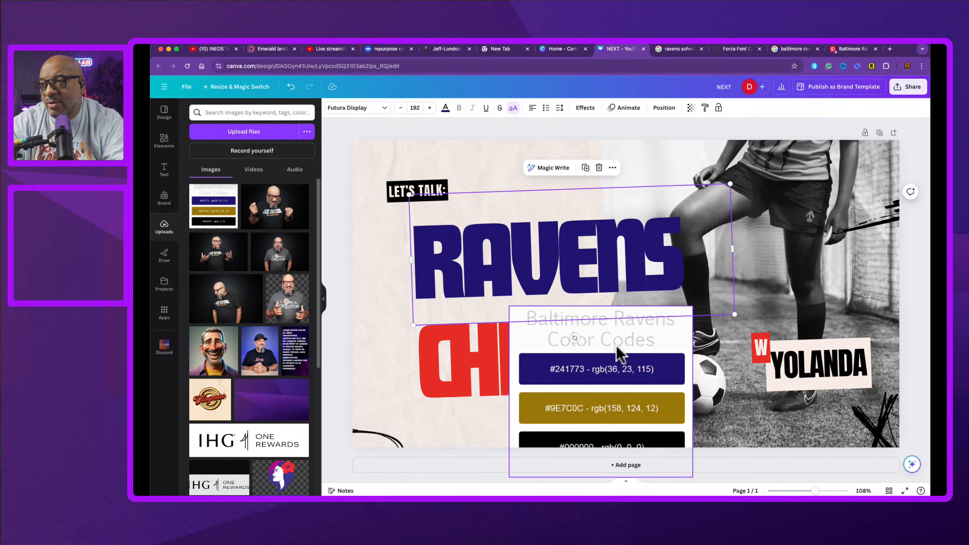
click(418, 180)
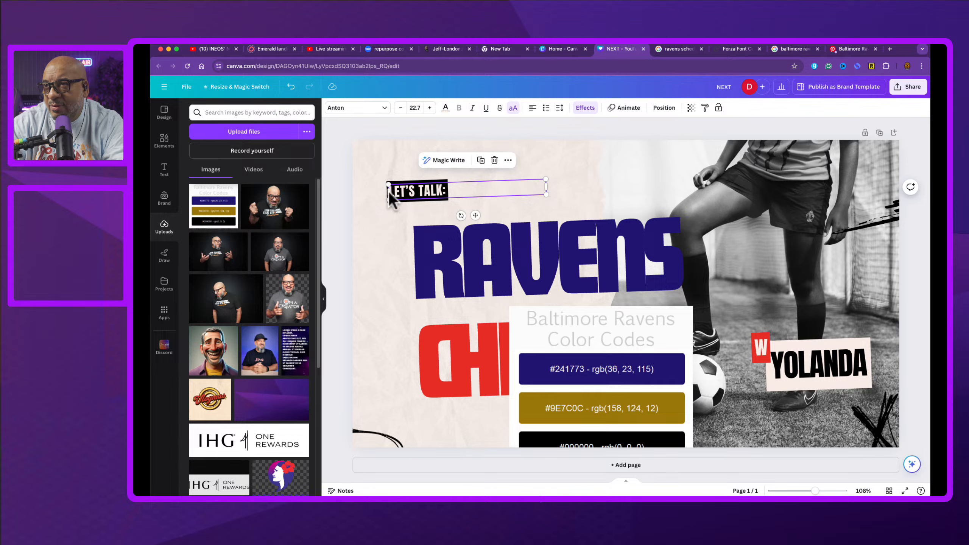
drag(389, 194, 388, 193)
key(super+z)
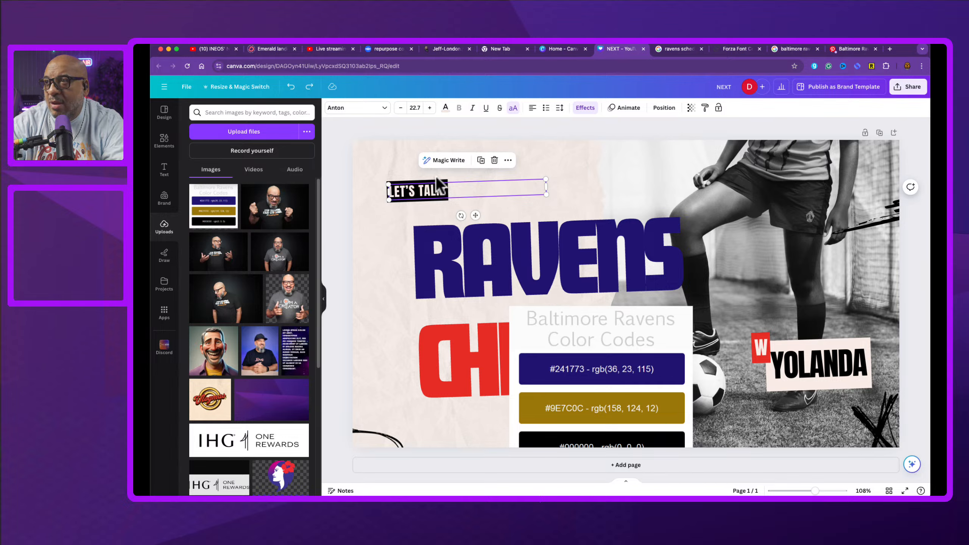
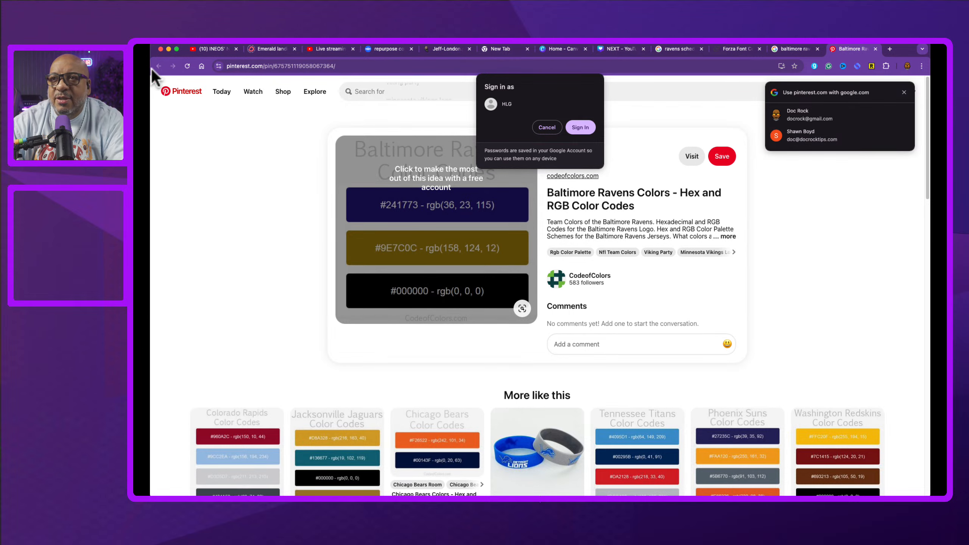
Step: Search Google for kansas city chiefs color hex
click(792, 49)
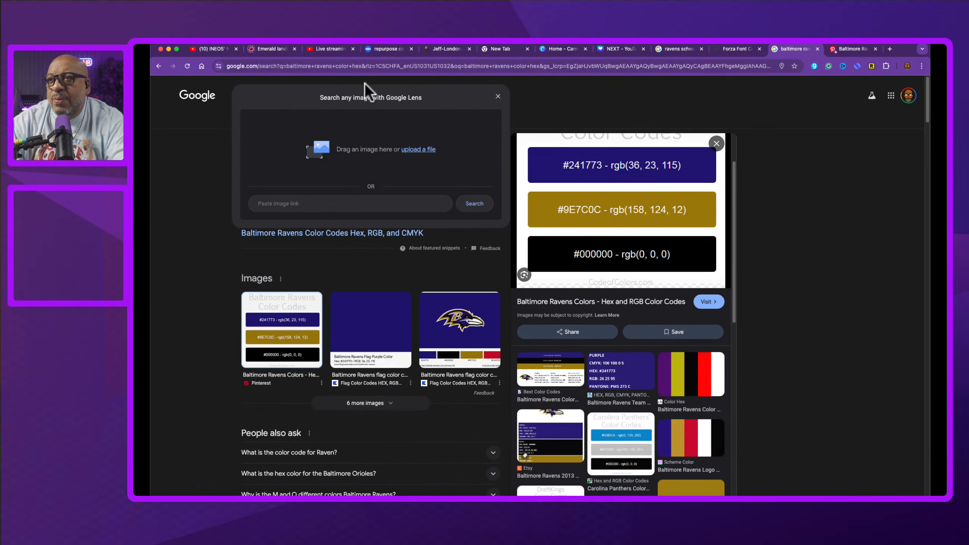
click(187, 164)
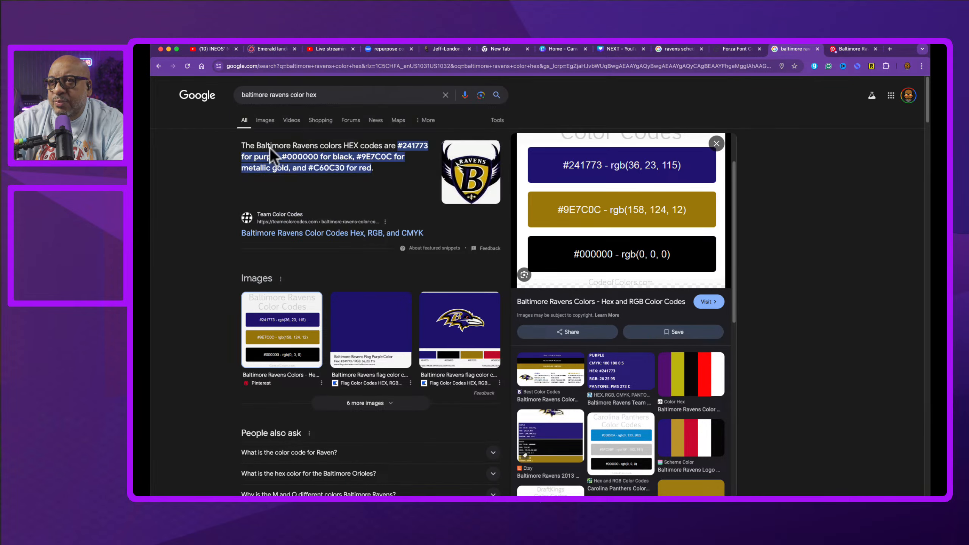
drag(289, 96, 191, 94)
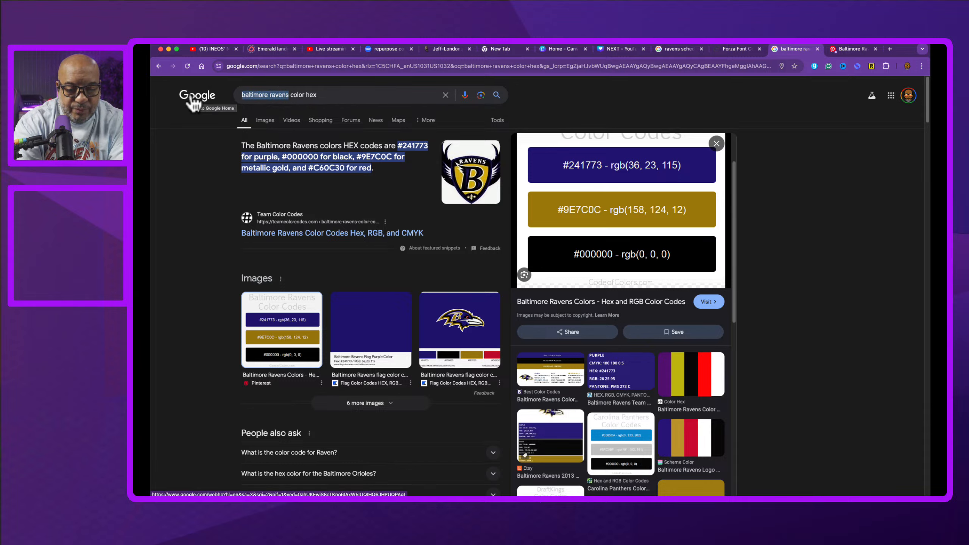
text(kansas )
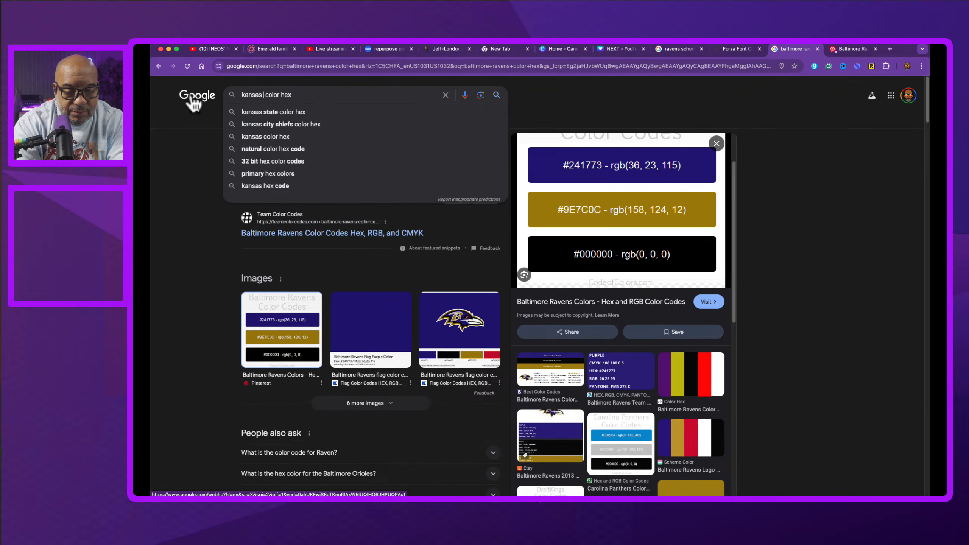
text(ci)
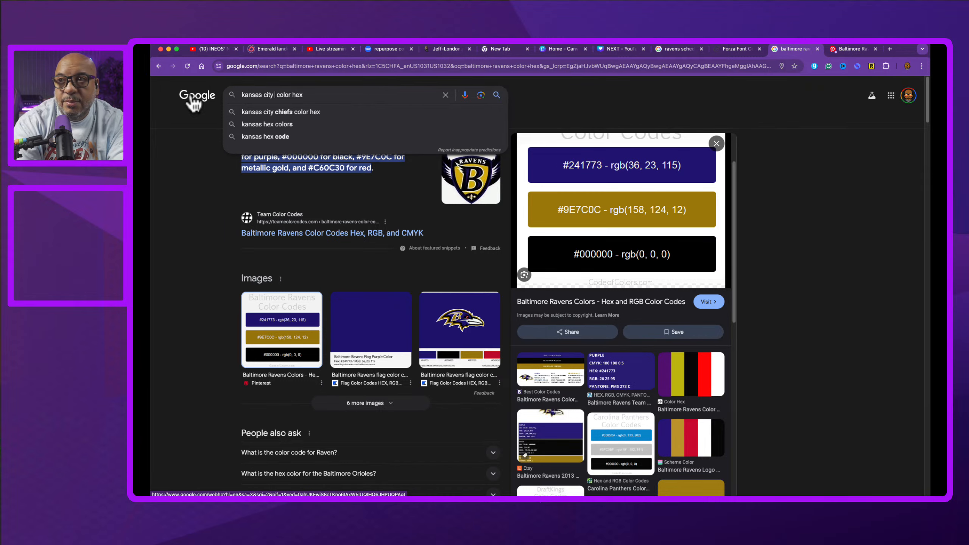
text(ty)
key(Down)
key(Return)
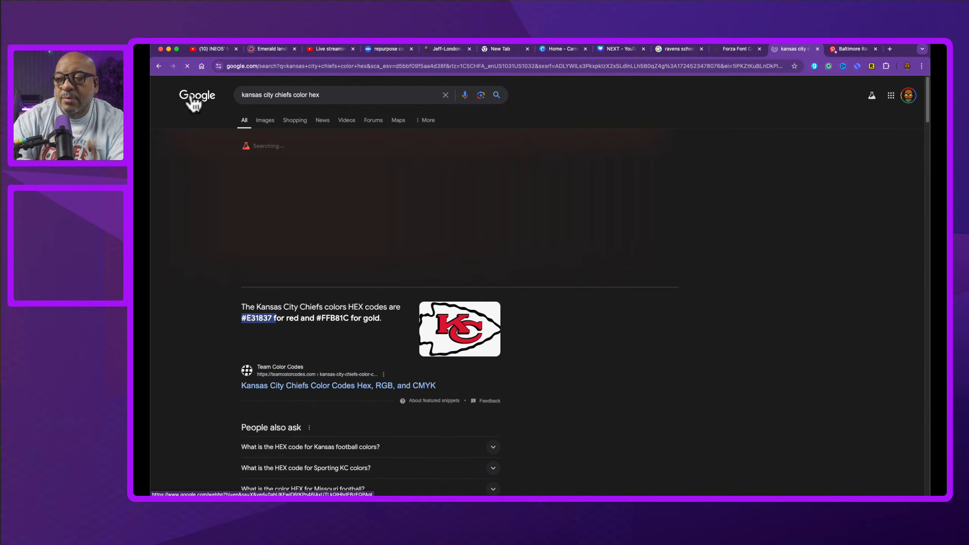
Step: Drag the Kansas City Chiefs color codes image from the results into the design and place it at lower left
scroll(292, 302, down, 5)
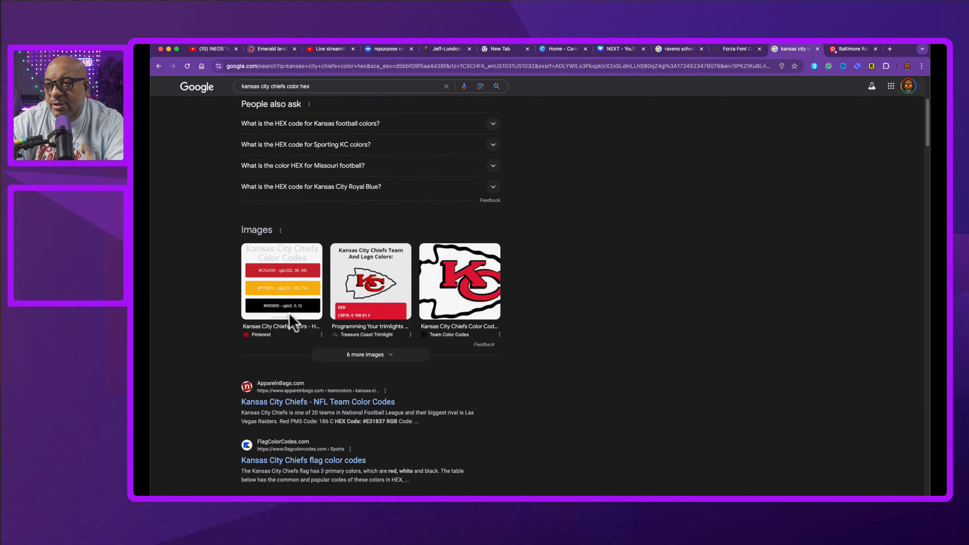
click(292, 296)
drag(573, 179, 747, 426)
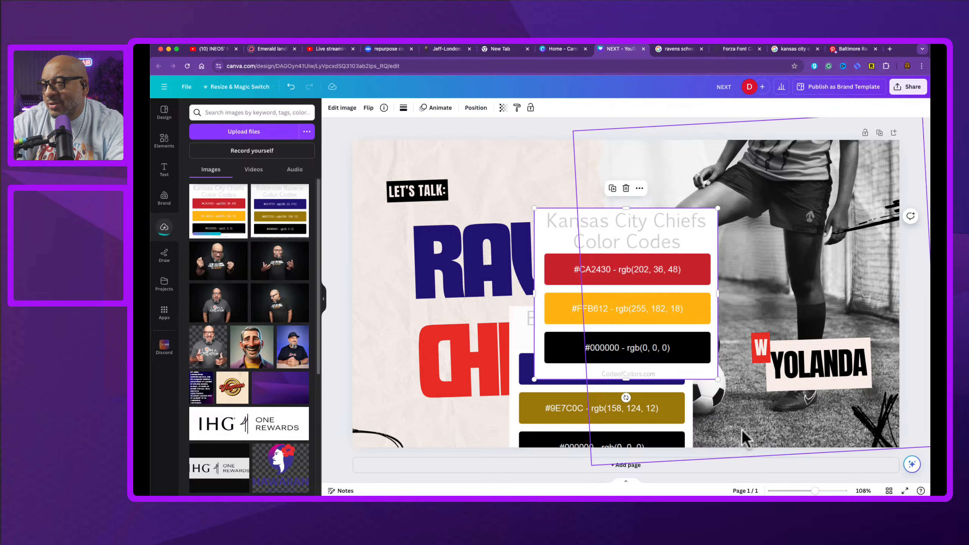
drag(592, 226, 385, 373)
Step: Eyedrop the red #CA2430 swatch from the Chiefs color image onto the CHIEFS headline text
click(465, 333)
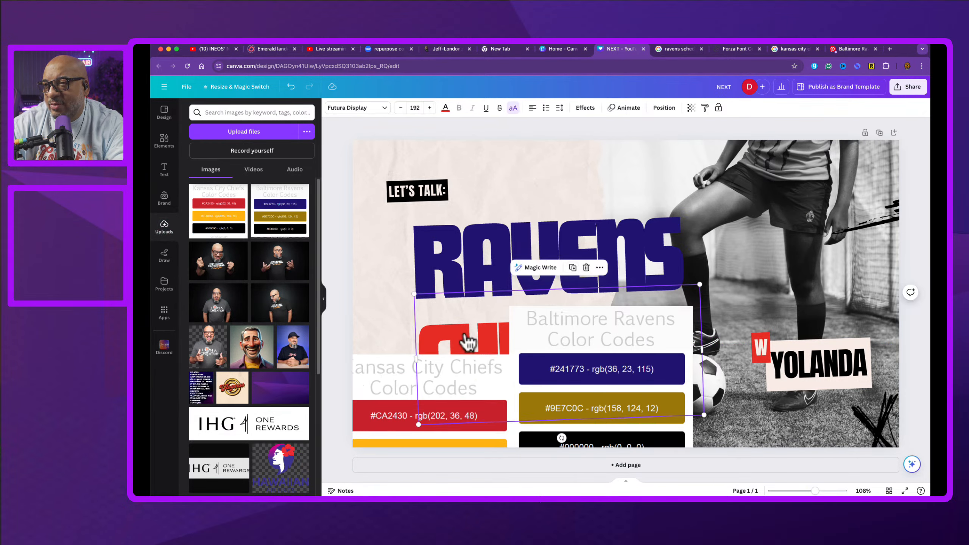
click(445, 108)
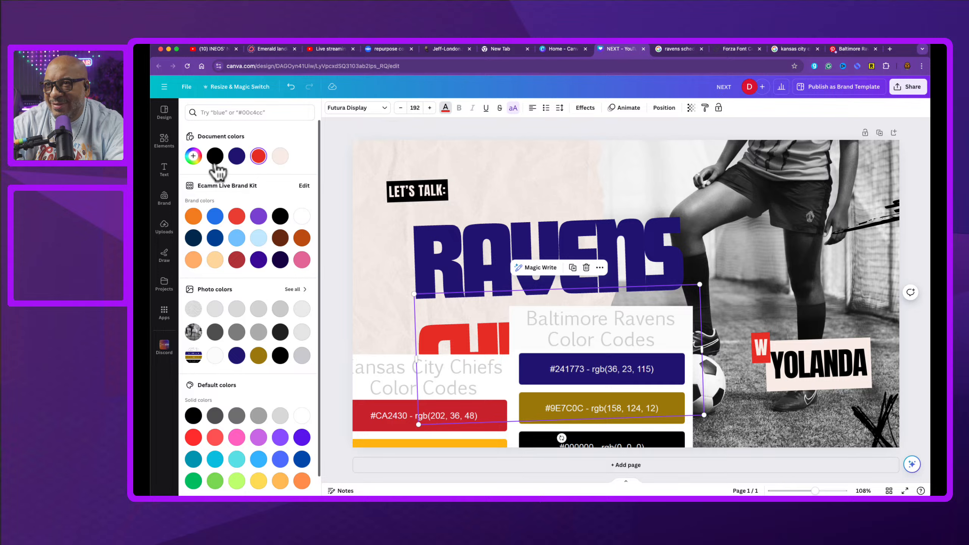
click(193, 156)
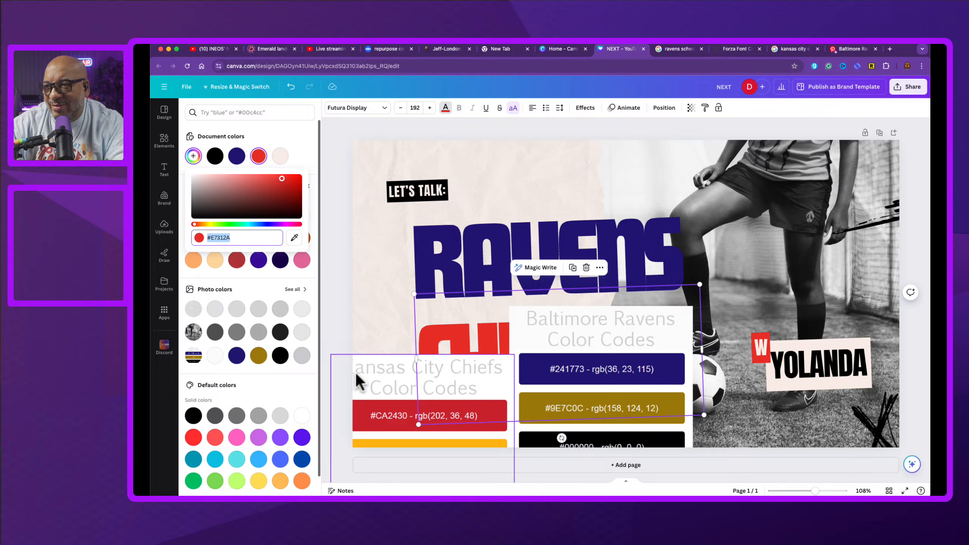
click(294, 237)
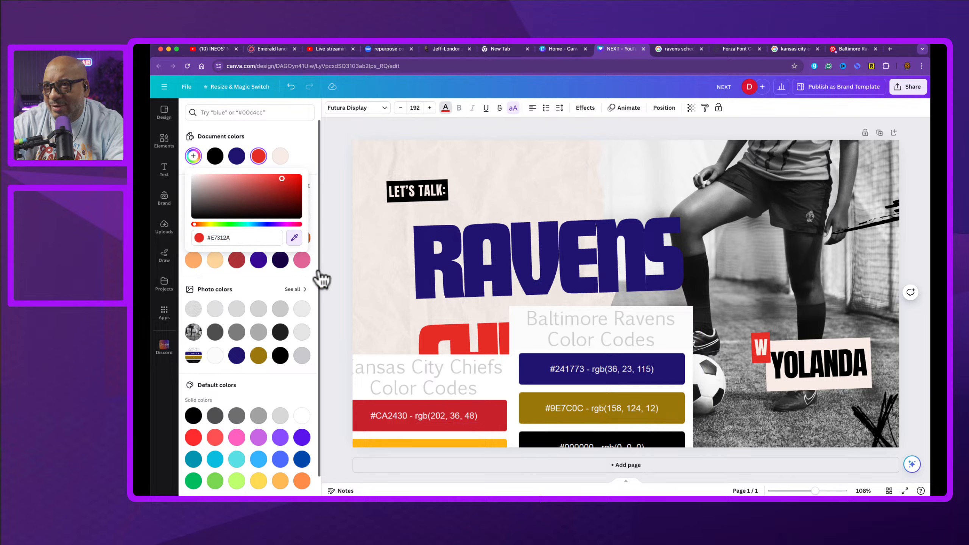
click(359, 415)
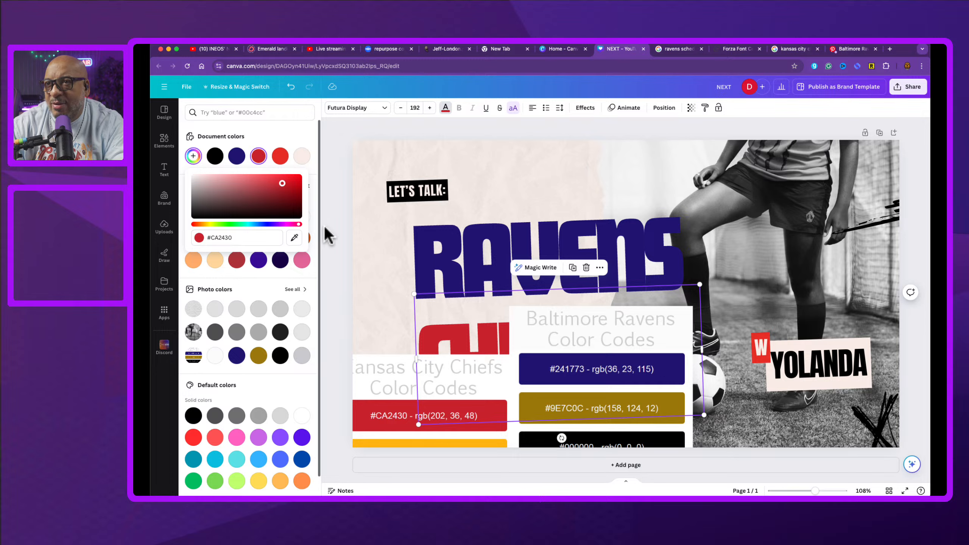
Step: Delete both the Chiefs and Ravens color codes images from the design
click(399, 373)
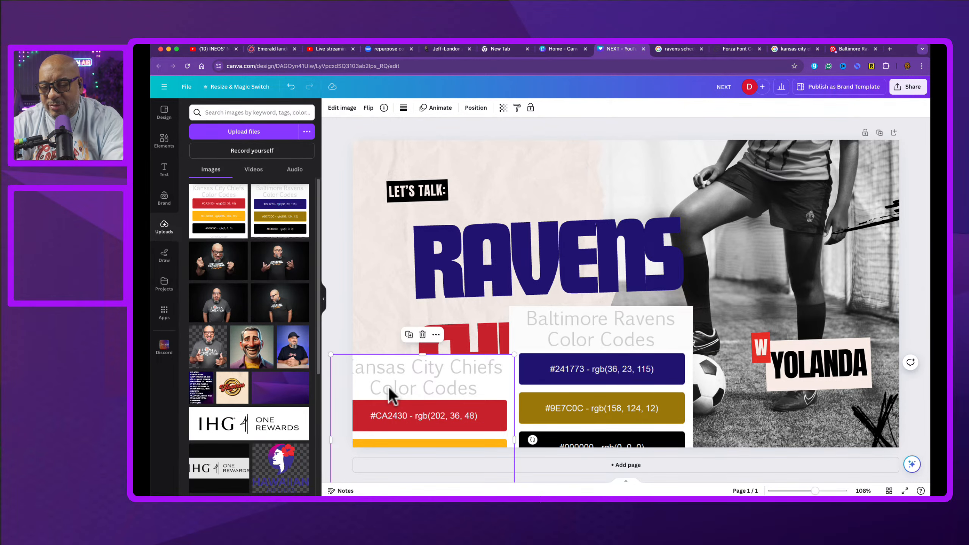
key(Delete)
click(494, 363)
key(Delete)
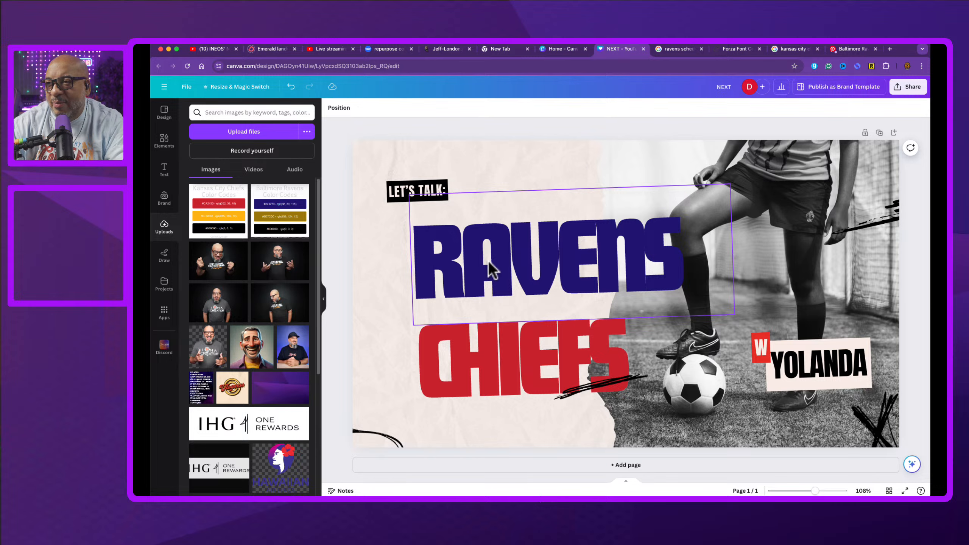
Step: Shift the RAVENS headline left and move the CHIEFS headline up closer beneath it
drag(453, 258, 407, 257)
drag(445, 348, 457, 321)
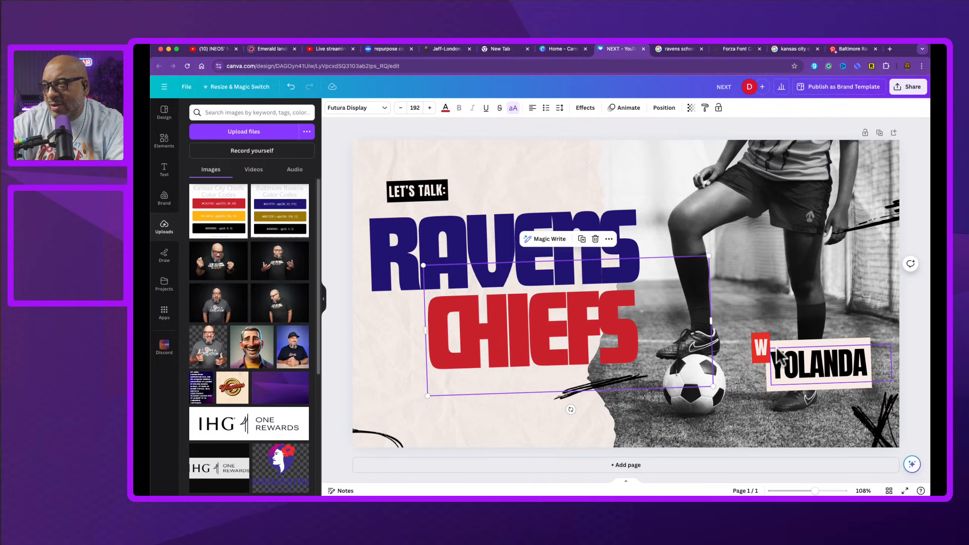
Step: Duplicate the W badge to the lower left corner, change its text to VS, and shrink it
click(761, 351)
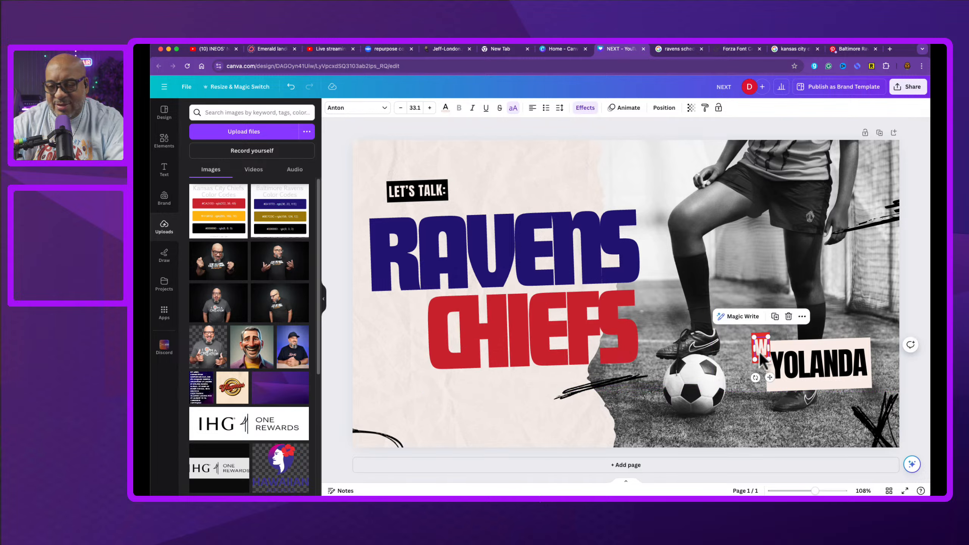
drag(760, 355, 403, 430)
text(V)
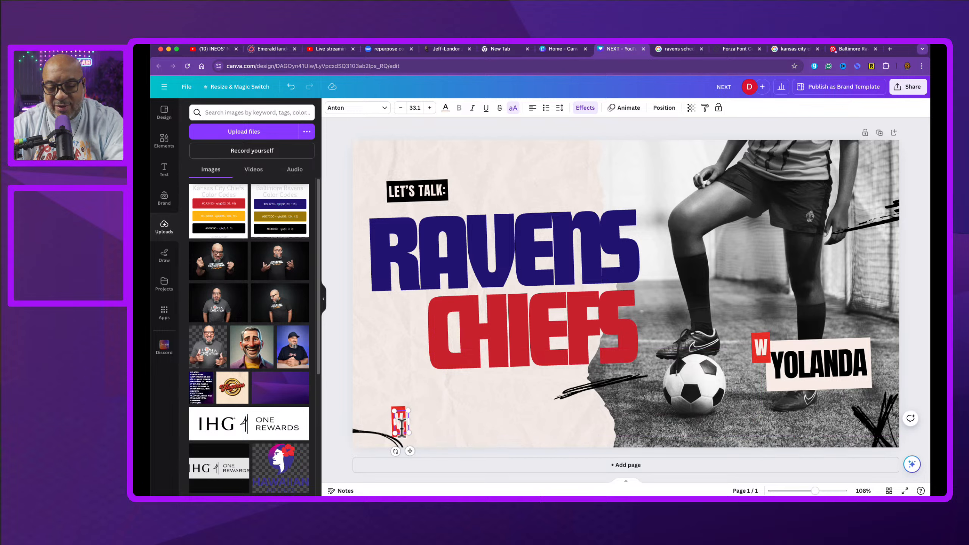
text(S)
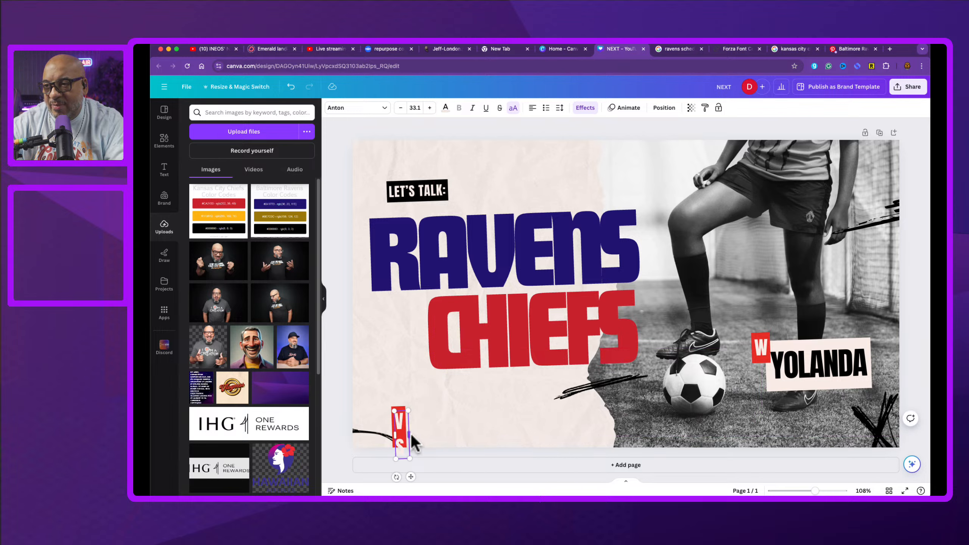
mouse_move(409, 435)
mouse_down()
mouse_move(429, 431)
mouse_move(411, 427)
mouse_up()
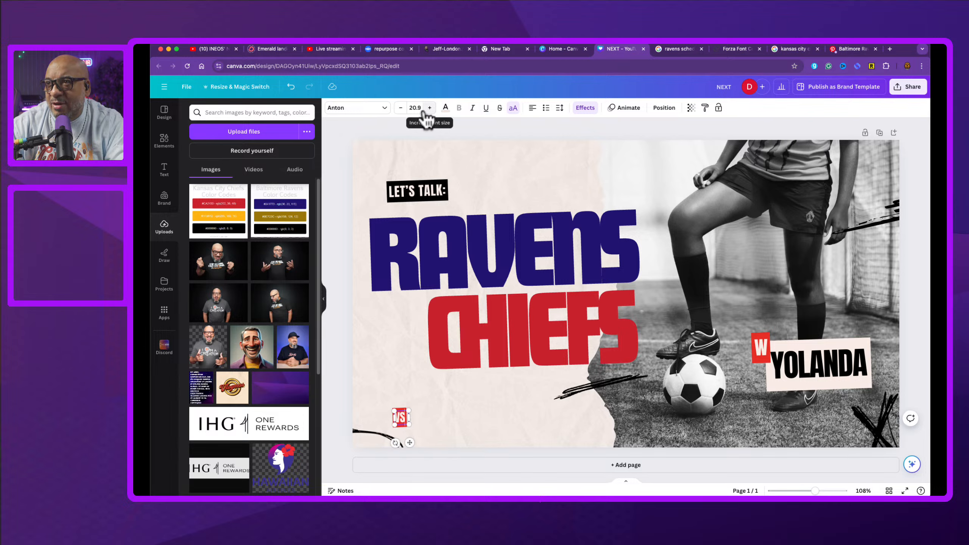
Step: Set the VS text color to black
click(445, 109)
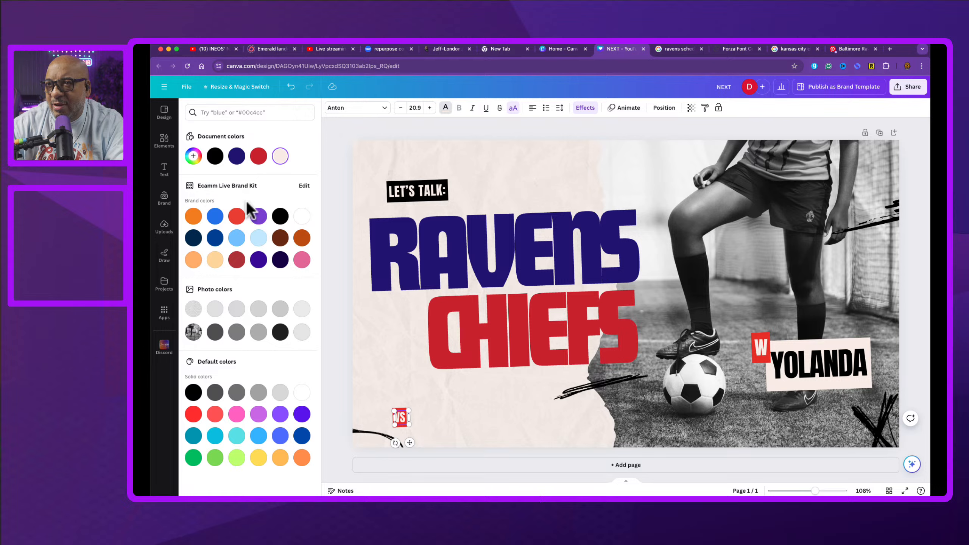
click(215, 156)
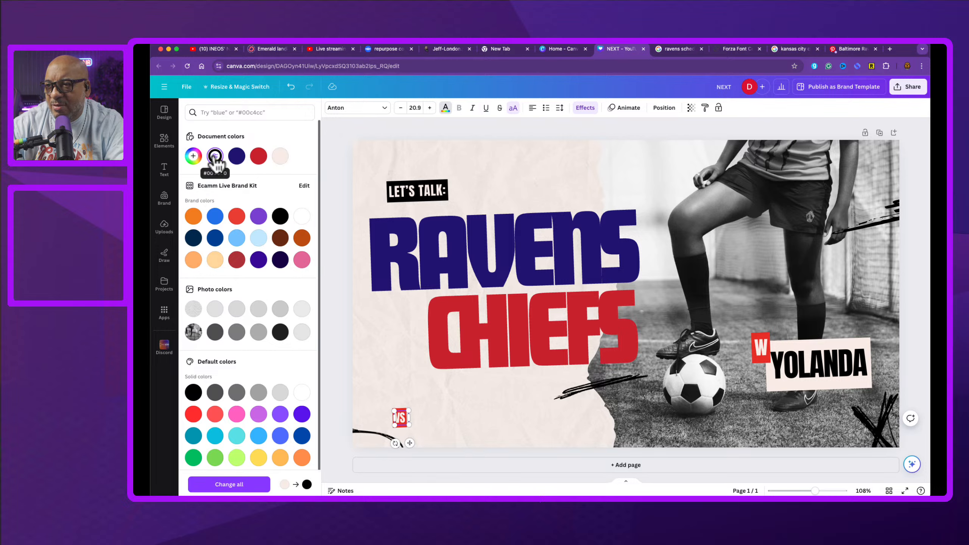
double_click(399, 418)
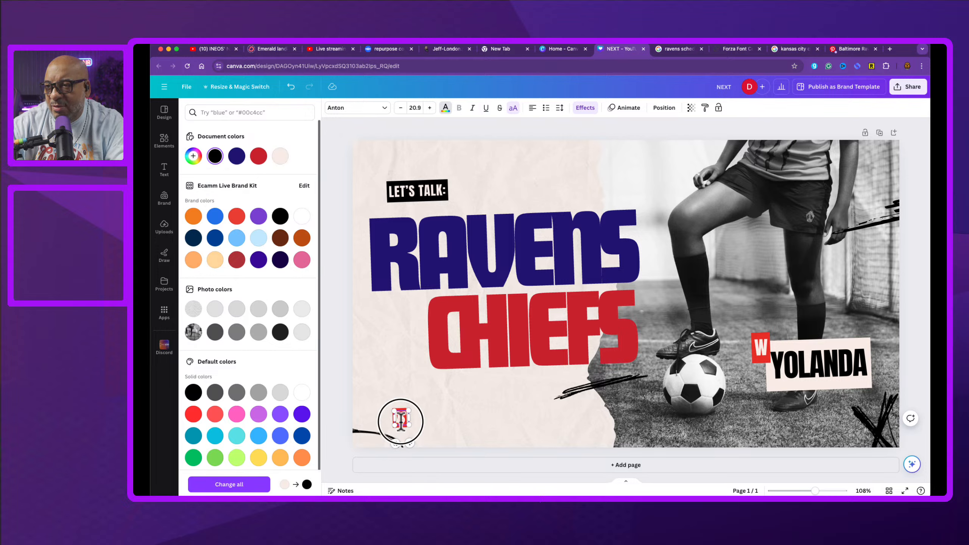
click(215, 156)
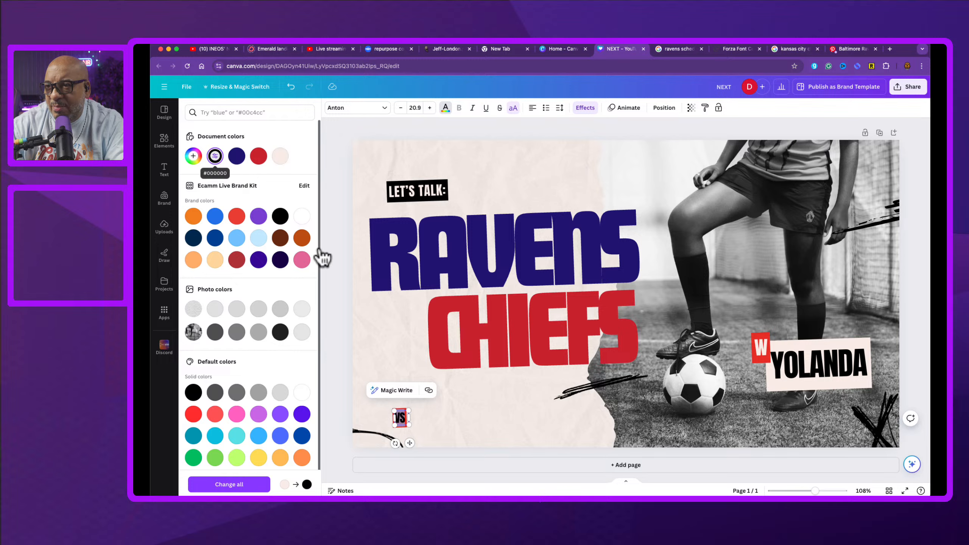
click(458, 443)
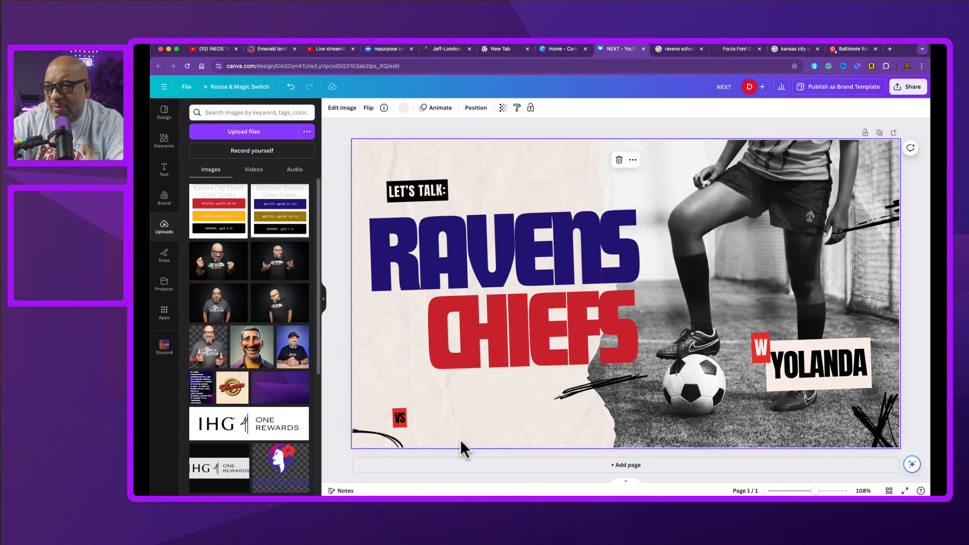
click(399, 423)
double_click(400, 420)
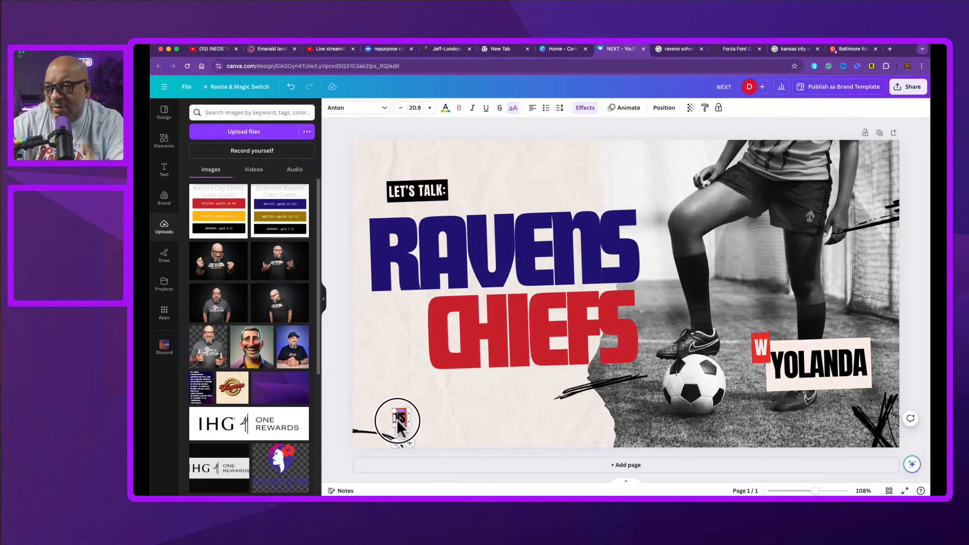
click(428, 390)
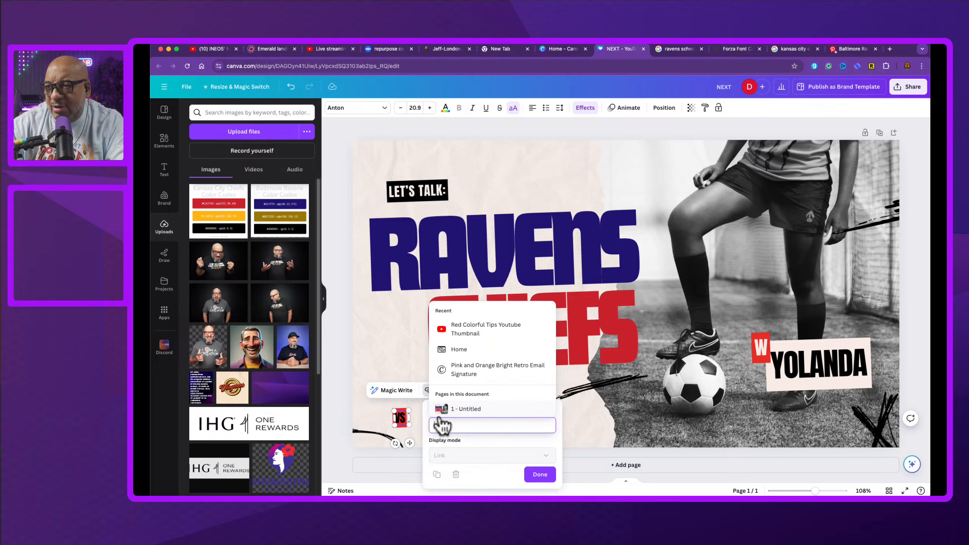
click(380, 368)
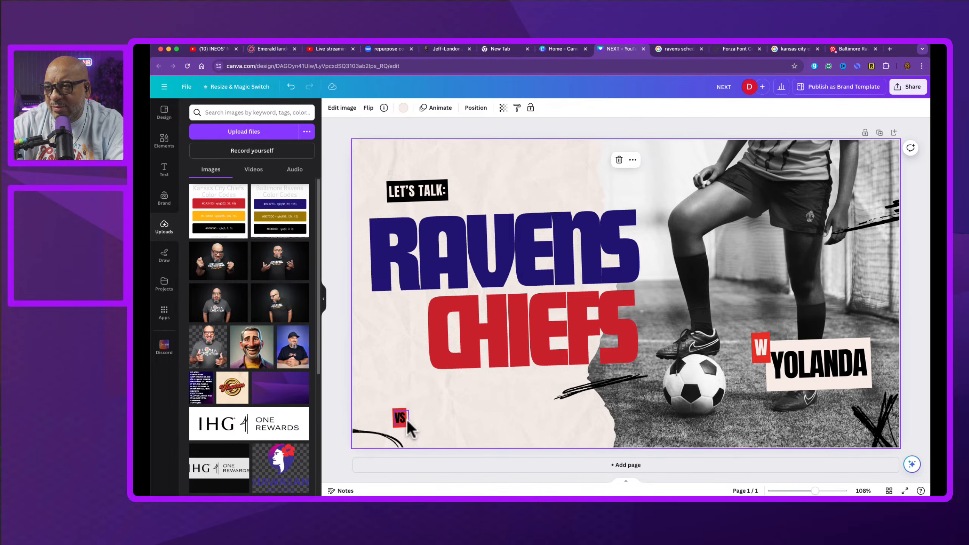
mouse_move(401, 420)
mouse_down()
mouse_move(427, 416)
mouse_move(397, 424)
mouse_up()
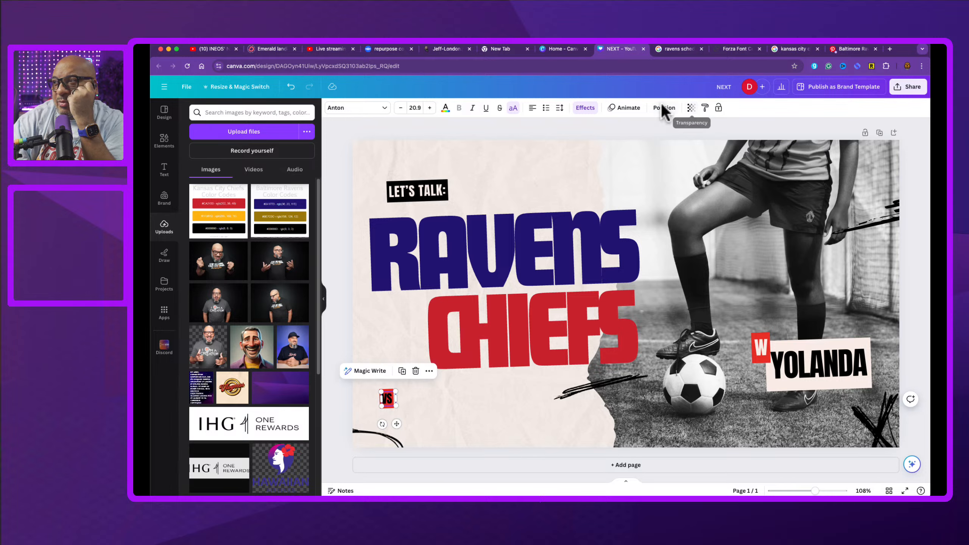
Step: Color the VS text with the Ravens purple document color and move it beside the CHIEFS headline
click(390, 398)
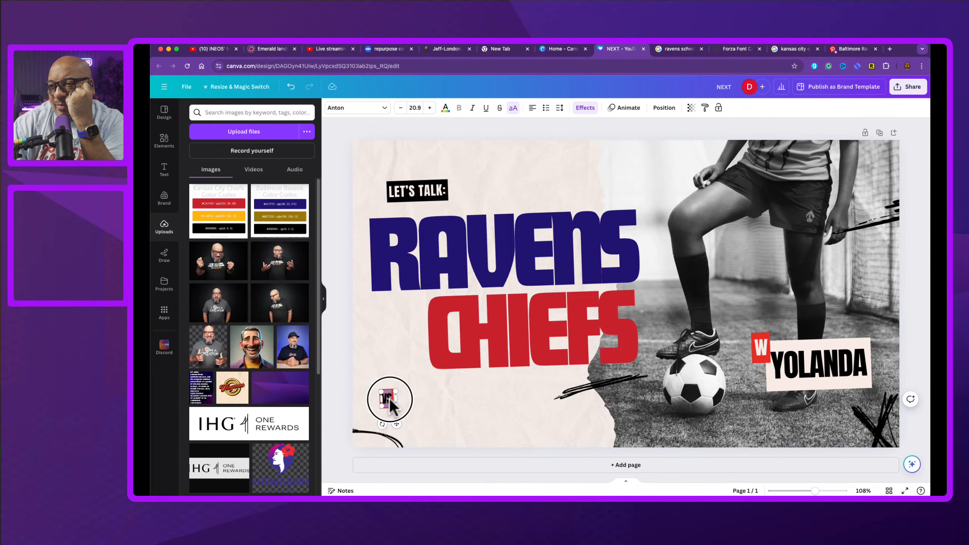
click(445, 109)
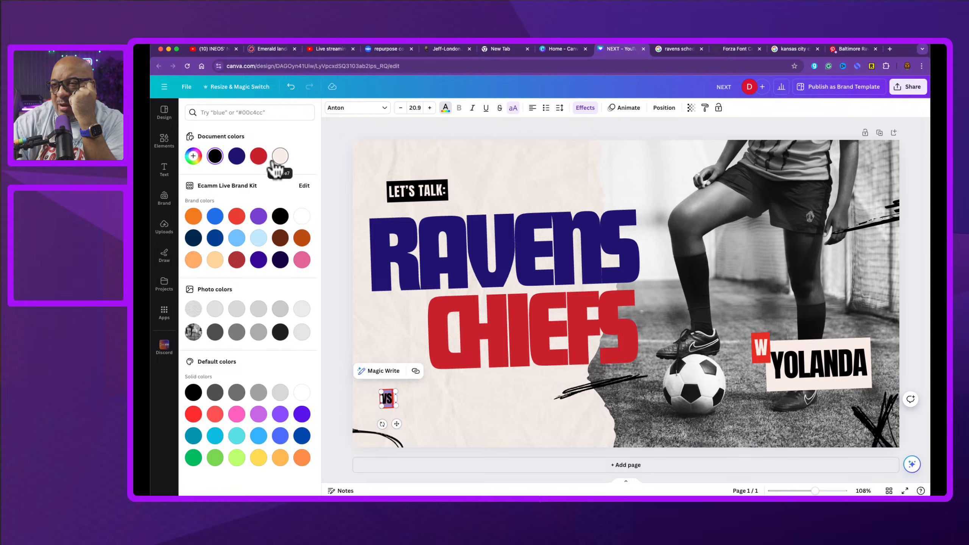
click(235, 157)
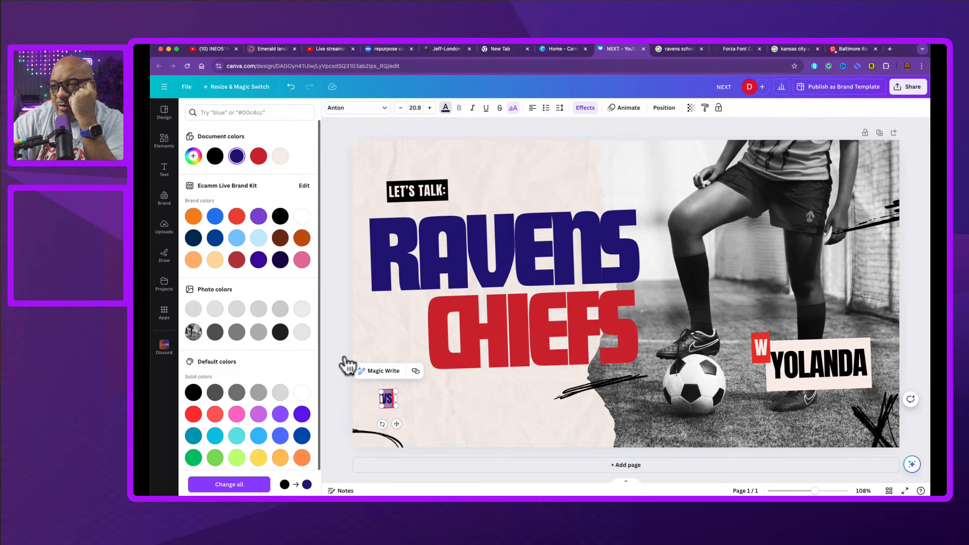
click(435, 424)
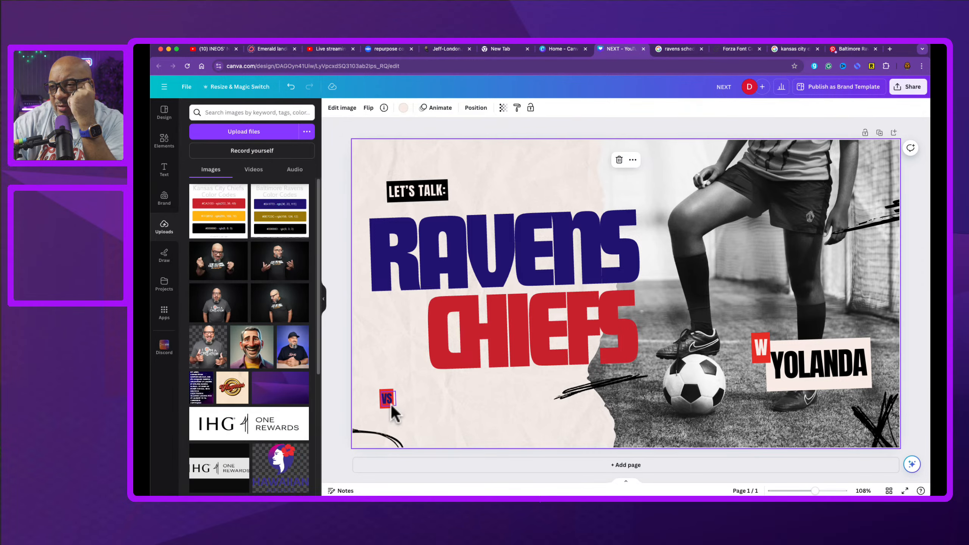
drag(389, 403, 421, 317)
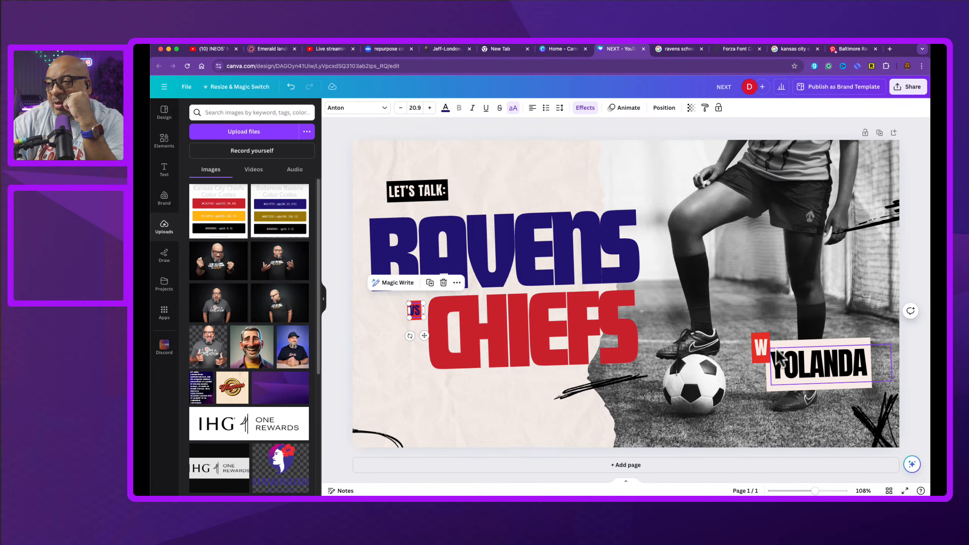
Step: Change the YOLANDA name label's font to Futura Display
click(815, 369)
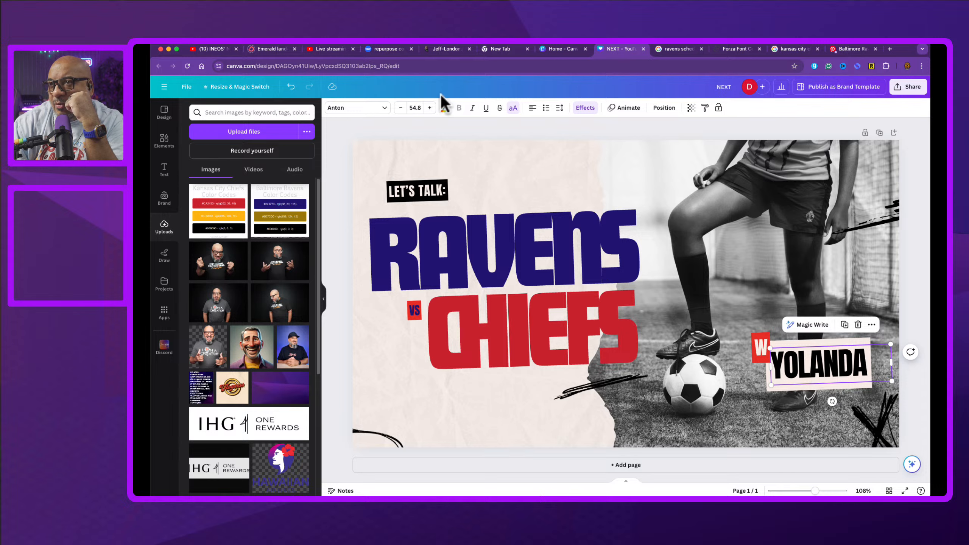
click(385, 109)
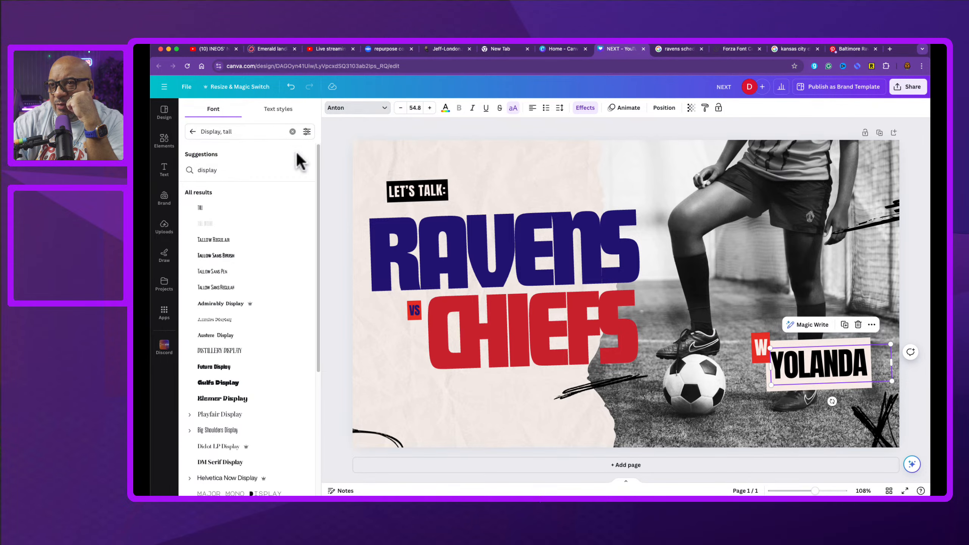
click(261, 367)
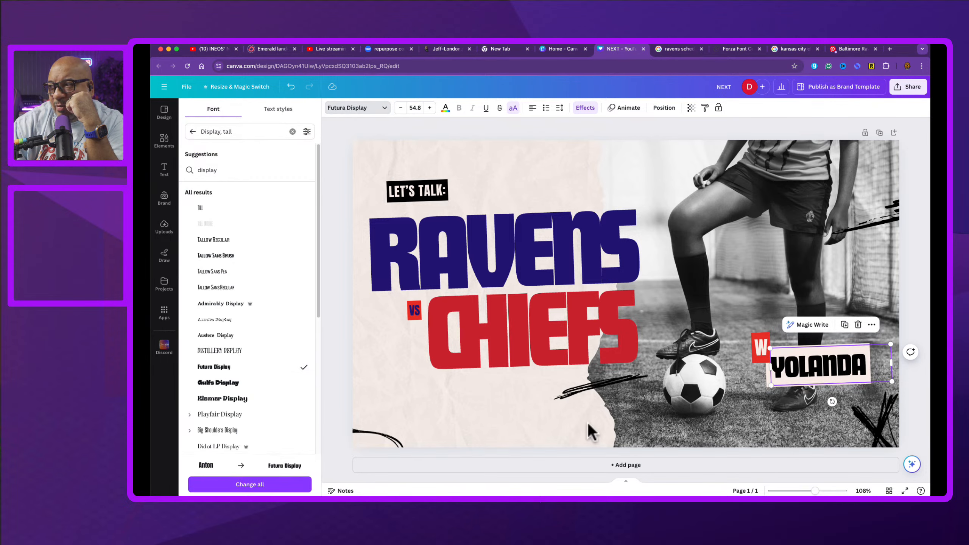
Step: Try setting the W badge's font to Helvetica Now Display
click(762, 348)
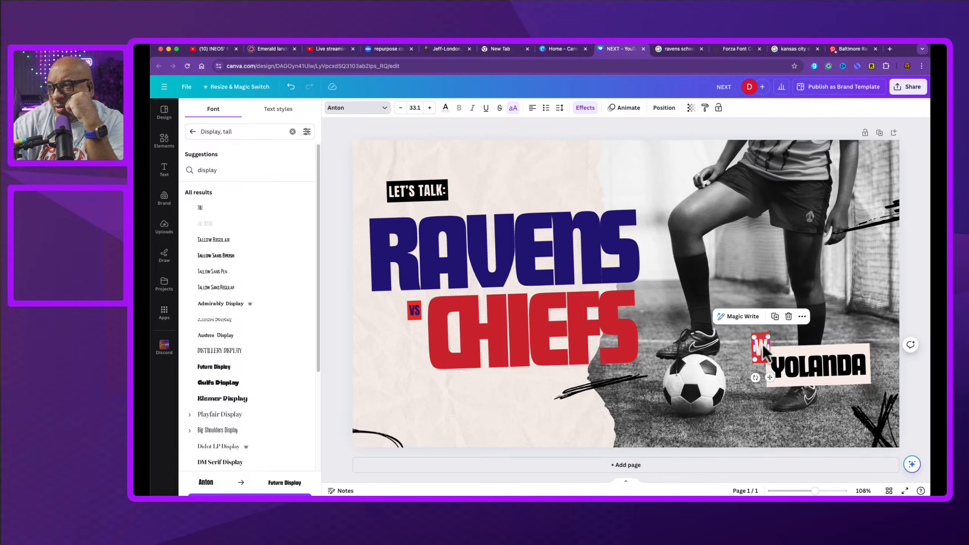
click(384, 109)
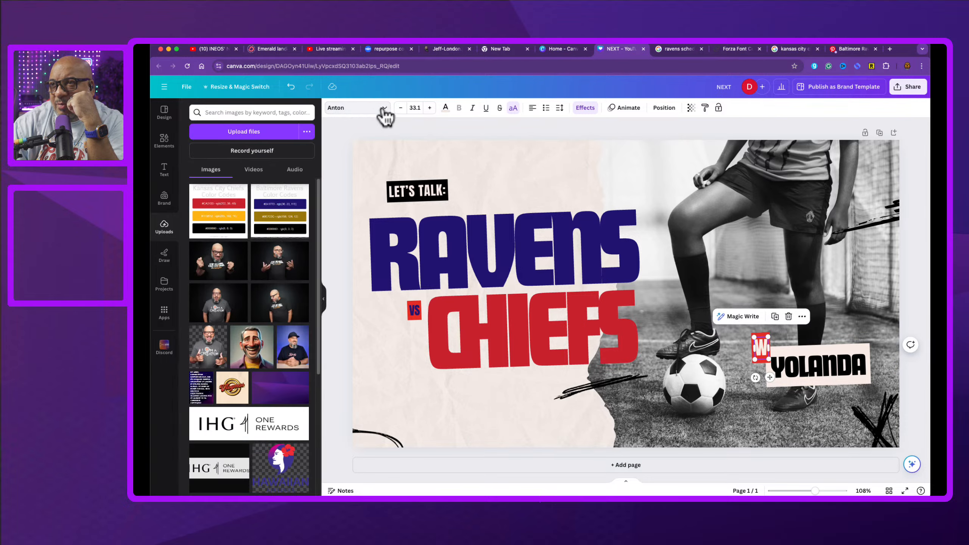
click(383, 110)
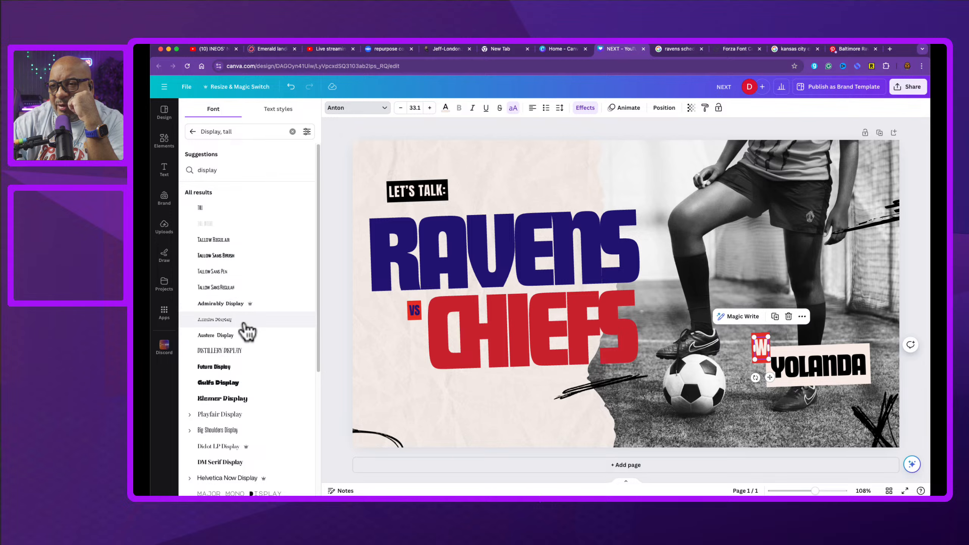
click(250, 481)
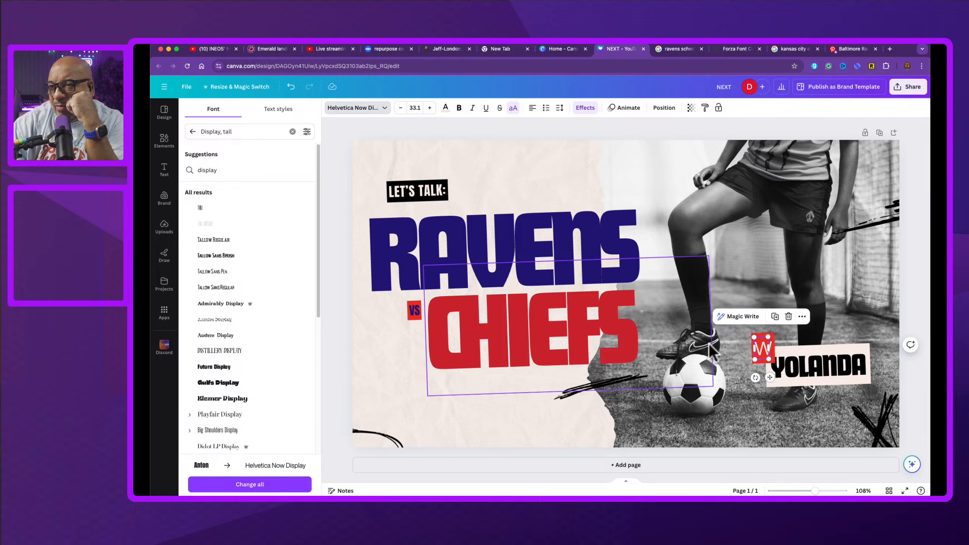
double_click(762, 348)
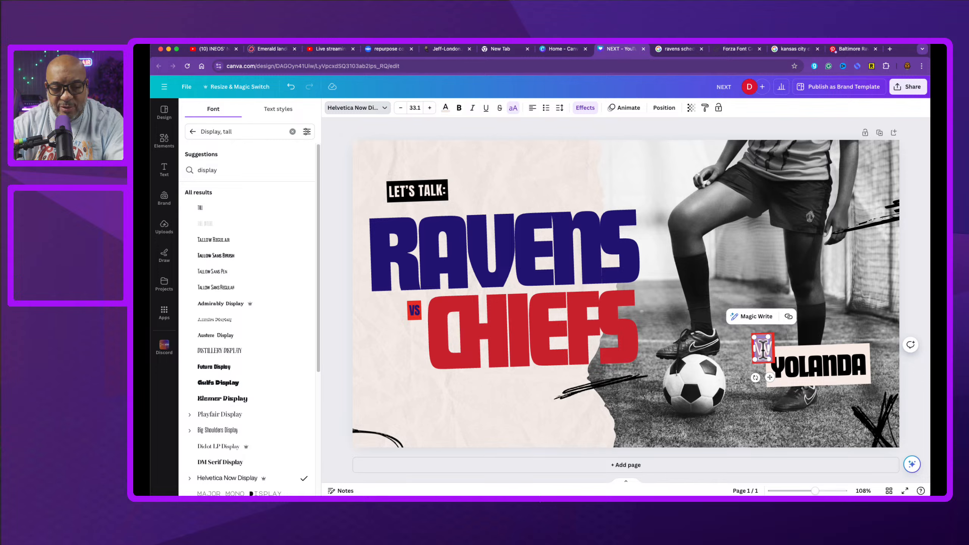
key(Escape)
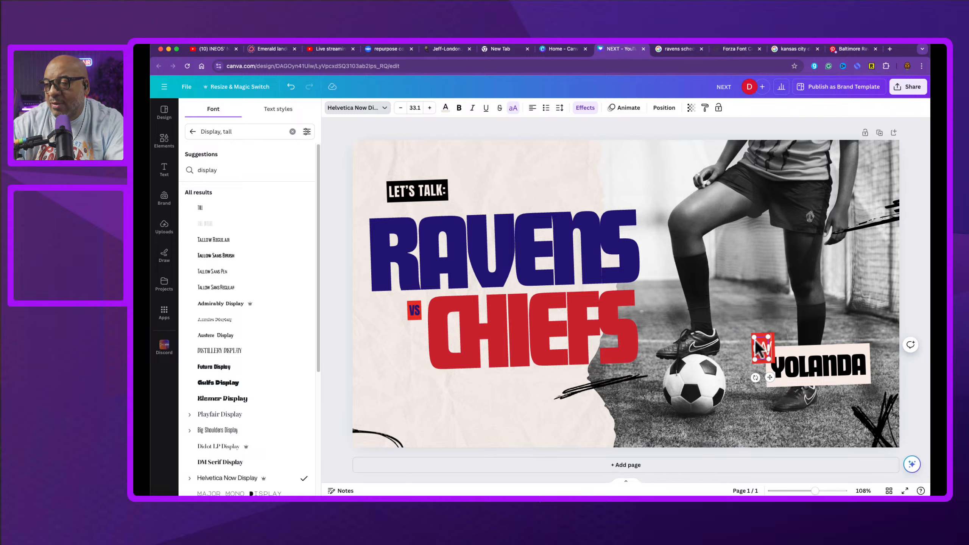
Step: Browse the Sans Serif font category and set the W badge's font to Antique Olive Roman
click(384, 108)
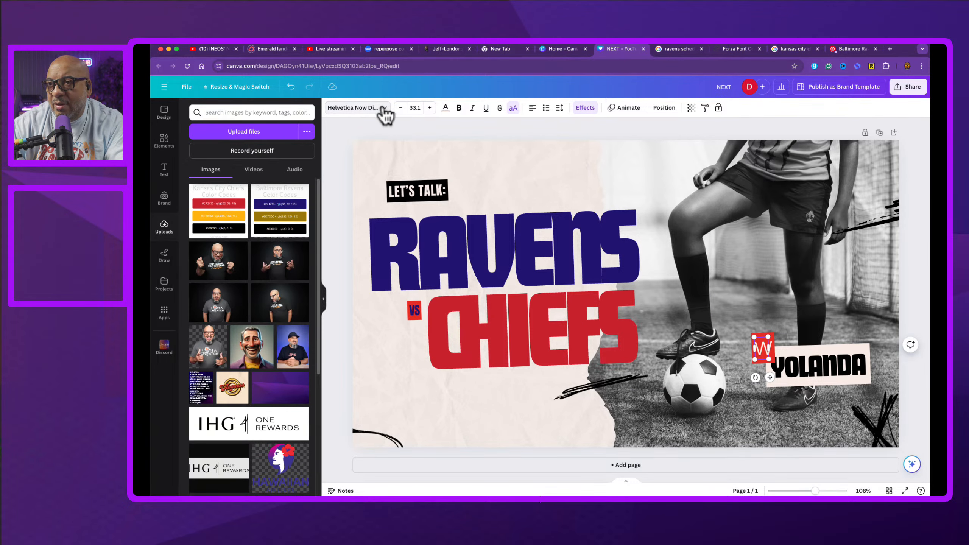
click(380, 110)
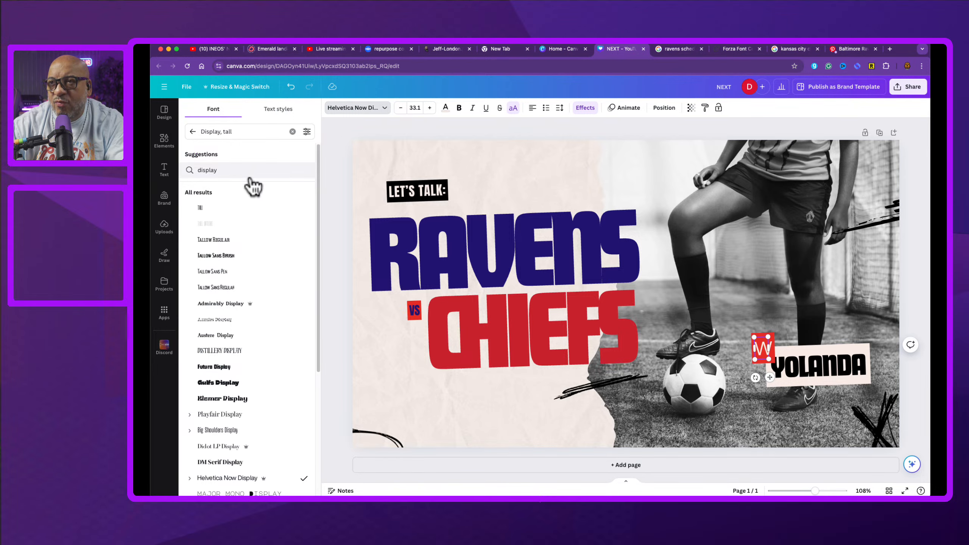
click(294, 132)
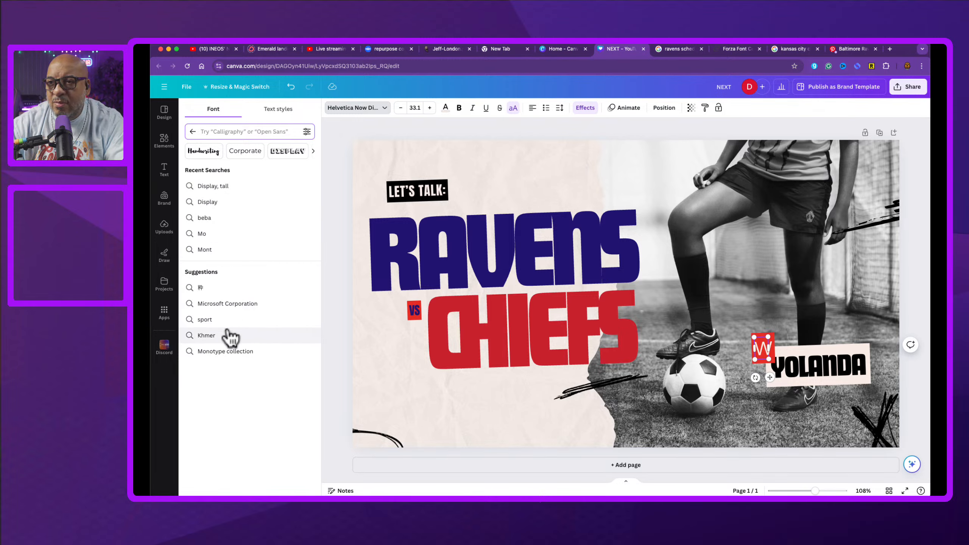
click(312, 152)
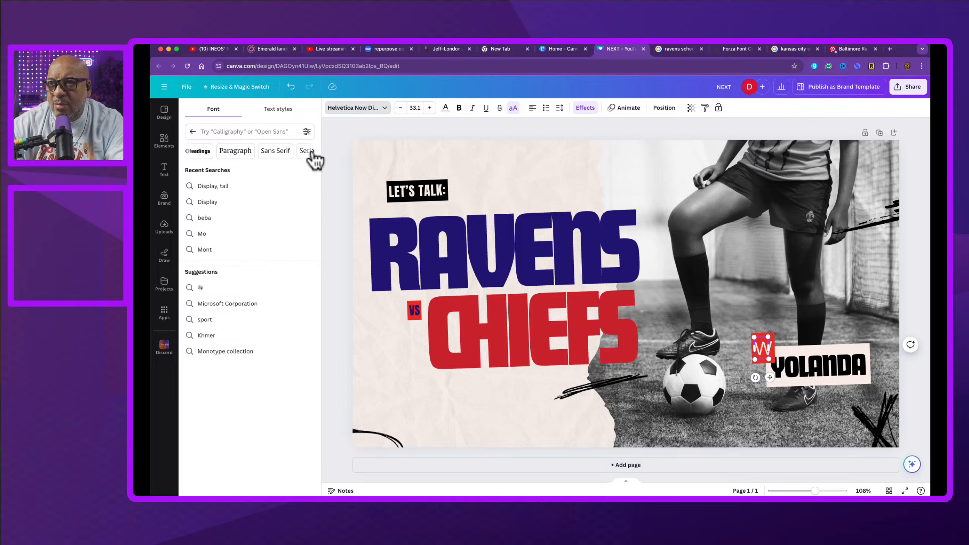
click(281, 150)
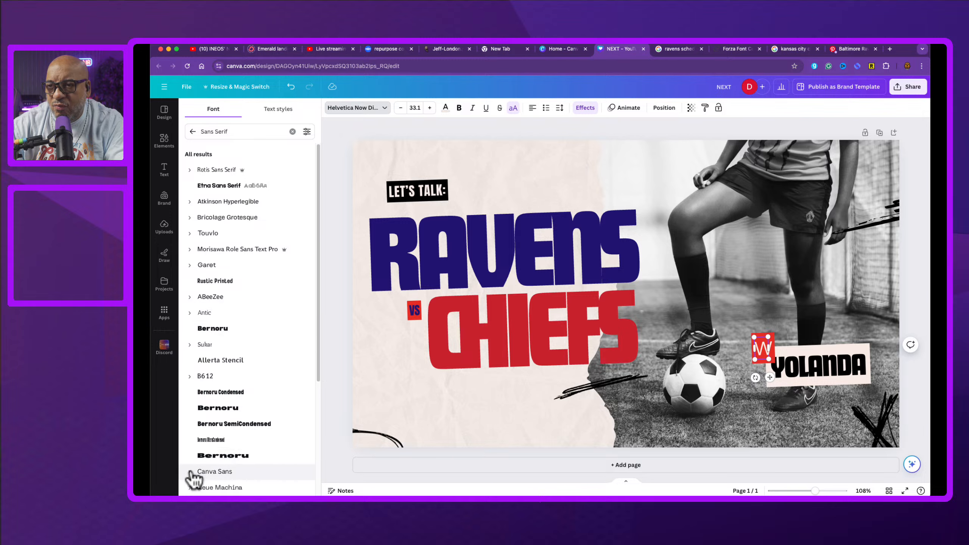
scroll(191, 480, down, 3)
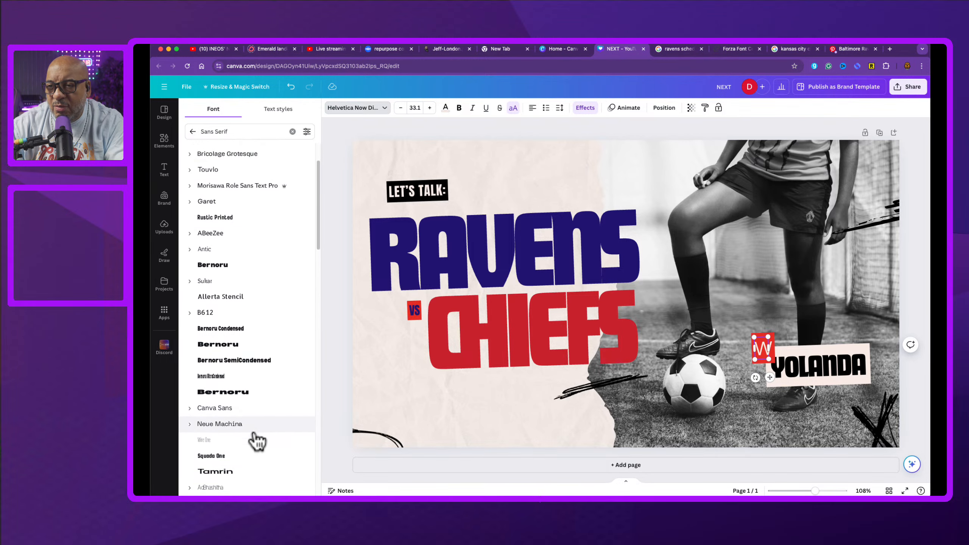
scroll(257, 441, down, 3)
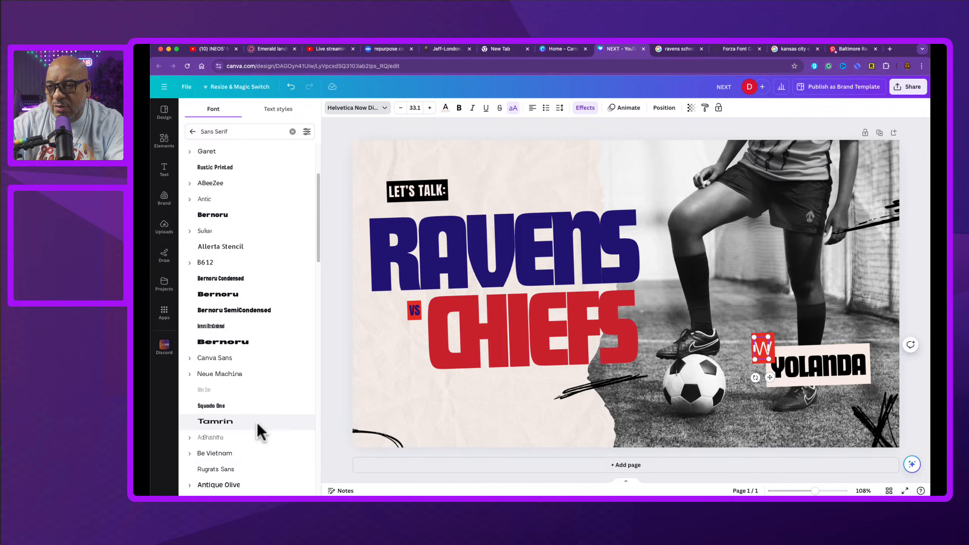
scroll(257, 423, down, 7)
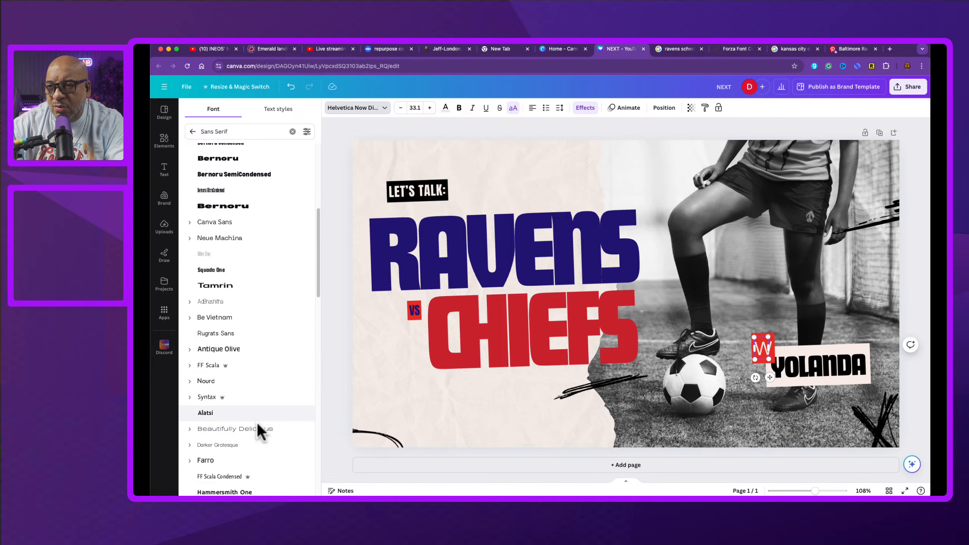
click(187, 348)
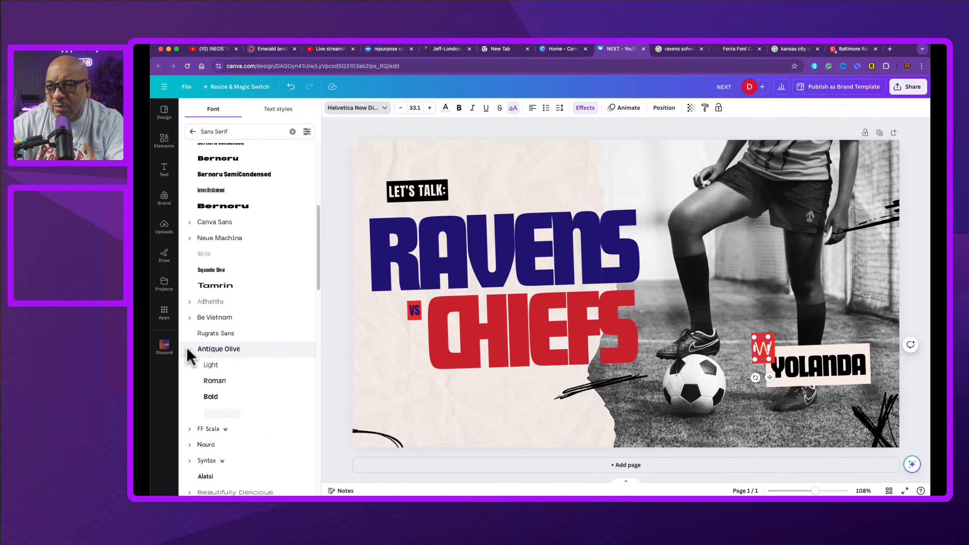
click(222, 380)
click(474, 428)
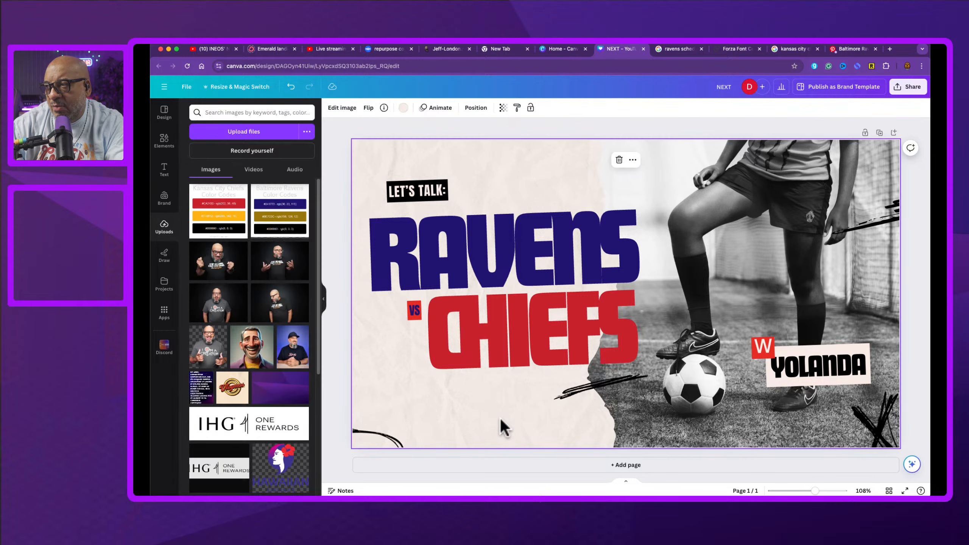
click(770, 348)
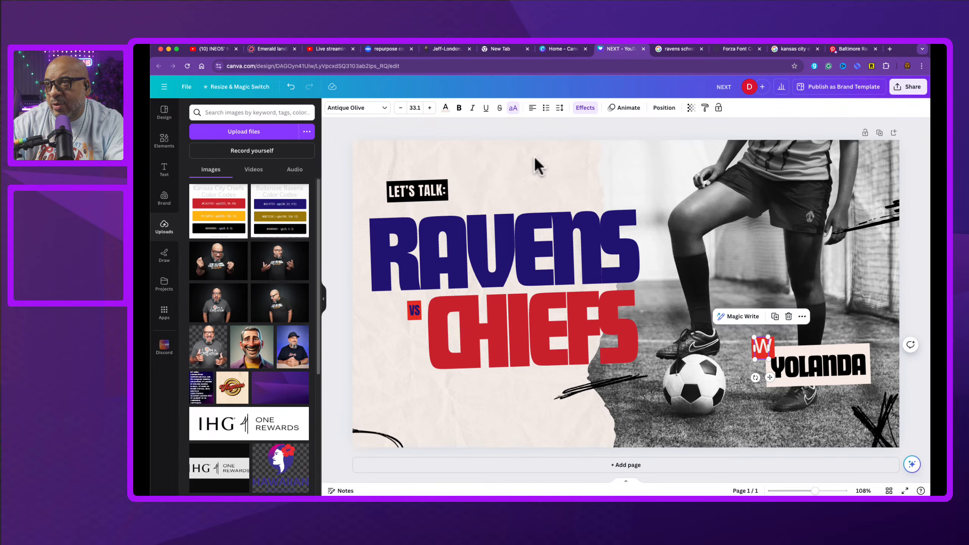
click(512, 111)
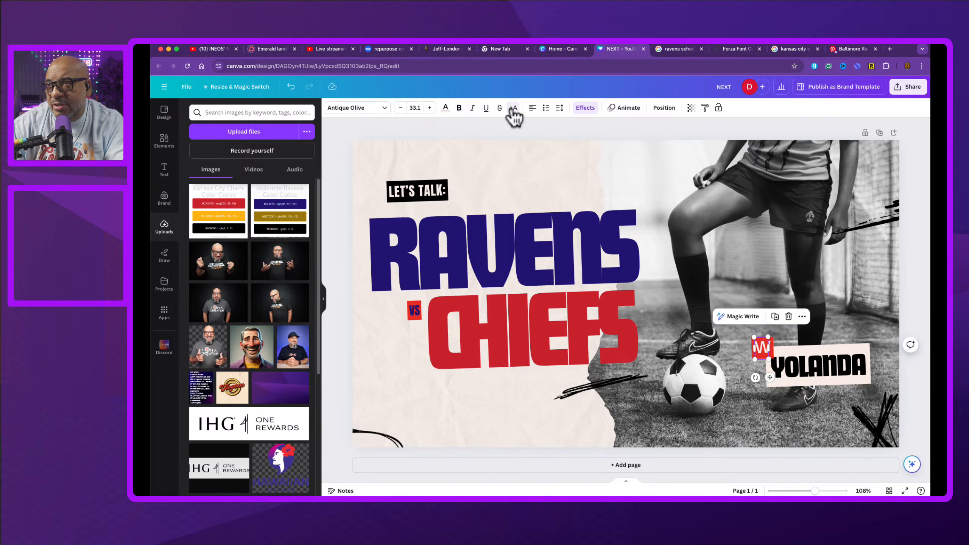
click(514, 110)
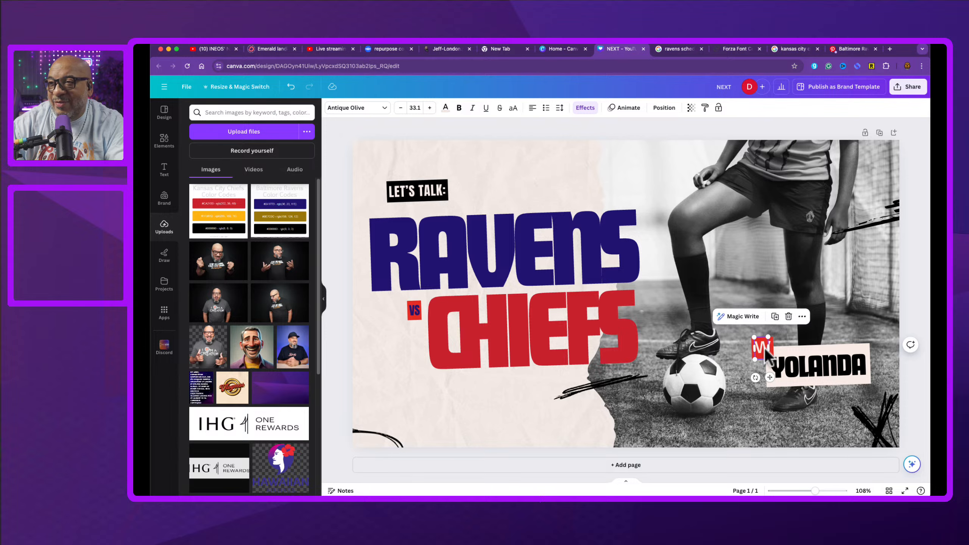
click(453, 423)
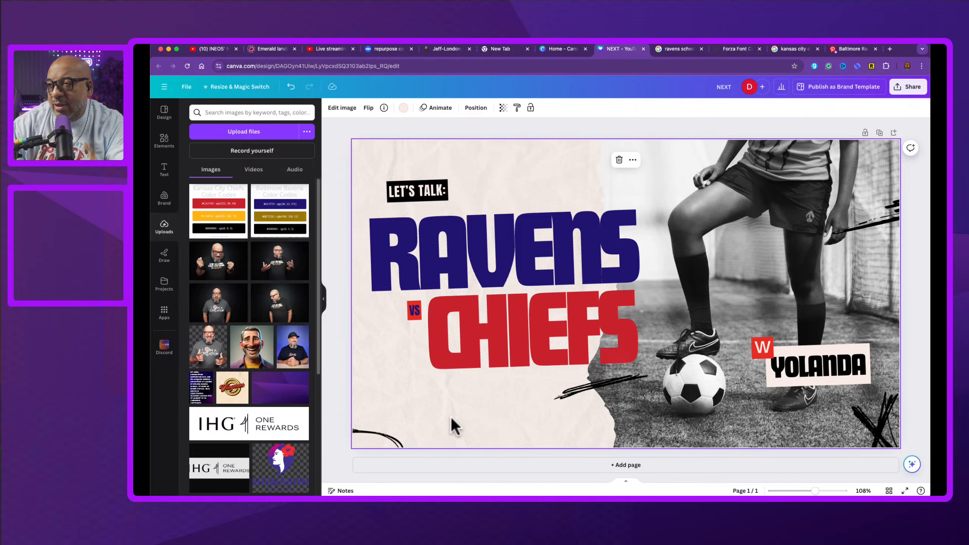
click(399, 107)
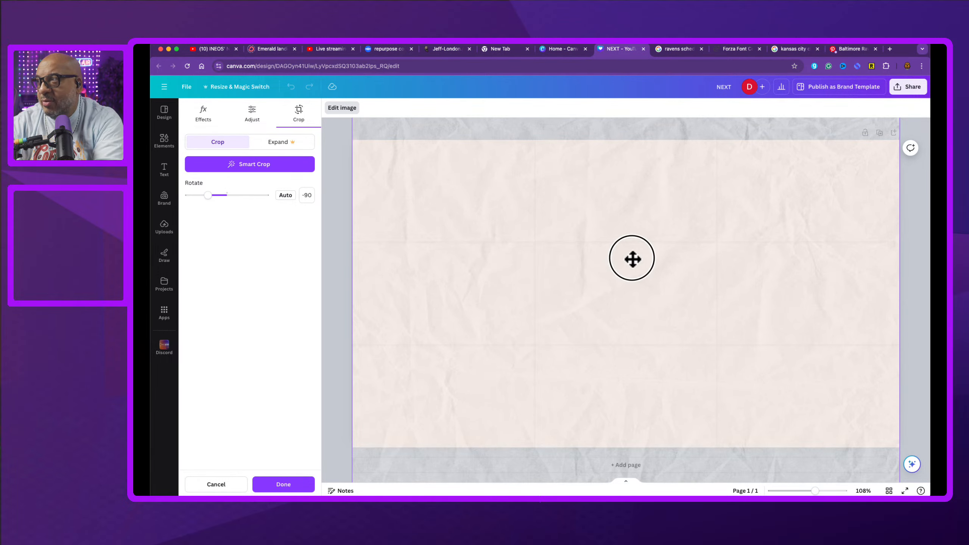
drag(631, 258, 630, 287)
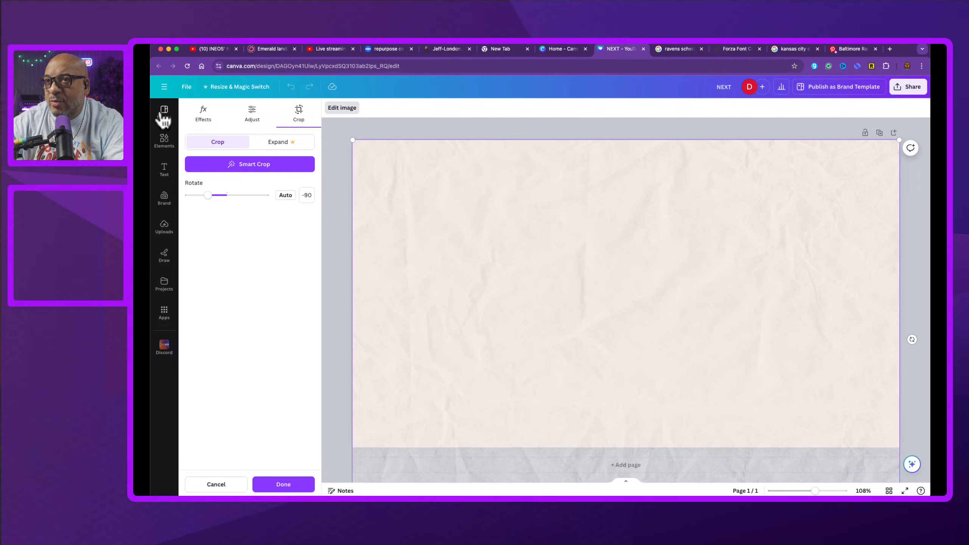
click(216, 485)
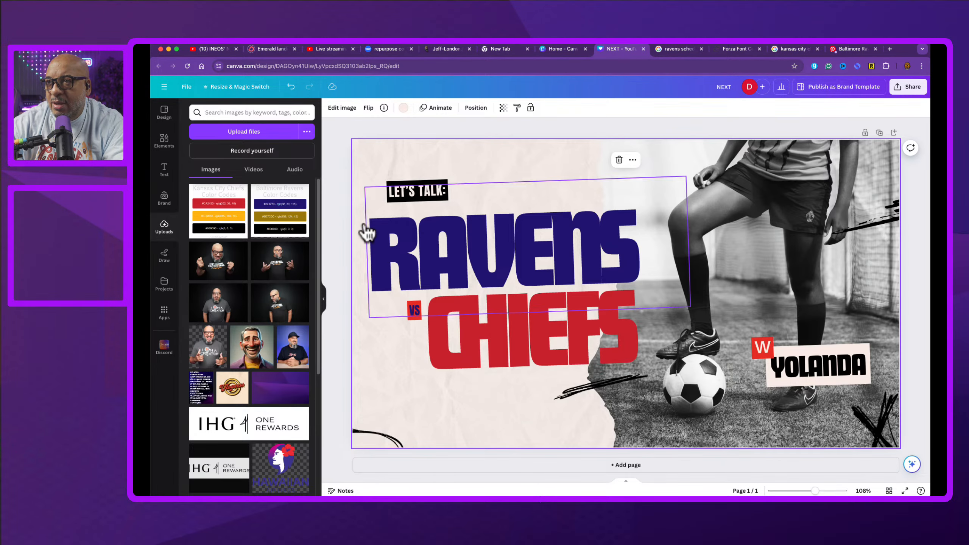
Step: Search the elements library for backgrounds
click(164, 141)
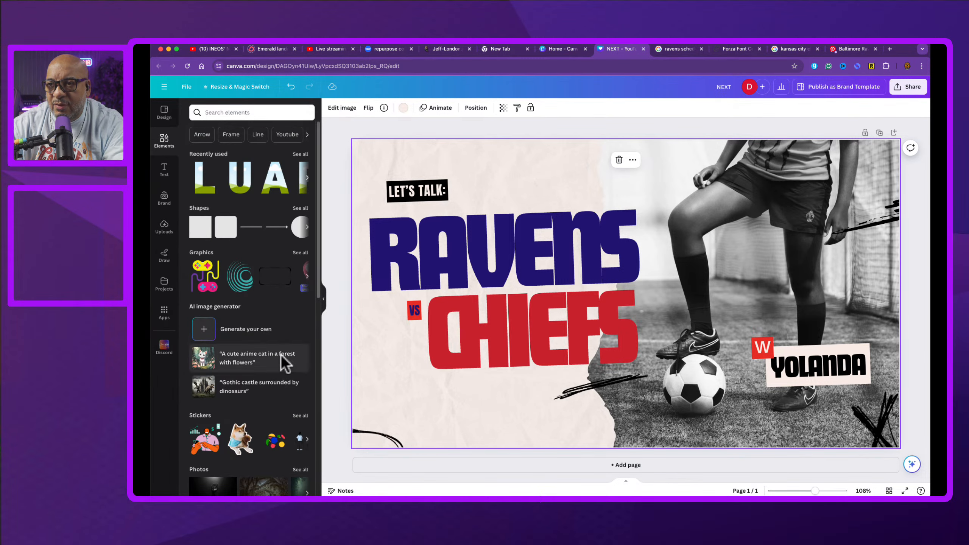
scroll(255, 353, down, 2)
scroll(255, 354, down, 5)
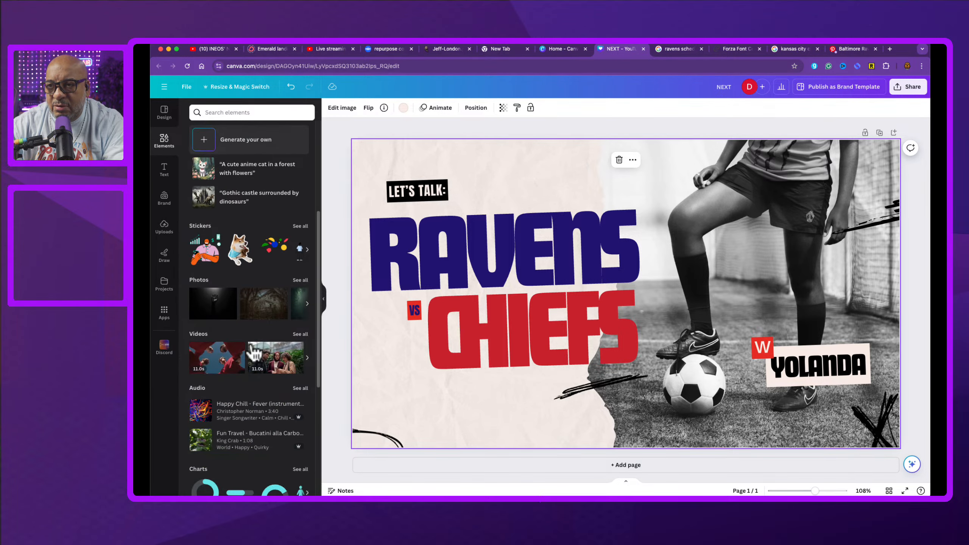
scroll(208, 271, up, 7)
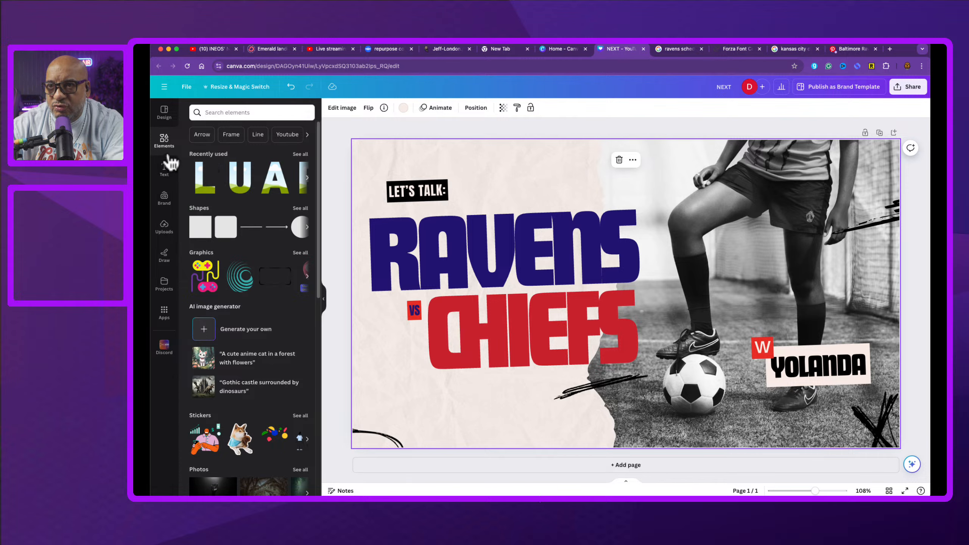
click(231, 111)
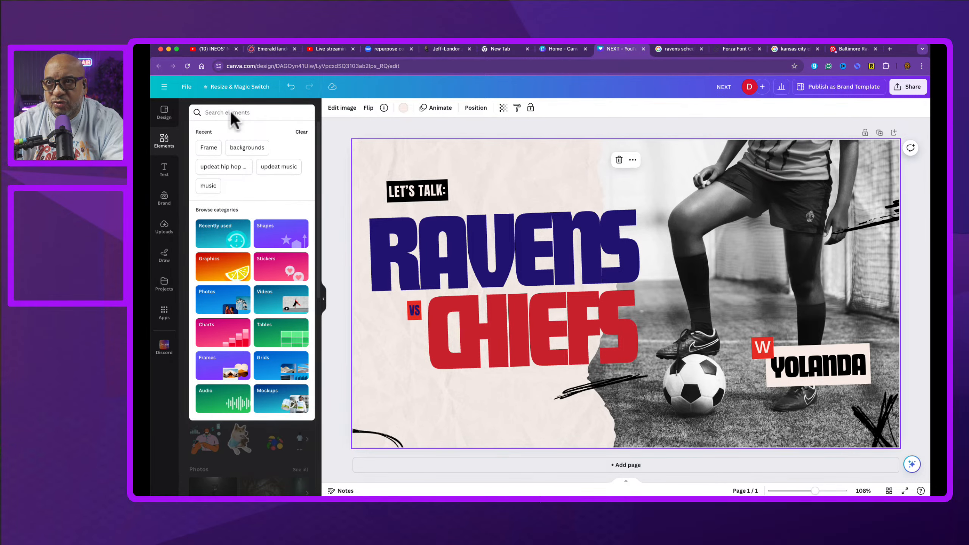
click(244, 147)
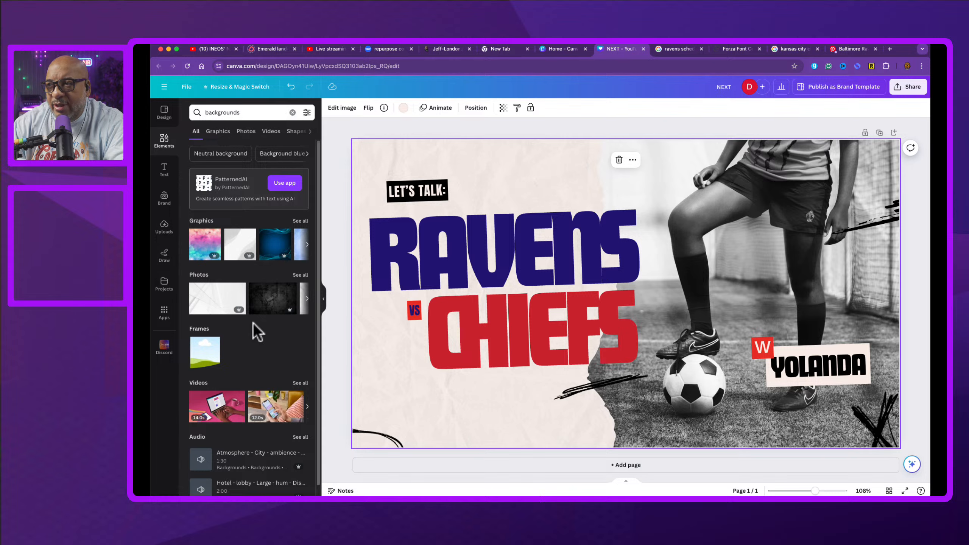
Step: Move the LET'S TALK label slightly down and to the left
drag(419, 192, 401, 197)
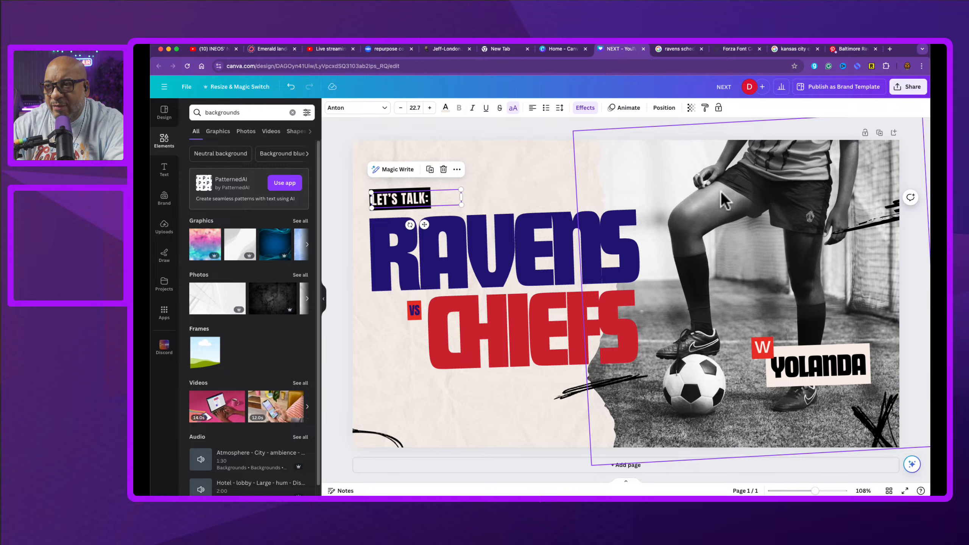
click(473, 425)
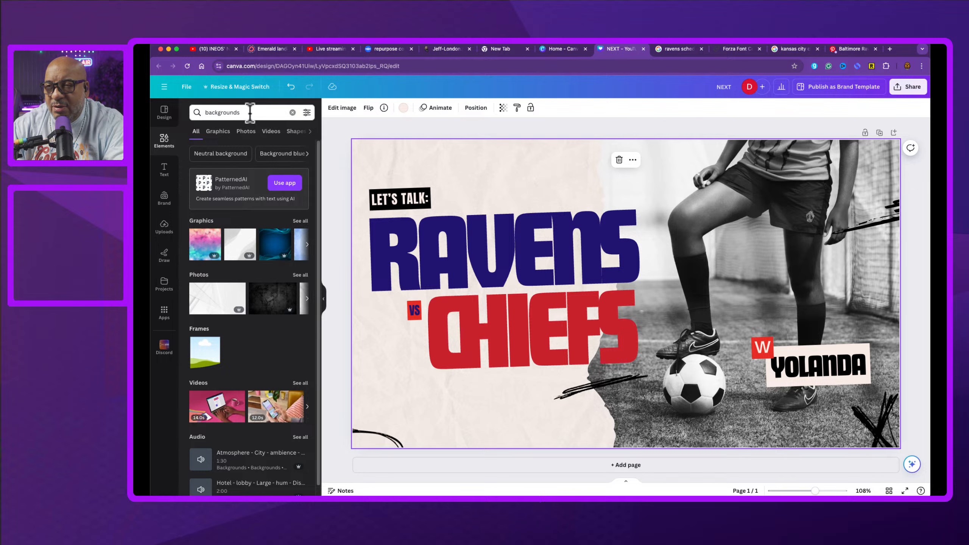
Step: Browse the background graphics, then refine the search to backgrounds, gold
click(300, 221)
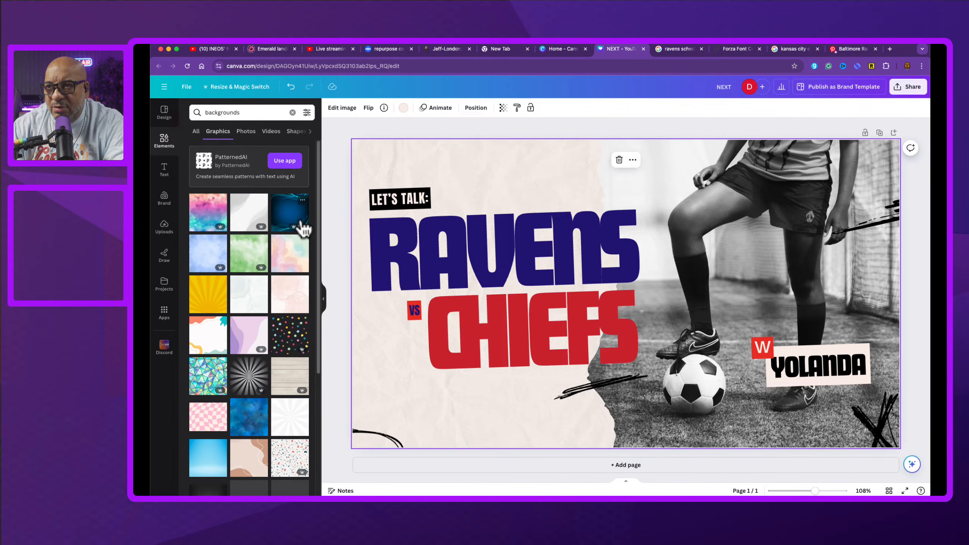
scroll(266, 350, down, 5)
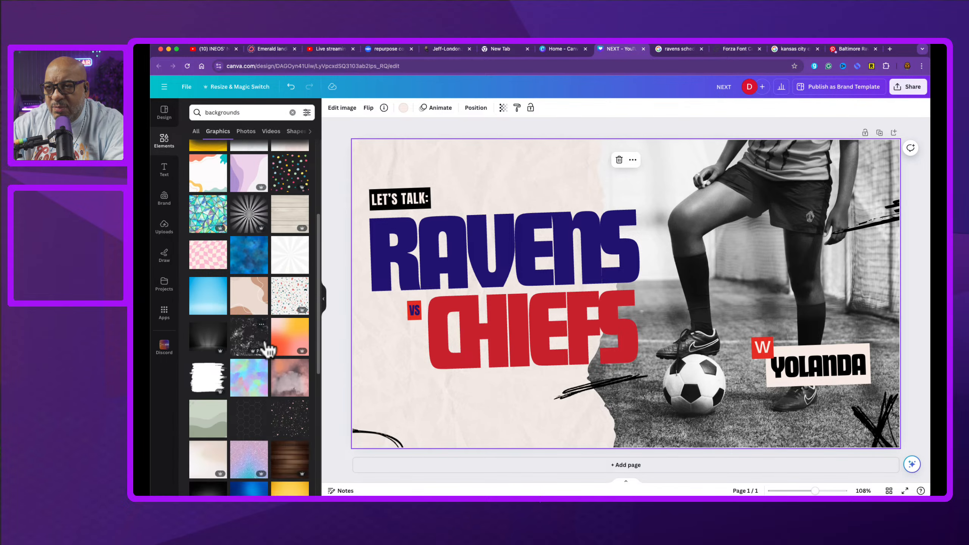
scroll(268, 348, down, 4)
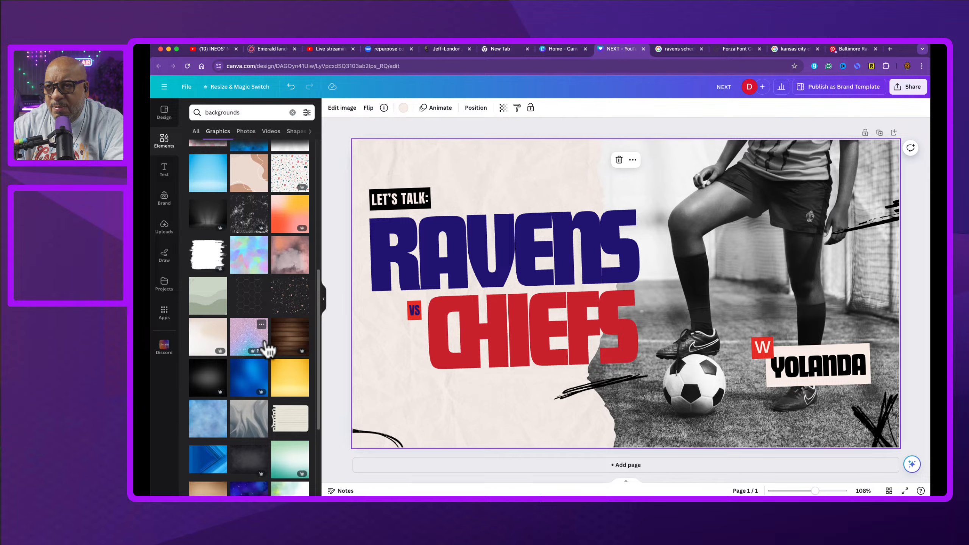
scroll(268, 349, down, 1)
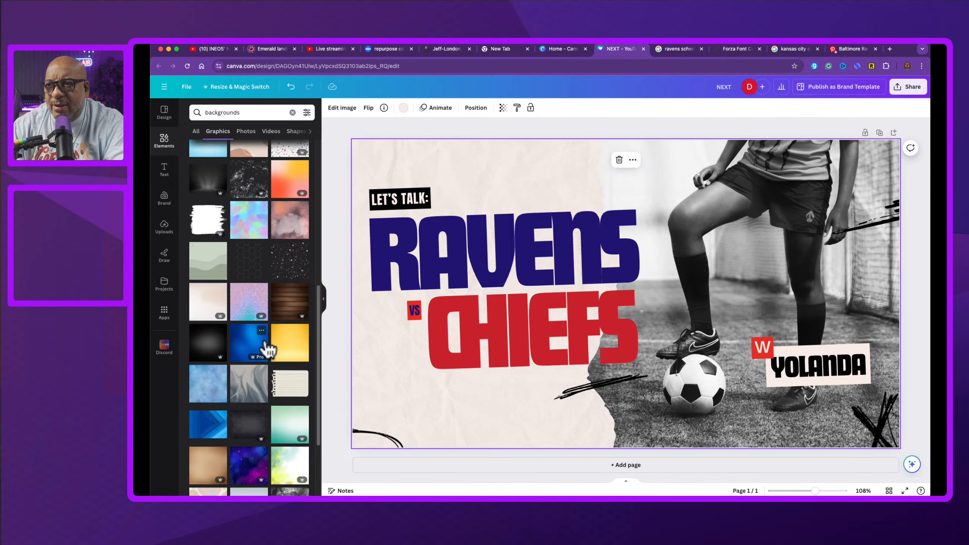
scroll(267, 348, down, 4)
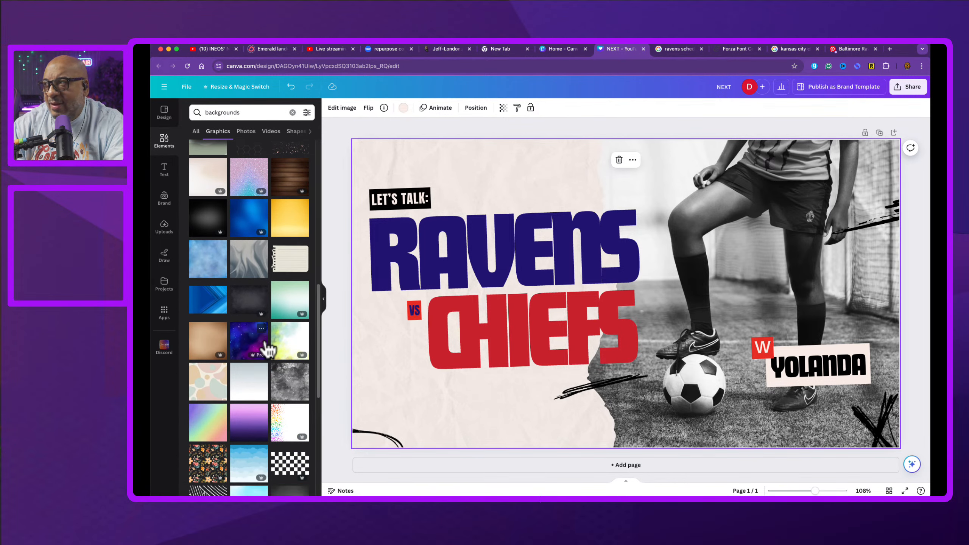
scroll(268, 348, up, 1)
click(245, 111)
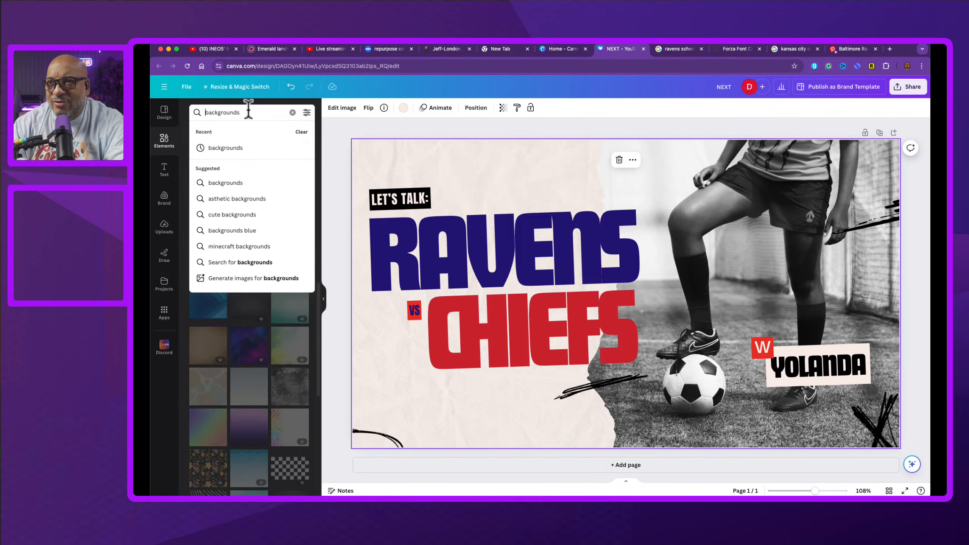
key(Escape)
text(, gold)
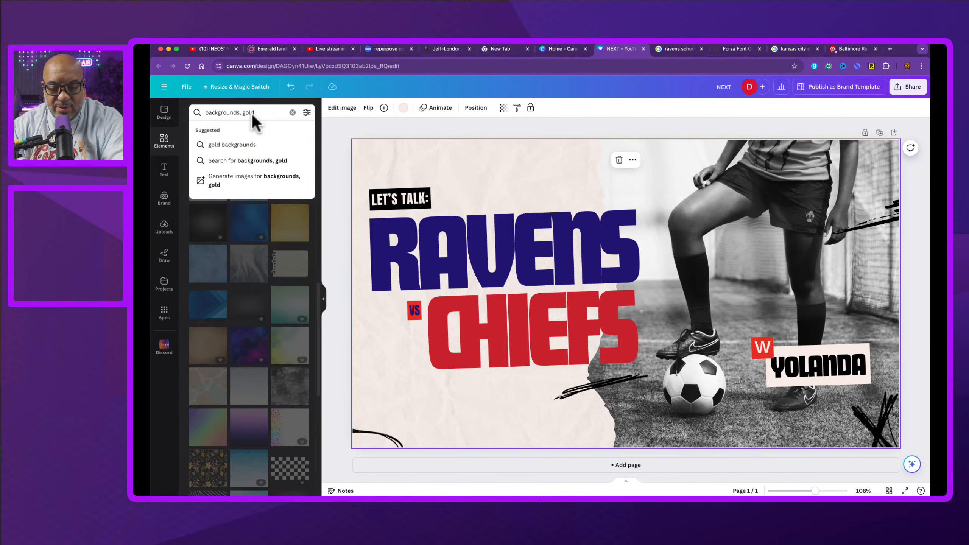
key(Return)
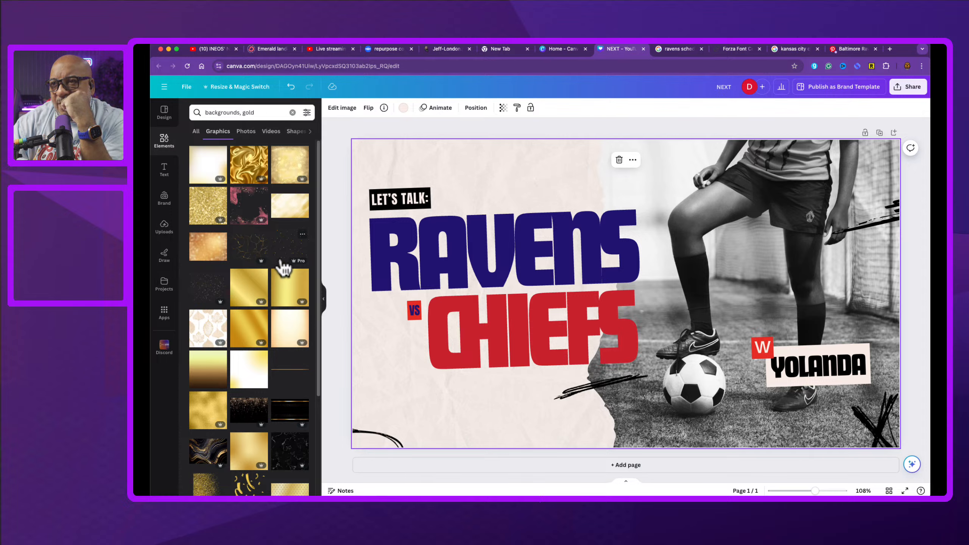
Step: Try replacing the left background area with several gold gradient graphics
scroll(222, 306, down, 3)
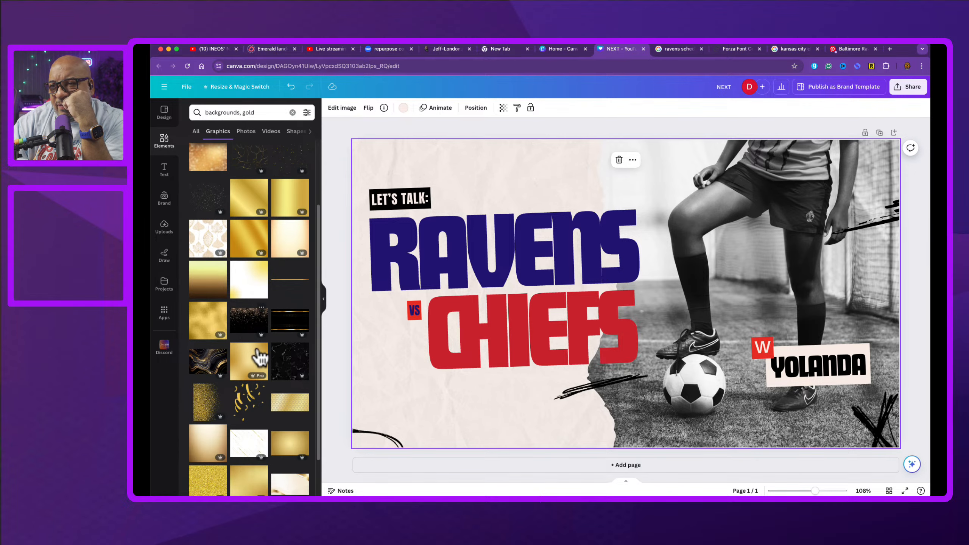
click(282, 442)
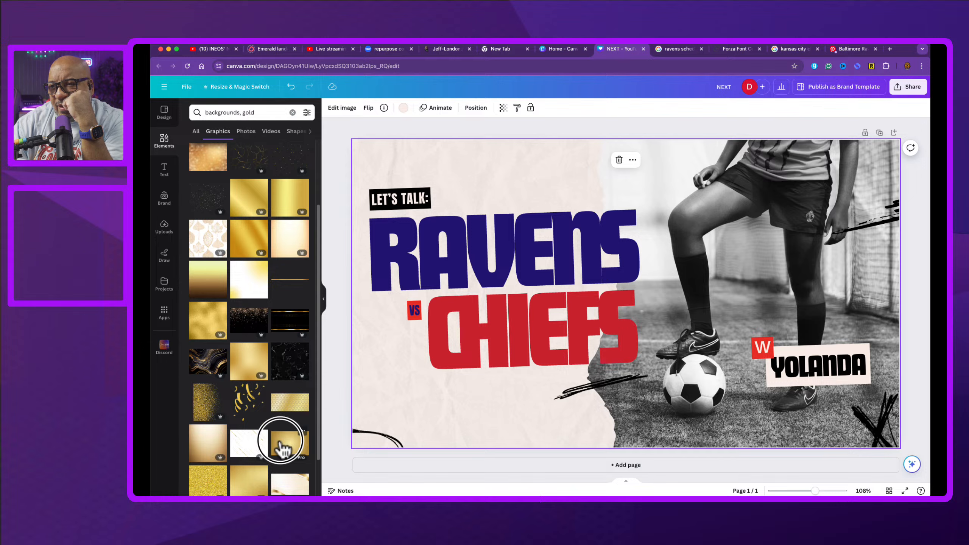
drag(281, 443, 355, 383)
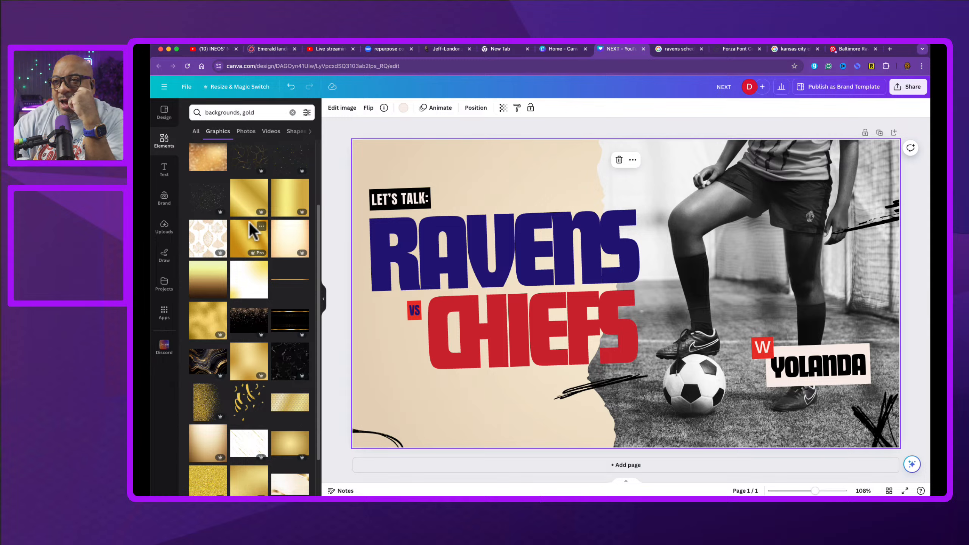
drag(213, 282, 374, 339)
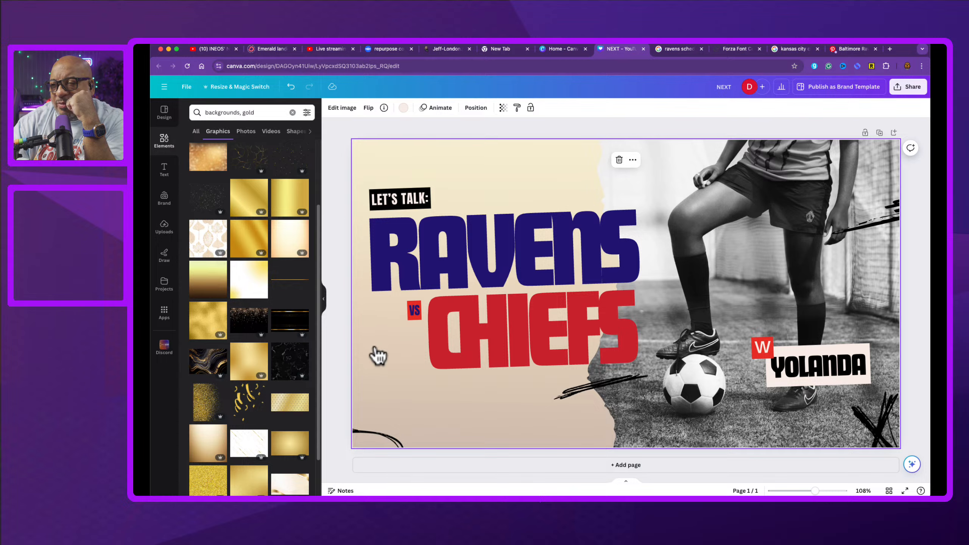
scroll(188, 324, down, 5)
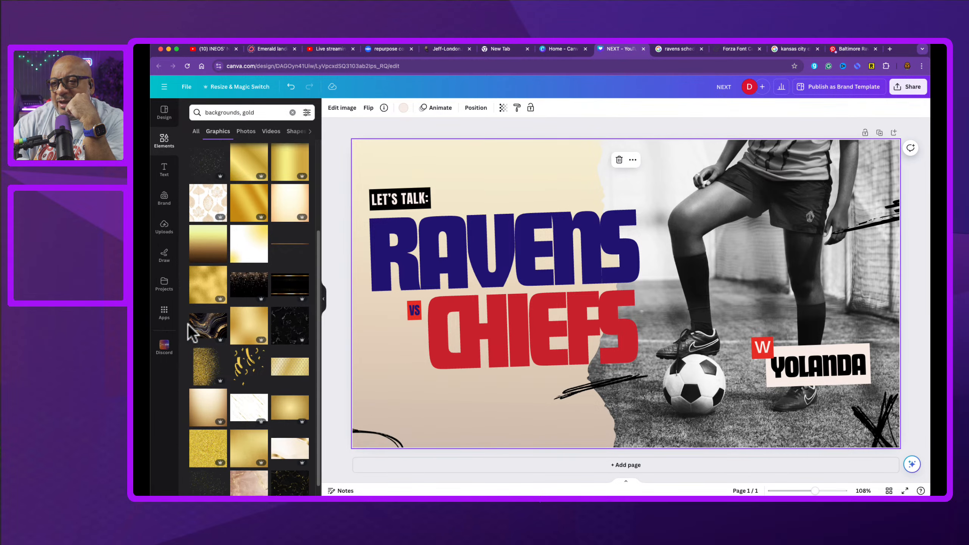
drag(290, 413, 371, 381)
Step: Try placing gold glitter graphics on the canvas and delete them
scroll(202, 406, down, 2)
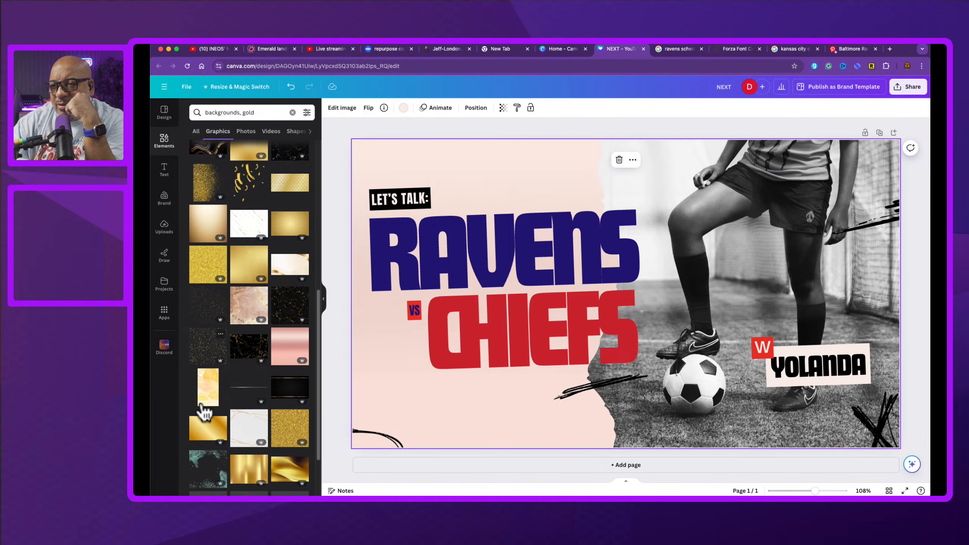
drag(204, 412, 385, 383)
drag(285, 410, 360, 376)
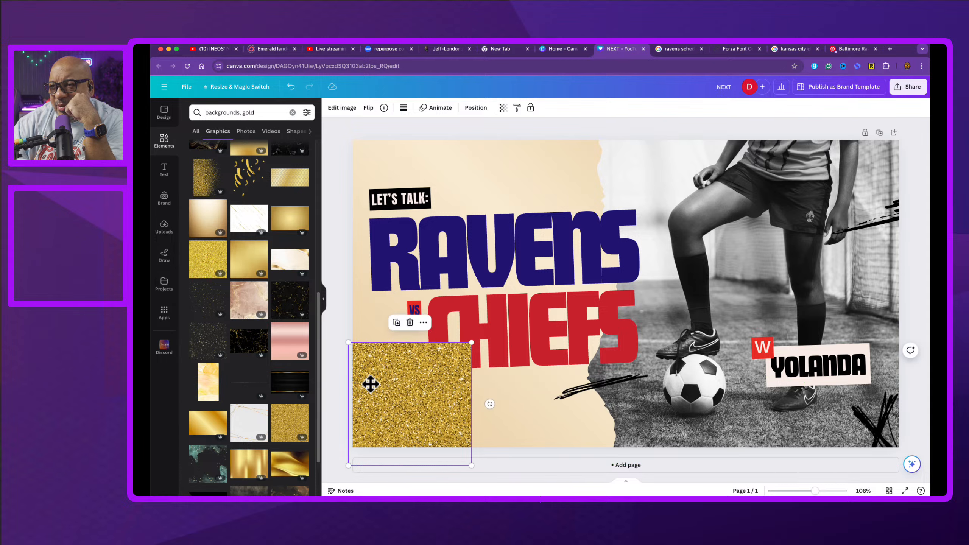
key(Delete)
drag(291, 422, 374, 334)
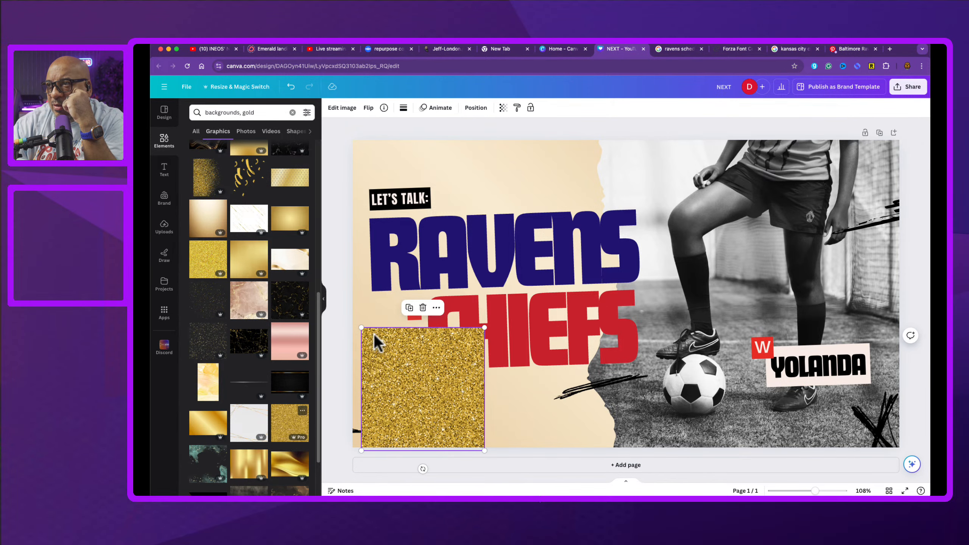
key(Delete)
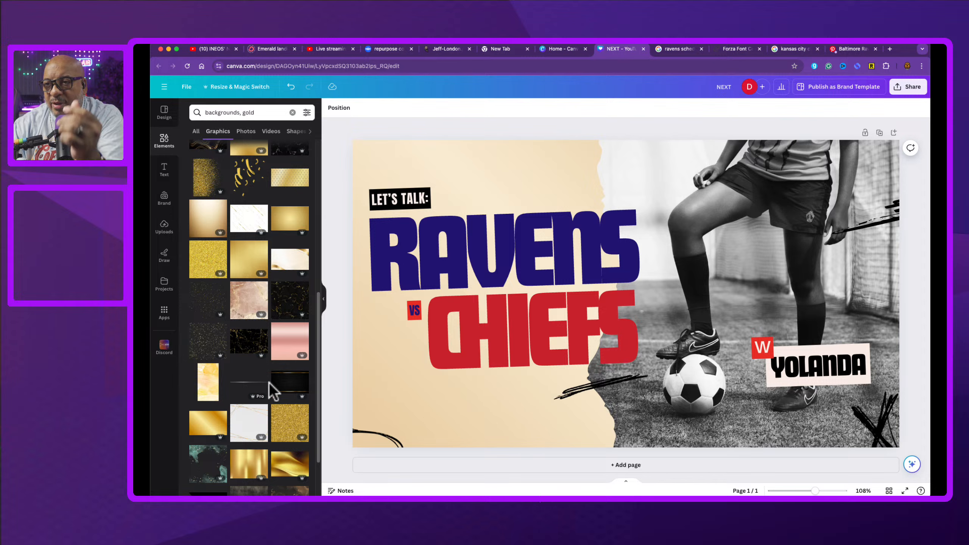
Step: Try another gold graphic on the background, delete it, and open and close the background image's crop view
click(406, 390)
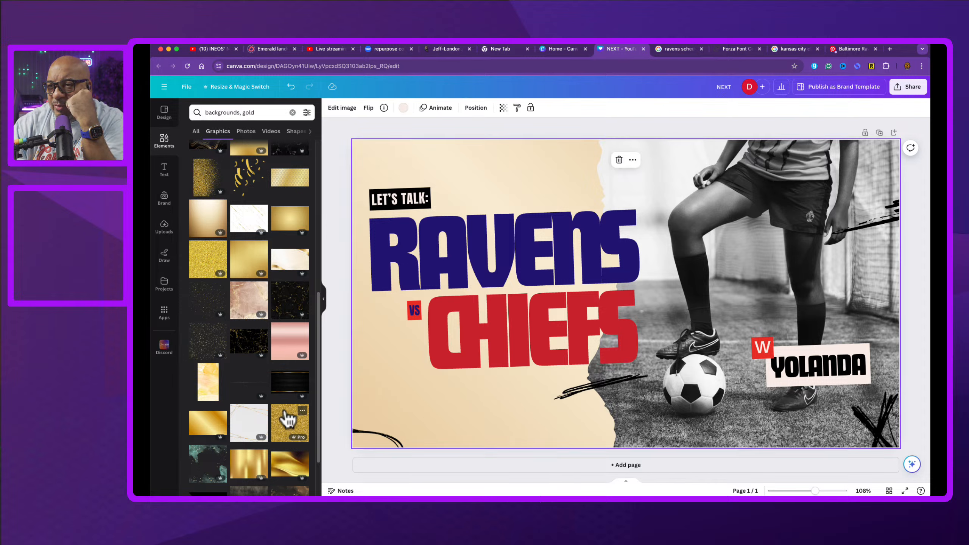
drag(285, 418, 375, 369)
key(Delete)
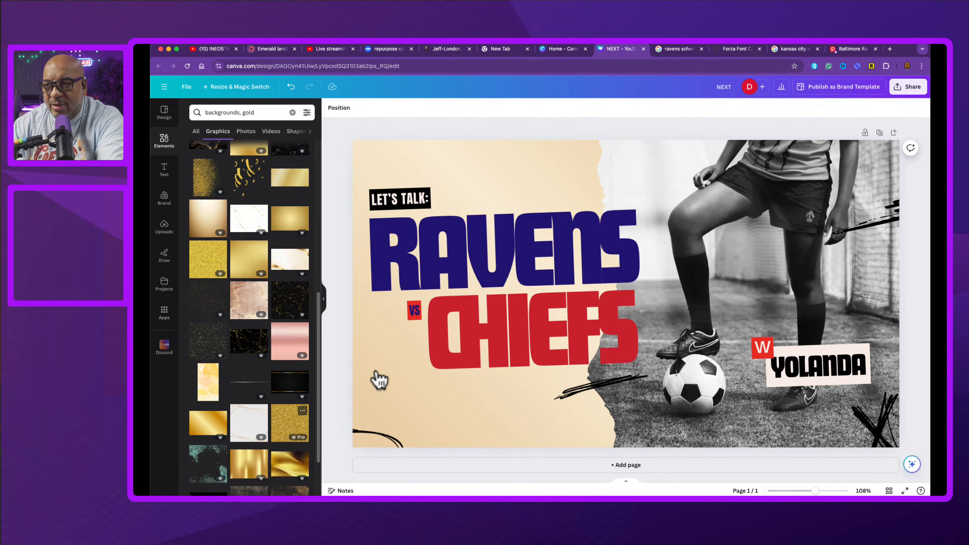
click(394, 359)
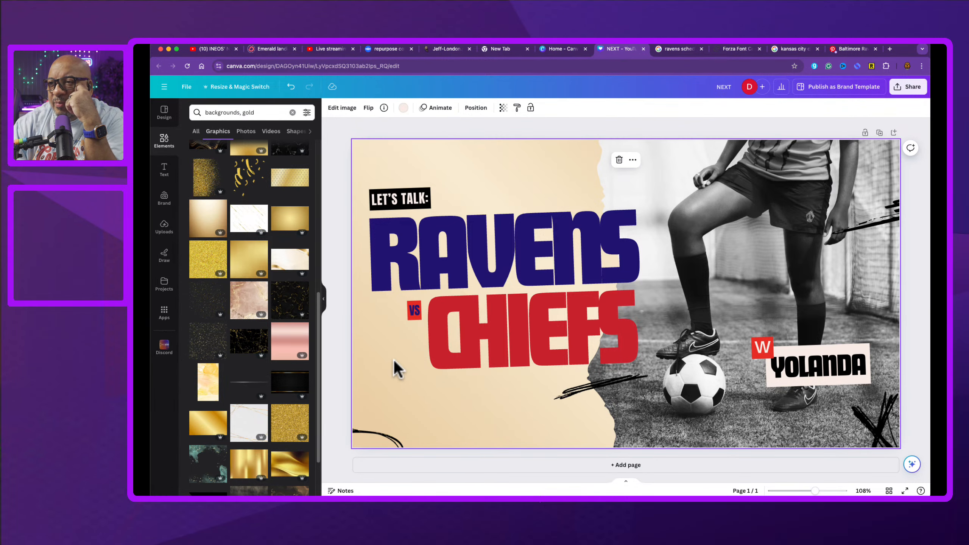
double_click(371, 357)
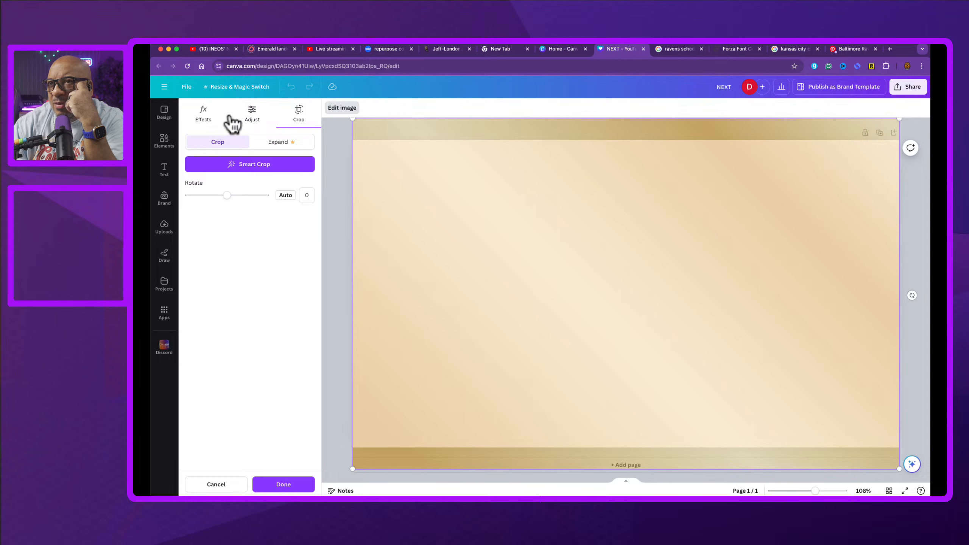
click(278, 486)
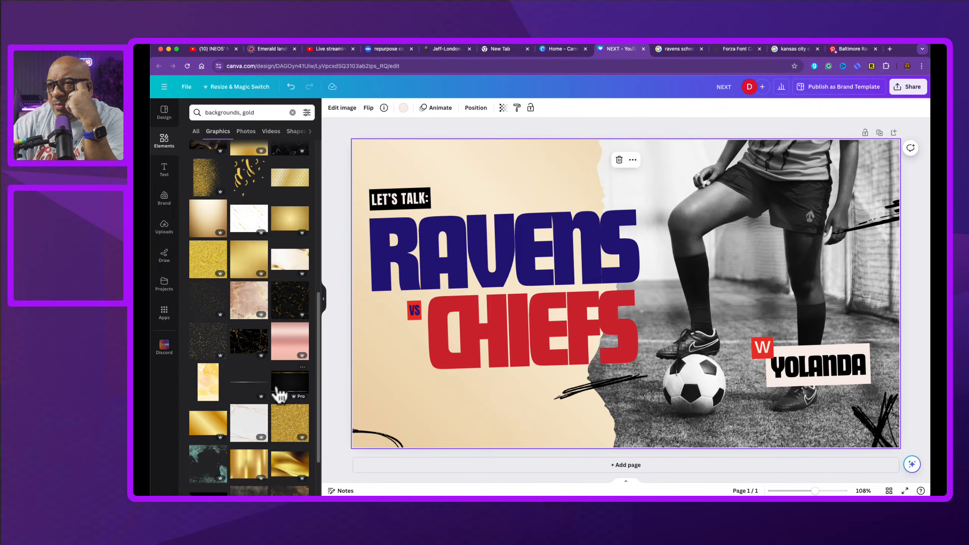
Step: Try a rose-gold gradient element and a gold damask pattern as the full background
click(290, 349)
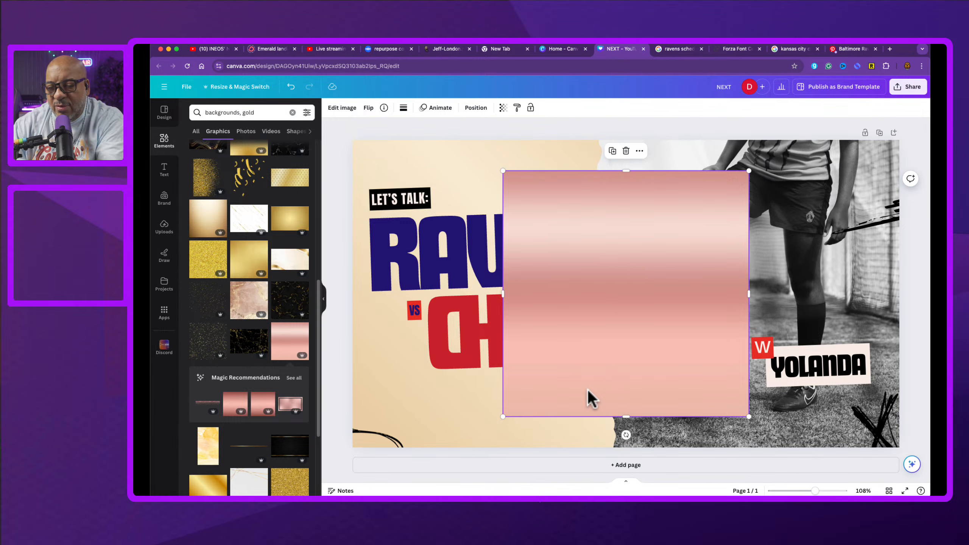
key(Delete)
scroll(277, 286, up, 3)
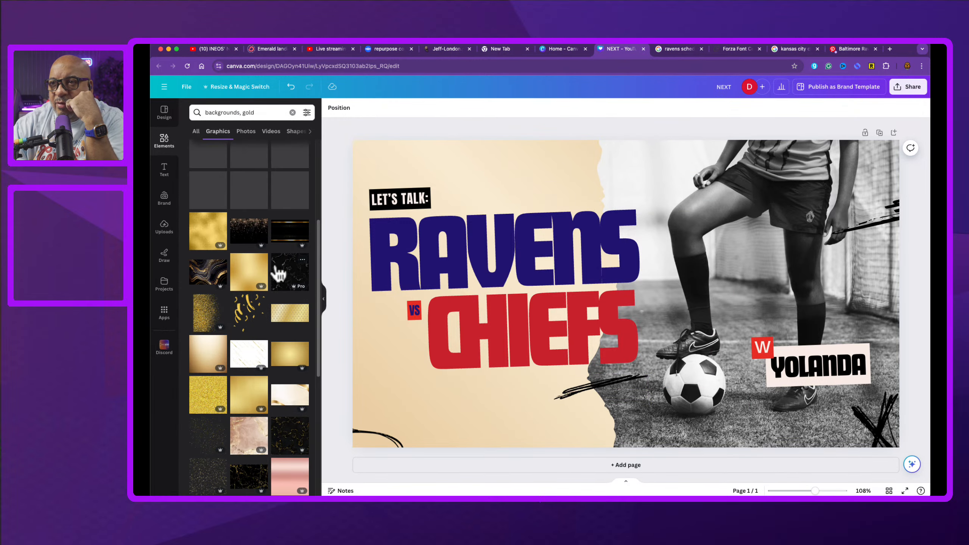
drag(286, 317, 371, 311)
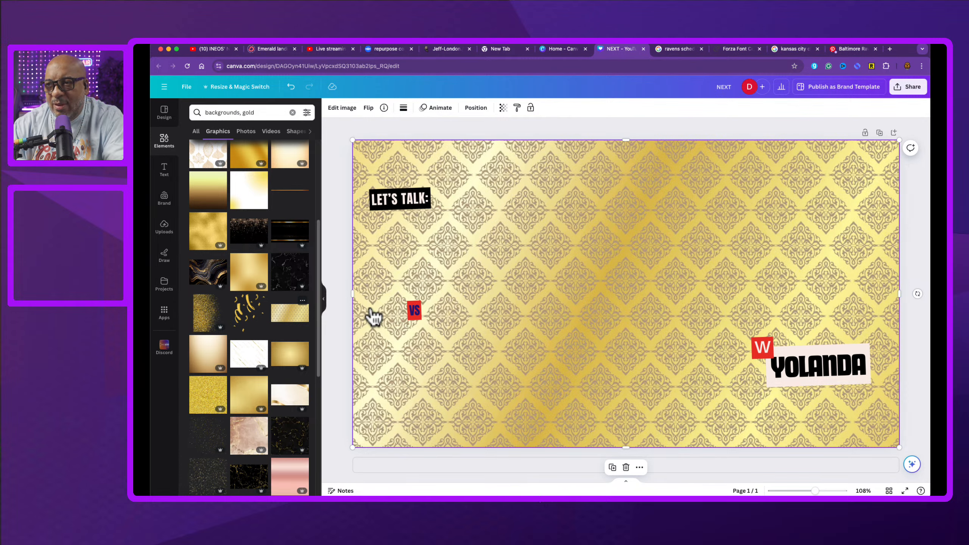
key(super+z)
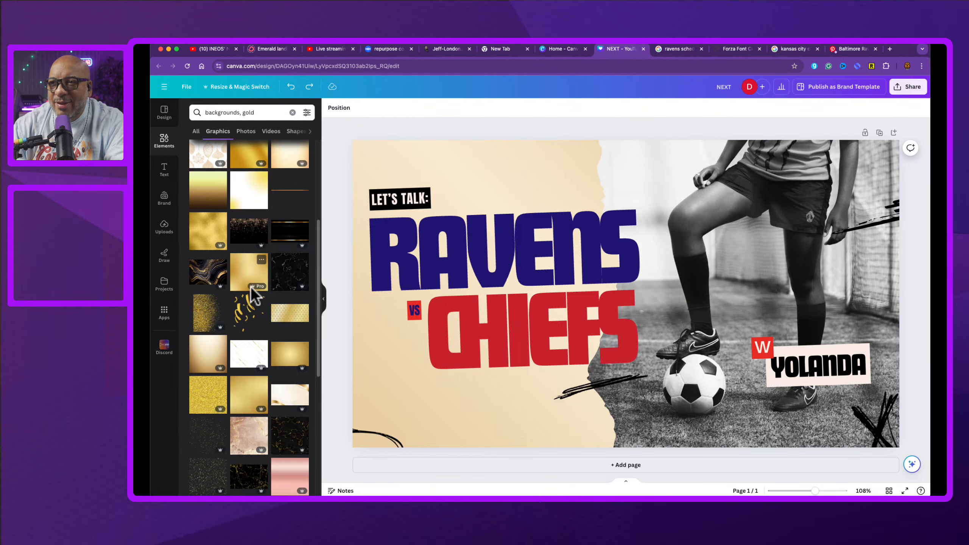
Step: Try gold textured graphics as the full background and remove them again
drag(199, 225, 378, 309)
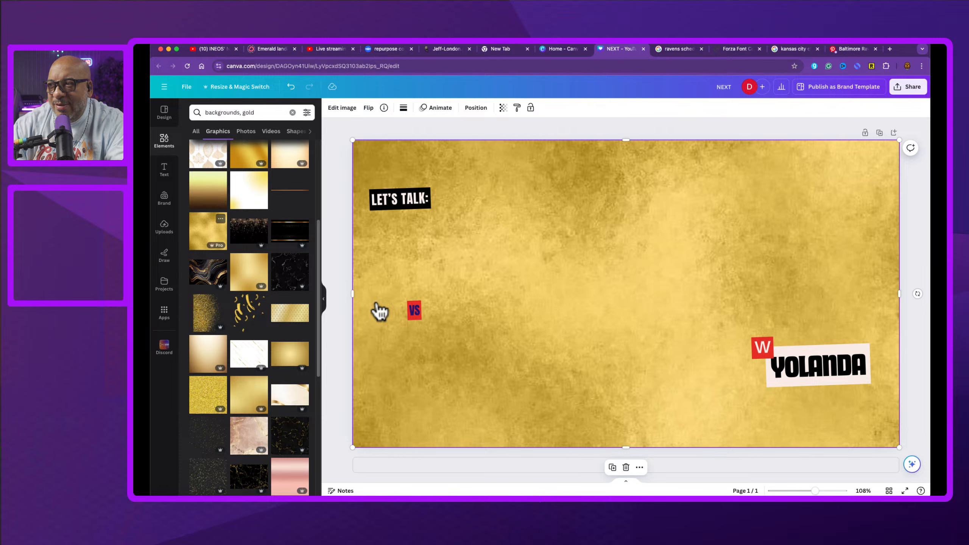
key(super+z)
drag(214, 240, 389, 311)
key(BackSpace)
click(394, 372)
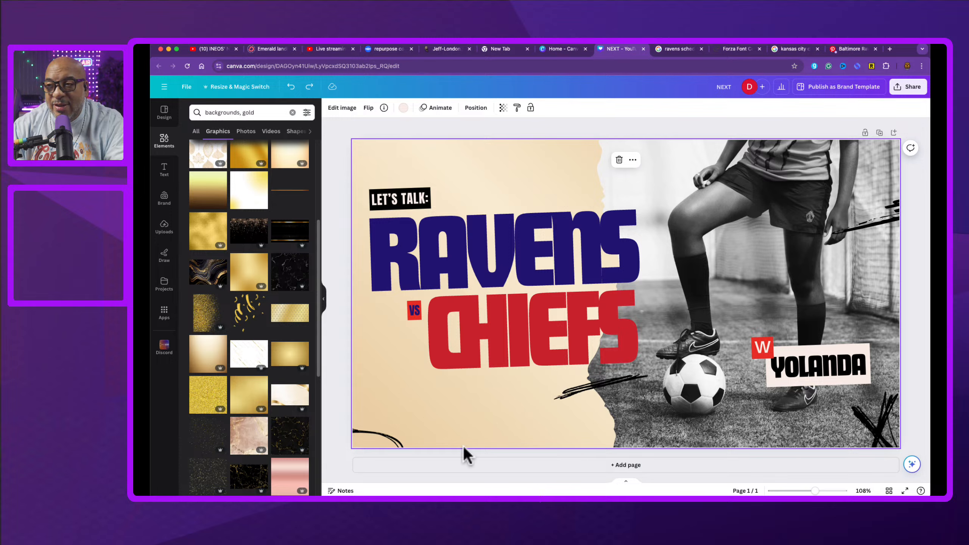
Step: Undo all the background experiments along with the earlier LET'S TALK label move
key(super+z)
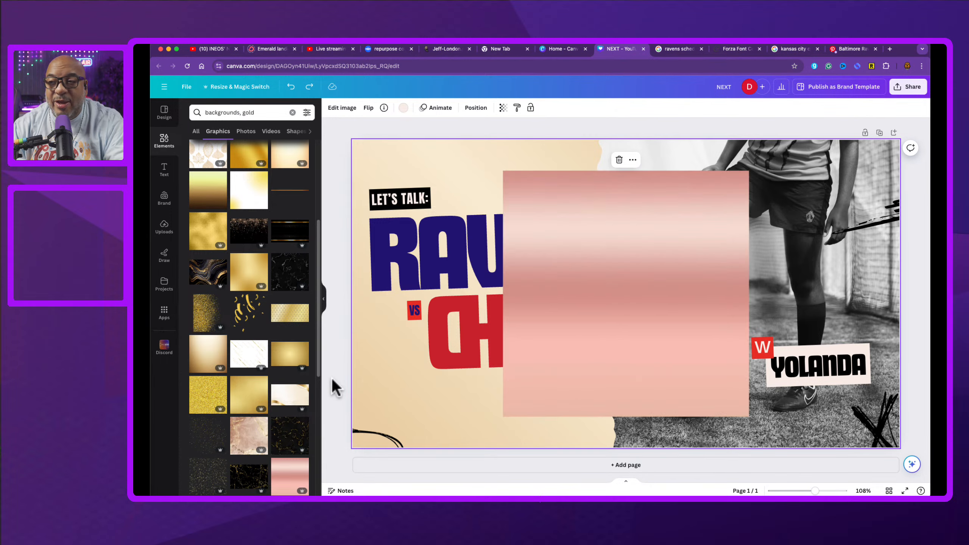
key(super+z)
key(super+z)
key(super+z)
key(super+z)
key(super+z)
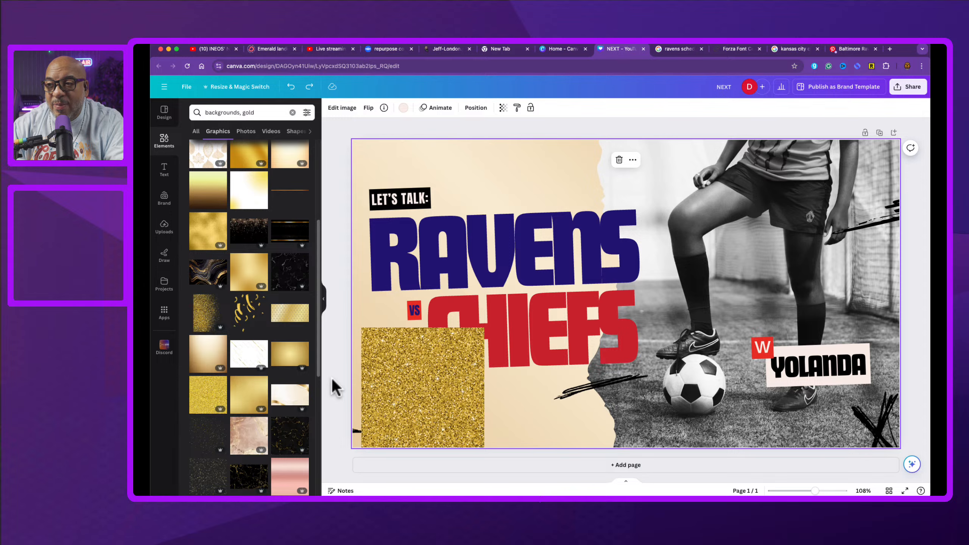
key(super+z)
key(super+z)
key(super+z)
key(super+z)
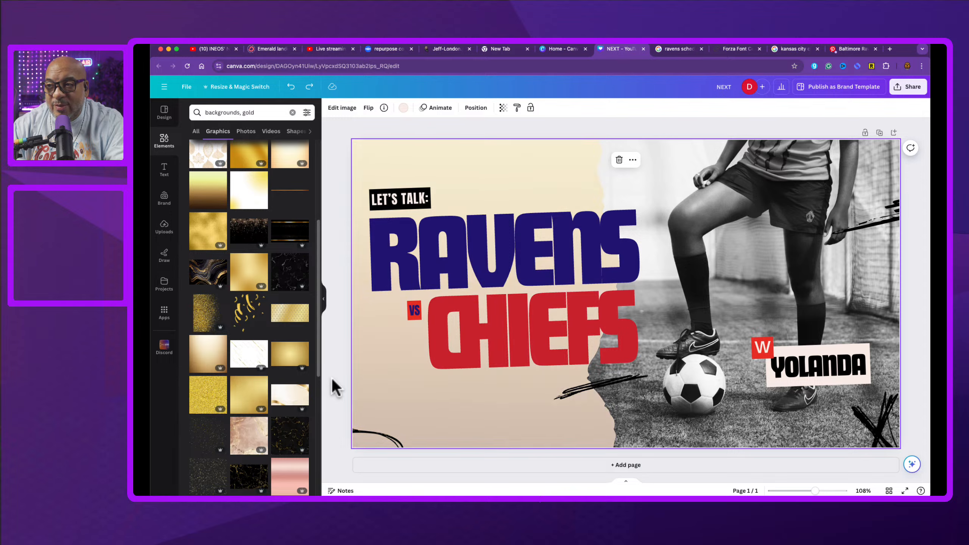
key(super+z)
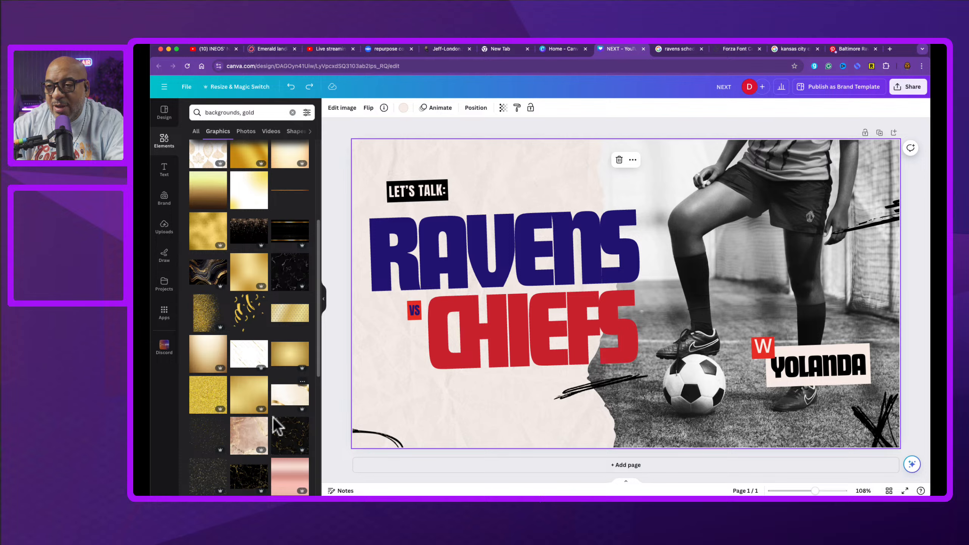
Step: Fill the torn-paper background on the left with gold texture graphics from the search results
scroll(307, 418, down, 4)
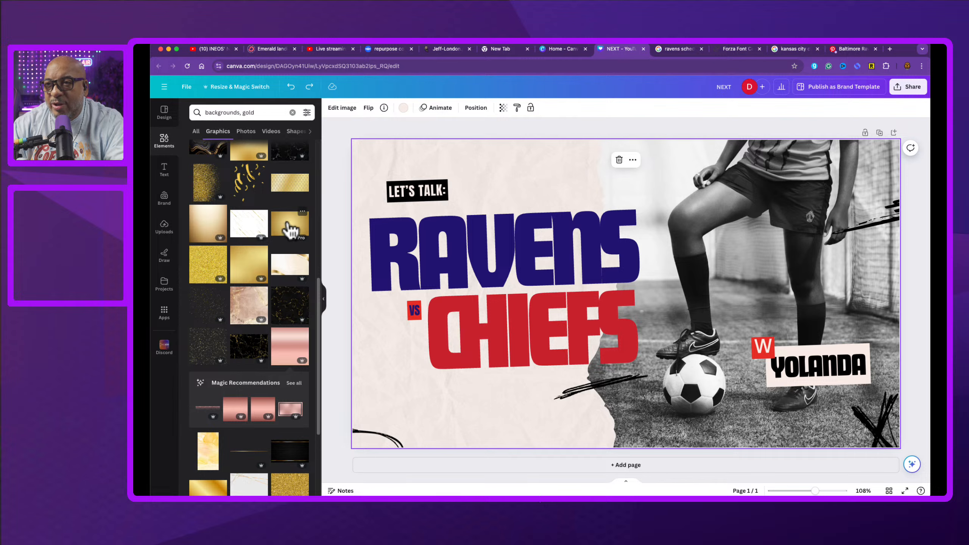
scroll(291, 229, up, 2)
scroll(290, 227, up, 7)
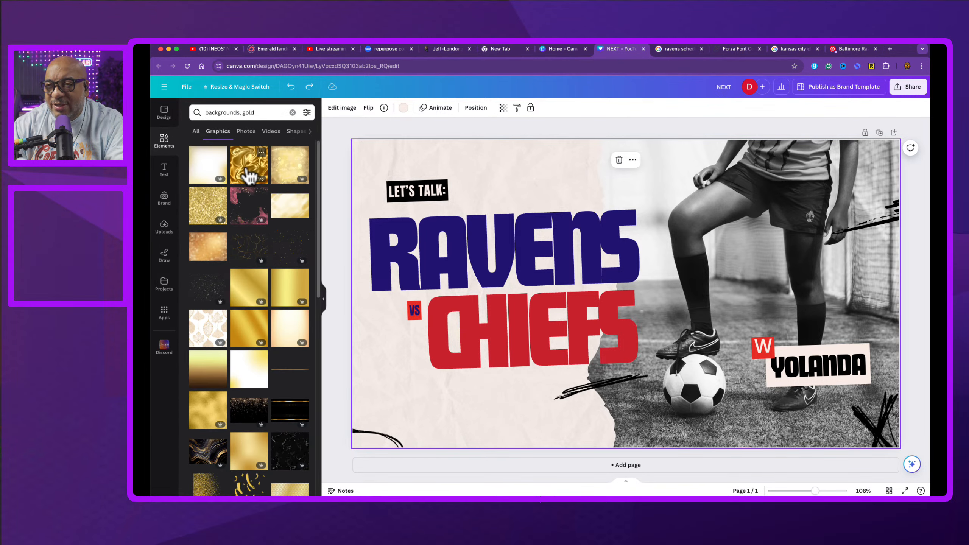
click(285, 168)
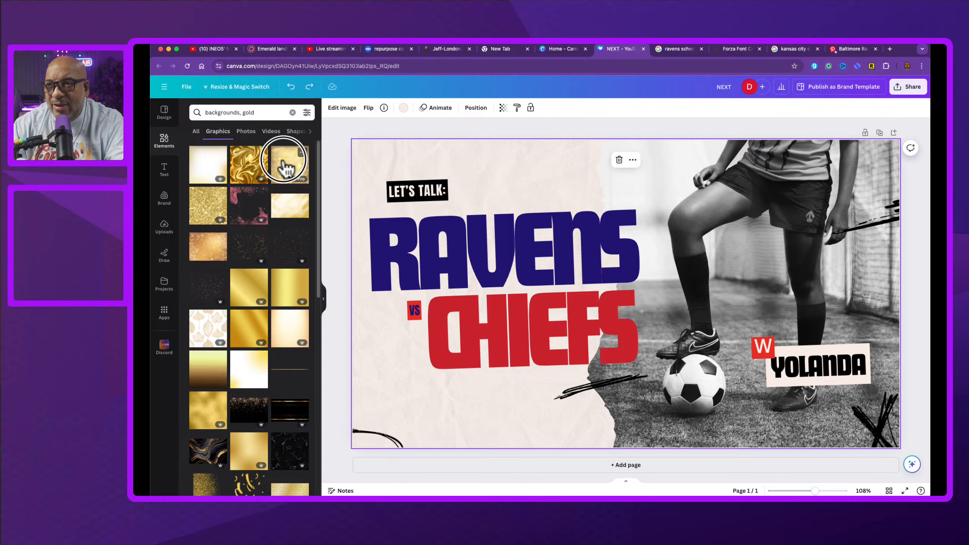
drag(284, 169, 390, 170)
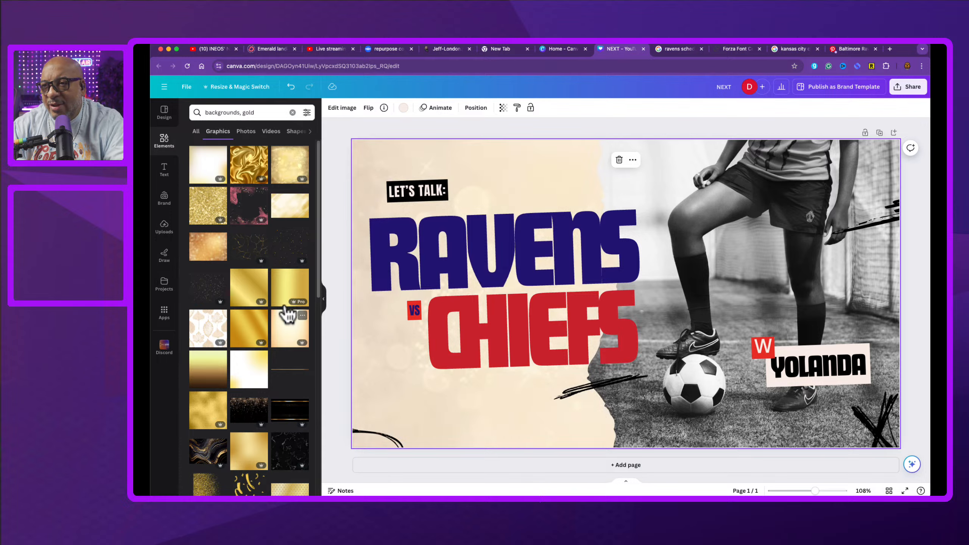
scroll(289, 308, down, 5)
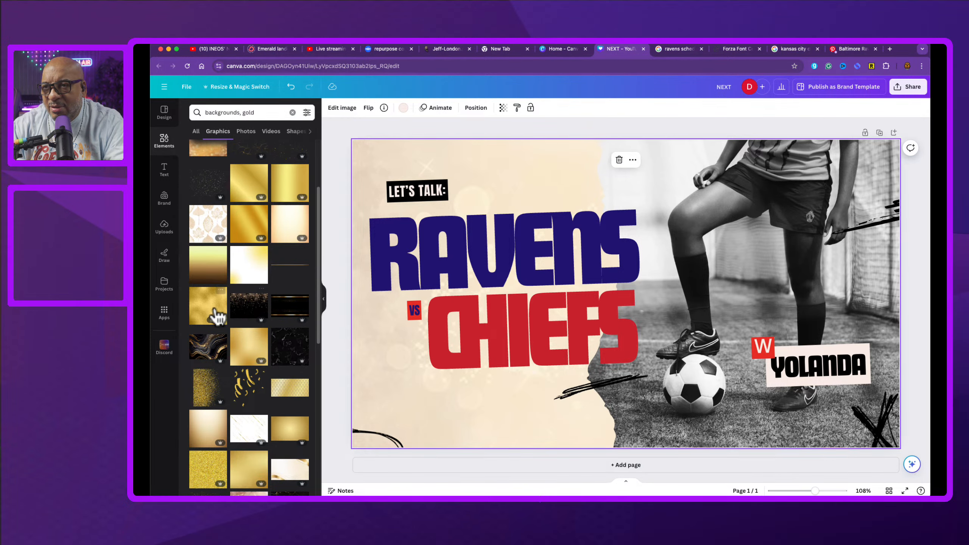
drag(209, 307, 356, 174)
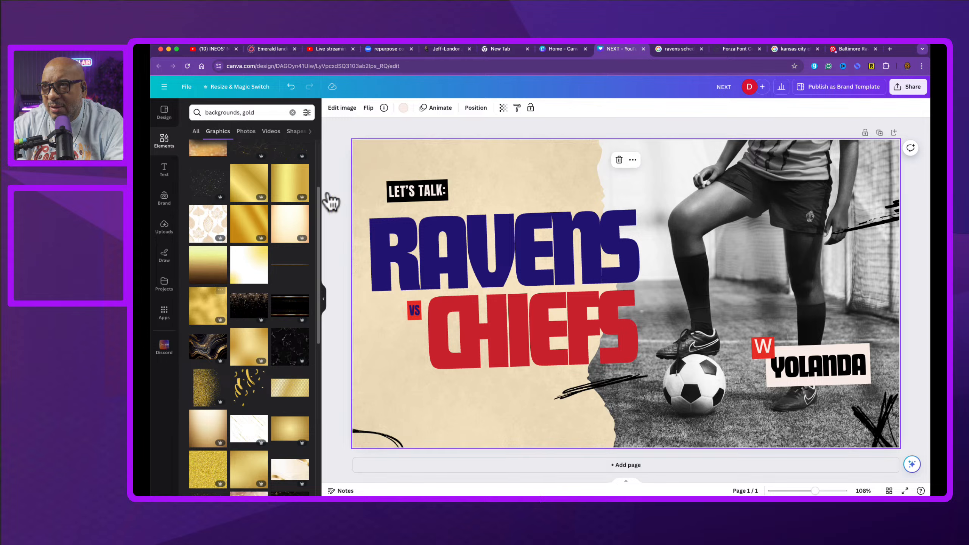
Step: Replace the soccer player photo with the uploaded stadium image
click(805, 297)
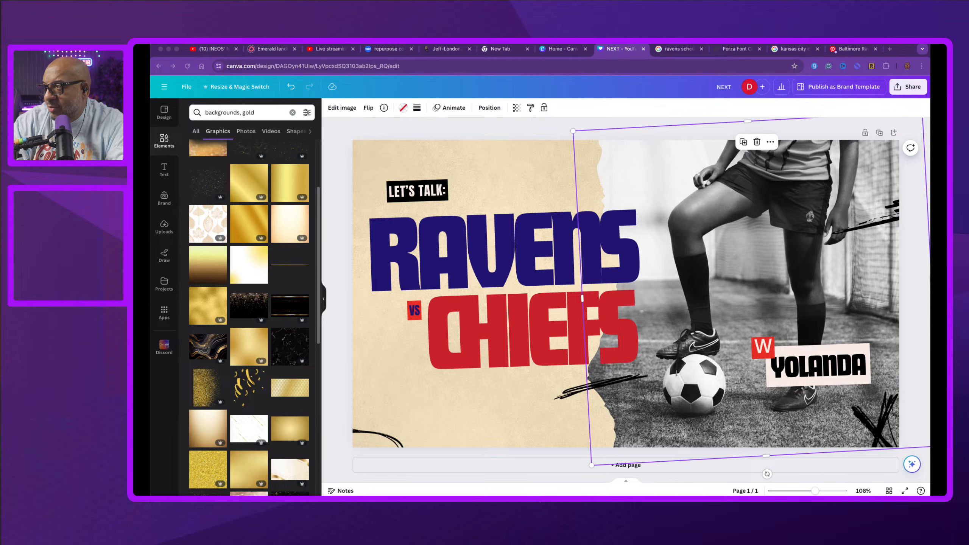
drag(930, 225, 810, 198)
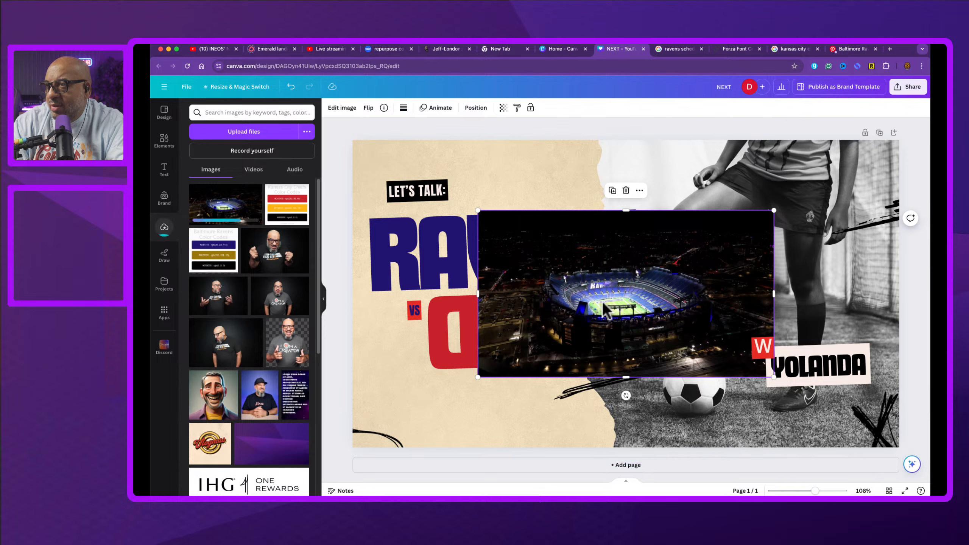
drag(531, 310, 739, 268)
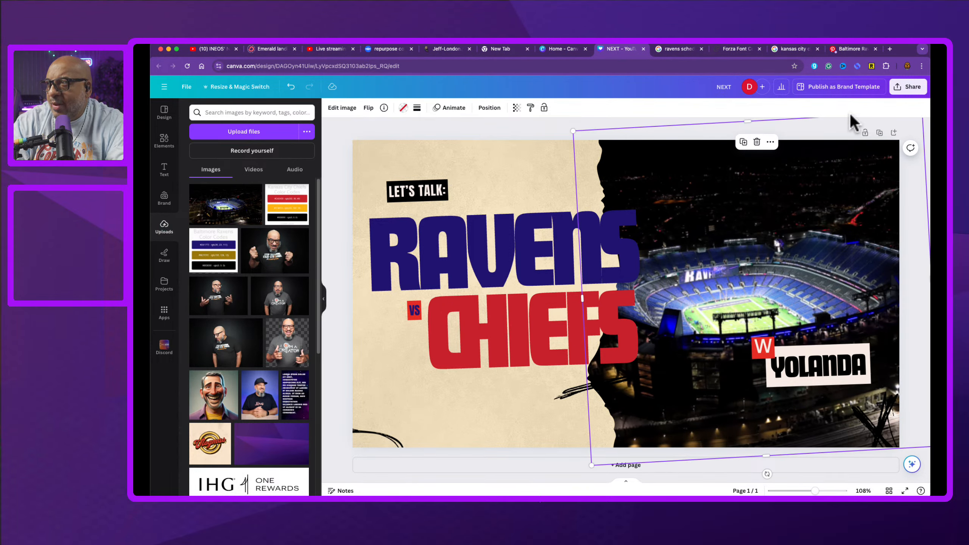
Step: Set the stadium photo's transparency to 21
click(517, 108)
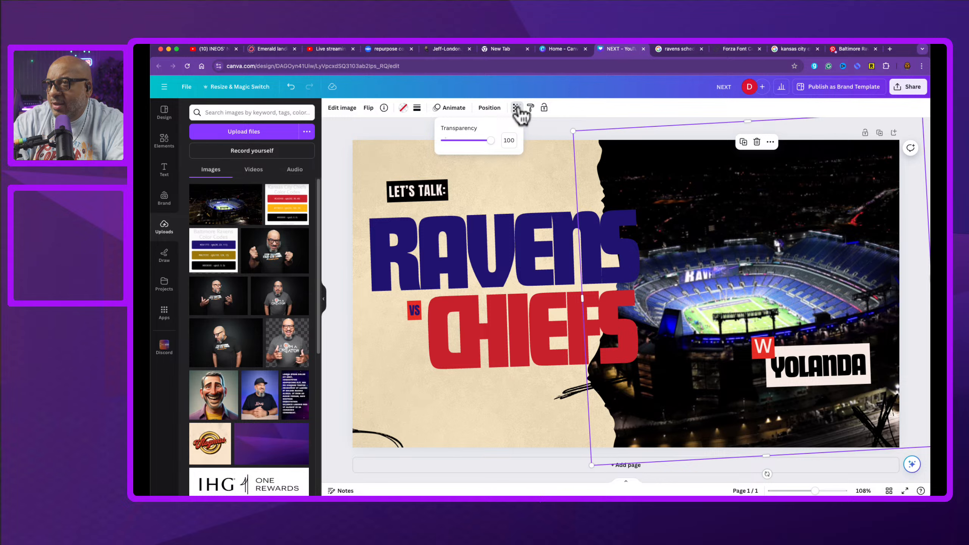
click(420, 129)
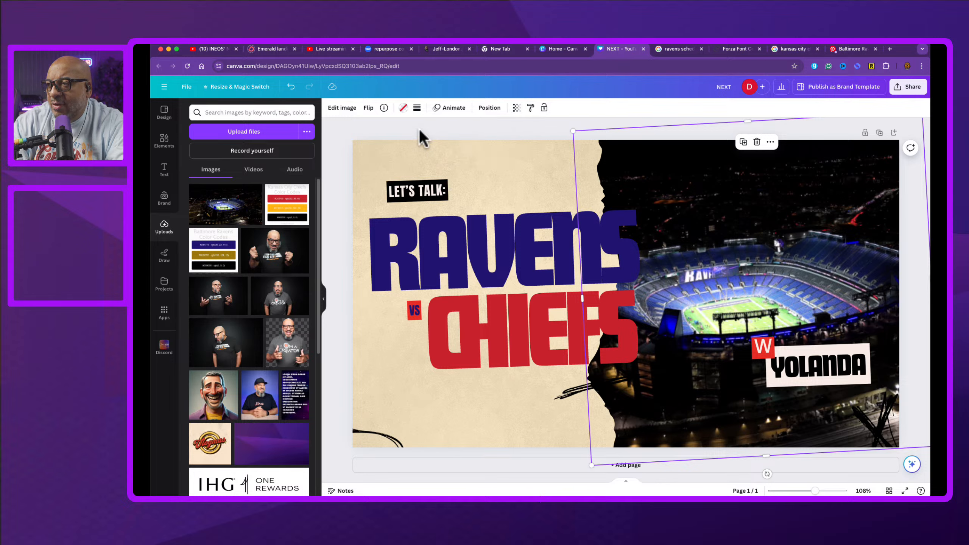
click(517, 110)
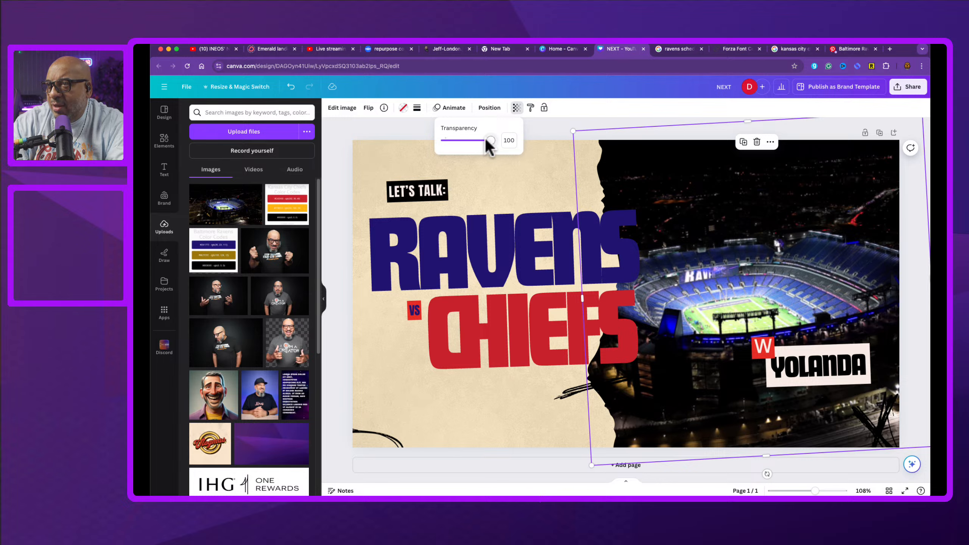
drag(487, 140, 454, 142)
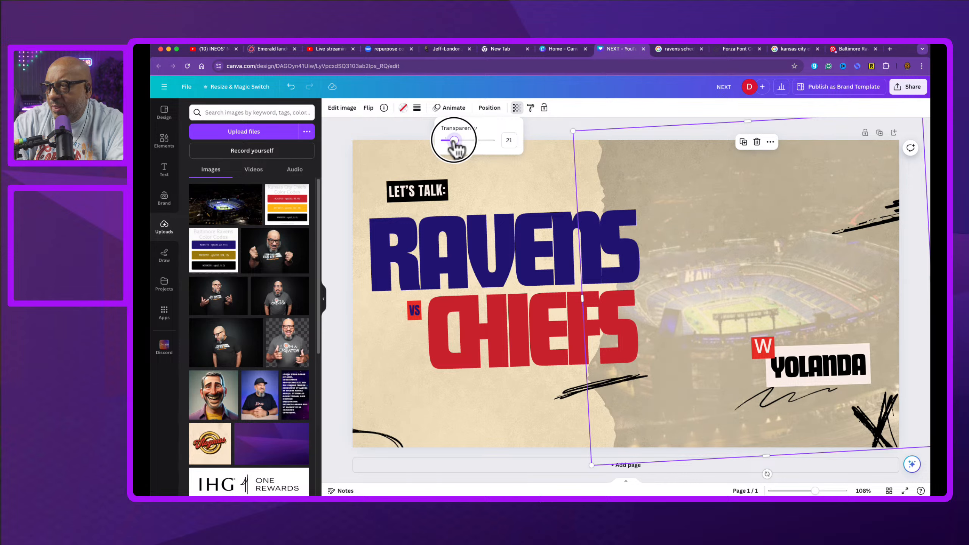
click(400, 129)
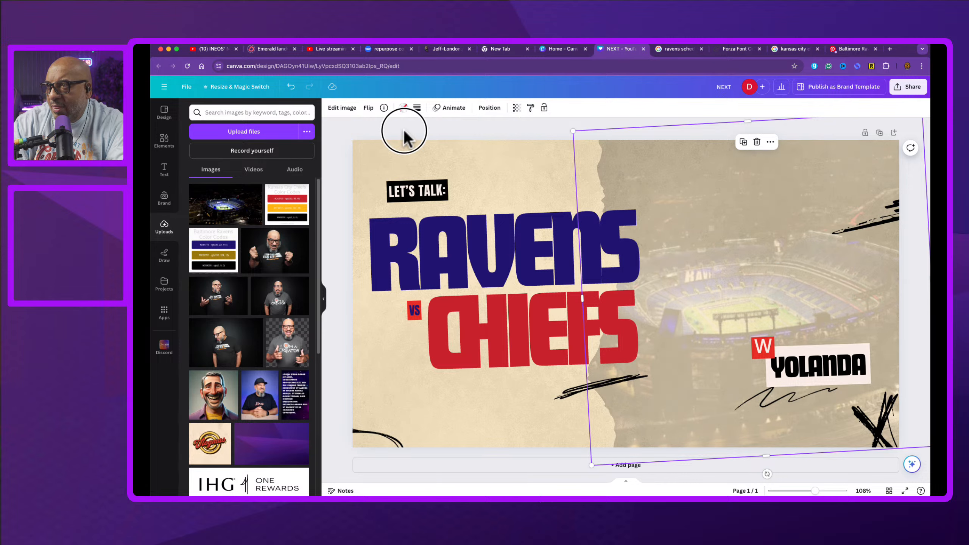
click(404, 130)
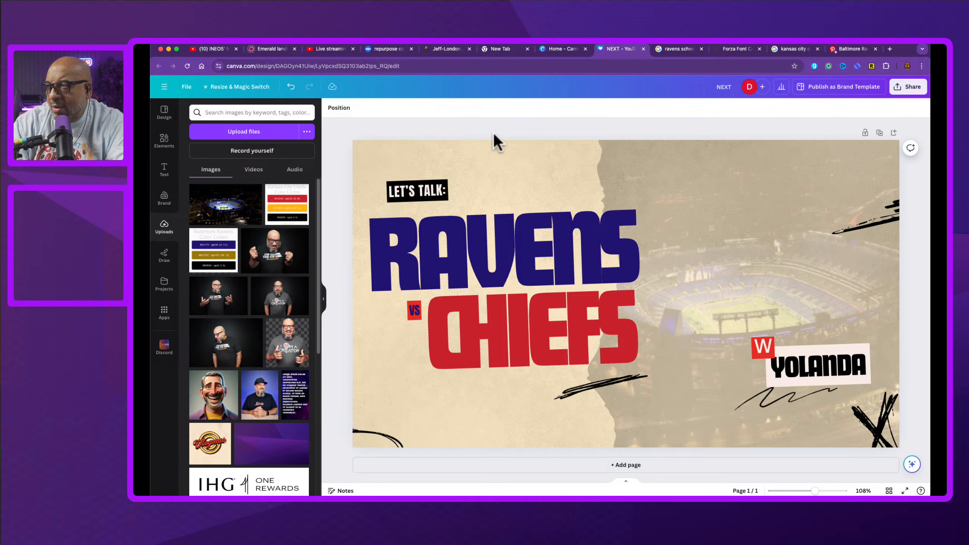
Step: Try recolouring the stadium photo frame with dark blue and no colour, then undo it
click(739, 222)
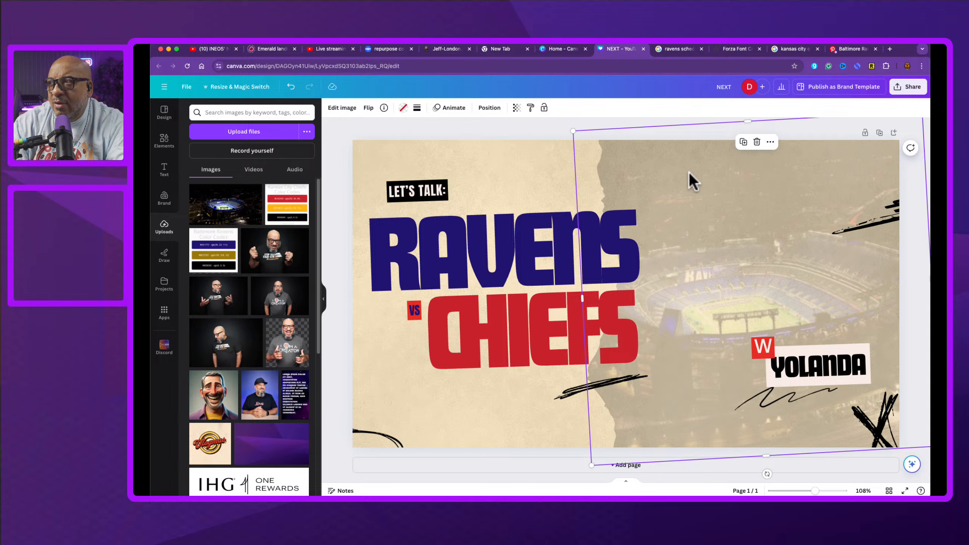
click(403, 109)
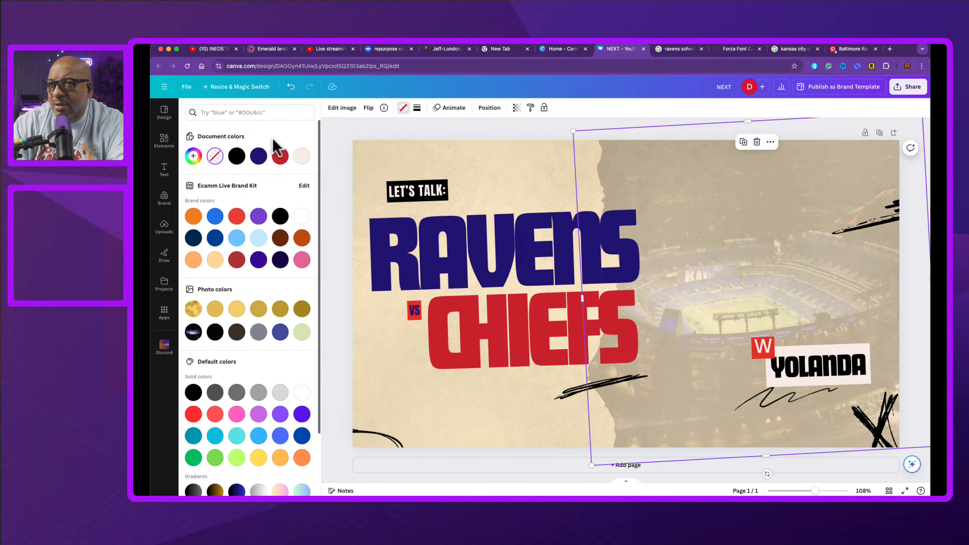
click(258, 161)
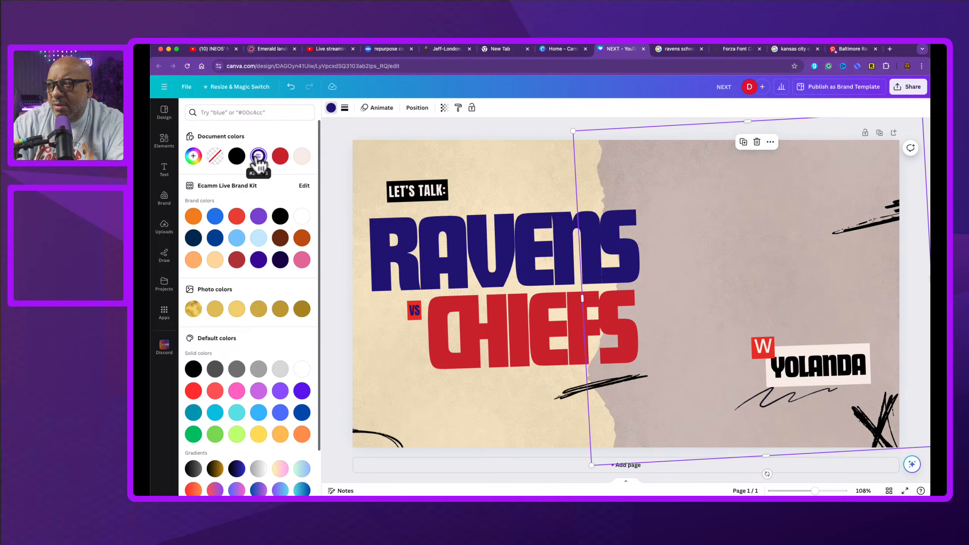
click(214, 158)
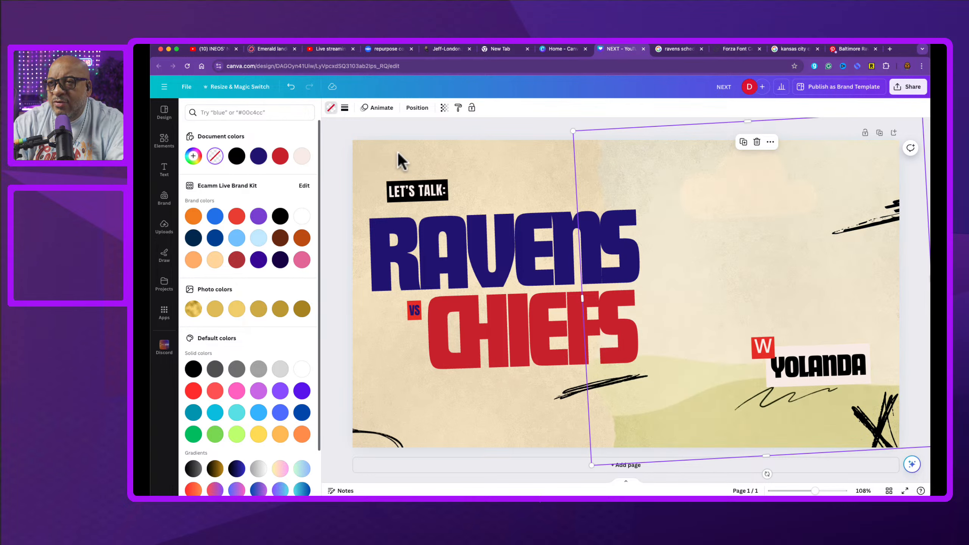
key(super+z)
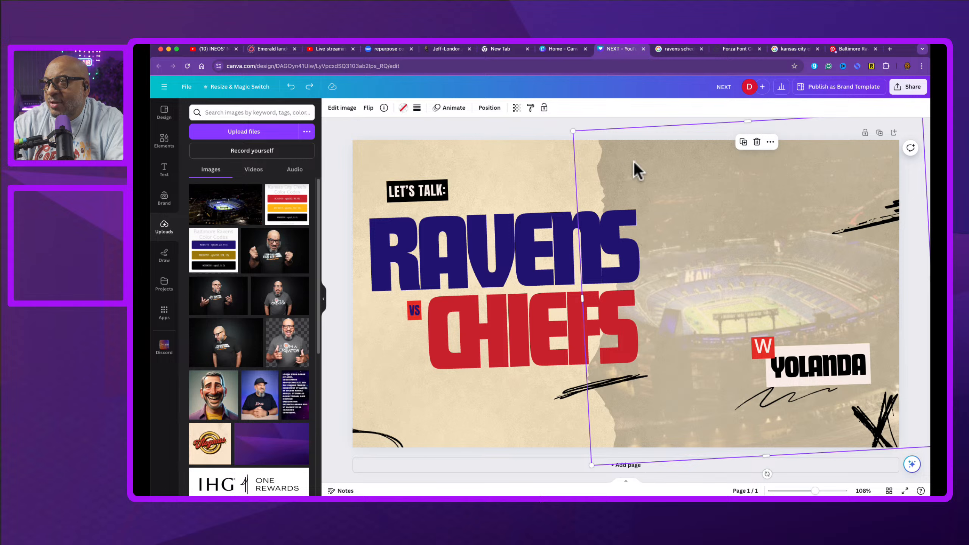
Step: Apply the Amethyst color-pop filter to the stadium photo
click(343, 108)
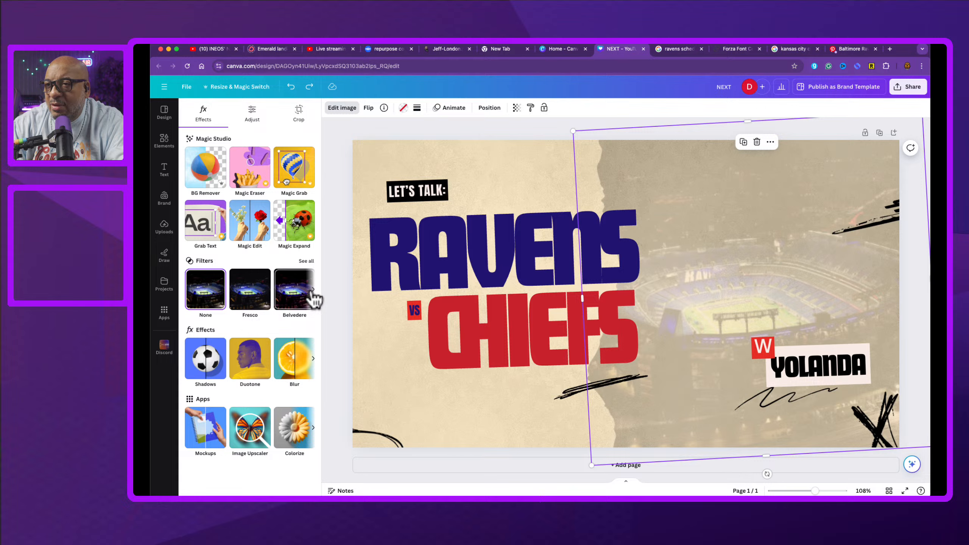
click(307, 260)
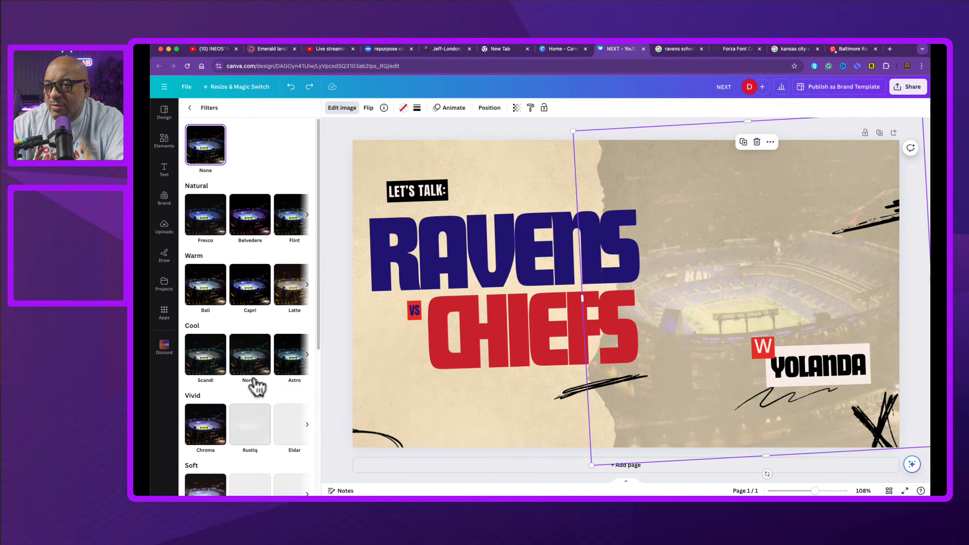
scroll(255, 386, down, 8)
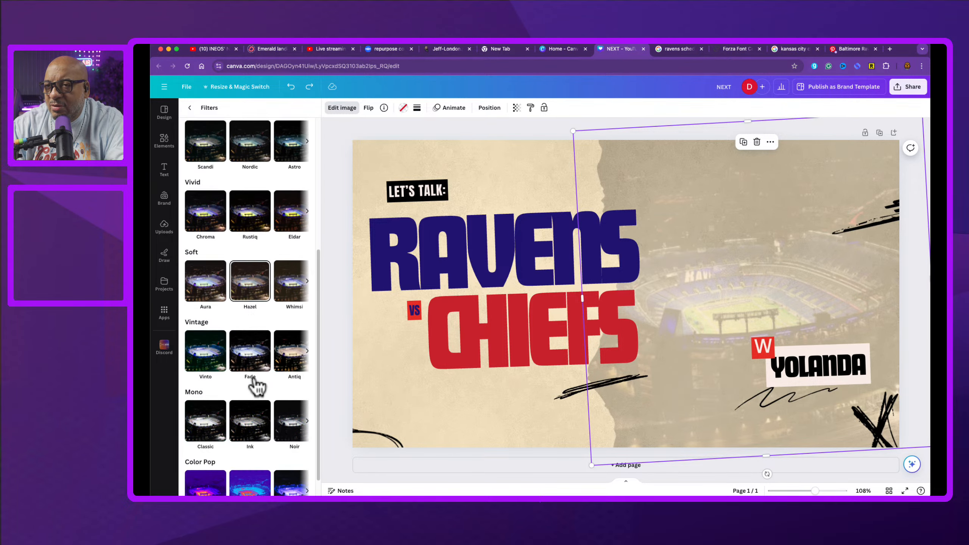
scroll(256, 385, down, 1)
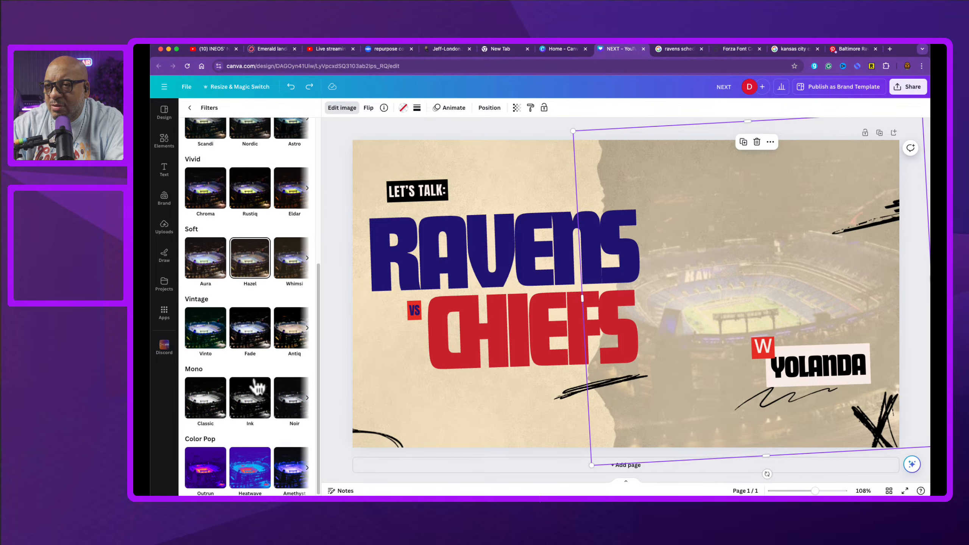
click(293, 332)
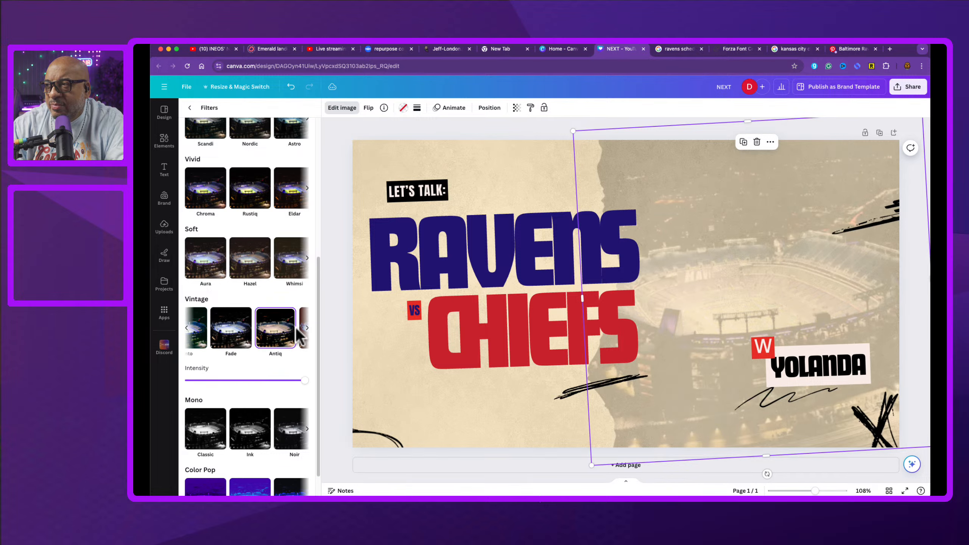
scroll(252, 361, down, 1)
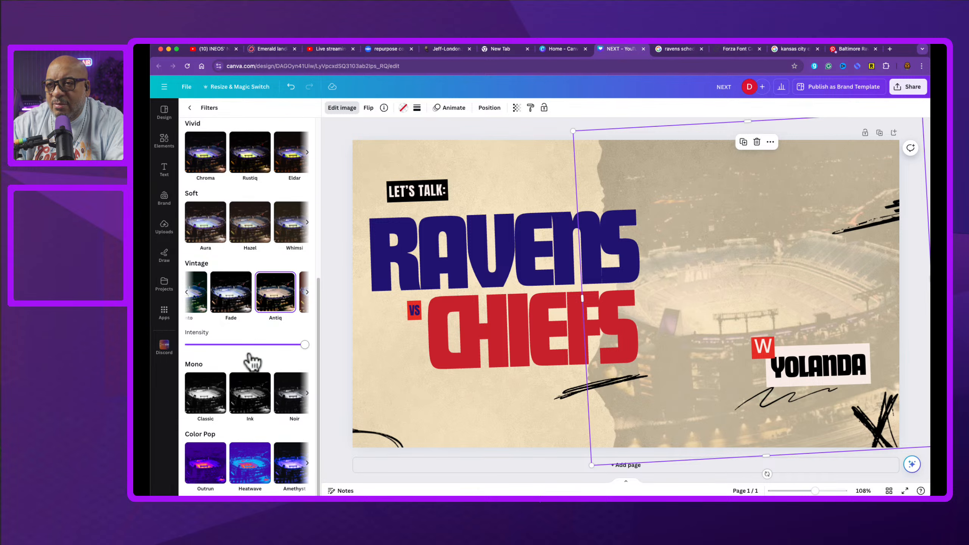
click(299, 465)
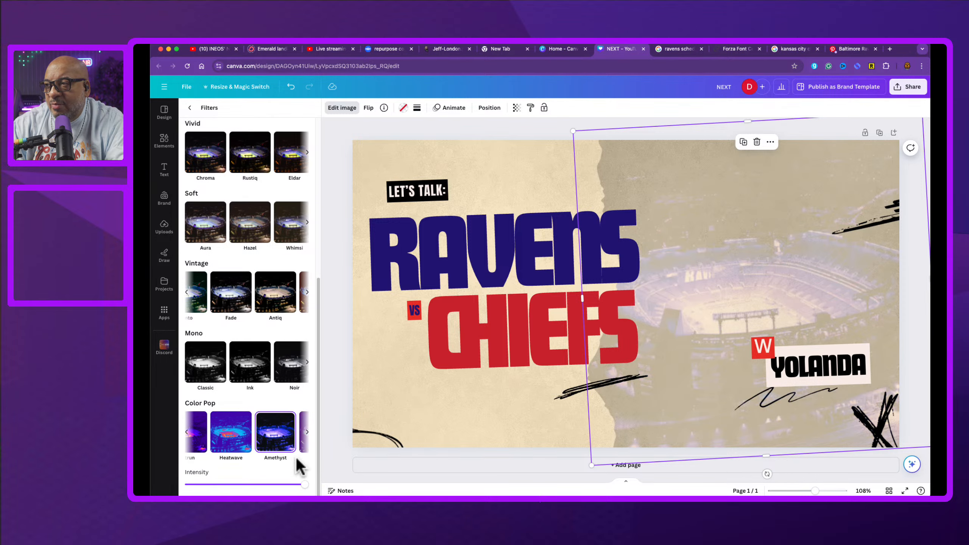
click(307, 432)
click(210, 440)
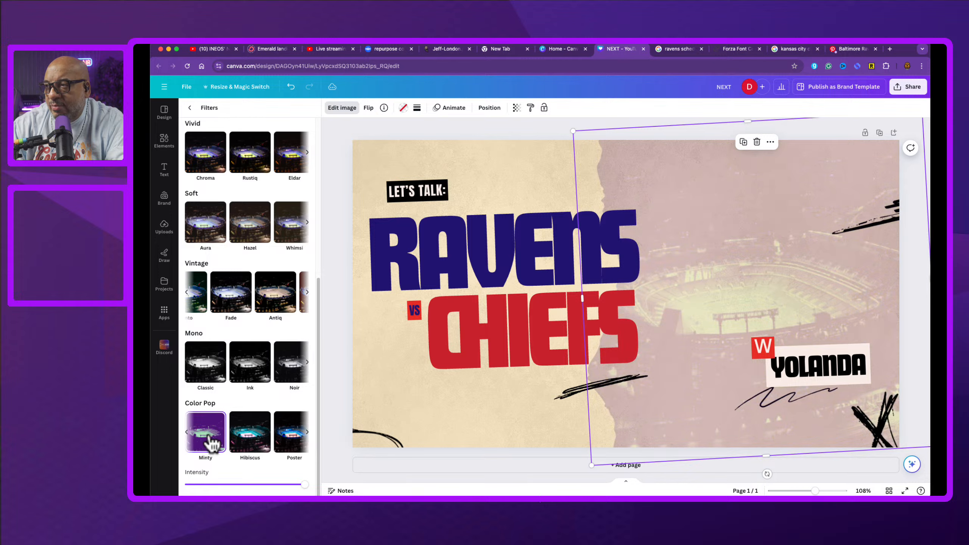
click(187, 433)
click(244, 439)
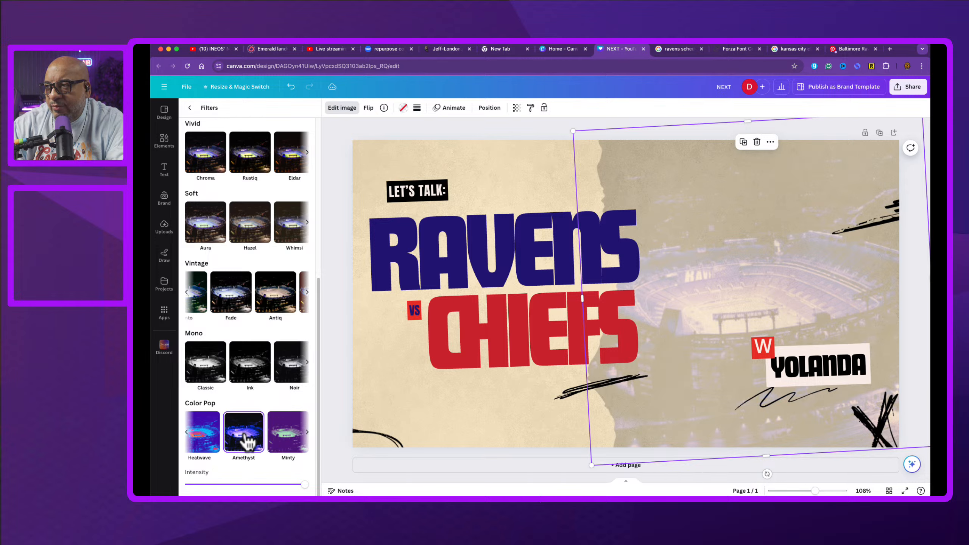
click(478, 131)
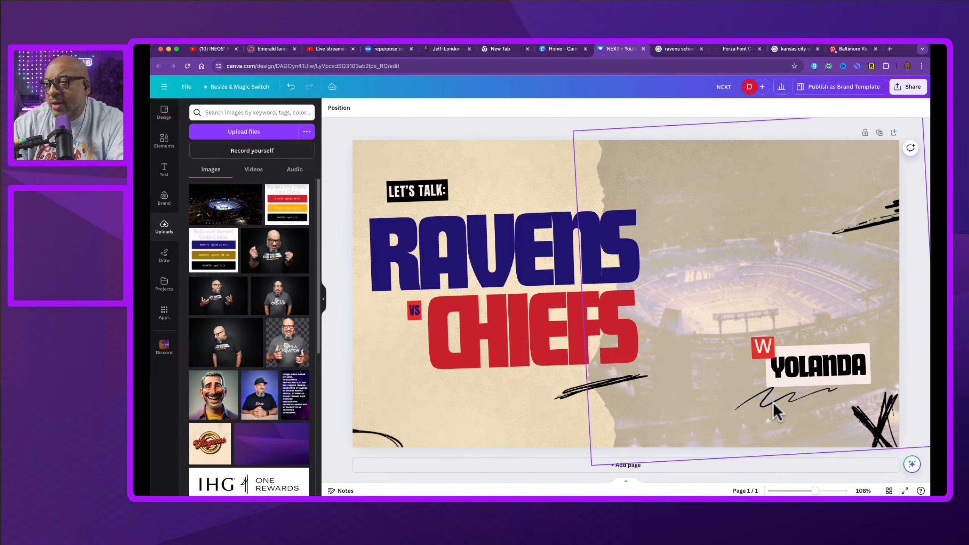
Step: Delete the scribble accents at the bottom left, the centre and the top right
click(394, 439)
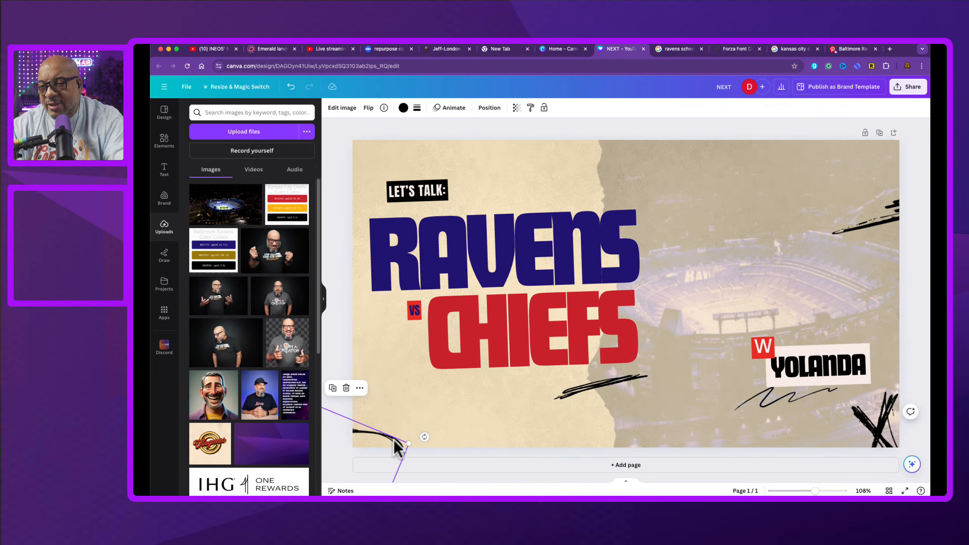
key(Delete)
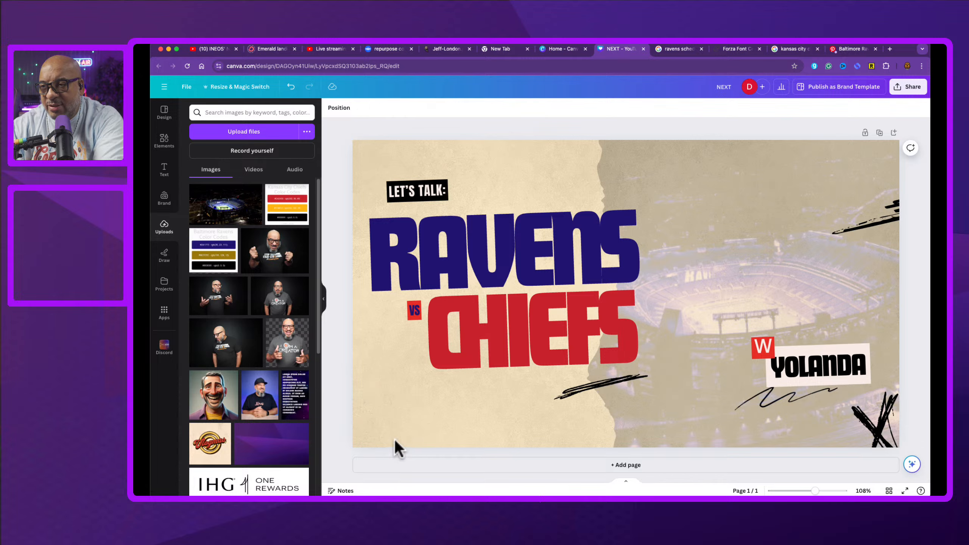
click(575, 391)
key(Delete)
click(878, 219)
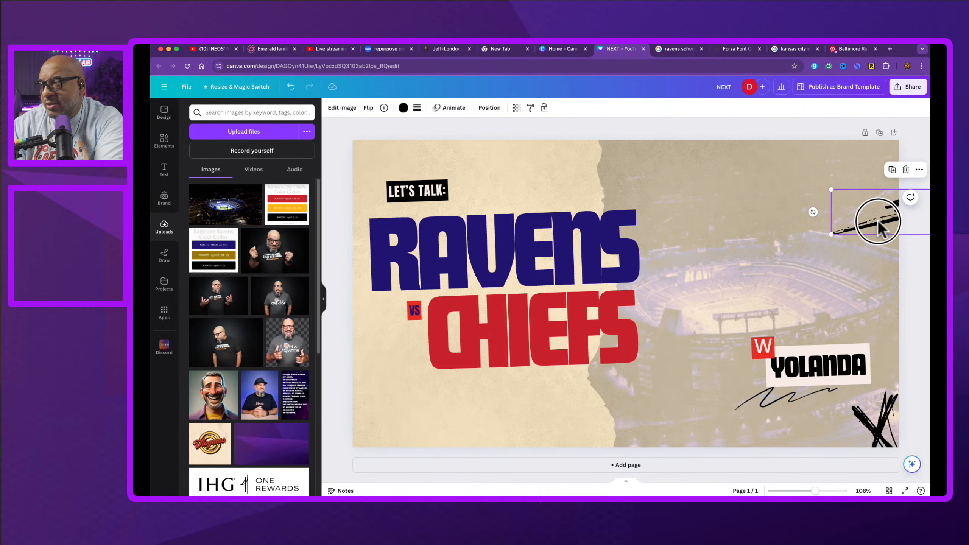
key(Delete)
Step: Move the X scribble from the bottom right to below the CHIEFS headline
drag(889, 443, 691, 411)
click(767, 405)
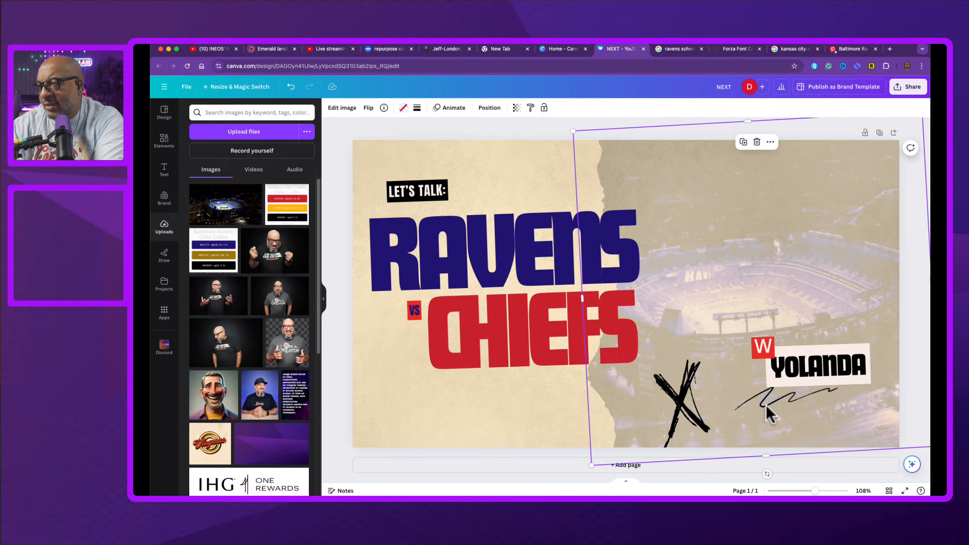
drag(699, 399, 502, 410)
click(780, 398)
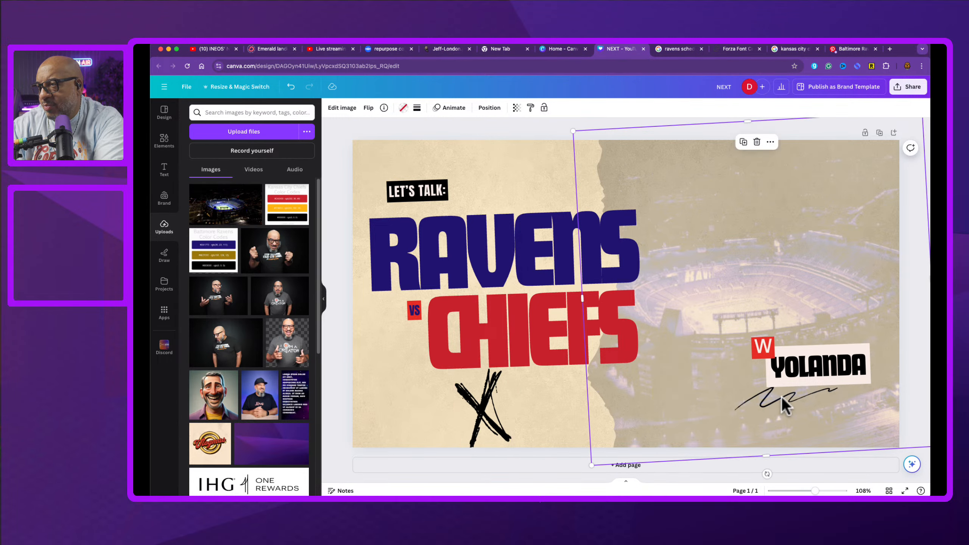
Step: Move the wavy scribble from beneath the YOLANDA tag to just under the LET'S TALK label
drag(817, 365, 820, 357)
click(801, 393)
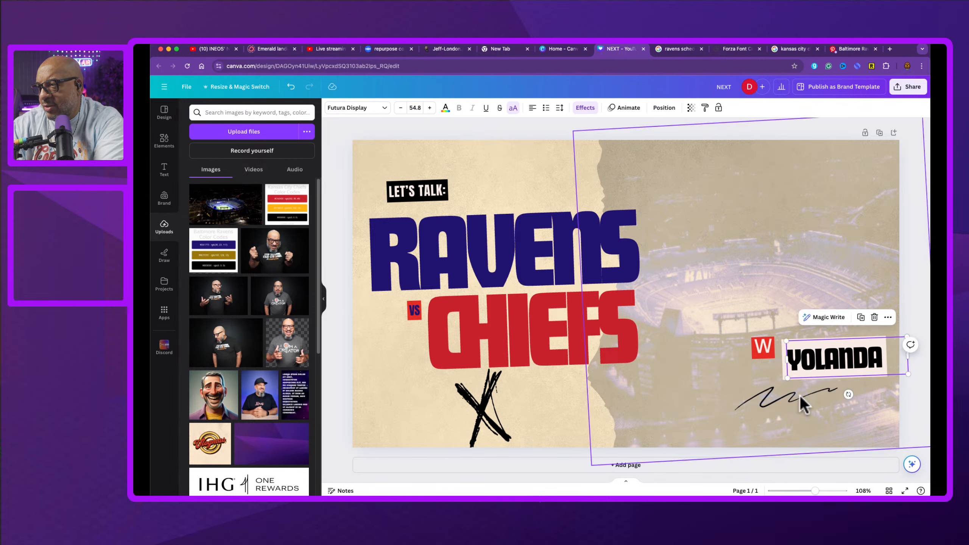
drag(650, 399, 776, 312)
click(784, 398)
drag(785, 397, 397, 407)
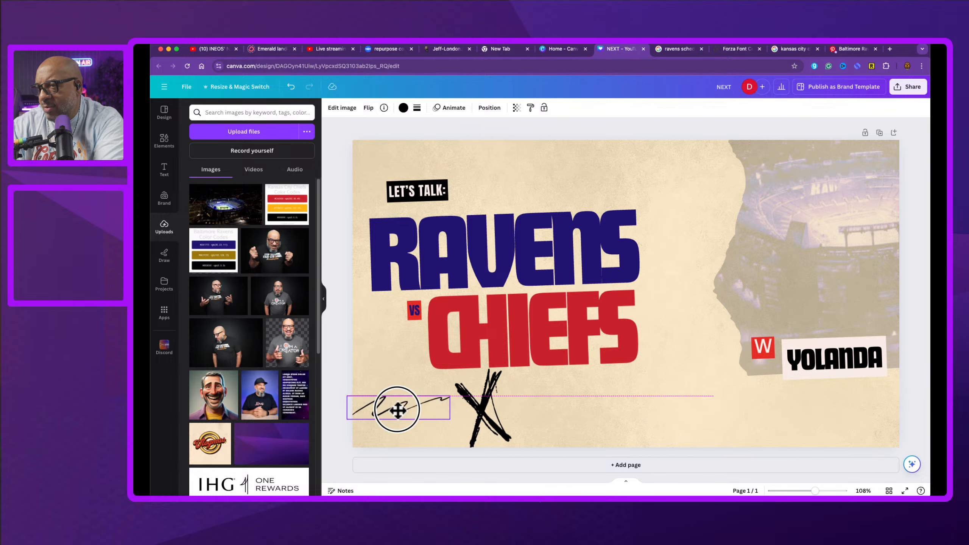
mouse_move(805, 318)
mouse_down()
mouse_move(690, 396)
mouse_move(651, 392)
mouse_up()
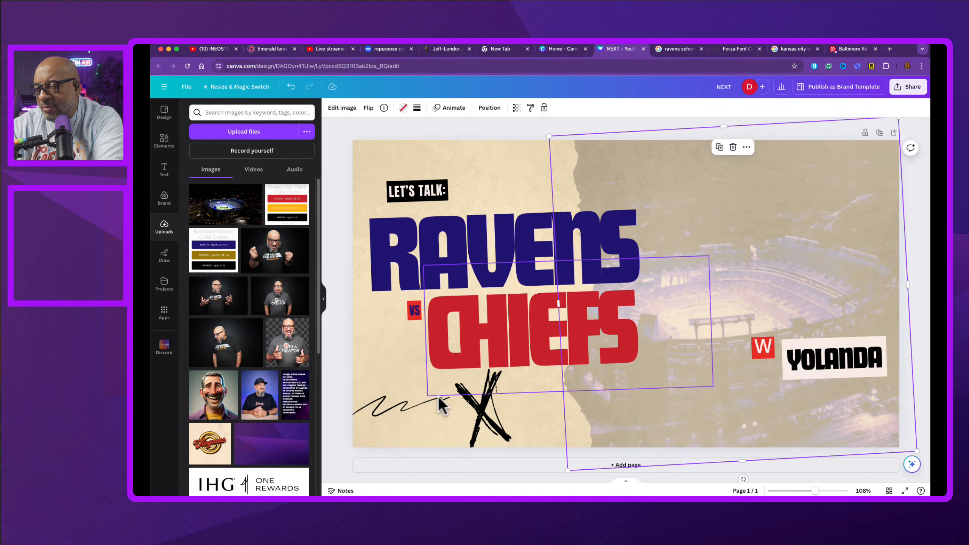
click(421, 405)
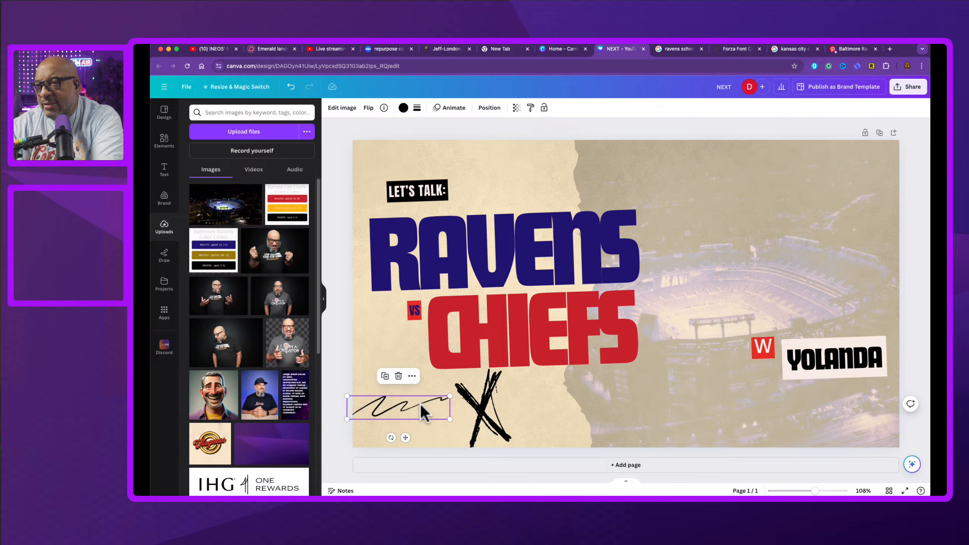
mouse_move(420, 404)
mouse_down()
mouse_move(463, 273)
mouse_move(456, 202)
mouse_move(441, 200)
mouse_up()
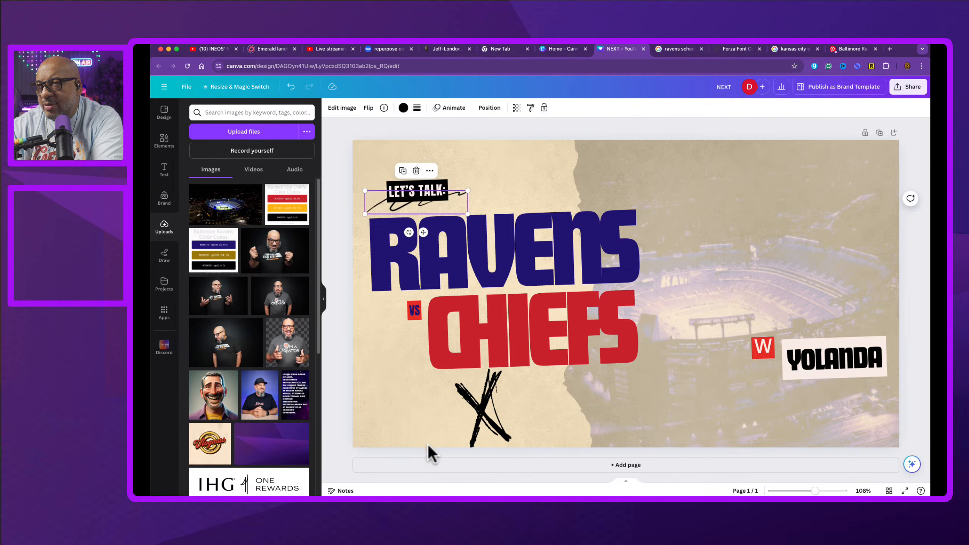
Step: Move the X scribble to the bottom left, below the VS label
click(410, 416)
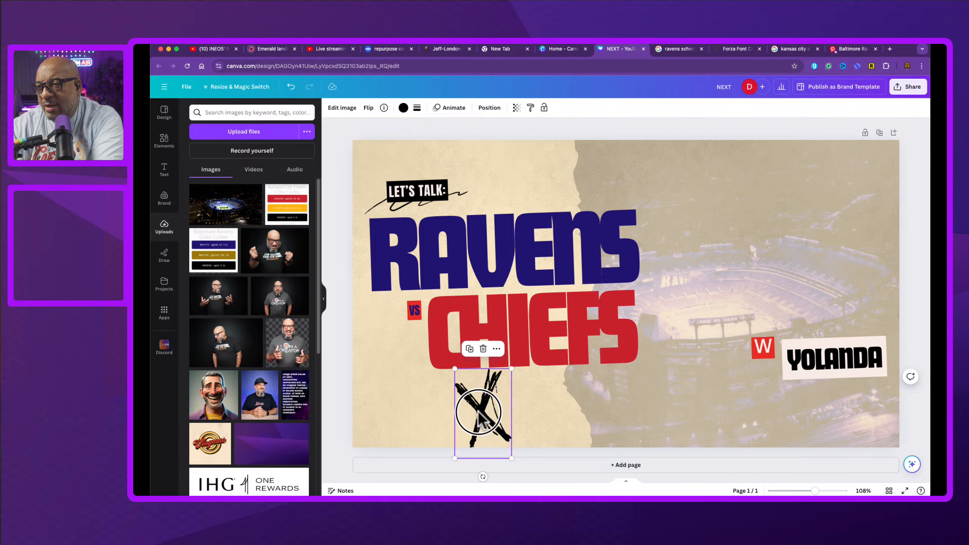
mouse_move(480, 416)
mouse_down()
mouse_move(419, 404)
mouse_move(395, 385)
mouse_up()
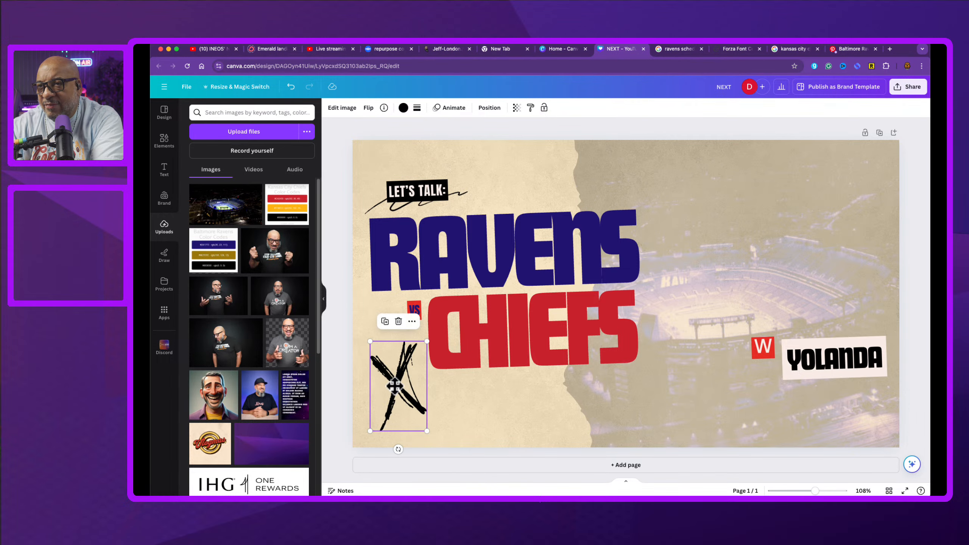
Step: Search the graphics for "x, o, football" and add a black brushed X graphic
click(171, 140)
click(252, 112)
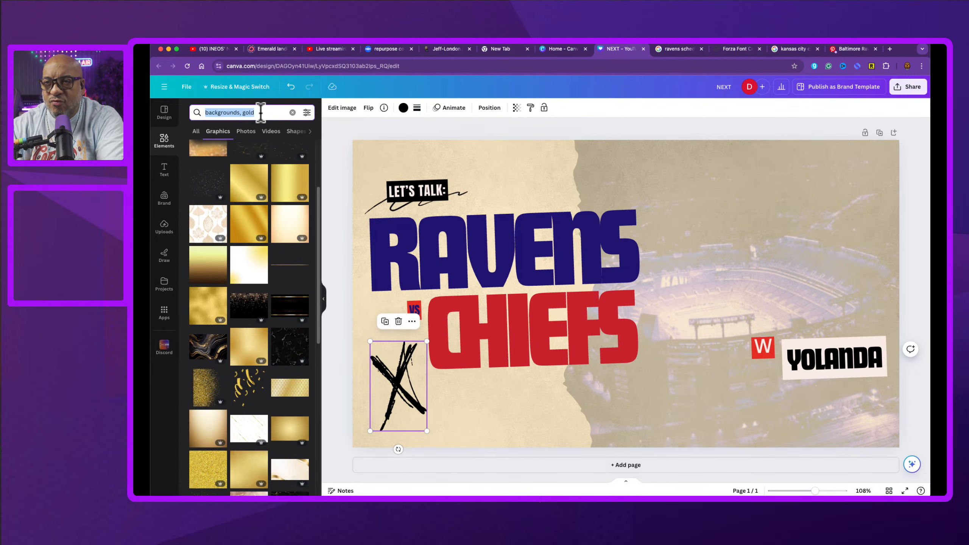
text(x, o)
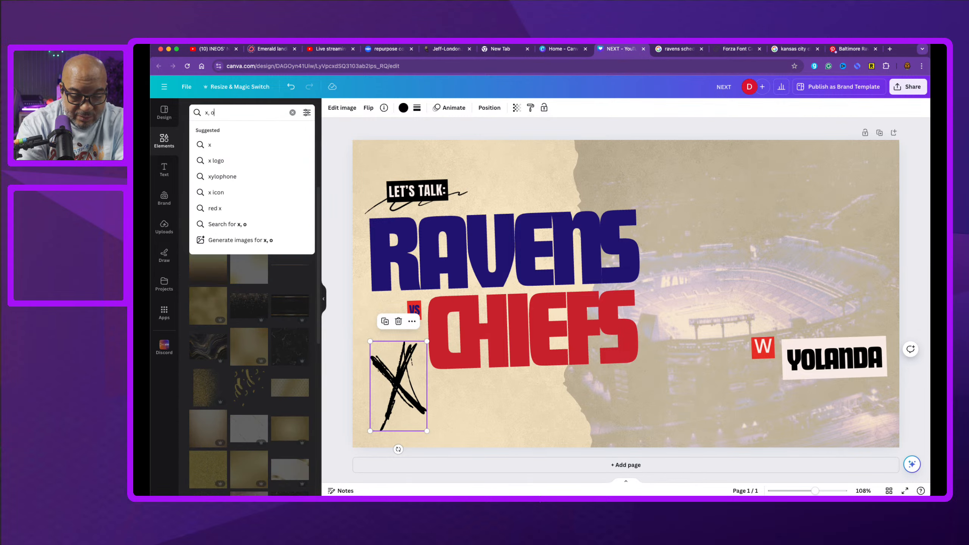
text(, football)
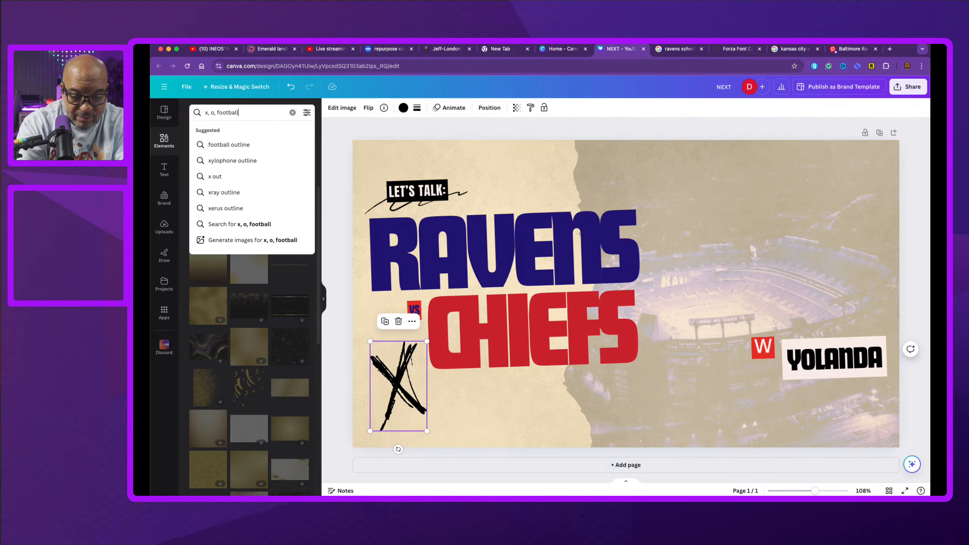
key(Return)
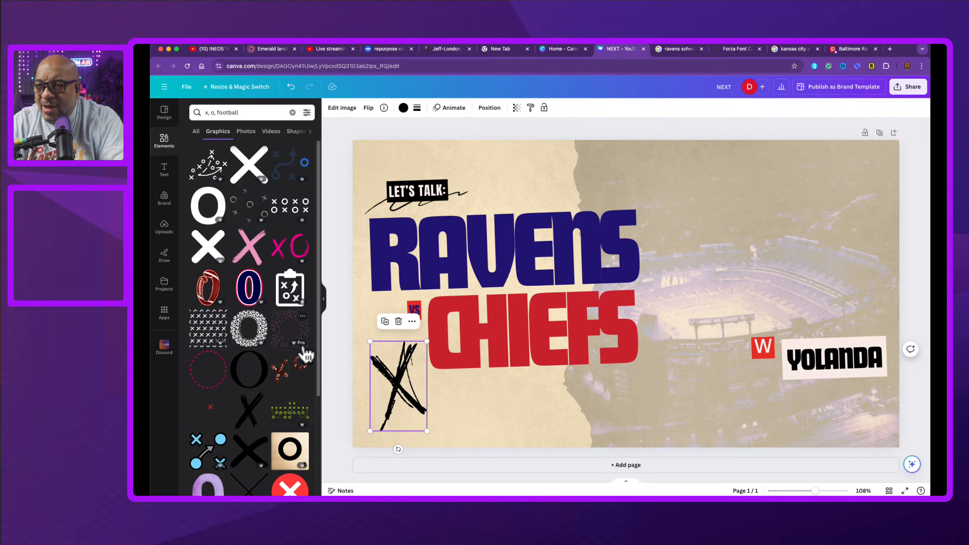
scroll(305, 355, down, 4)
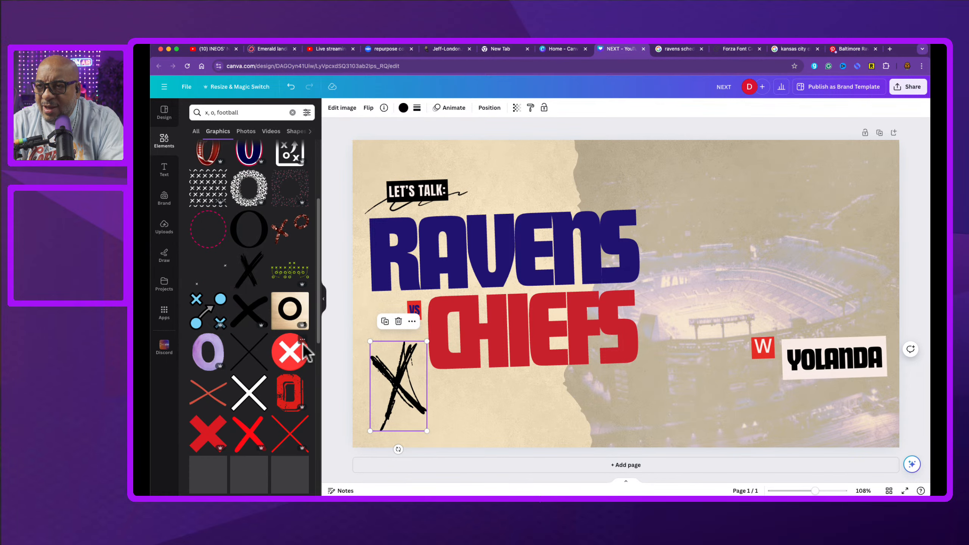
click(252, 273)
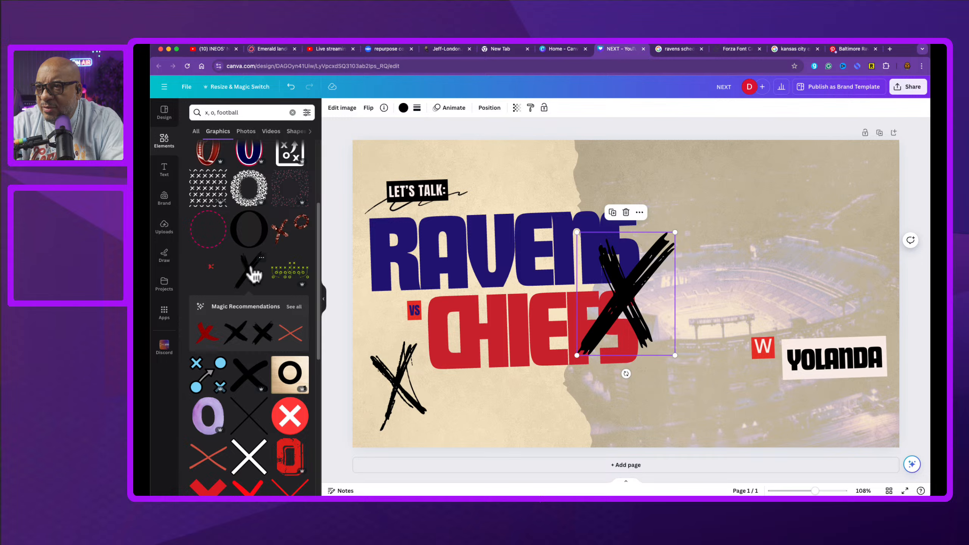
Step: Switch to the American football related search and add a flaming football graphic
scroll(260, 357, down, 10)
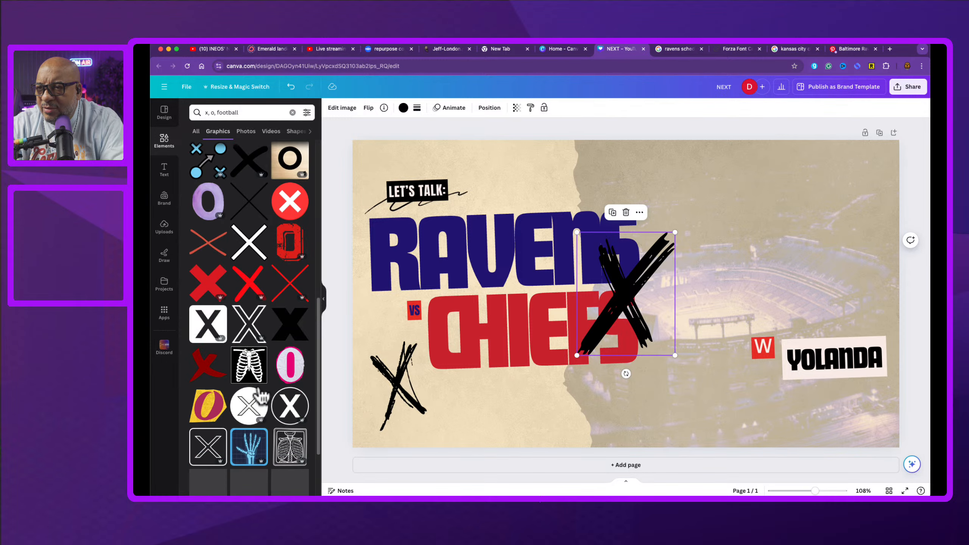
scroll(260, 395, down, 5)
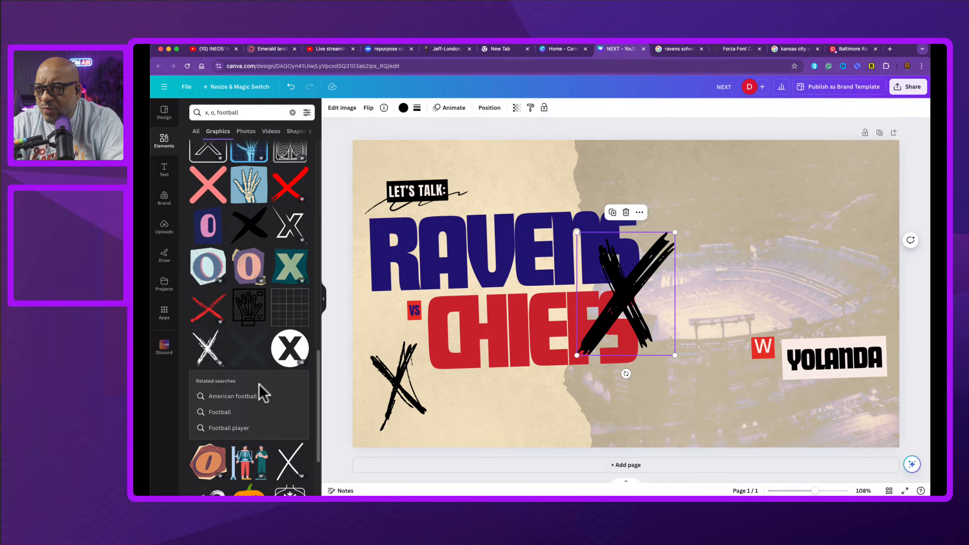
click(249, 397)
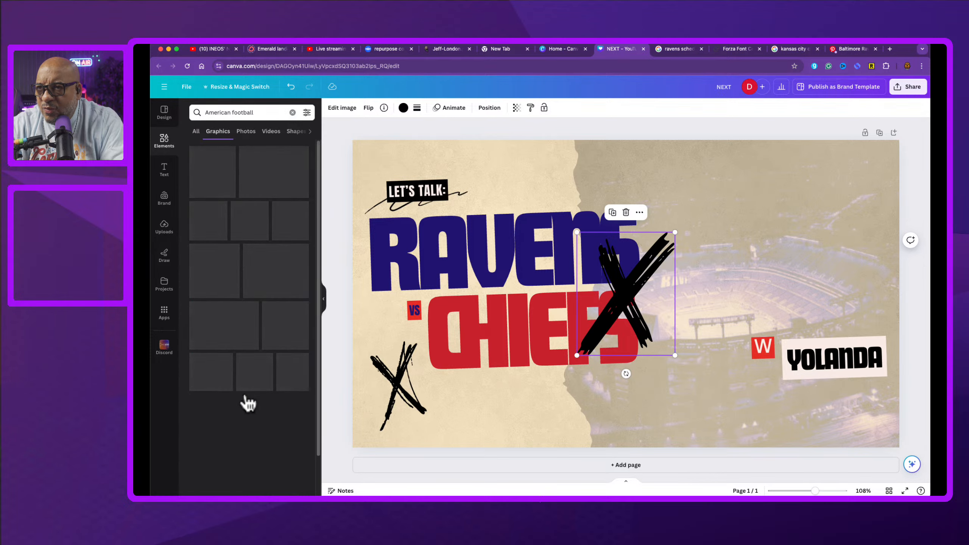
scroll(234, 359, down, 5)
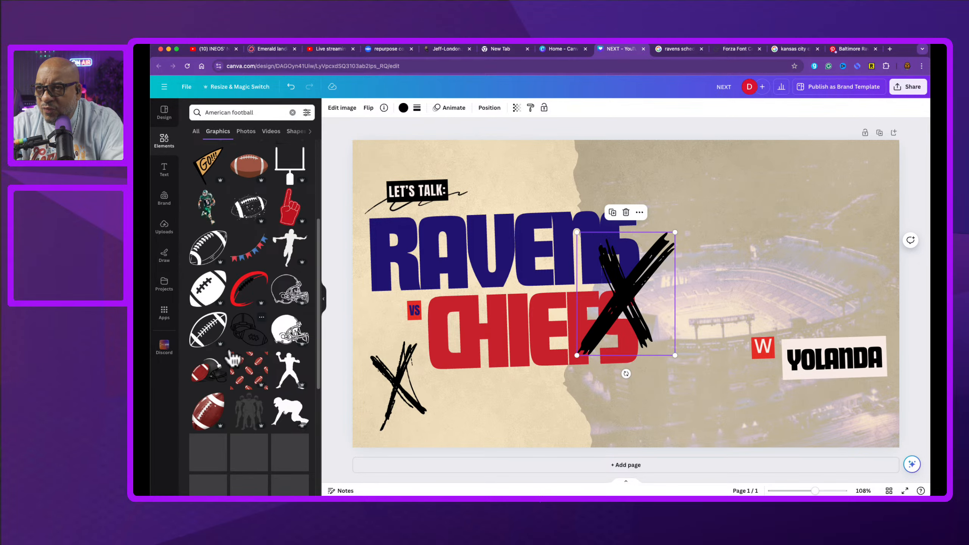
scroll(234, 359, down, 4)
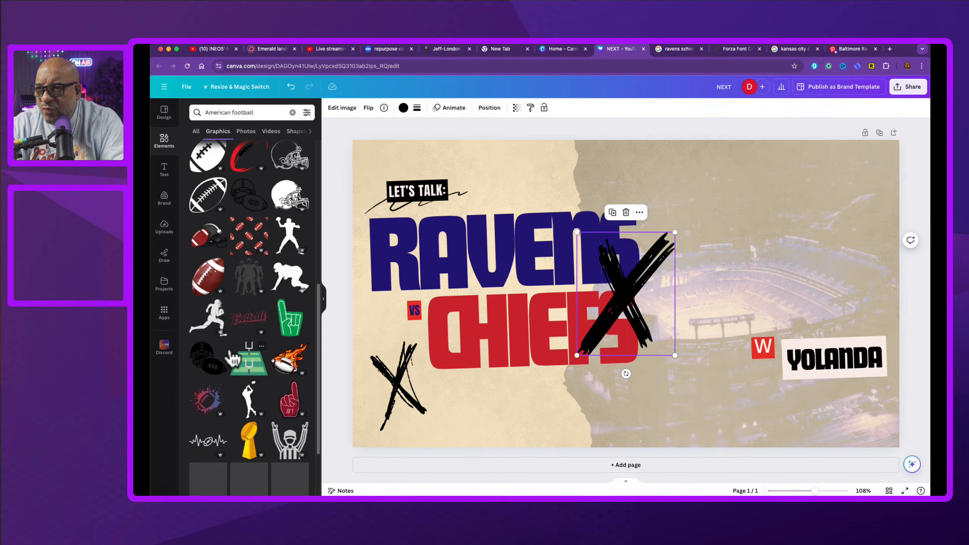
scroll(234, 359, down, 2)
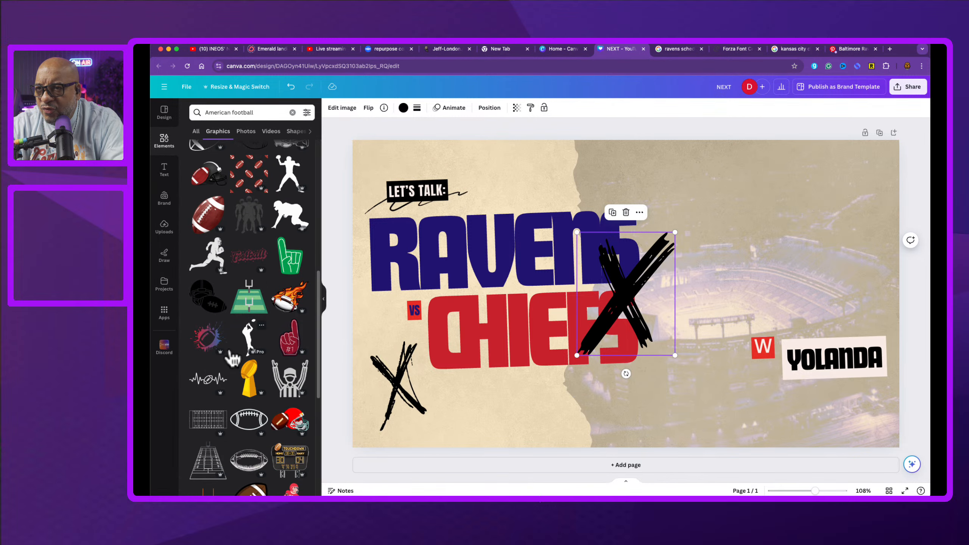
scroll(234, 359, down, 3)
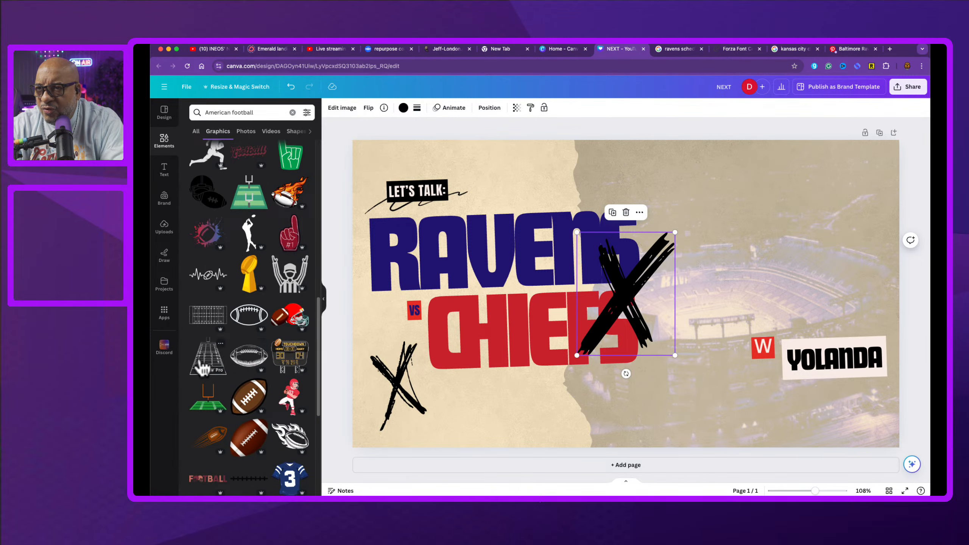
scroll(208, 365, down, 3)
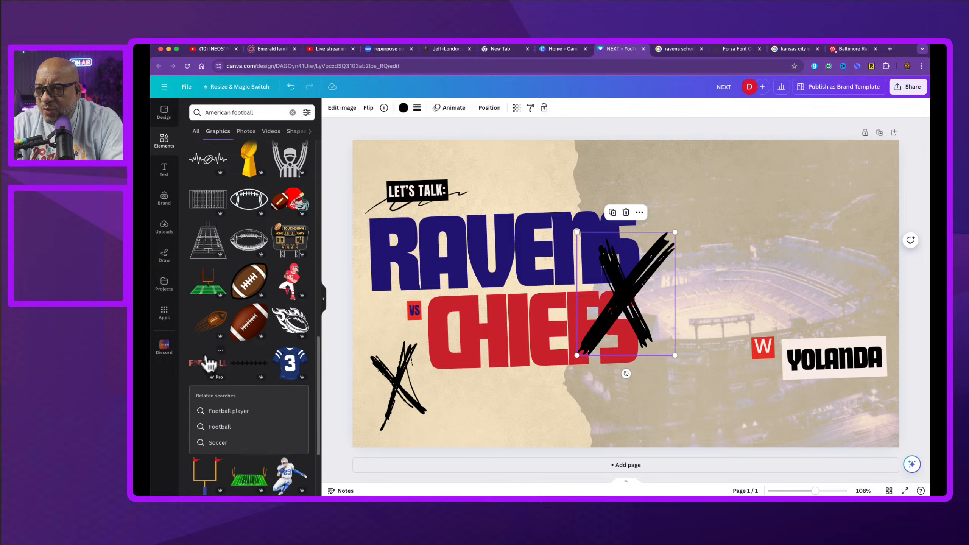
click(296, 336)
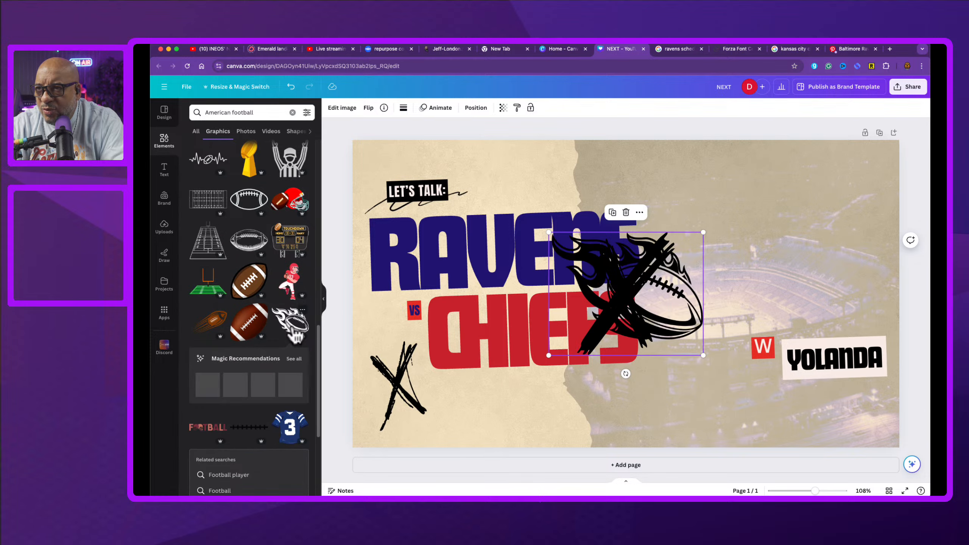
Step: Rotate, resize and position the flaming football just below the CHIEFS headline
drag(672, 336, 791, 284)
drag(746, 322, 789, 309)
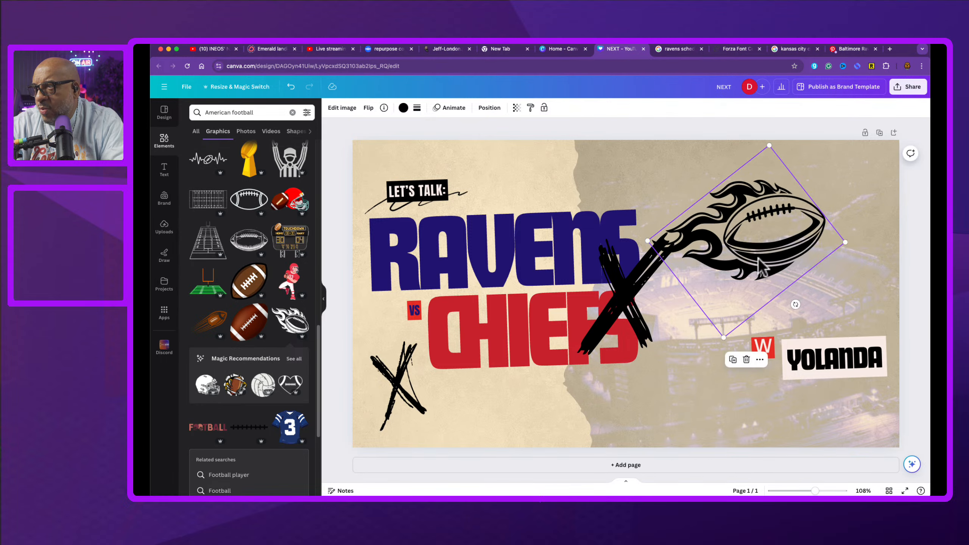
drag(761, 267, 629, 424)
drag(714, 407, 641, 414)
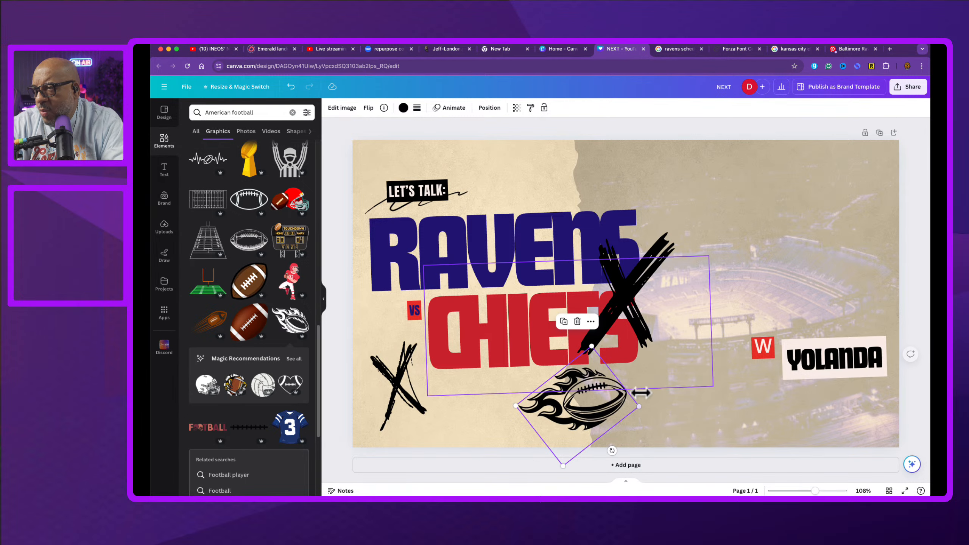
Step: Delete the added black X graphic and the X scribble at the bottom left
click(628, 289)
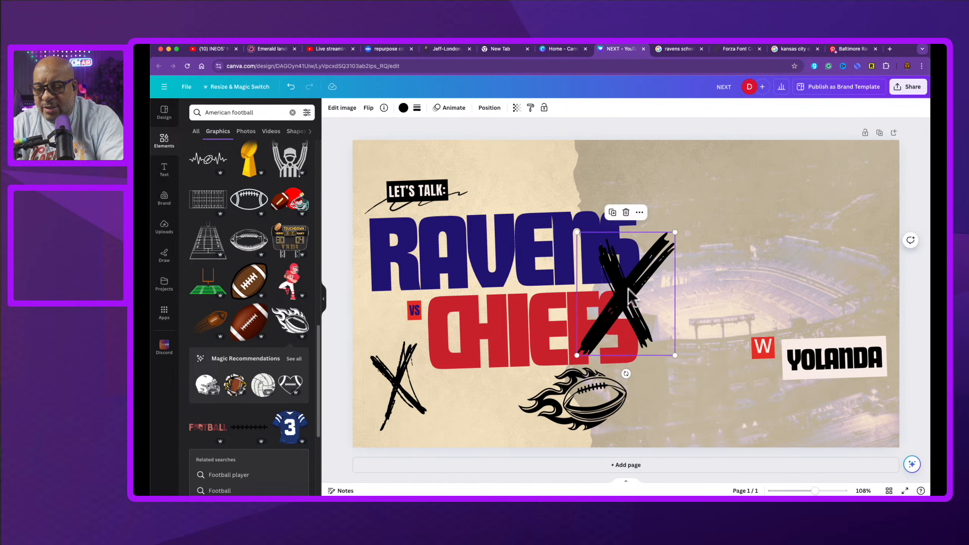
key(Delete)
click(397, 386)
key(Delete)
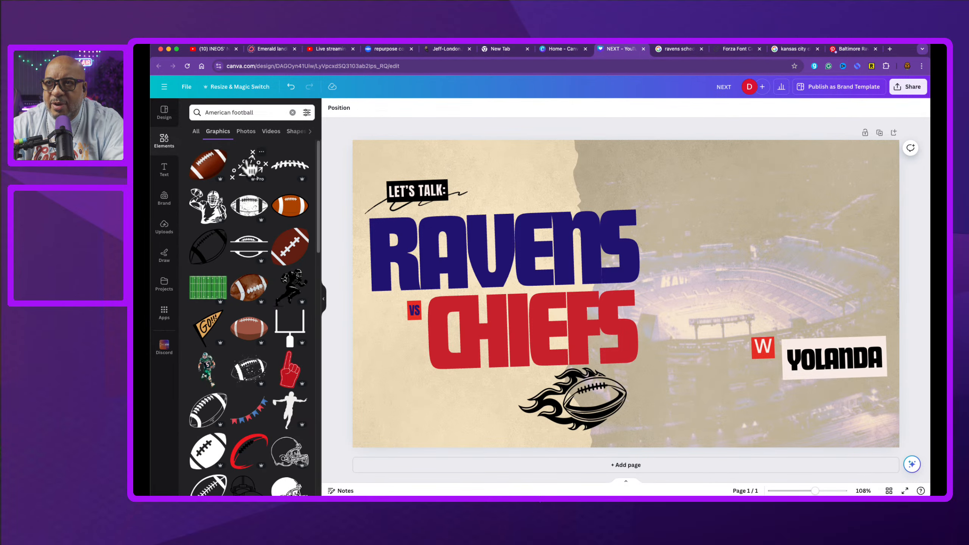
Step: Add a football play-diagram graphic with transparency 24 in the canvas's bottom-left corner
click(250, 168)
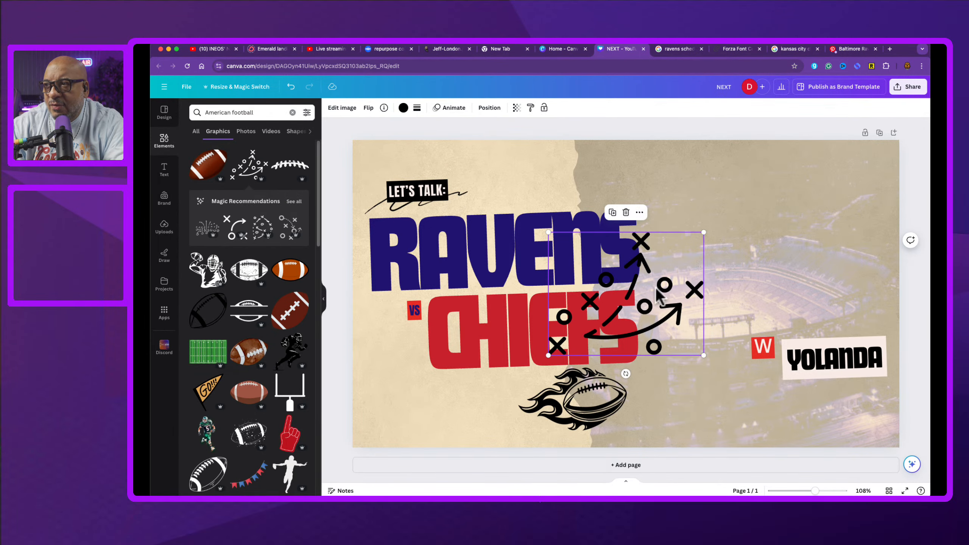
drag(634, 294, 717, 380)
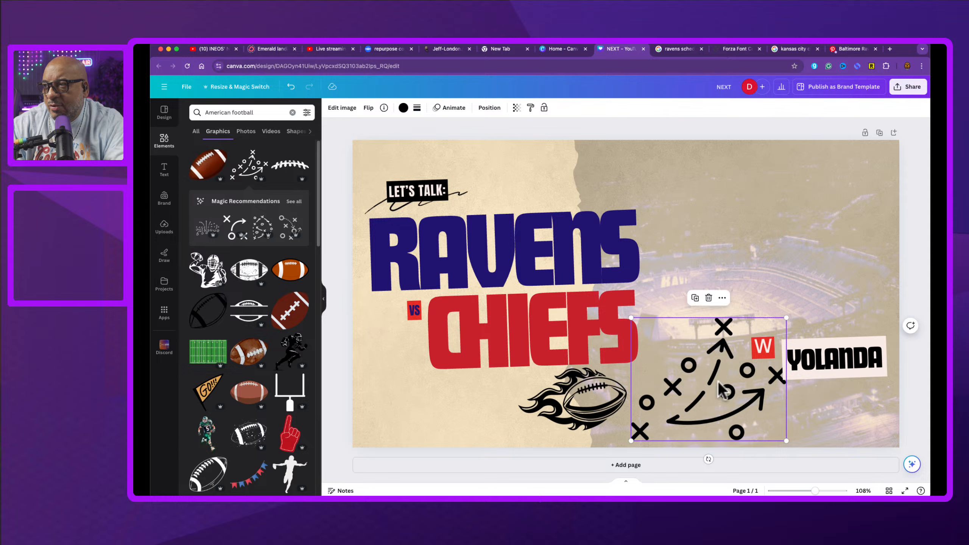
click(517, 108)
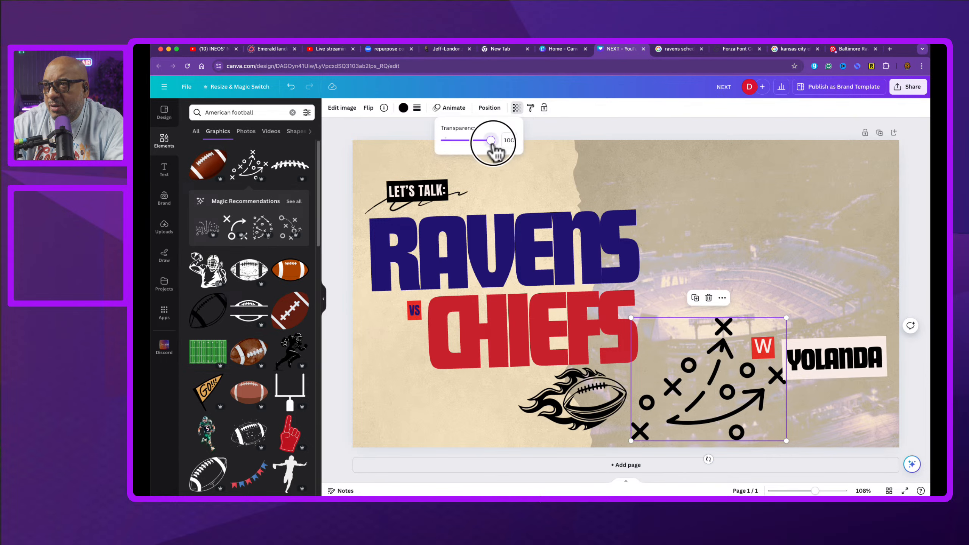
drag(491, 141, 456, 141)
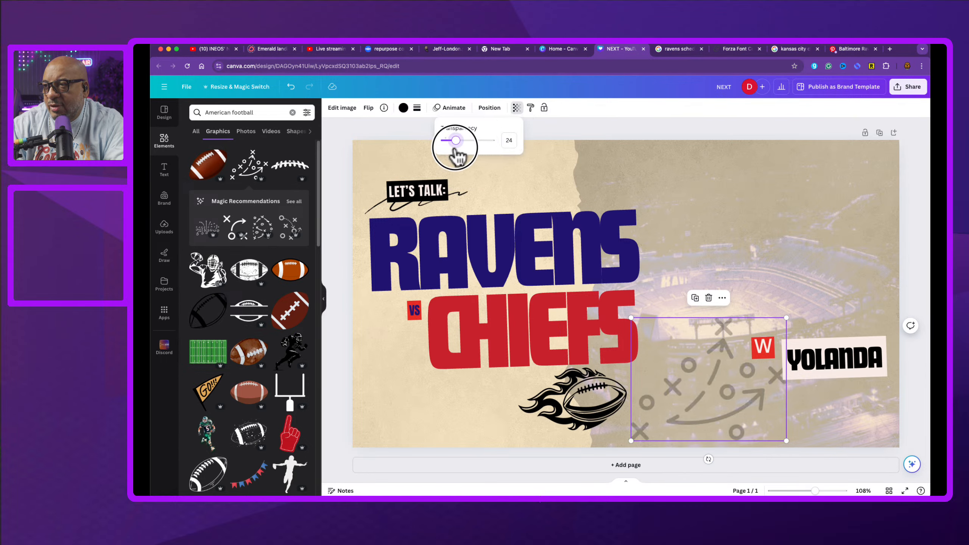
drag(706, 394, 408, 415)
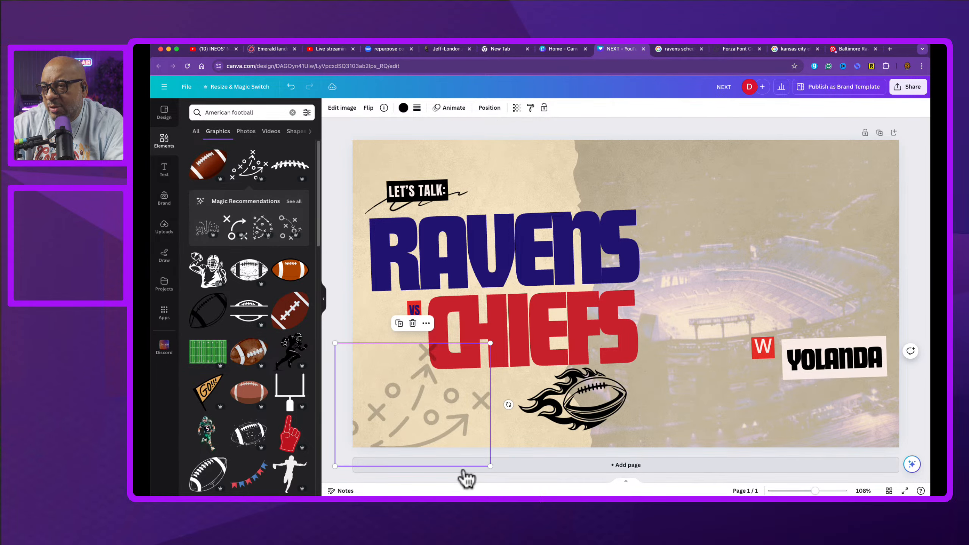
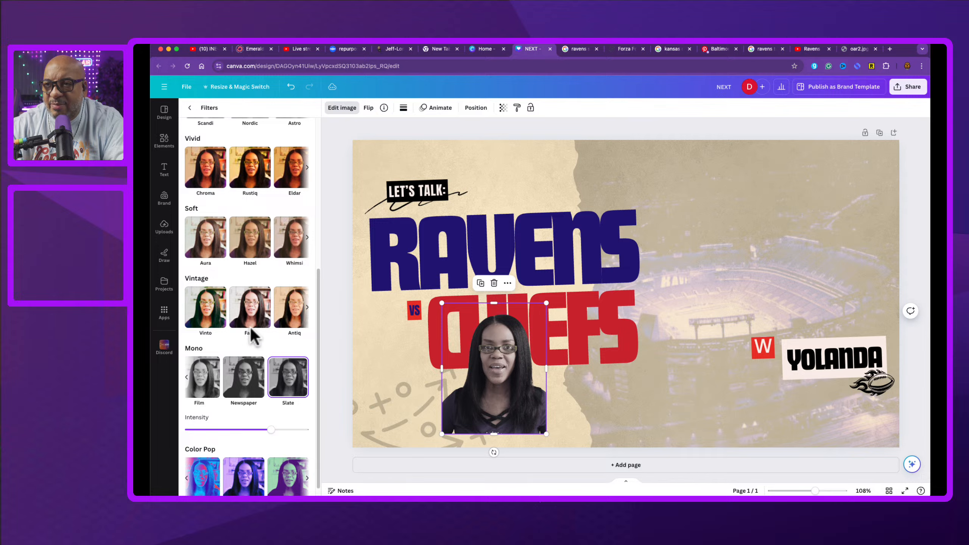
Step: Apply the Violet duotone effect to the person photo and set its intensity to 65
scroll(252, 336, up, 5)
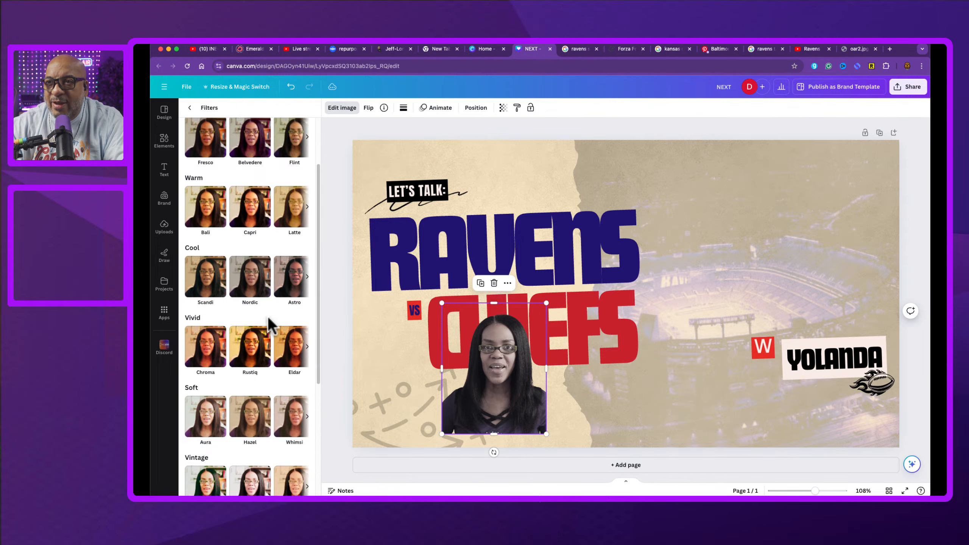
scroll(270, 324, up, 2)
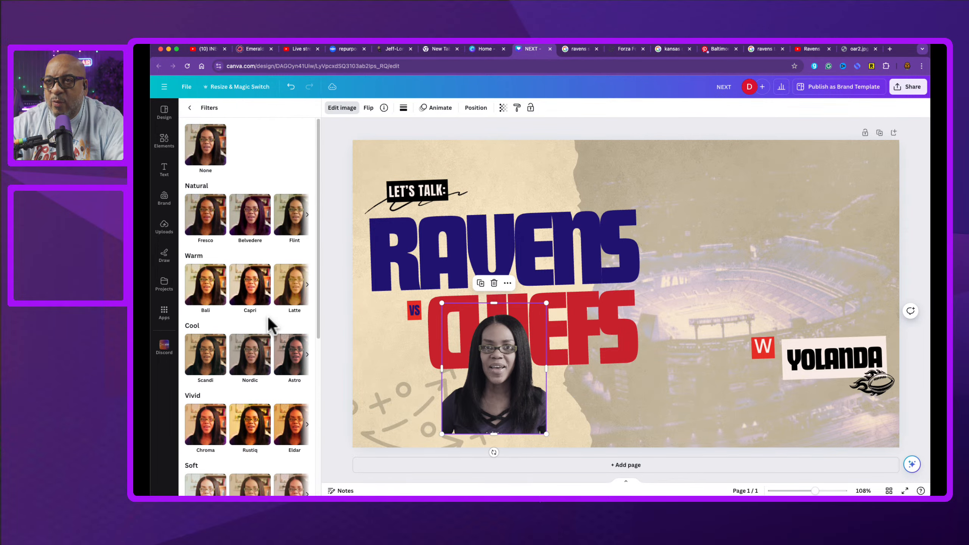
click(190, 108)
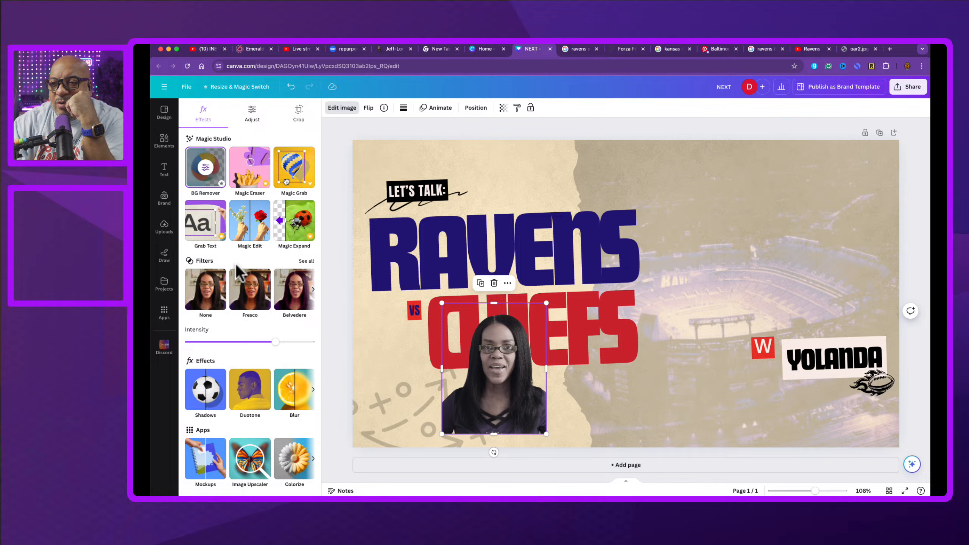
click(264, 378)
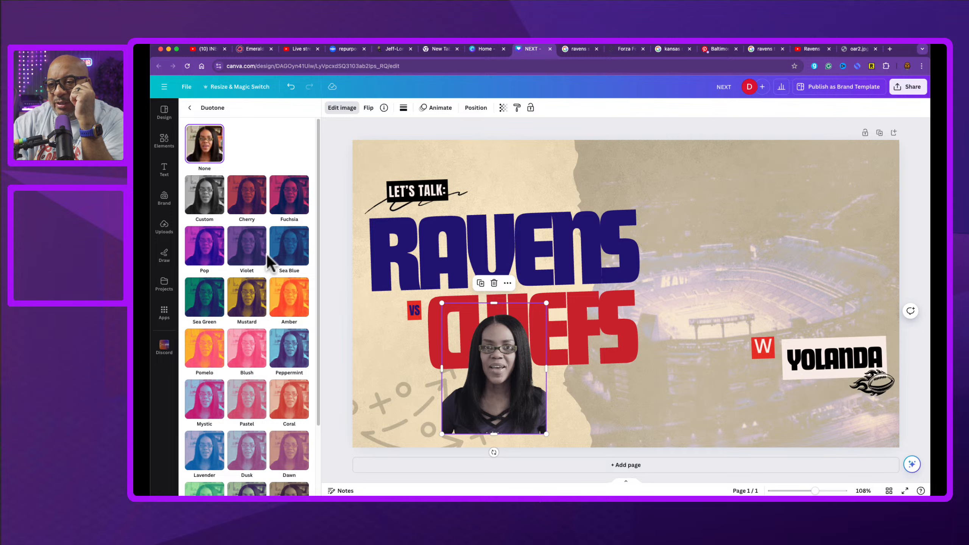
click(296, 459)
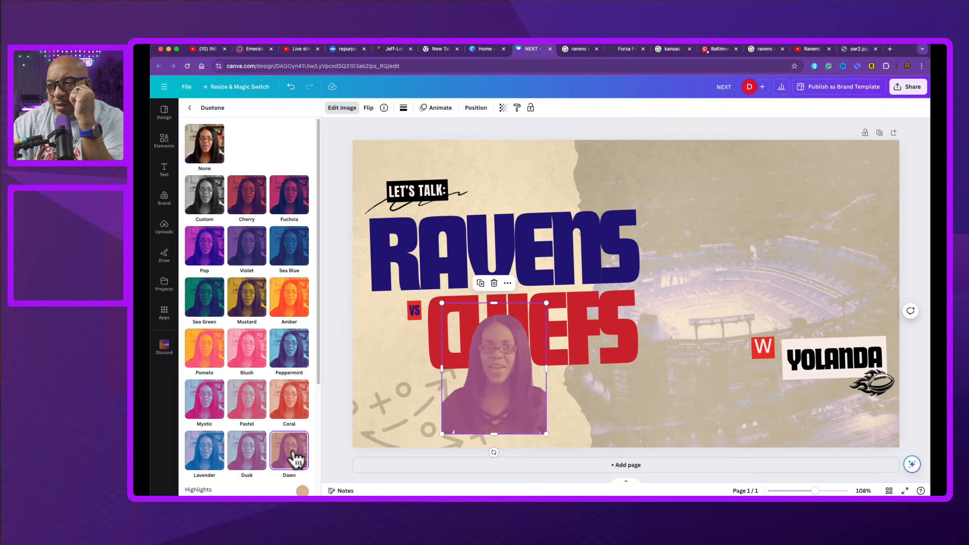
click(214, 456)
click(247, 457)
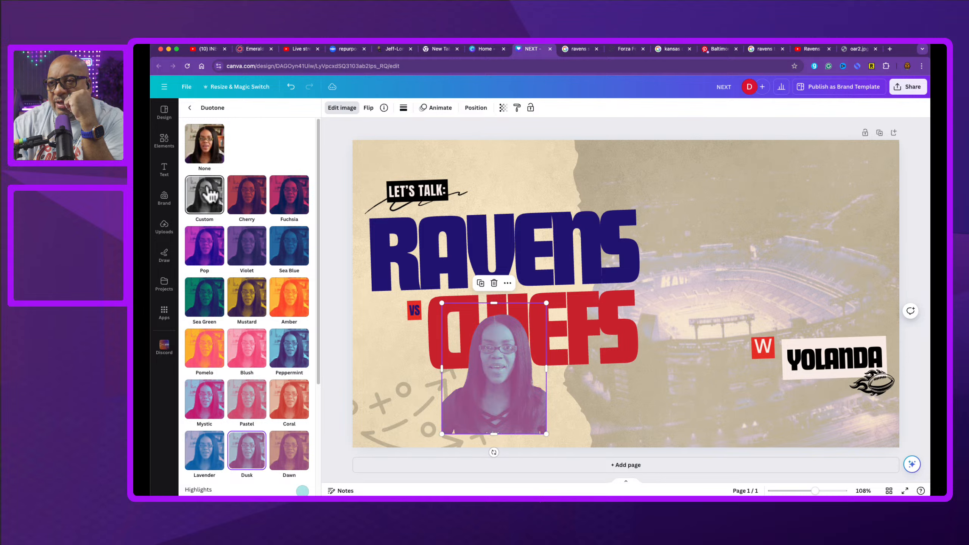
click(247, 250)
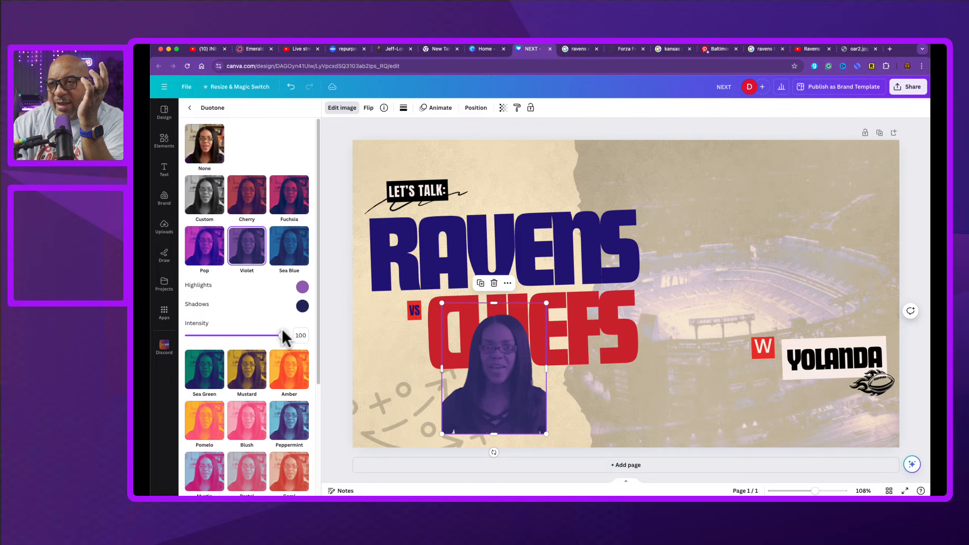
drag(283, 331, 249, 336)
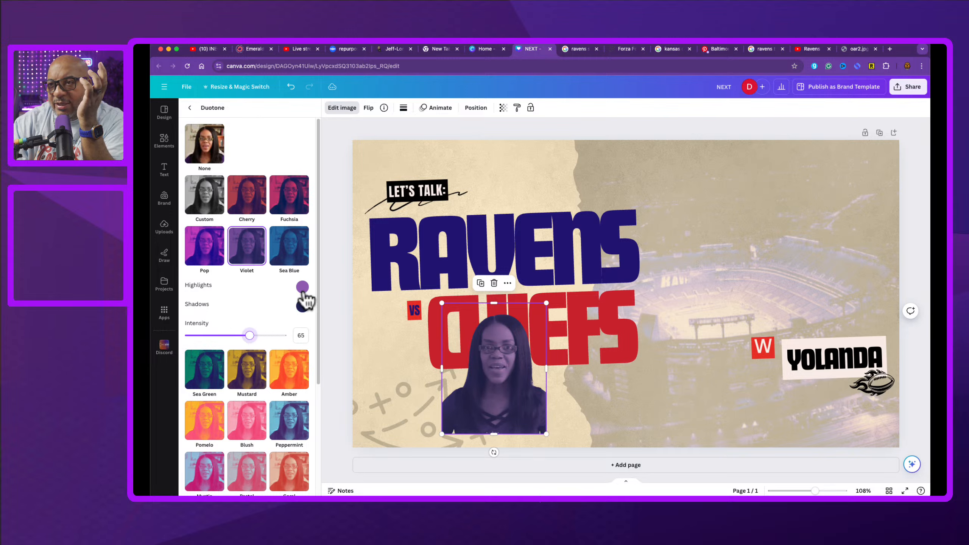
Step: Set the duotone highlights to #EDDCBB and shadows to #241773, sampling the beige background and the RAVENS headline
click(302, 287)
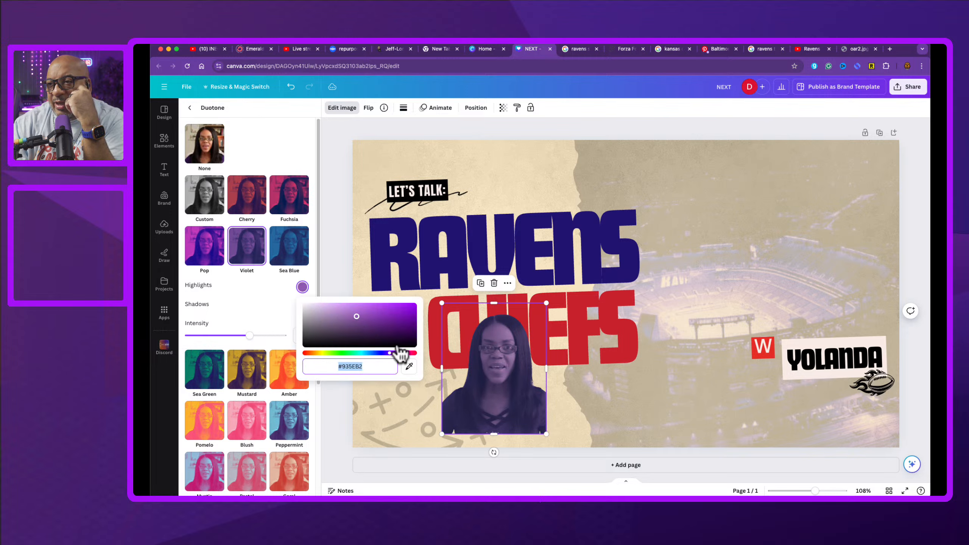
click(409, 367)
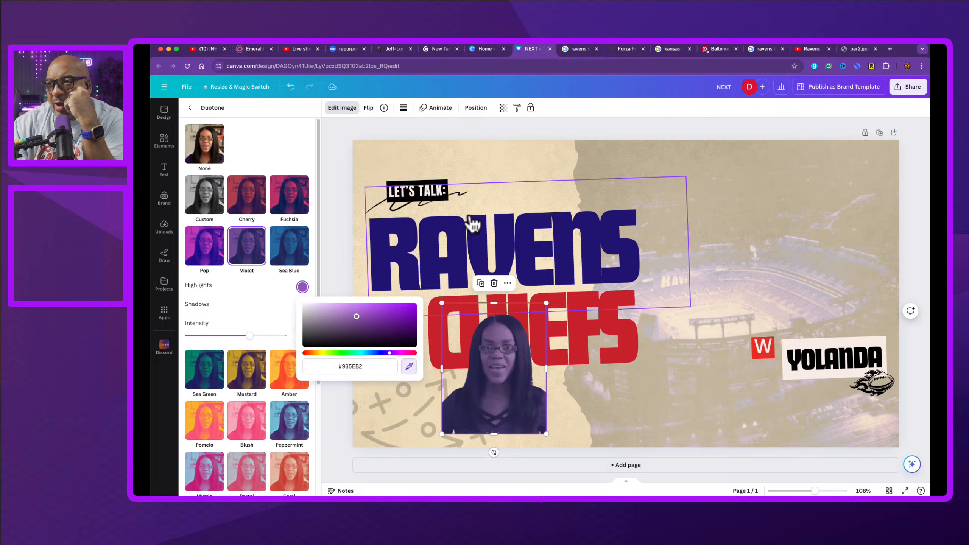
click(485, 154)
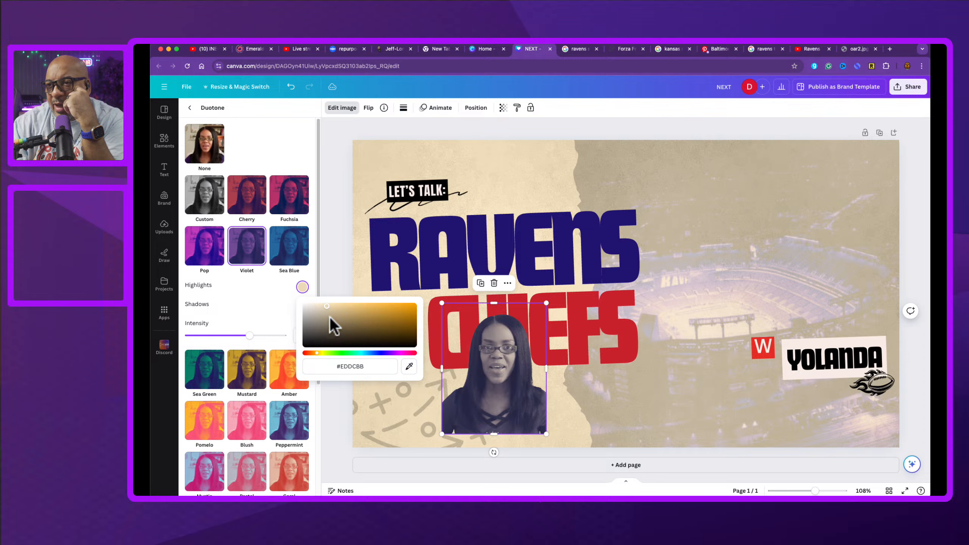
click(271, 314)
click(302, 306)
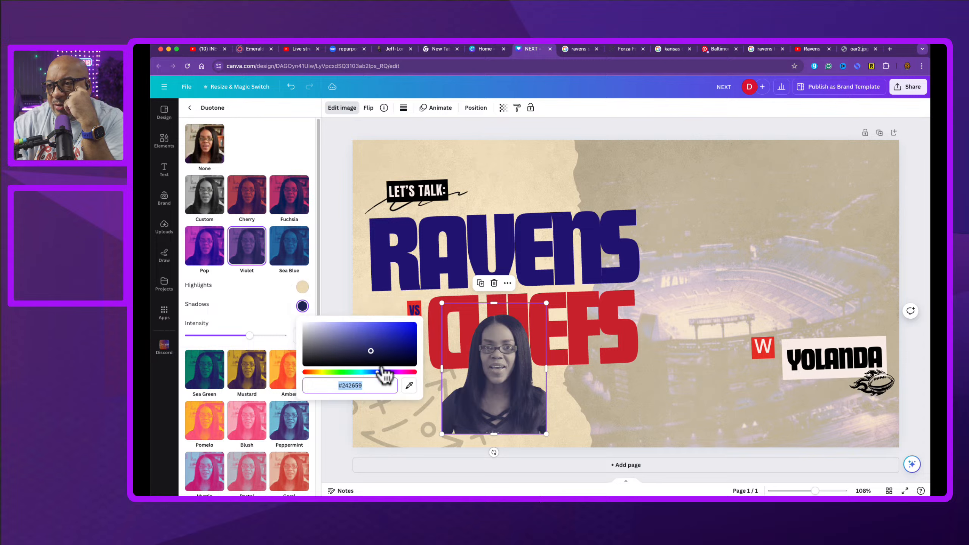
click(409, 385)
click(401, 265)
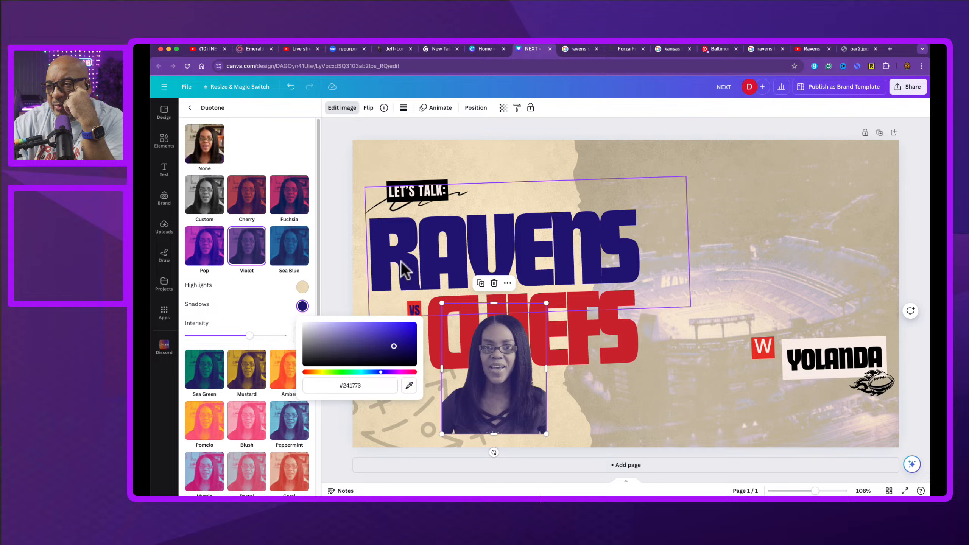
click(269, 311)
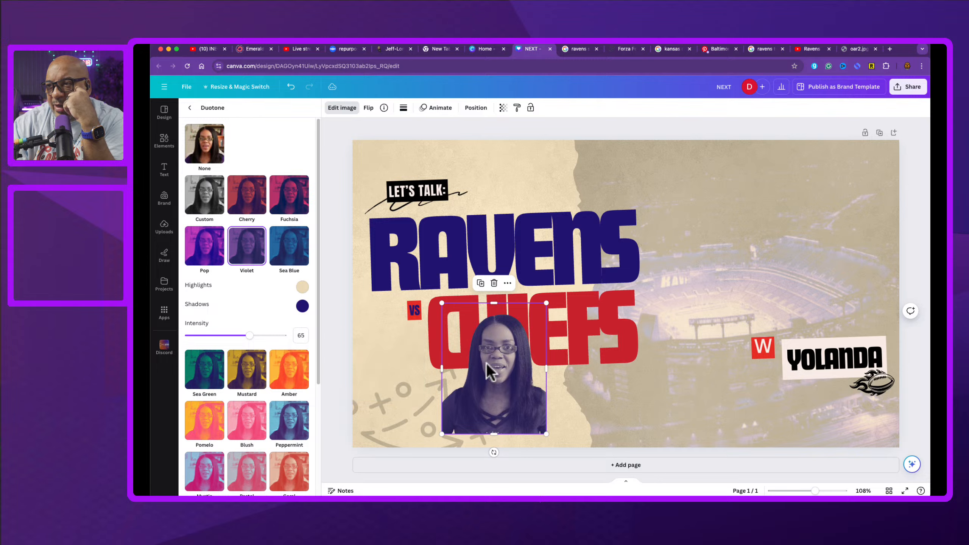
Step: Move the person photo toward the canvas's right side and enlarge it
drag(489, 379, 667, 396)
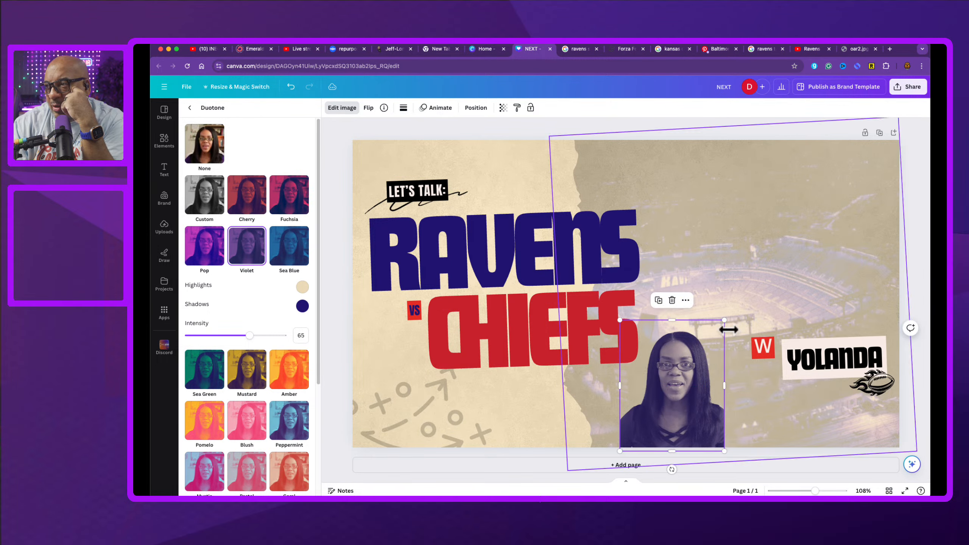
drag(722, 319, 861, 223)
drag(710, 393, 681, 389)
Step: Lock the stadium background image
click(833, 217)
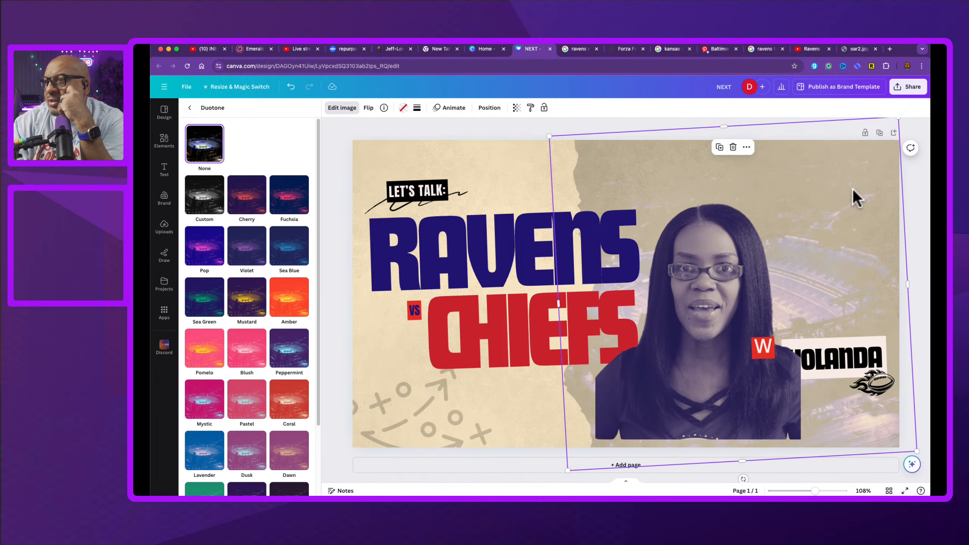
right_click(612, 149)
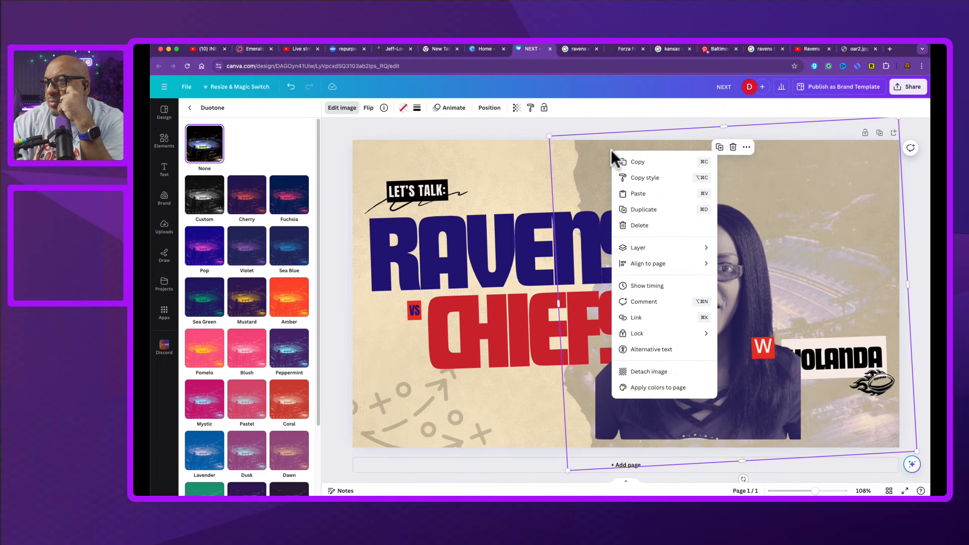
mouse_move(650, 333)
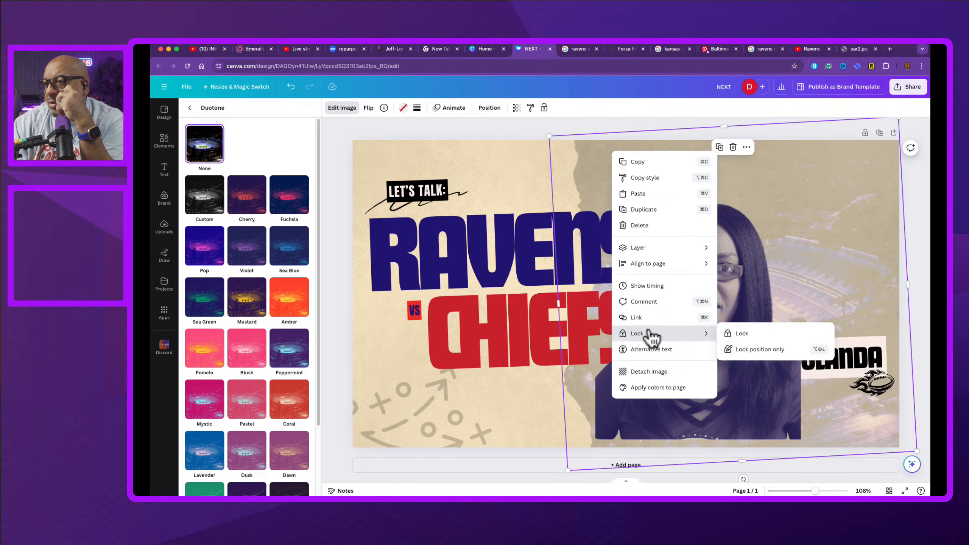
click(756, 332)
Step: Move the person photo to the left half and the W badge, YOLANDA label and flaming football to the bottom left
drag(704, 399, 808, 416)
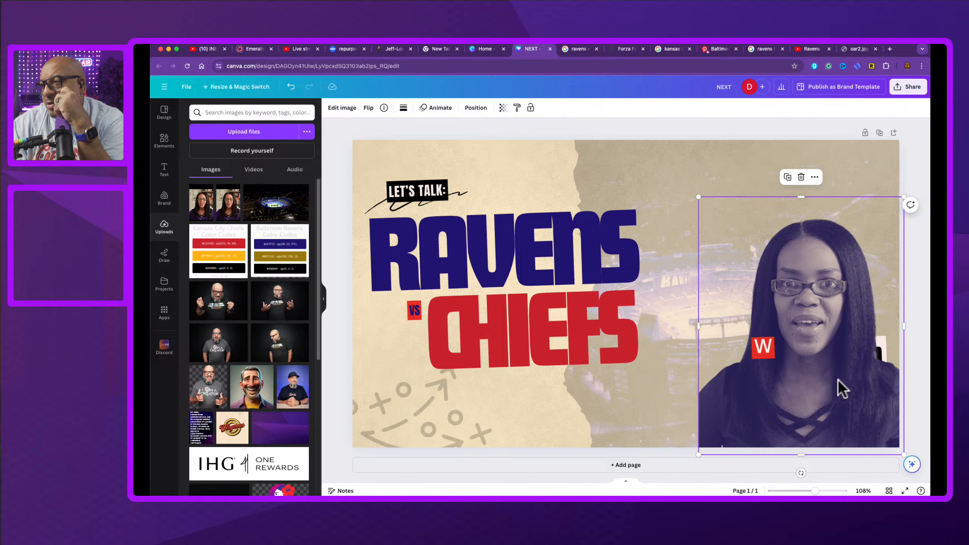
drag(819, 351, 754, 282)
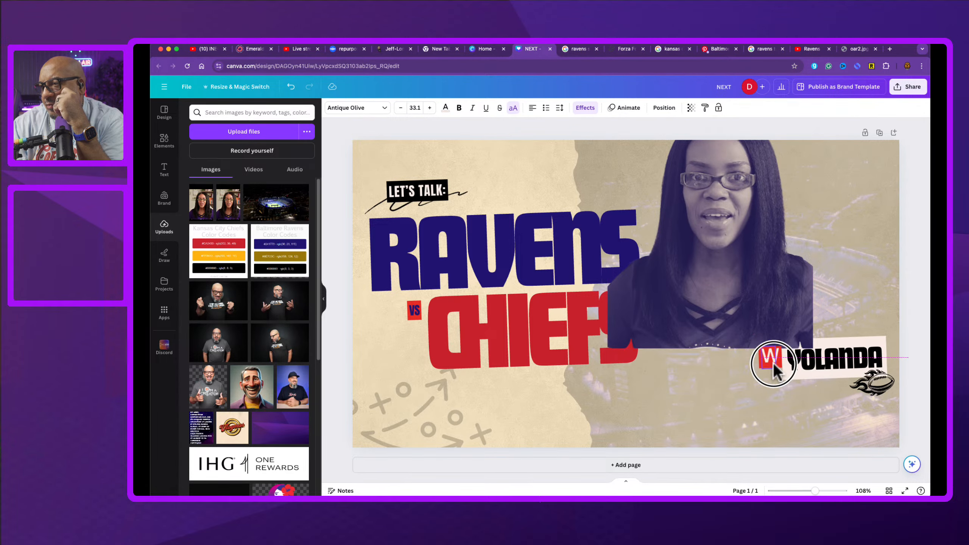
drag(767, 354, 496, 424)
drag(814, 366, 390, 417)
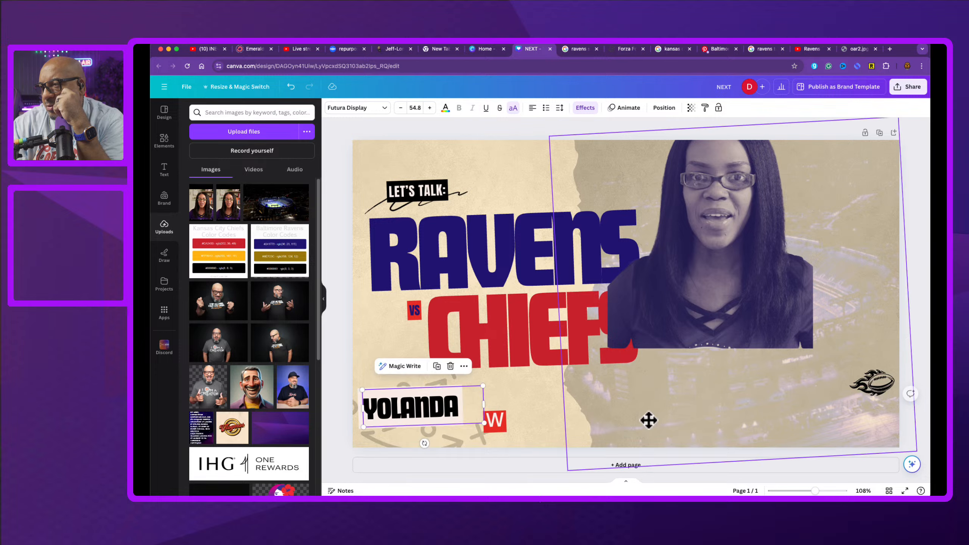
drag(872, 382, 520, 413)
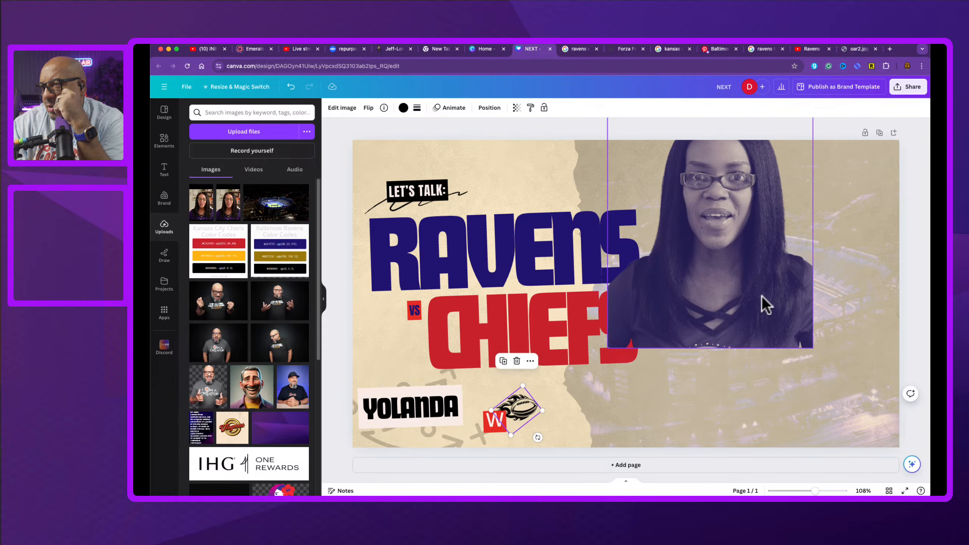
drag(762, 302, 499, 403)
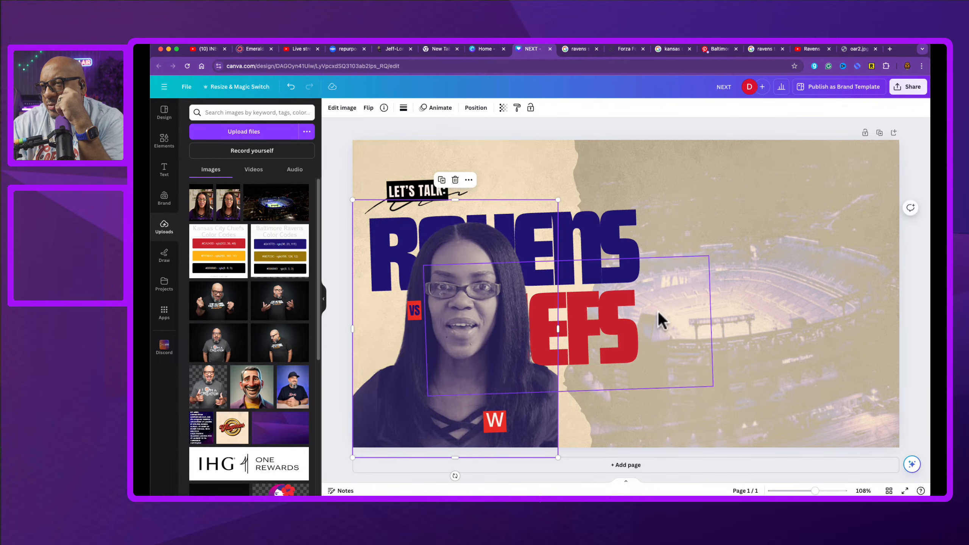
Step: Select the RAVENS and CHIEFS headlines together and move them to the canvas's right side
click(629, 249)
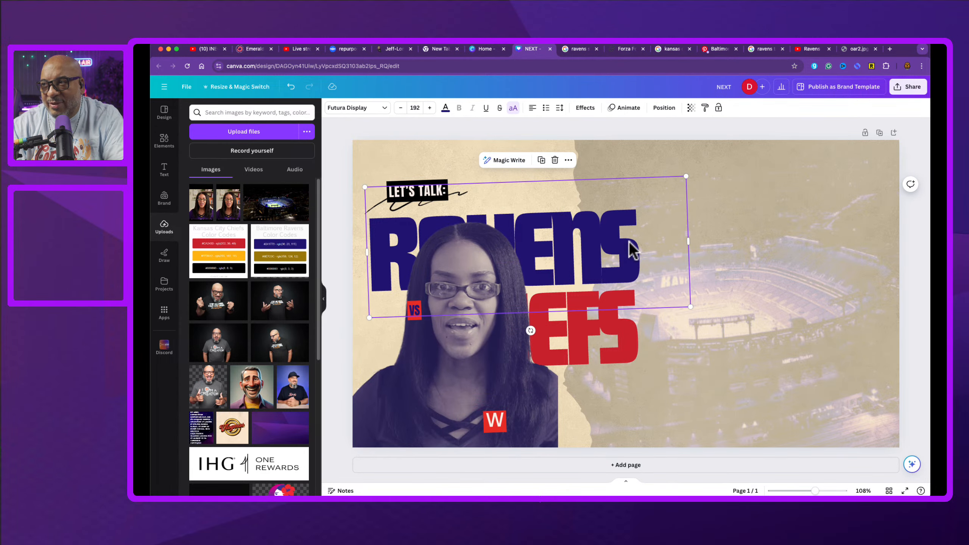
shift+click(626, 339)
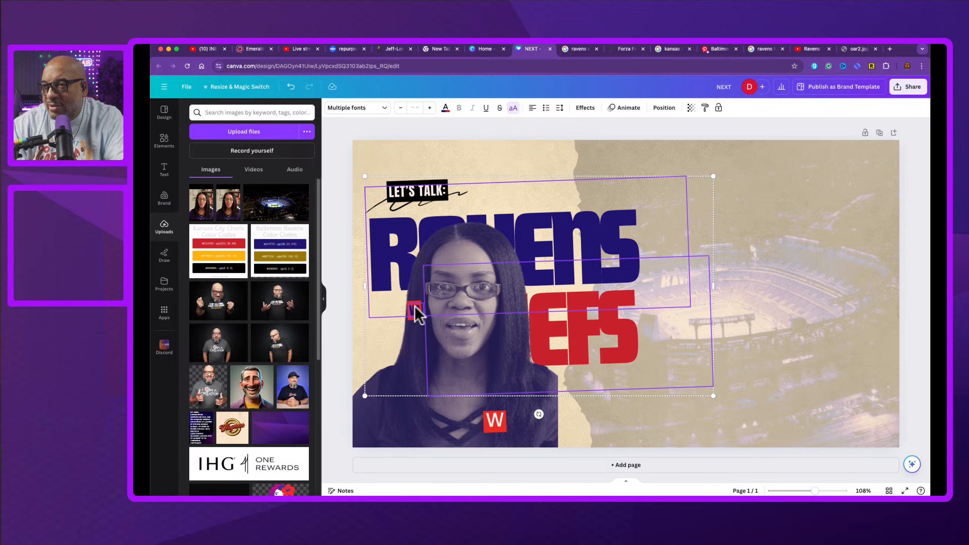
drag(614, 253, 821, 220)
Step: Move the LET'S TALK label and its scribble above the RAVENS headline
click(436, 196)
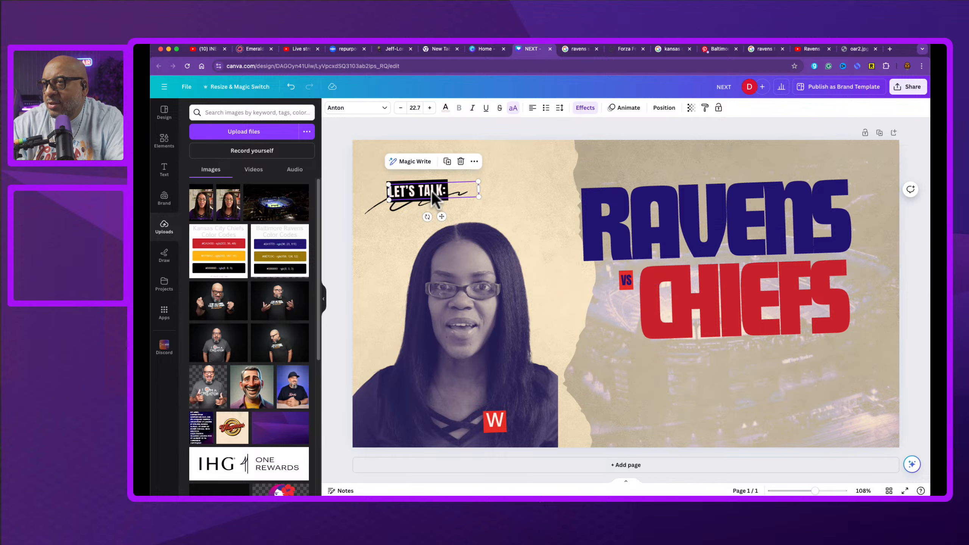
mouse_move(419, 194)
mouse_down()
mouse_move(489, 178)
mouse_move(482, 165)
mouse_move(552, 167)
mouse_up()
click(413, 199)
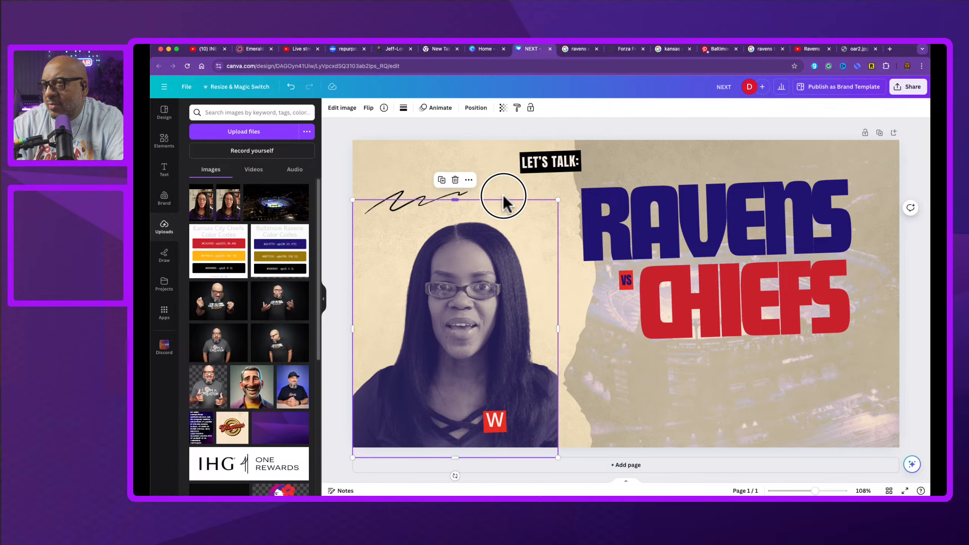
mouse_move(450, 193)
mouse_down()
mouse_move(619, 179)
mouse_move(582, 170)
mouse_move(590, 185)
mouse_move(558, 183)
mouse_move(519, 201)
mouse_move(547, 184)
mouse_up()
Step: Enlarge the person photo slightly and raise it toward the top-left corner
click(461, 303)
drag(471, 317, 466, 312)
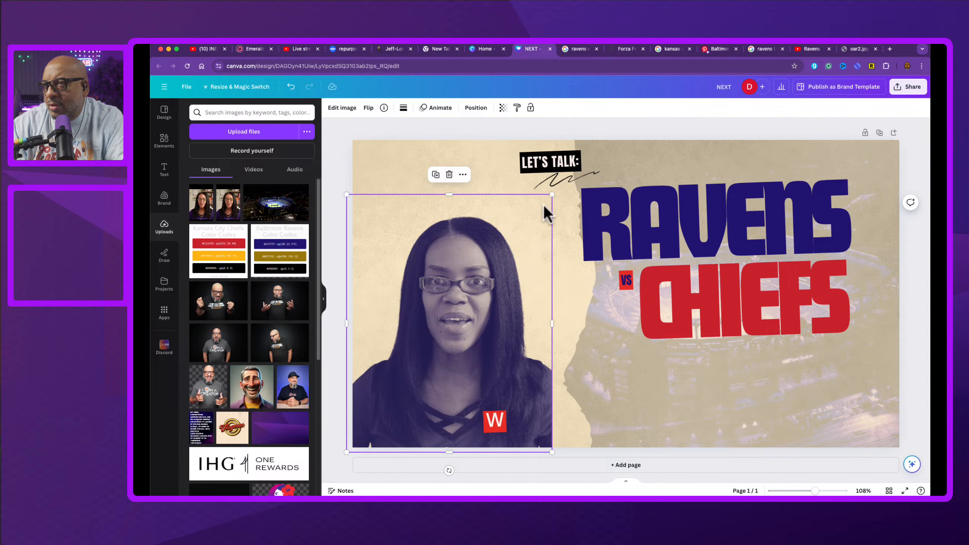
mouse_move(552, 194)
mouse_down()
mouse_move(573, 178)
mouse_move(564, 185)
mouse_up()
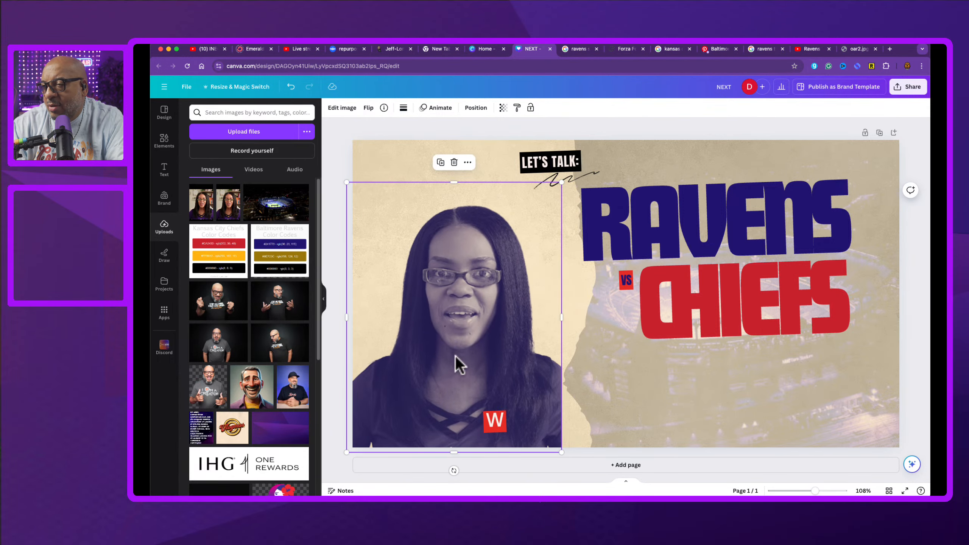
drag(458, 365, 455, 272)
Step: Move the YOLANDA label, play-diagram graphic and flaming football to the canvas's right side
click(382, 406)
drag(382, 406, 646, 411)
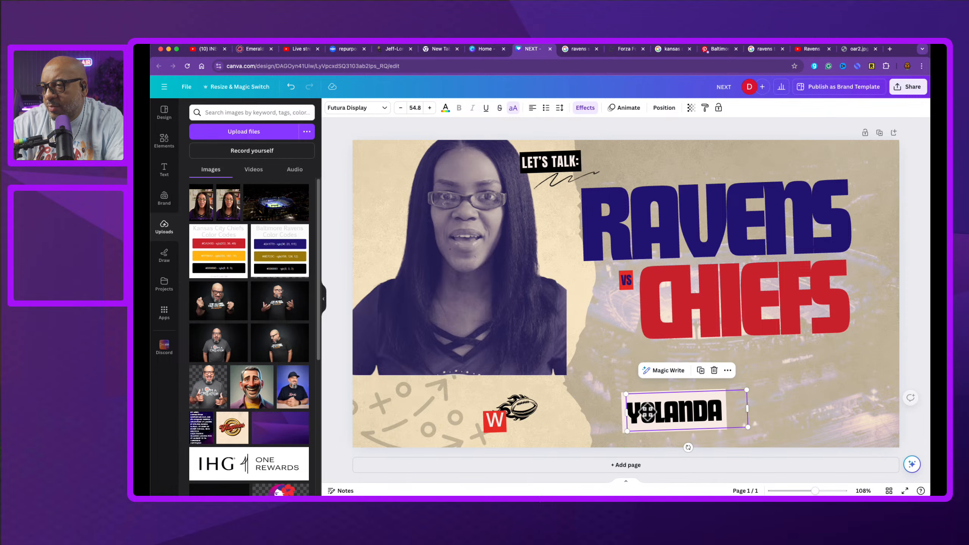
mouse_move(471, 323)
mouse_down()
mouse_move(466, 388)
mouse_move(469, 340)
mouse_up()
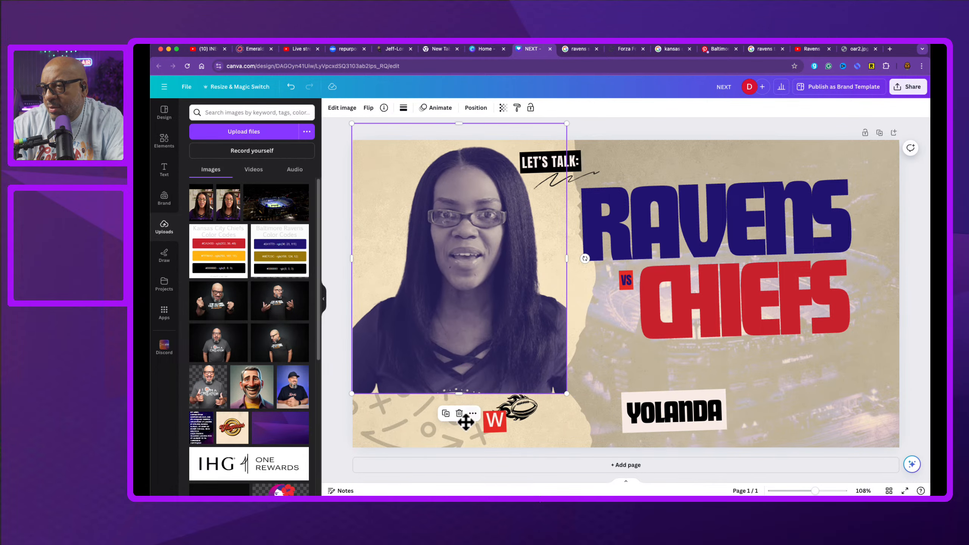
drag(427, 434, 819, 416)
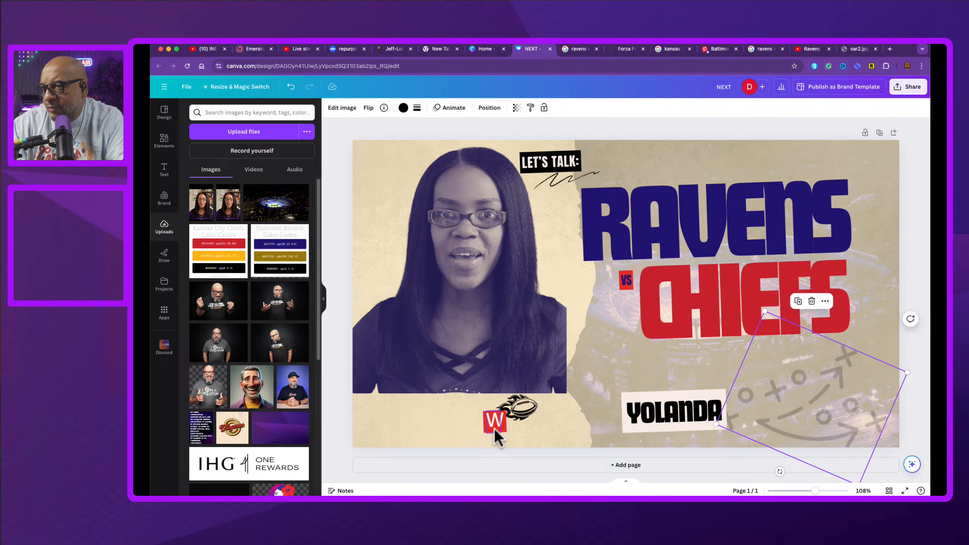
drag(525, 412, 889, 338)
Step: Reposition the W badge above the YOLANDA label and shift the label left to overlap the photo's bottom edge
click(495, 422)
drag(495, 421, 663, 377)
drag(524, 357, 517, 413)
drag(671, 422, 612, 417)
Step: Bring the YOLANDA label to the front layer
right_click(614, 418)
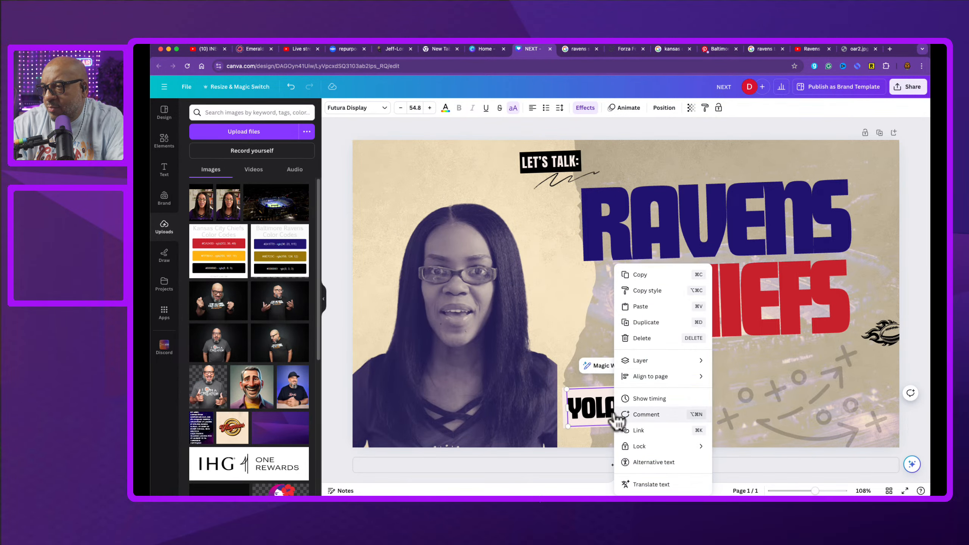
mouse_move(675, 362)
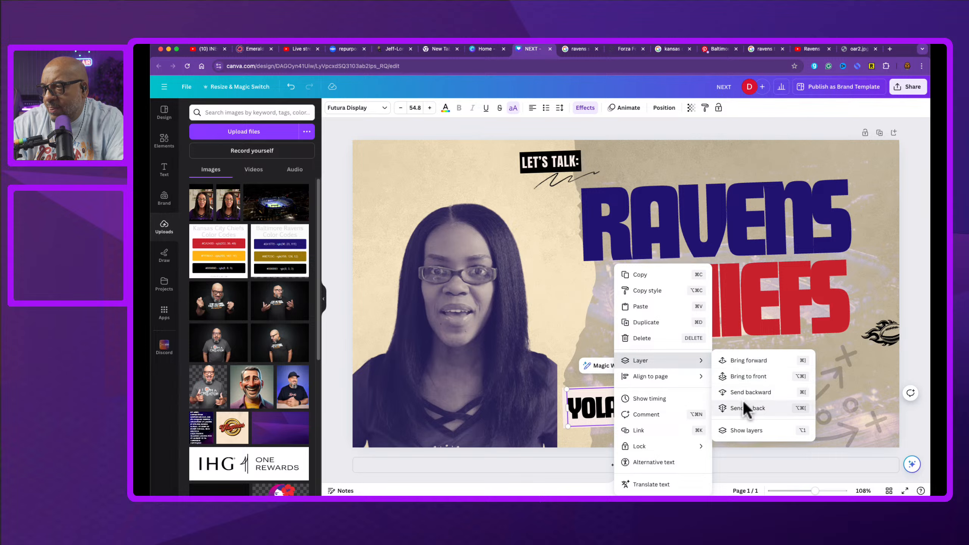
click(756, 378)
click(550, 374)
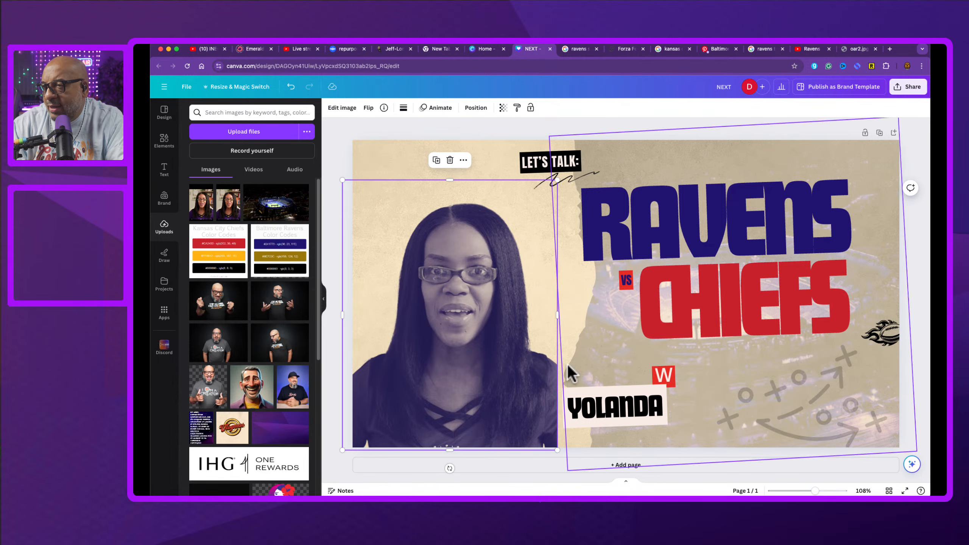
Step: Move the W badge onto the YOLANDA label's top-left corner and enlarge the YOLANDA label
drag(559, 318, 563, 321)
click(586, 414)
mouse_move(586, 415)
mouse_down()
mouse_move(566, 397)
mouse_move(570, 407)
mouse_up()
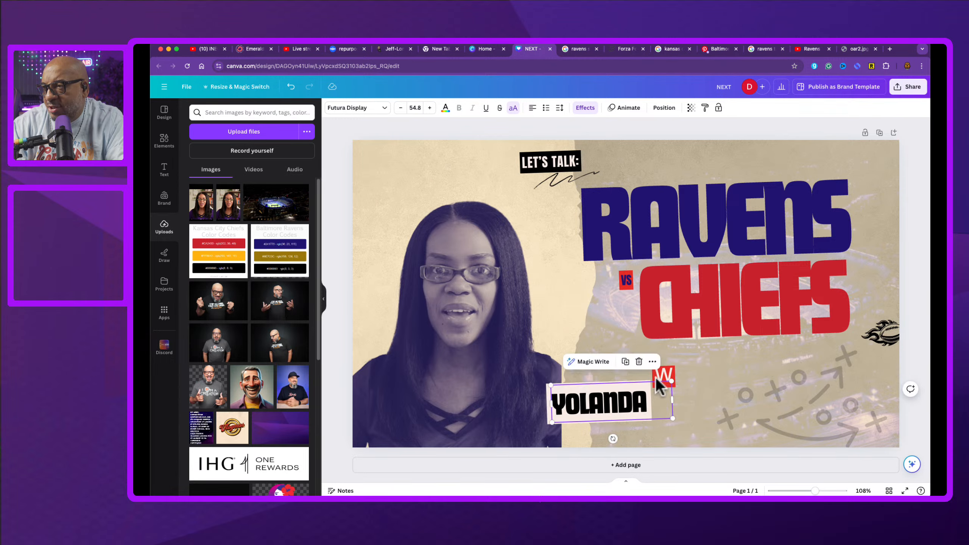
drag(664, 374, 581, 409)
drag(672, 423, 725, 451)
Step: Change the W badge's text to WITH and widen its box so the word fits on one line
click(558, 381)
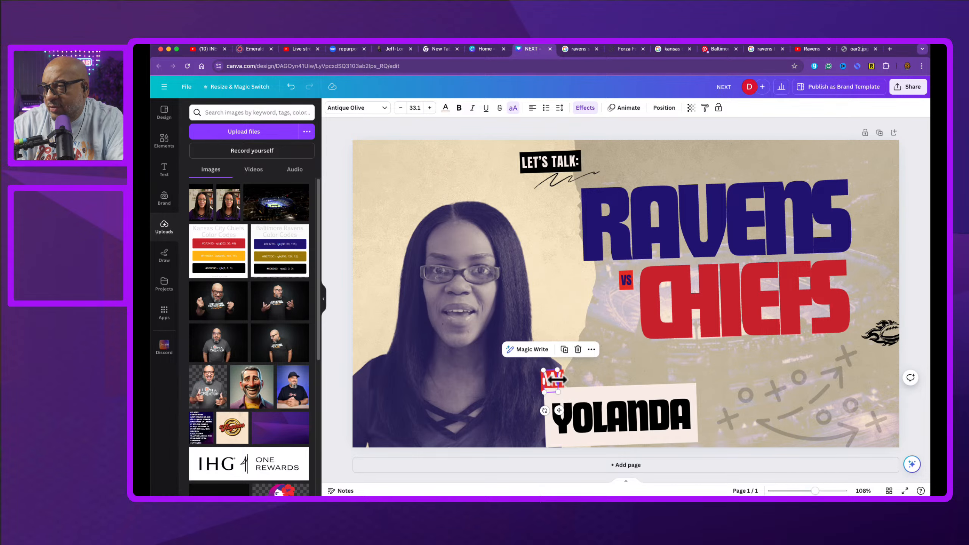
double_click(556, 381)
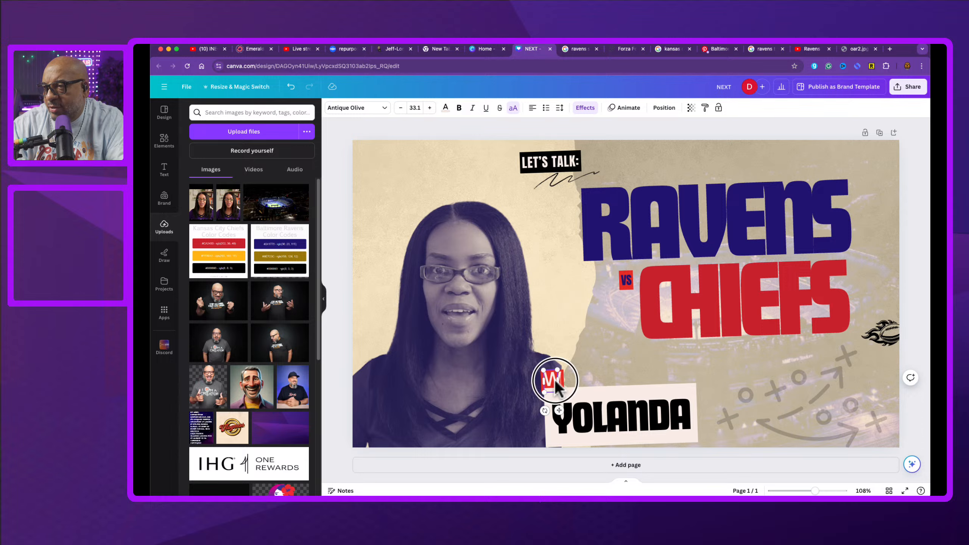
text(with)
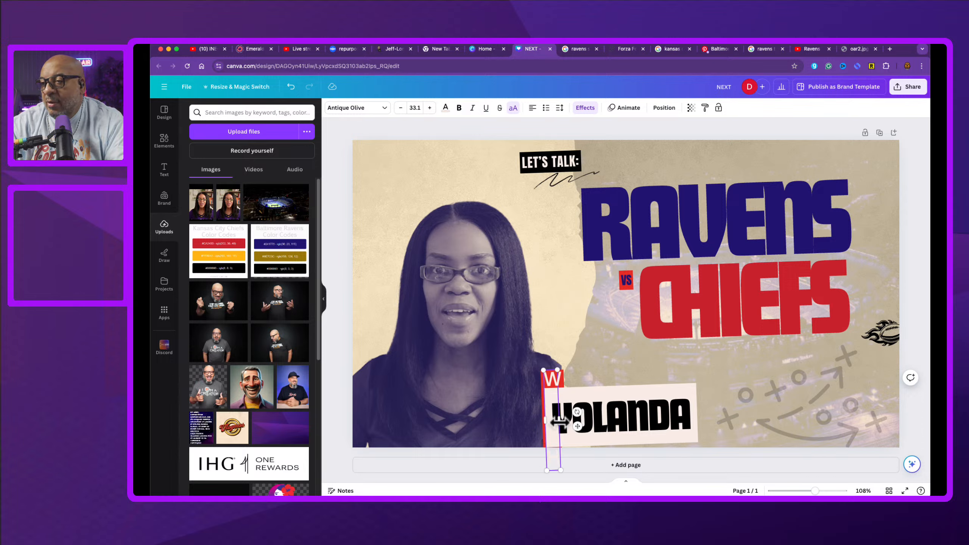
drag(560, 419, 593, 416)
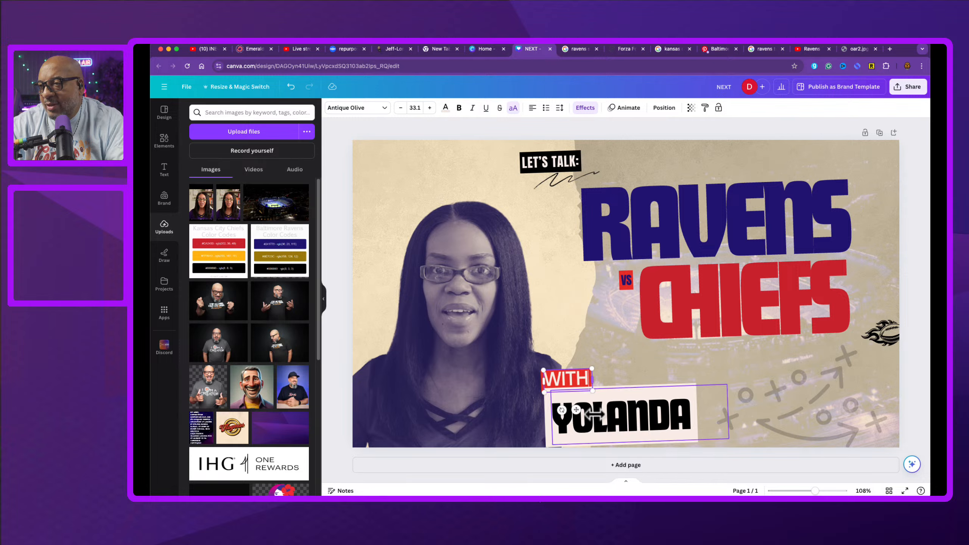
Step: Reposition the WITH badge so it sits just above the YOLANDA label's left edge
click(523, 372)
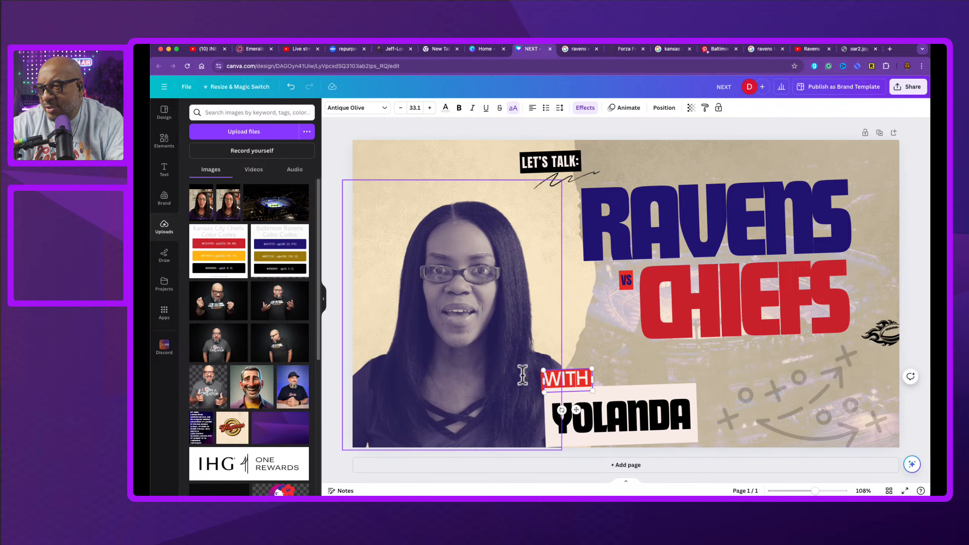
click(573, 324)
drag(552, 377, 557, 372)
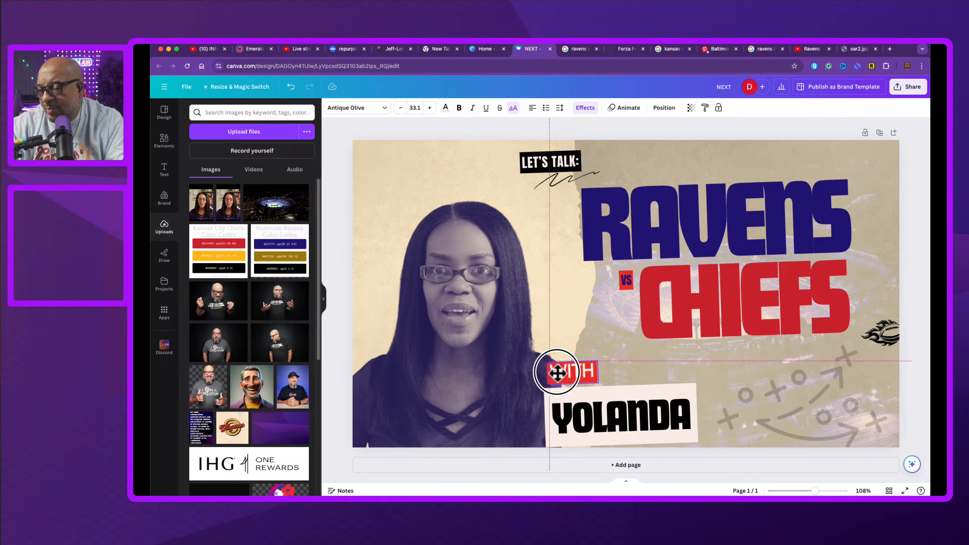
click(556, 400)
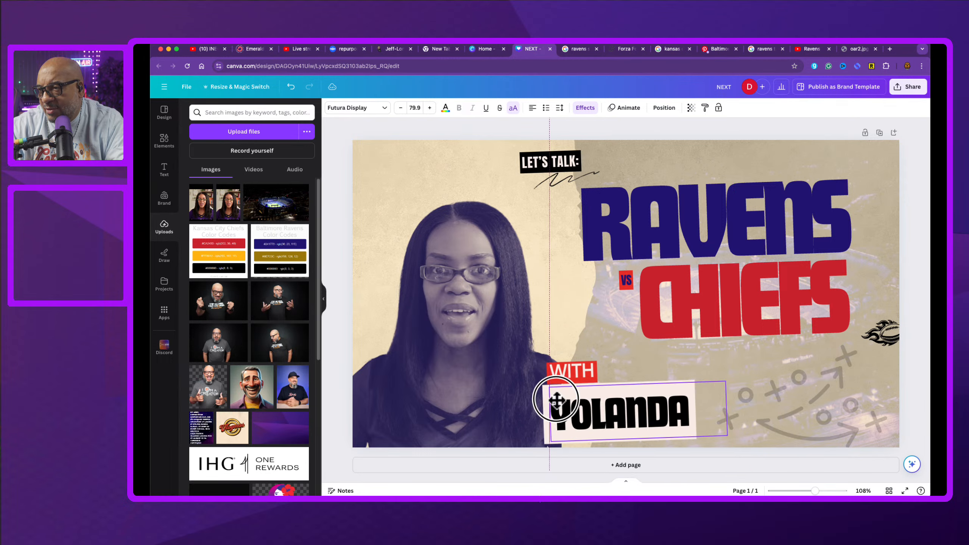
drag(557, 400, 559, 379)
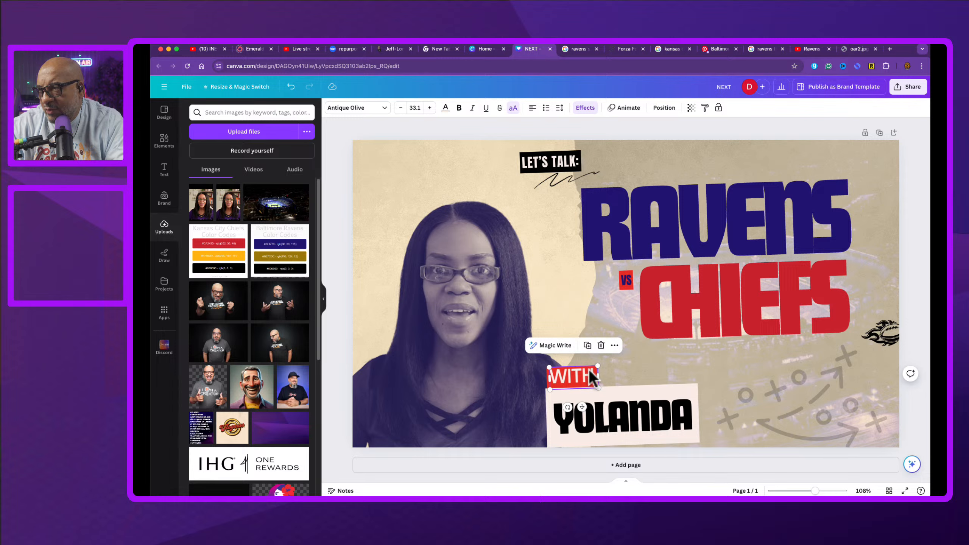
Step: Nudge the CHIEFS headline right, then move the flaming football graphic aside and delete it
mouse_move(889, 332)
mouse_down()
mouse_move(885, 349)
mouse_move(884, 339)
mouse_move(906, 337)
mouse_up()
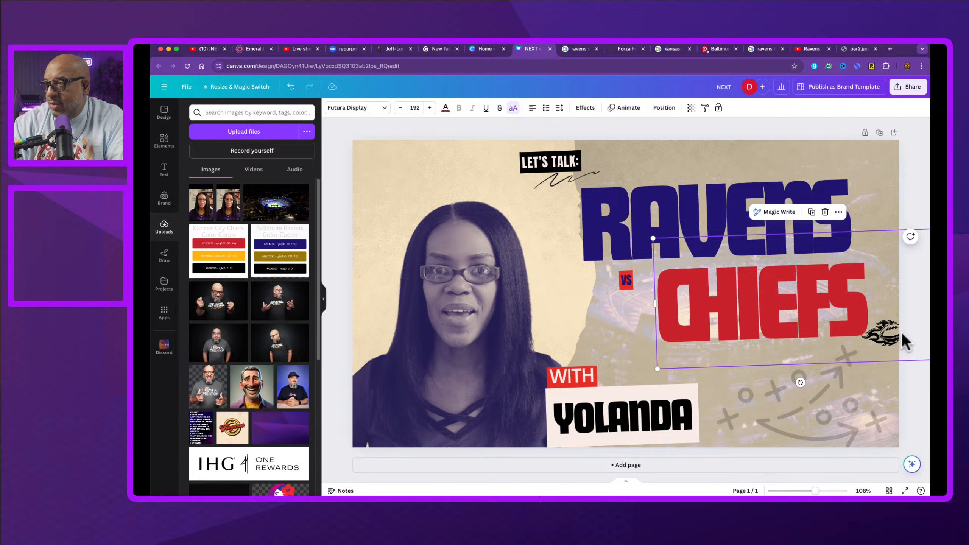
click(892, 347)
drag(889, 343, 393, 179)
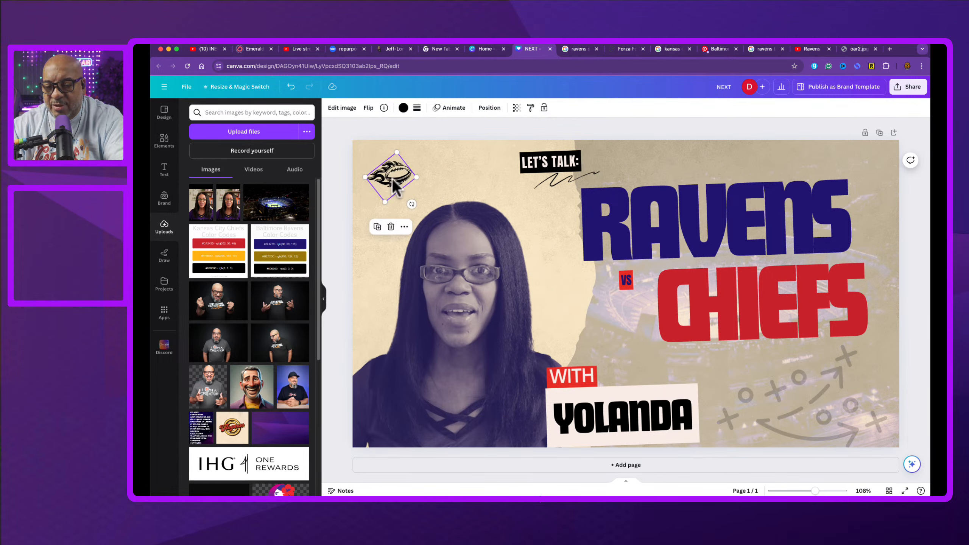
key(Delete)
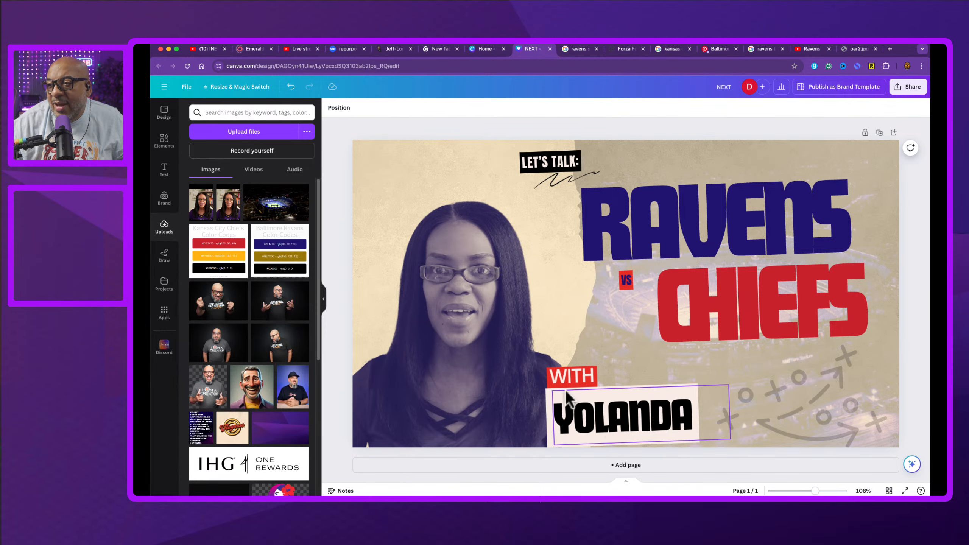
Step: Change the WITH badge's font to Canva Sans and shrink the badge slightly
click(571, 376)
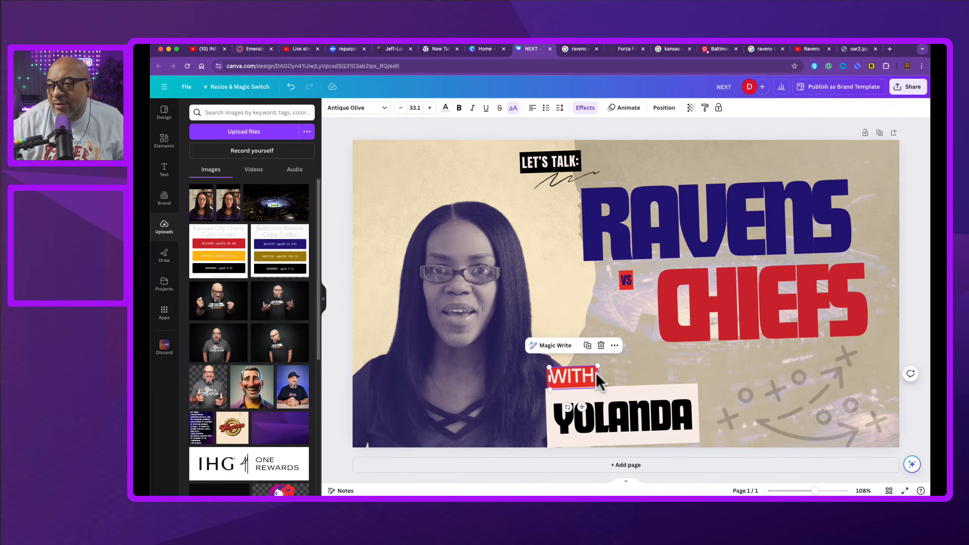
click(386, 107)
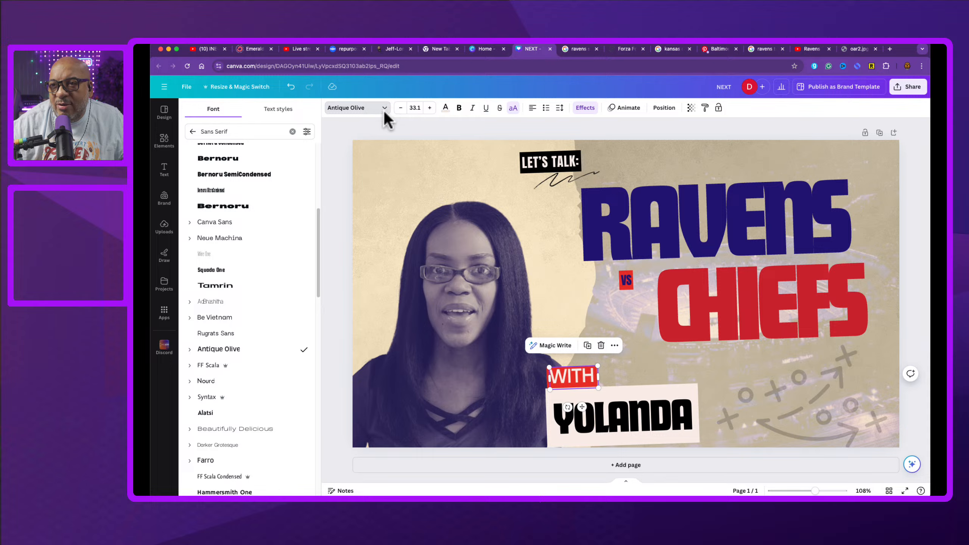
click(237, 223)
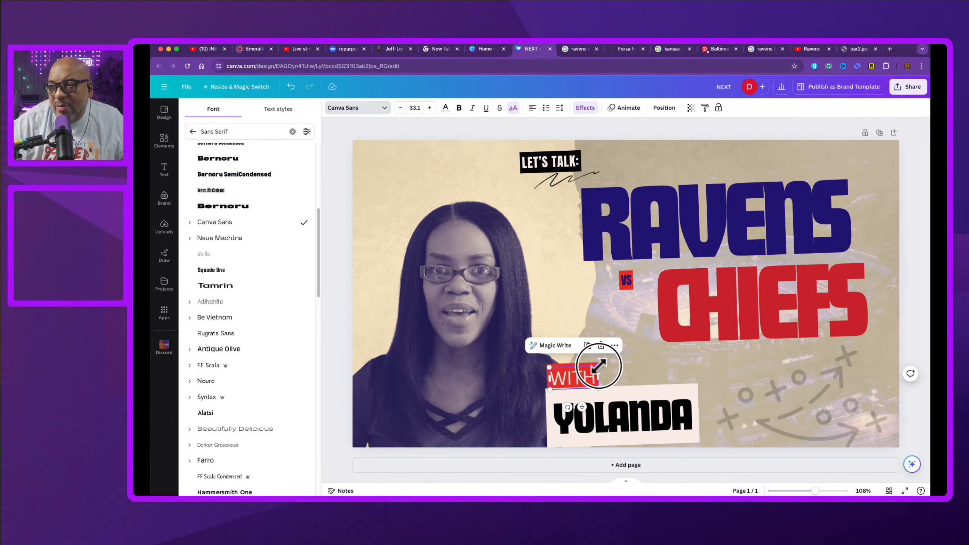
drag(599, 365, 560, 371)
Step: Enlarge the YOLANDA label slightly by its corner
click(638, 397)
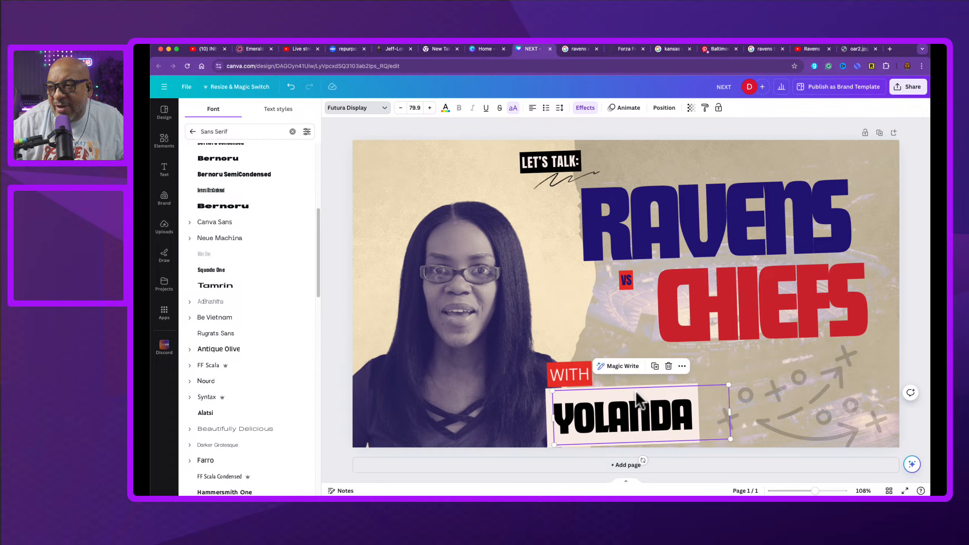
drag(729, 384, 737, 379)
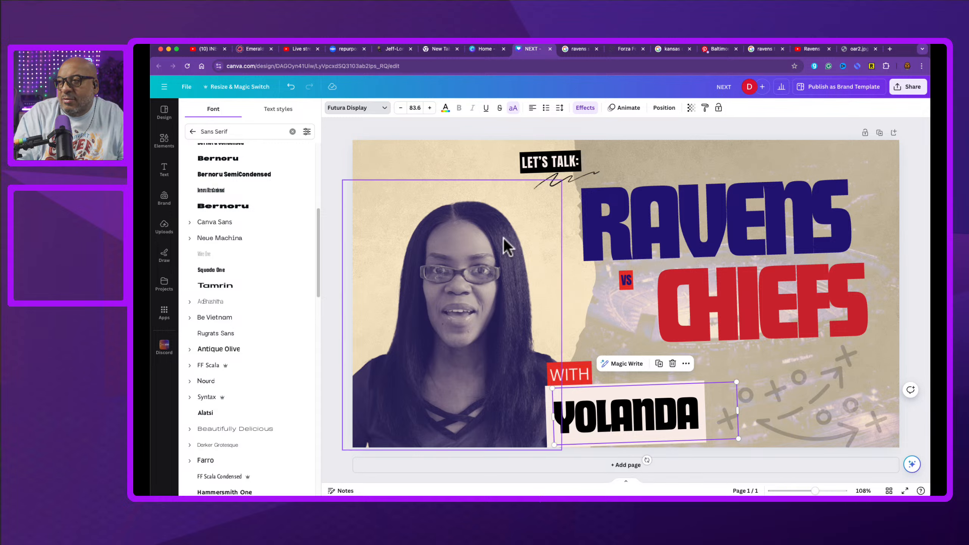
Step: Enlarge the RAVENS headline to font size 213 and nudge it slightly down and left
click(708, 196)
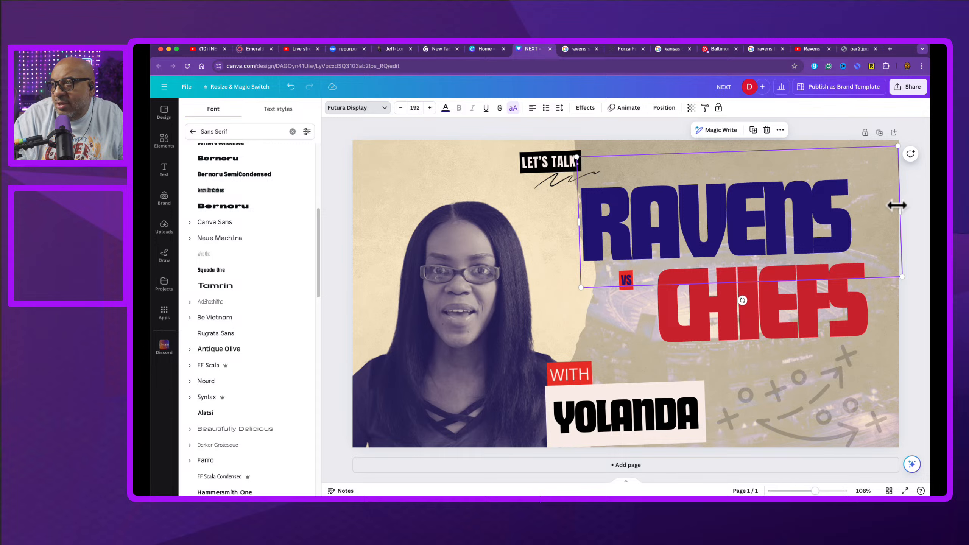
drag(900, 209, 859, 219)
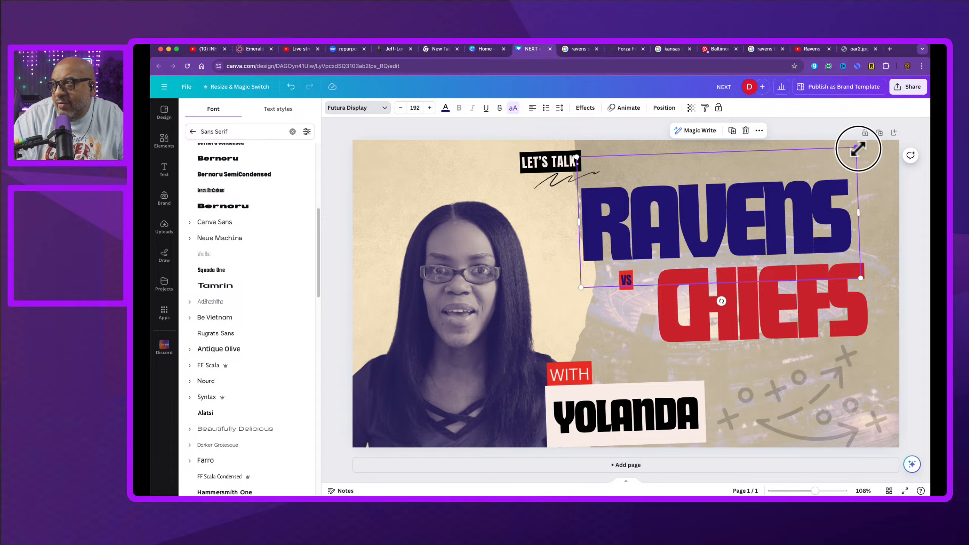
drag(858, 148, 886, 132)
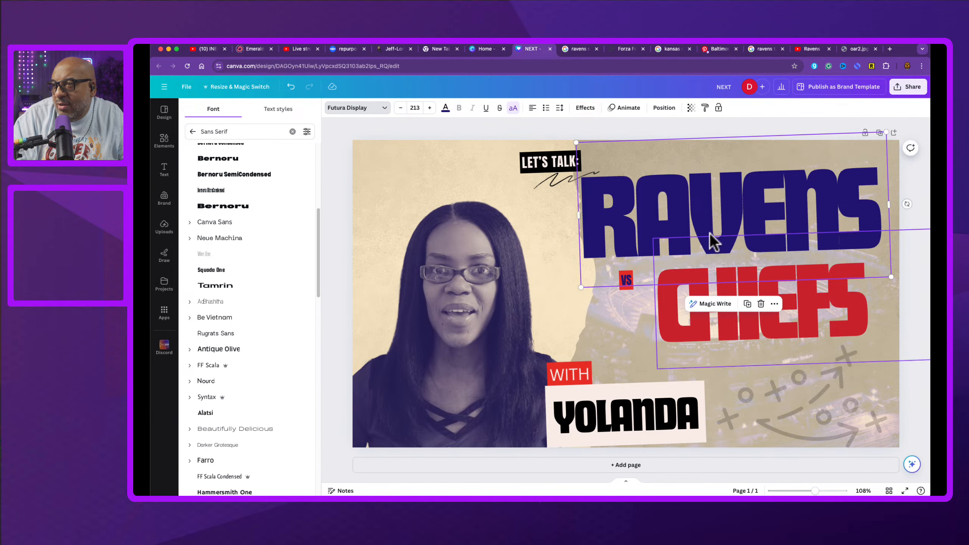
drag(685, 224, 678, 229)
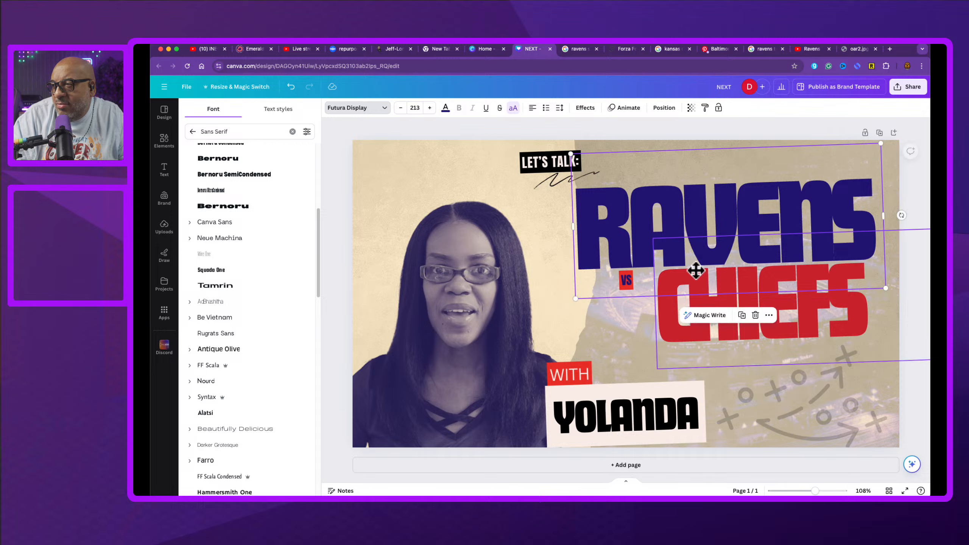
Step: Shift the CHIEFS headline and the VS badge to the right
drag(701, 339, 718, 340)
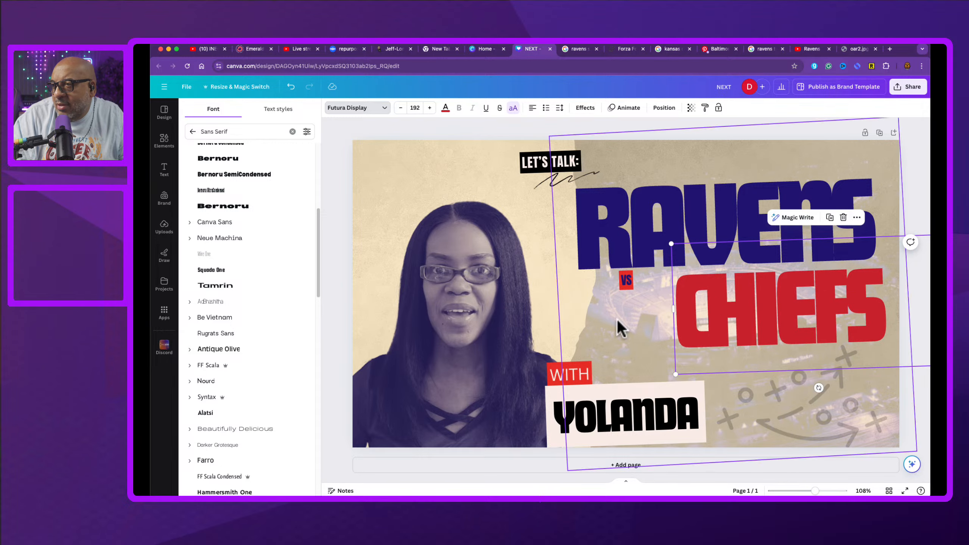
click(622, 285)
drag(626, 287, 657, 290)
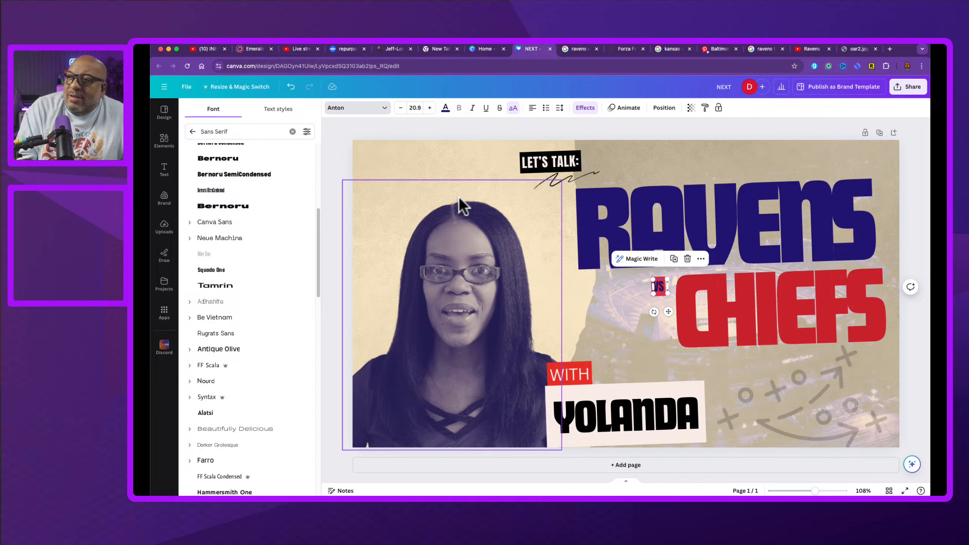
click(529, 167)
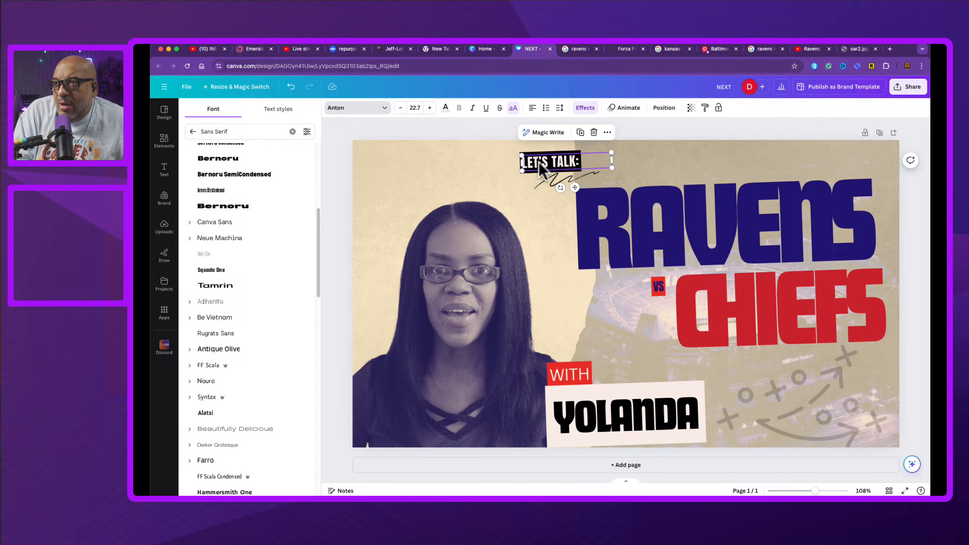
click(446, 108)
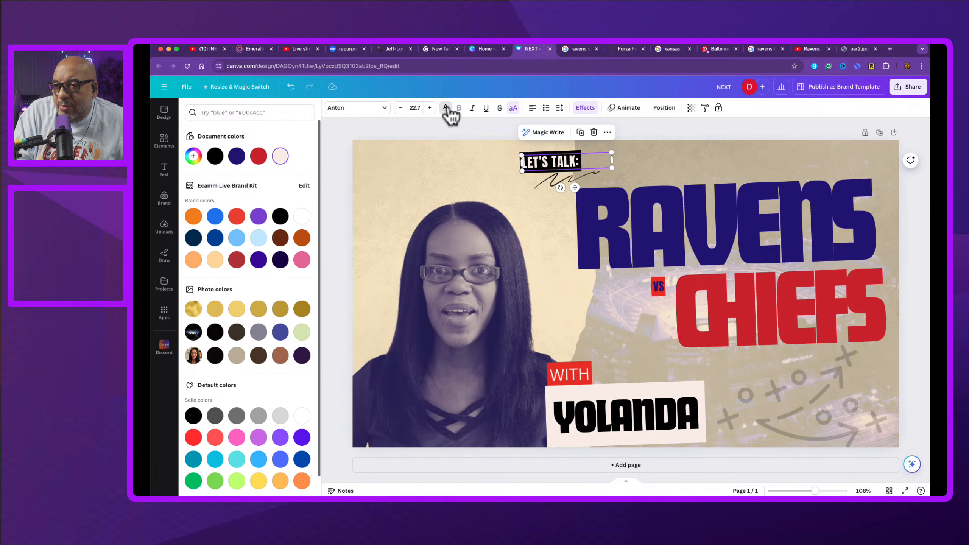
scroll(290, 369, down, 1)
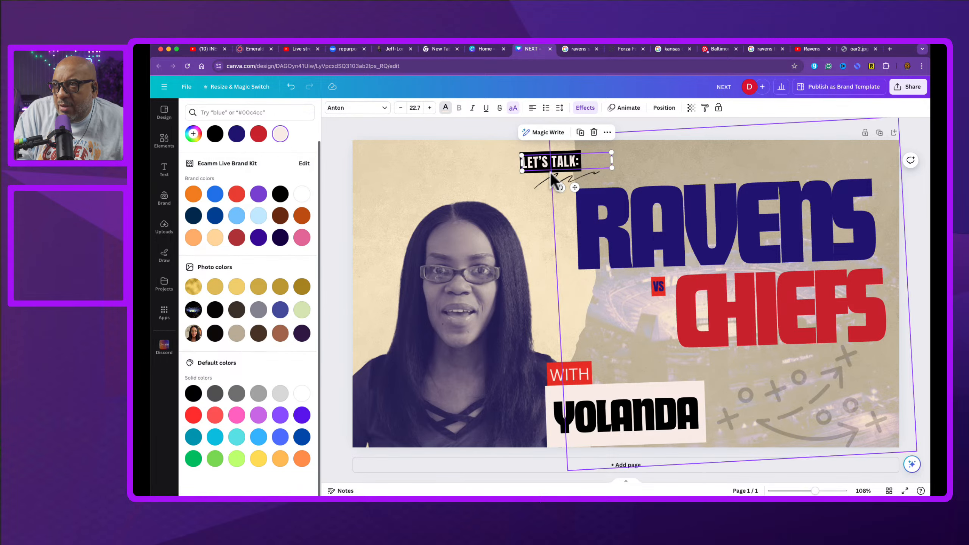
double_click(542, 165)
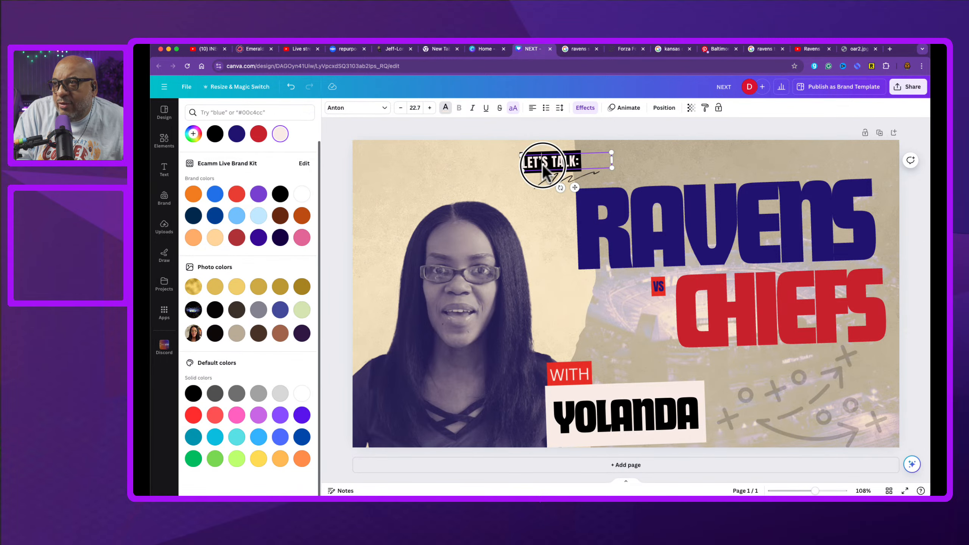
click(580, 373)
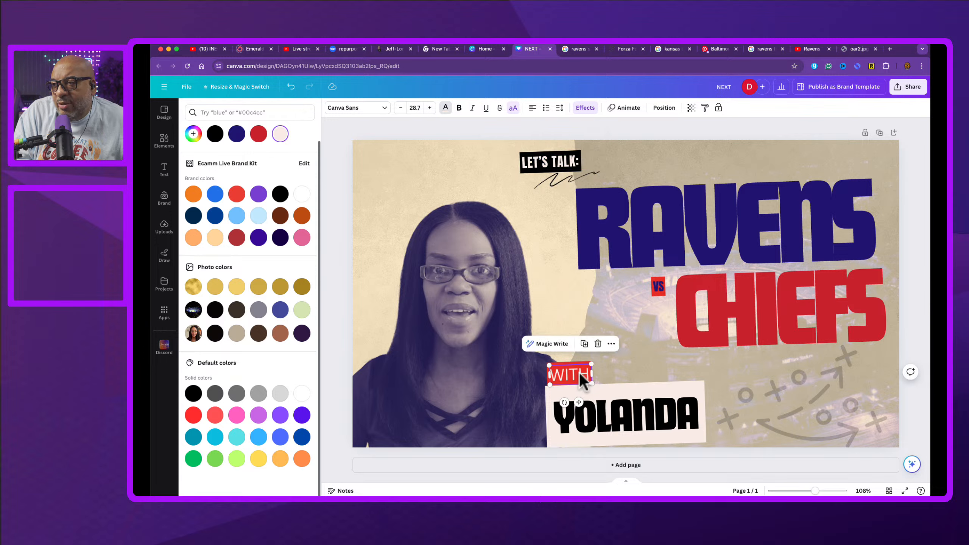
click(426, 136)
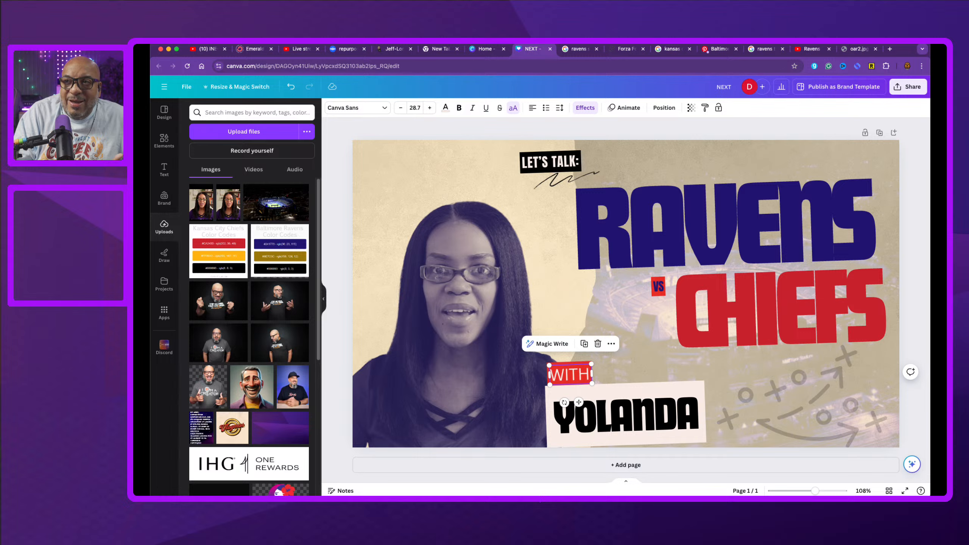
Step: Browse the similar thumbnail templates listed in the design panel
click(165, 119)
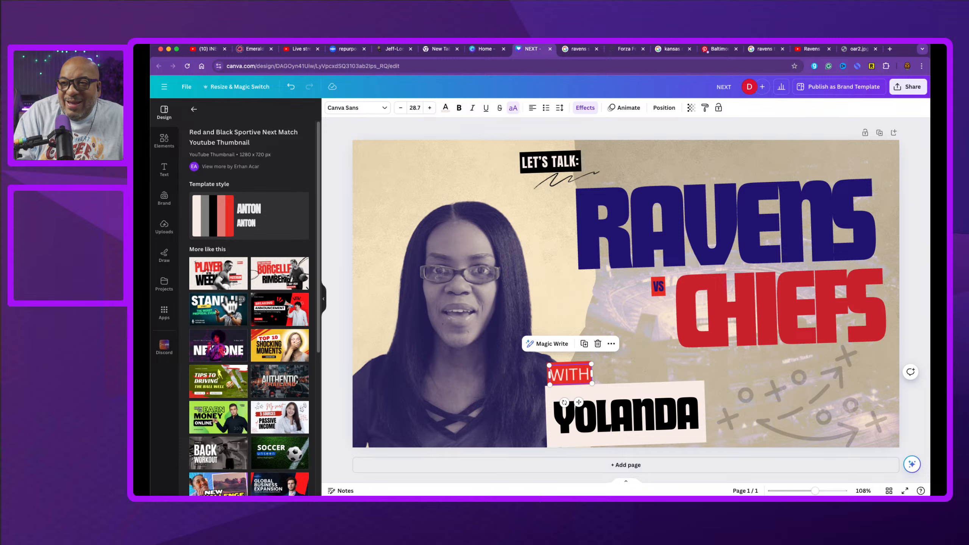
scroll(263, 298, down, 5)
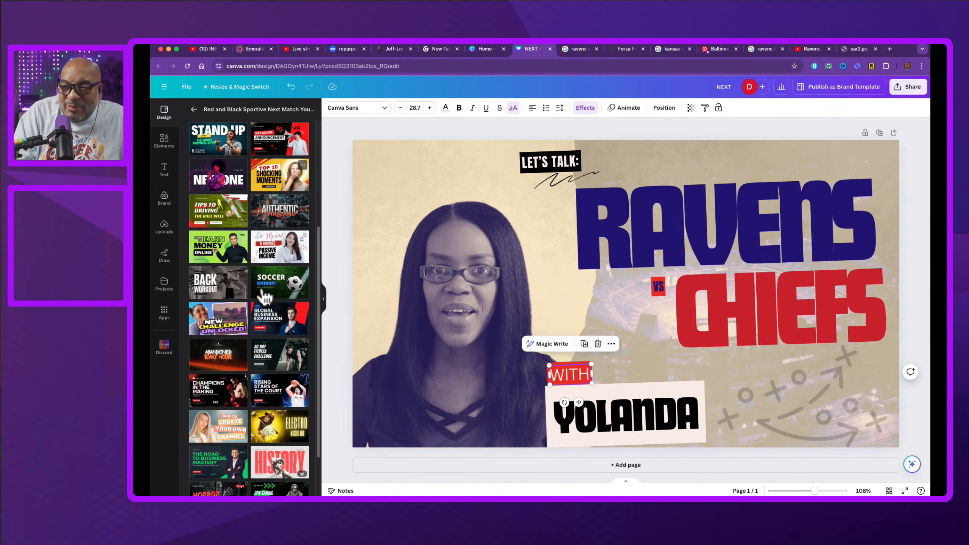
scroll(263, 297, down, 2)
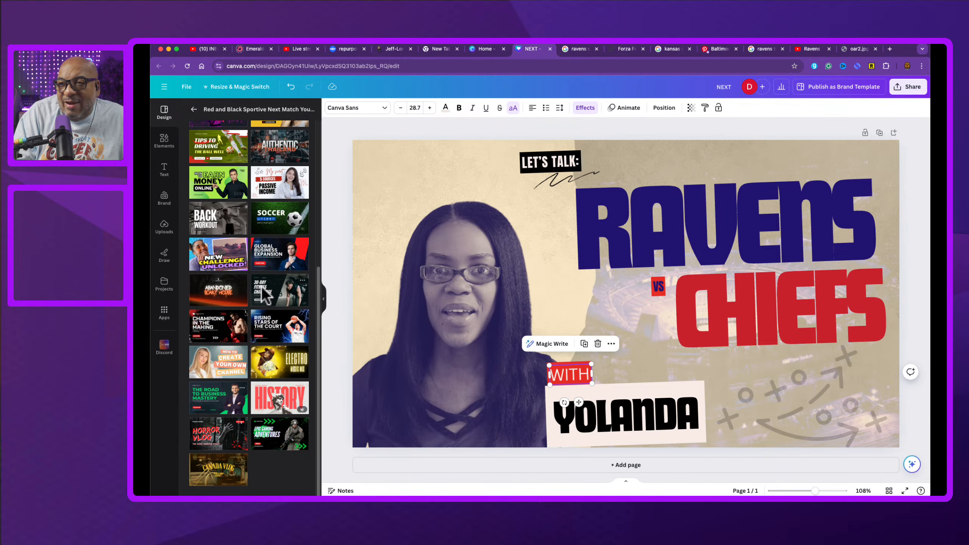
scroll(283, 287, up, 7)
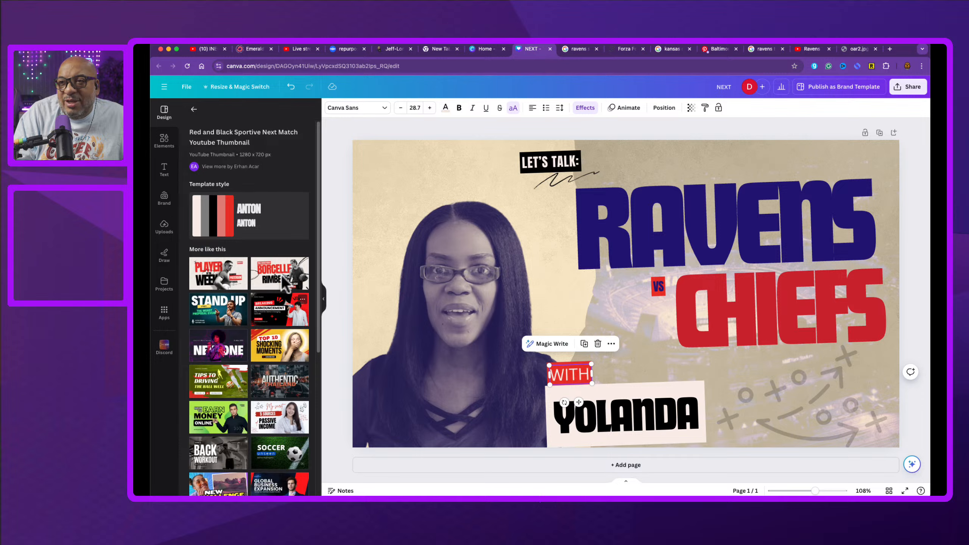
scroll(245, 261, down, 1)
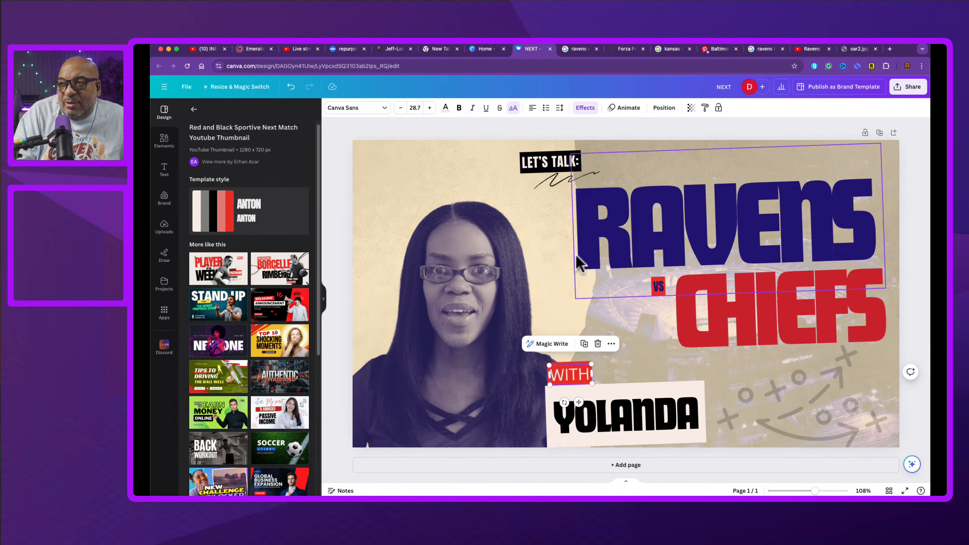
click(455, 161)
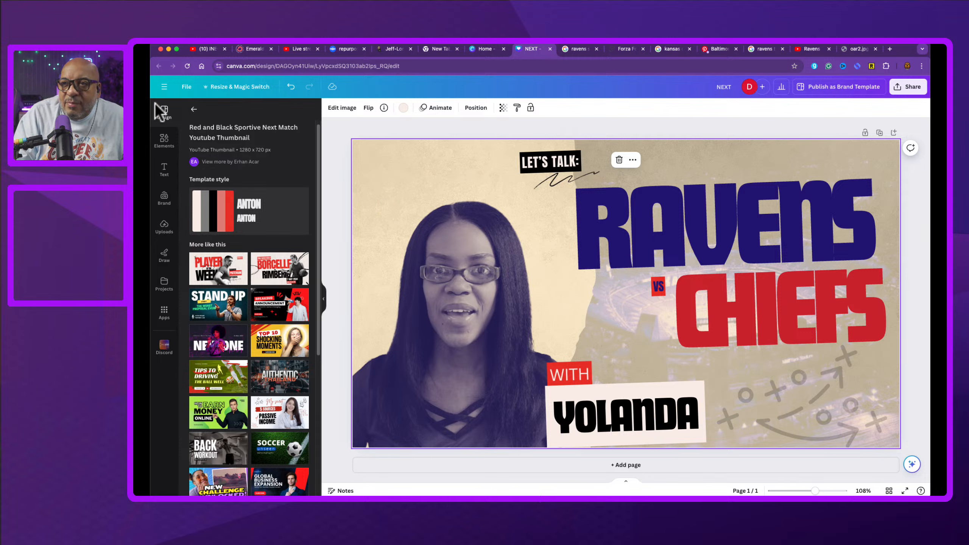
Step: Browse the full list of YouTube thumbnail templates in the design panel
click(194, 110)
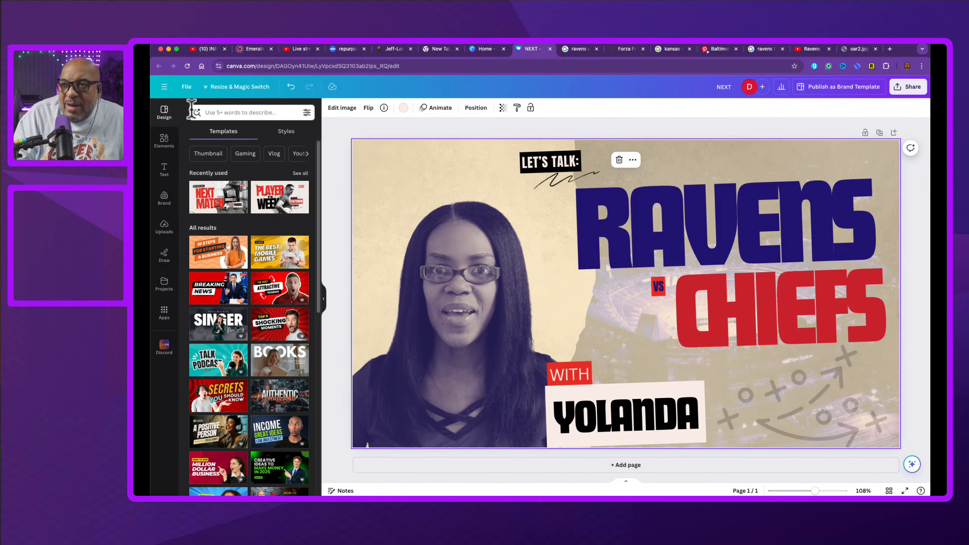
scroll(283, 315, down, 3)
scroll(282, 314, down, 7)
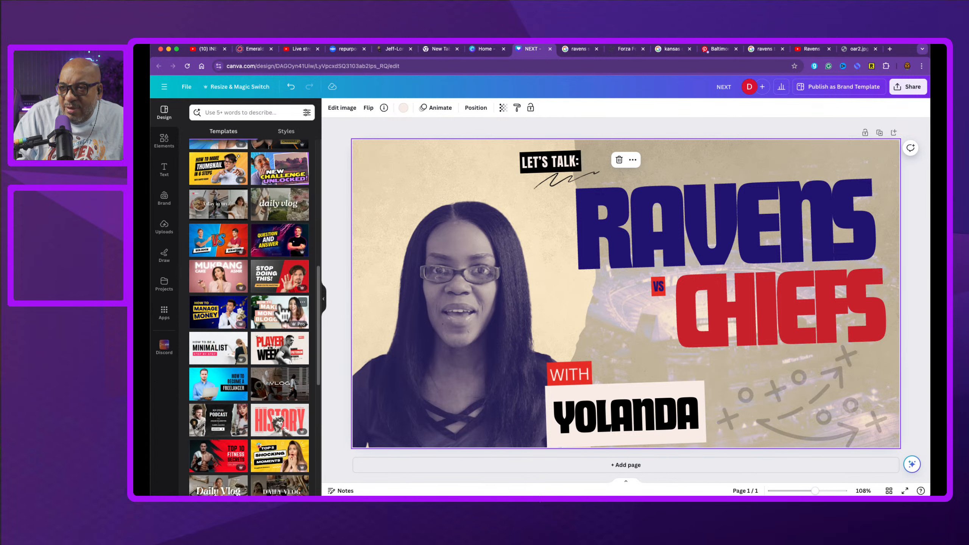
scroll(283, 314, down, 3)
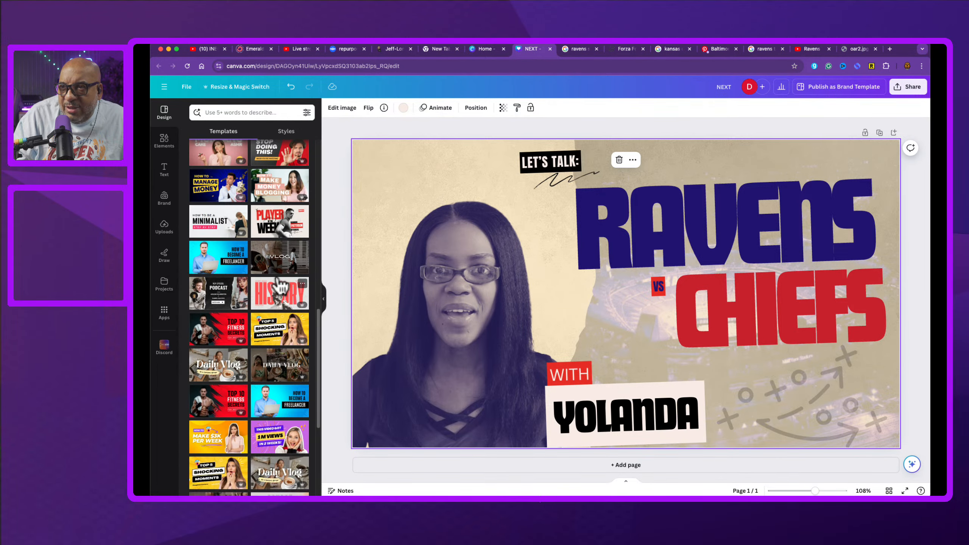
scroll(284, 226, down, 6)
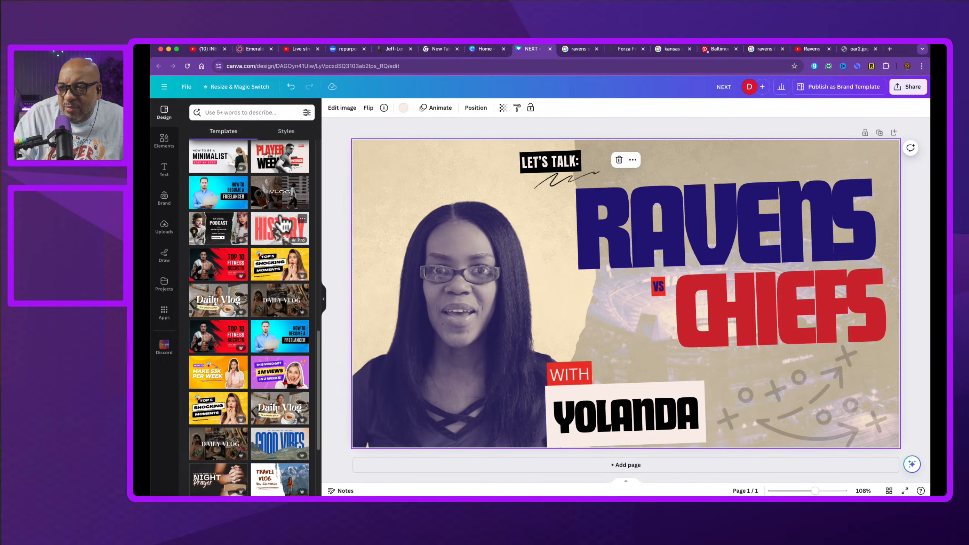
scroll(284, 225, down, 3)
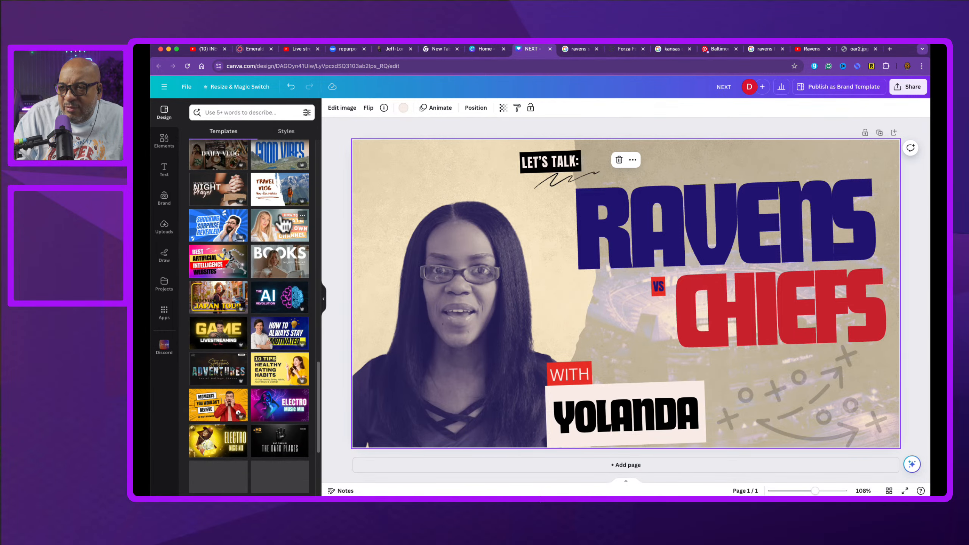
scroll(284, 225, down, 1)
scroll(285, 225, down, 1)
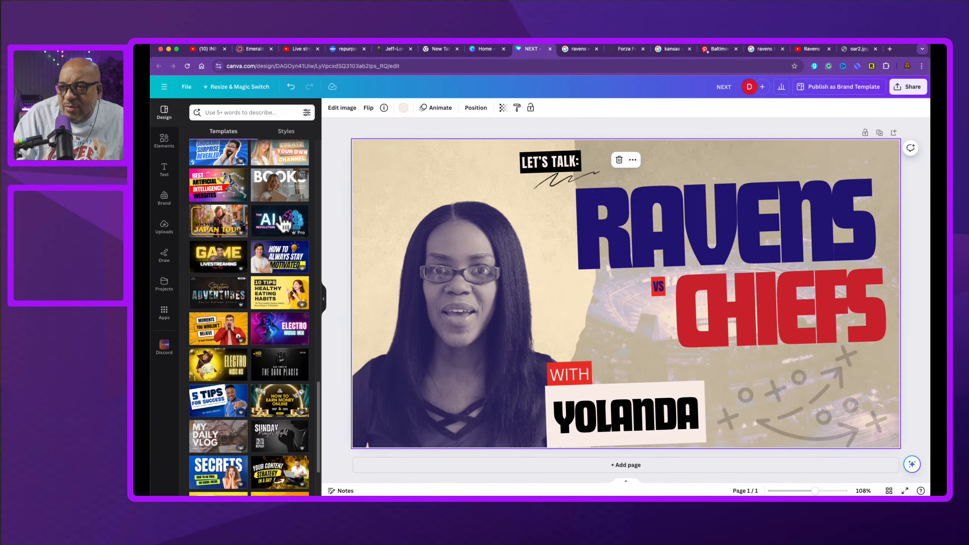
scroll(284, 226, down, 8)
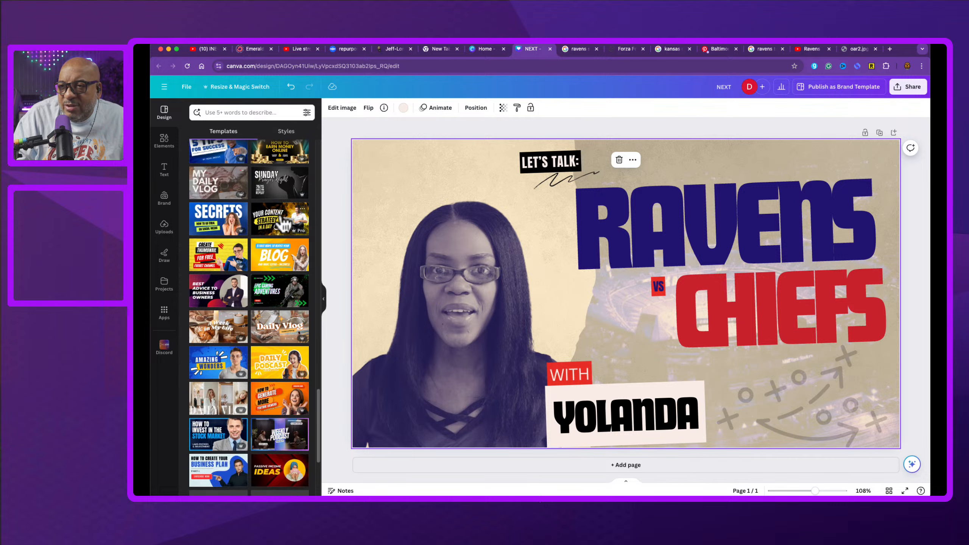
scroll(282, 226, down, 5)
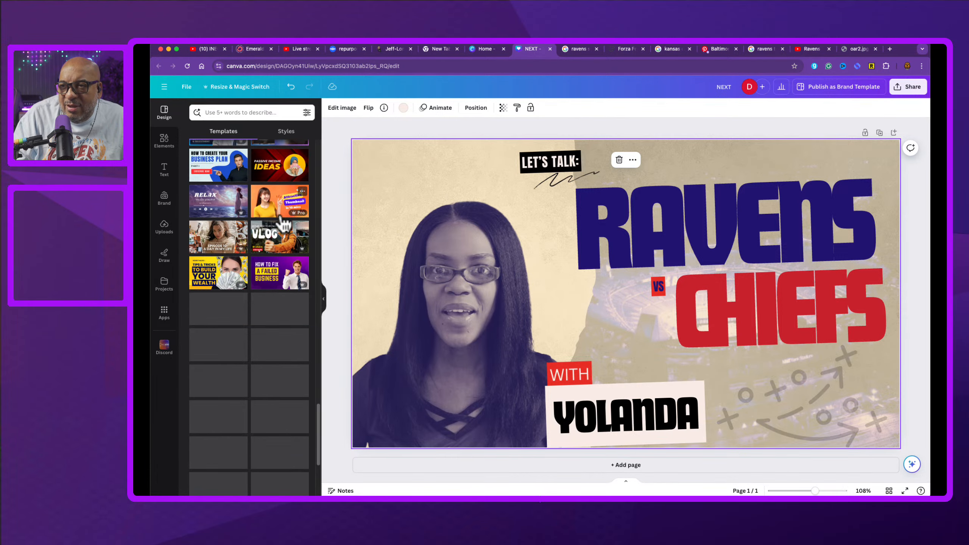
scroll(282, 226, down, 4)
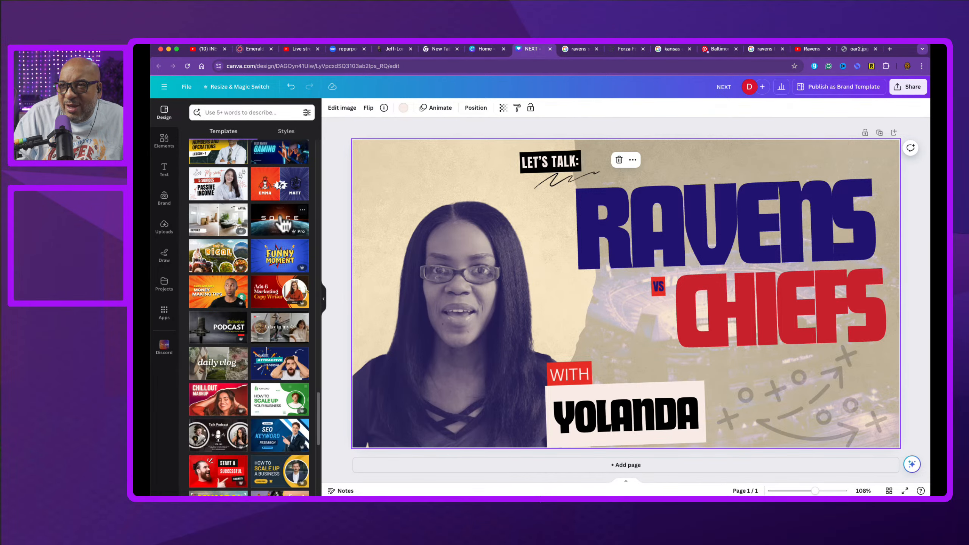
scroll(281, 218, up, 20)
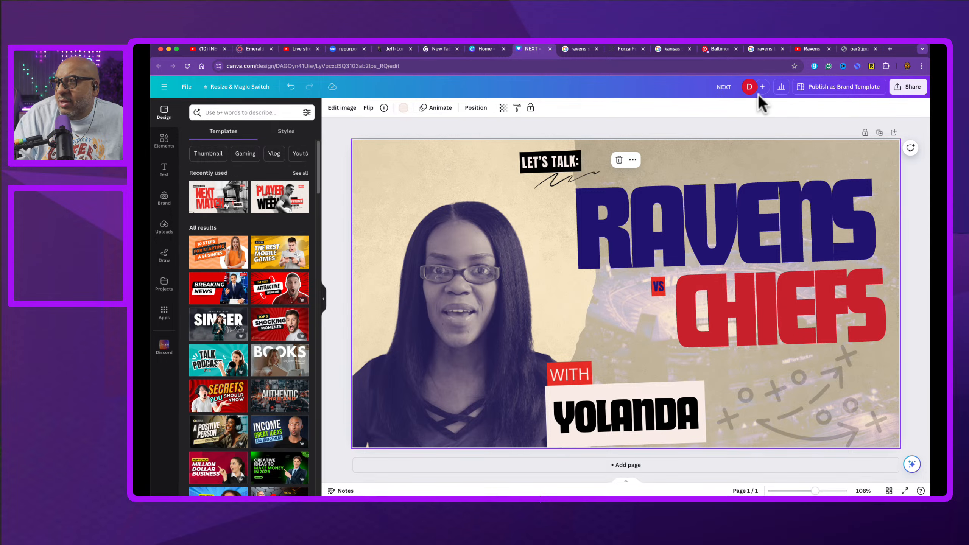
Step: Duplicate the thumbnail page, then add a new page and apply the red Next Match sports template to it
click(881, 134)
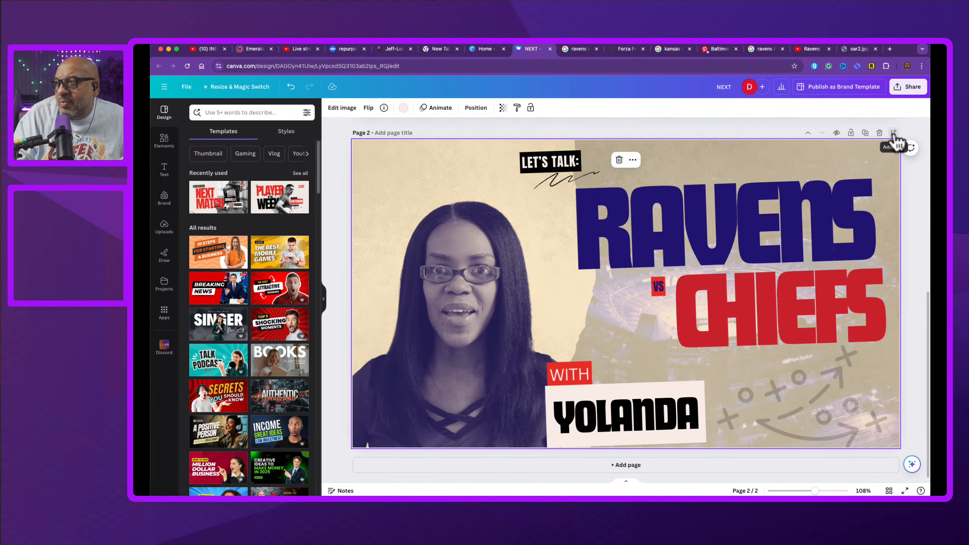
click(894, 133)
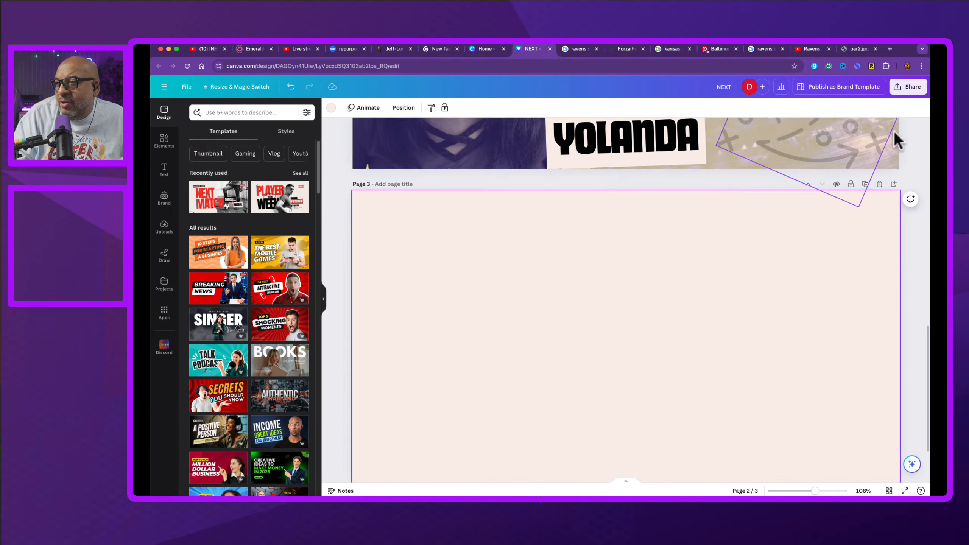
click(226, 189)
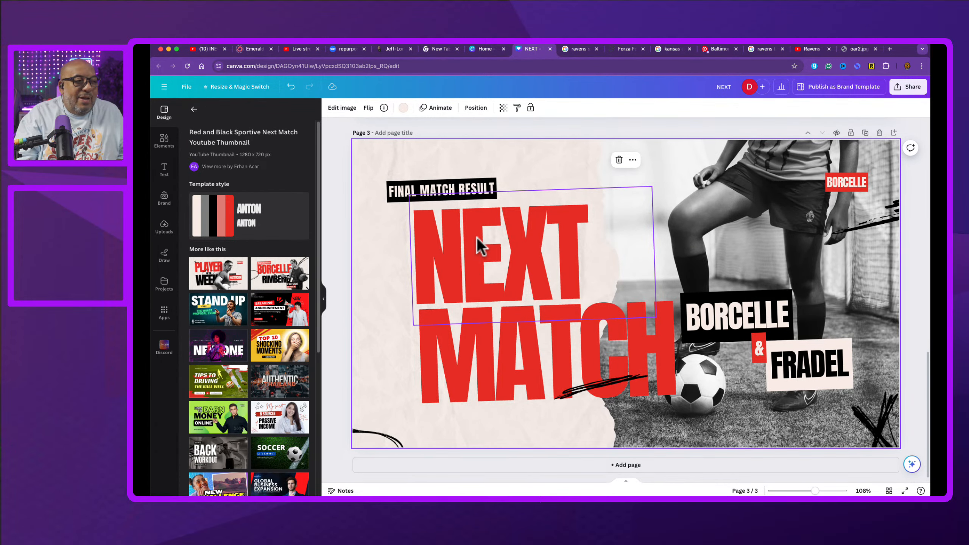
Step: Select the LET'S TALK label on page 2 and open the layers list to inspect its stacking order
scroll(527, 253, up, 8)
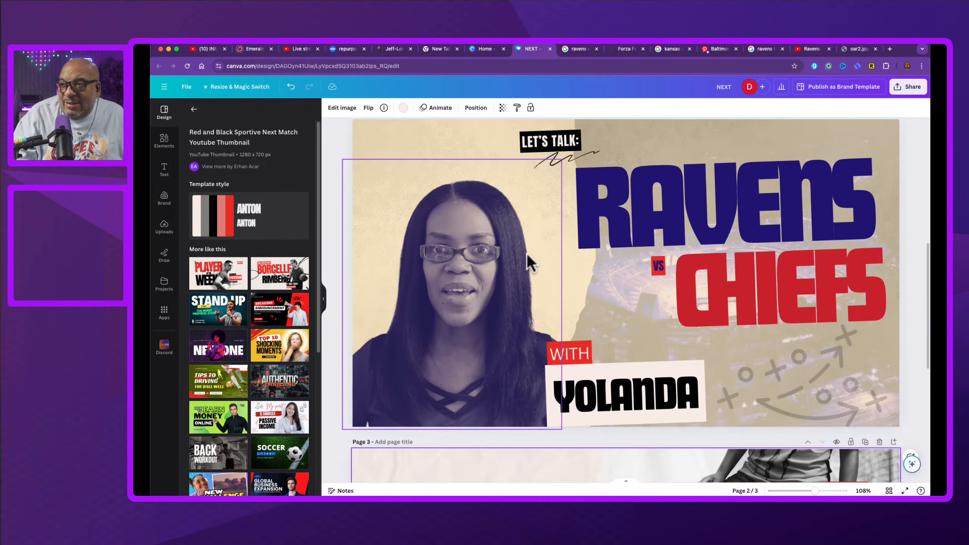
scroll(527, 253, up, 1)
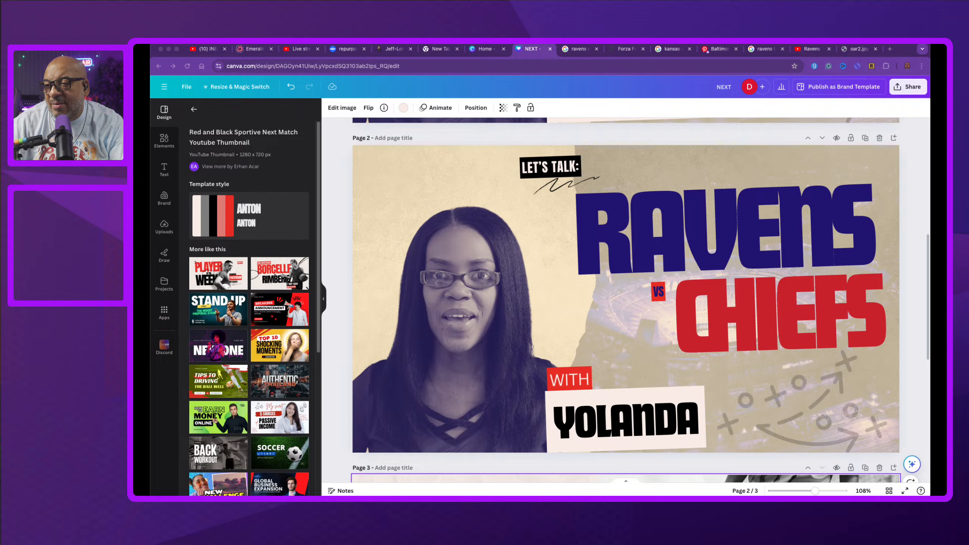
click(532, 218)
right_click(536, 167)
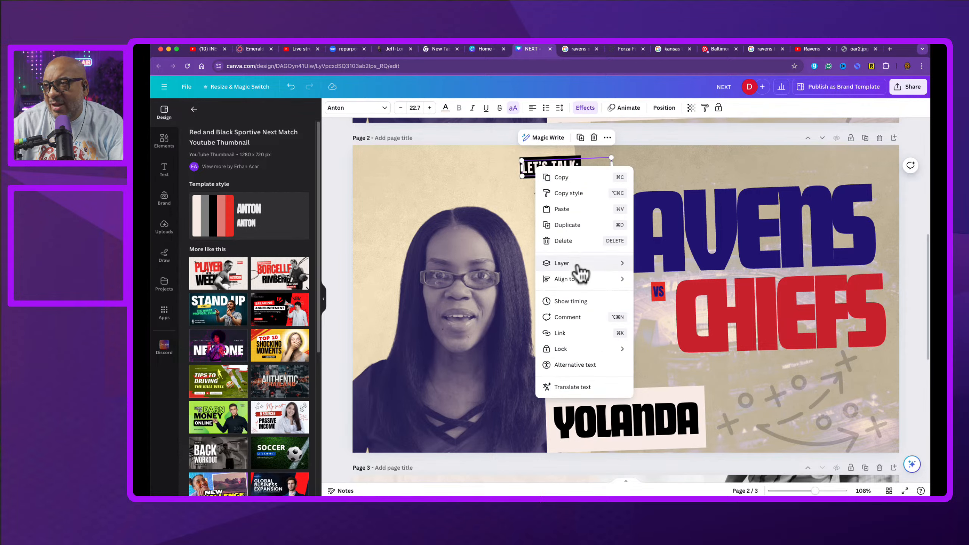
mouse_move(579, 269)
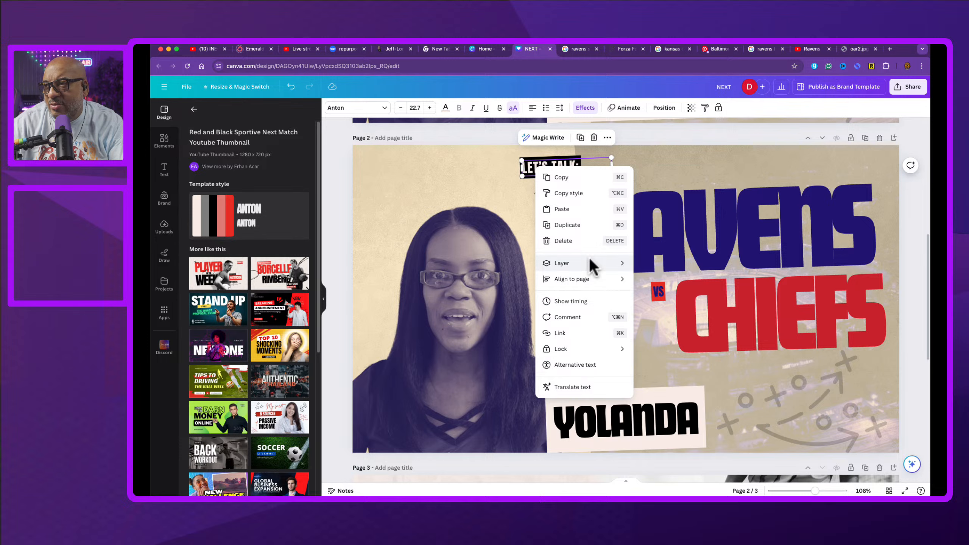
click(668, 332)
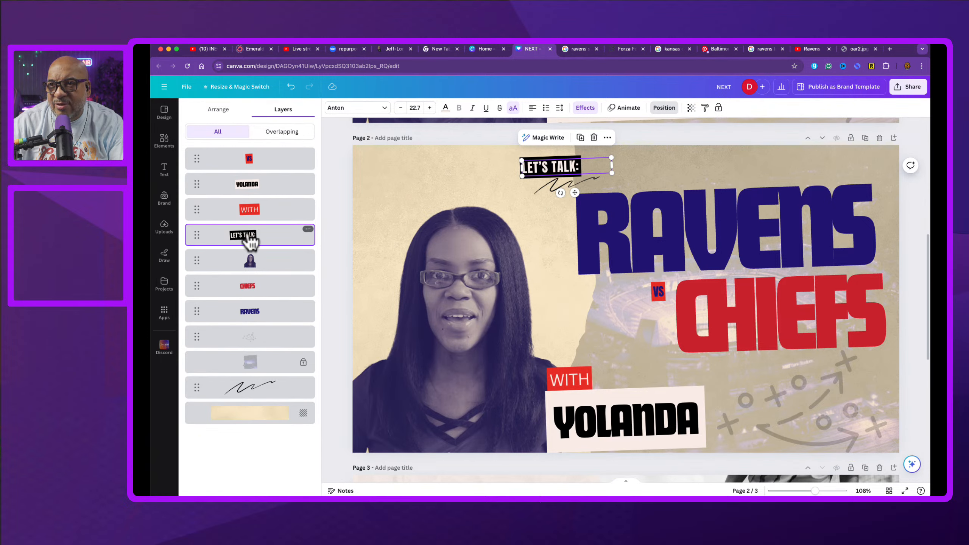
click(308, 230)
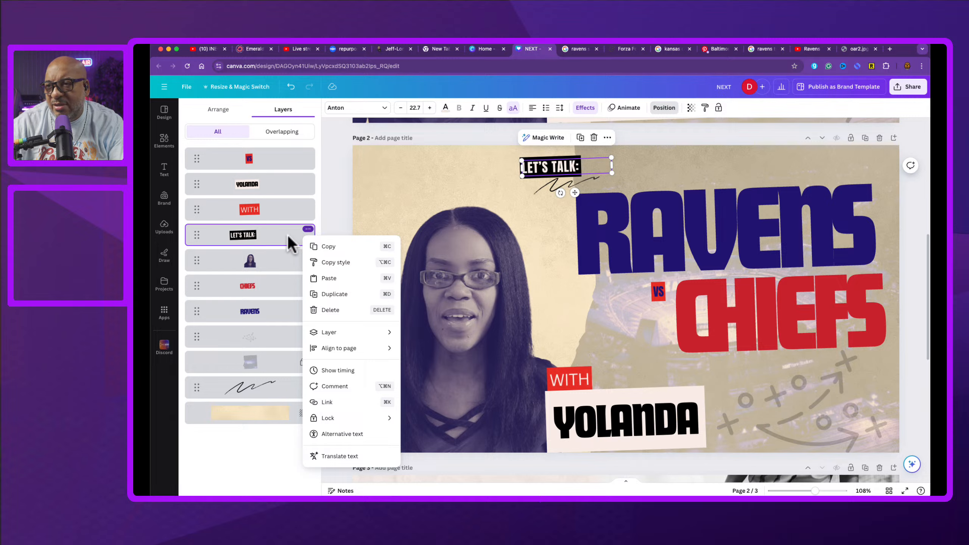
click(238, 468)
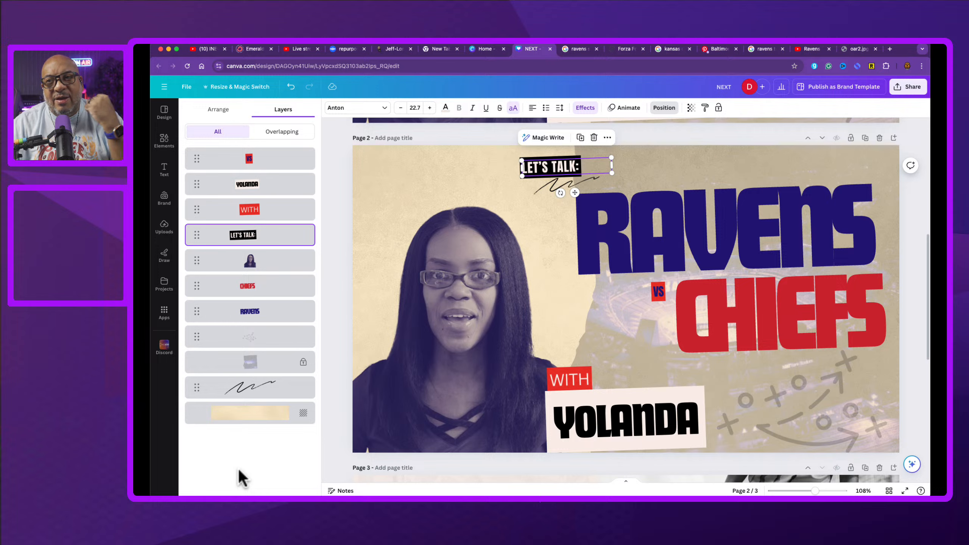
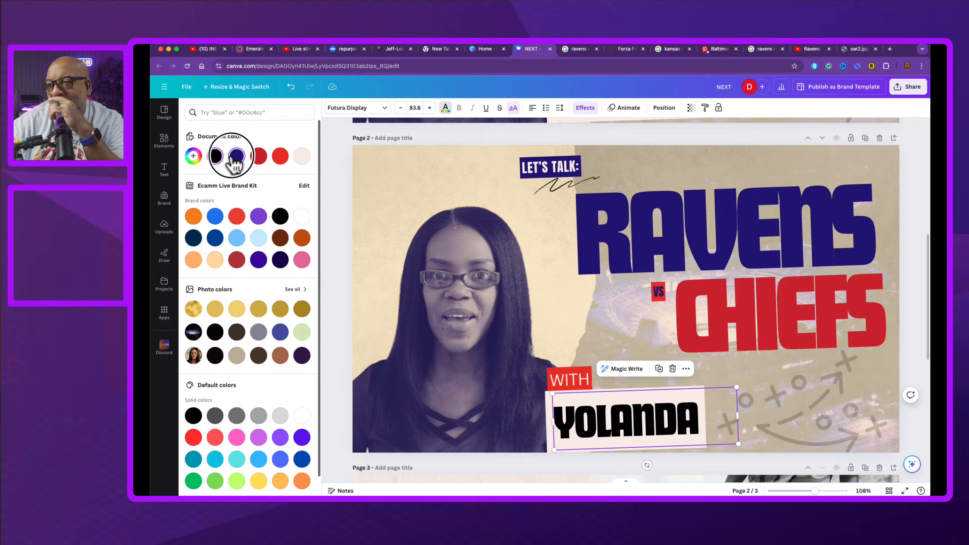
Step: Apply the dark navy document colour to the YOLANDA name text and deselect it
click(235, 156)
key(Escape)
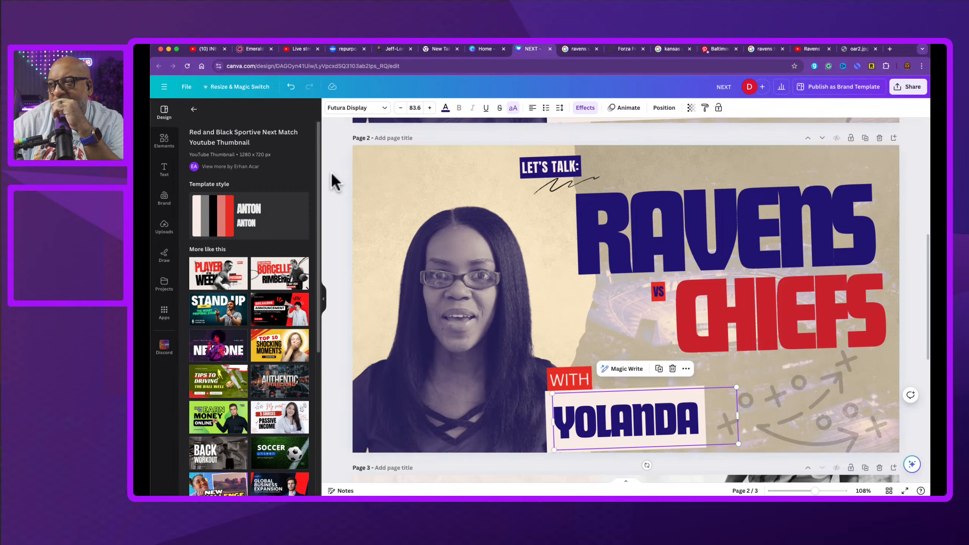
click(334, 183)
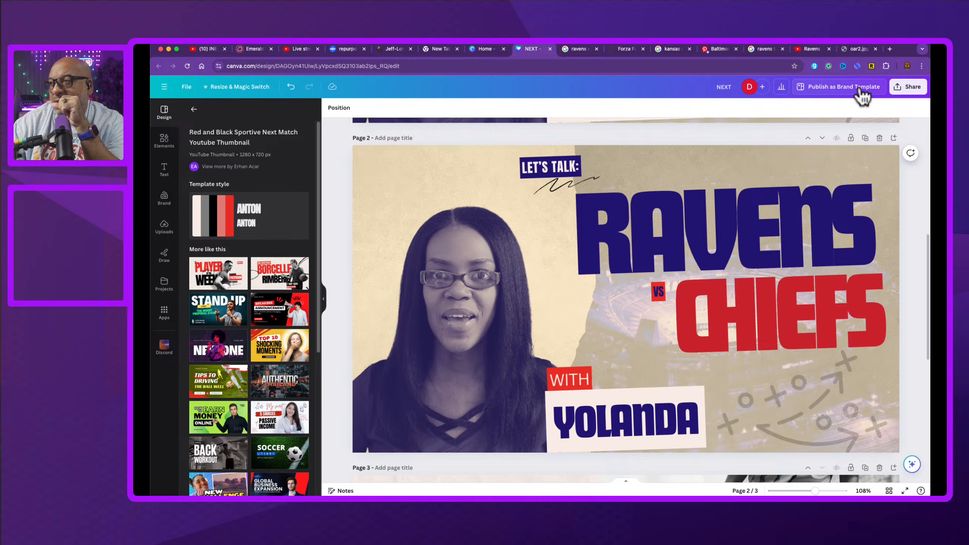
Step: Set the design's collaboration link access to anyone with the link
click(909, 88)
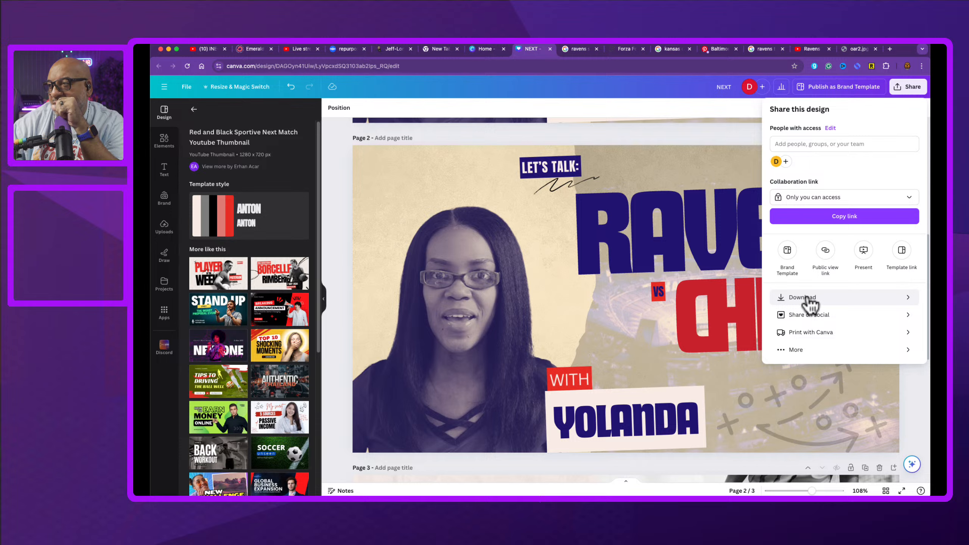
click(902, 252)
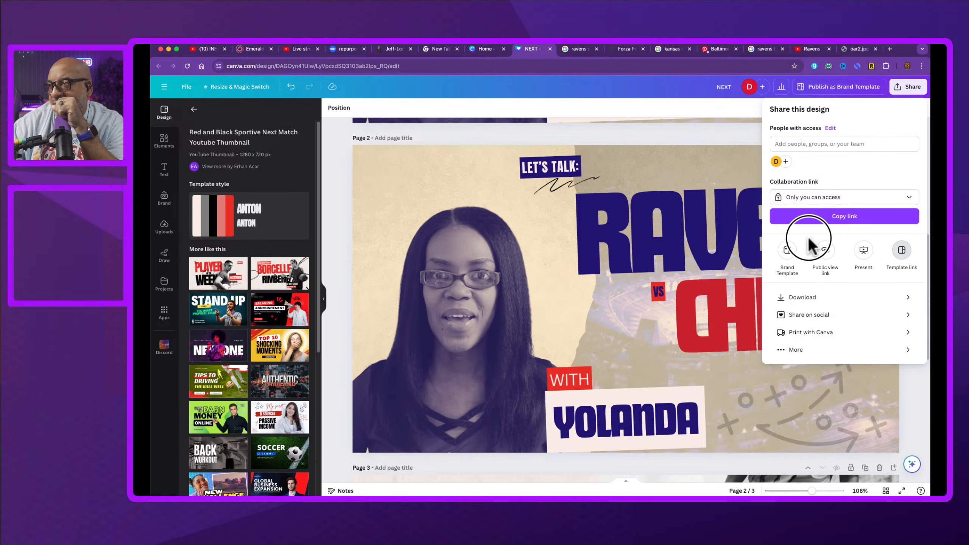
click(836, 197)
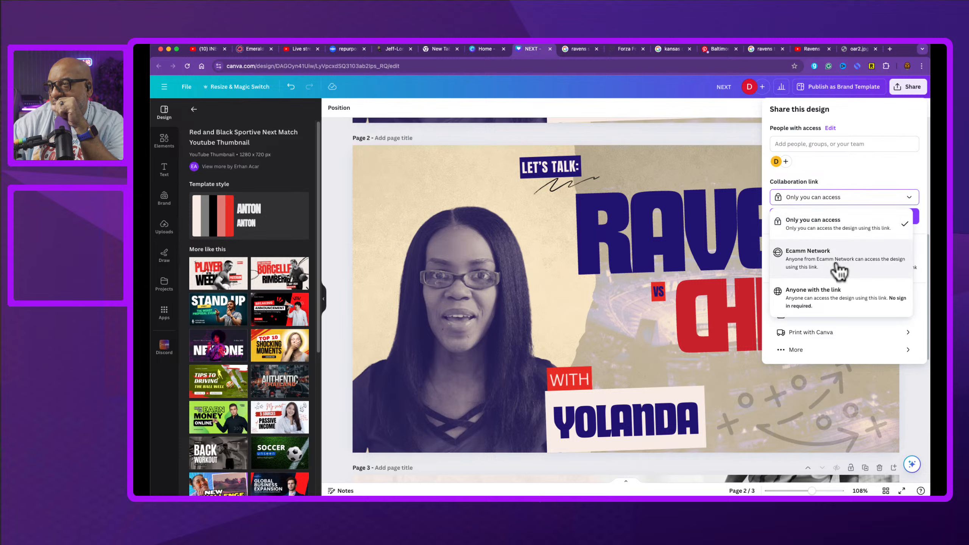
click(840, 297)
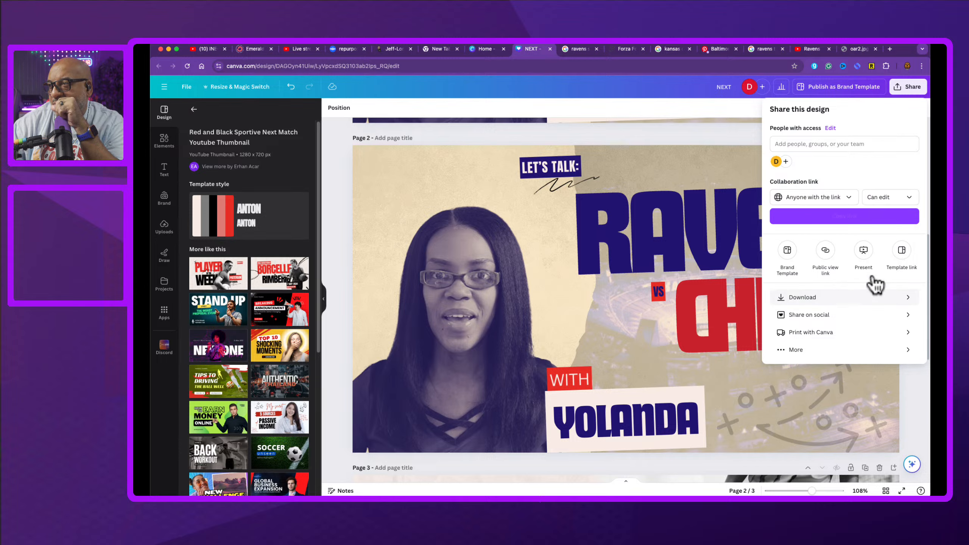
Step: Create a template link for the design and copy it
click(903, 252)
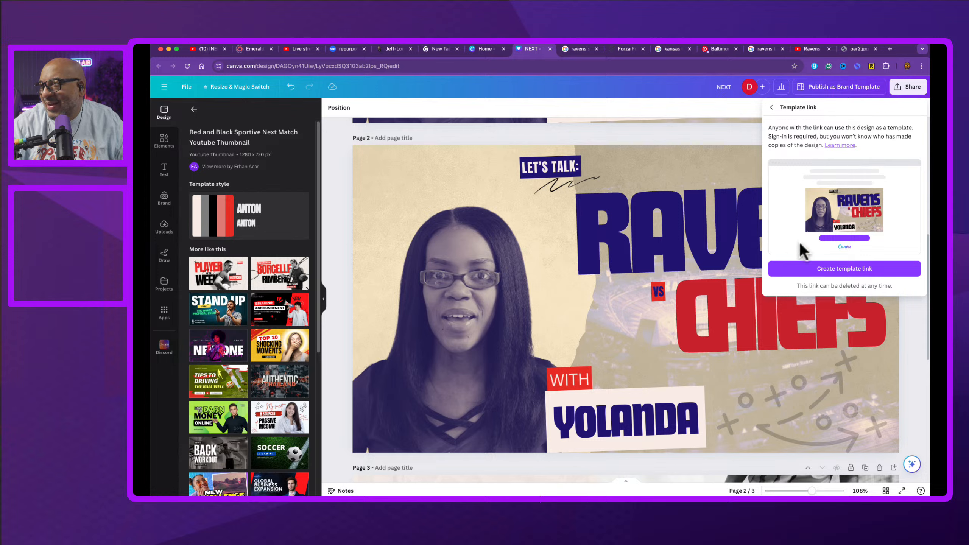
click(812, 268)
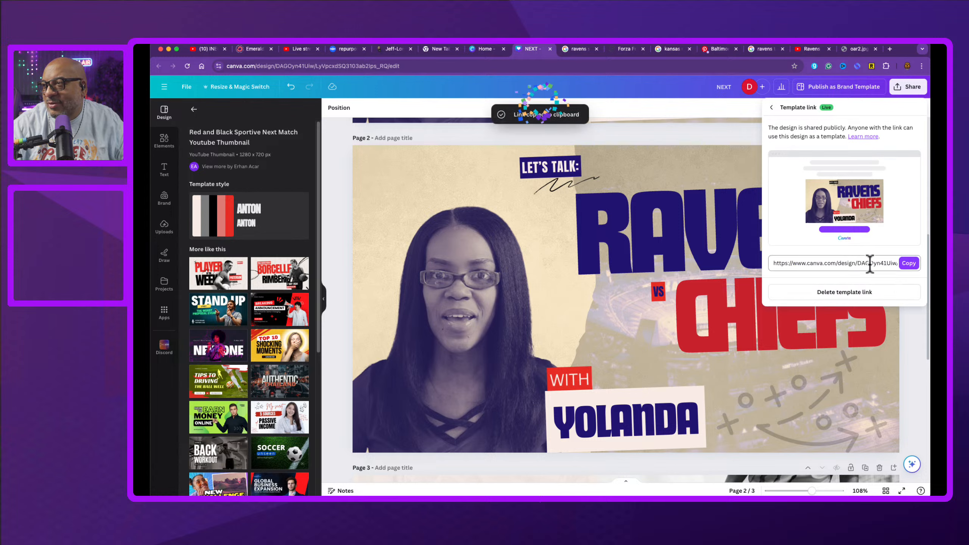
click(913, 264)
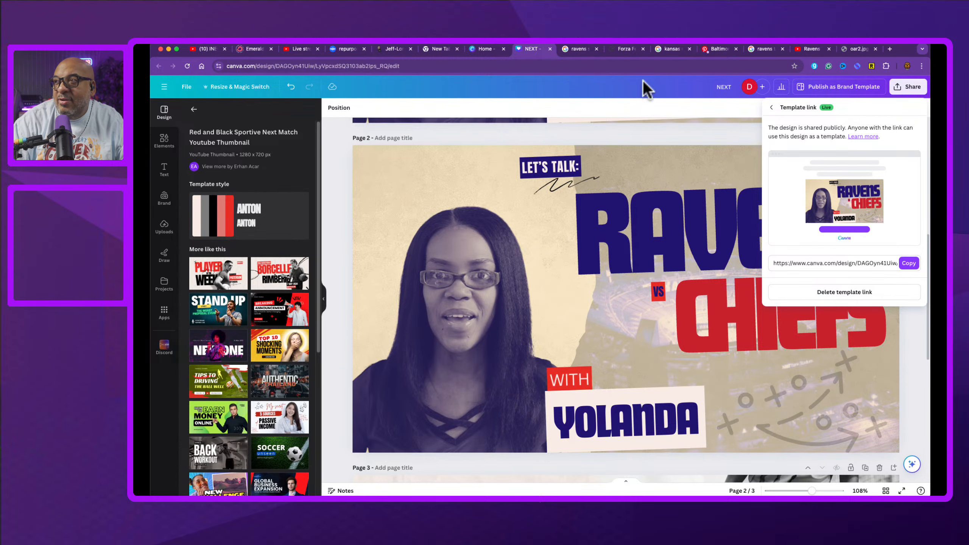
Step: Paste the copied link into another tab's address bar and open it
click(569, 48)
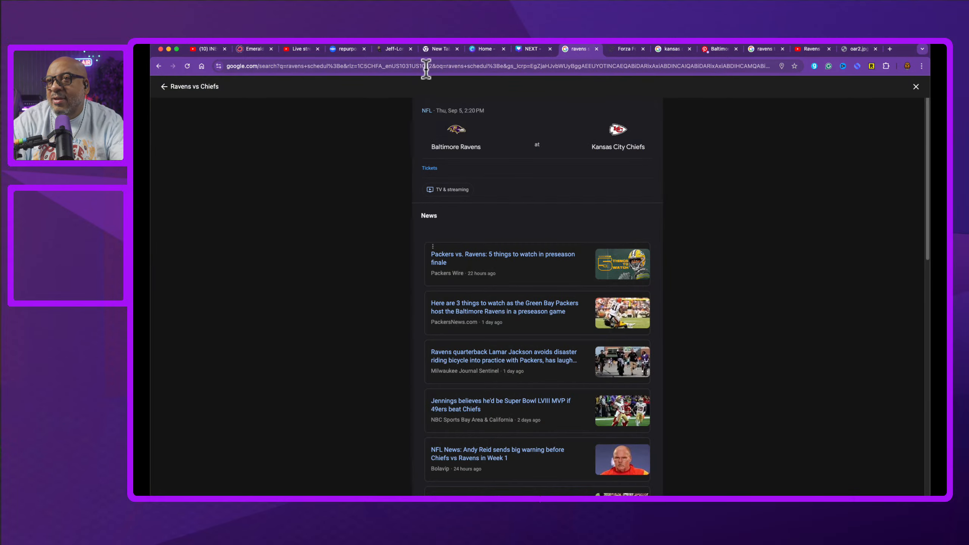
click(422, 65)
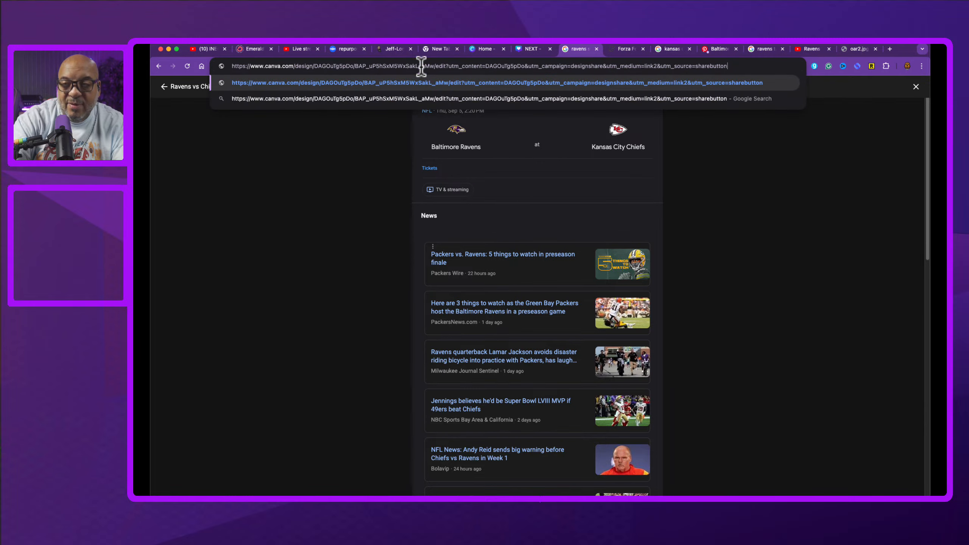
key(super+v)
key(Return)
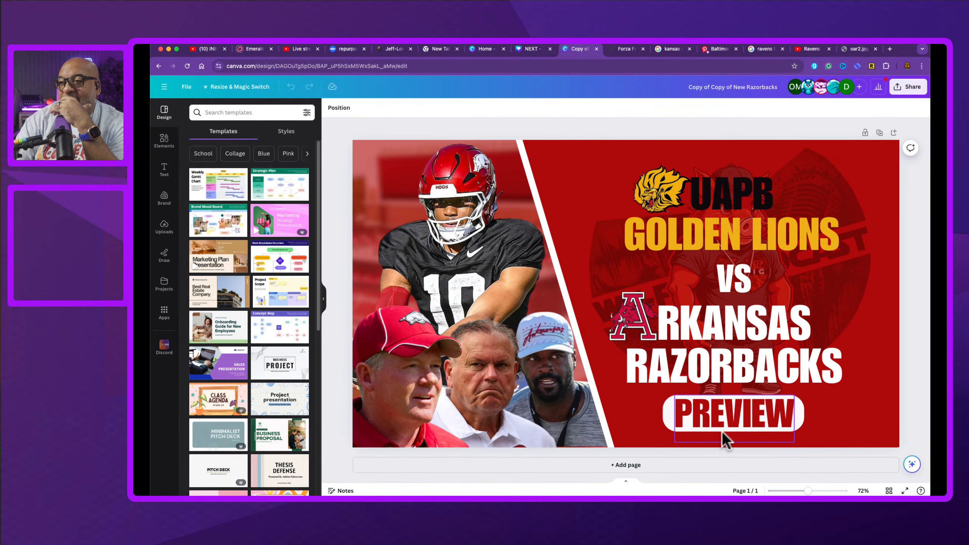
Step: Return to the Ravens vs Chiefs design tab and close the share options
click(534, 50)
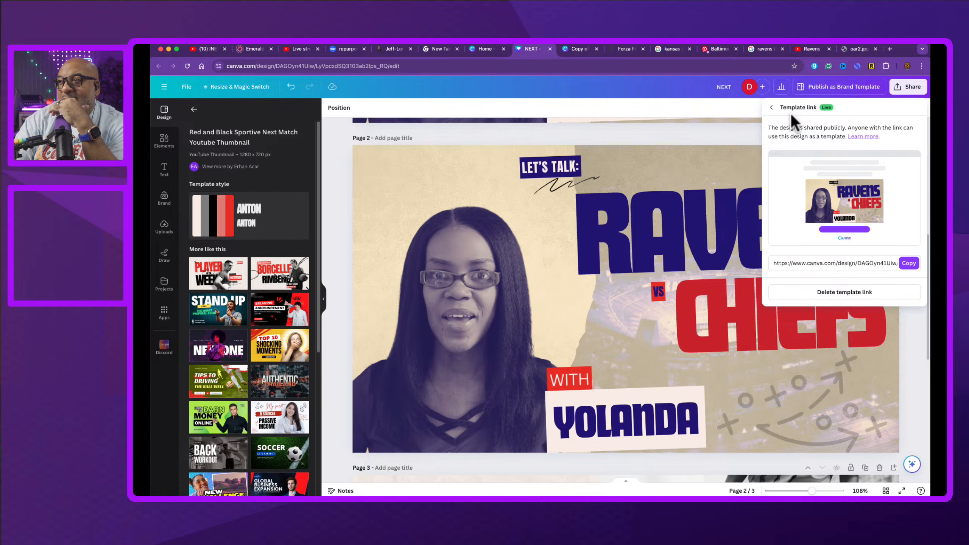
click(771, 108)
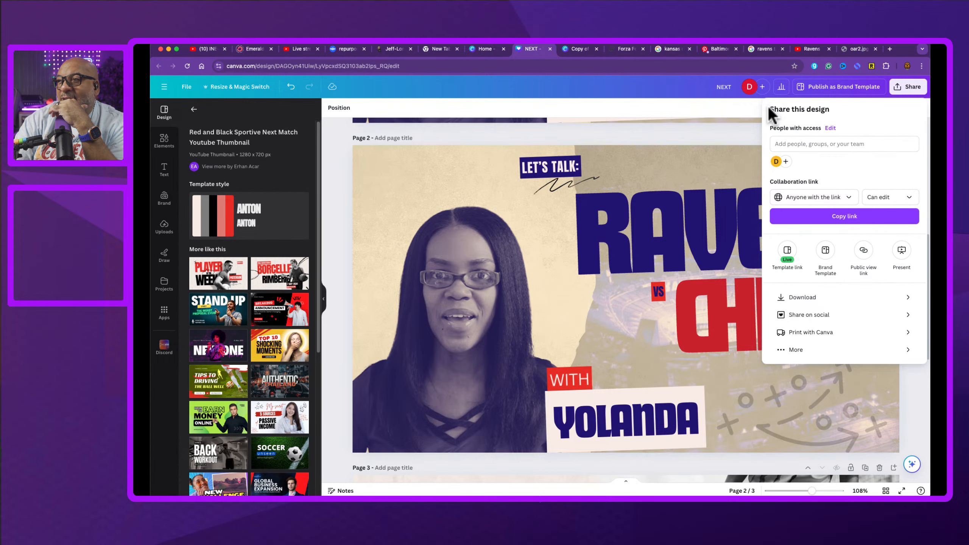
click(699, 127)
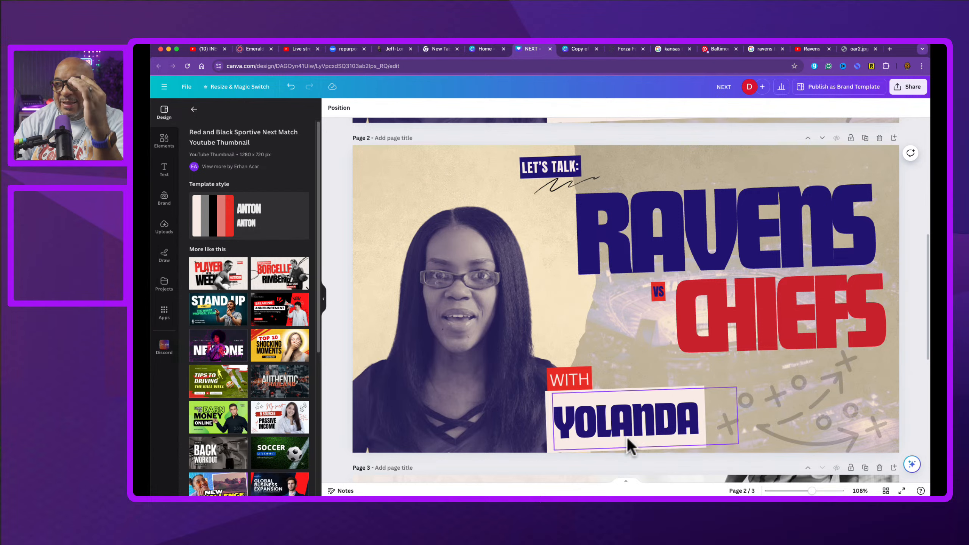
Step: Delete the LET'S TALK label and undo the deletion
click(546, 169)
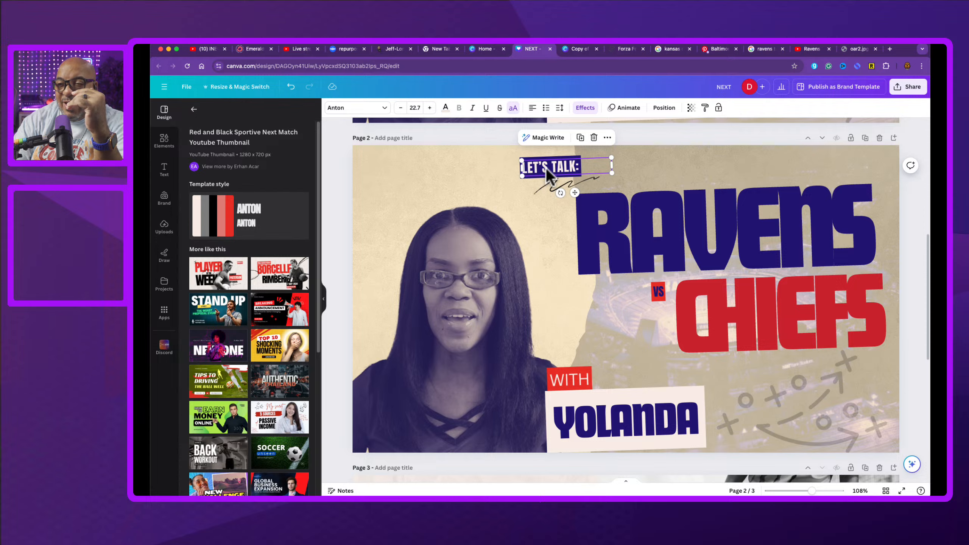
click(593, 137)
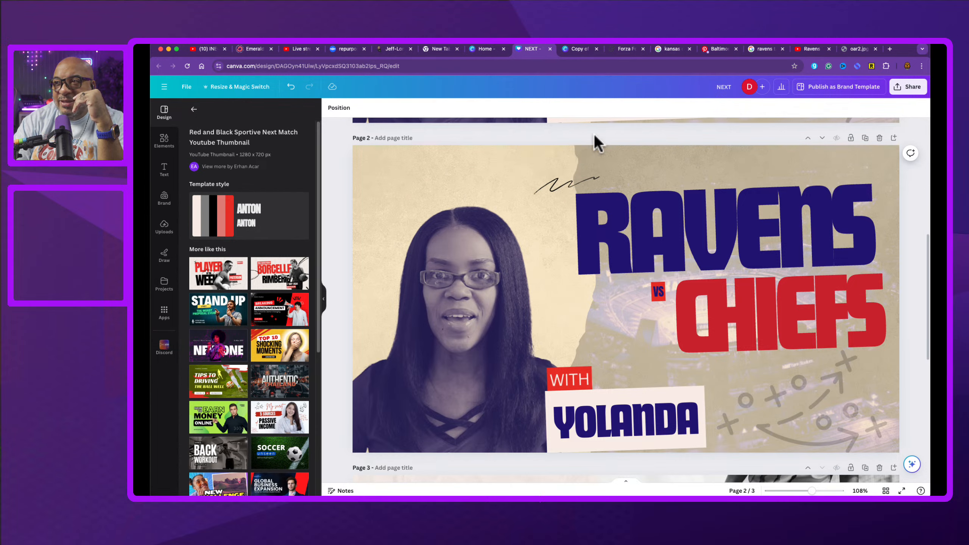
click(568, 191)
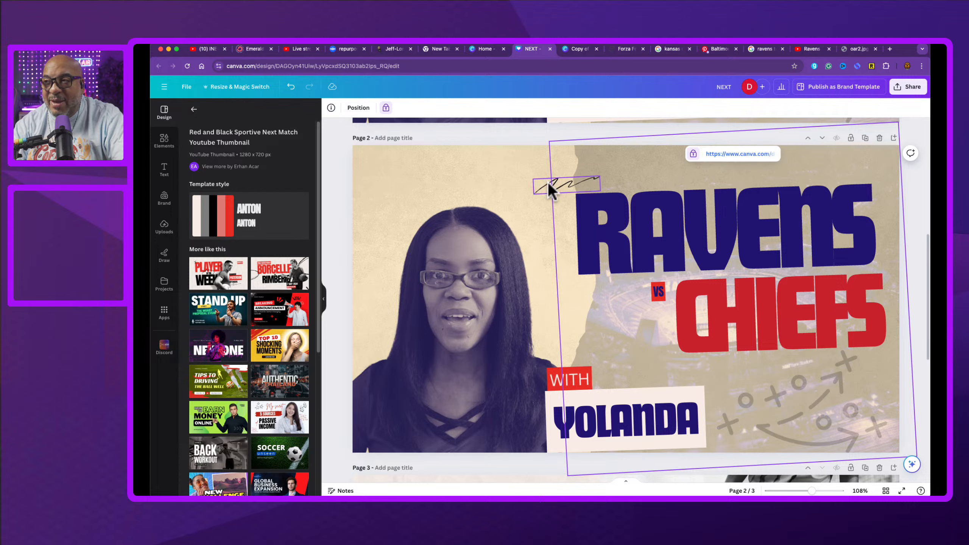
click(535, 137)
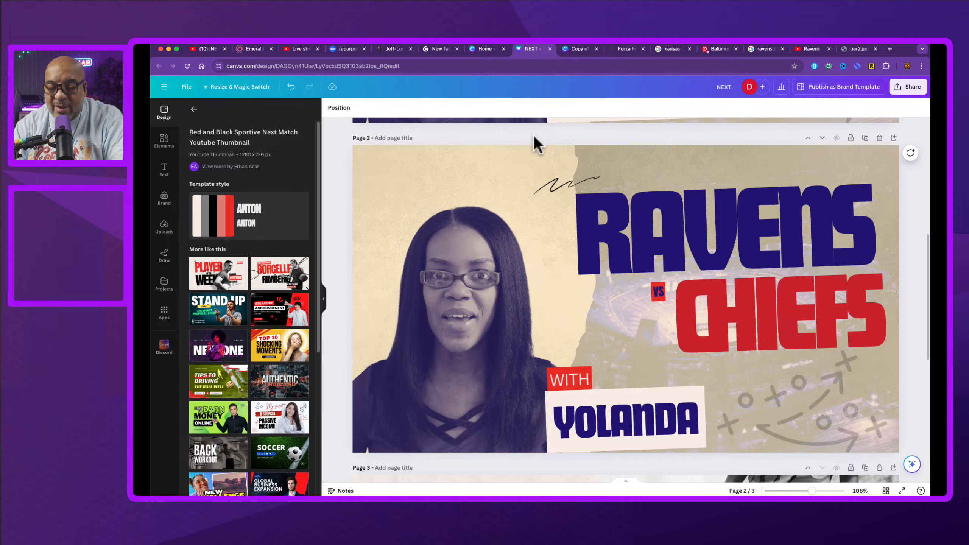
key(super+z)
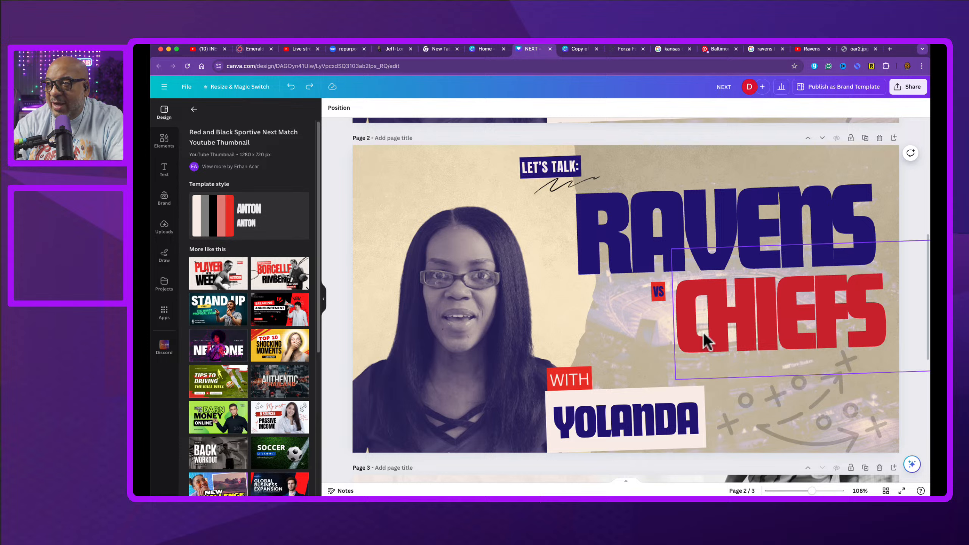
Step: Shrink the WITH label and undo the resize
click(569, 377)
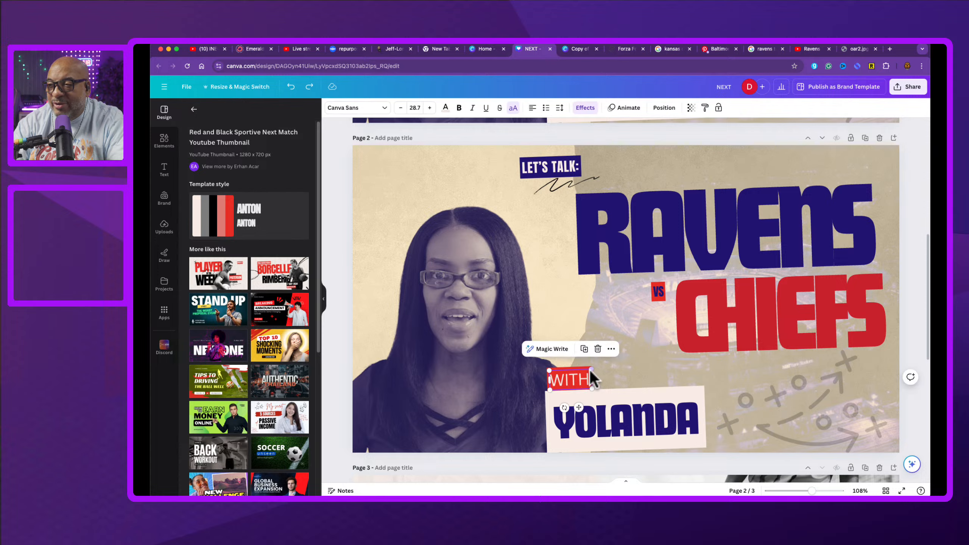
drag(592, 368, 572, 378)
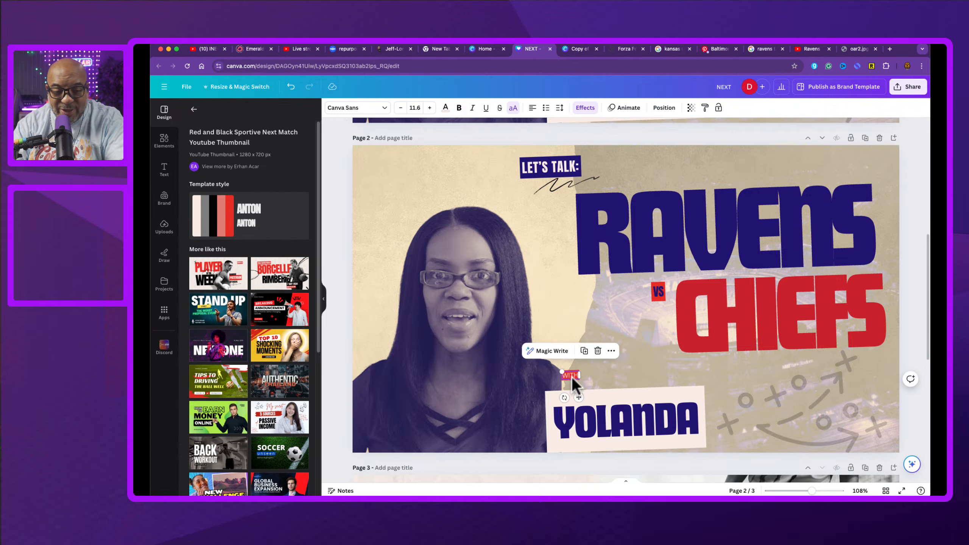
key(super+z)
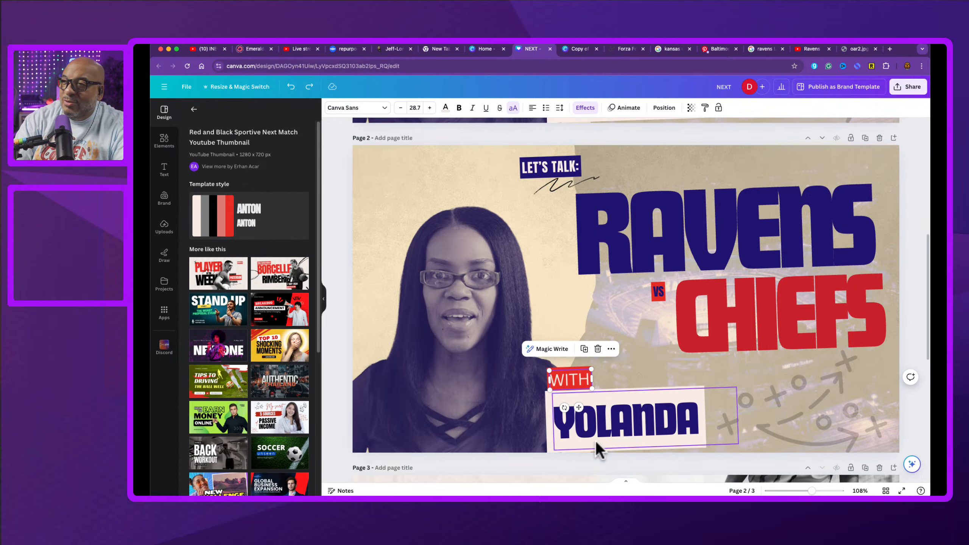
Step: Switch to the Golden Lions vs Arkansas Razorbacks design and duplicate its page
click(580, 48)
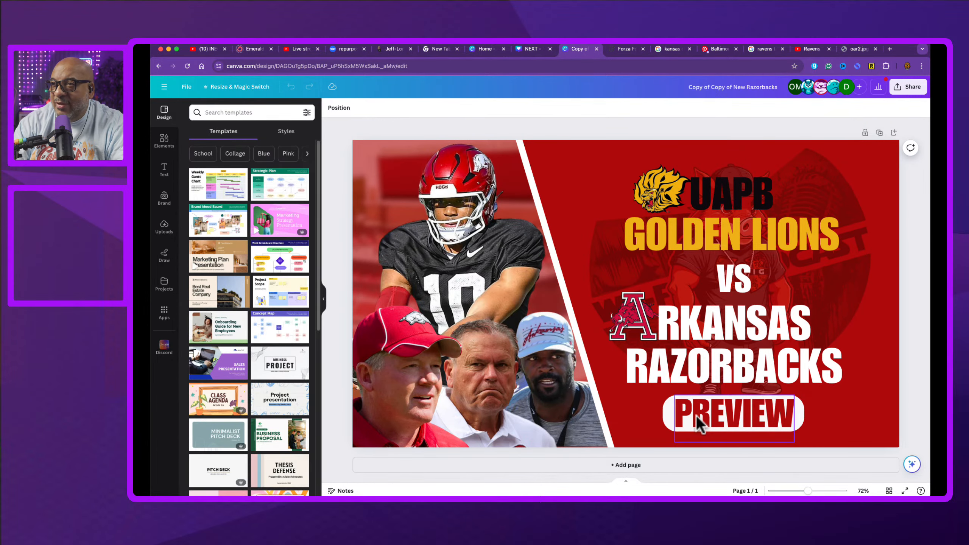
click(717, 200)
double_click(724, 198)
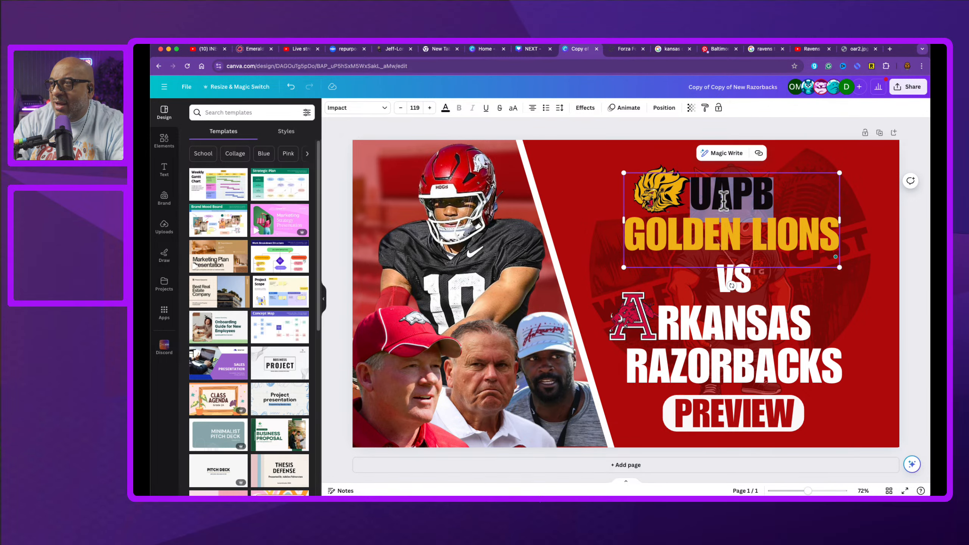
click(880, 132)
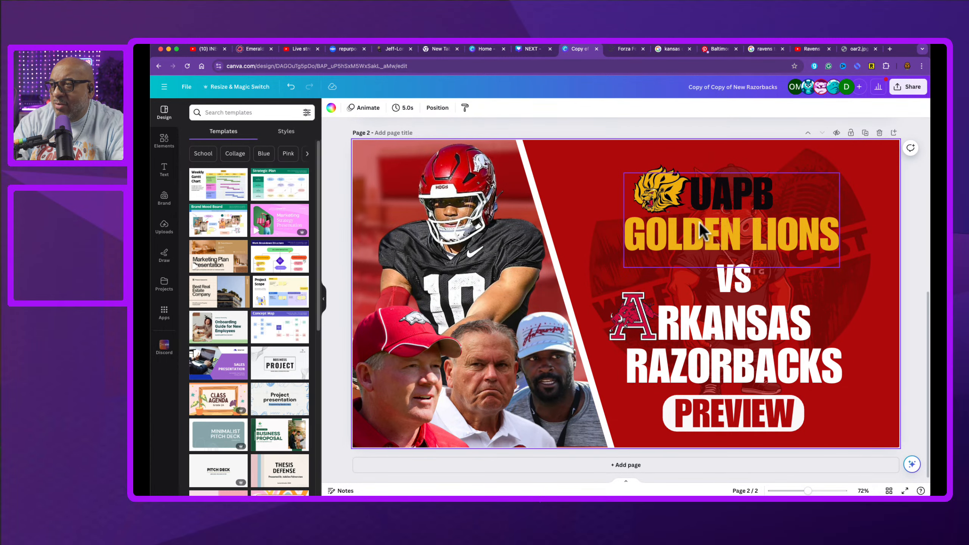
Step: Delete the word UAPB and its line from the Golden Lions headline on page 2
click(725, 196)
double_click(726, 197)
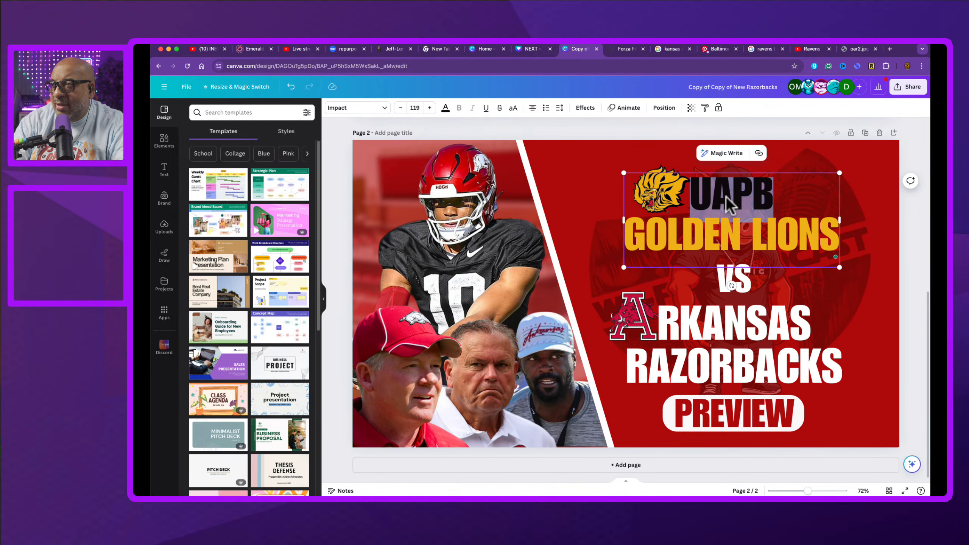
key(BackSpace)
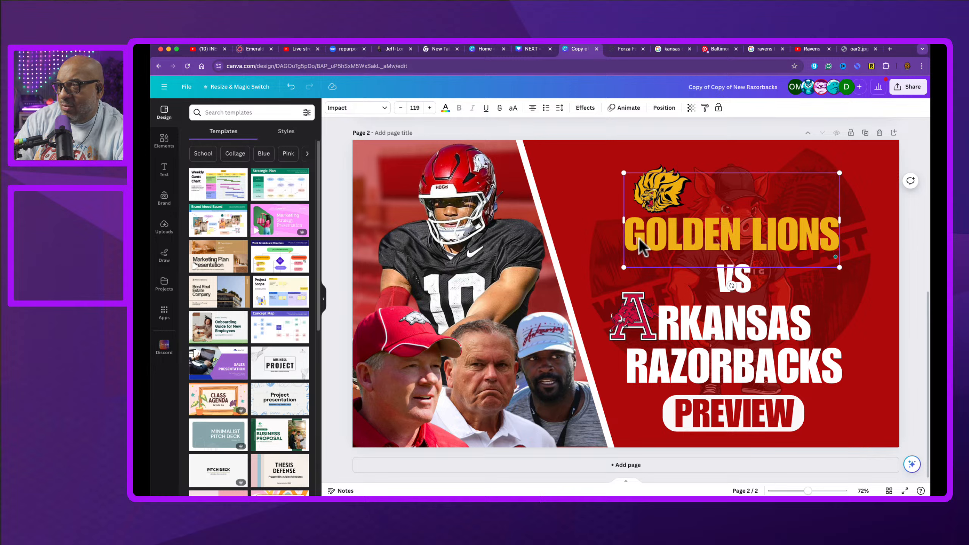
key(Delete)
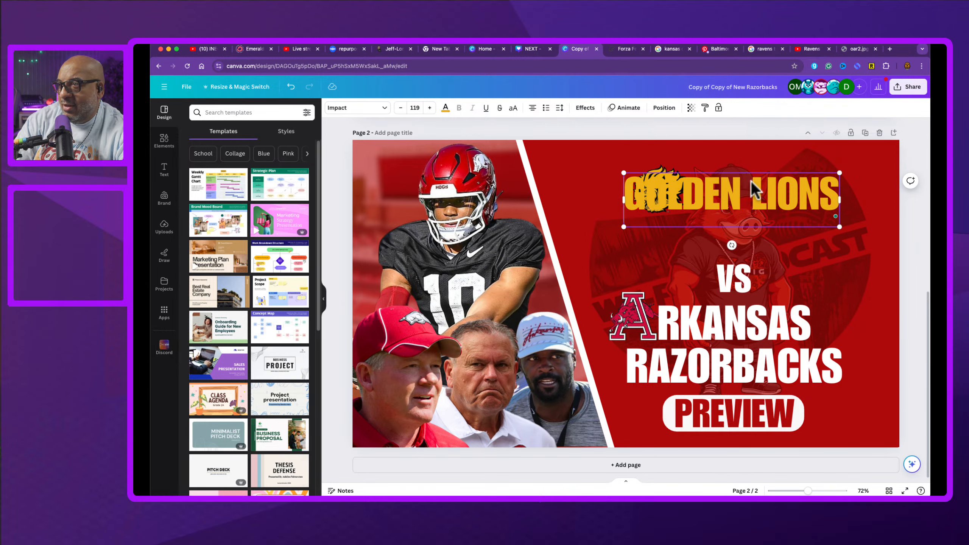
Step: Move the GOLDEN LIONS headline lower, just above the VS text
click(559, 219)
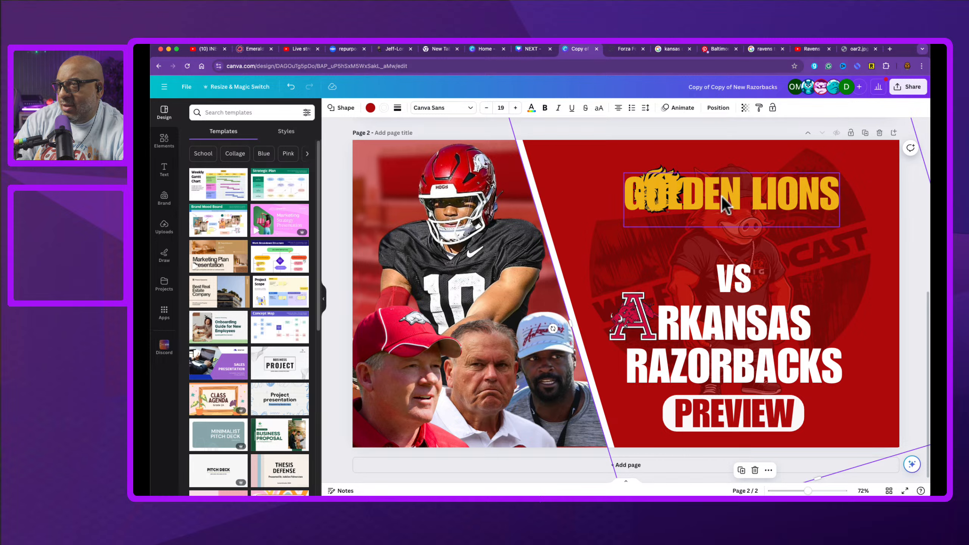
drag(733, 195, 733, 242)
Step: Delete the word ARKANSAS and its line from the Arkansas Razorbacks headline
click(716, 328)
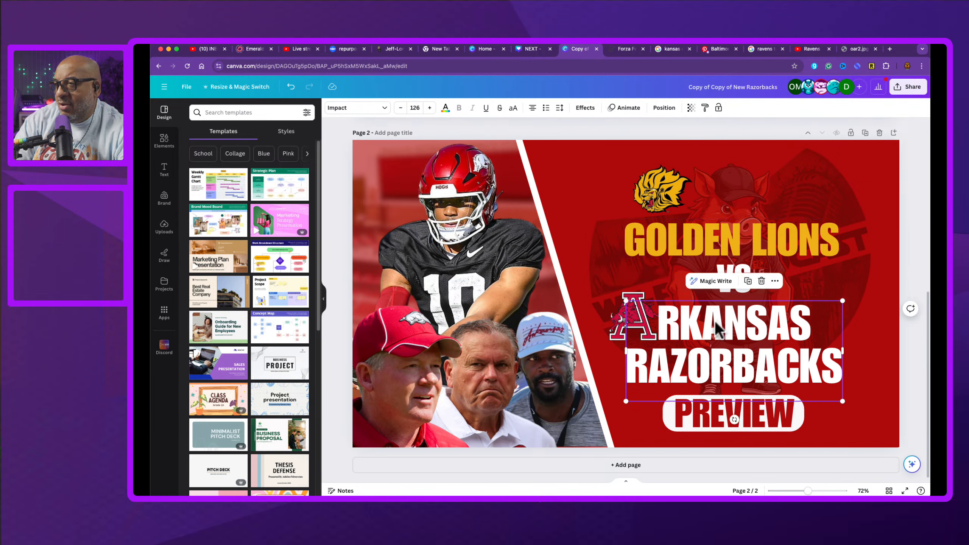
double_click(716, 323)
double_click(716, 322)
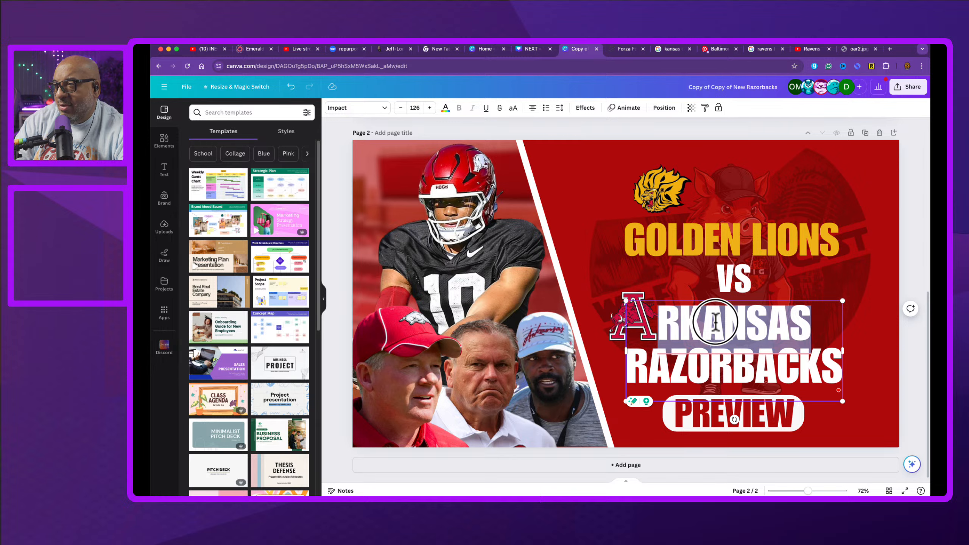
key(BackSpace)
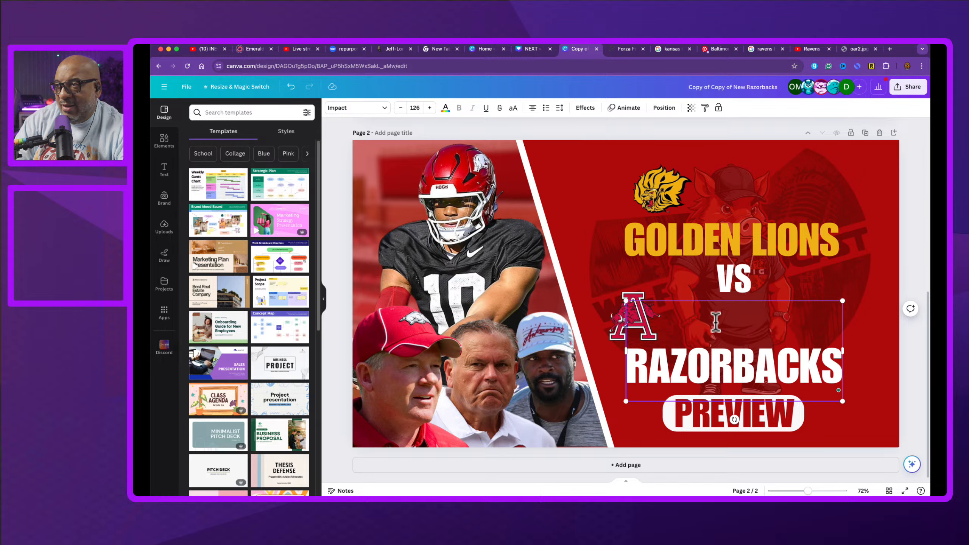
key(BackSpace)
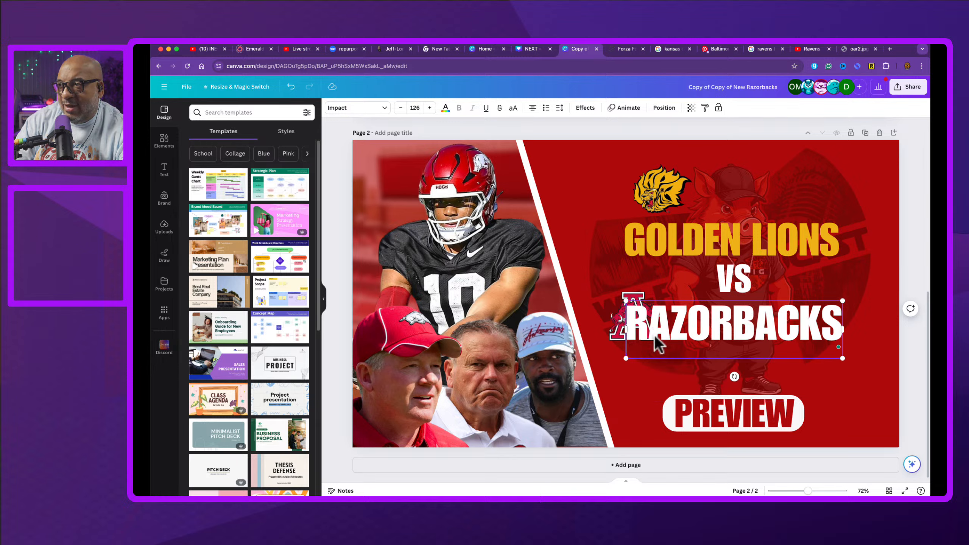
Step: Move the Arkansas A logo up beside the RAZORBACKS text
click(620, 323)
drag(621, 323, 590, 303)
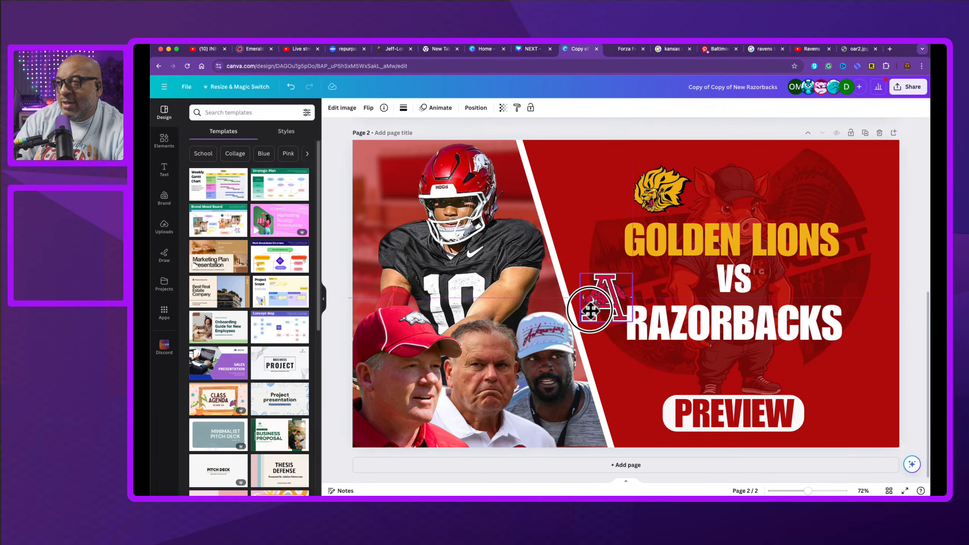
Step: Move the RAZORBACKS text slightly lower and enlarge it to font size 155
click(720, 330)
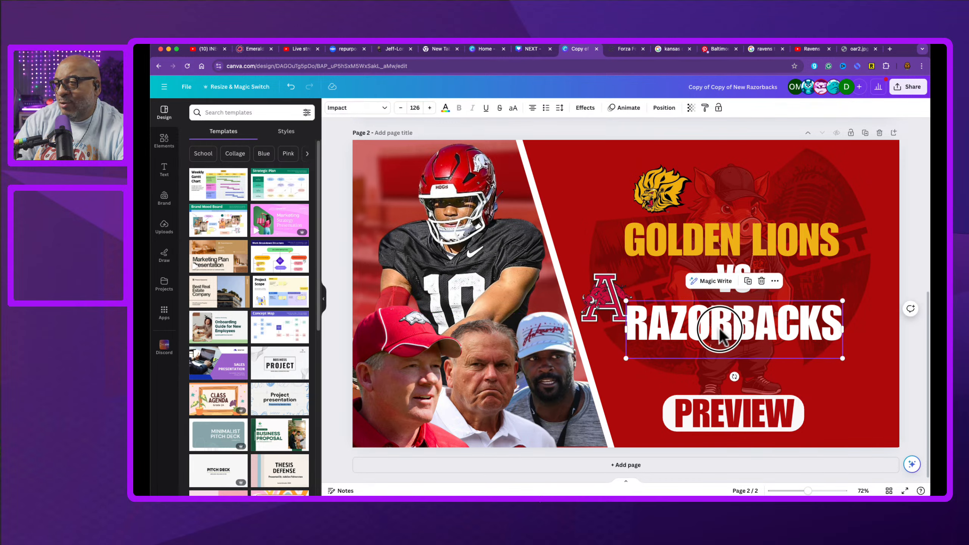
drag(719, 330, 721, 345)
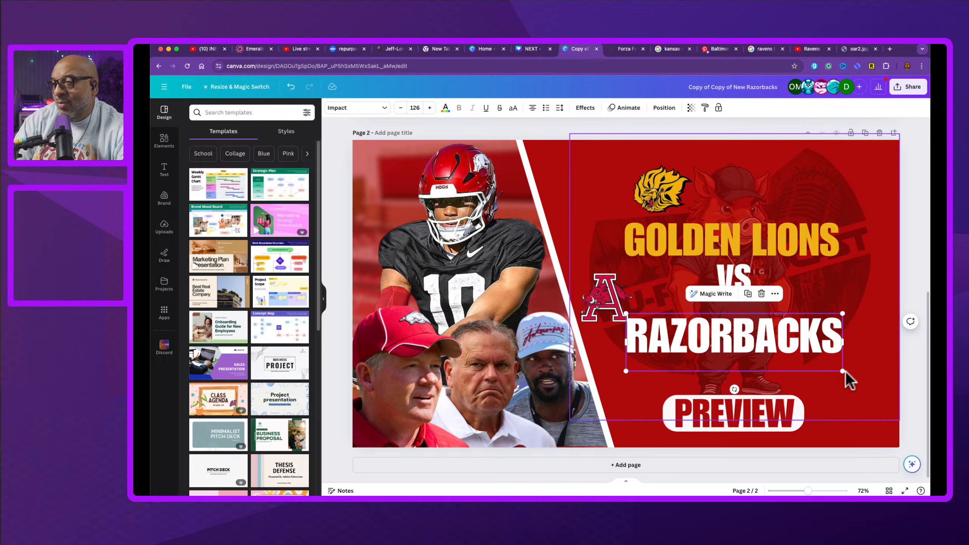
drag(845, 371, 891, 391)
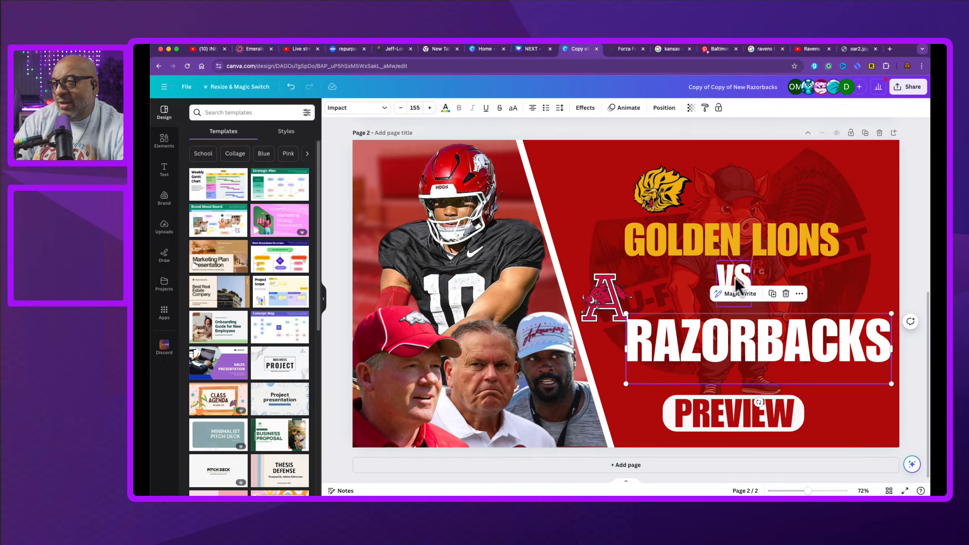
Step: Move the VS text up to the top of the diagonal divider between the photo and the red panel
drag(737, 283, 545, 160)
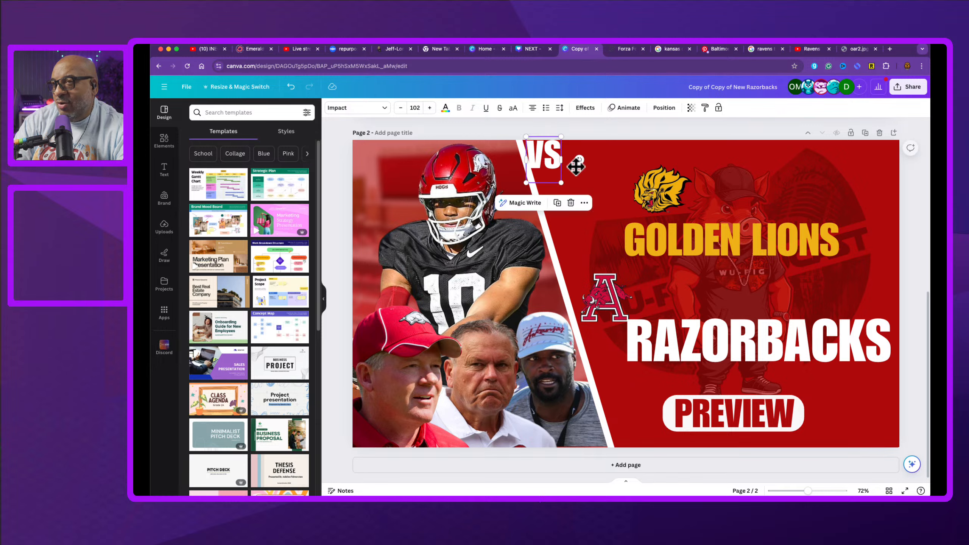
click(660, 244)
click(415, 107)
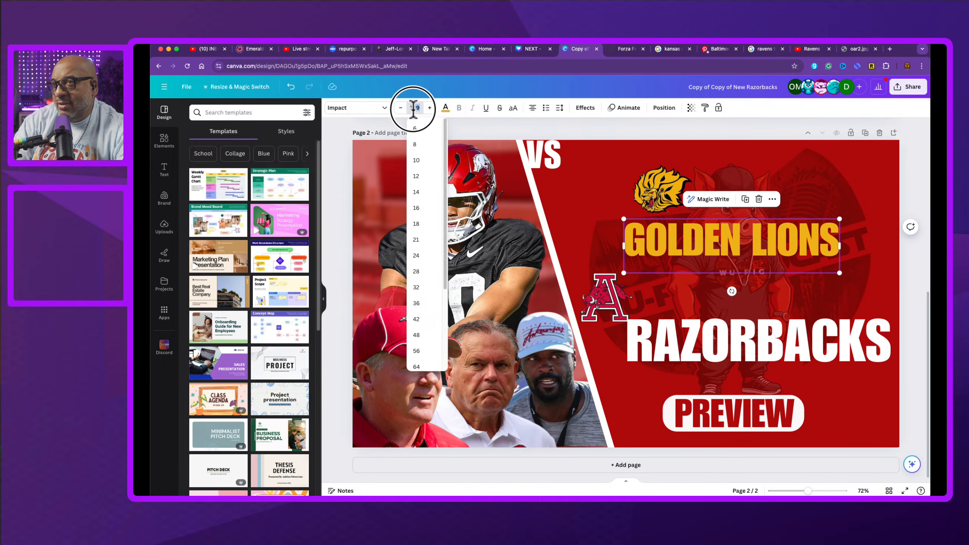
click(413, 109)
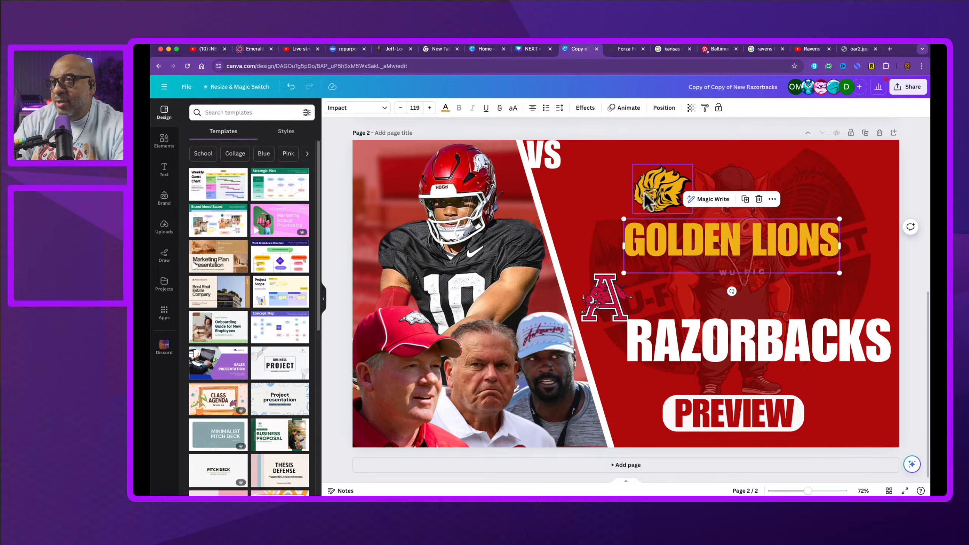
triple_click(684, 233)
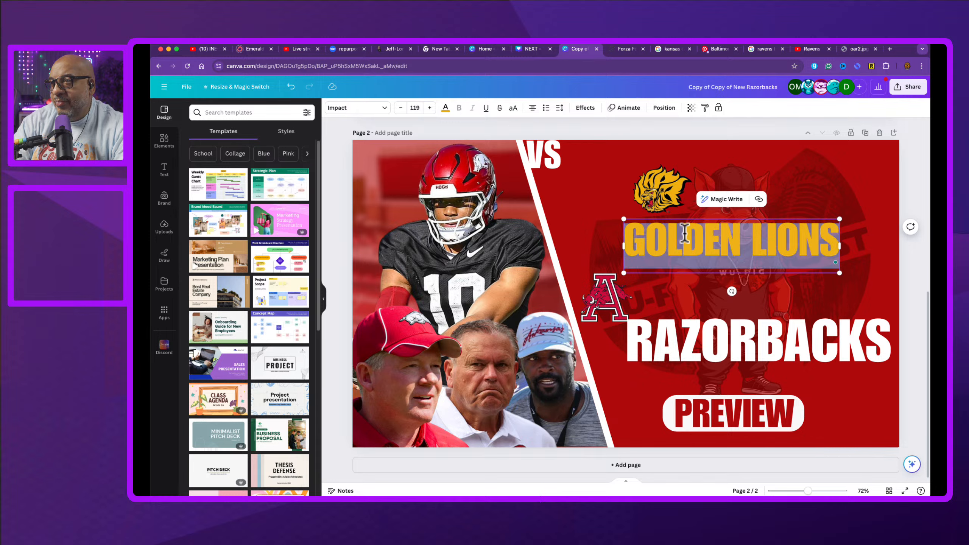
click(416, 108)
click(417, 107)
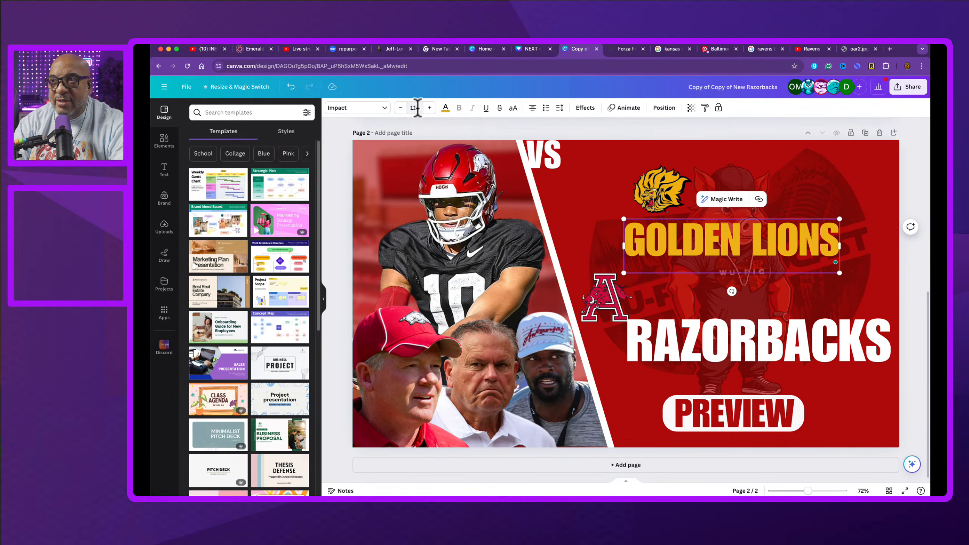
click(411, 109)
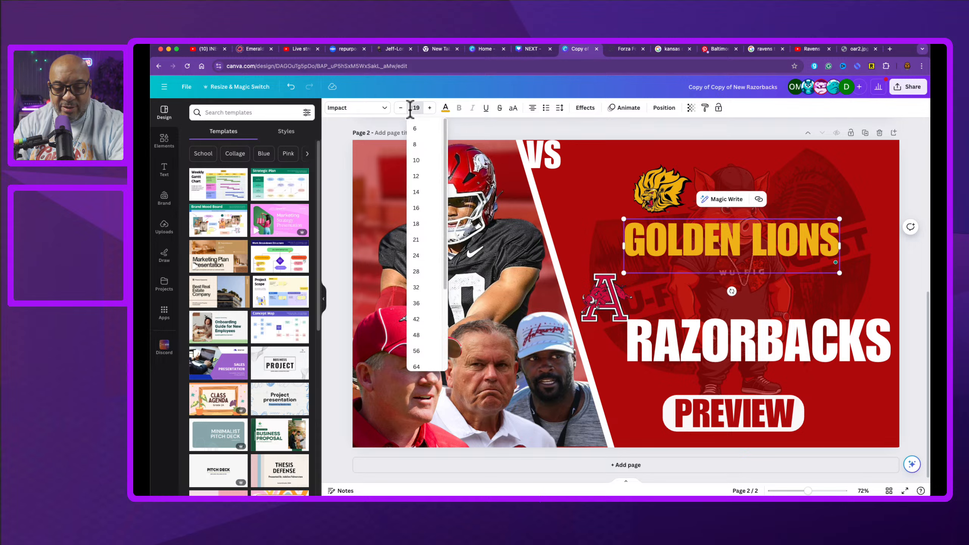
click(422, 110)
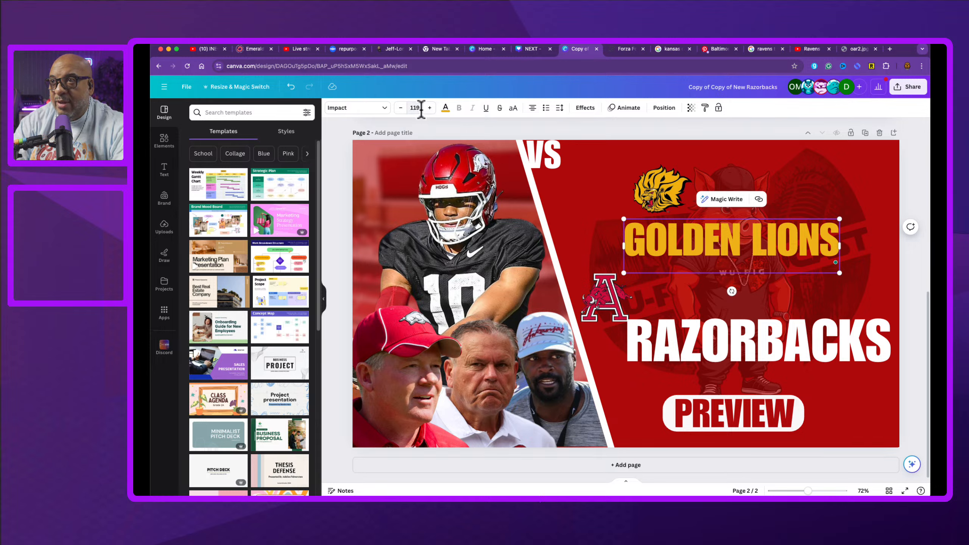
key(Delete)
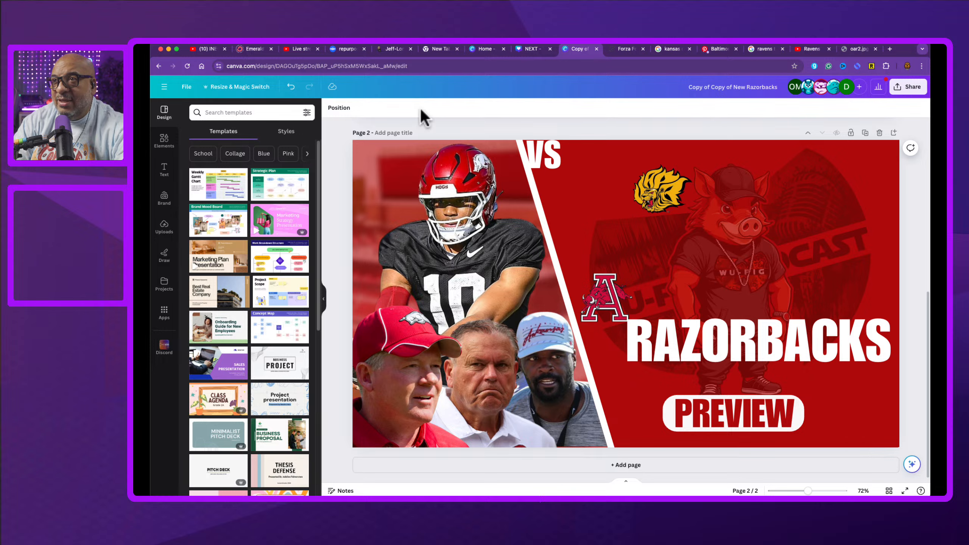
key(ctrl+z)
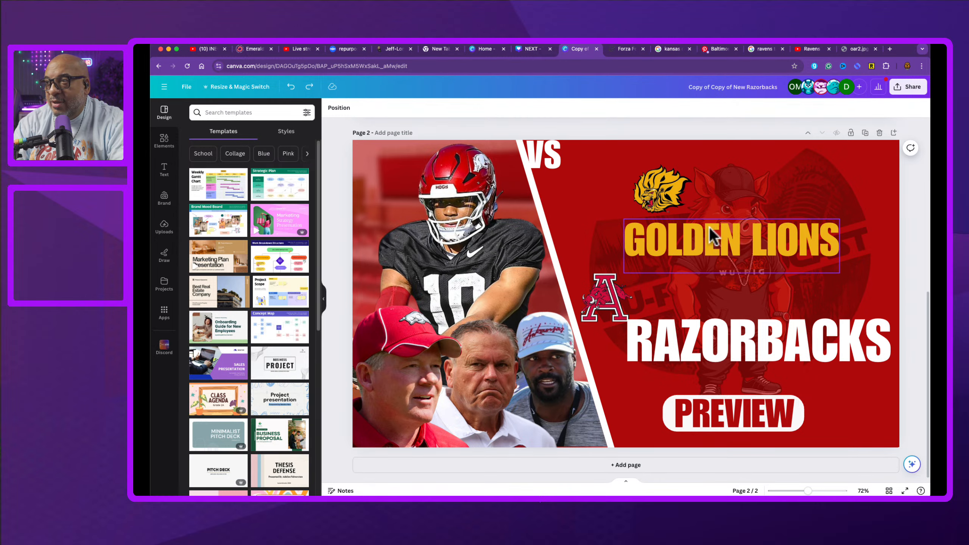
Step: Increase the GOLDEN LIONS headline font size to 160 and nudge it slightly higher
click(696, 238)
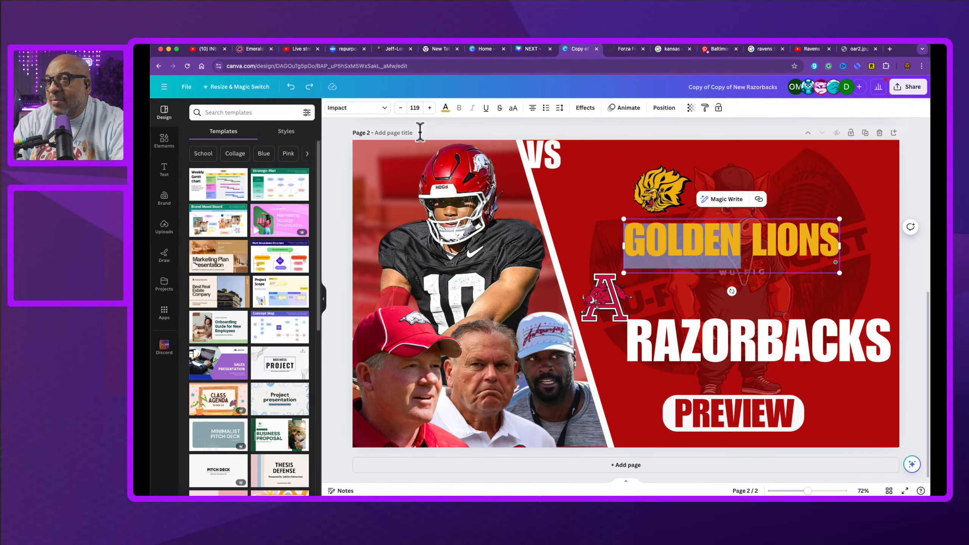
click(414, 110)
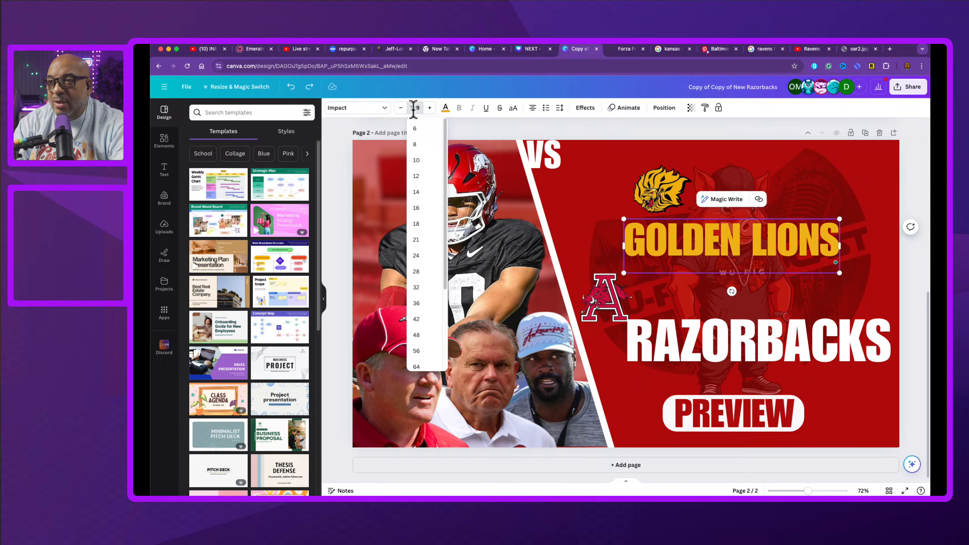
click(431, 107)
click(431, 108)
click(430, 108)
click(430, 108)
click(430, 108)
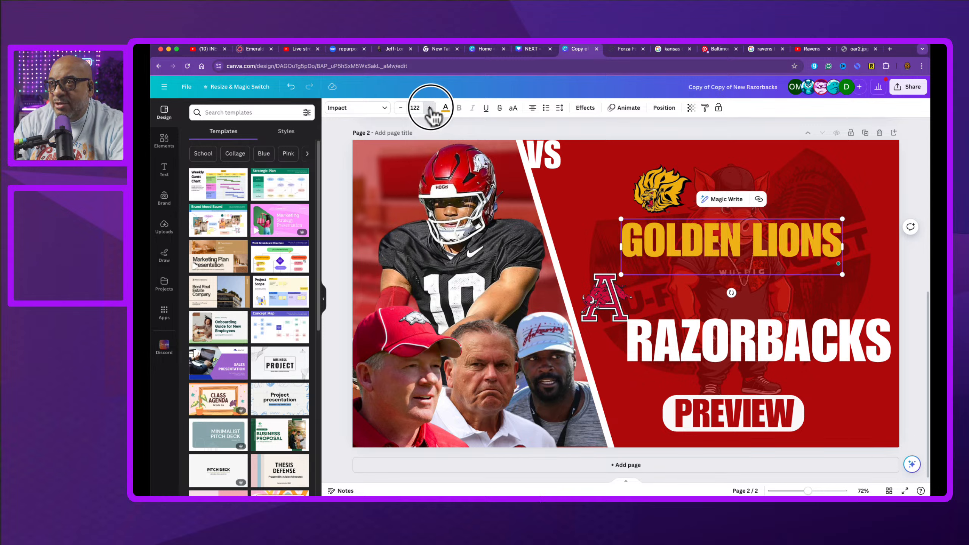
click(430, 108)
click(430, 108)
click(430, 108)
click(430, 108)
click(430, 108)
click(430, 107)
click(430, 108)
click(430, 108)
click(430, 107)
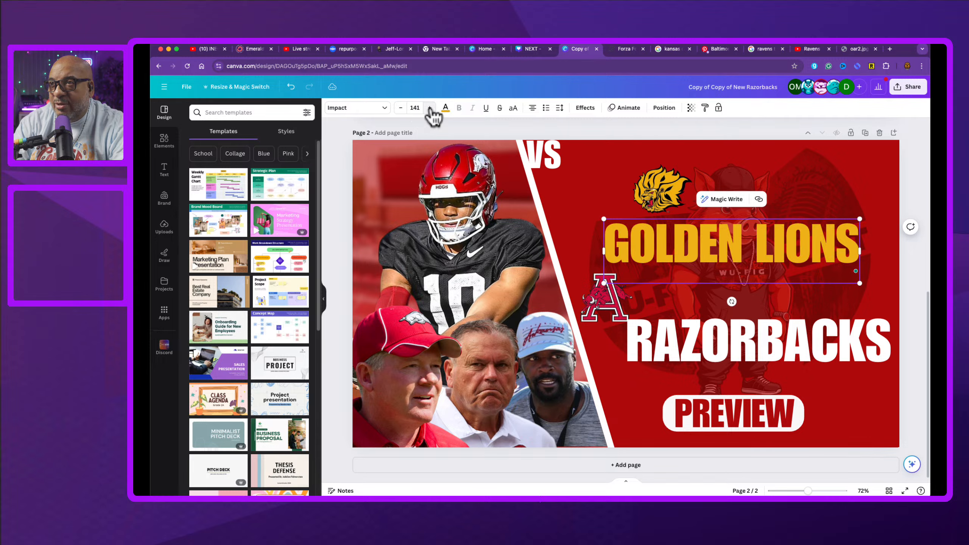
click(430, 107)
click(430, 108)
click(430, 107)
click(430, 107)
click(430, 108)
click(430, 107)
click(430, 108)
click(430, 107)
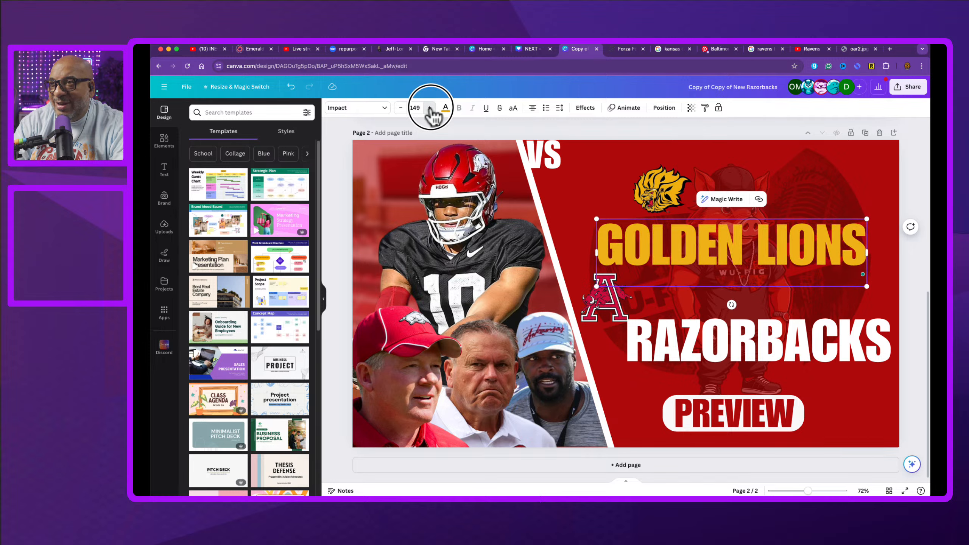
click(430, 107)
click(430, 108)
click(430, 107)
click(430, 108)
click(430, 107)
click(430, 107)
click(430, 107)
click(430, 108)
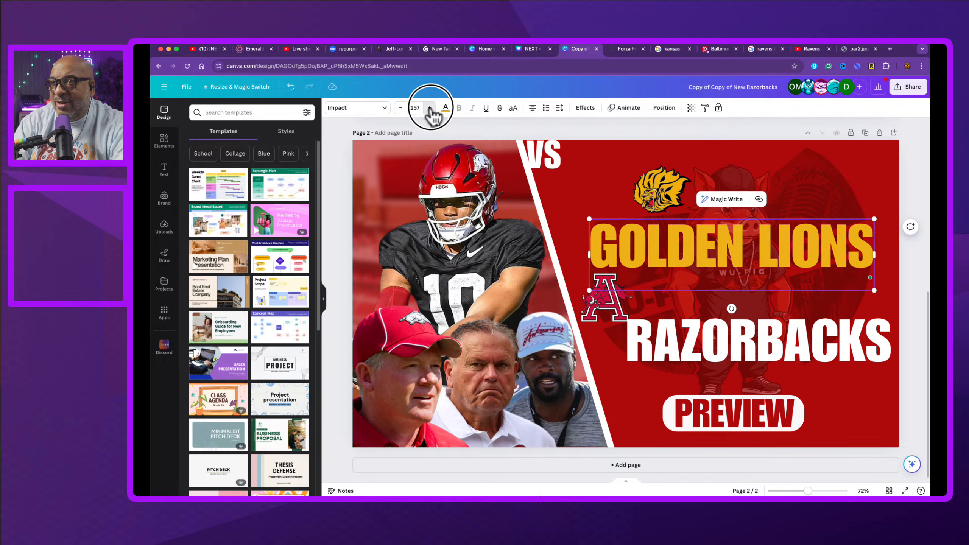
click(430, 108)
click(431, 107)
click(430, 108)
click(430, 107)
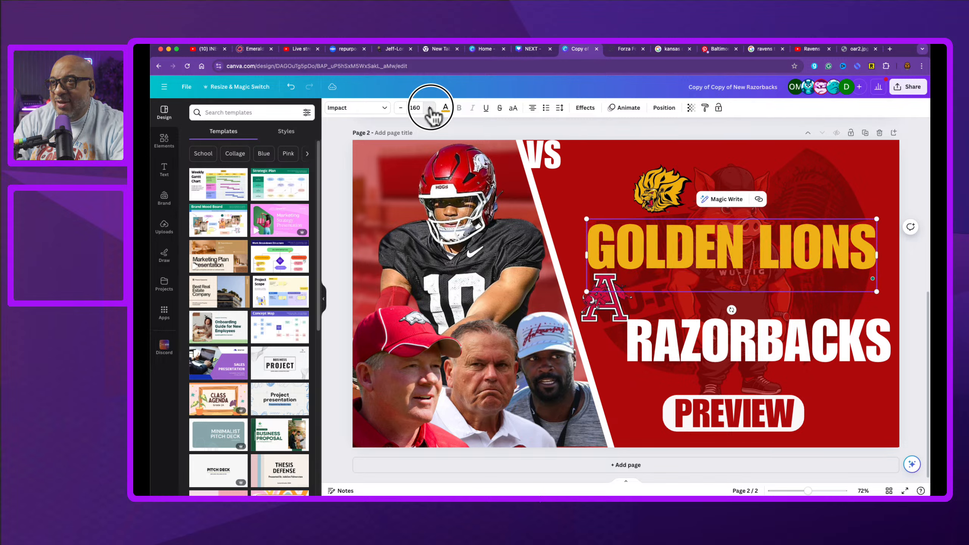
click(401, 108)
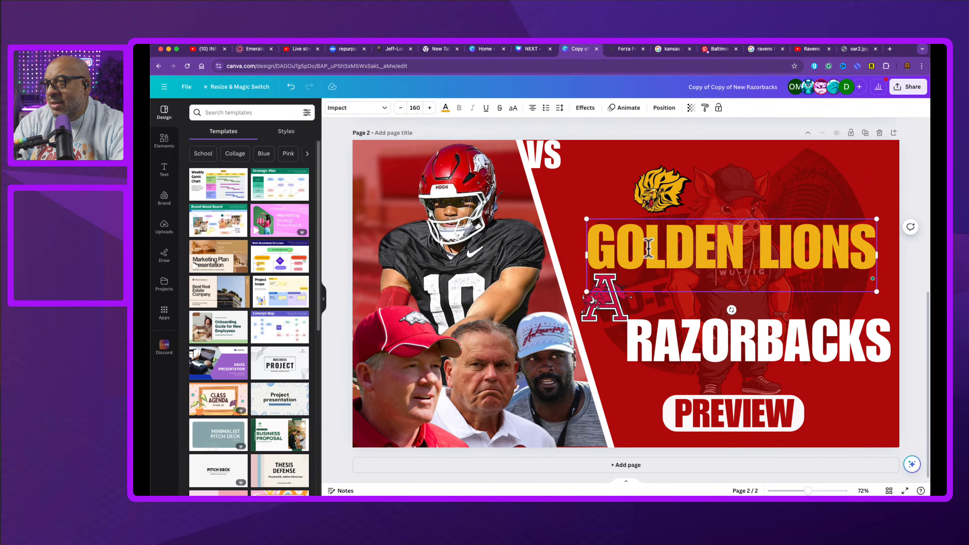
drag(719, 247, 721, 233)
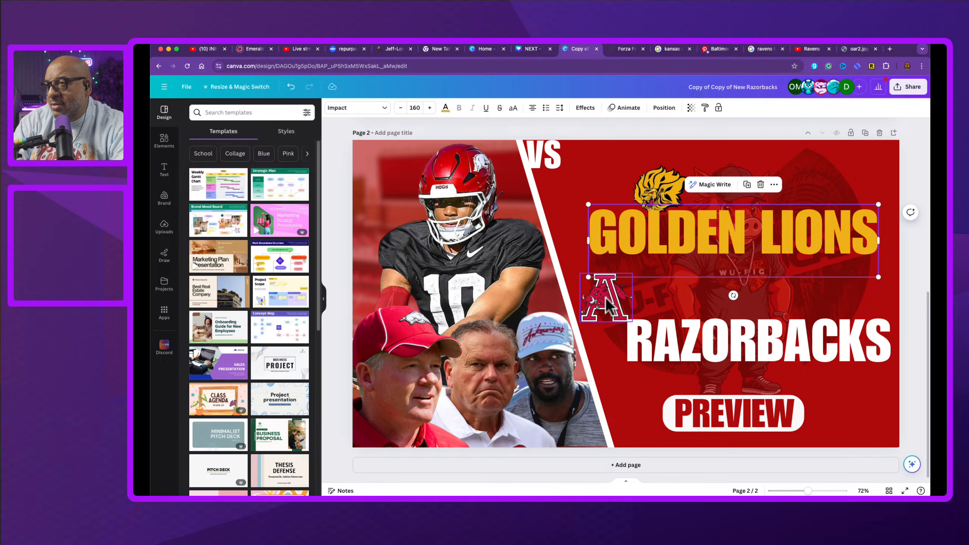
Step: Move the Arkansas A logo left onto the diagonal divider edge
click(607, 305)
drag(607, 305, 548, 299)
Step: Increase the RAZORBACKS font size to 164, move it up beside the logo, and widen its box to one line
click(727, 344)
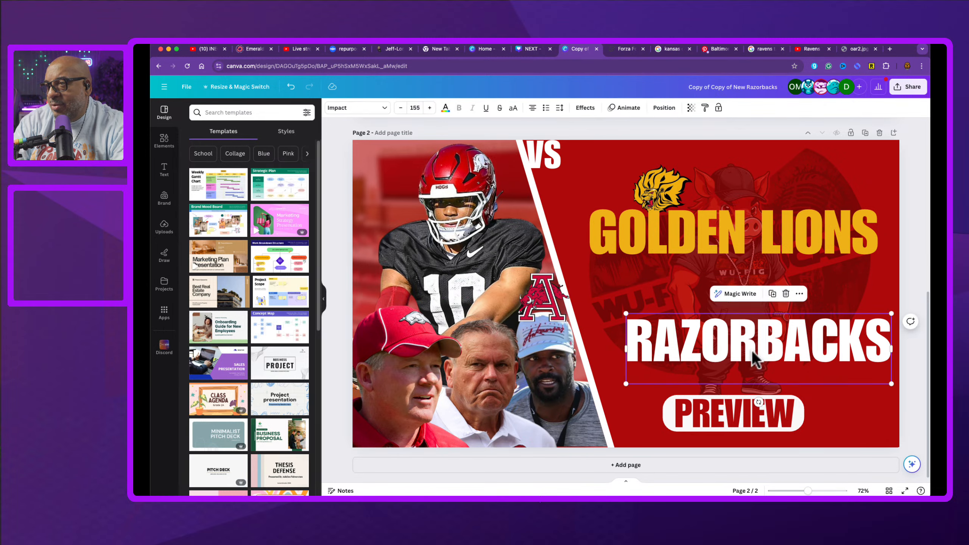
click(430, 107)
click(430, 107)
click(430, 107)
click(430, 107)
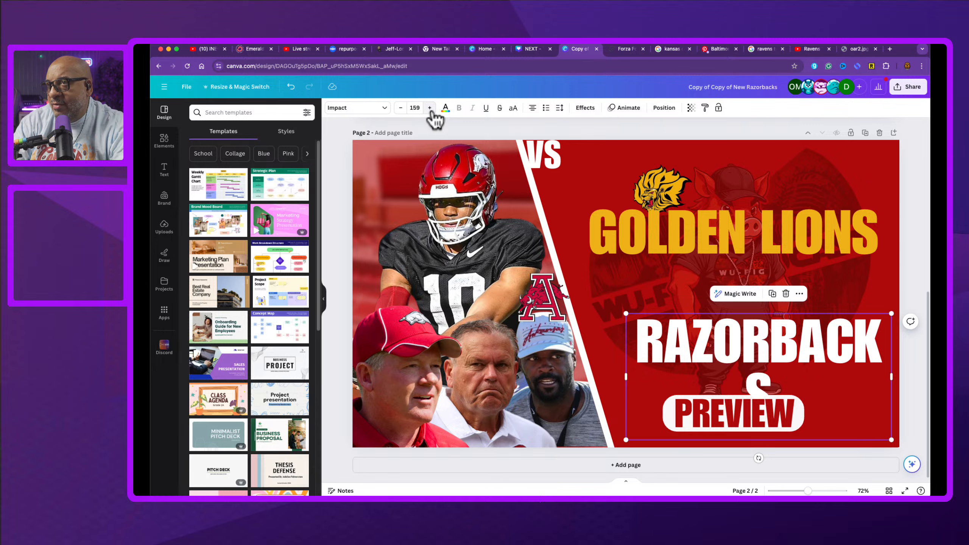
click(429, 108)
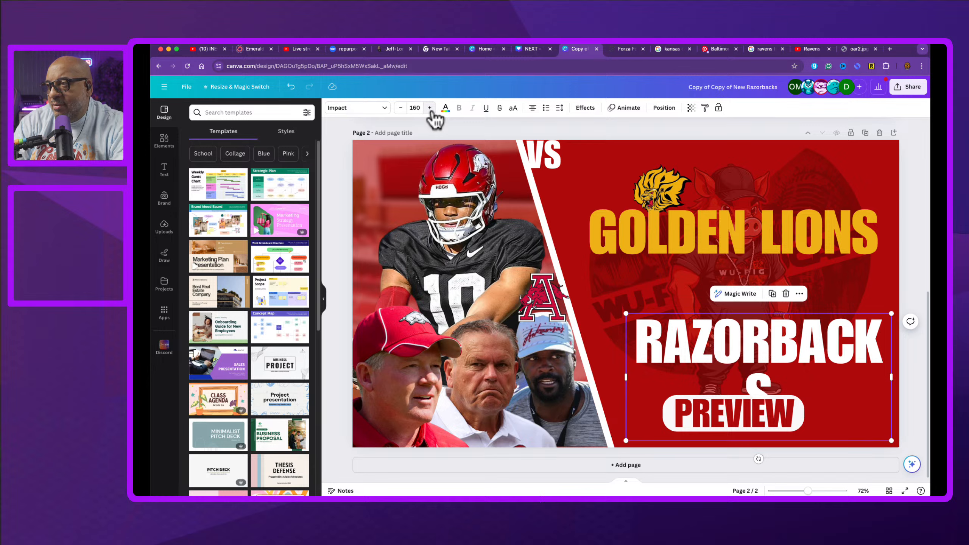
click(430, 107)
click(430, 108)
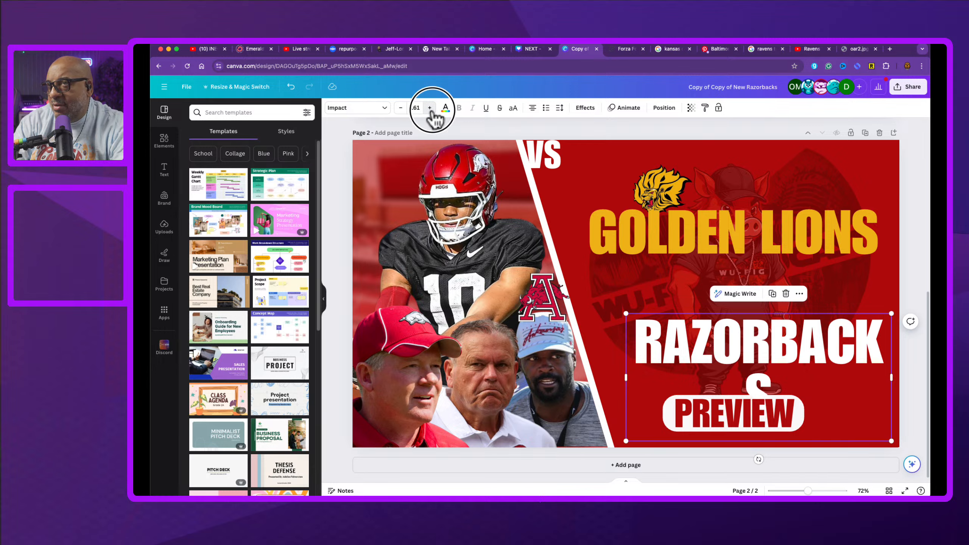
click(430, 108)
click(430, 108)
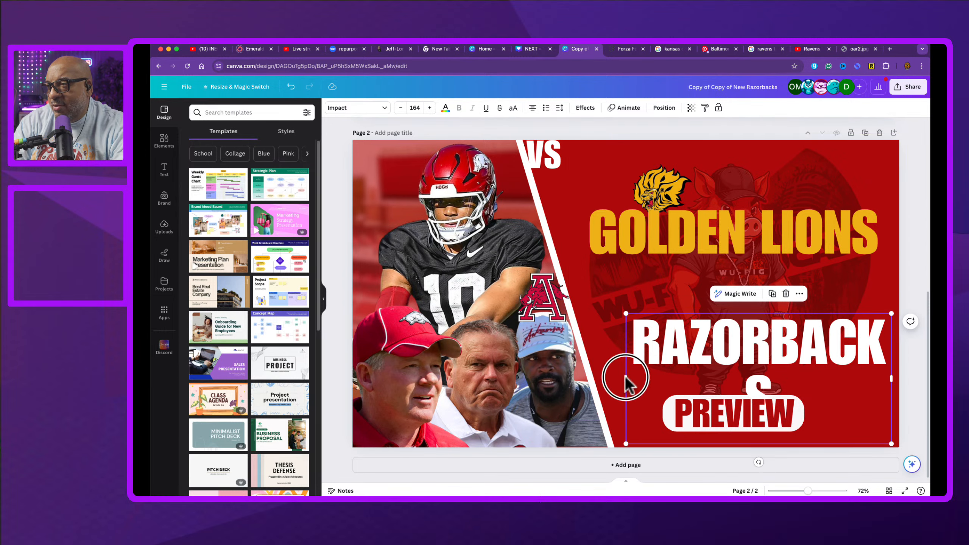
drag(626, 378, 584, 343)
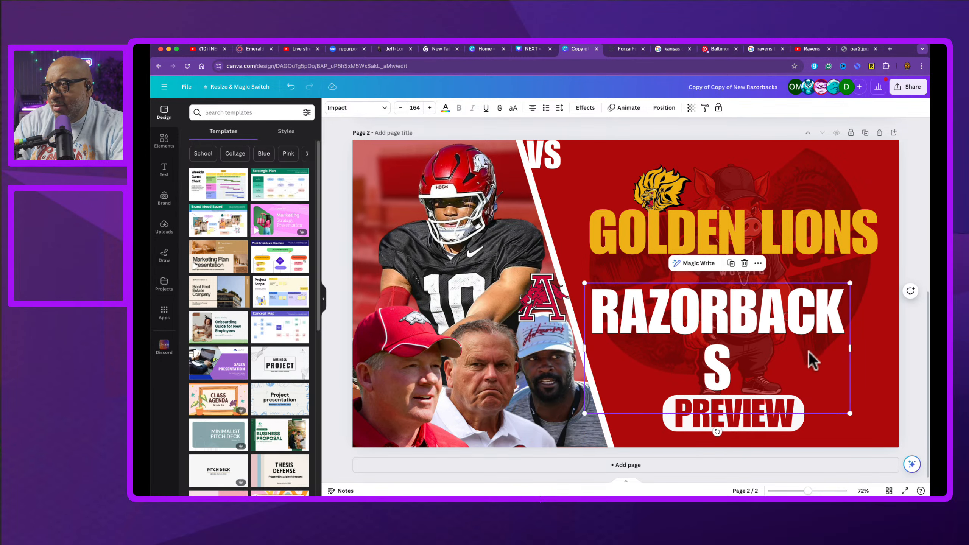
drag(852, 348, 901, 347)
Step: Nudge the GOLDEN LIONS headline slightly lower and widen its text box to the right
click(650, 238)
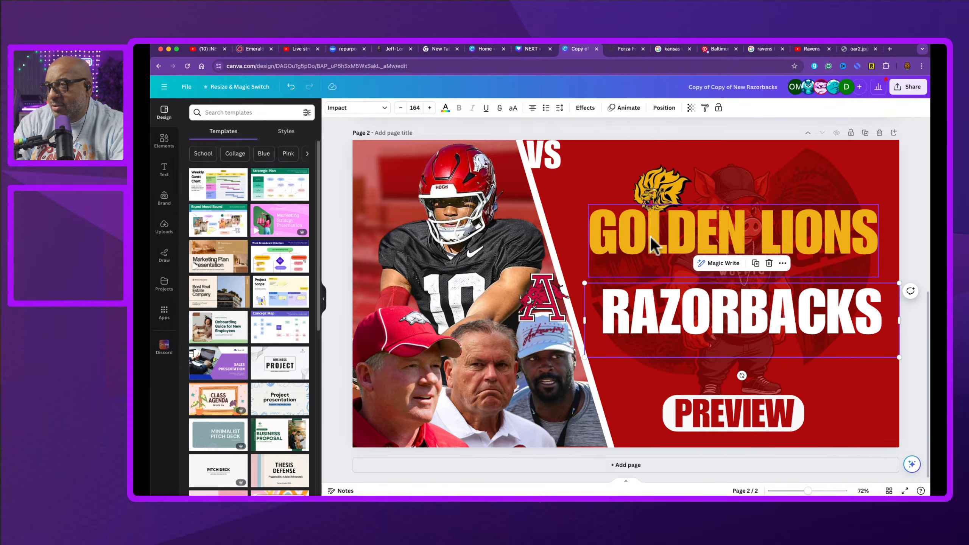
drag(650, 238, 648, 242)
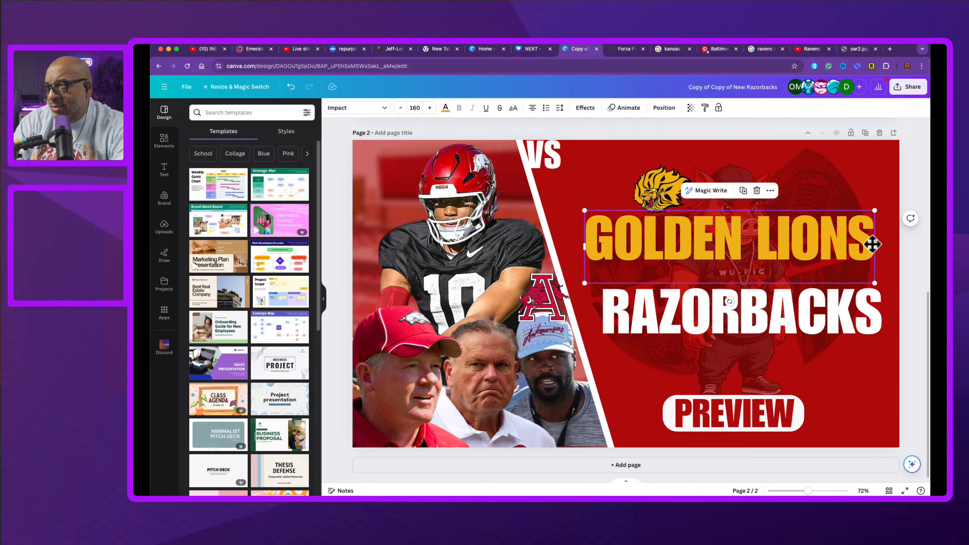
mouse_move(876, 246)
mouse_down()
mouse_move(902, 245)
mouse_move(892, 247)
mouse_up()
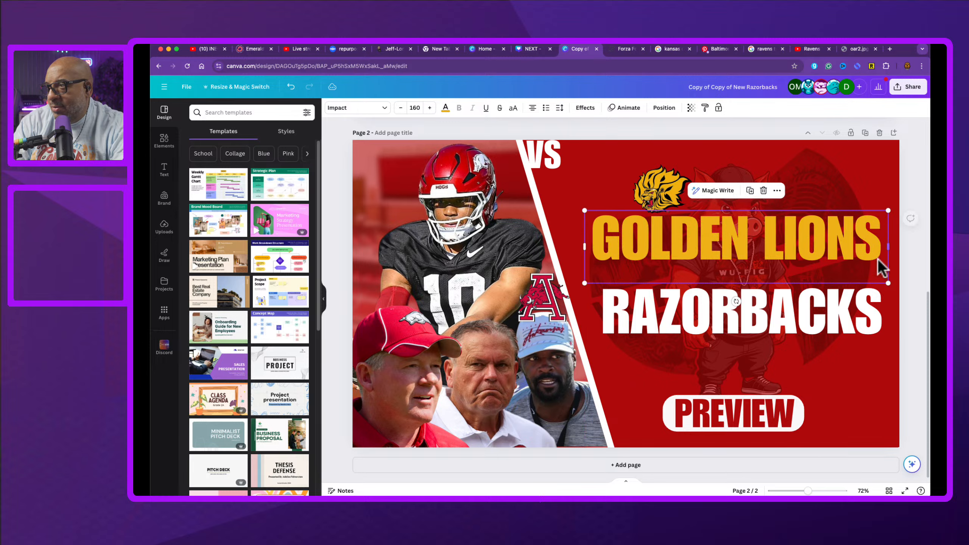
Step: Select both GOLDEN LIONS and RAZORBACKS headlines and align them to the right
click(835, 302)
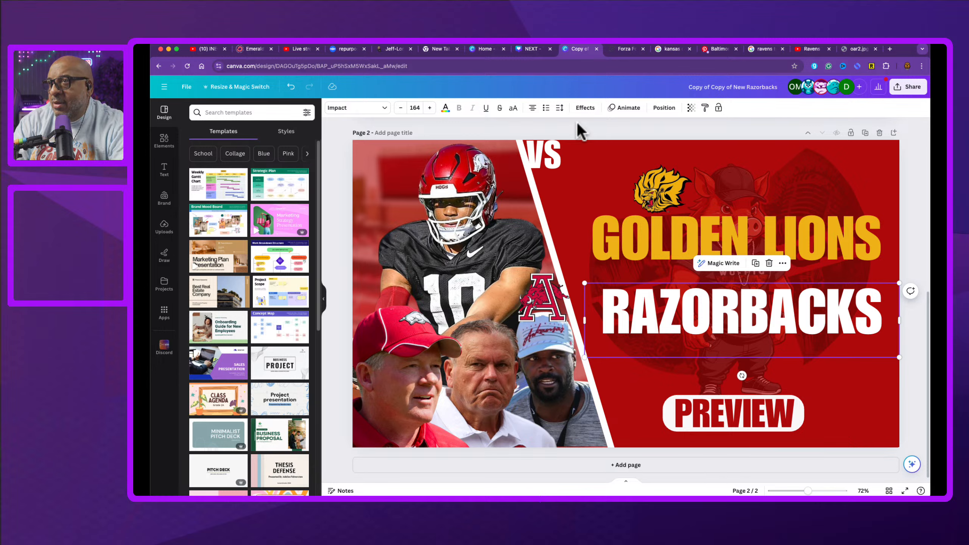
shift+click(693, 254)
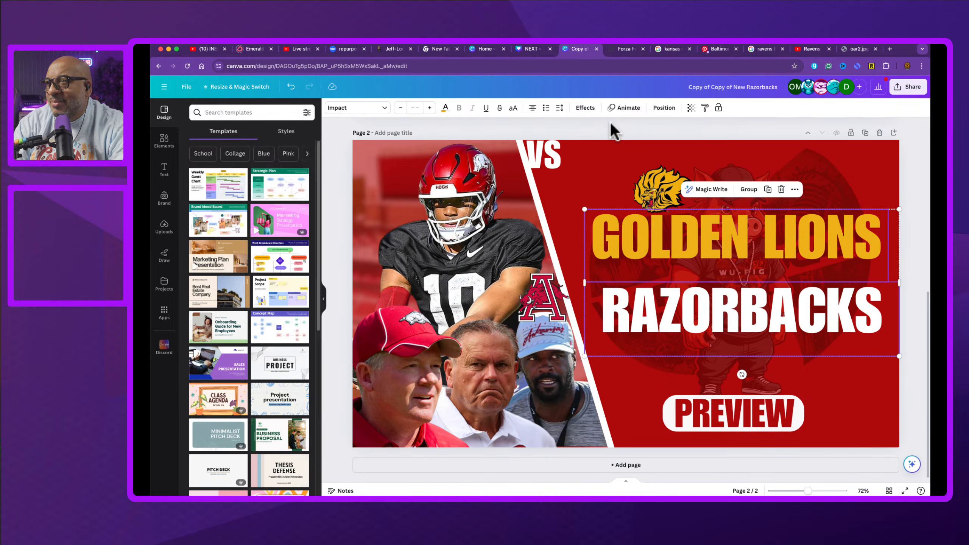
click(665, 108)
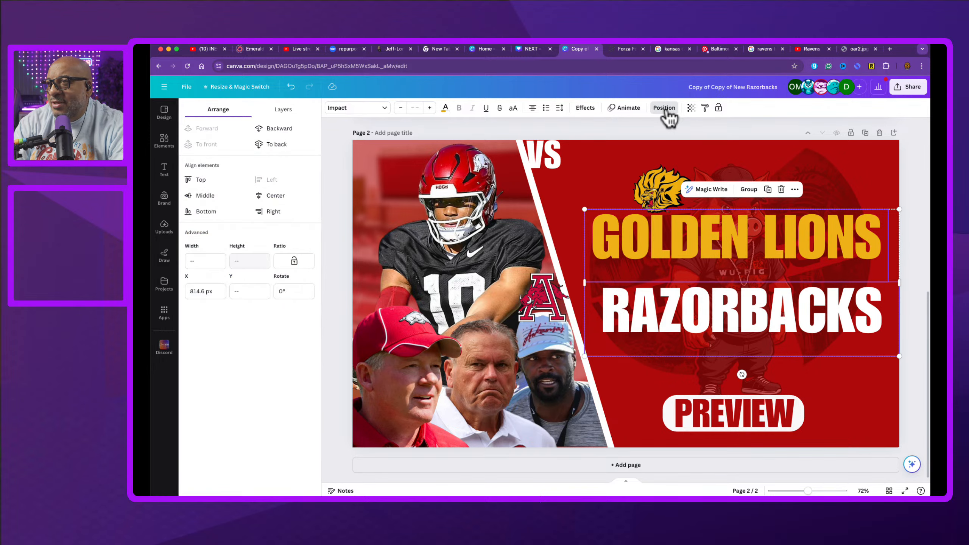
click(274, 196)
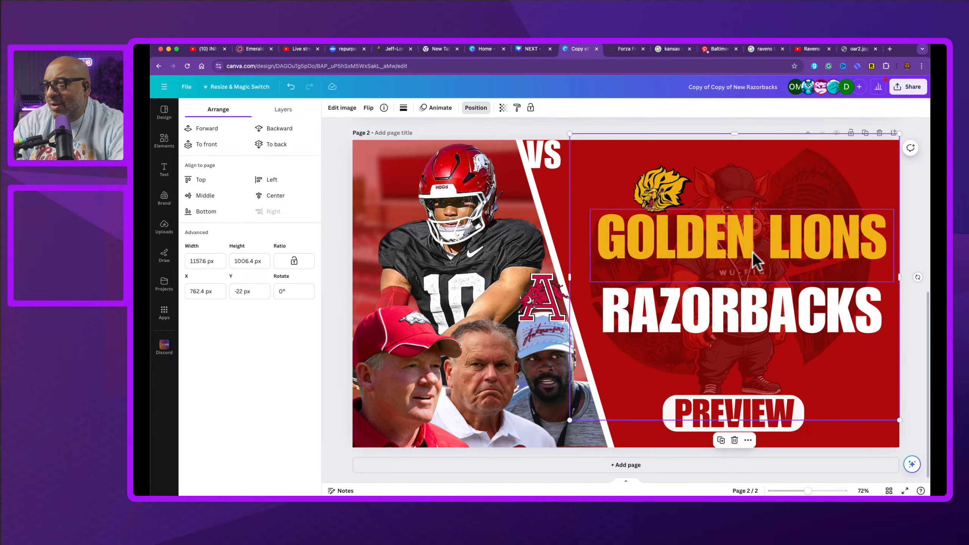
click(751, 314)
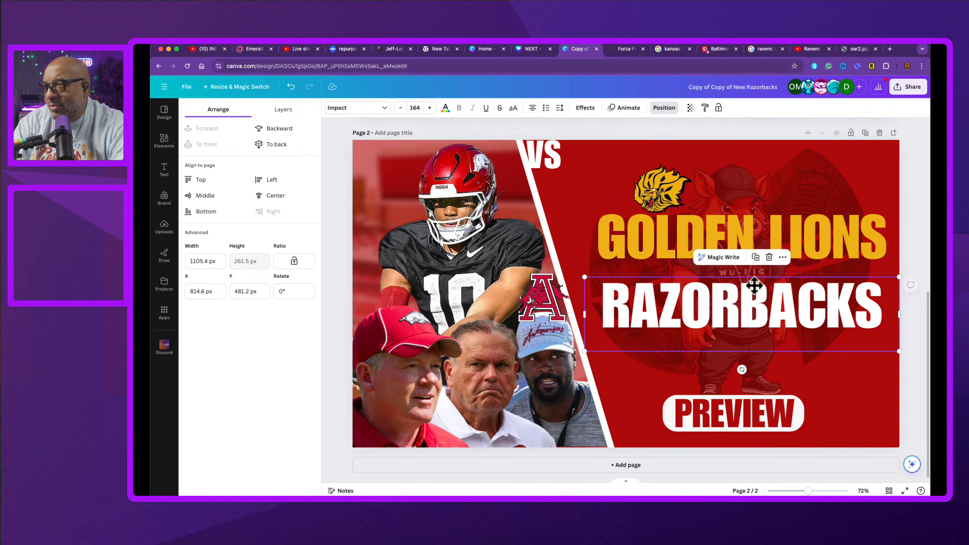
Step: Nudge the GOLDEN LIONS and RAZORBACKS headlines together slightly lower
click(747, 246)
drag(747, 246, 747, 255)
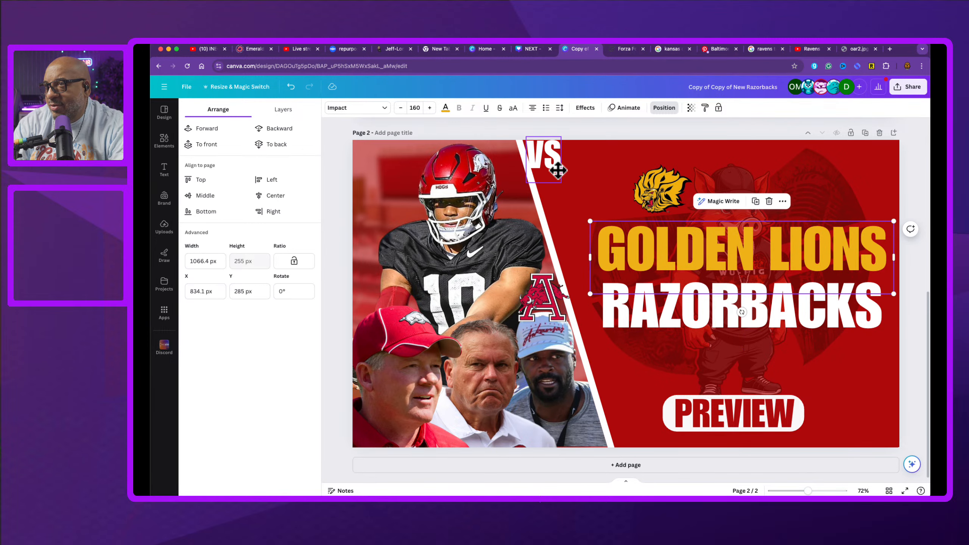
Step: Select the VS text at the top of the diagonal divider and delete it
click(556, 170)
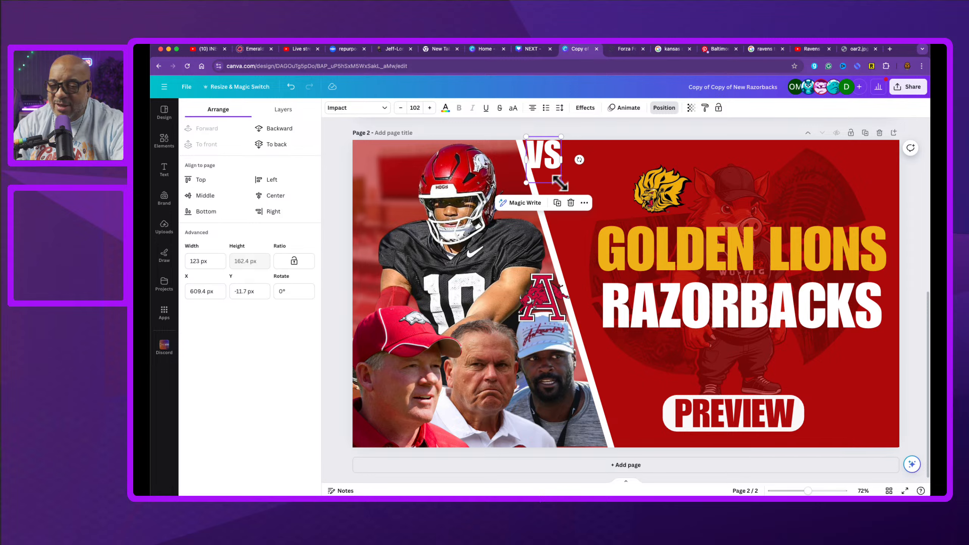
key(Delete)
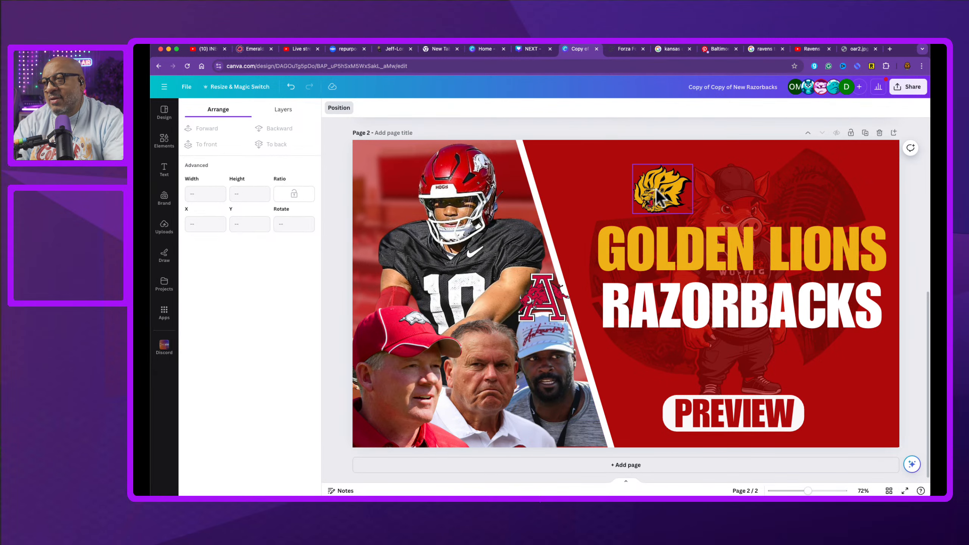
Step: Move the Golden Lions logo left and the Arkansas A logo down to the lower-right corner beside PREVIEW
drag(668, 202, 594, 202)
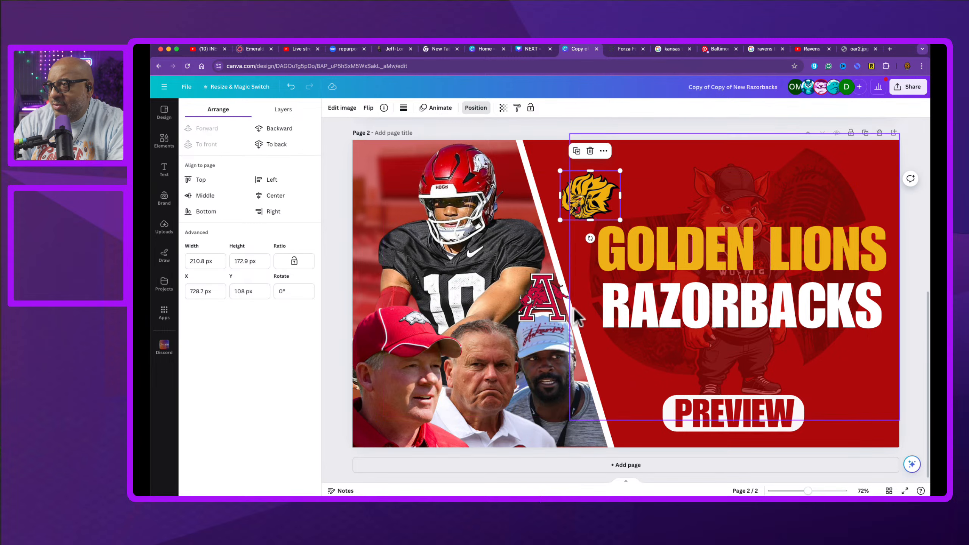
drag(541, 299, 777, 412)
mouse_move(841, 407)
mouse_down()
mouse_move(860, 417)
mouse_move(855, 411)
mouse_up()
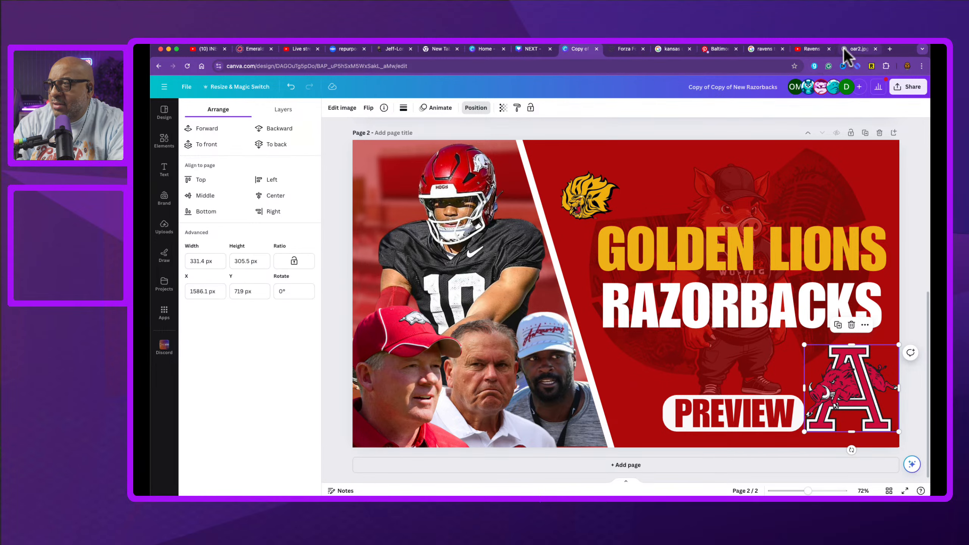
Step: Search the web for golden lions vs razorbacks and read the Arkansas season opener article
click(857, 49)
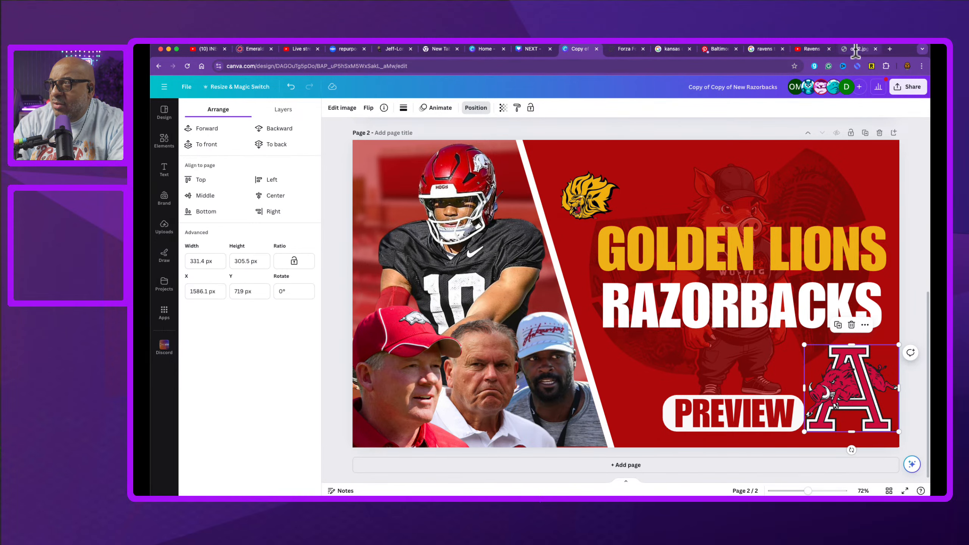
triple_click(583, 67)
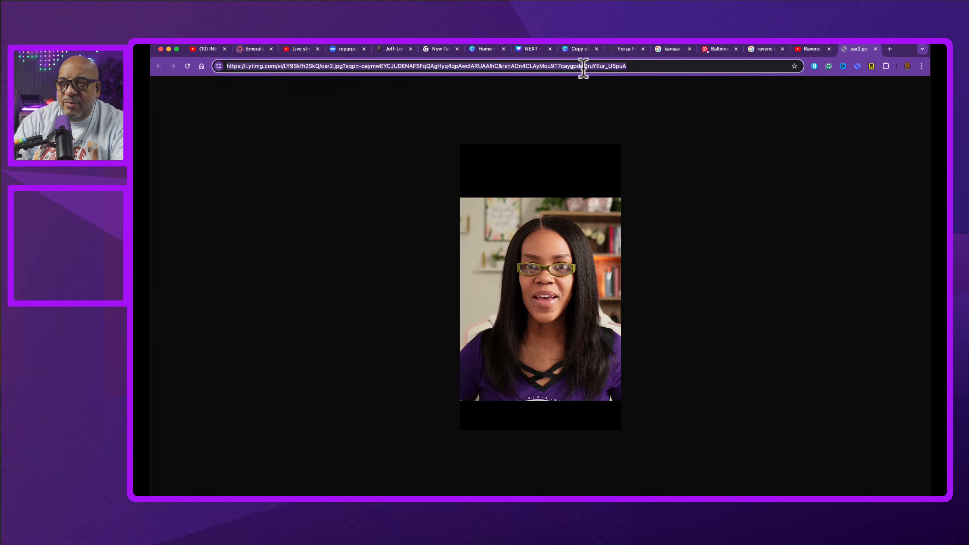
text(gold)
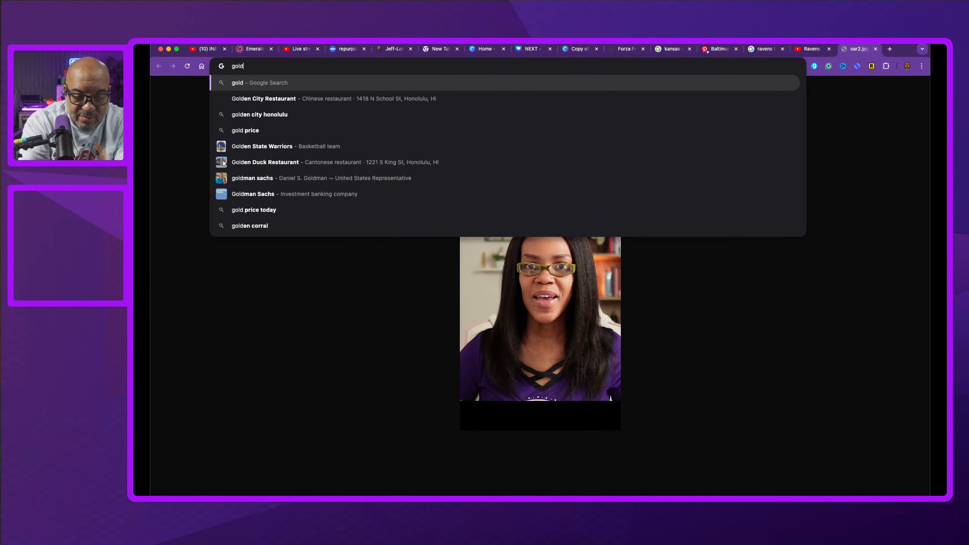
text(en lion)
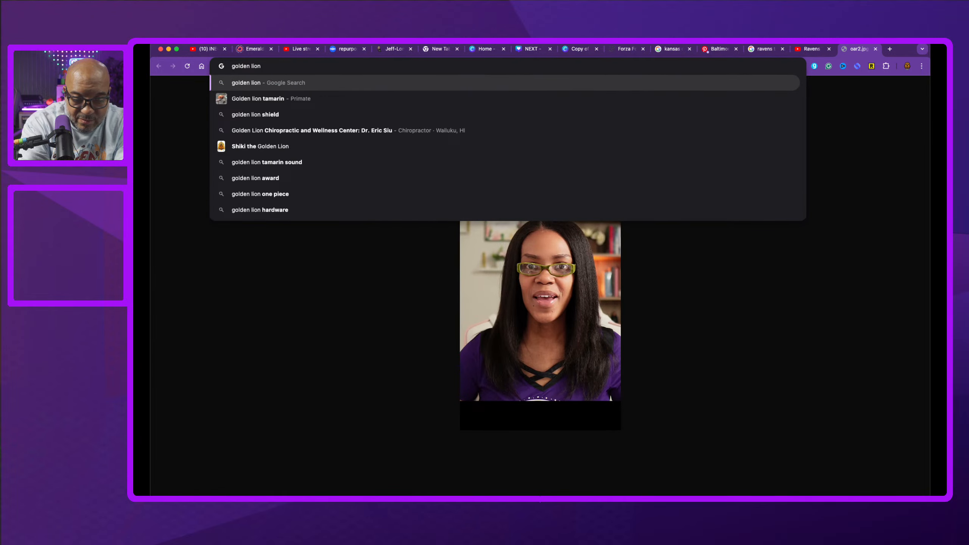
text(s vs razor)
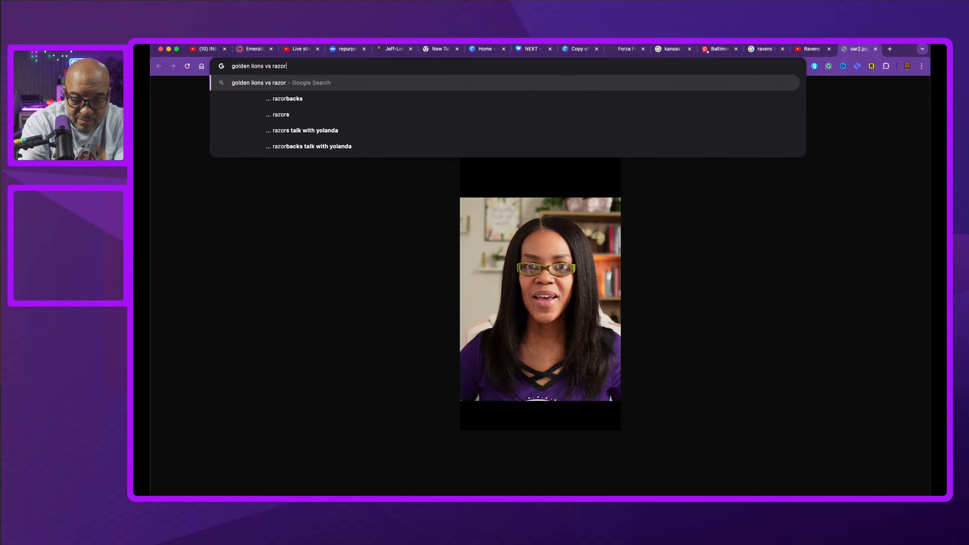
text(backs)
key(Return)
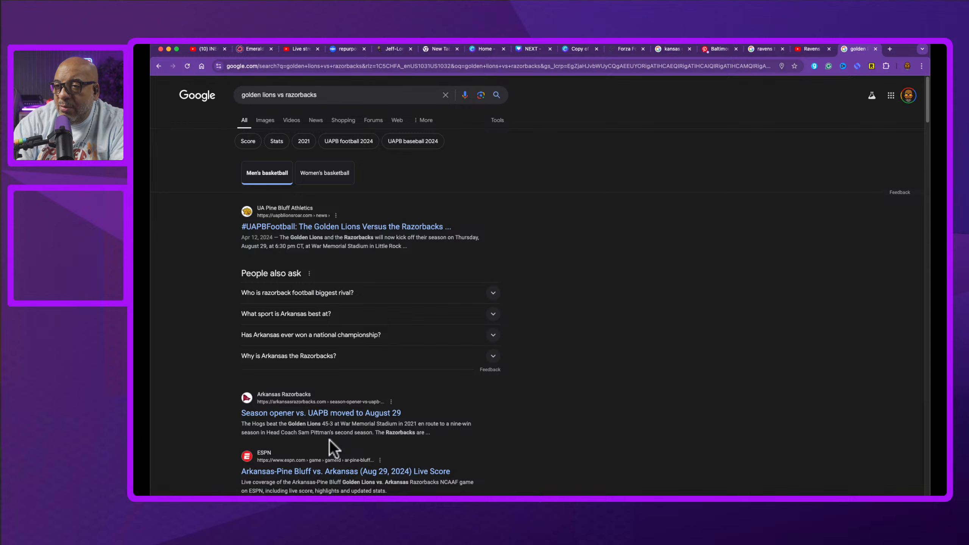
click(352, 416)
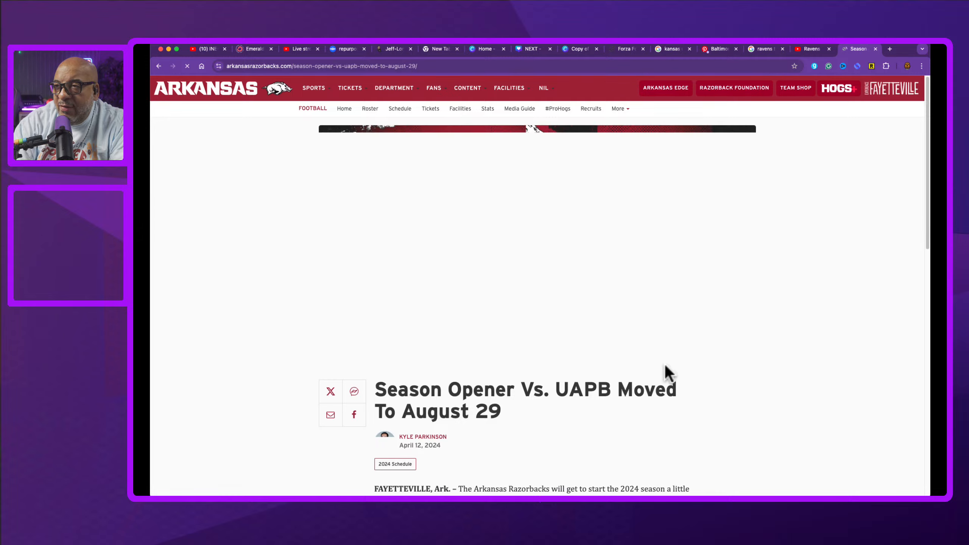
scroll(548, 345, down, 5)
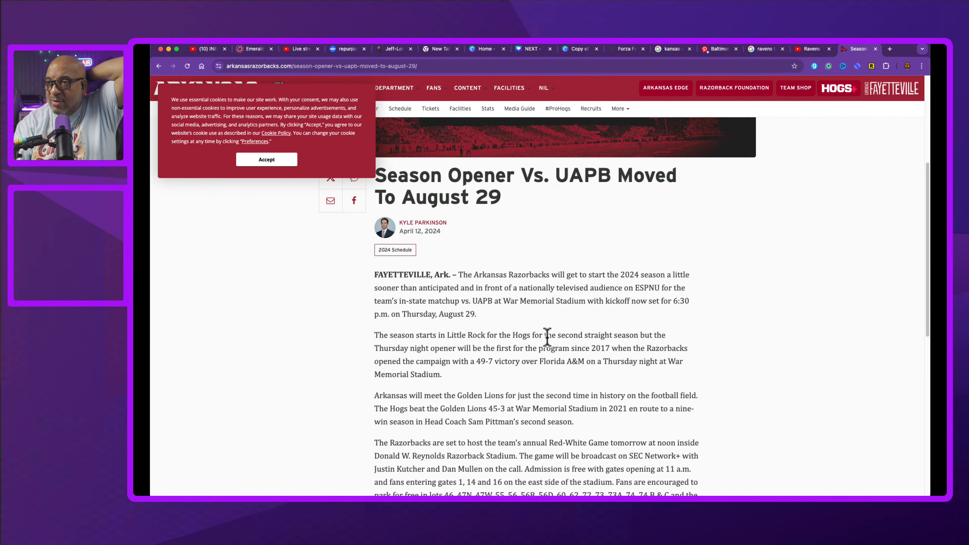
scroll(547, 335, up, 1)
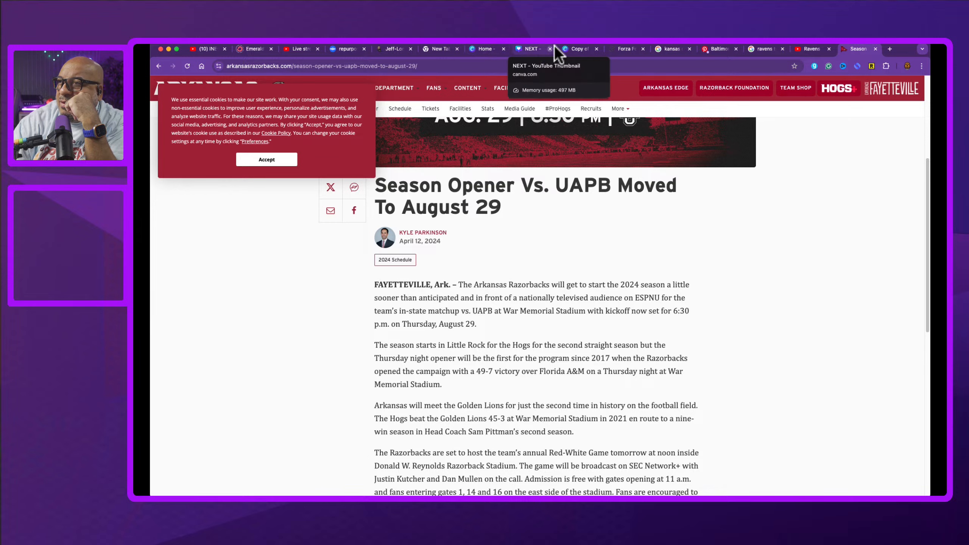
Step: Return to the design and move the Arkansas A logo above the GOLDEN LIONS headline
click(582, 48)
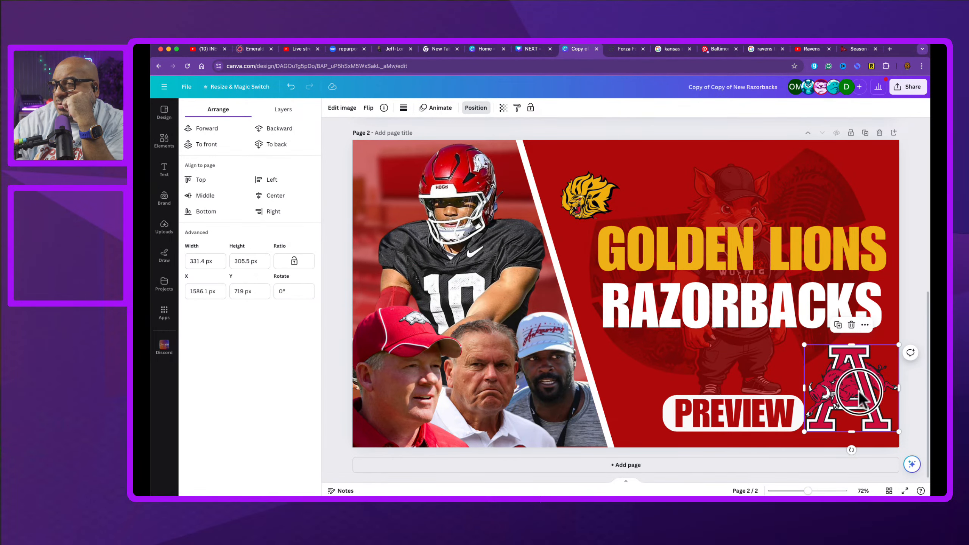
drag(859, 401, 677, 194)
Step: Delete the Golden Lions logo from the thumbnail
drag(590, 196, 770, 180)
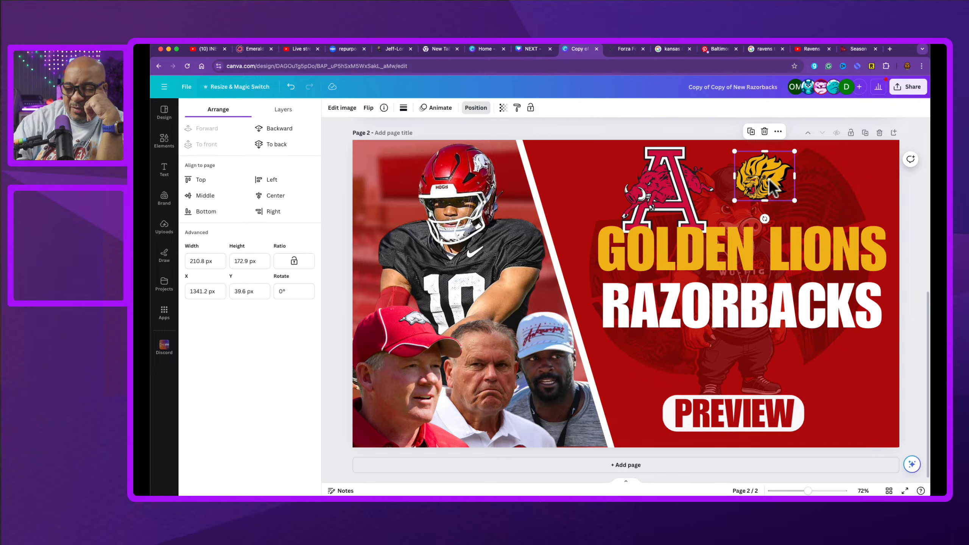
key(Delete)
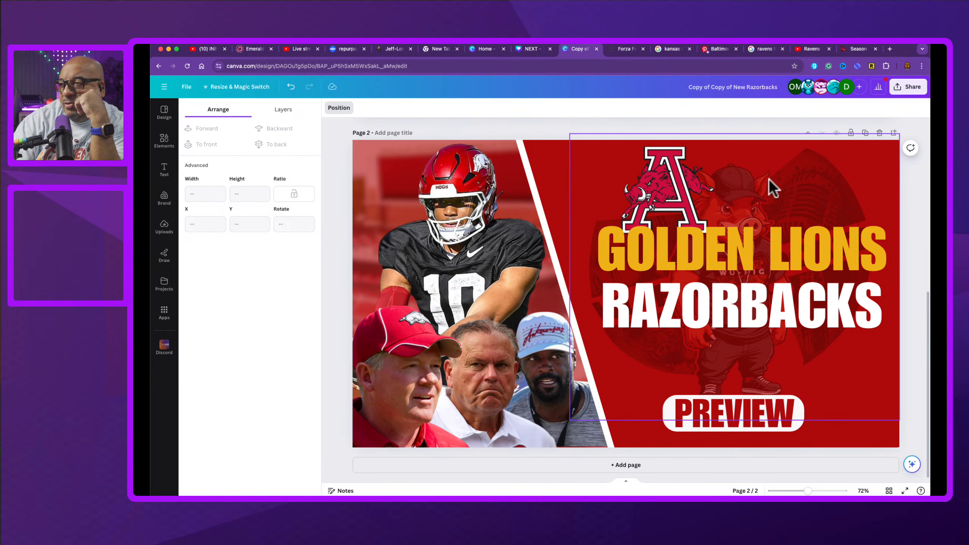
click(696, 418)
drag(697, 419, 741, 413)
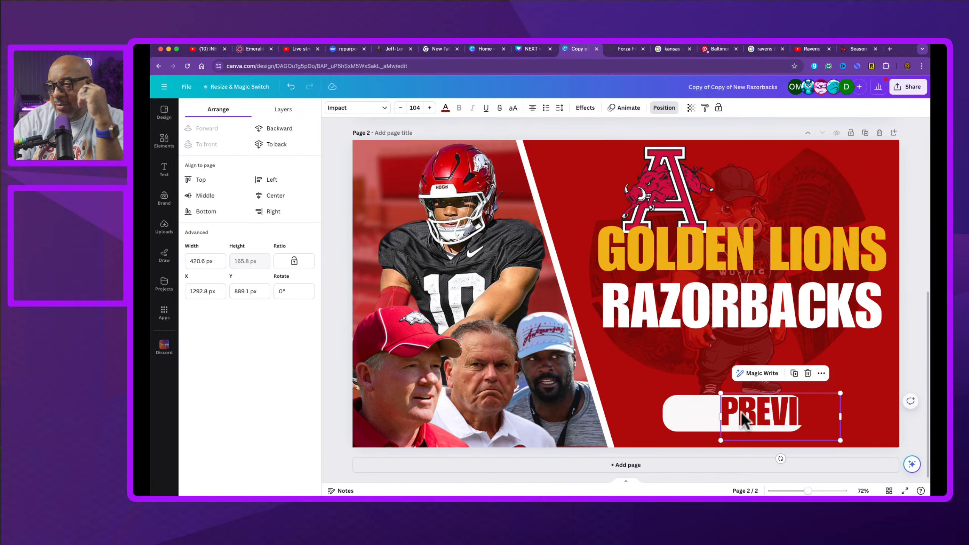
key(super+z)
click(805, 444)
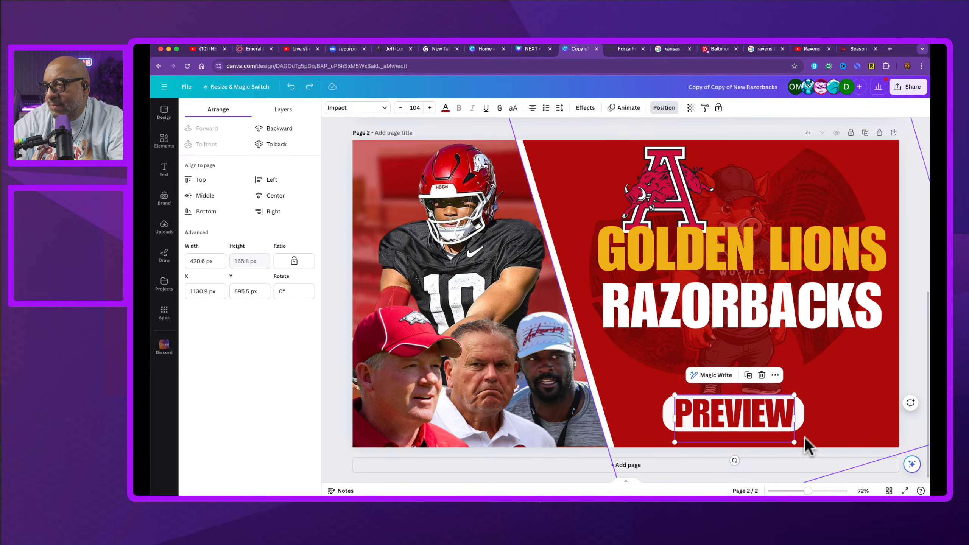
click(751, 427)
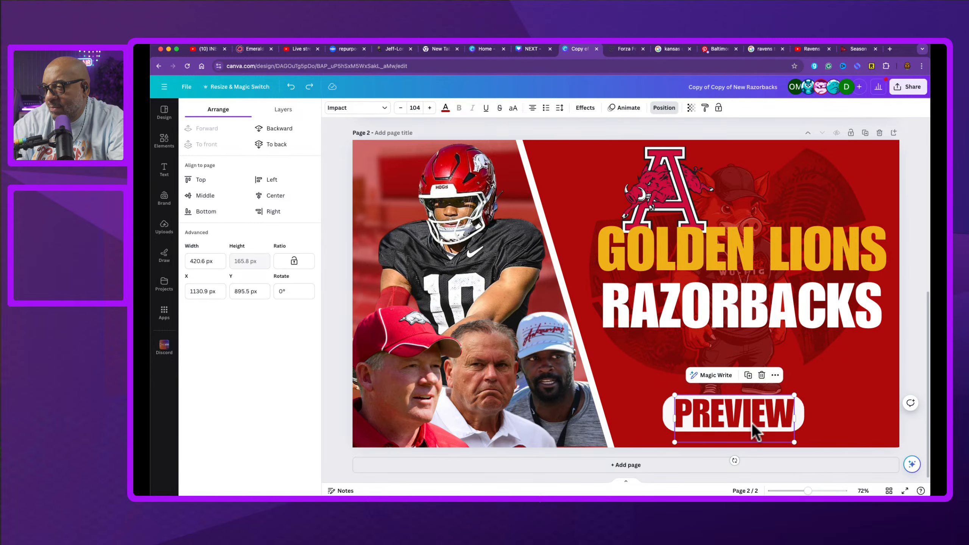
drag(752, 422, 813, 375)
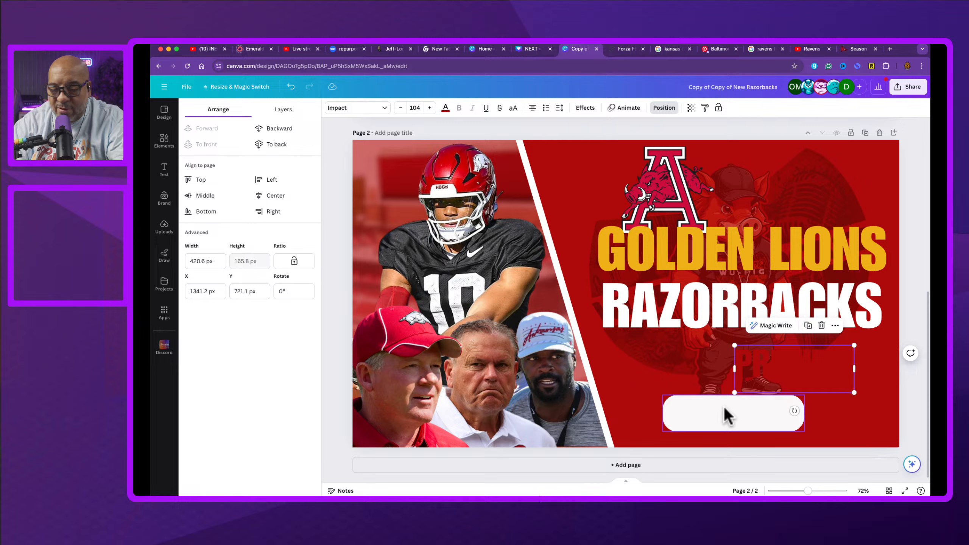
key(super+z)
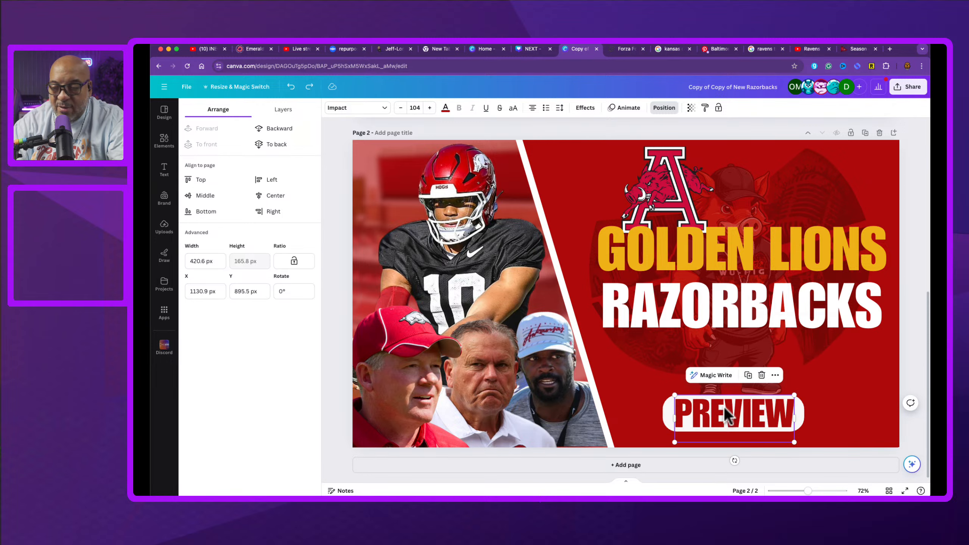
Step: Group the PREVIEW text with its white pill shape and move the group to the lower-right corner
click(666, 412)
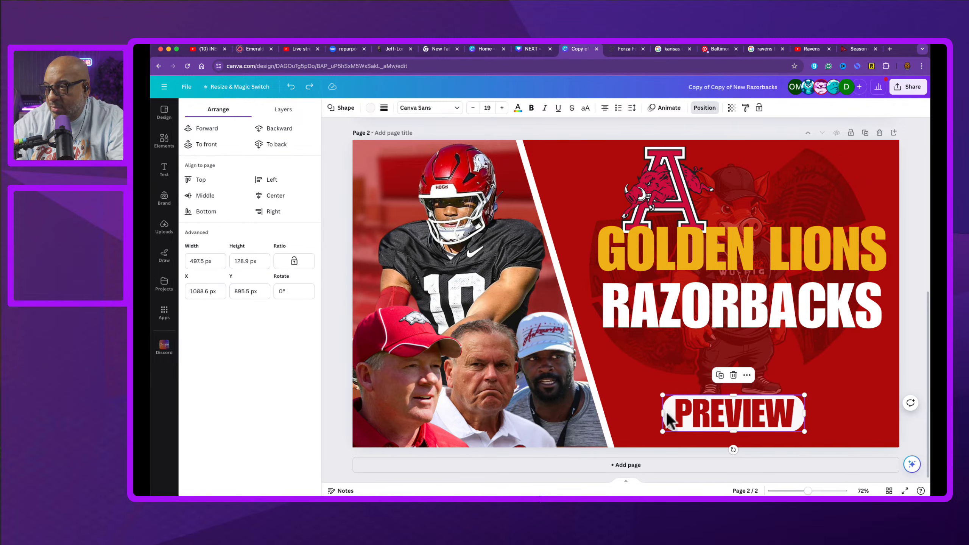
shift+click(707, 413)
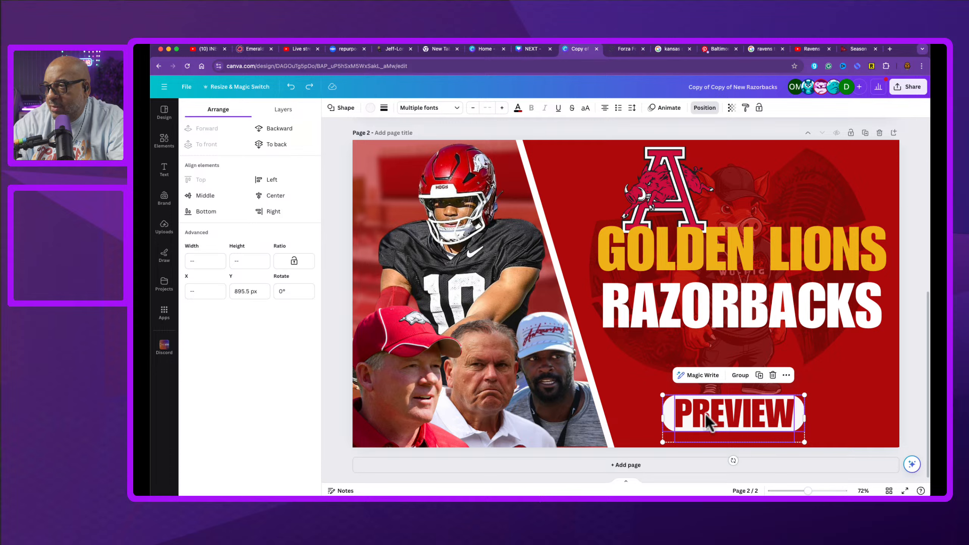
click(740, 375)
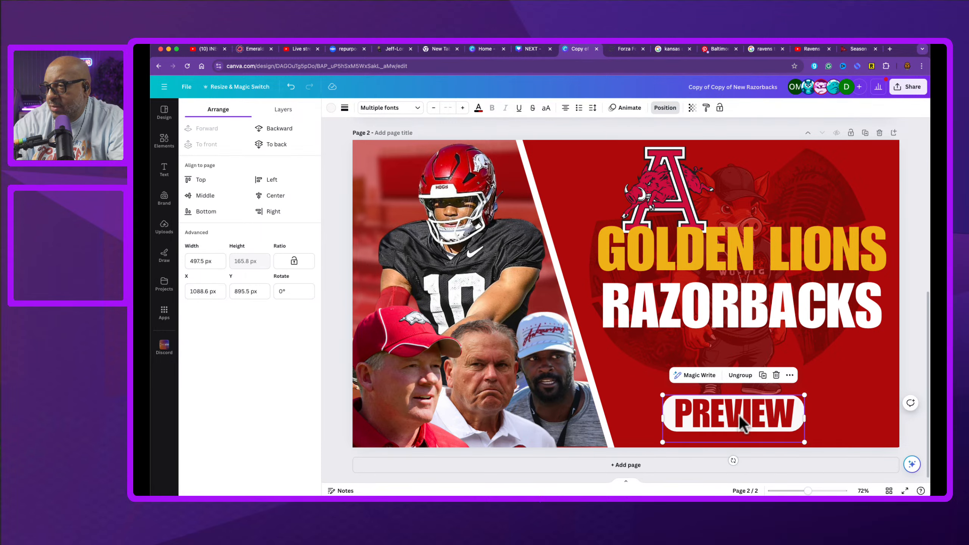
drag(741, 420, 829, 432)
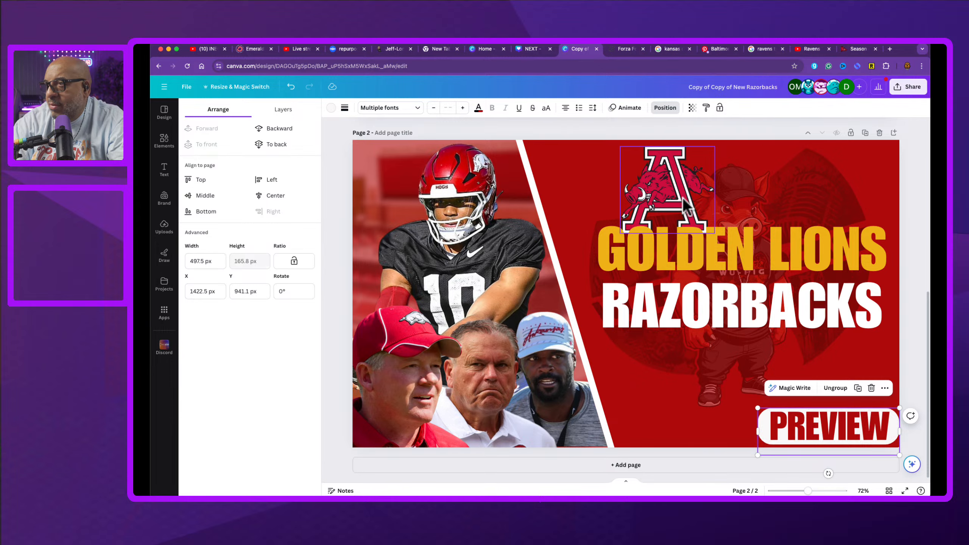
Step: Place the Arkansas A logo below RAZORBACKS and shrink the PREVIEW group to about 351 px wide
drag(683, 206, 760, 394)
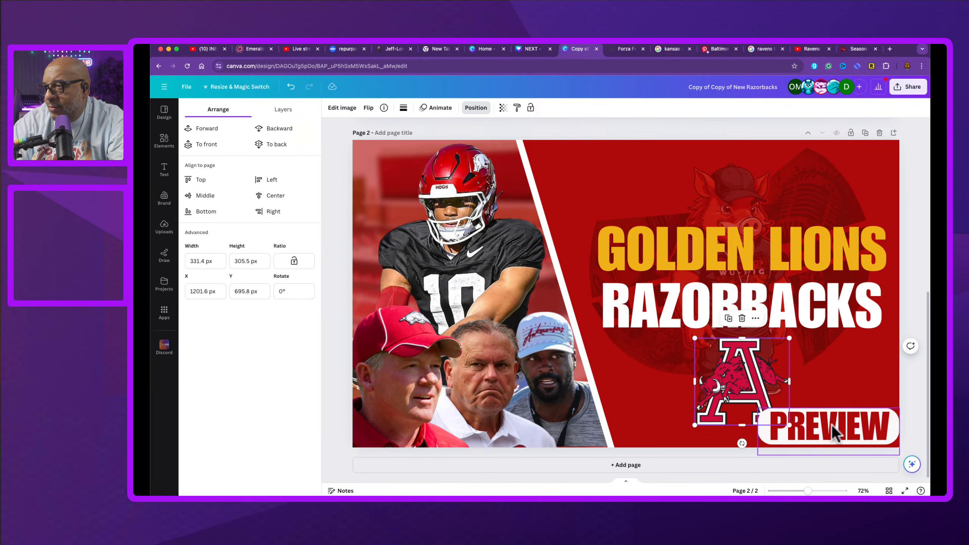
click(772, 443)
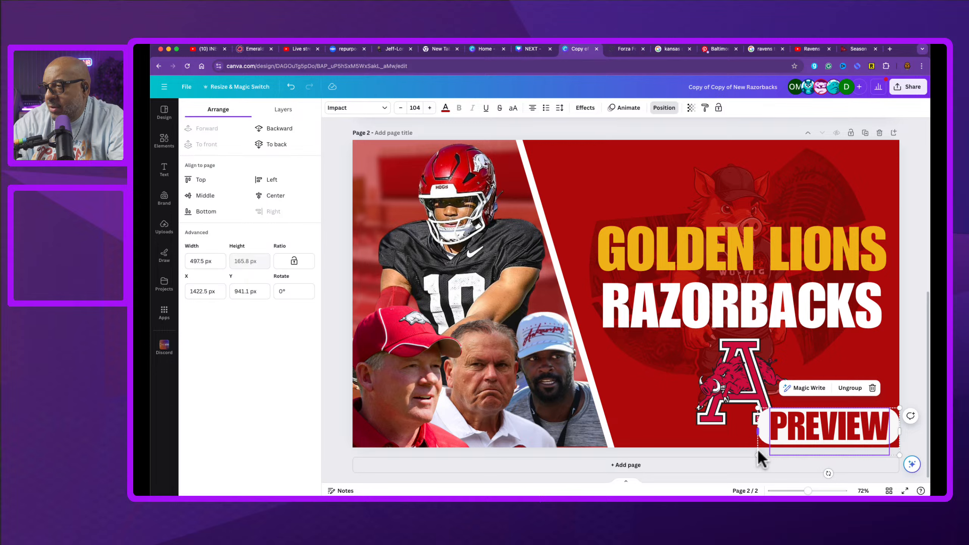
drag(758, 455, 838, 436)
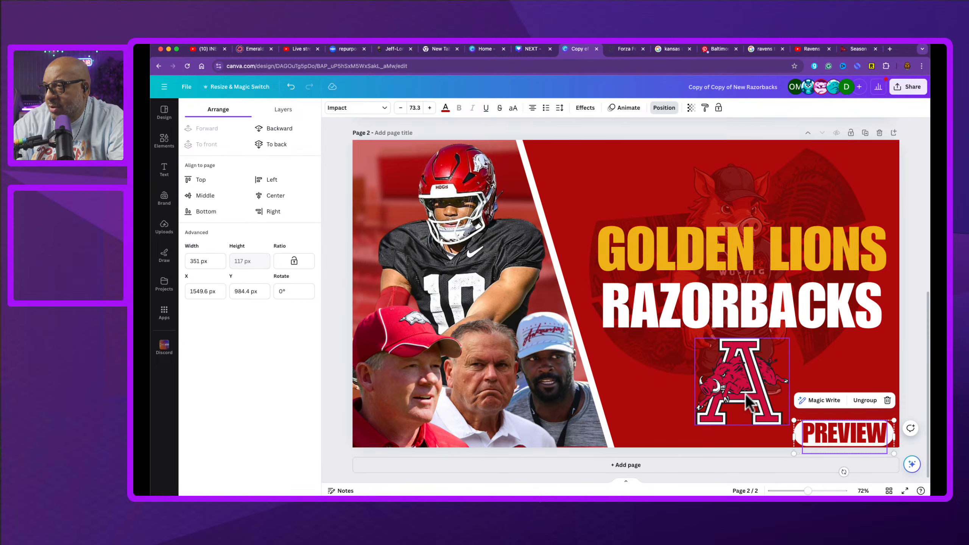
drag(746, 397, 748, 409)
Step: Move the RAZORBACKS and GOLDEN LIONS headlines slightly lower on the canvas
click(742, 310)
drag(742, 310, 750, 330)
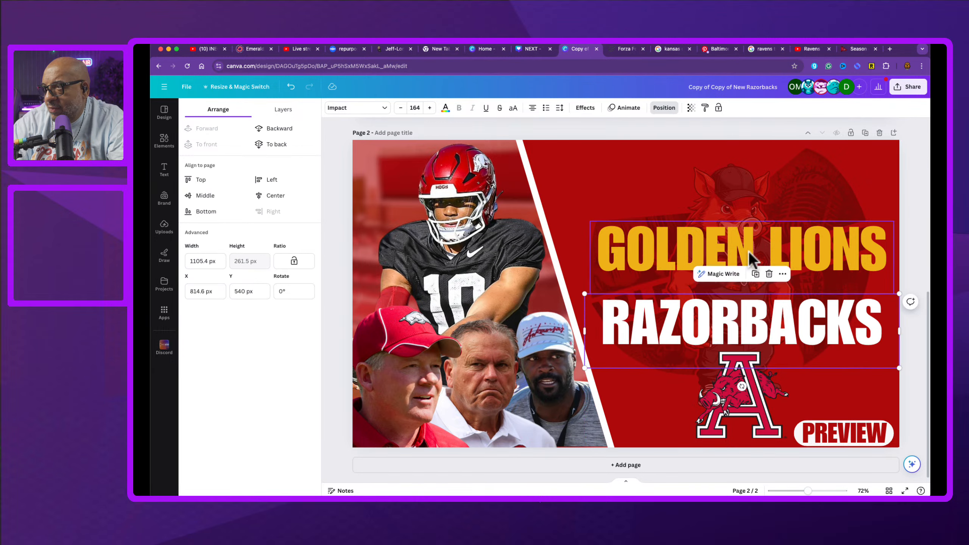
drag(749, 251, 749, 258)
drag(749, 308, 751, 306)
Step: Search the elements library for vs and open all matching graphics
click(164, 147)
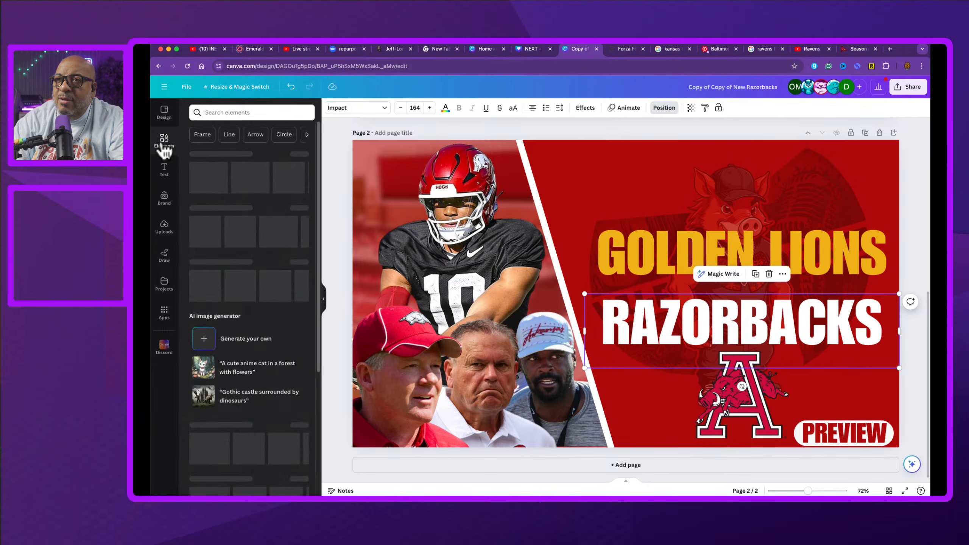
click(218, 112)
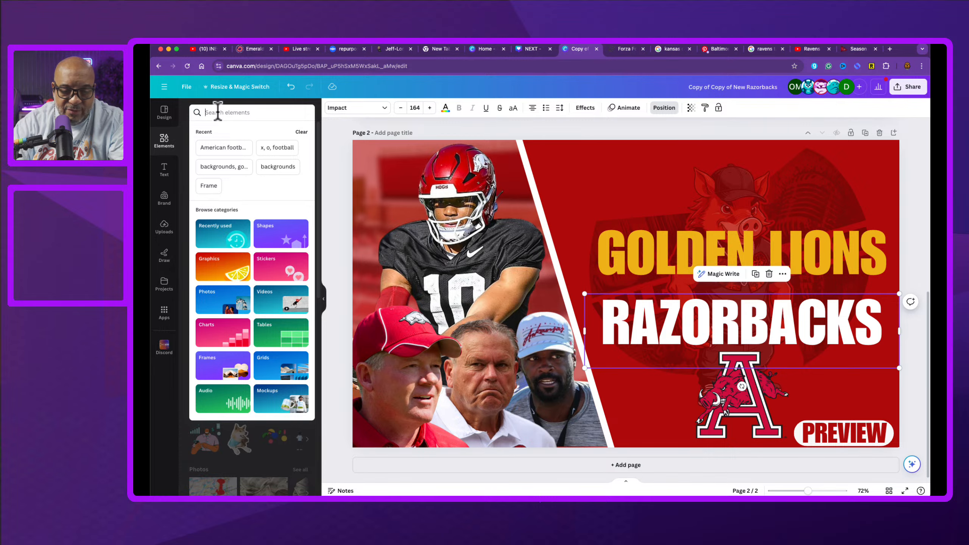
text(vs)
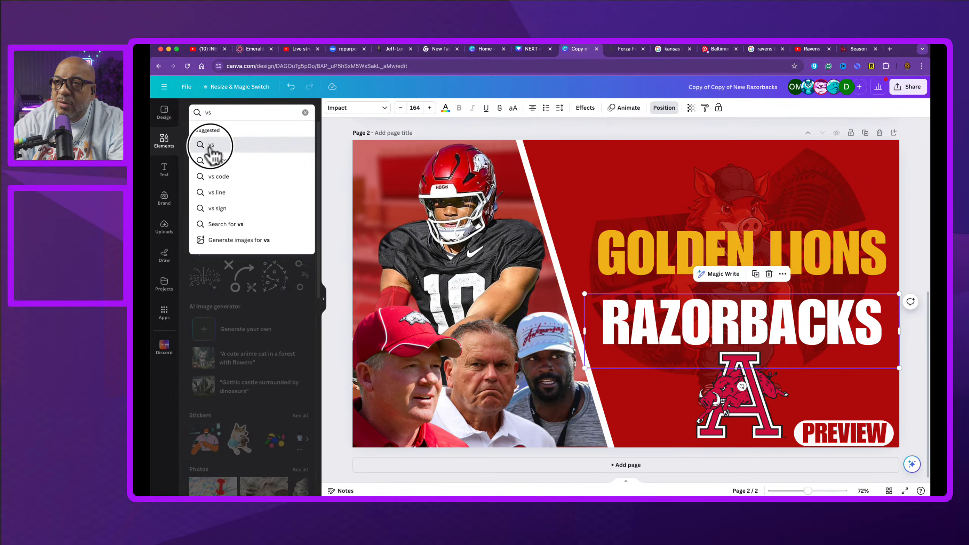
click(213, 145)
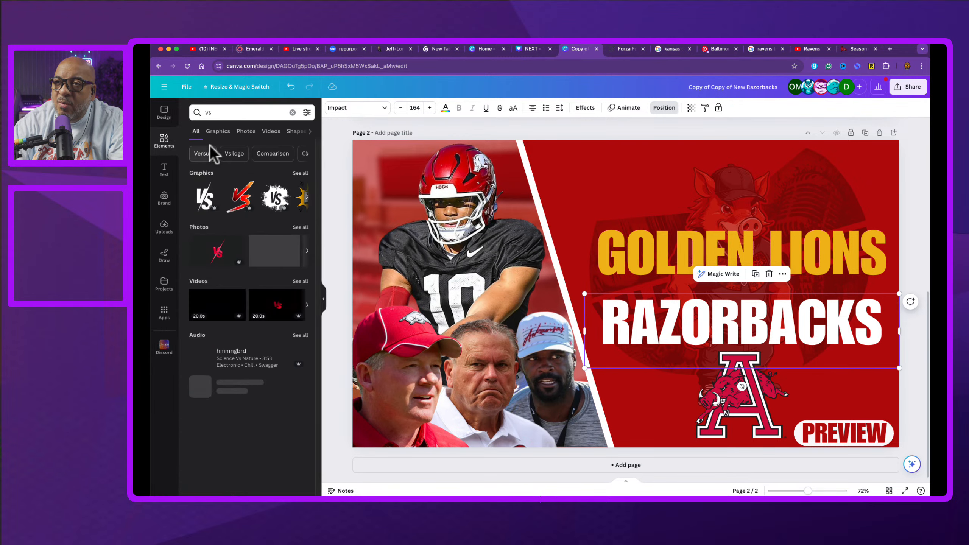
click(303, 174)
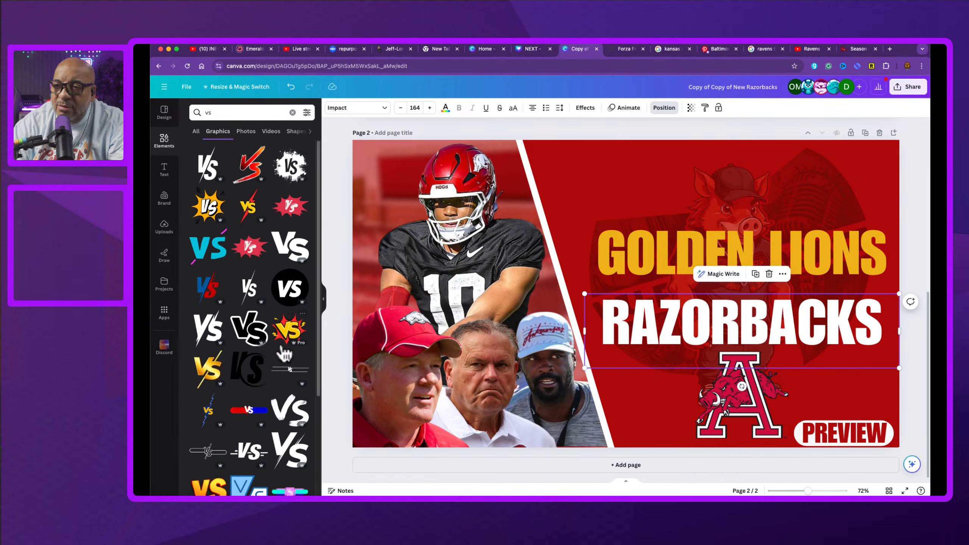
Step: Add a line-style VS graphic from the results and move it above the GOLDEN LIONS headline
scroll(258, 373, down, 2)
scroll(258, 372, down, 2)
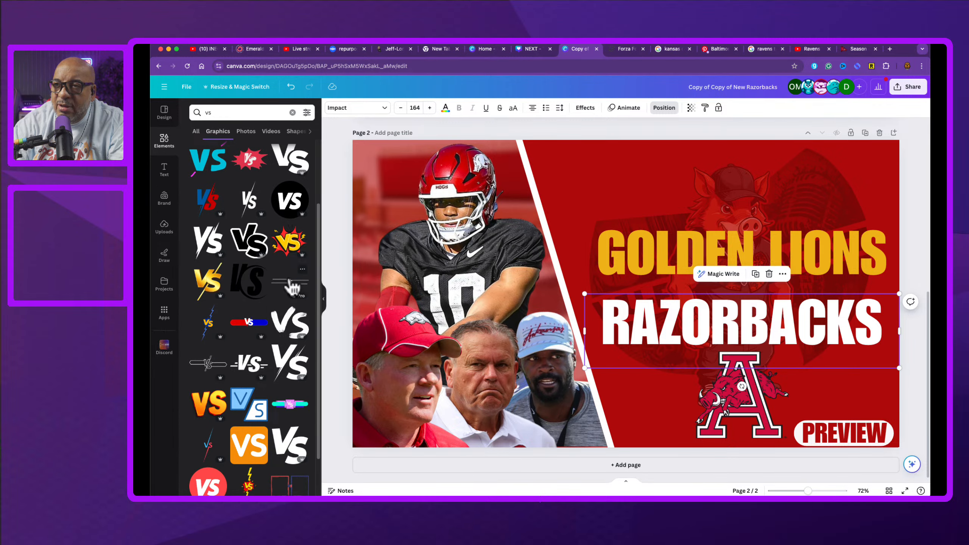
click(292, 286)
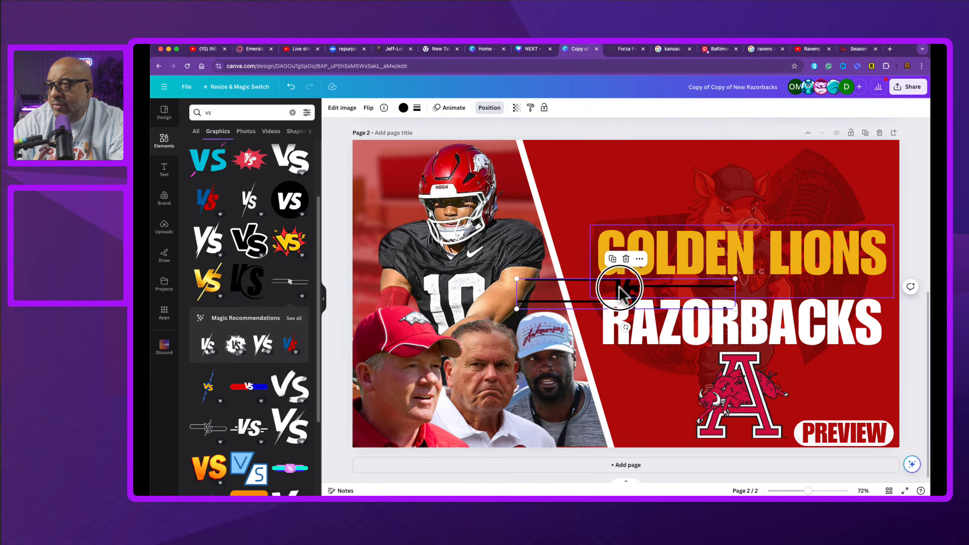
drag(621, 292, 702, 187)
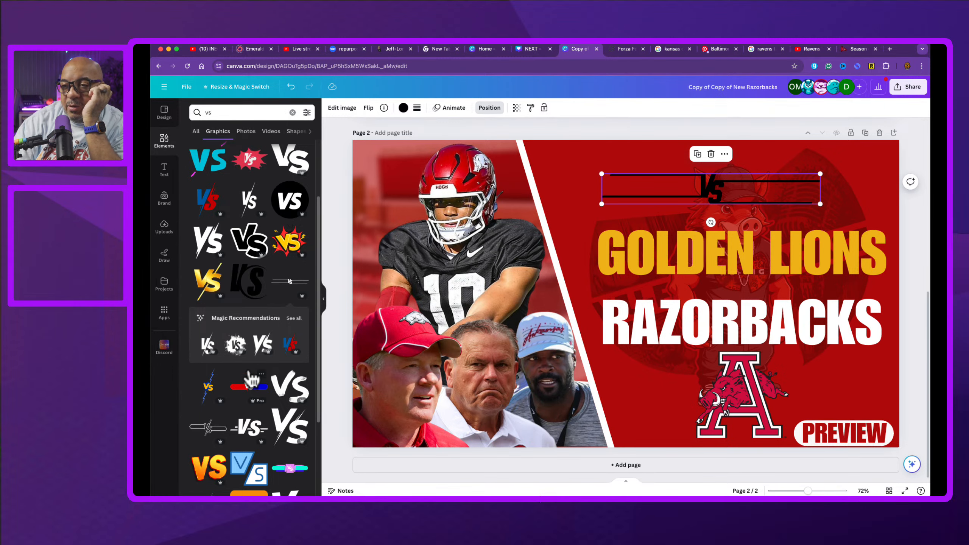
Step: Scroll through the vs graphics results to compare the available VS designs
scroll(250, 378, down, 4)
scroll(250, 378, down, 3)
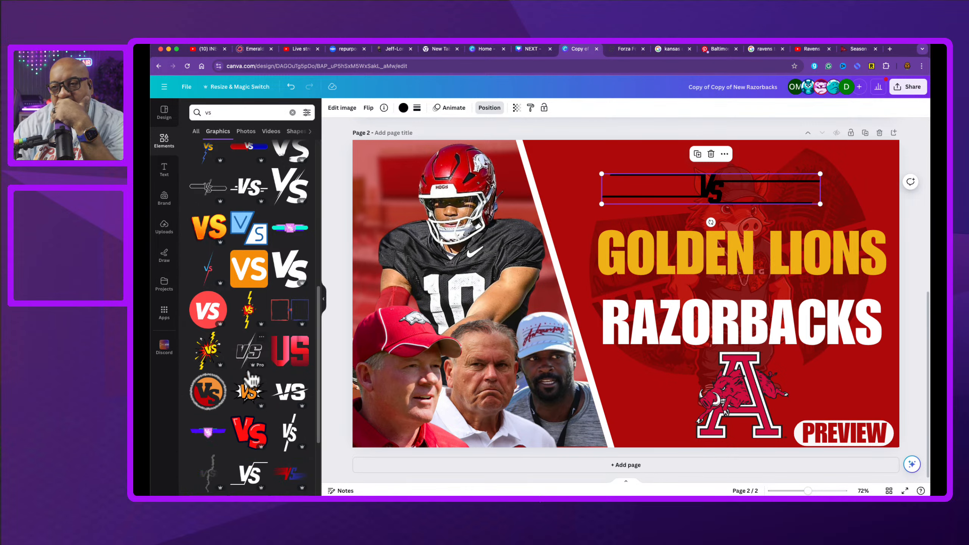
scroll(232, 423, down, 5)
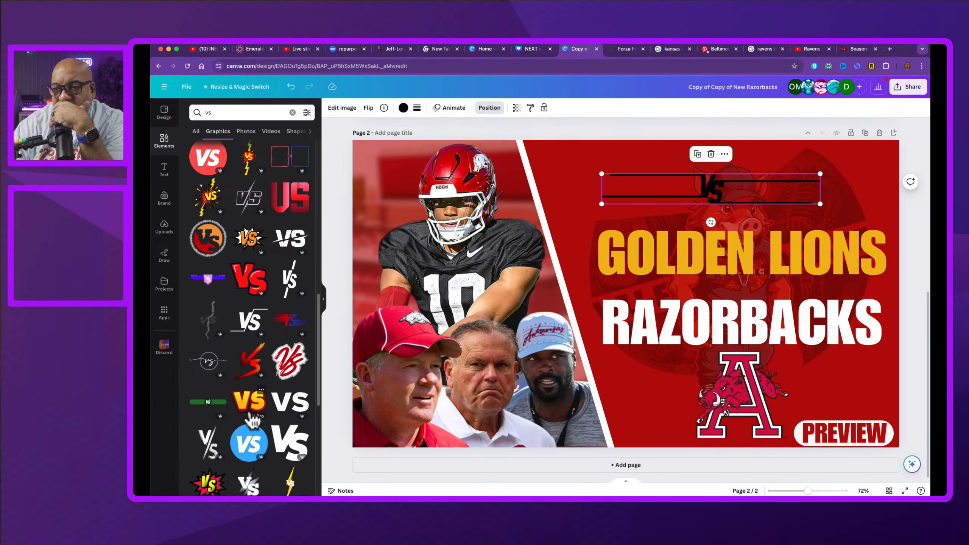
scroll(253, 421, down, 2)
scroll(252, 420, down, 3)
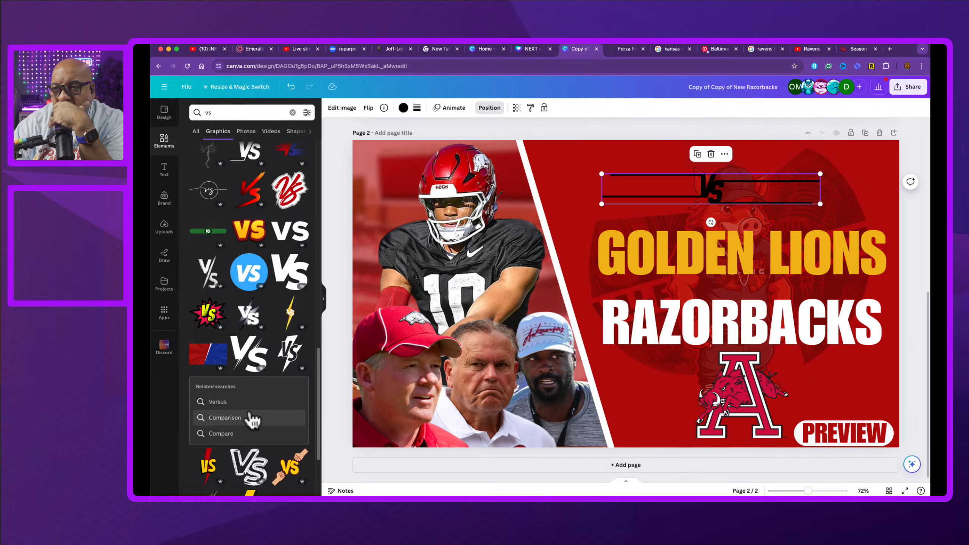
scroll(252, 420, down, 4)
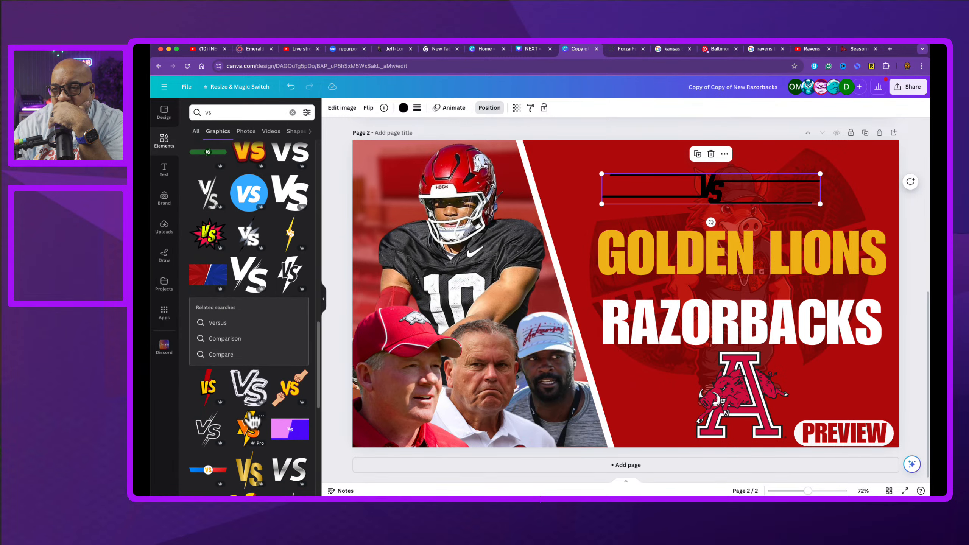
scroll(252, 420, down, 4)
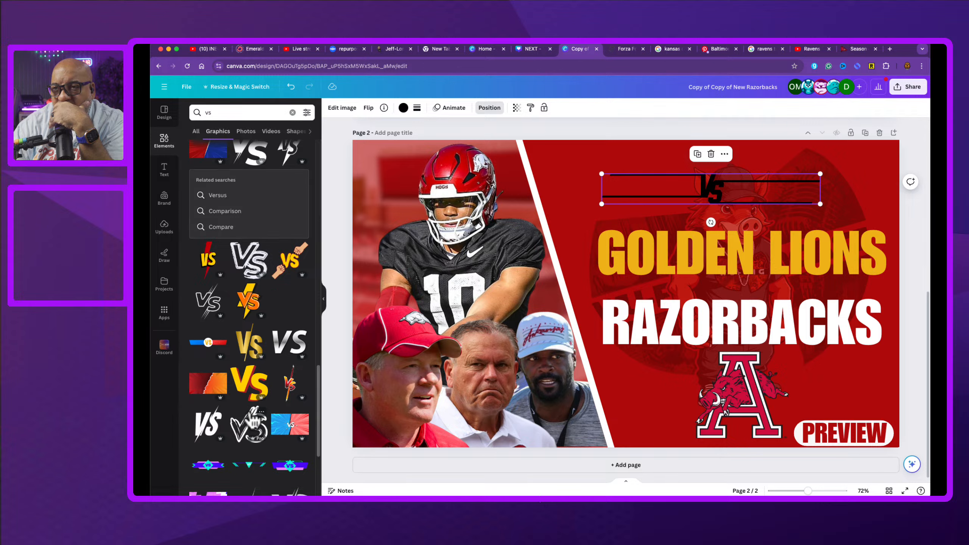
scroll(251, 420, down, 3)
scroll(252, 422, down, 7)
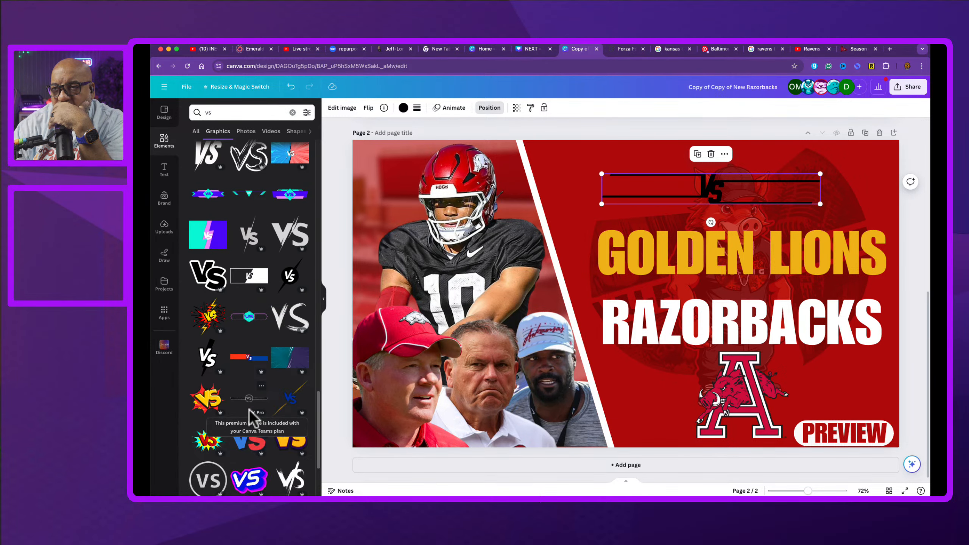
scroll(252, 418, down, 3)
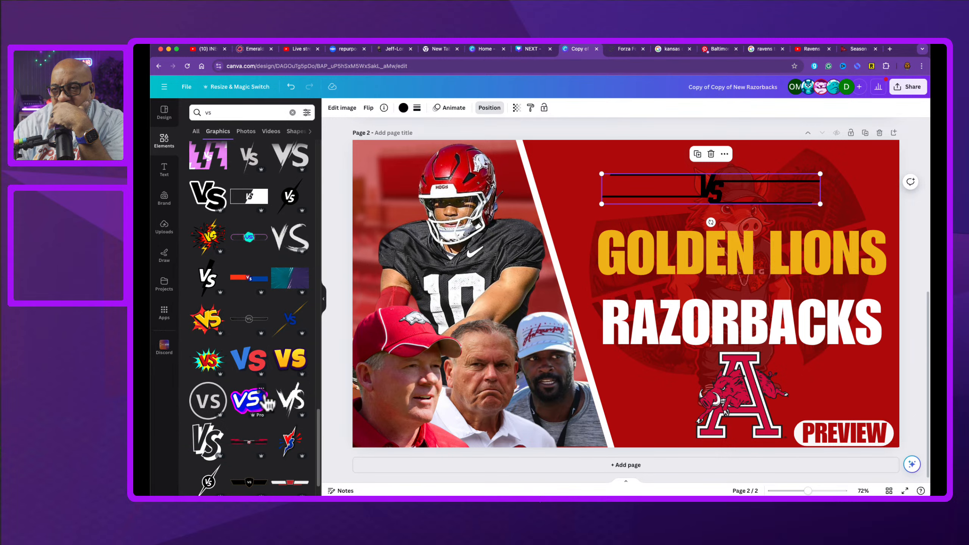
scroll(250, 418, down, 2)
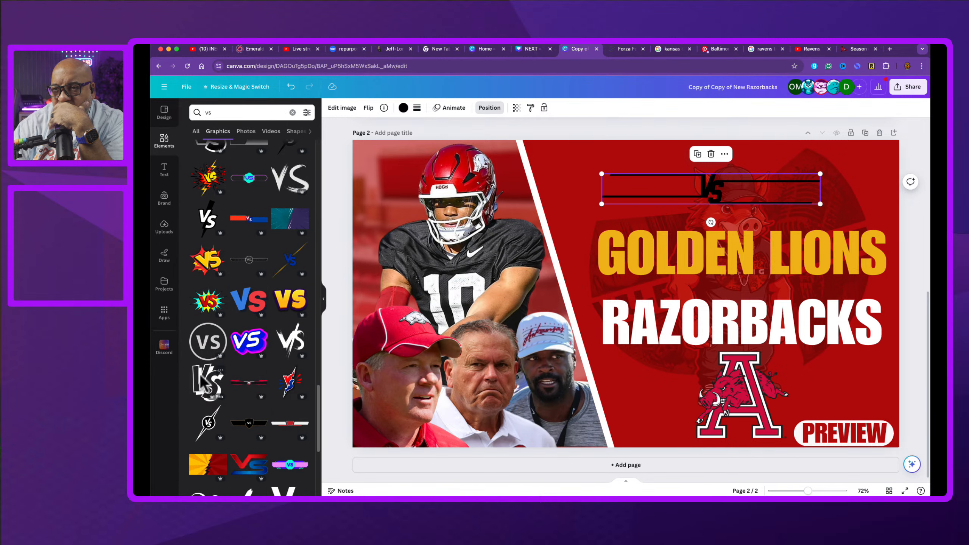
Step: Add a slanted VS graphic and delete the earlier line-style VS graphic
click(208, 390)
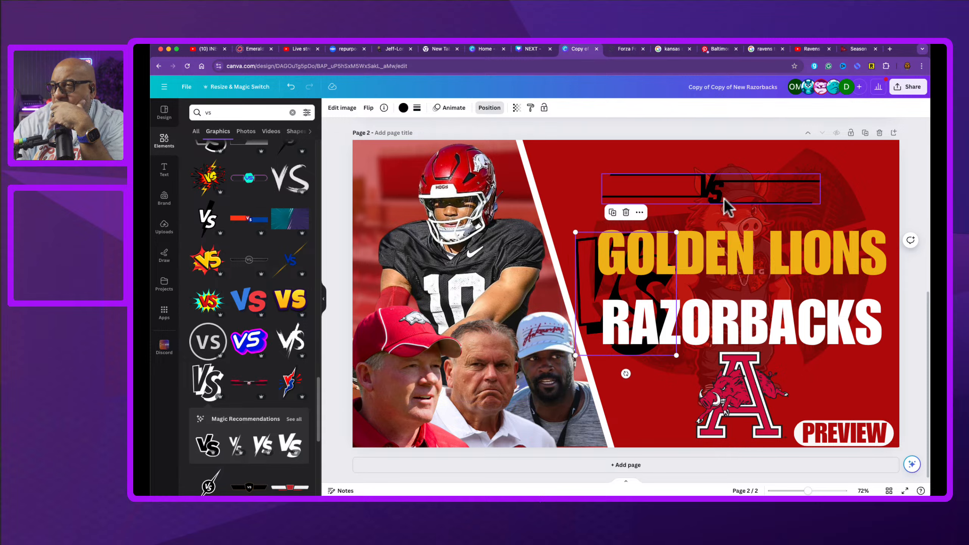
click(711, 195)
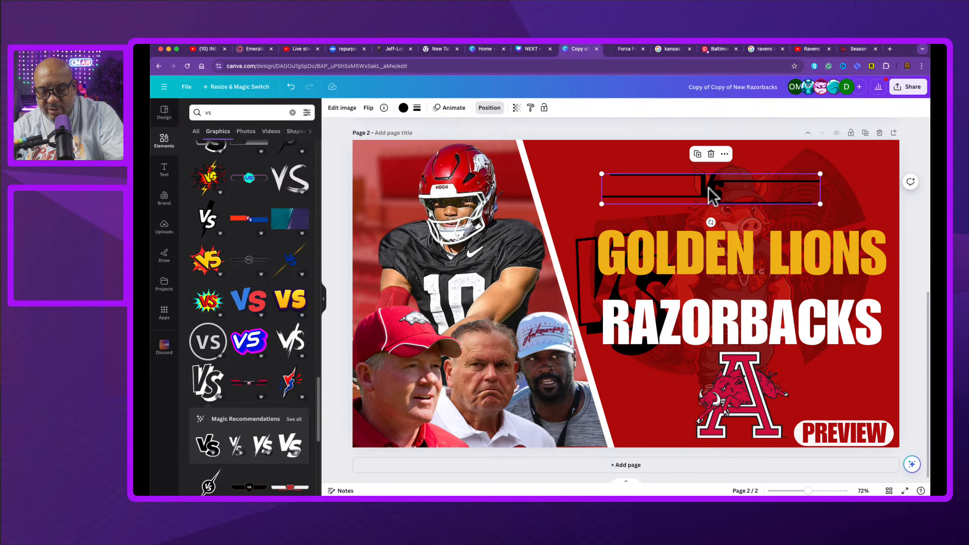
key(Delete)
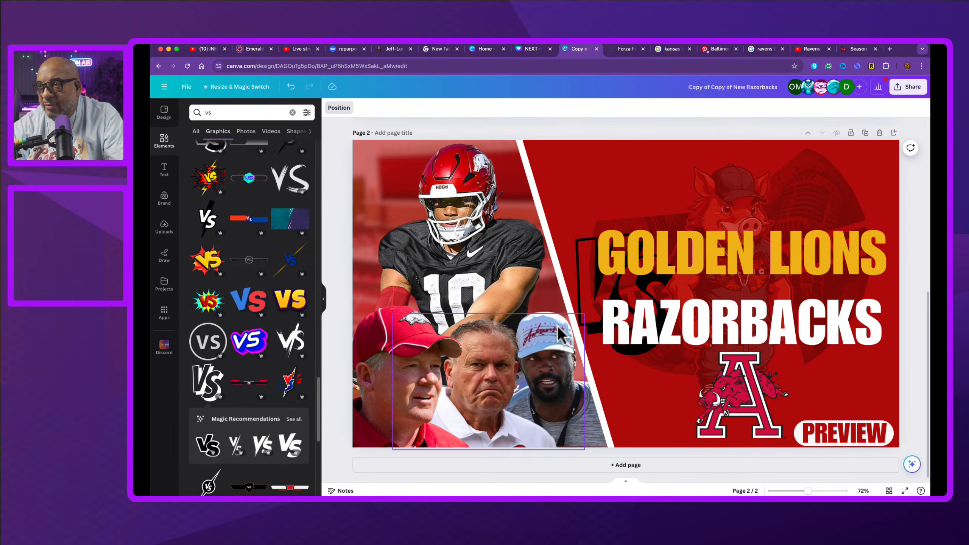
Step: Recolor the slanted VS graphic white, trying a dark red color and the transparency slider first
drag(580, 288, 555, 200)
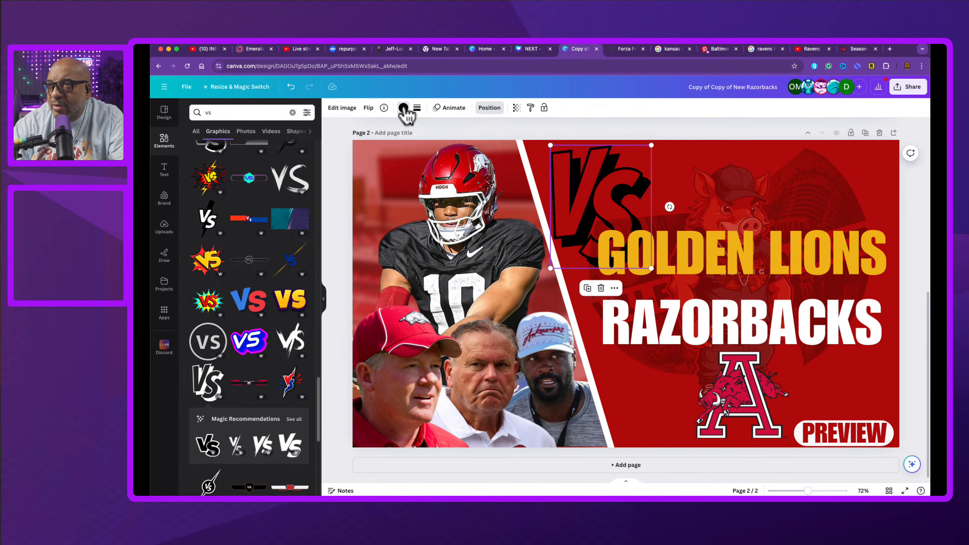
click(404, 108)
click(258, 156)
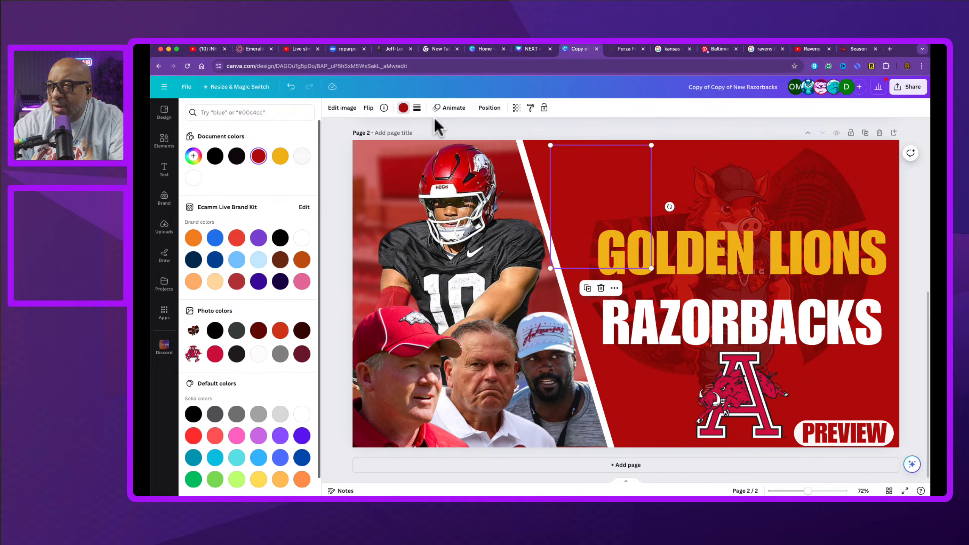
drag(584, 185, 447, 228)
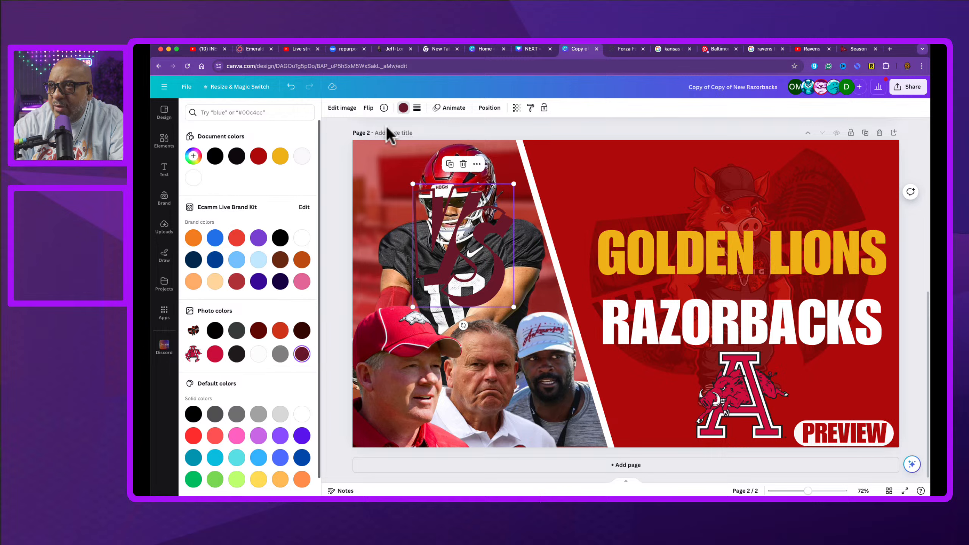
click(517, 107)
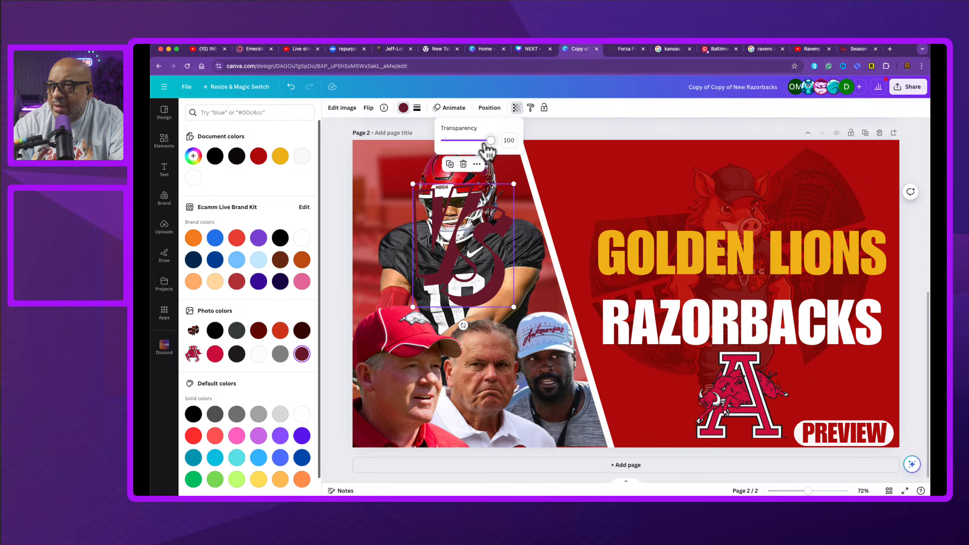
mouse_move(485, 148)
mouse_down()
mouse_move(472, 148)
mouse_move(496, 143)
mouse_up()
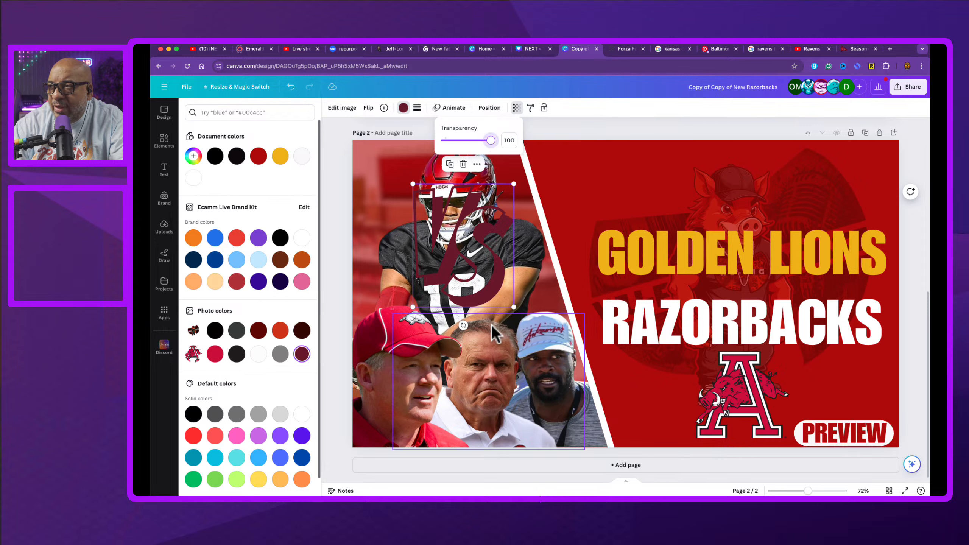
click(258, 354)
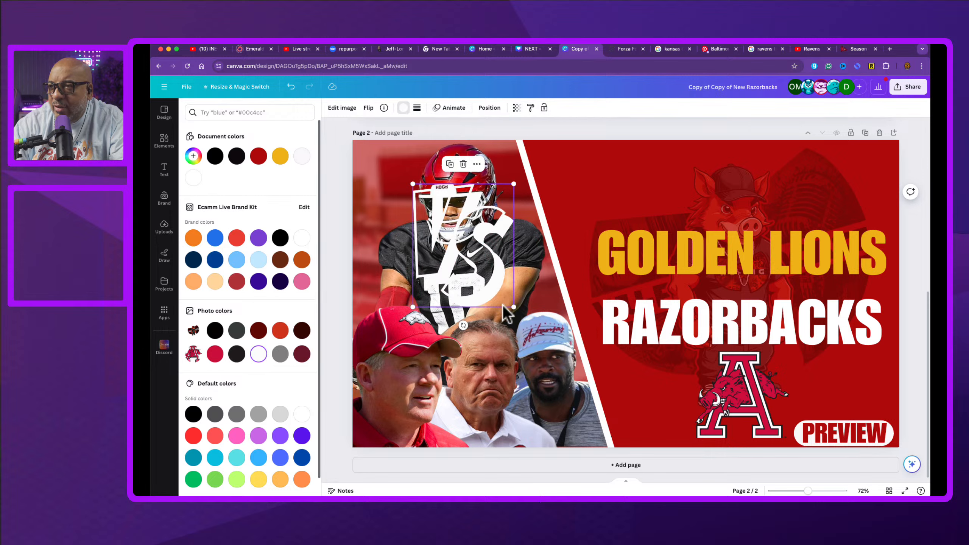
Step: Place the white VS small between the GOLDEN LIONS and RAZORBACKS headlines and bring it to the front
drag(514, 307, 751, 290)
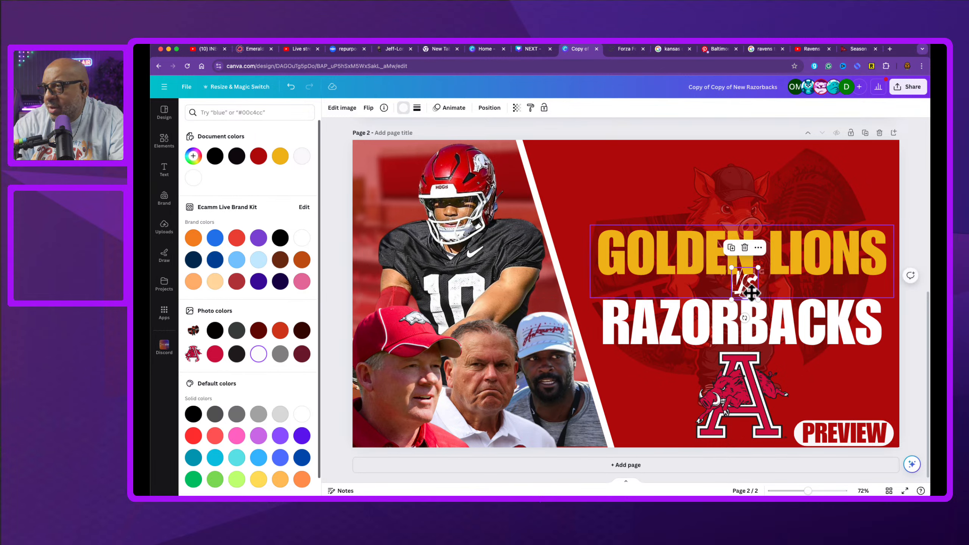
right_click(750, 290)
mouse_move(801, 378)
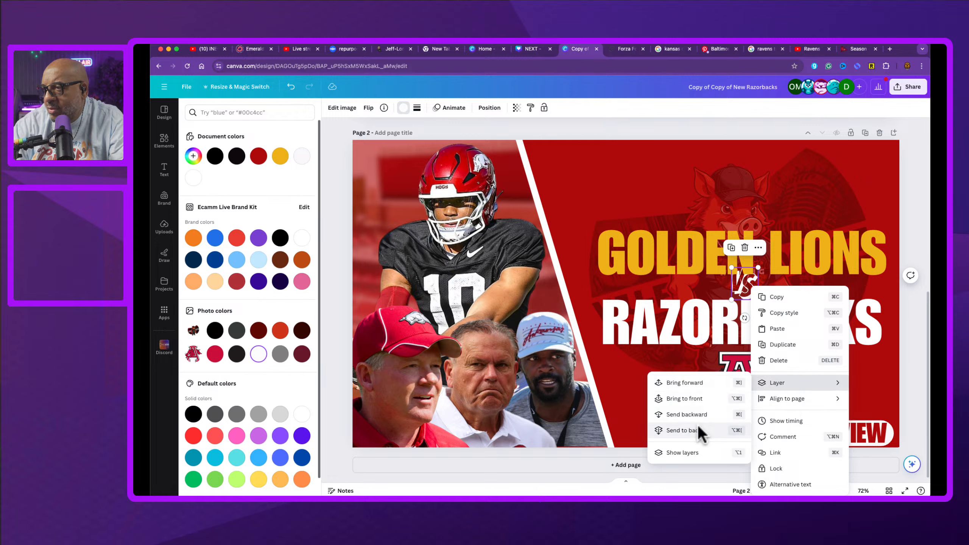
click(704, 398)
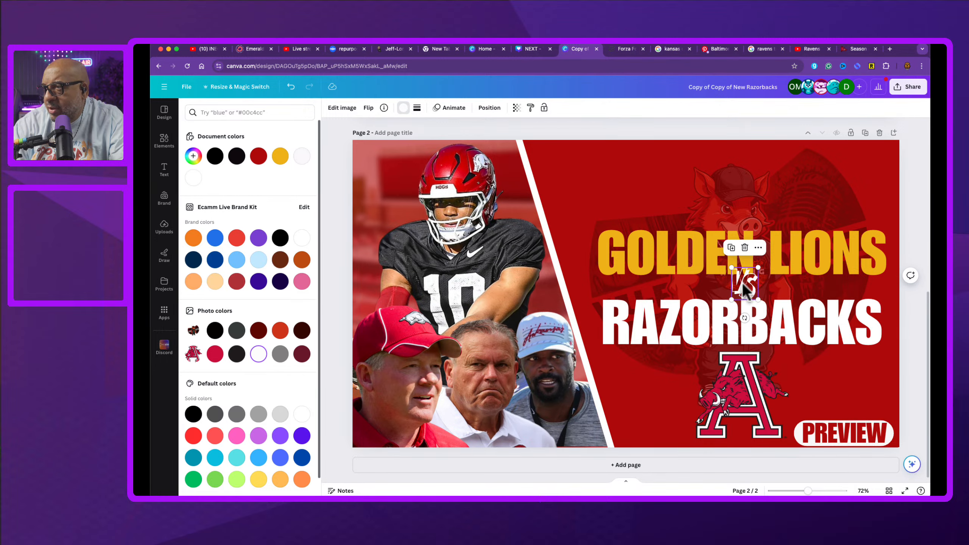
drag(744, 284, 732, 283)
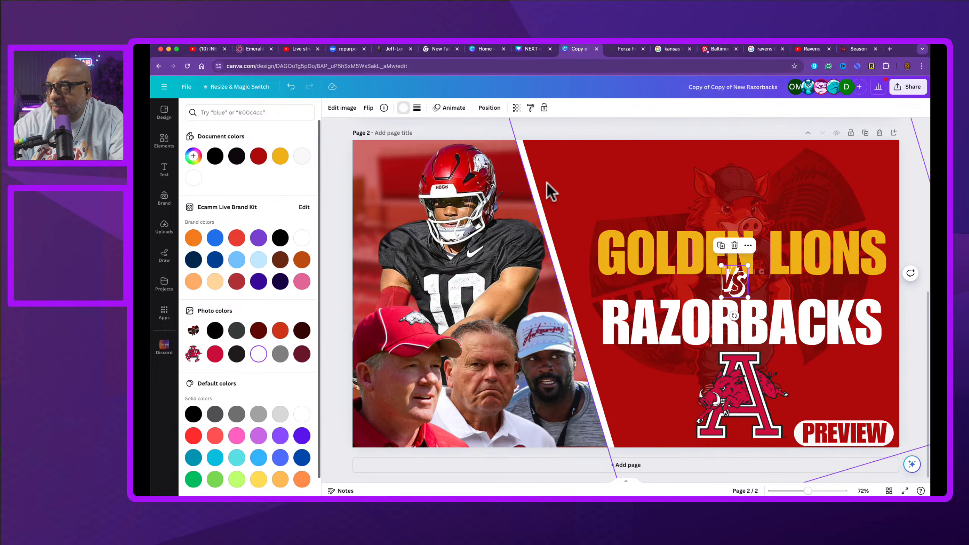
click(572, 174)
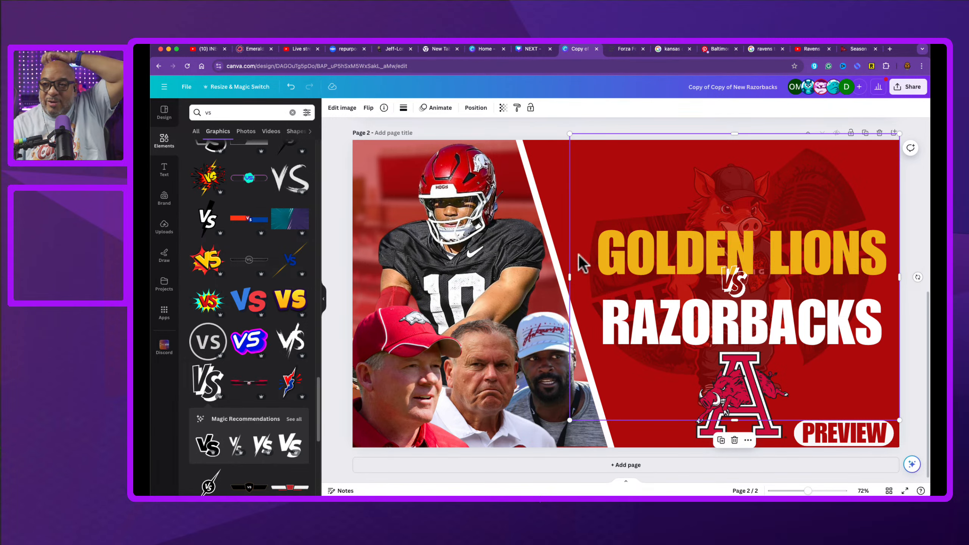
Step: Copy the UAPB lion logo from page 1 onto page 2 and shrink it above the GOLDEN LIONS headline
scroll(642, 227, up, 6)
scroll(644, 225, up, 3)
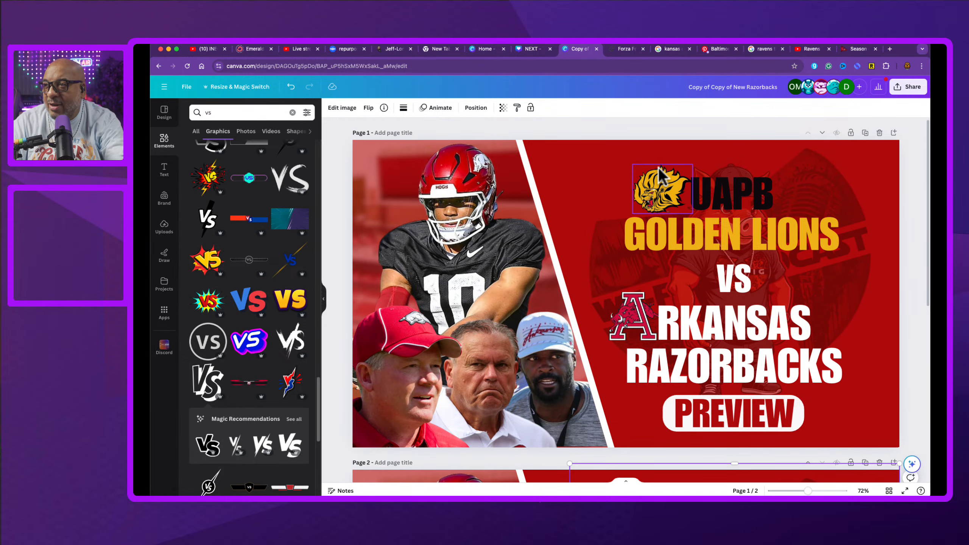
click(661, 182)
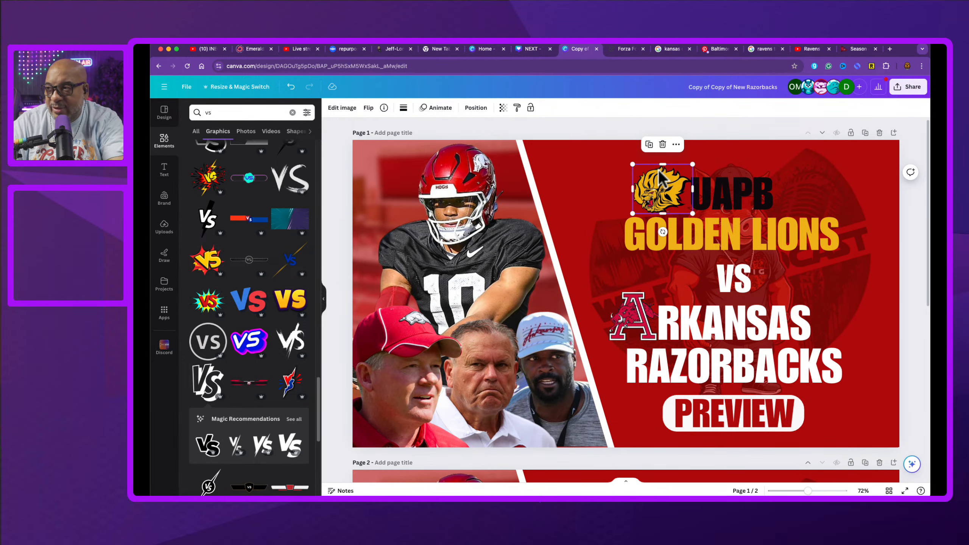
scroll(654, 289, down, 5)
scroll(672, 283, down, 3)
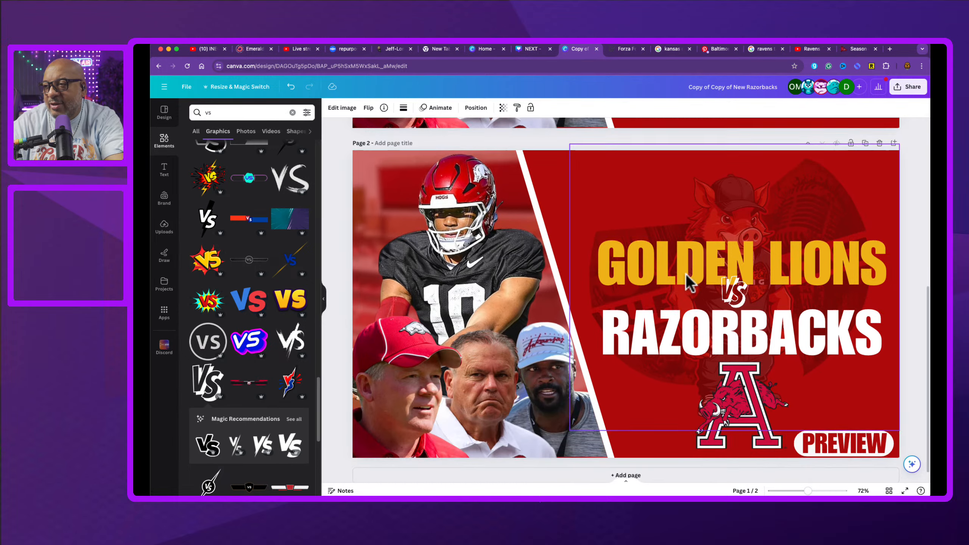
click(745, 403)
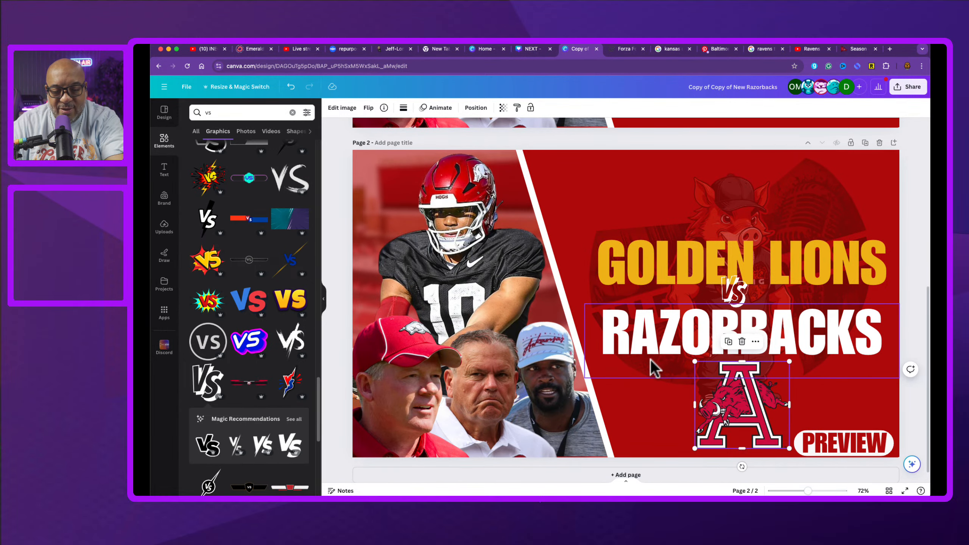
key(super+v)
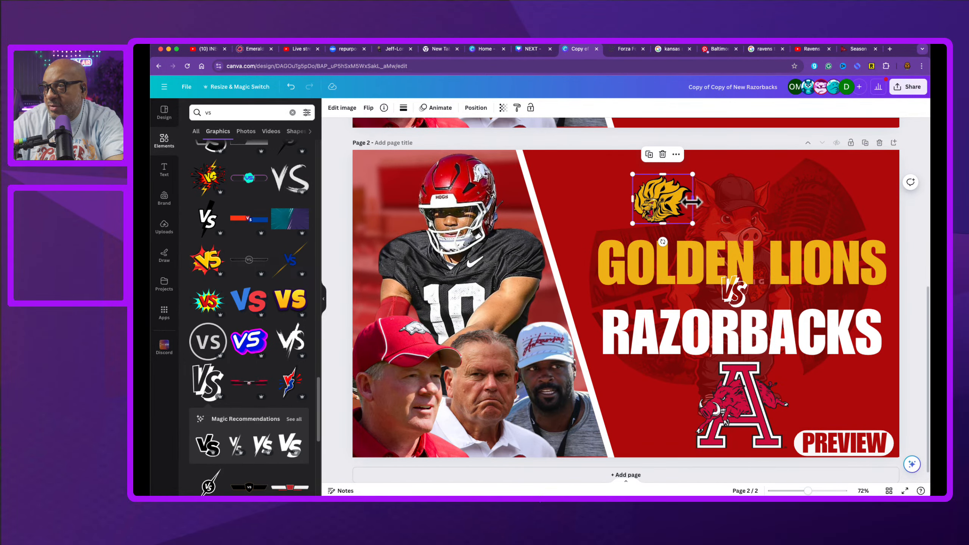
drag(677, 208, 641, 216)
Step: Move the A logo to the lower-right corner and the PREVIEW group to the bottom centre of page 2
drag(857, 446, 597, 407)
drag(757, 420, 861, 422)
click(604, 405)
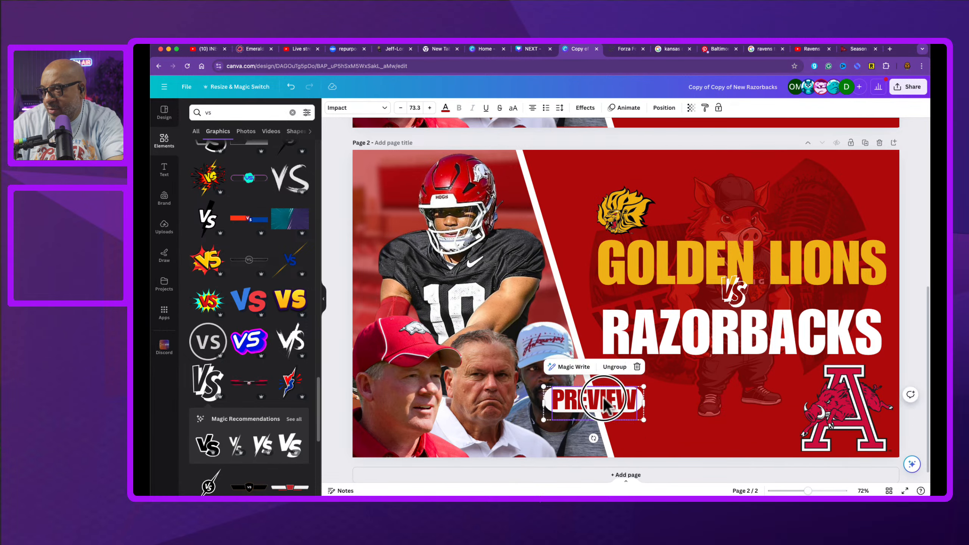
drag(604, 399, 750, 429)
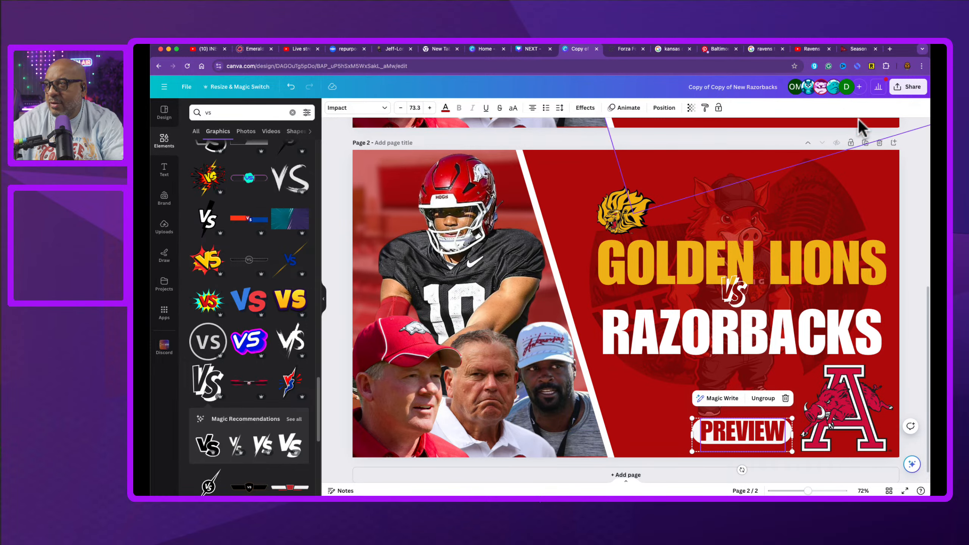
Step: Duplicate page 2 and delete the lion logo from the new page 3
click(866, 144)
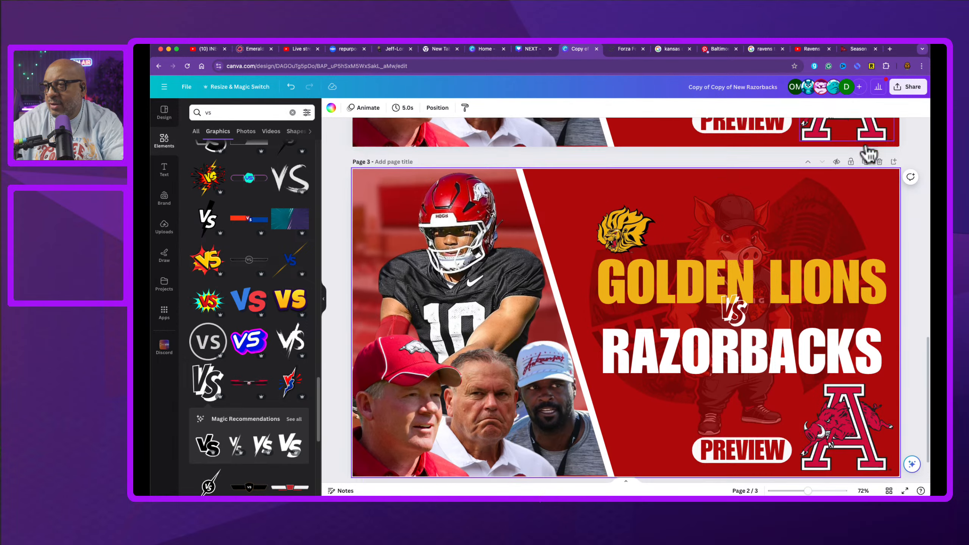
click(628, 216)
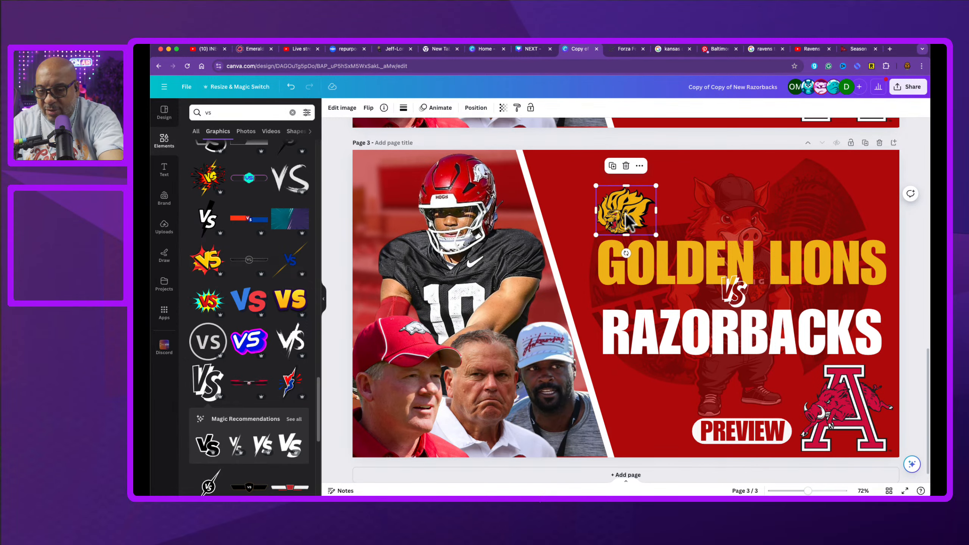
key(Delete)
Step: On page 3, move the A logo to the bottom centre and the PREVIEW group to the lower-right corner
drag(847, 409, 734, 403)
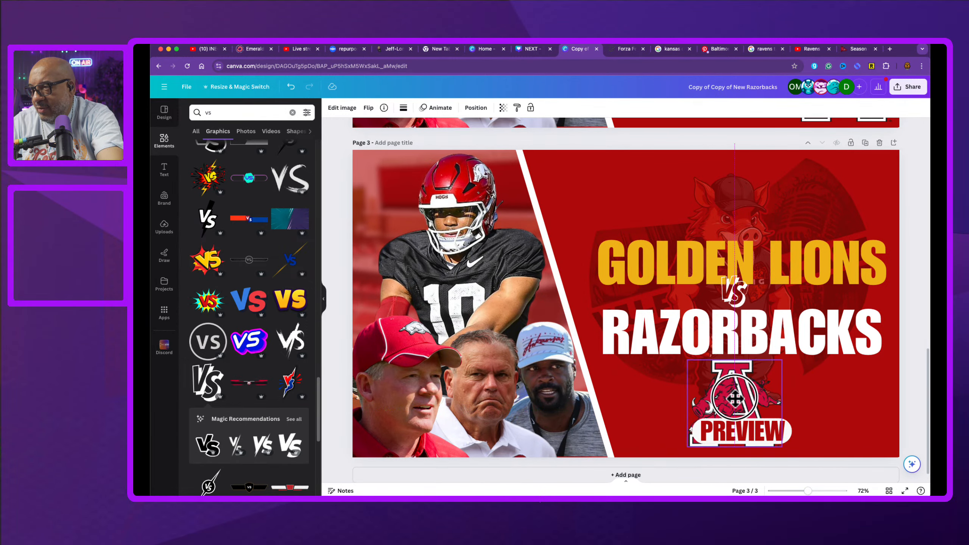
click(786, 449)
drag(786, 449, 890, 441)
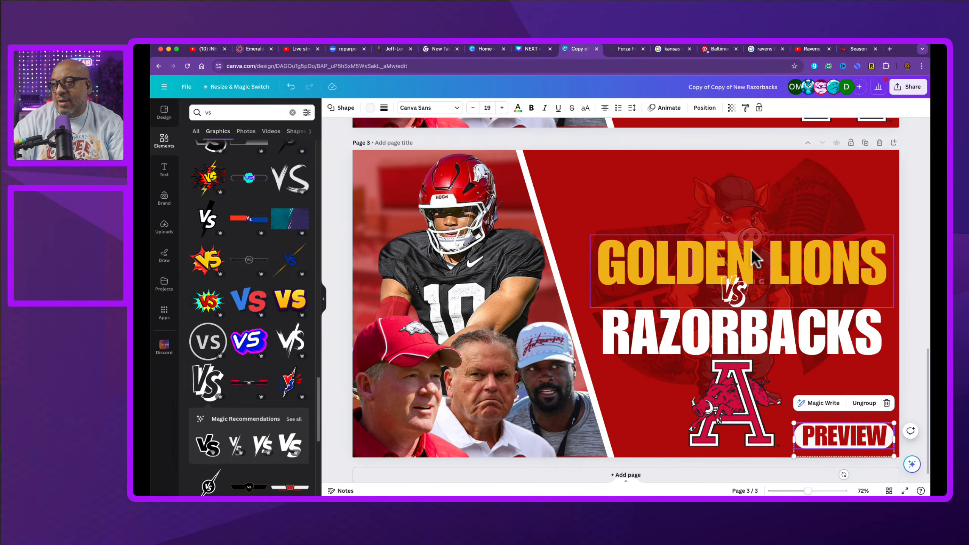
Step: Scroll between pages 2 and 3 to compare the two thumbnail layouts
scroll(700, 292, down, 1)
scroll(700, 292, up, 8)
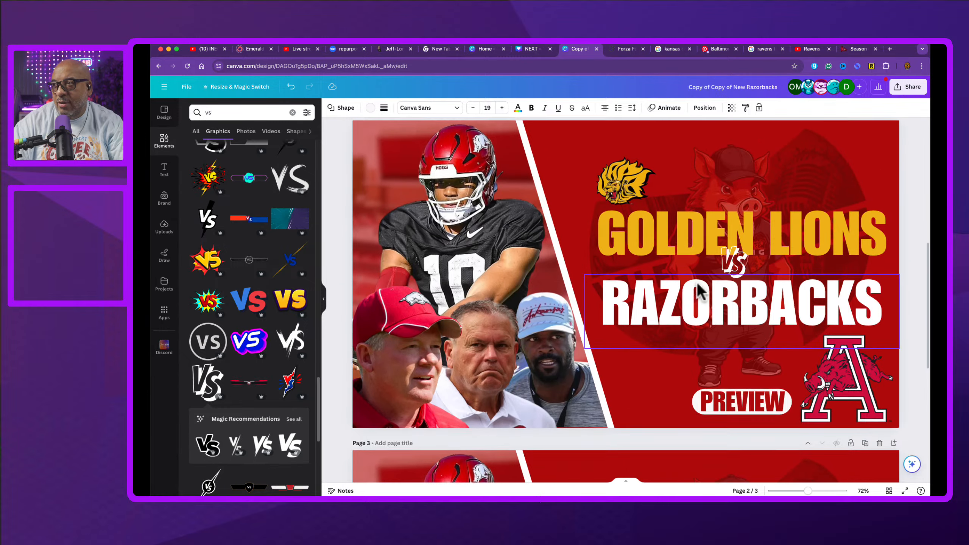
scroll(699, 283, down, 8)
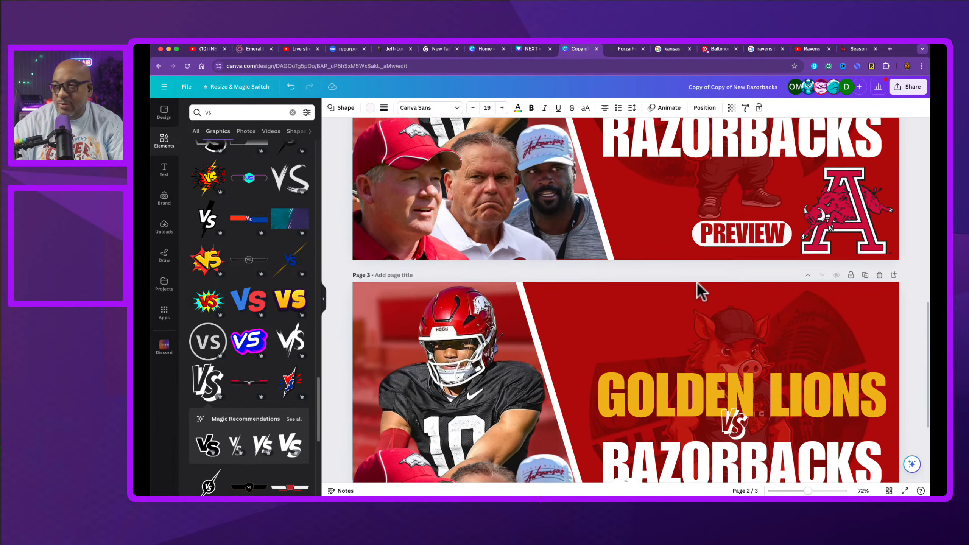
scroll(701, 292, up, 8)
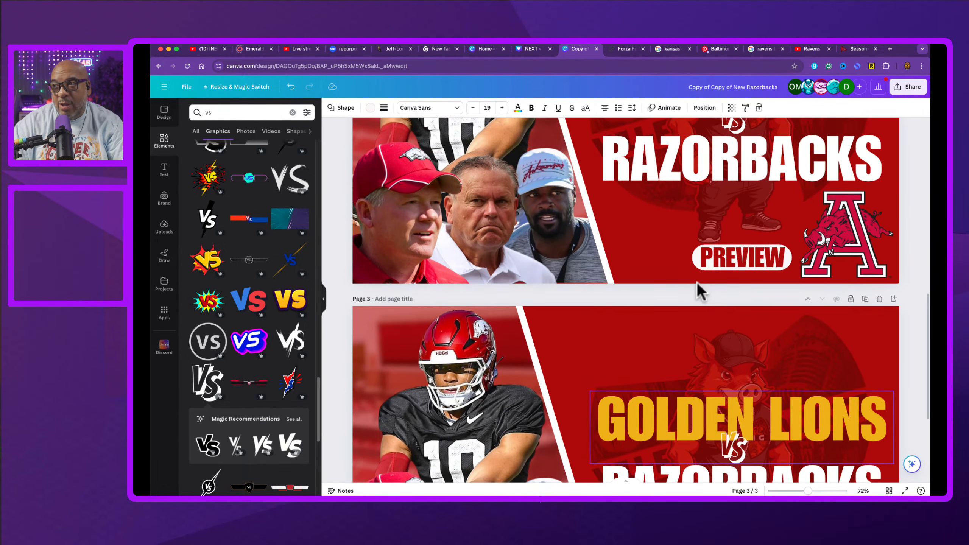
scroll(698, 283, down, 1)
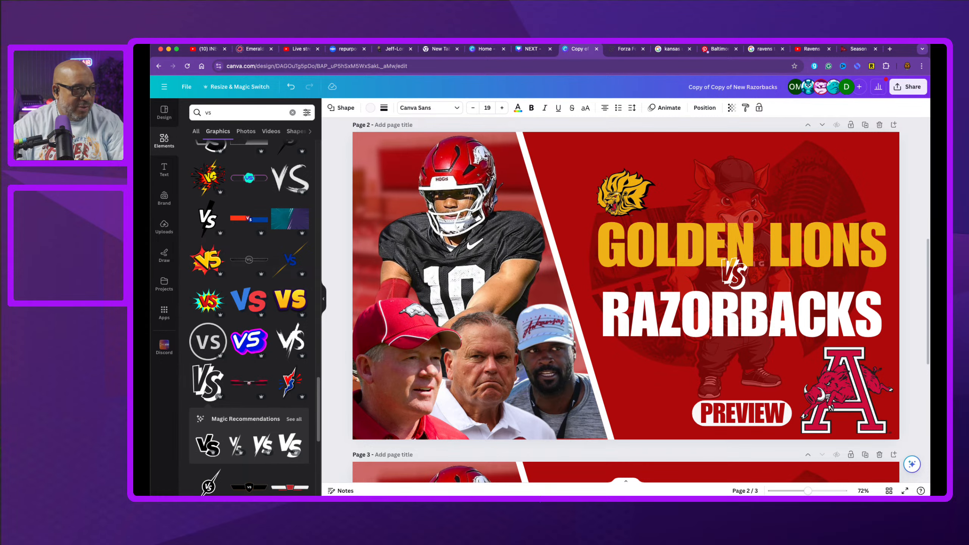
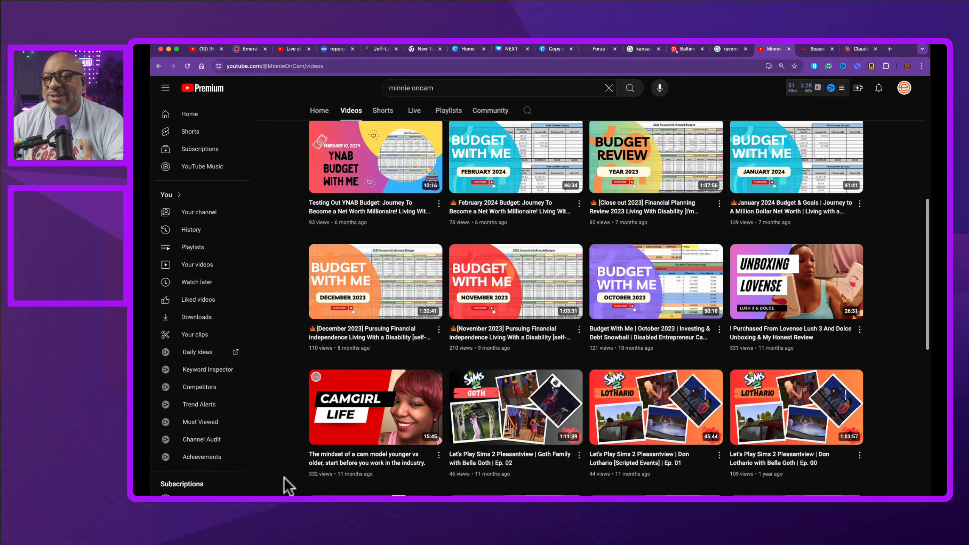
Step: Dismiss the save-error dialog on the Razorbacks design and switch to the NEXT thumbnail design
click(552, 54)
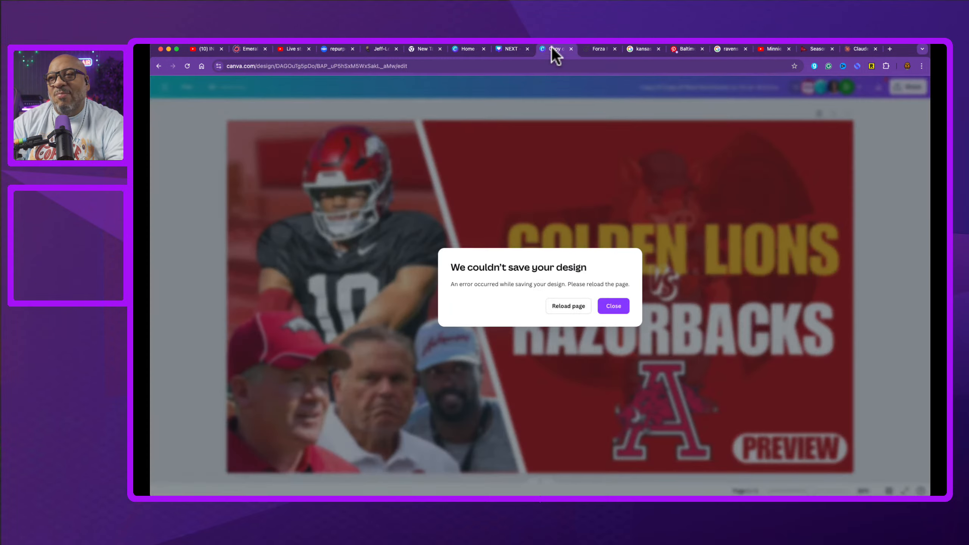
click(614, 306)
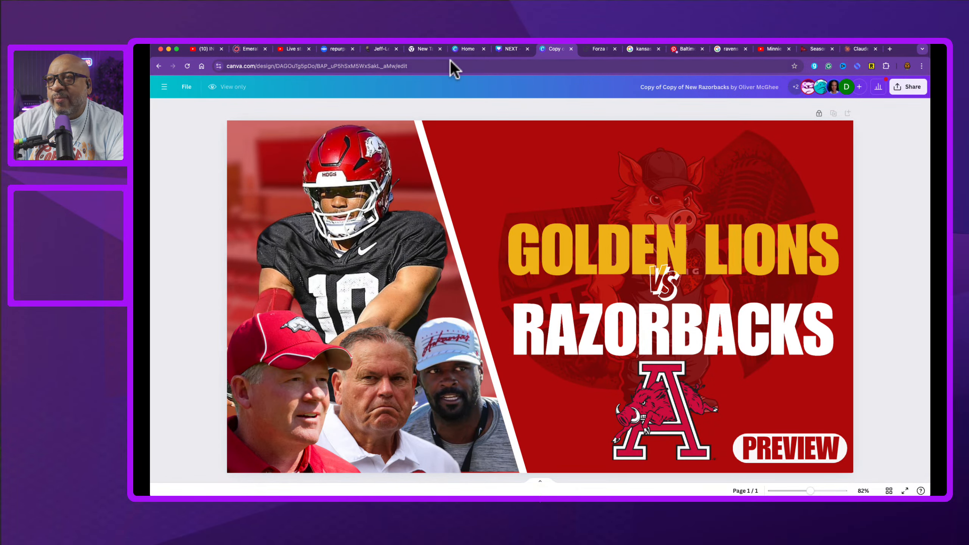
click(503, 49)
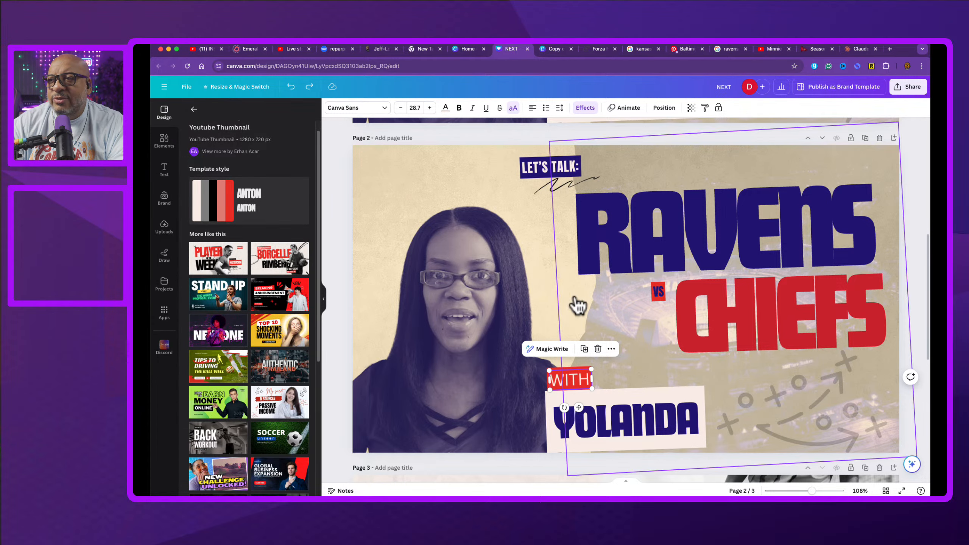
Step: Add a new blank page 4 after page 3 of the NEXT design
scroll(587, 304, down, 5)
scroll(591, 304, down, 2)
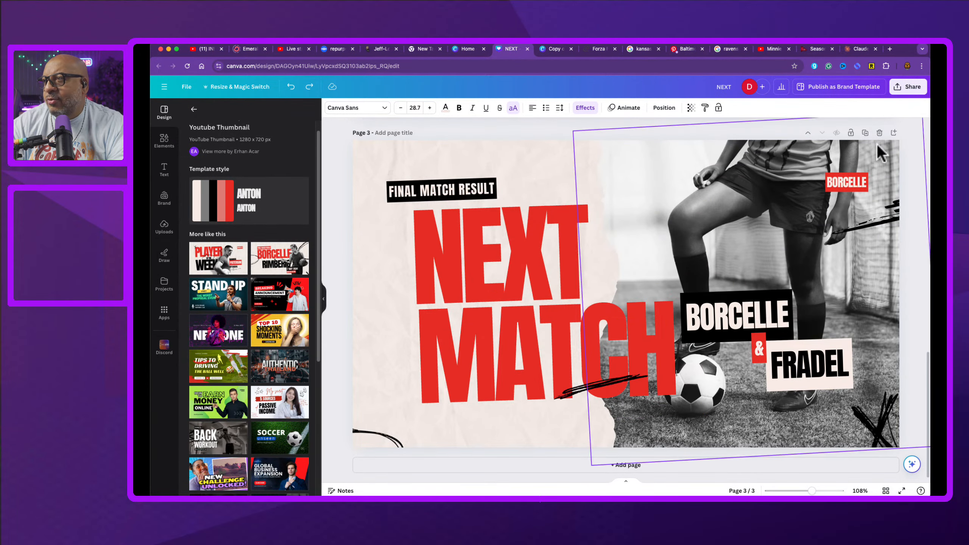
click(895, 133)
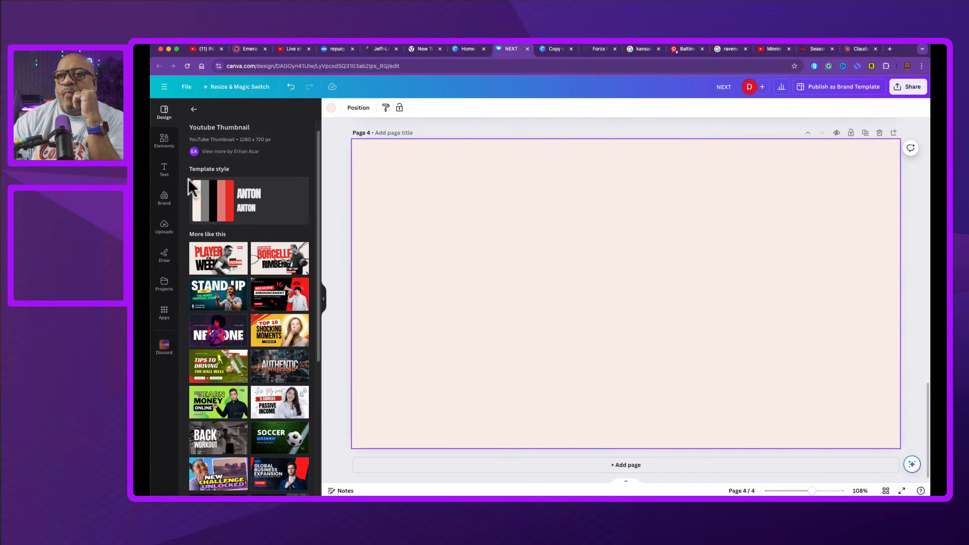
Step: Try the BOOKS and NEW ONE YouTube thumbnail templates on page 4
click(195, 112)
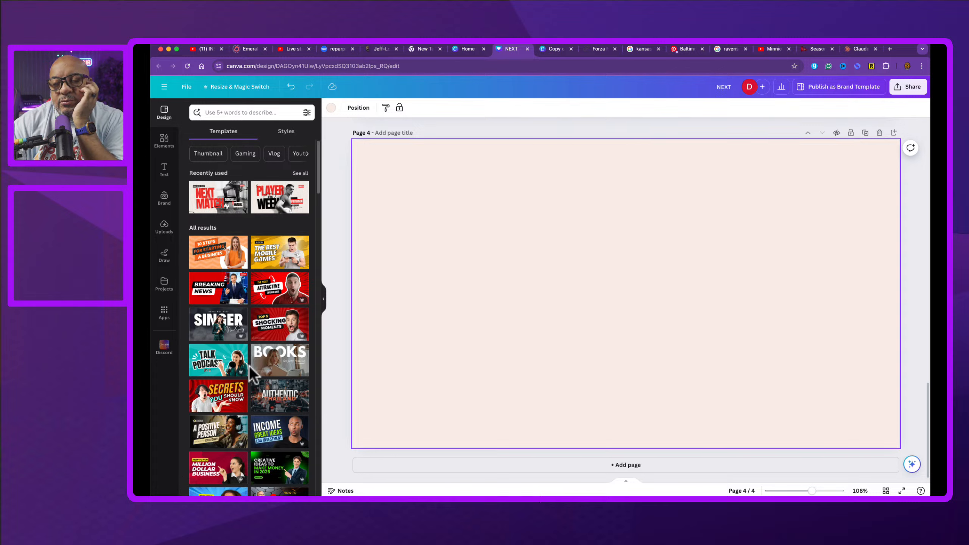
click(279, 369)
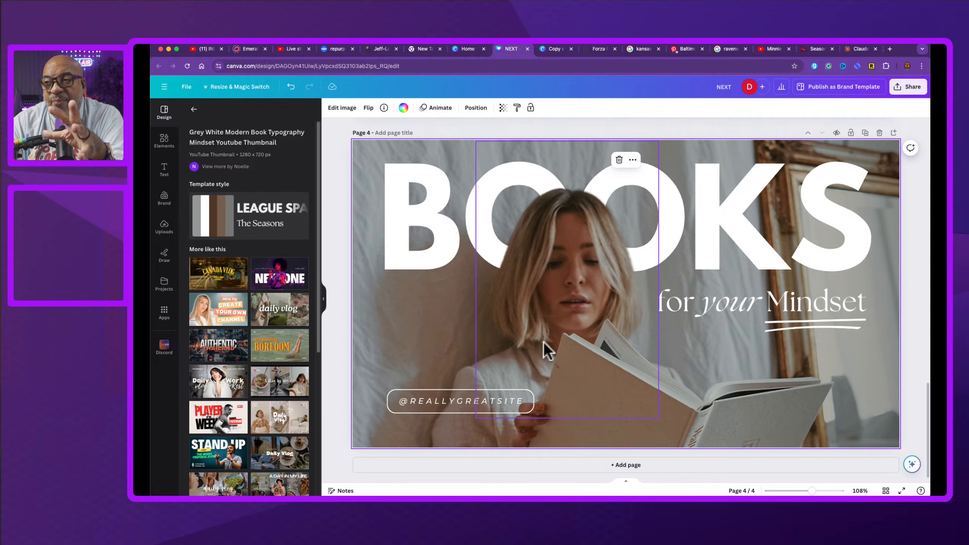
mouse_move(556, 277)
mouse_down()
mouse_move(740, 280)
mouse_move(543, 339)
mouse_move(431, 335)
mouse_move(604, 295)
mouse_move(317, 362)
mouse_move(597, 275)
mouse_move(580, 303)
mouse_move(558, 310)
mouse_move(582, 302)
mouse_move(562, 308)
mouse_move(556, 271)
mouse_up()
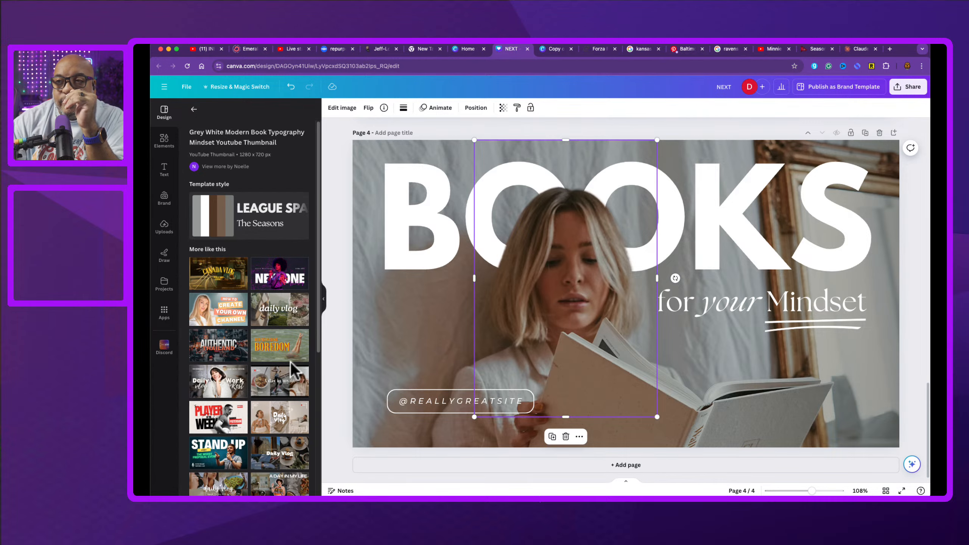
click(283, 271)
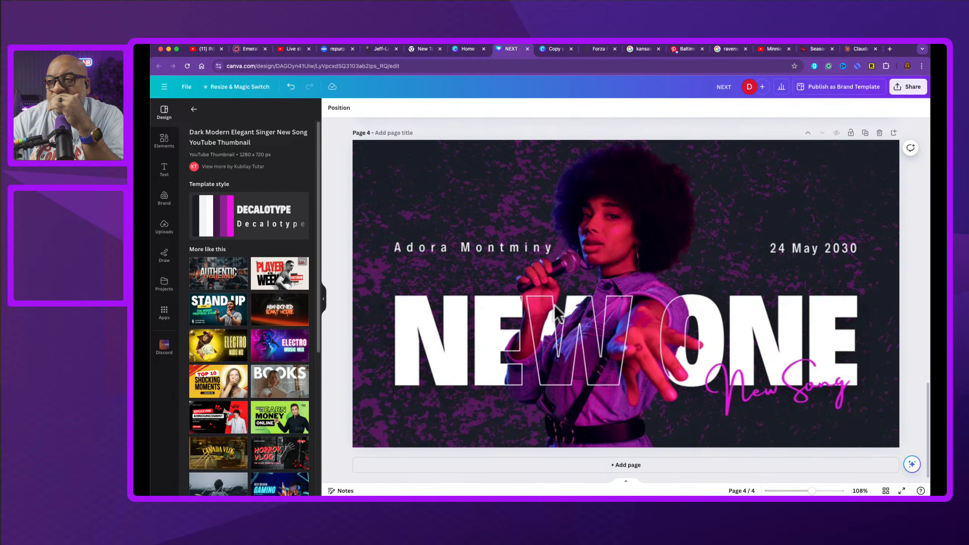
click(624, 264)
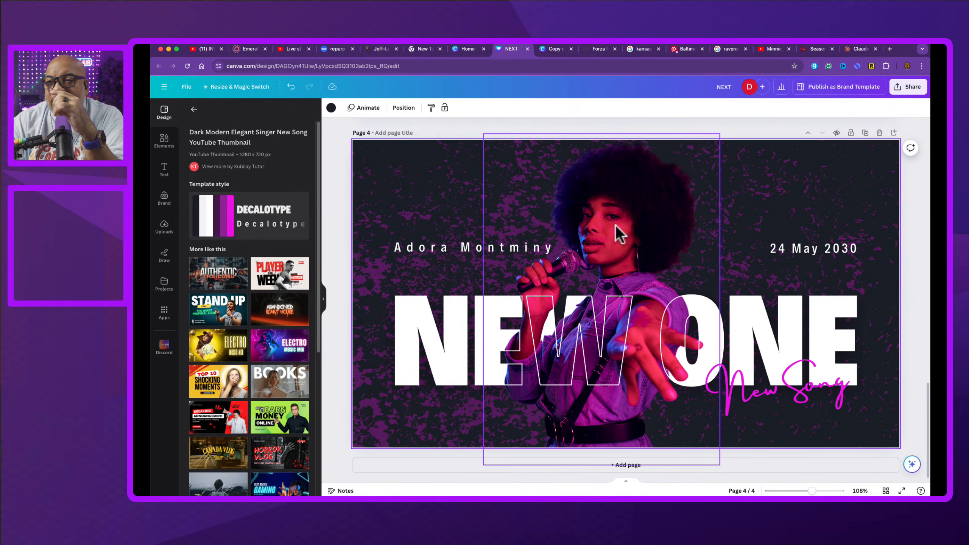
Step: Apply the Simple Neon Stand Up Comedy Show thumbnail template to page 4
click(220, 309)
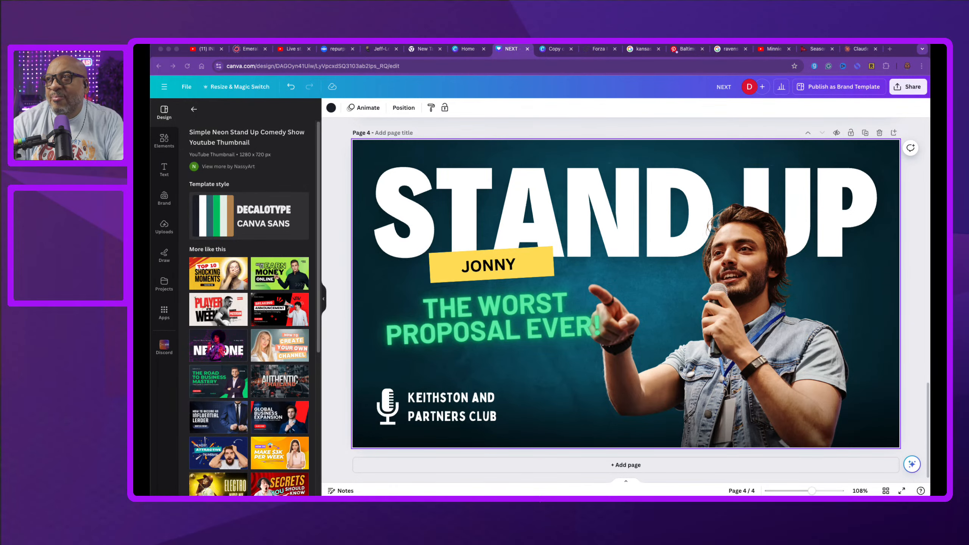
click(395, 482)
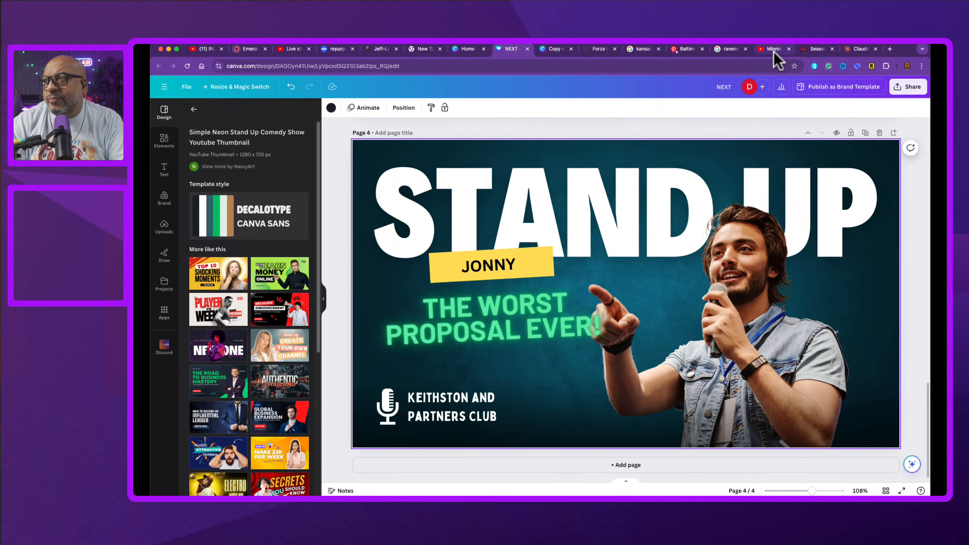
Step: Open YouTube in a new tab and go to the Doc Rock channel
click(892, 48)
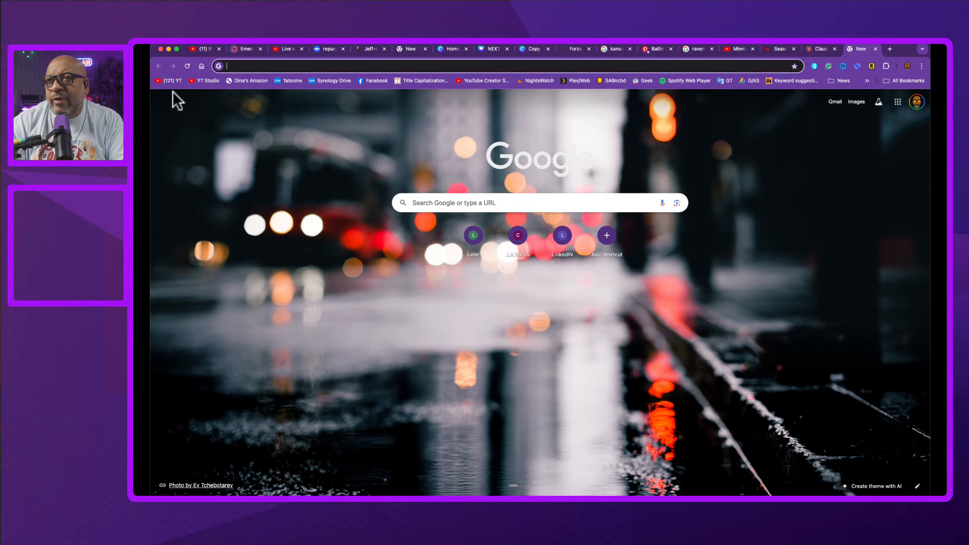
click(169, 81)
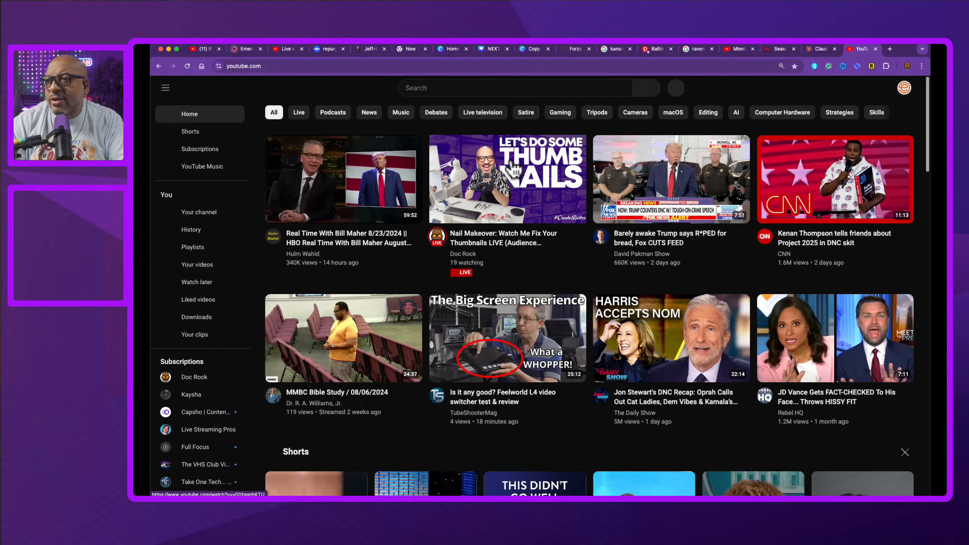
mouse_move(539, 200)
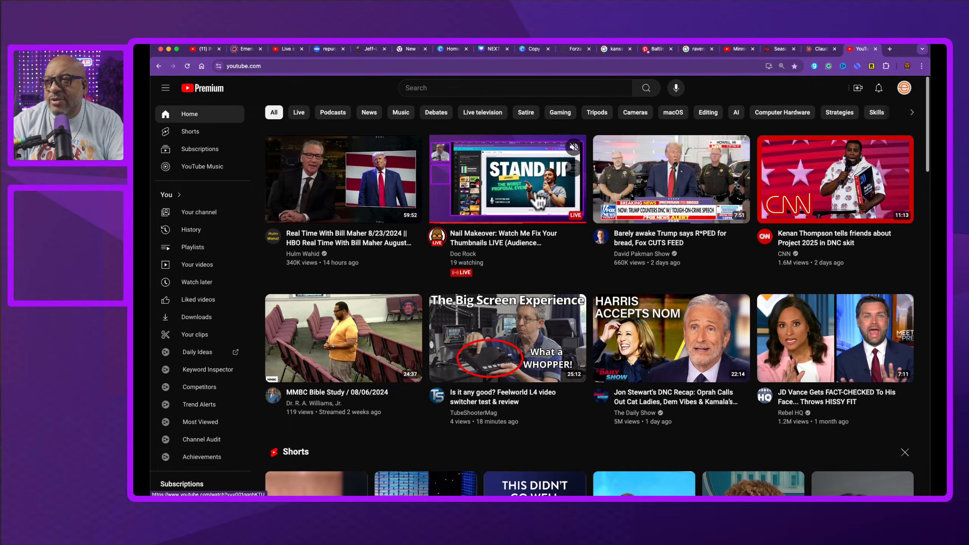
click(472, 261)
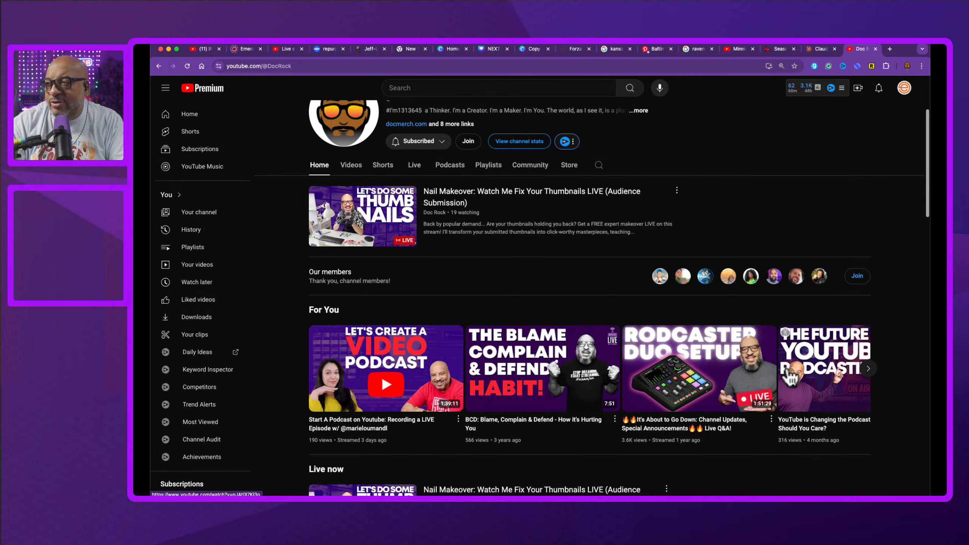
Step: Scroll through the Doc Rock channel page to examine its video thumbnails
scroll(586, 413, down, 4)
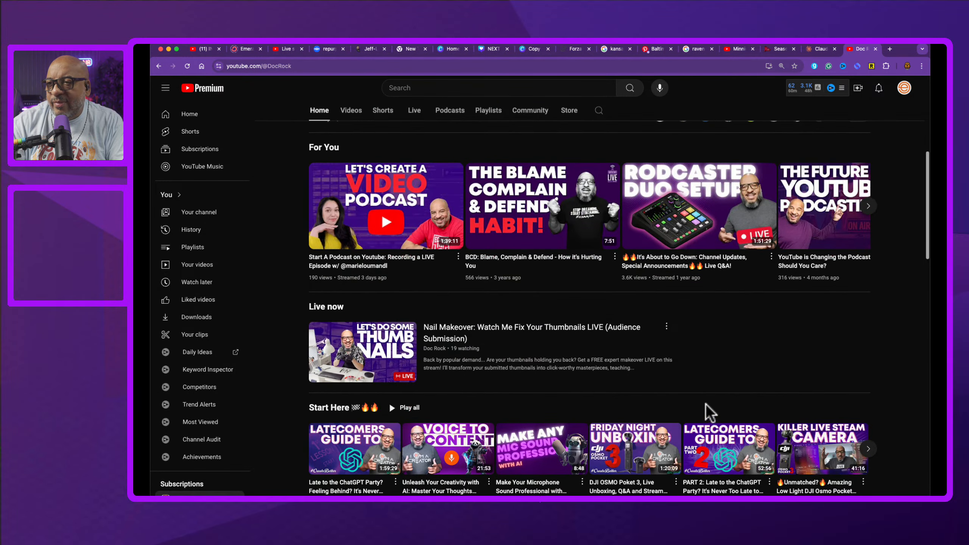
scroll(706, 406, down, 4)
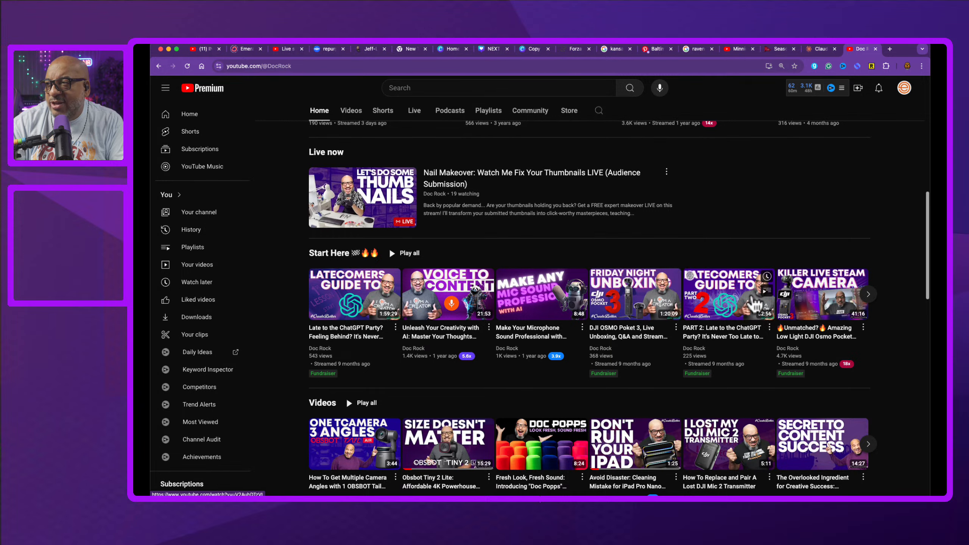
scroll(756, 305, down, 4)
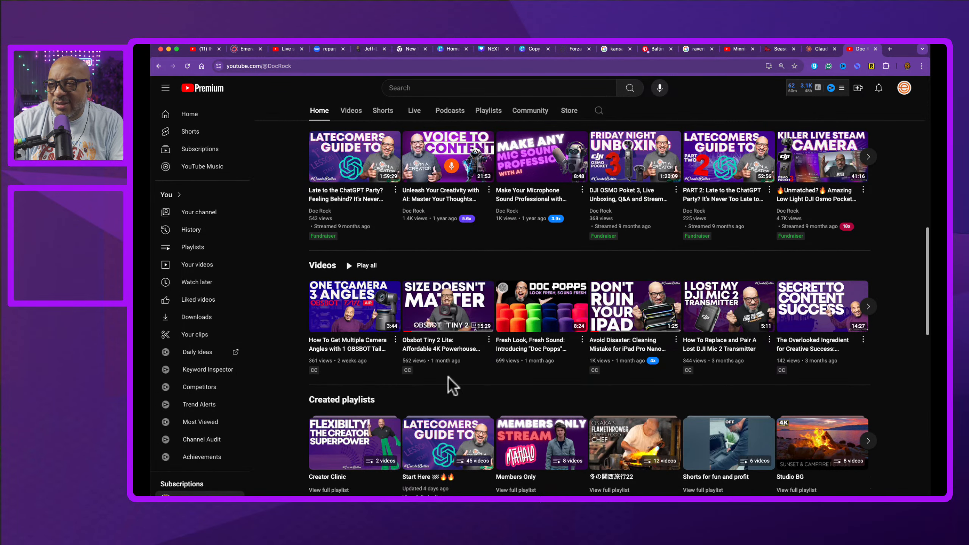
mouse_move(453, 378)
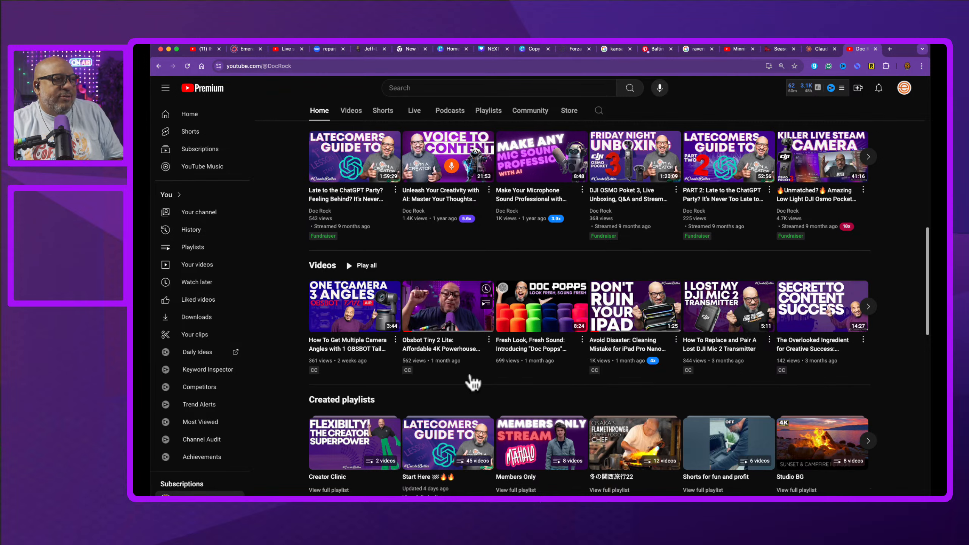
scroll(473, 382, down, 2)
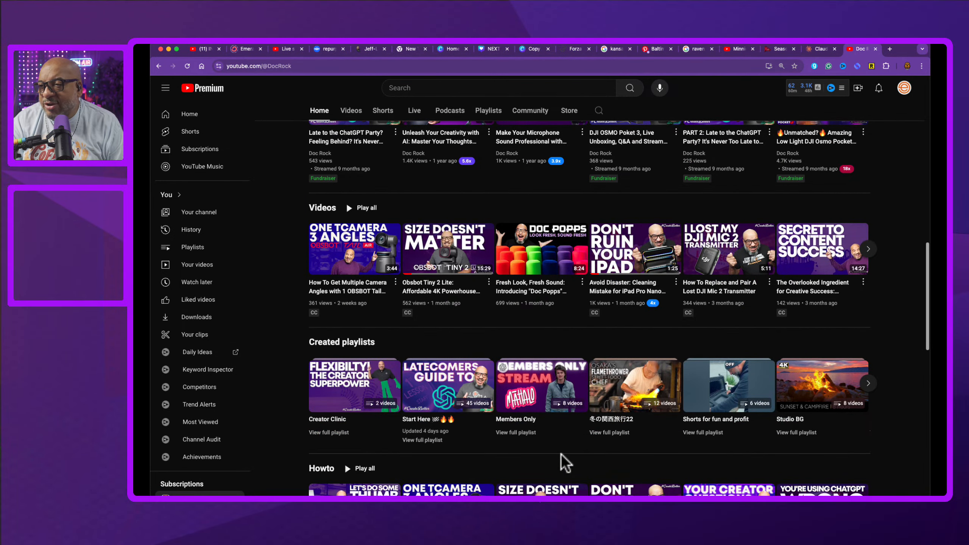
scroll(551, 461, down, 3)
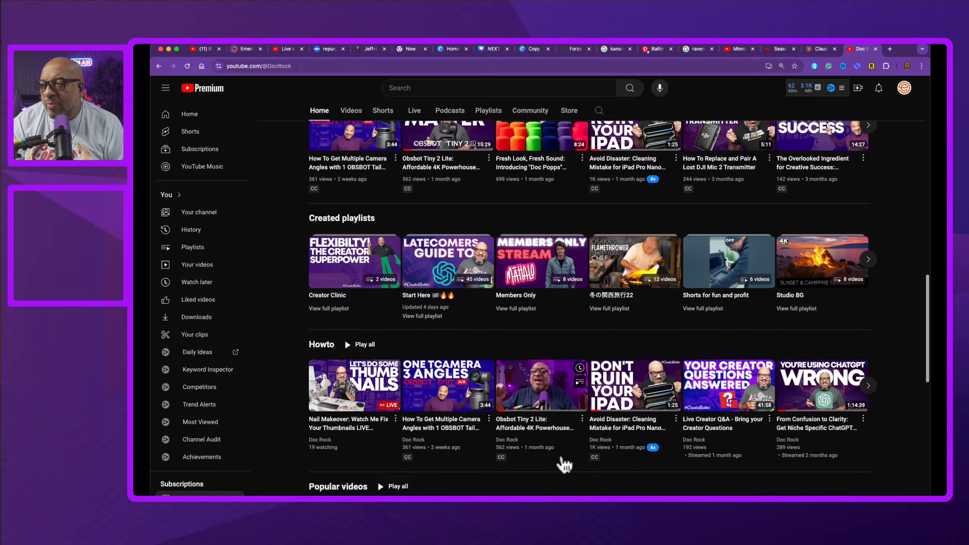
scroll(567, 460, down, 2)
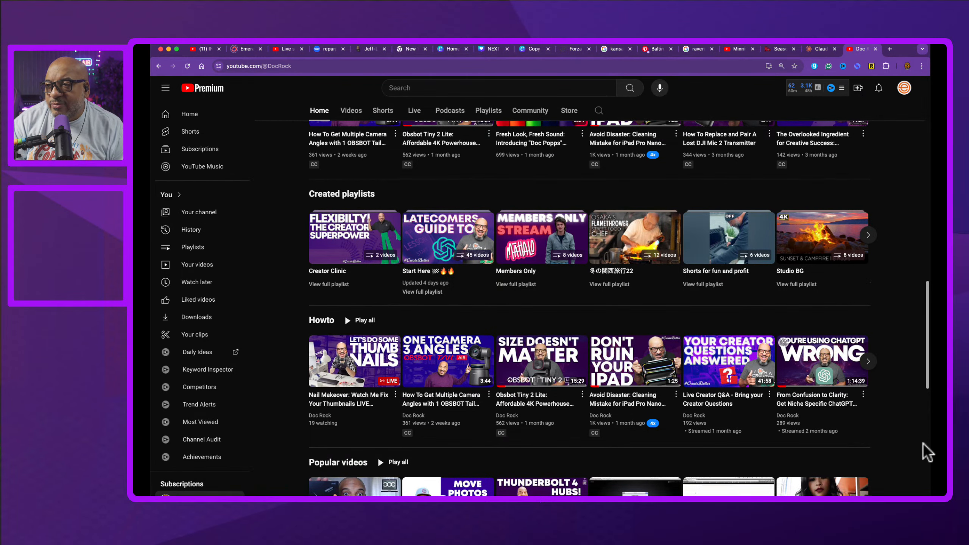
scroll(923, 443, down, 1)
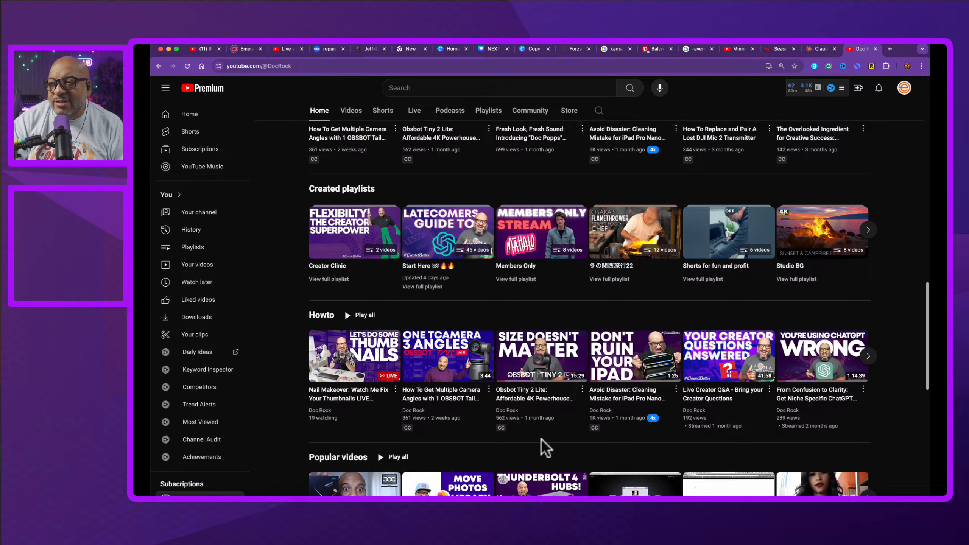
scroll(546, 449, down, 3)
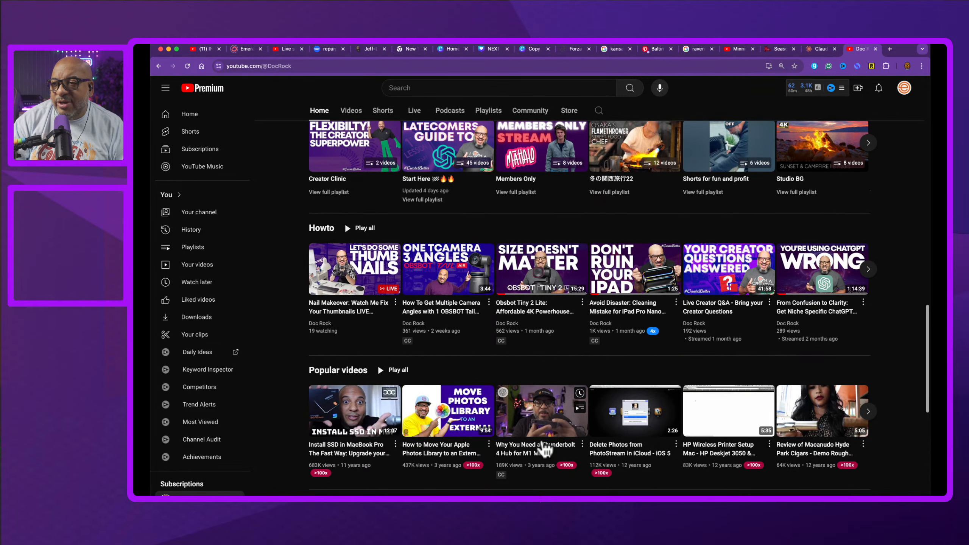
scroll(545, 451, down, 2)
scroll(546, 451, down, 1)
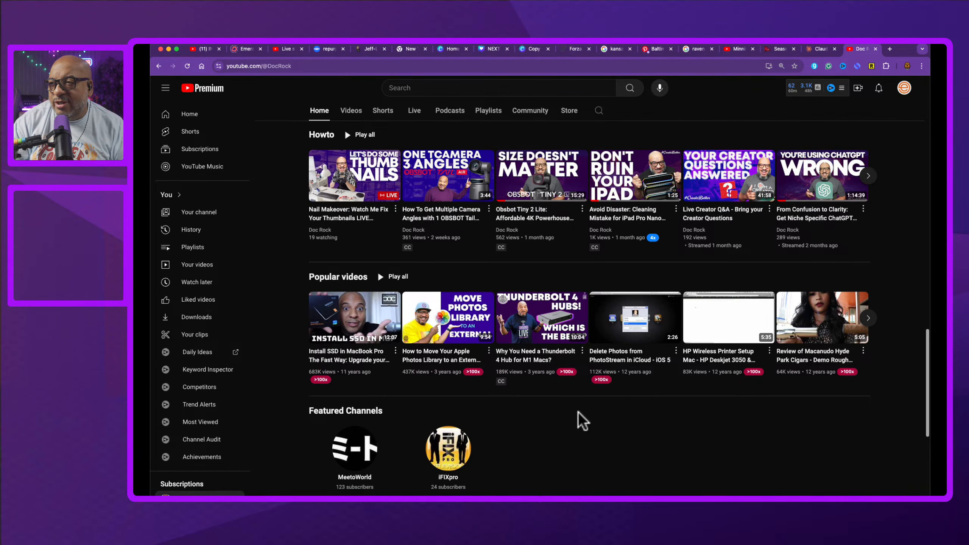
scroll(599, 396, up, 15)
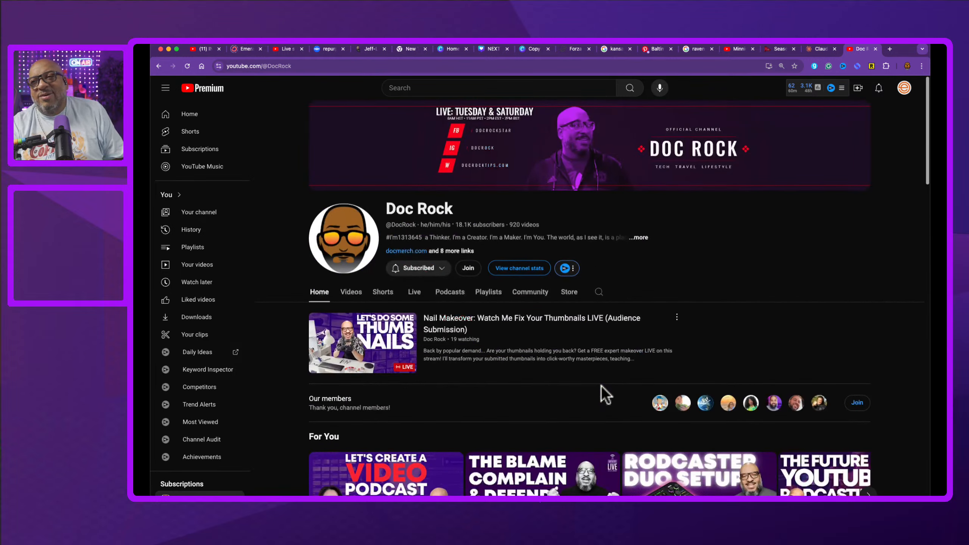
Step: Return to the NEXT design's Stand Up page in Canva
click(533, 50)
click(492, 50)
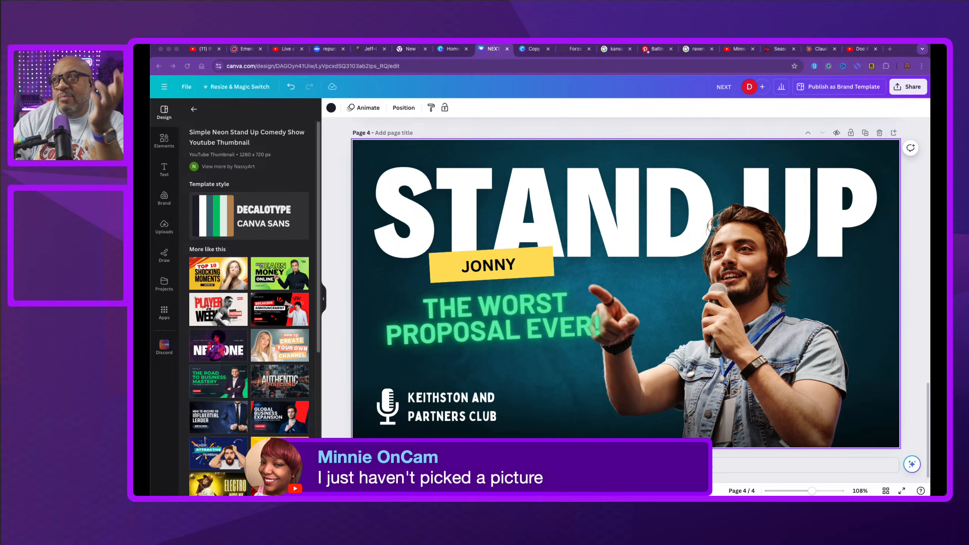
click(540, 302)
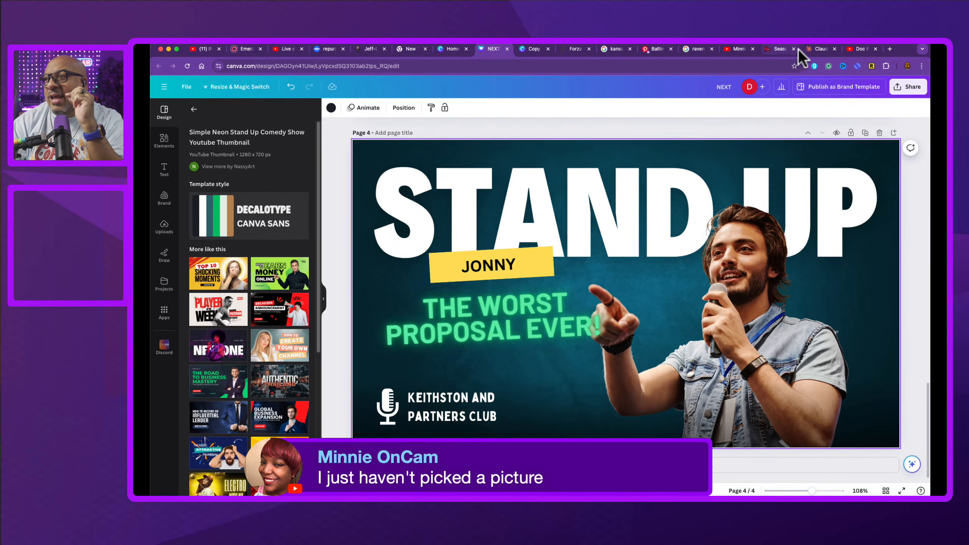
Step: Switch to the Claude chat and highlight candidate phrases in the list of budget alternatives
click(822, 45)
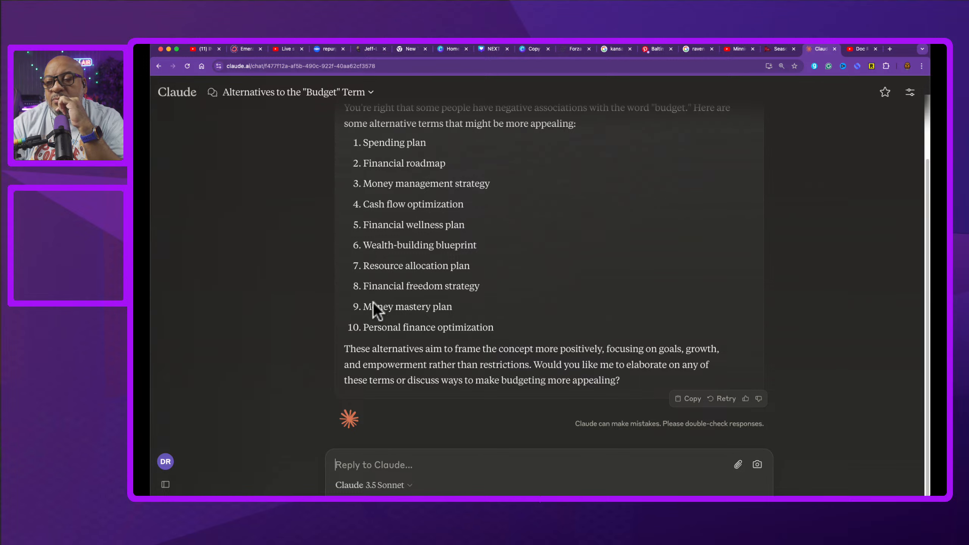
drag(361, 286, 482, 286)
drag(362, 307, 431, 306)
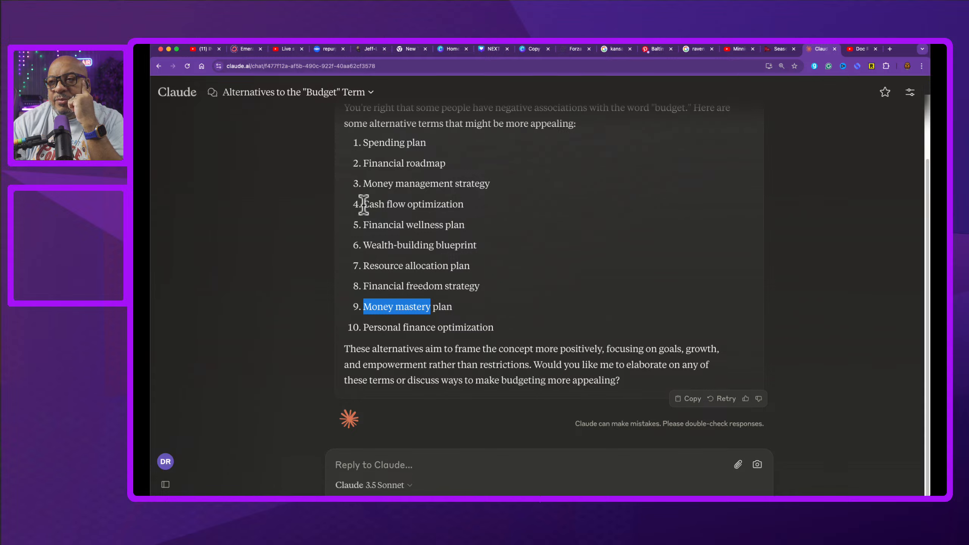
drag(364, 204, 409, 204)
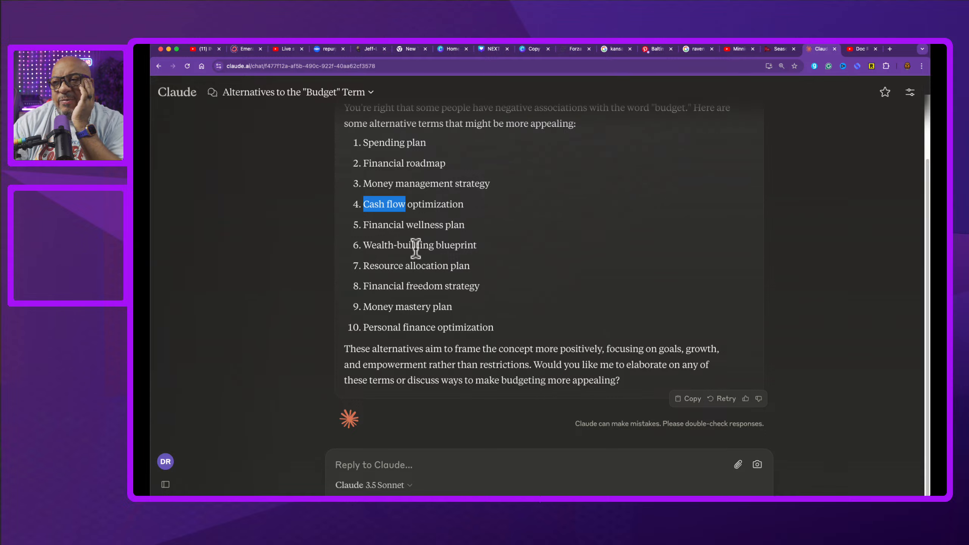
drag(363, 244, 433, 244)
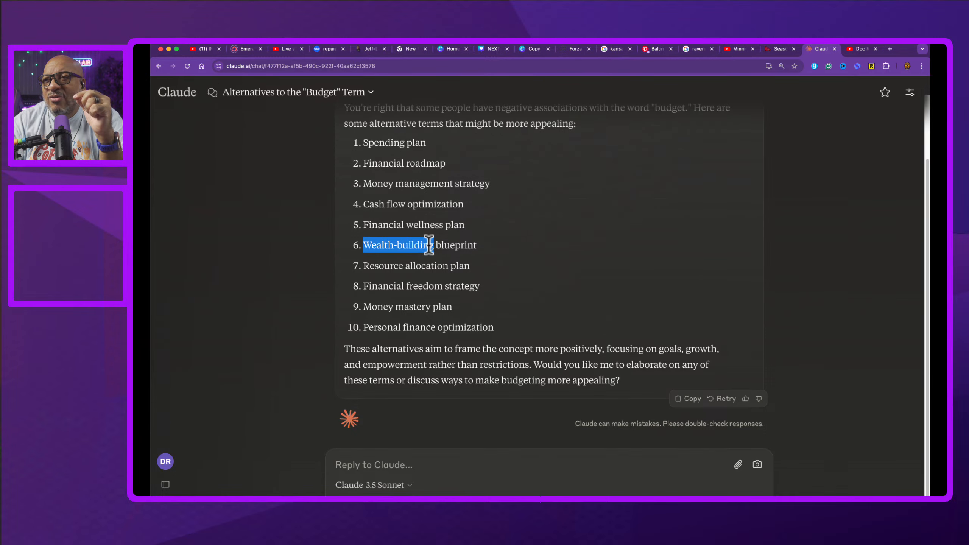
drag(429, 245, 434, 244)
scroll(535, 268, up, 2)
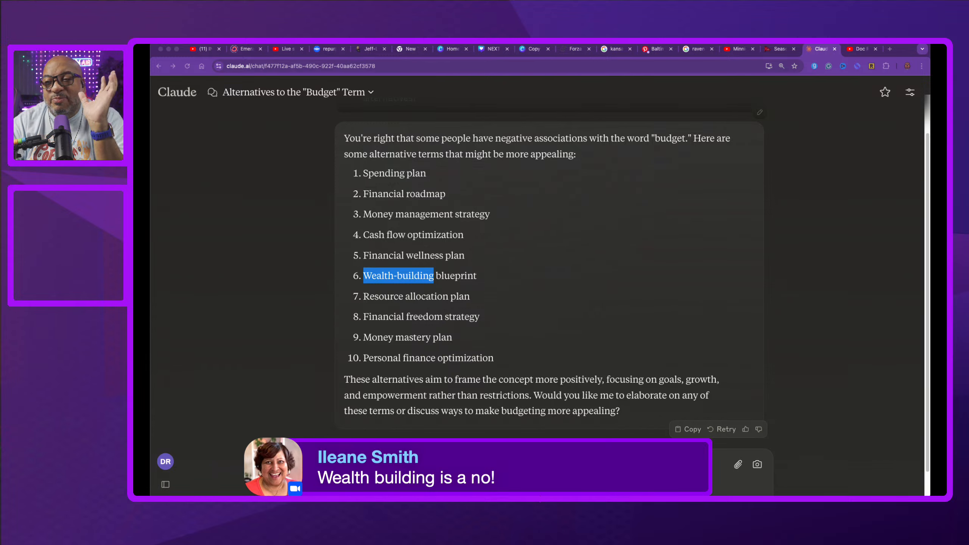
key(super+Tab)
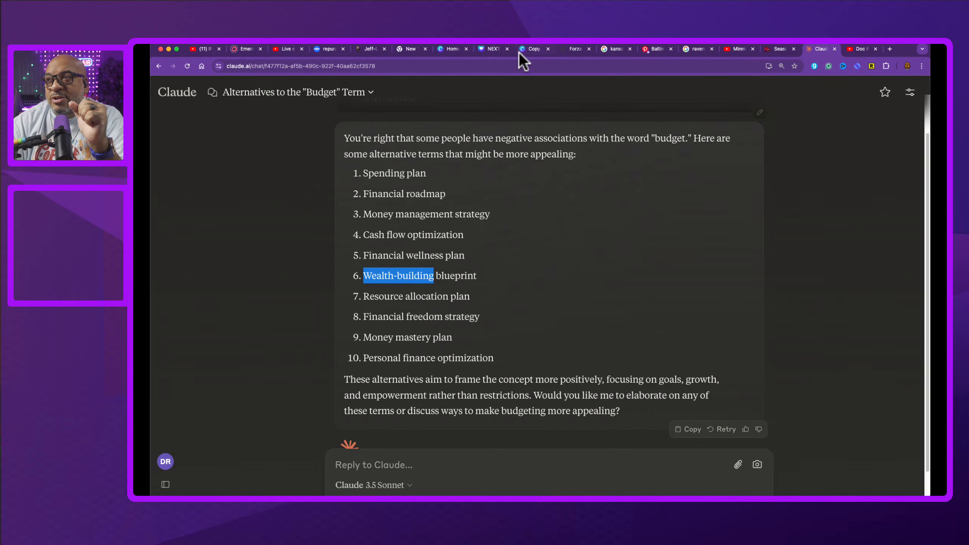
Step: Return to the Stand Up design and scroll through its similar-template suggestions
click(492, 48)
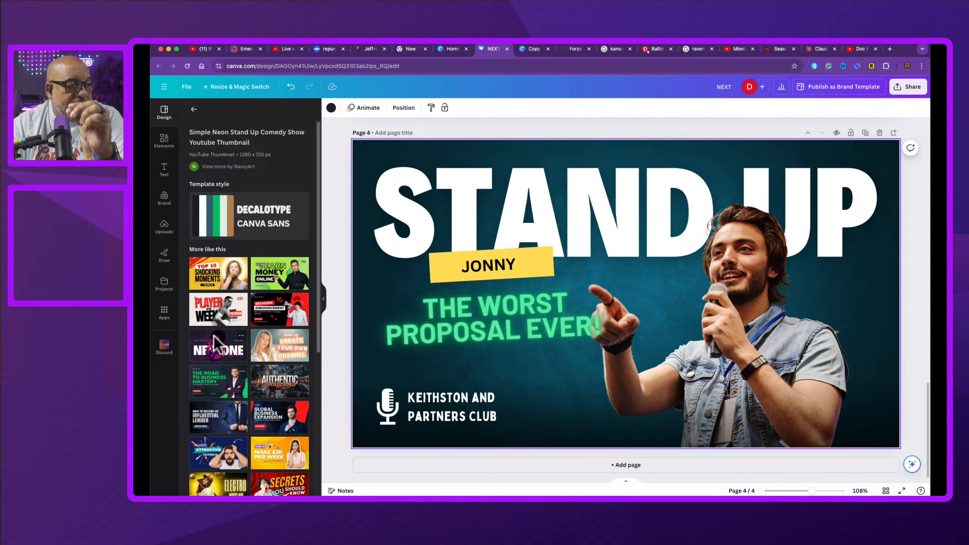
scroll(215, 337, down, 1)
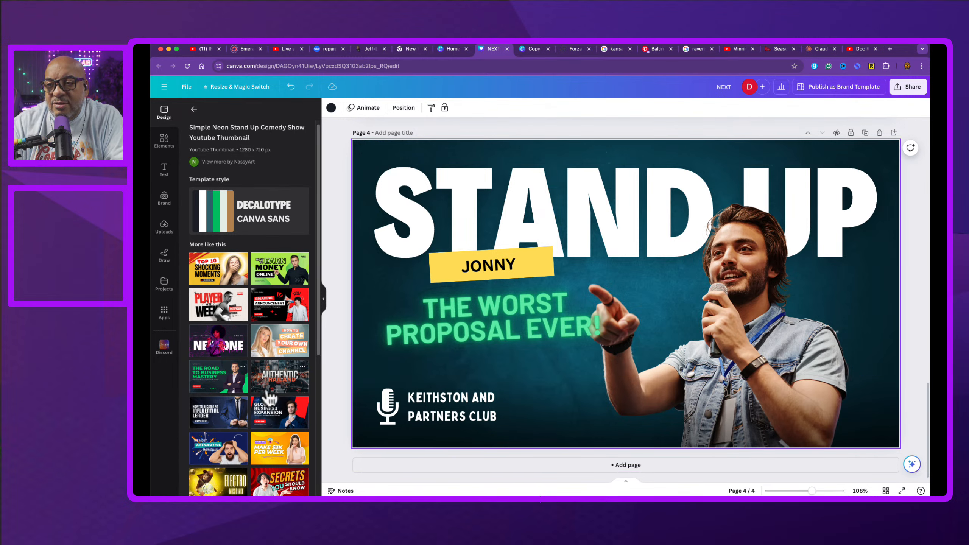
scroll(272, 399, down, 5)
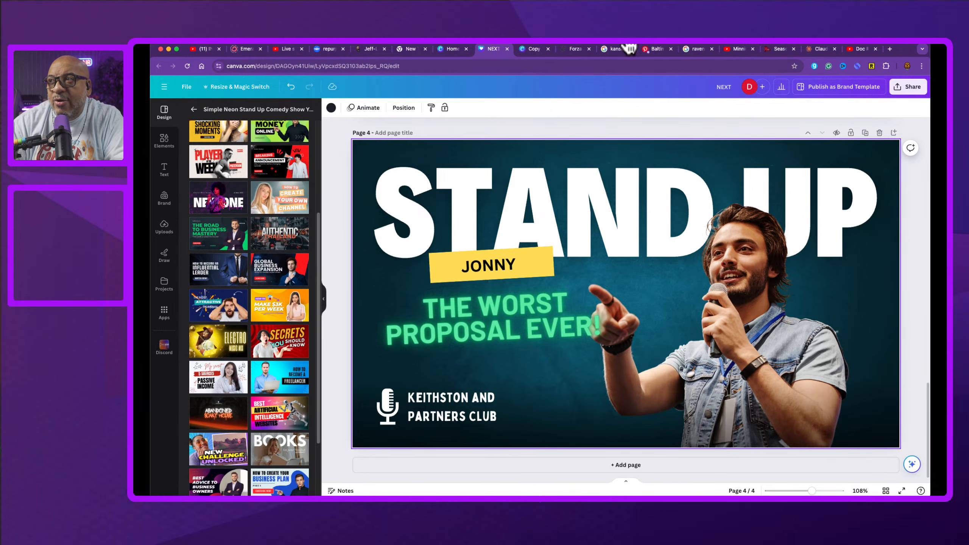
Step: Switch to the Minnie On Cam YouTube channel and scroll through its budget video thumbnails
click(736, 49)
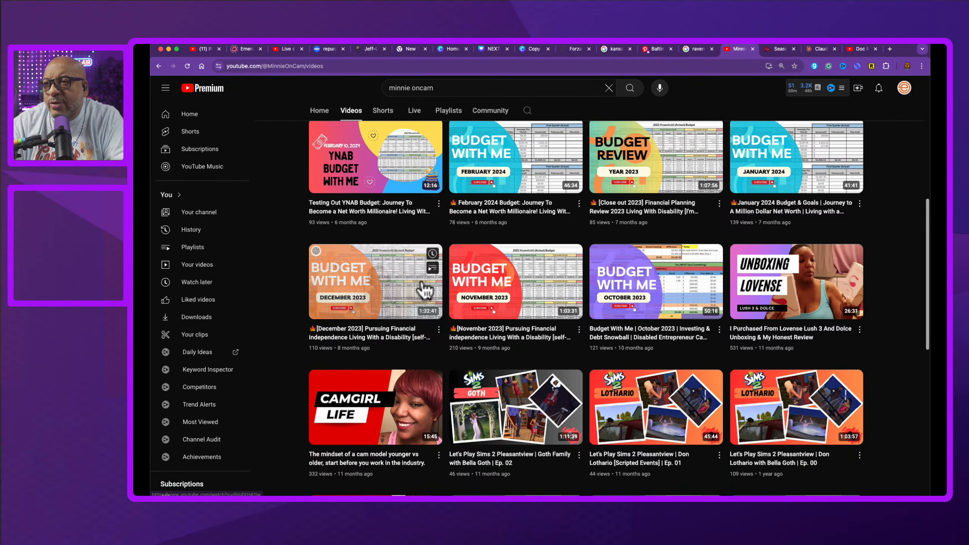
scroll(457, 277, up, 1)
scroll(458, 276, down, 1)
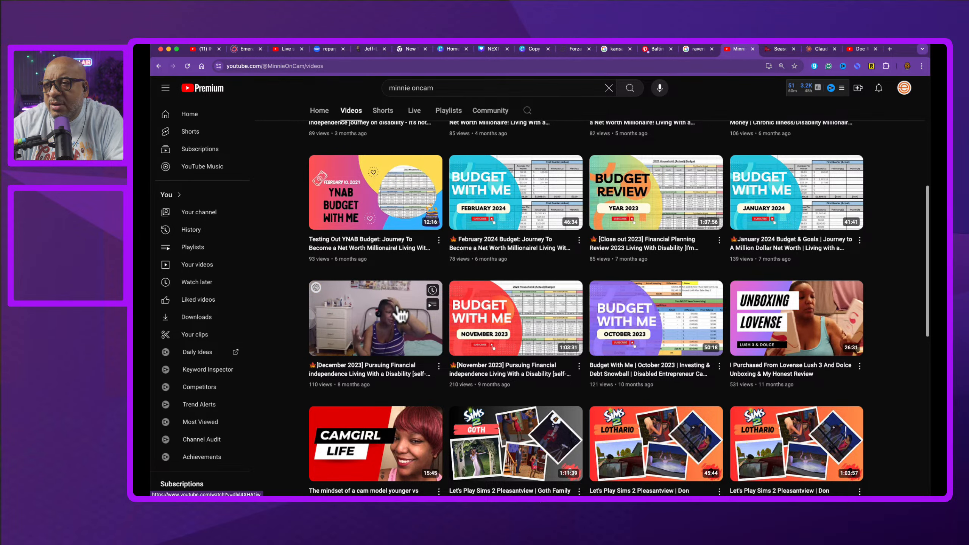
scroll(360, 228, up, 4)
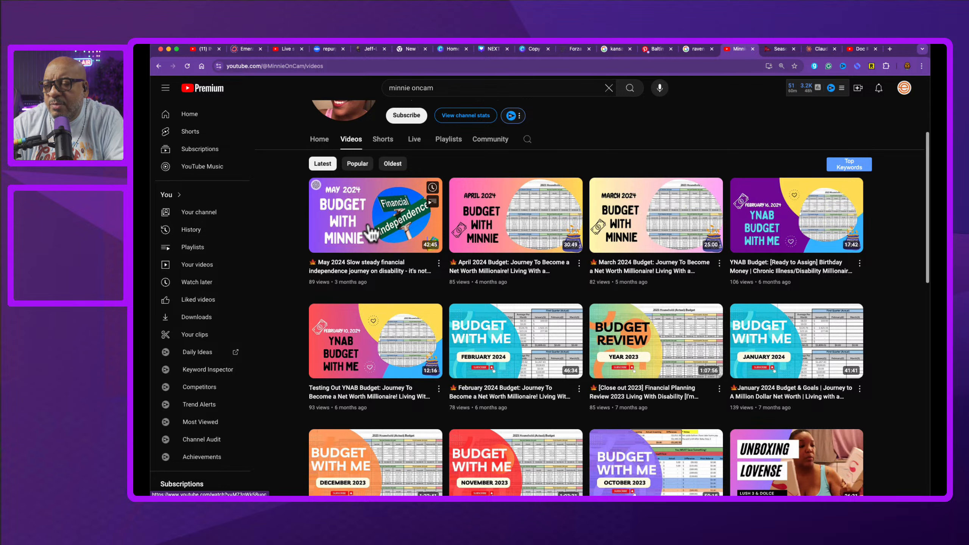
scroll(369, 233, down, 1)
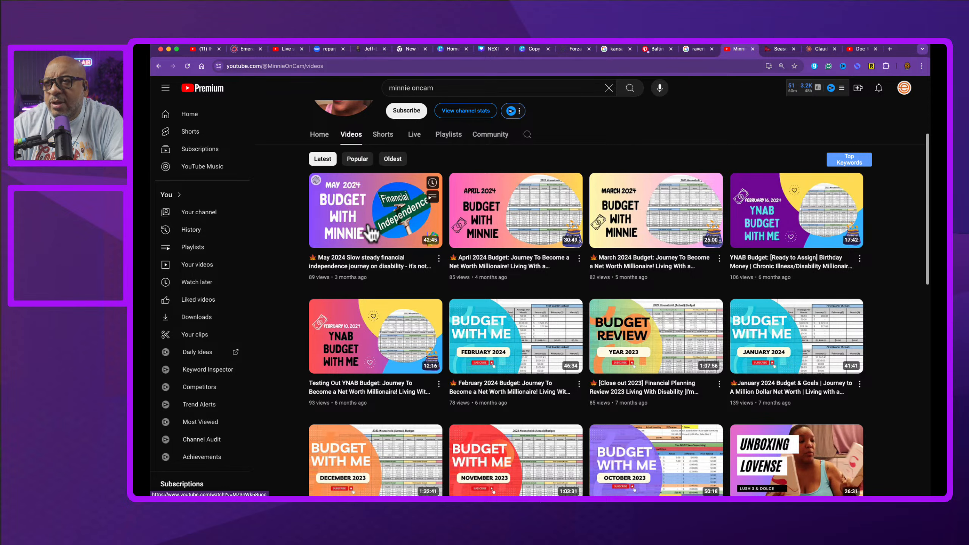
scroll(373, 233, up, 1)
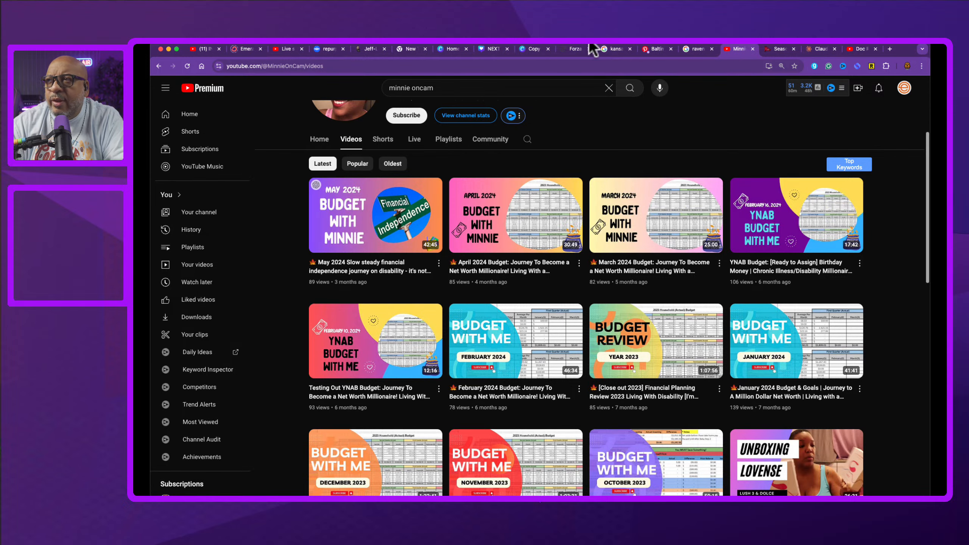
Step: Glance at the Razorbacks preview design, then go back to browsing the Stand Up design's similar templates
click(528, 47)
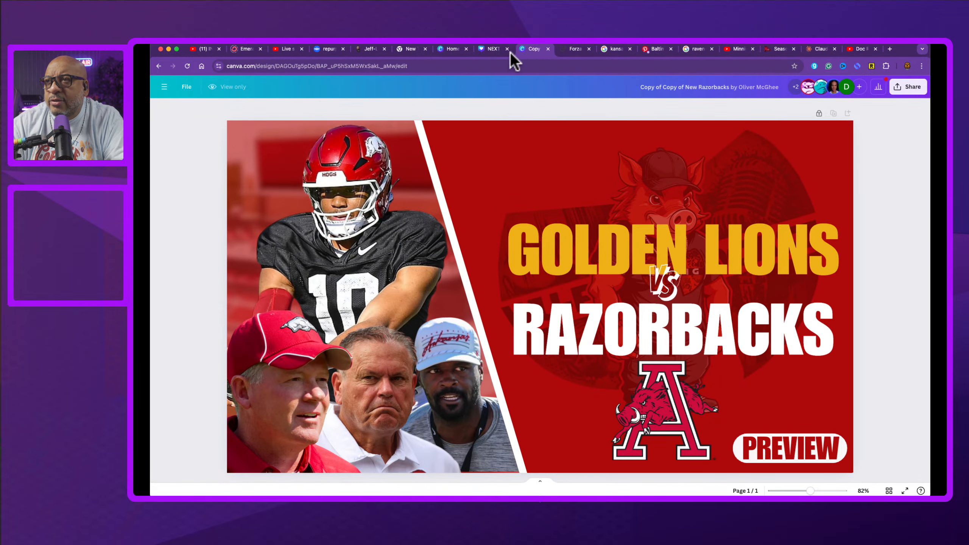
click(488, 48)
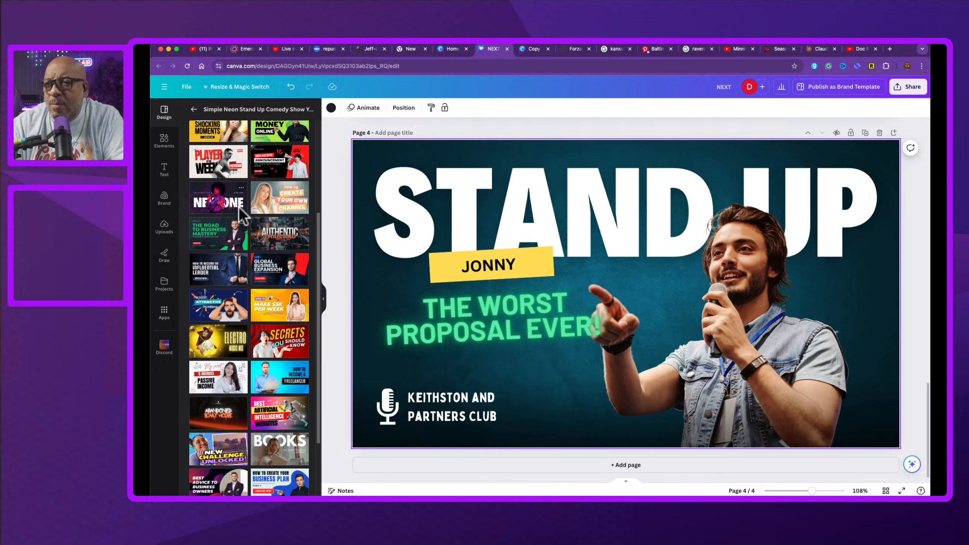
scroll(240, 218, down, 1)
scroll(241, 219, down, 2)
scroll(241, 218, down, 2)
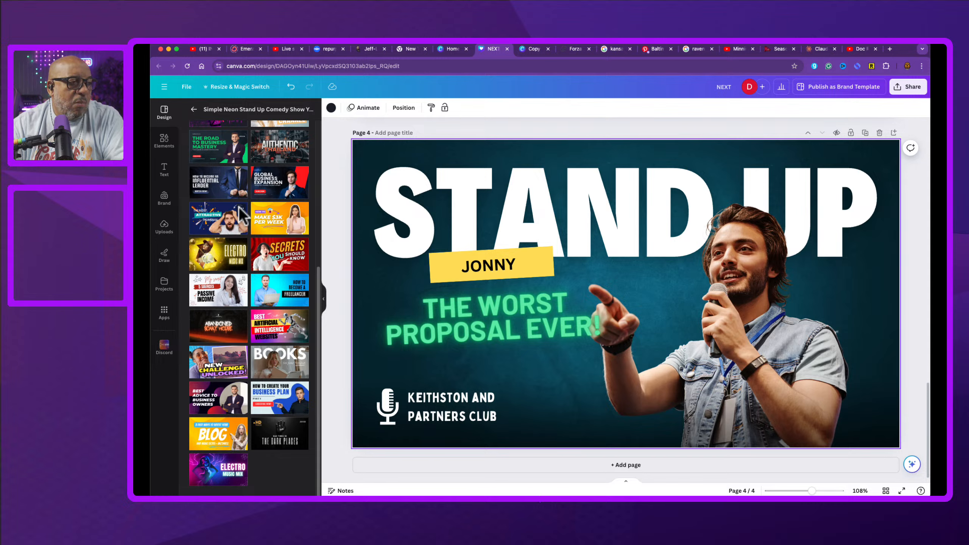
scroll(239, 207, up, 5)
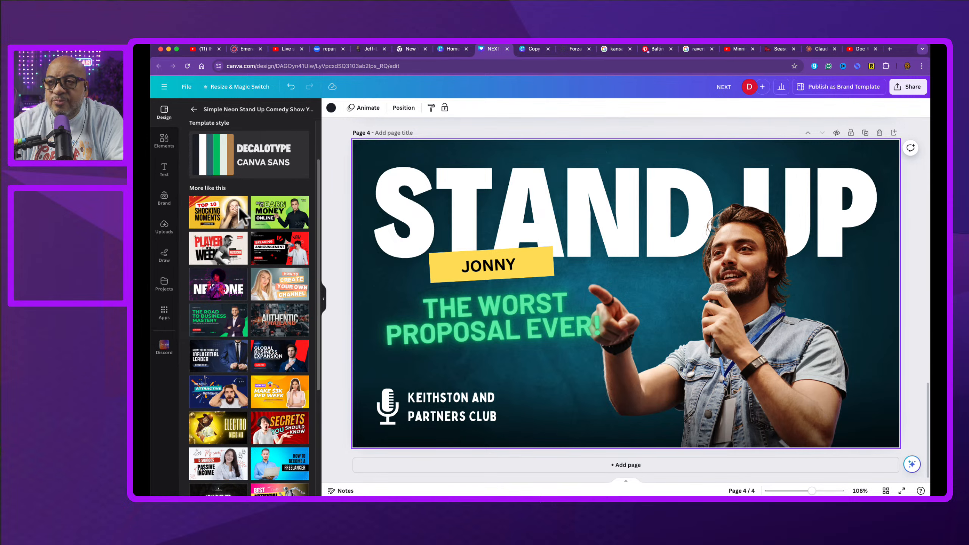
scroll(239, 206, down, 1)
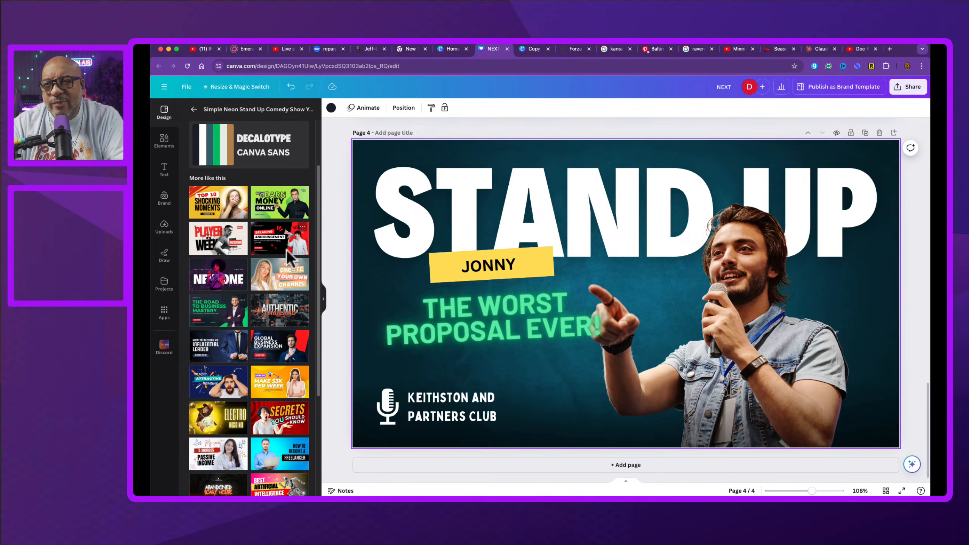
scroll(286, 250, up, 2)
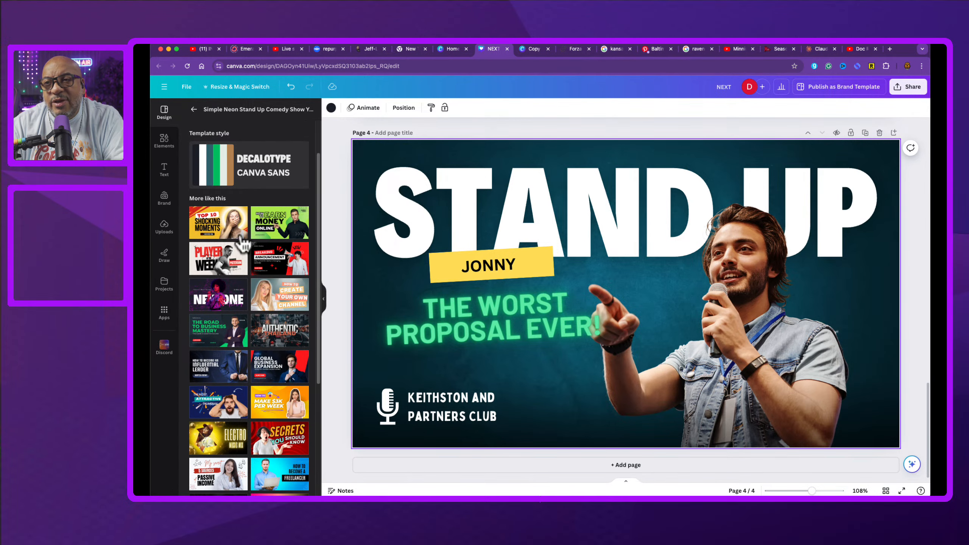
Step: Apply the Top 10 Shocking Moments template to page 4
click(214, 218)
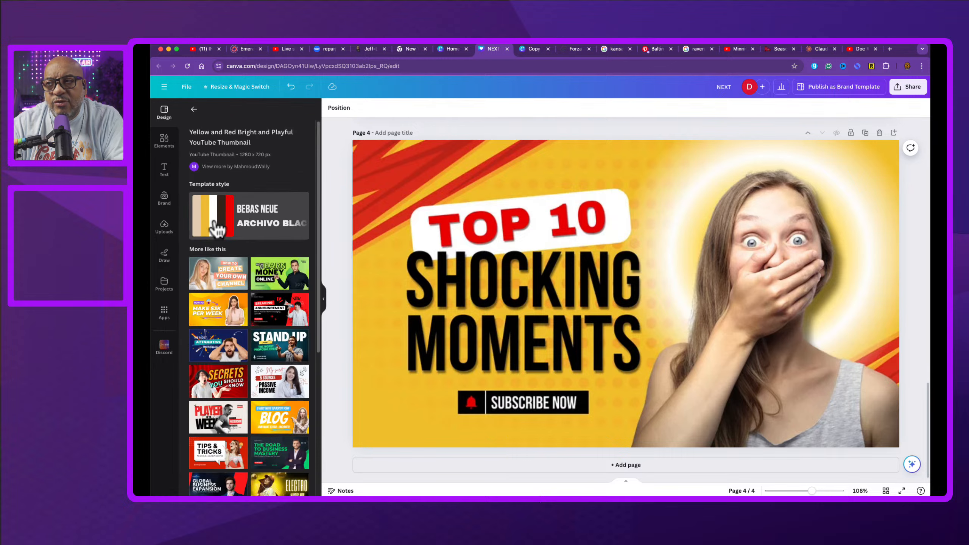
click(431, 245)
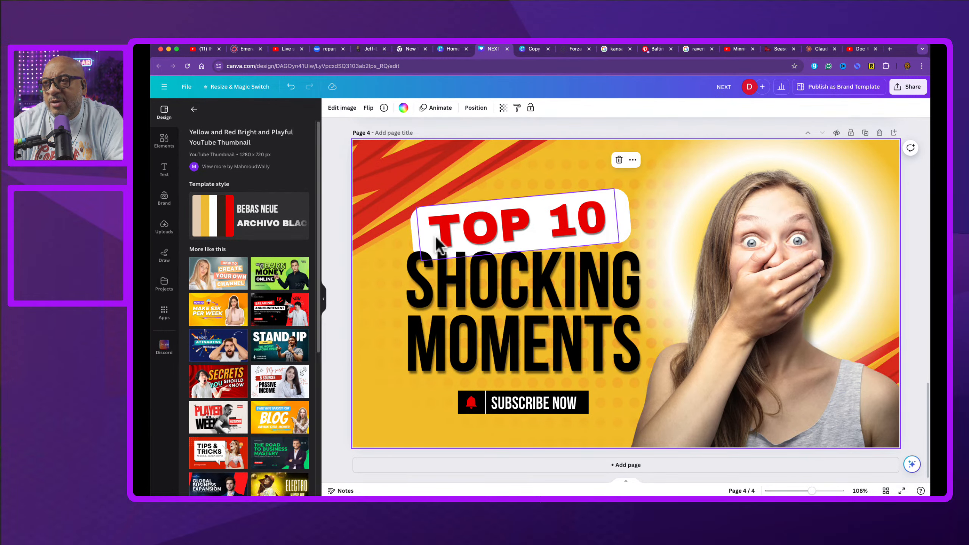
scroll(423, 246, up, 1)
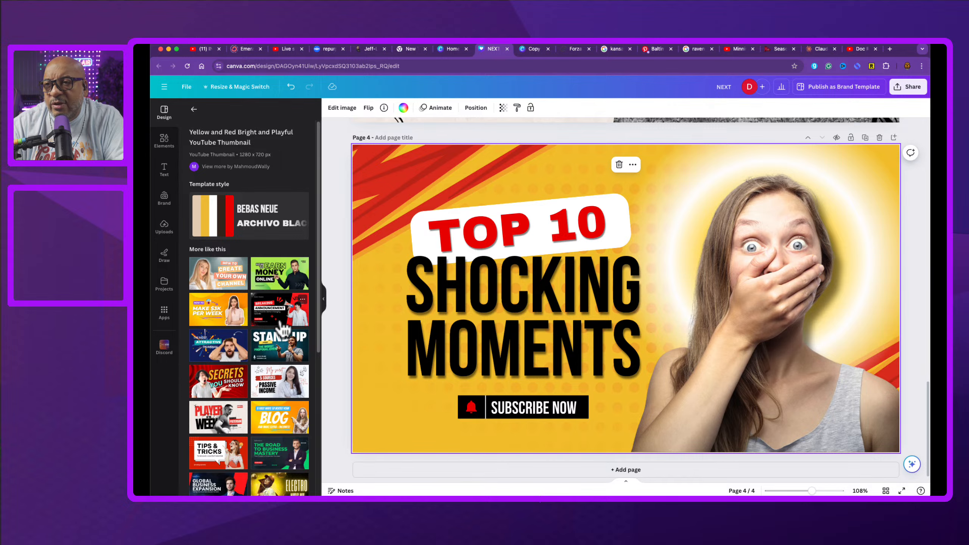
Step: Try the Earn Money Online, Make $3K Per Week and Passive Income templates on page 4
click(272, 267)
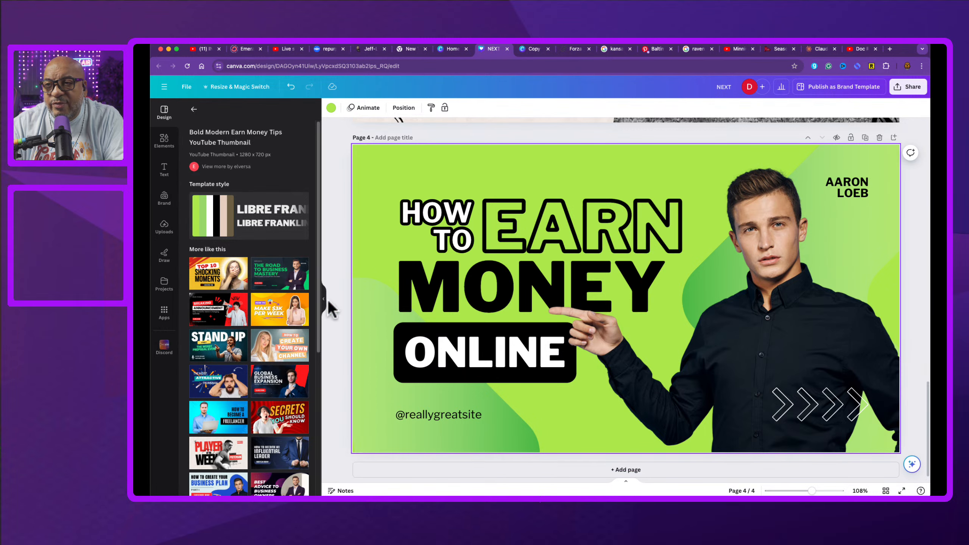
click(290, 309)
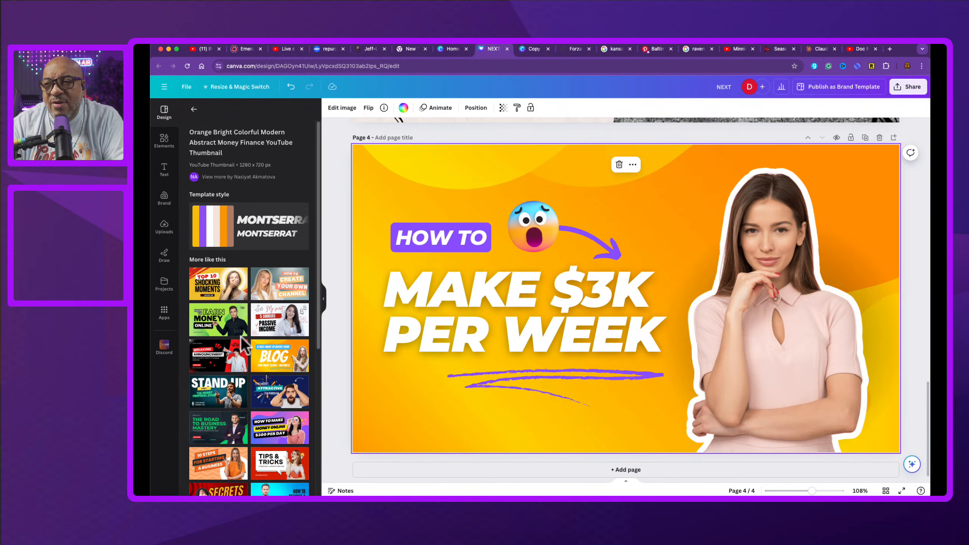
click(277, 326)
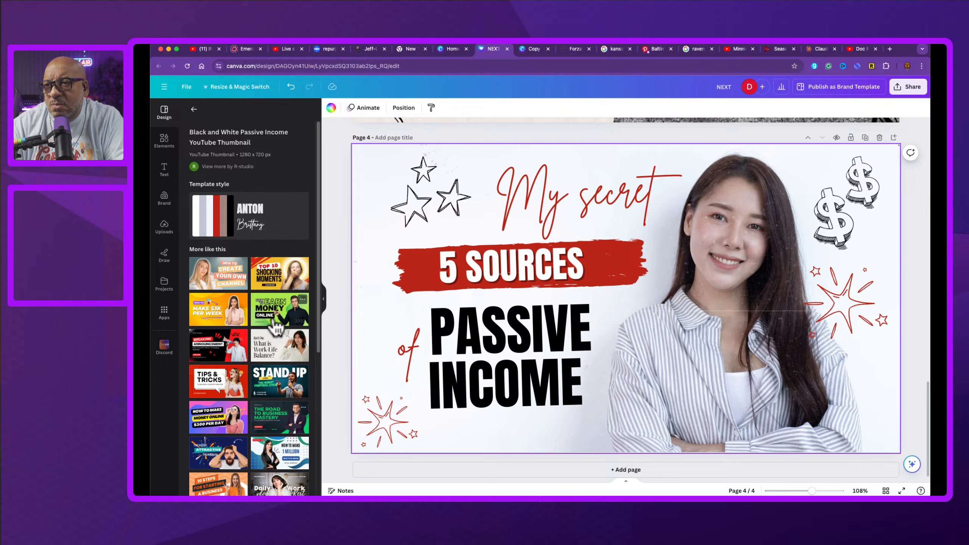
scroll(267, 367, down, 1)
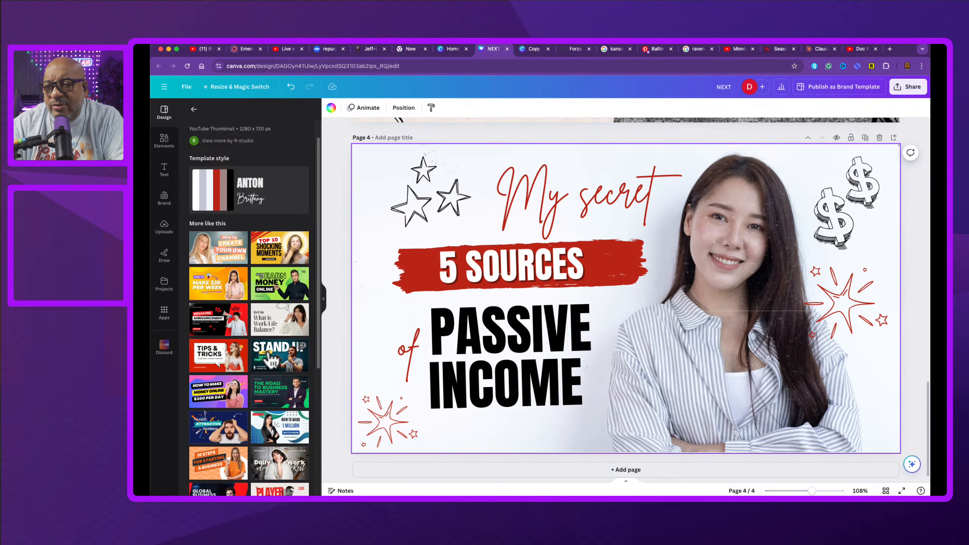
Step: Apply the Daily Vlog Work & Rest template to page 4 and select an element on it
click(276, 466)
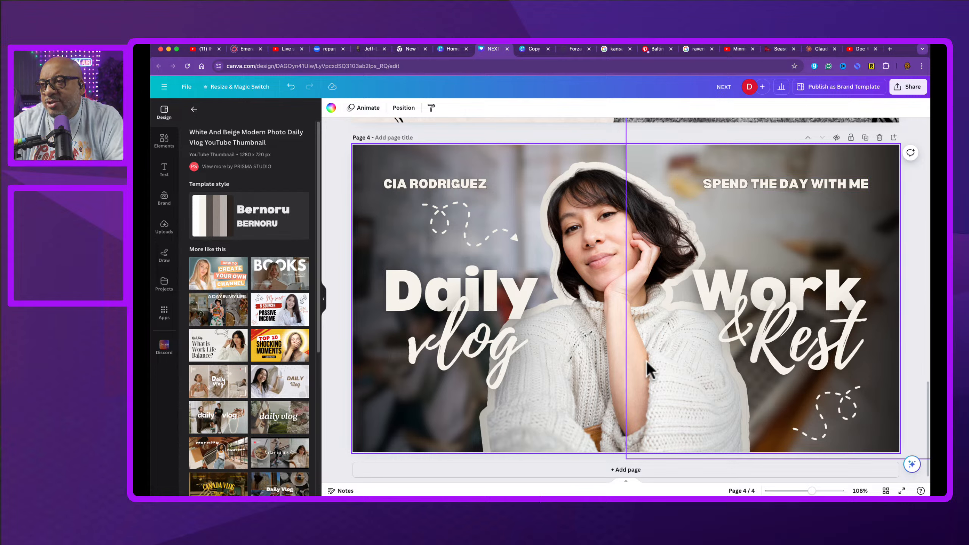
click(597, 380)
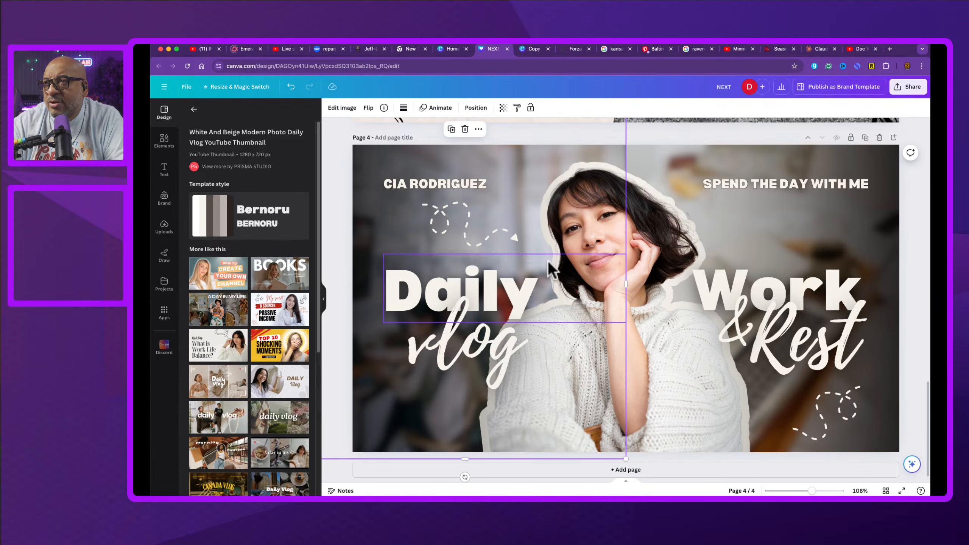
Step: Open the layers list for the photo and move a gradient overlay layer down below two photo layers
right_click(576, 354)
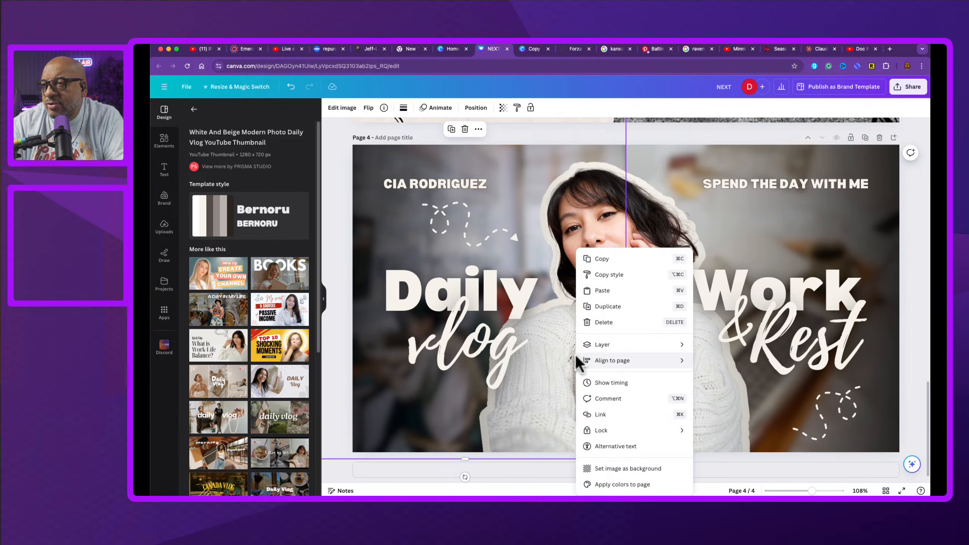
mouse_move(635, 355)
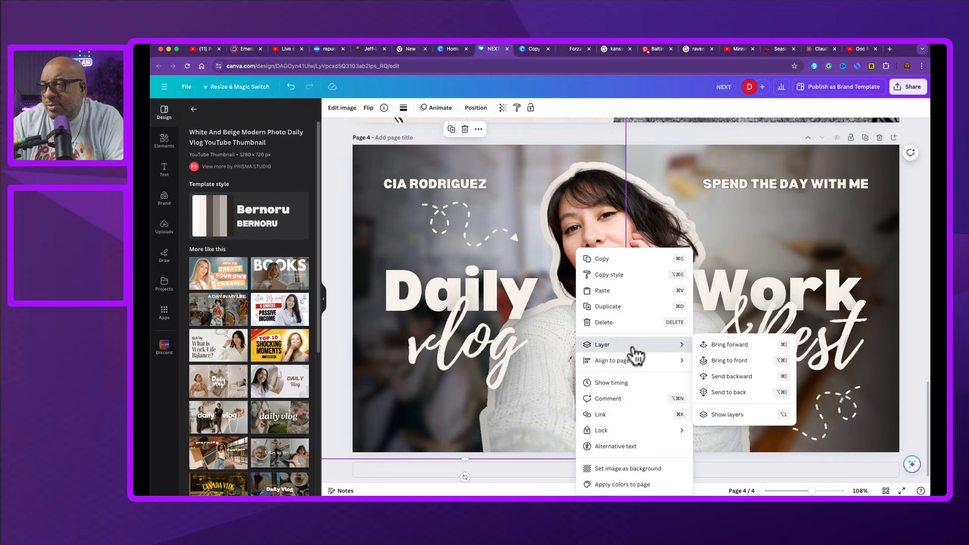
click(732, 413)
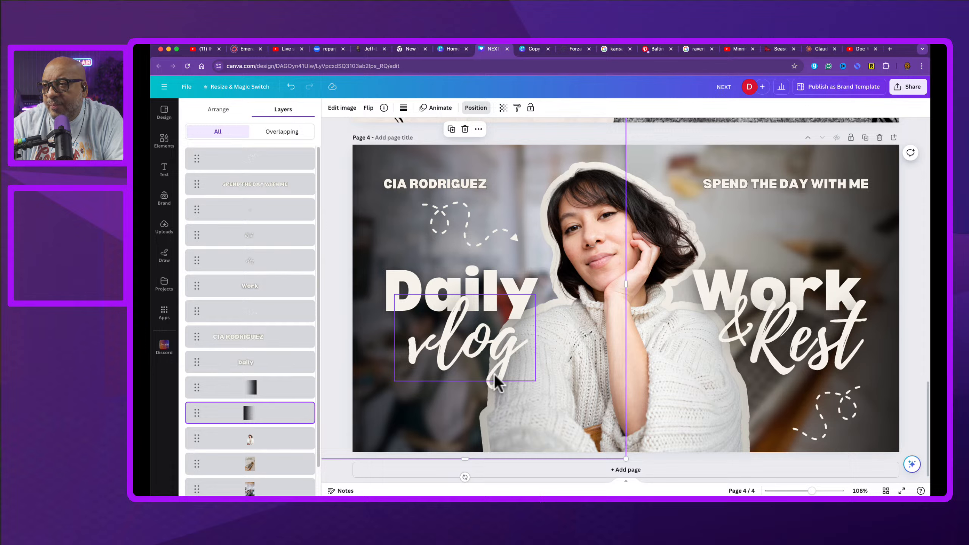
scroll(253, 425, down, 2)
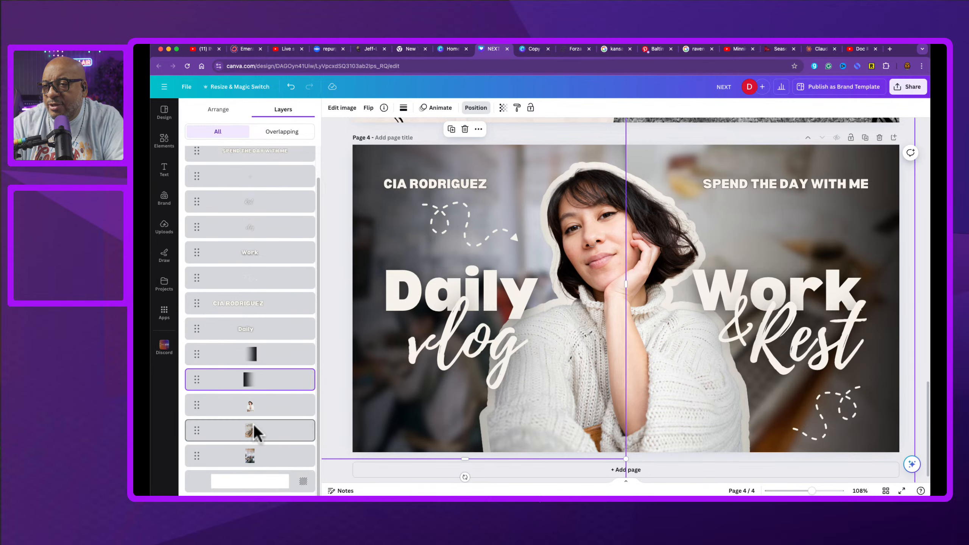
drag(196, 384, 218, 433)
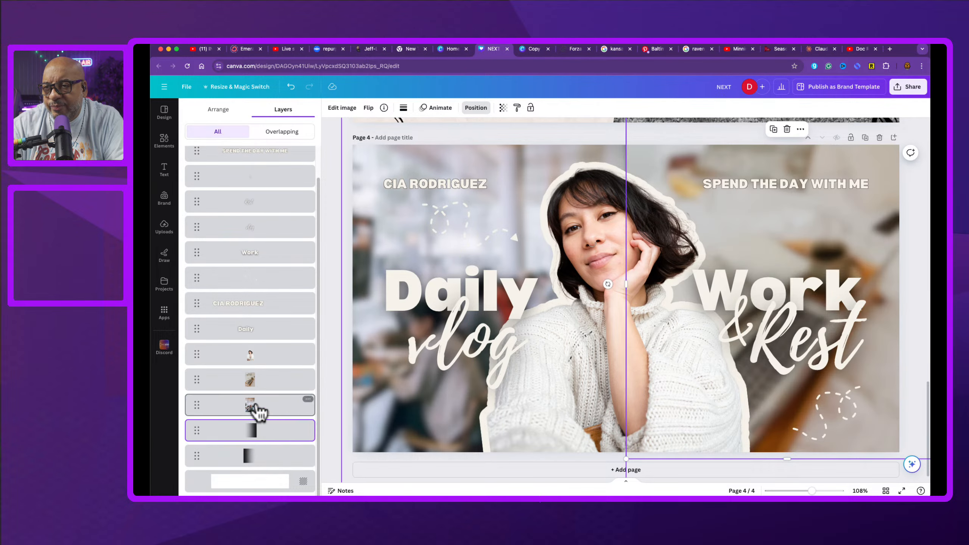
click(254, 409)
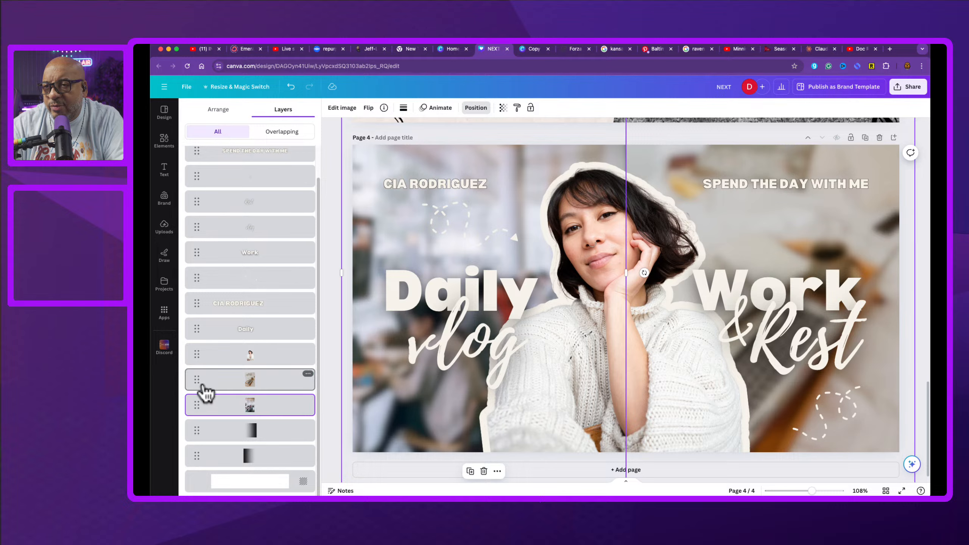
click(308, 374)
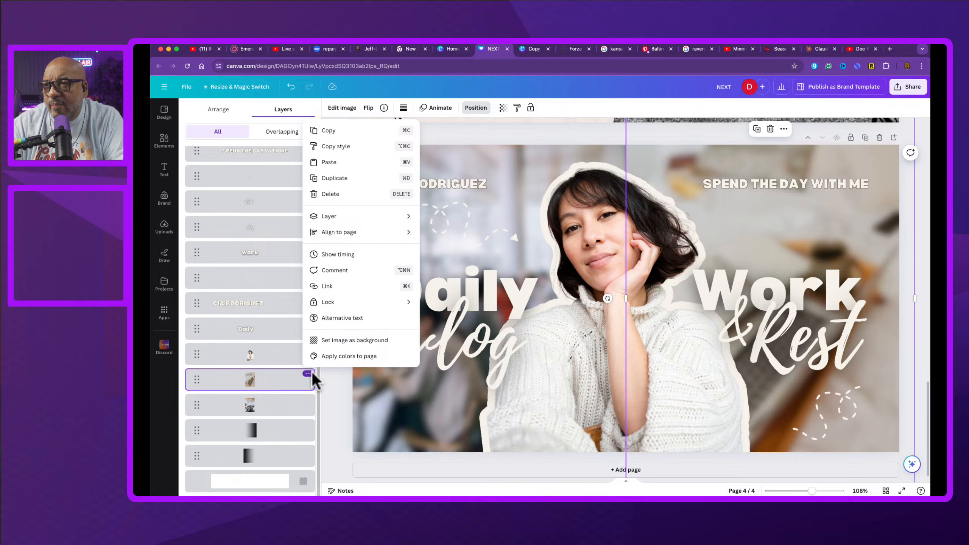
click(506, 112)
click(503, 108)
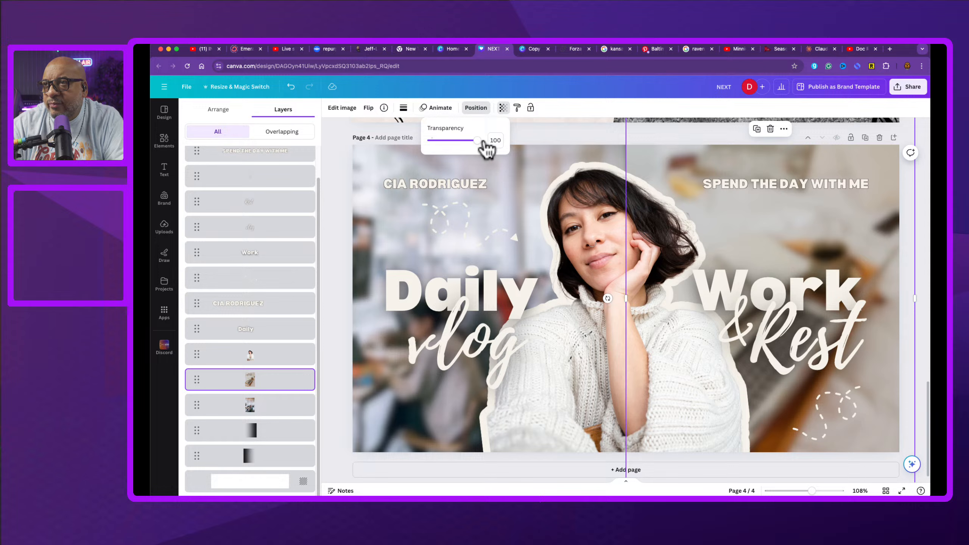
drag(477, 142, 496, 156)
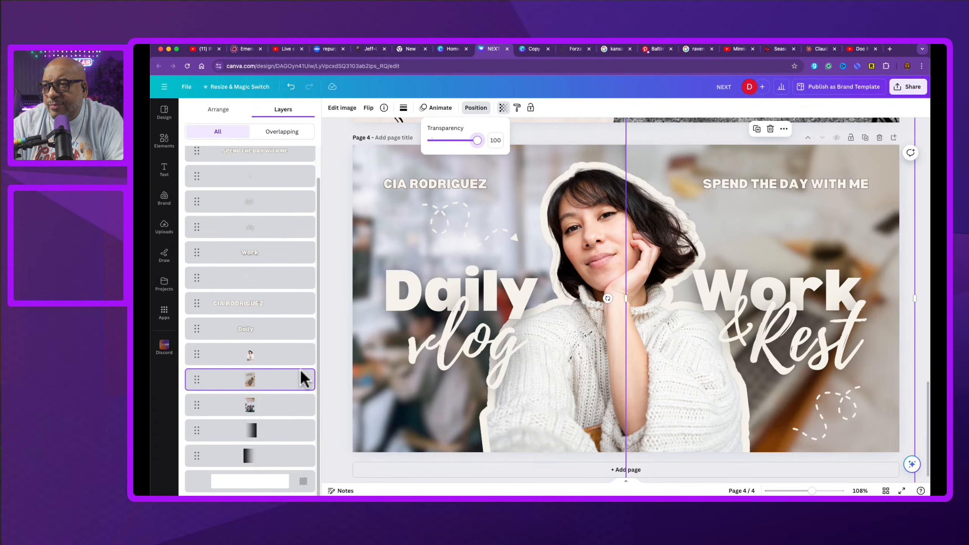
Step: Delete the two blurred background photo layers from the layers list
mouse_move(304, 377)
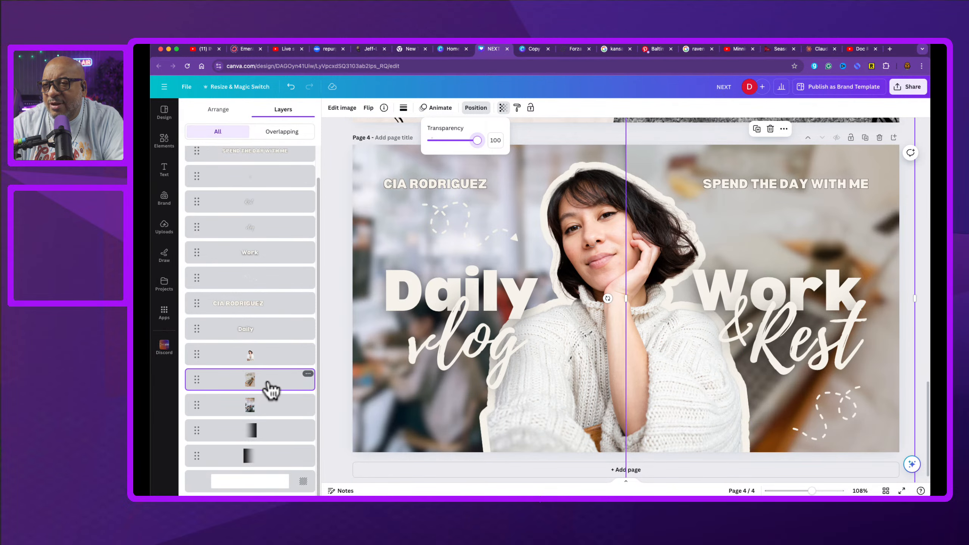
click(270, 389)
key(Delete)
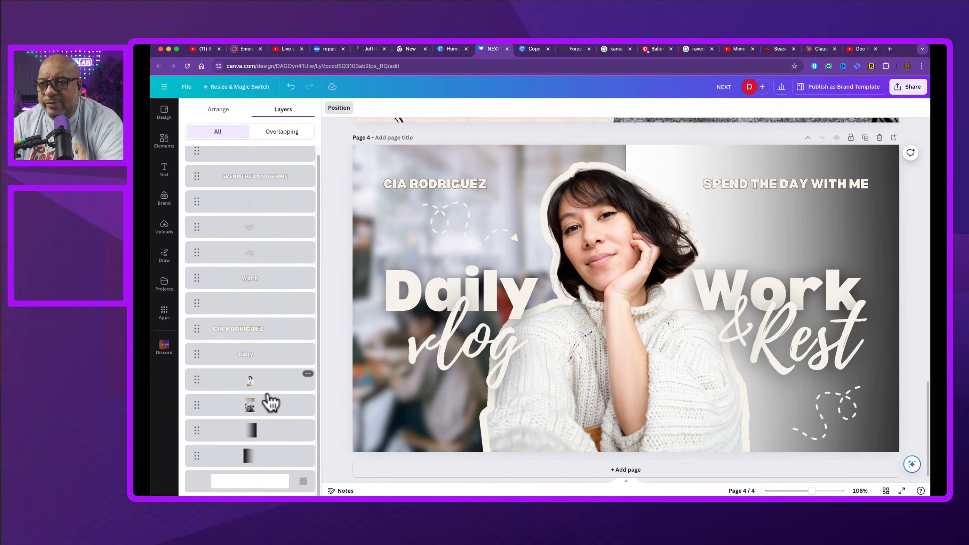
click(266, 407)
key(Delete)
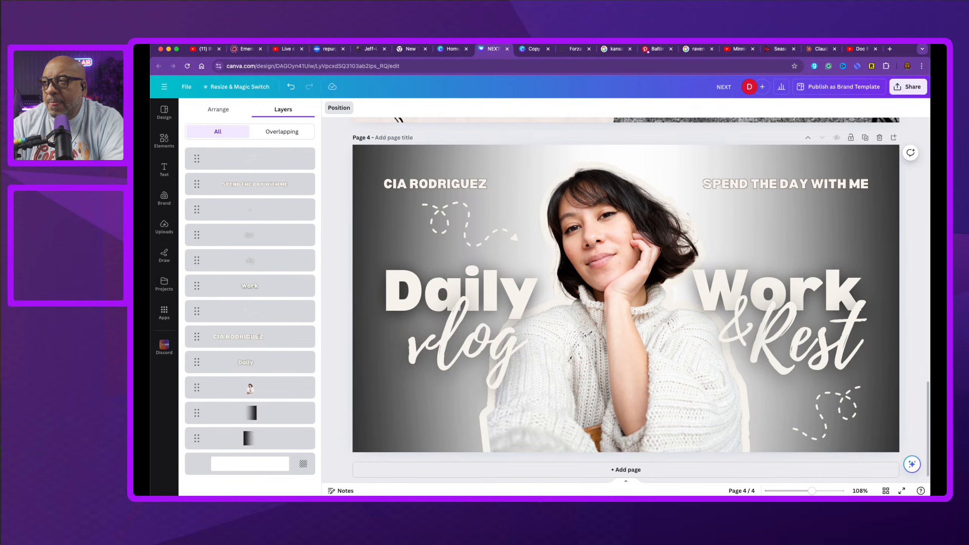
Step: Delete the script-style 'vlog' and '& Rest' text elements from page 4
click(521, 296)
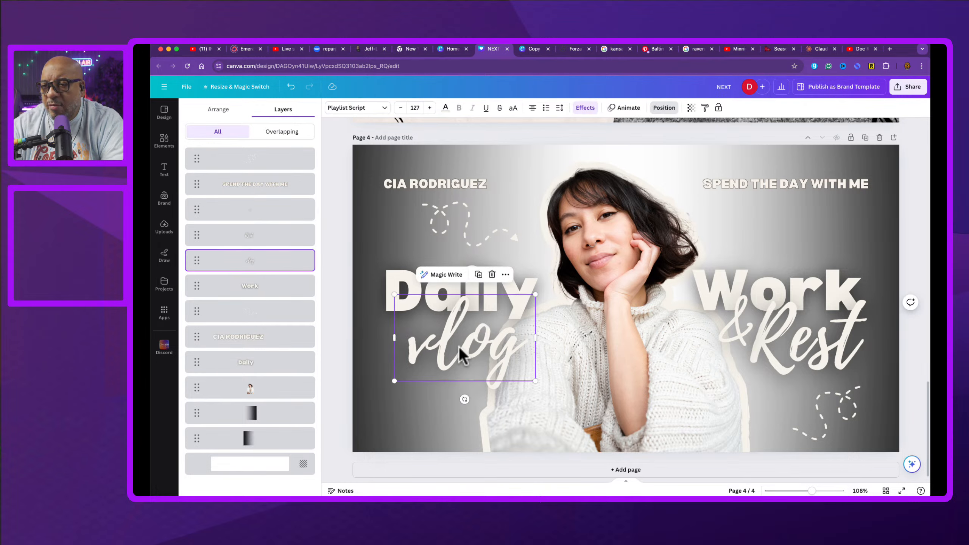
key(Delete)
click(758, 346)
key(Delete)
click(735, 340)
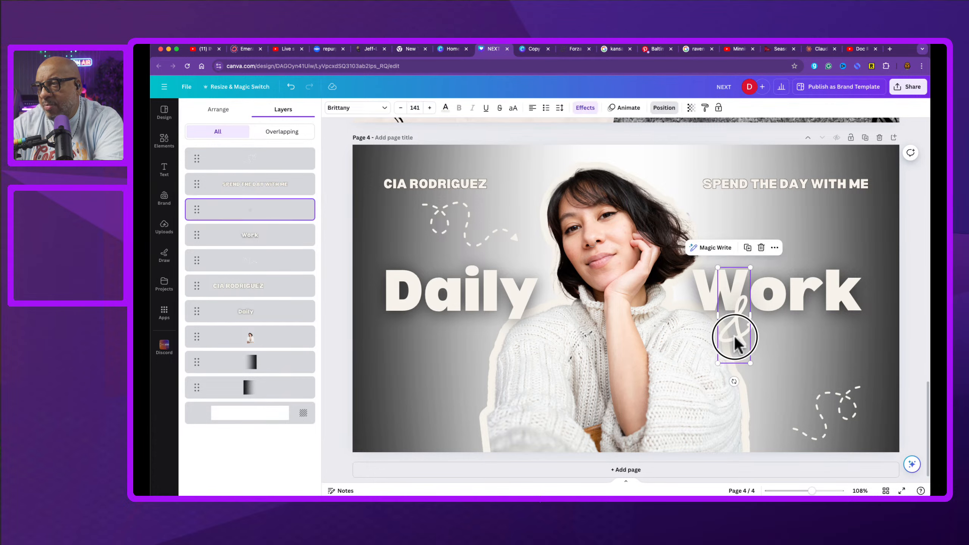
key(Delete)
Step: Delete the 'Work' heading text
double_click(451, 301)
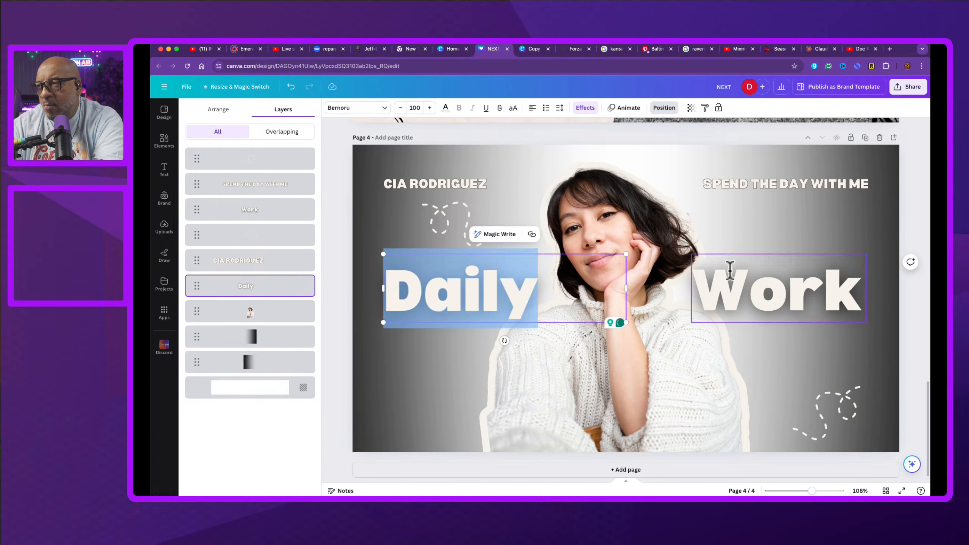
click(737, 284)
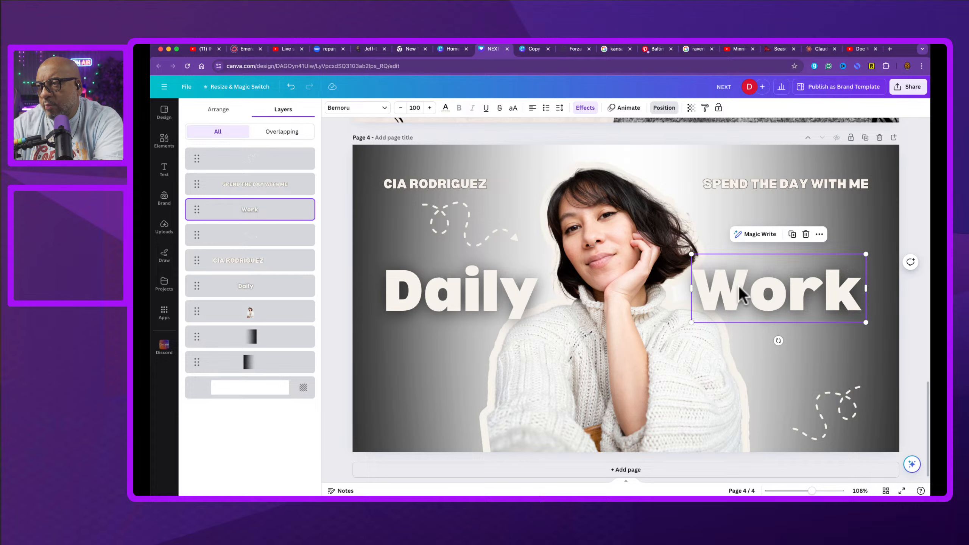
key(Delete)
Step: Replace the 'Daily' heading text with BUDGET
click(447, 294)
click(448, 296)
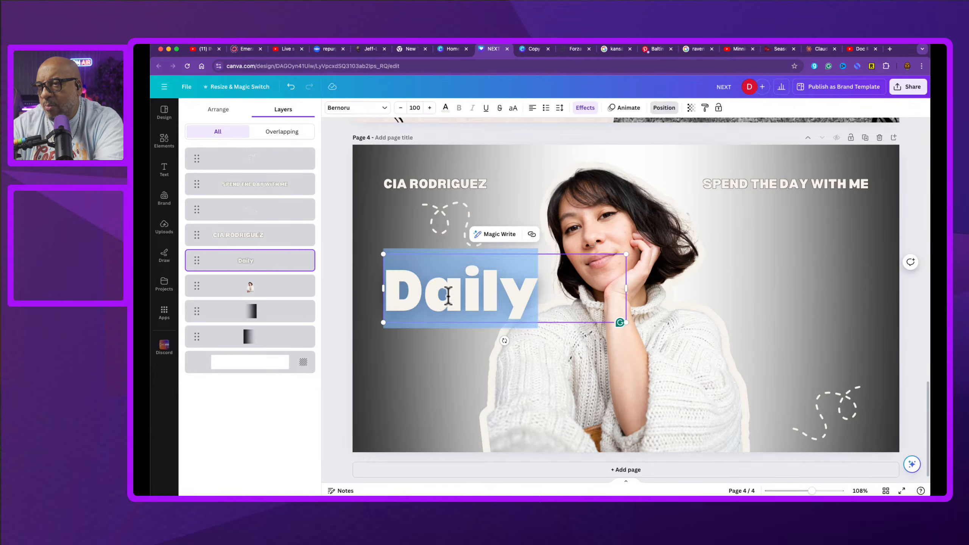
text(BUD)
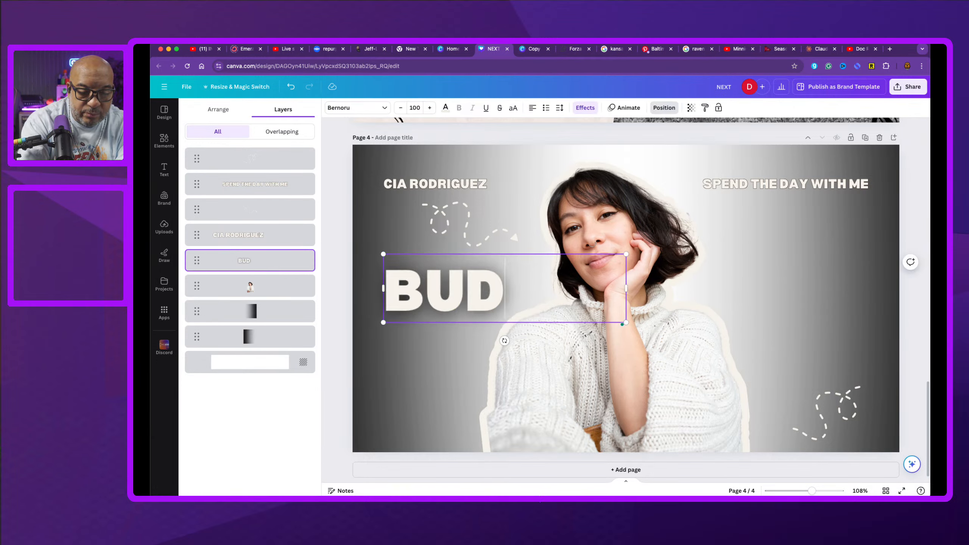
text(GET)
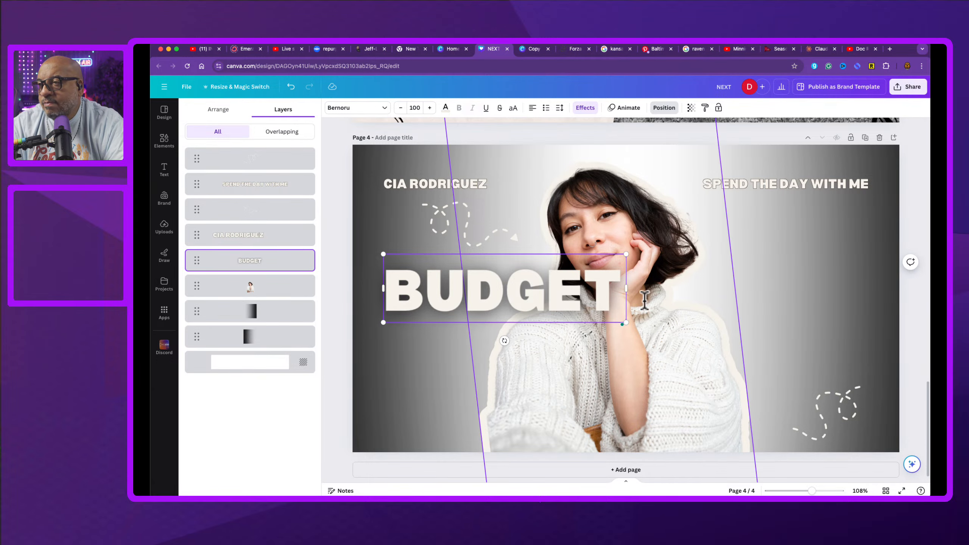
Step: Enlarge the BUDGET text to font size 204, stretch its box across the full page width and center-align it
drag(625, 323, 881, 367)
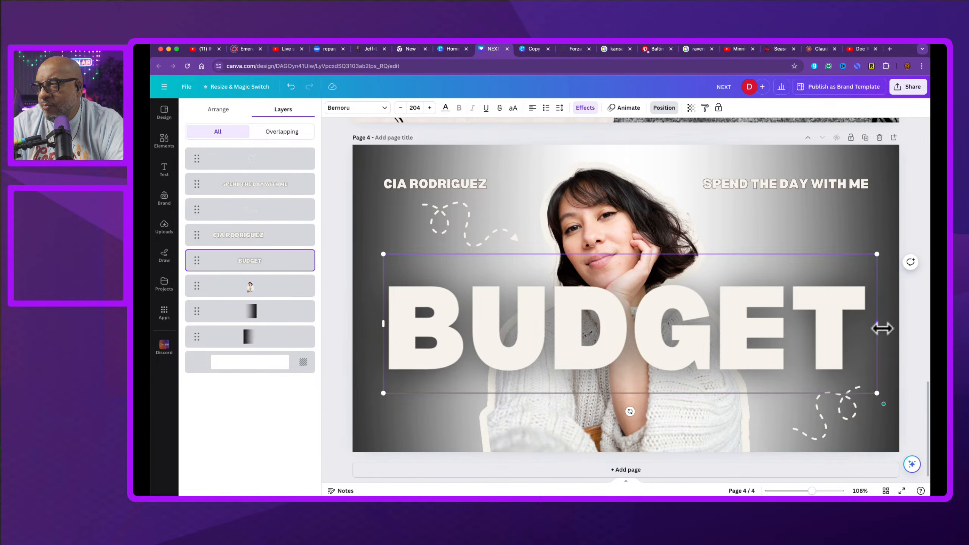
drag(879, 324, 900, 323)
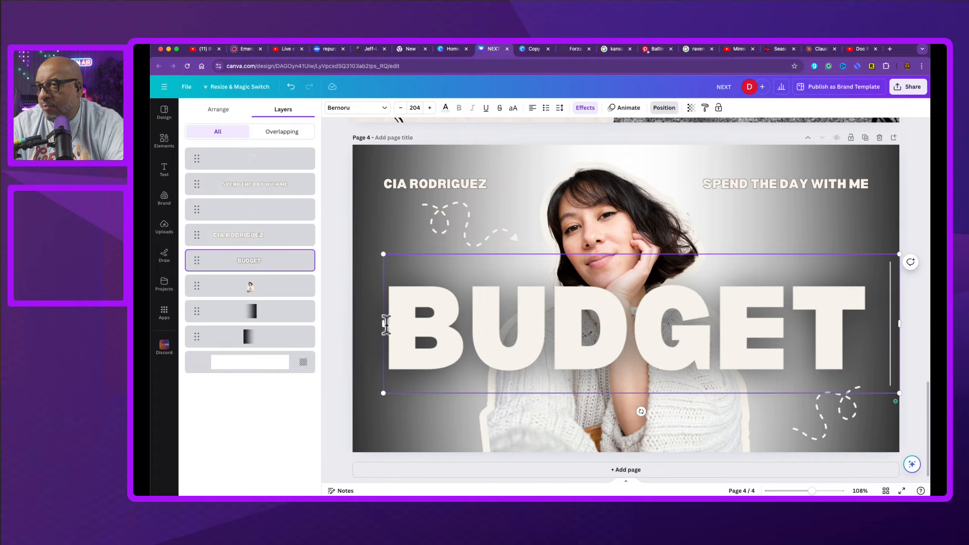
drag(380, 324, 352, 324)
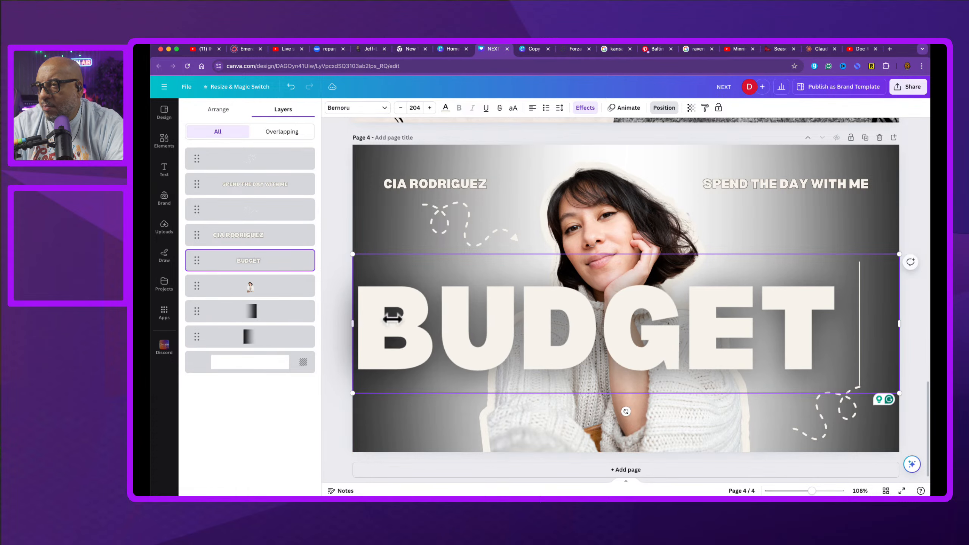
click(533, 108)
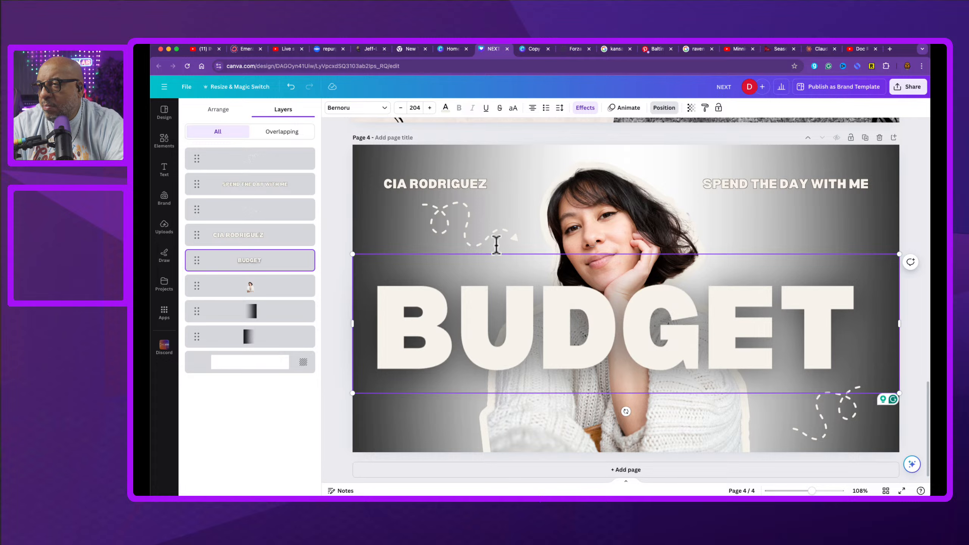
Step: Delete the dashed arrow doodle and both top text labels, the name and 'SPEND THE DAY WITH ME'
click(472, 238)
key(Delete)
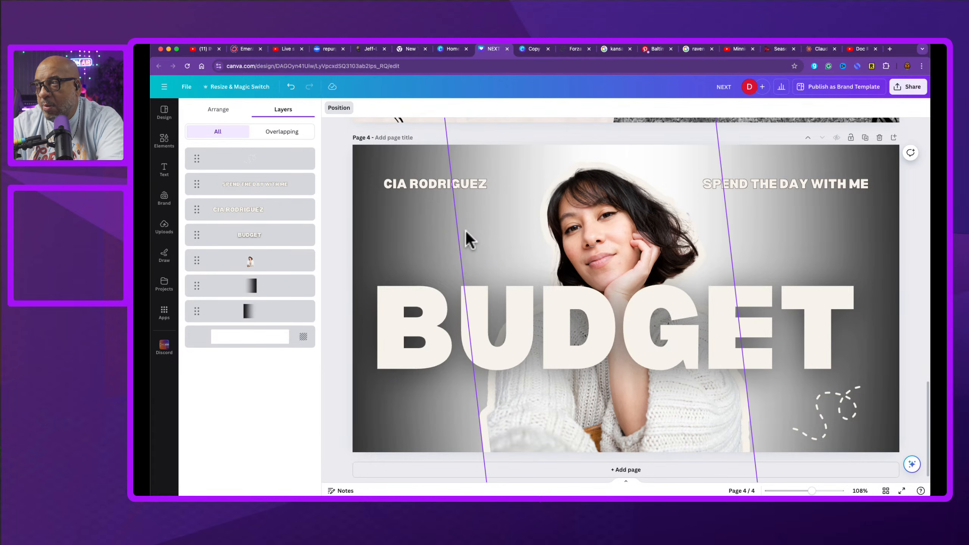
click(434, 190)
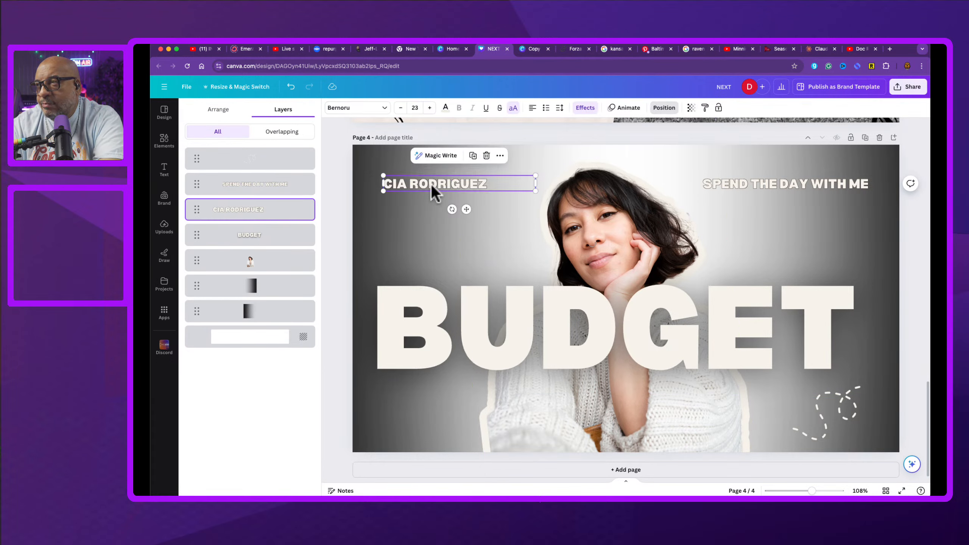
key(Delete)
click(745, 184)
key(Delete)
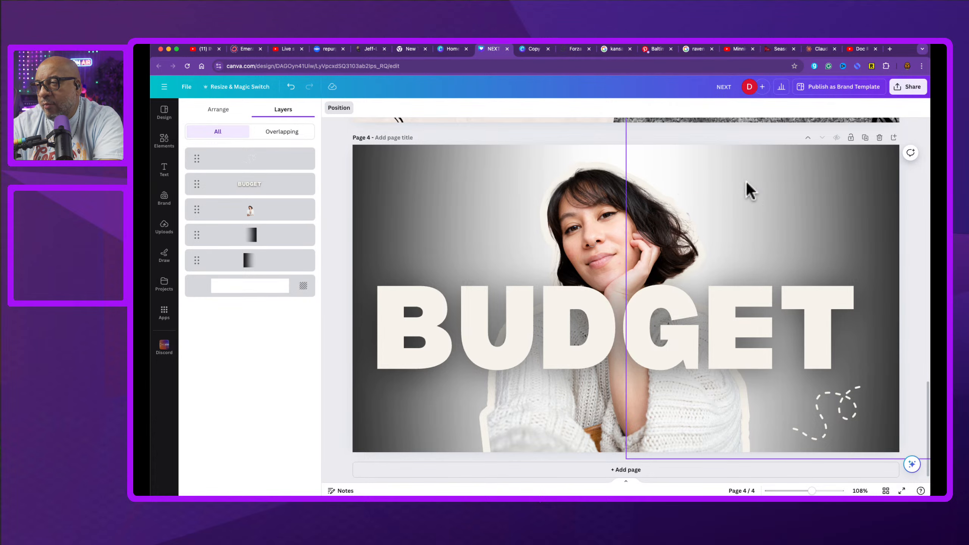
Step: Move the BUDGET text up to the top of the page and bring the cutout photo layer above it
click(721, 329)
drag(725, 336, 721, 228)
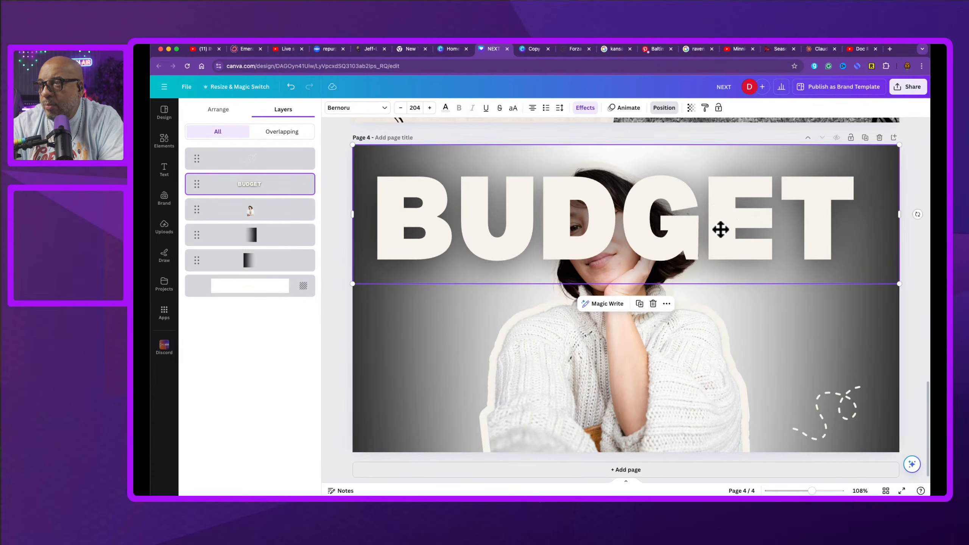
click(653, 391)
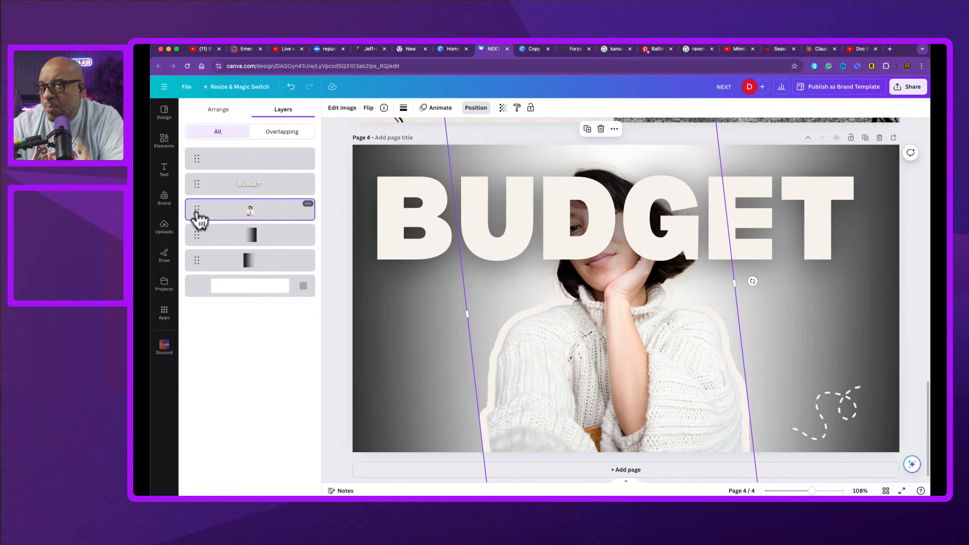
drag(199, 218, 201, 180)
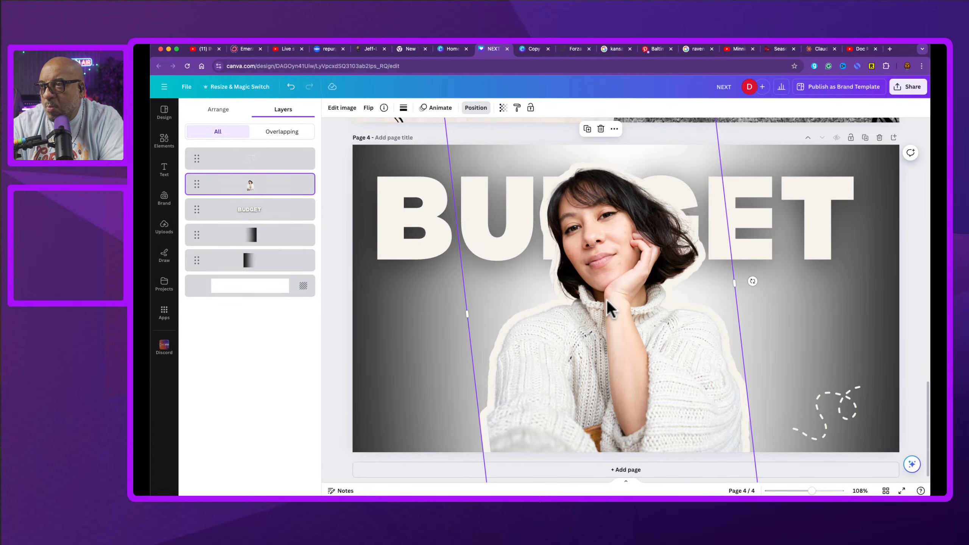
Step: Shrink the cutout photo and shift it lower so her head overlaps the bottom of BUDGET
scroll(607, 300, down, 1)
scroll(607, 300, down, 3)
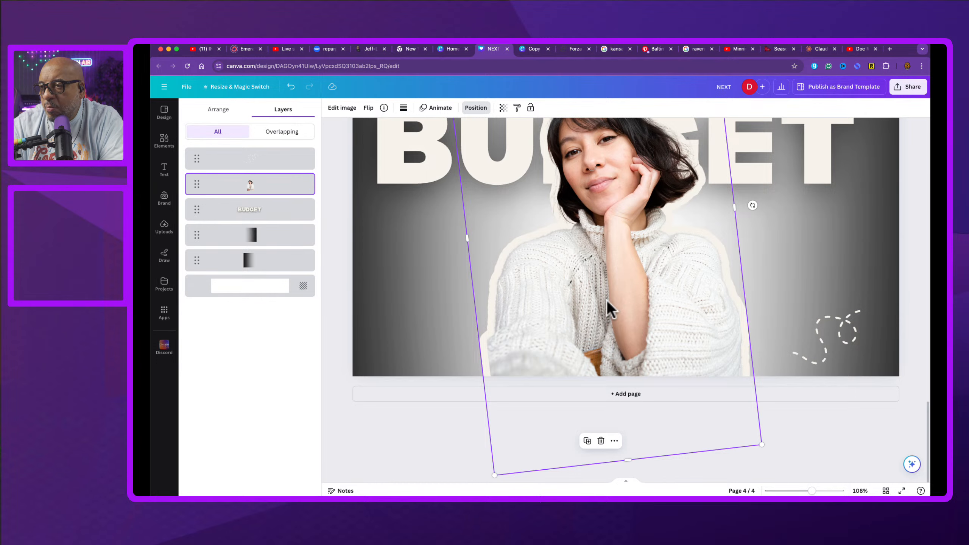
drag(496, 475, 535, 444)
drag(623, 344, 629, 371)
scroll(789, 329, up, 2)
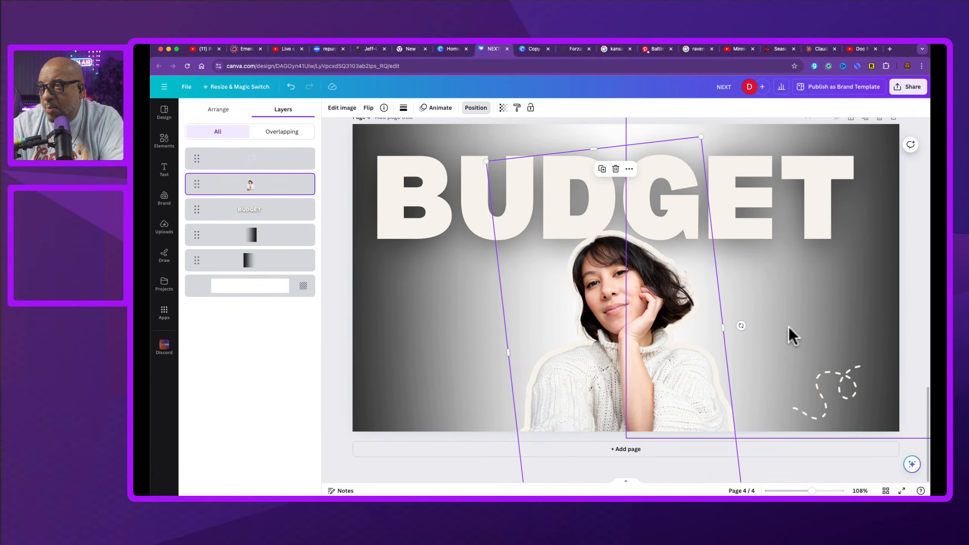
scroll(789, 327, up, 3)
drag(634, 423, 634, 407)
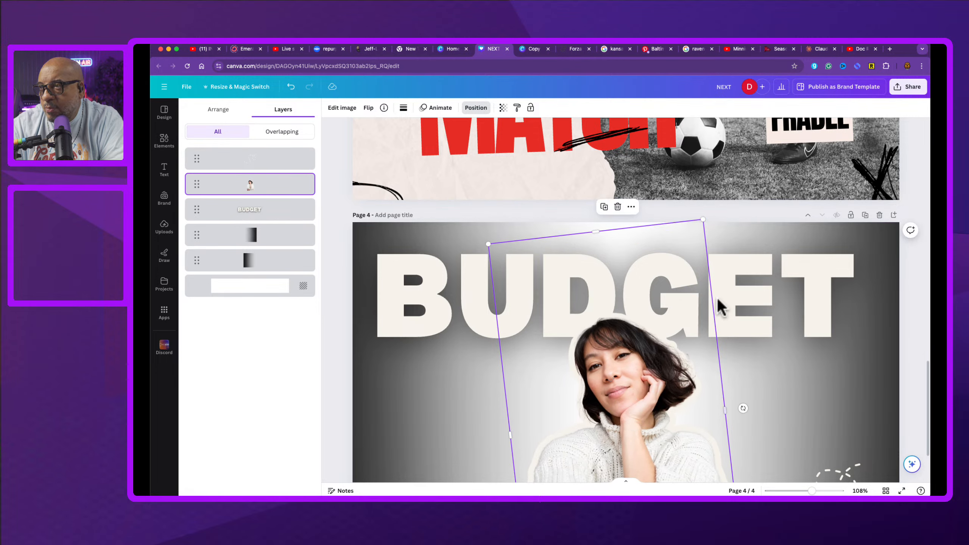
Step: Open the font list for the BUDGET text and apply Ambiguity Inline
click(725, 287)
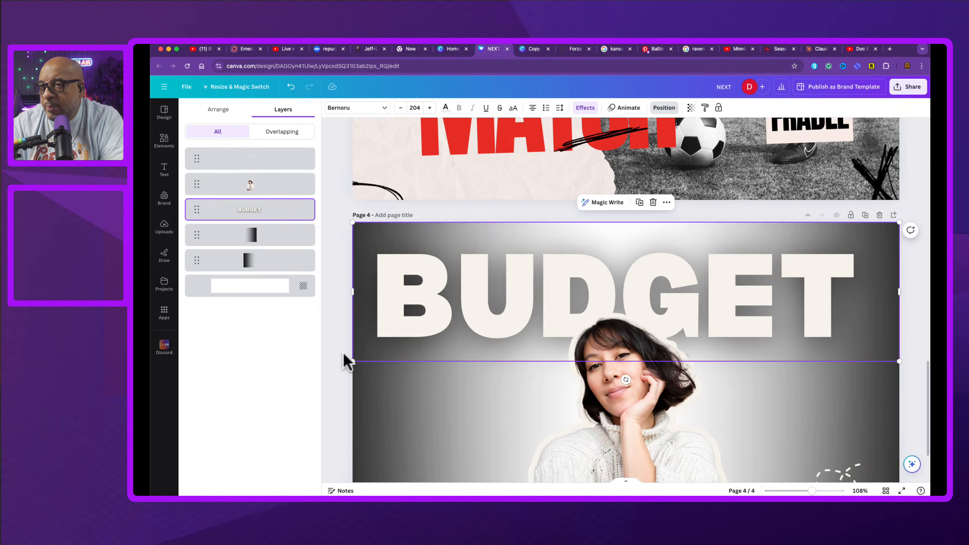
double_click(398, 275)
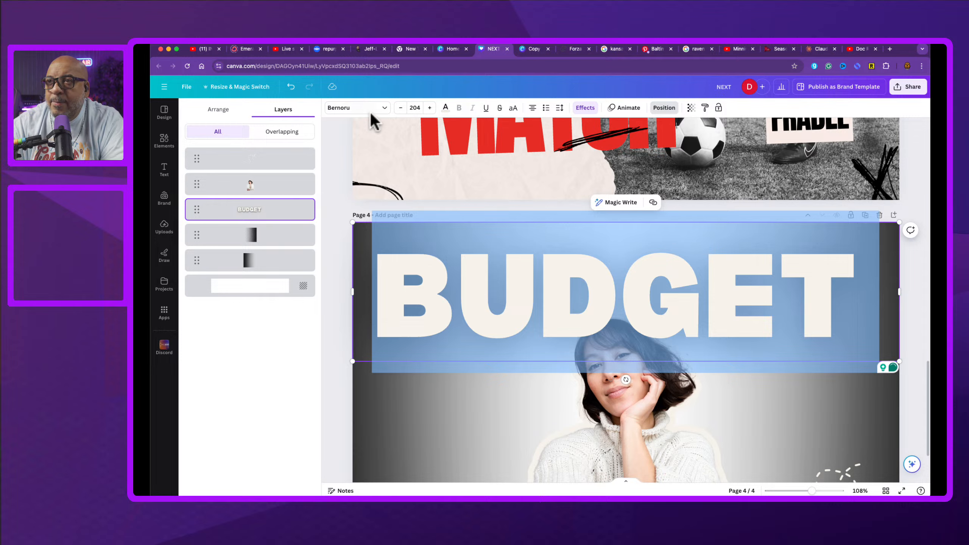
click(386, 106)
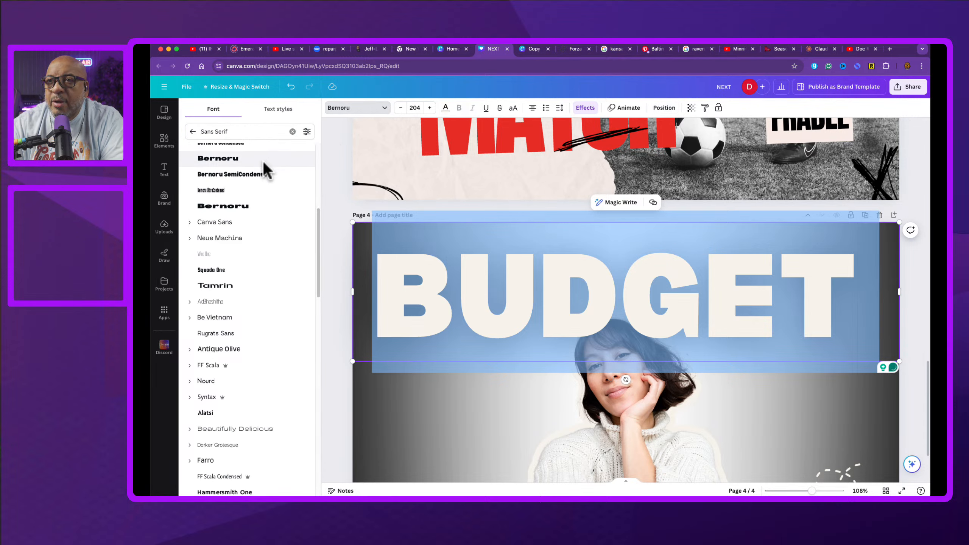
scroll(233, 355, down, 3)
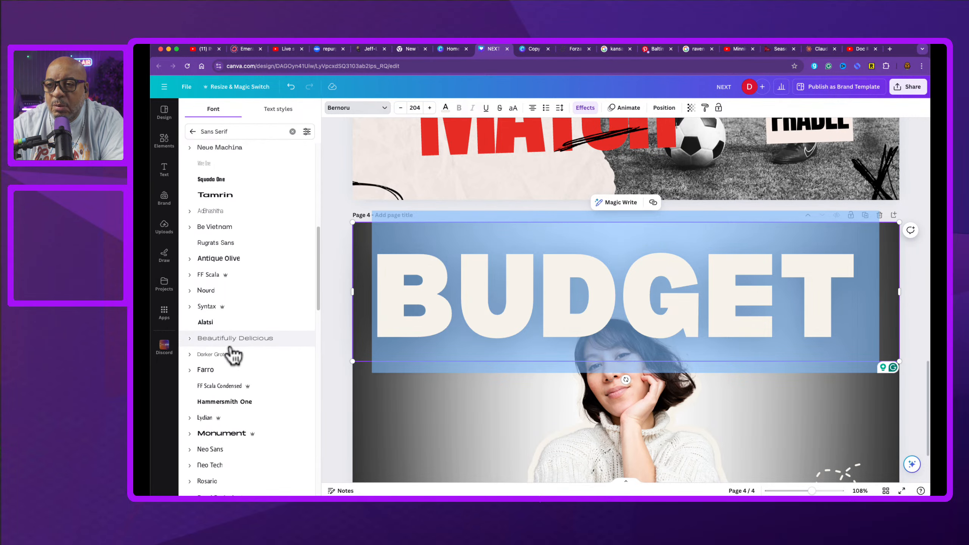
scroll(233, 355, down, 7)
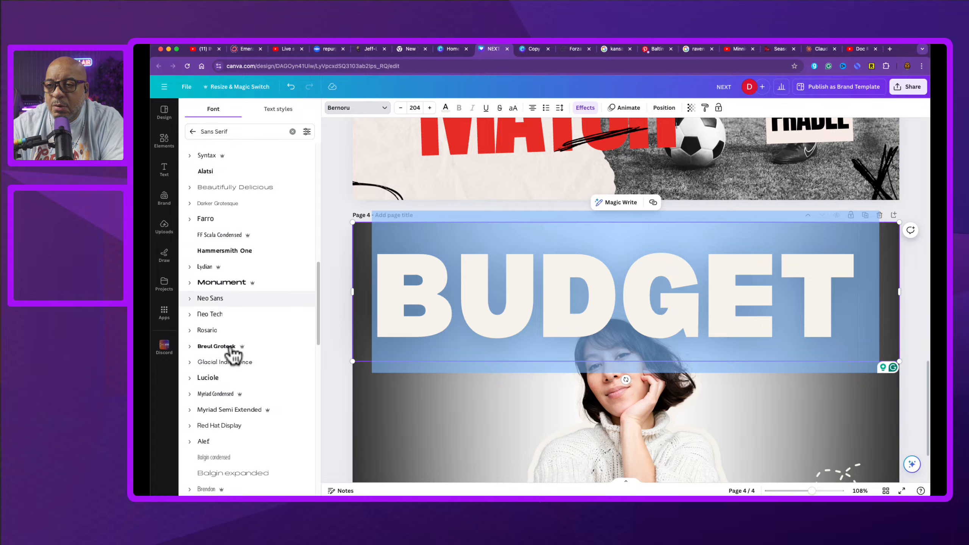
scroll(231, 349, down, 7)
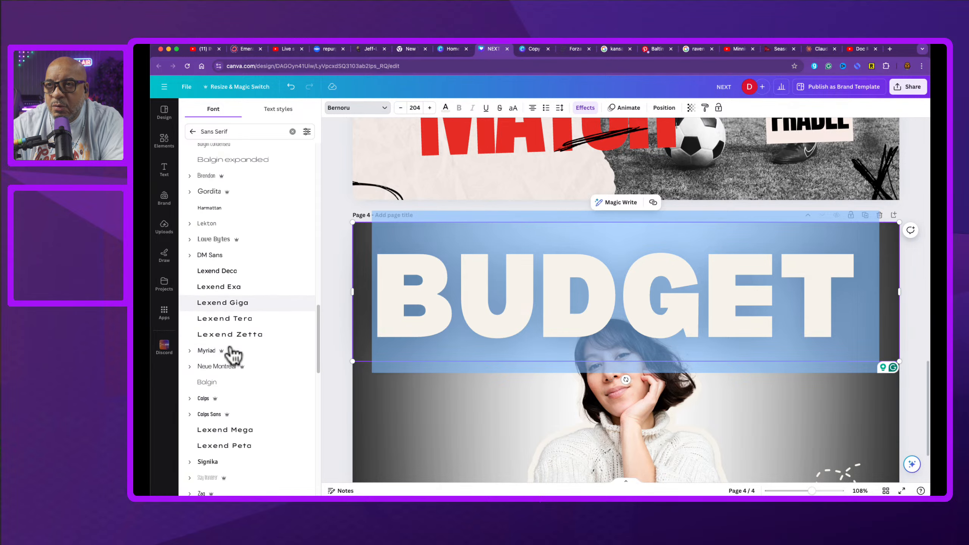
scroll(231, 348, down, 4)
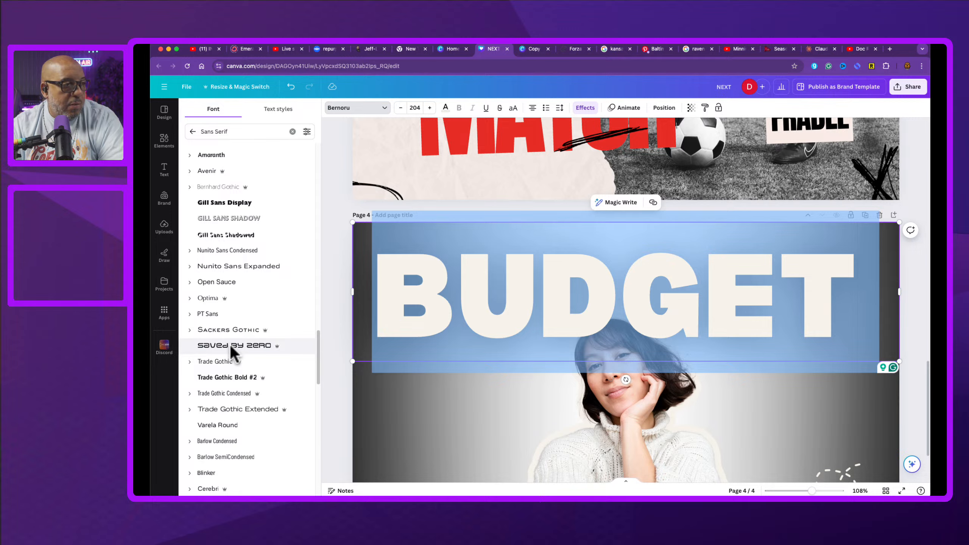
scroll(230, 345, down, 4)
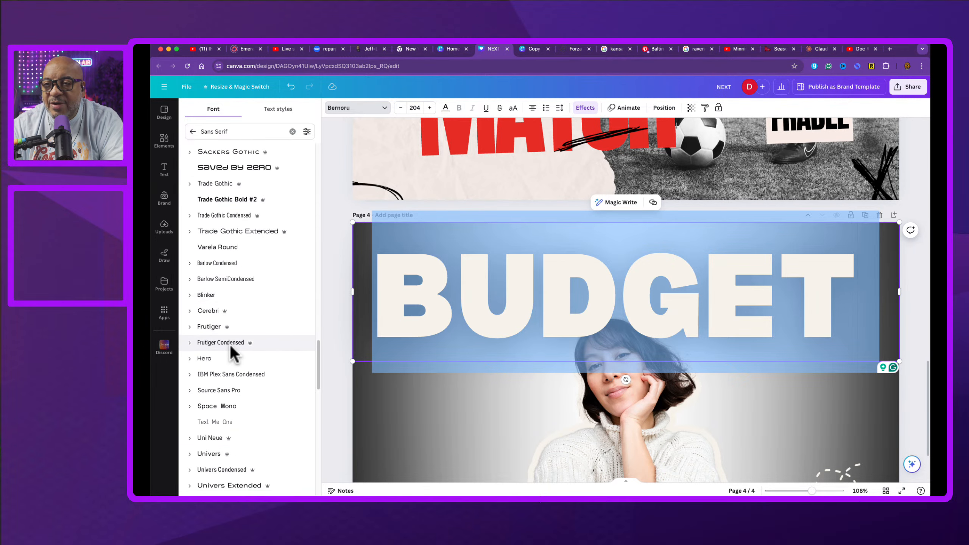
scroll(230, 345, down, 3)
scroll(230, 345, down, 1)
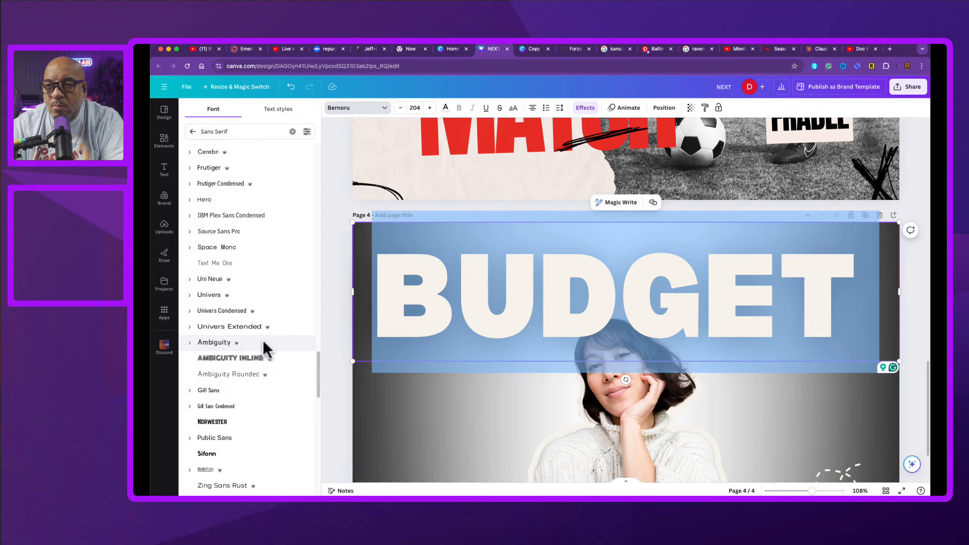
click(241, 360)
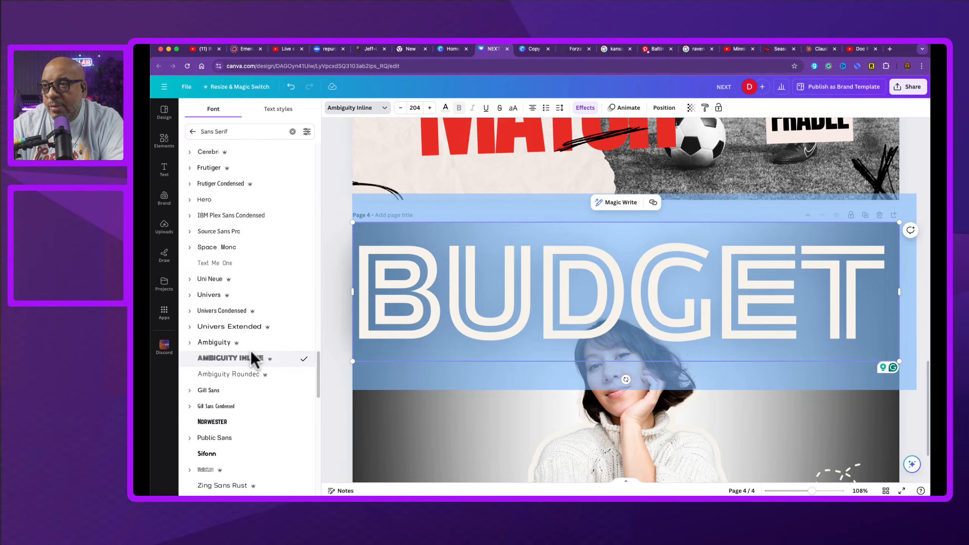
Step: Switch the BUDGET font to Univers Condensed Bold
click(253, 322)
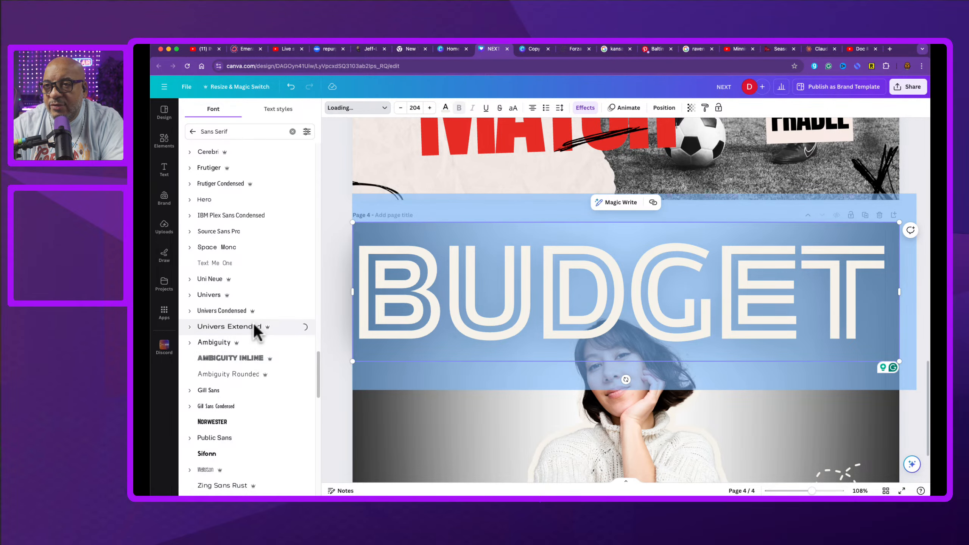
click(224, 311)
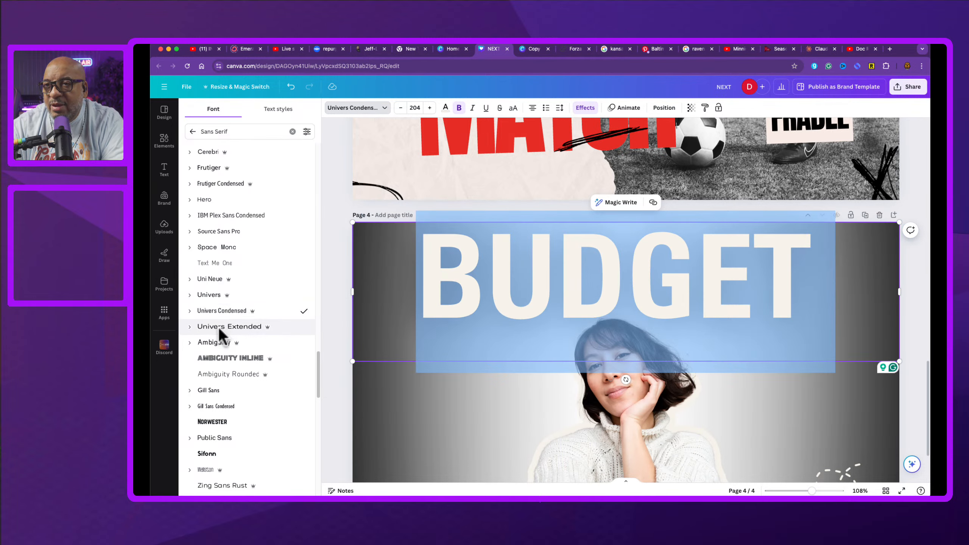
click(190, 311)
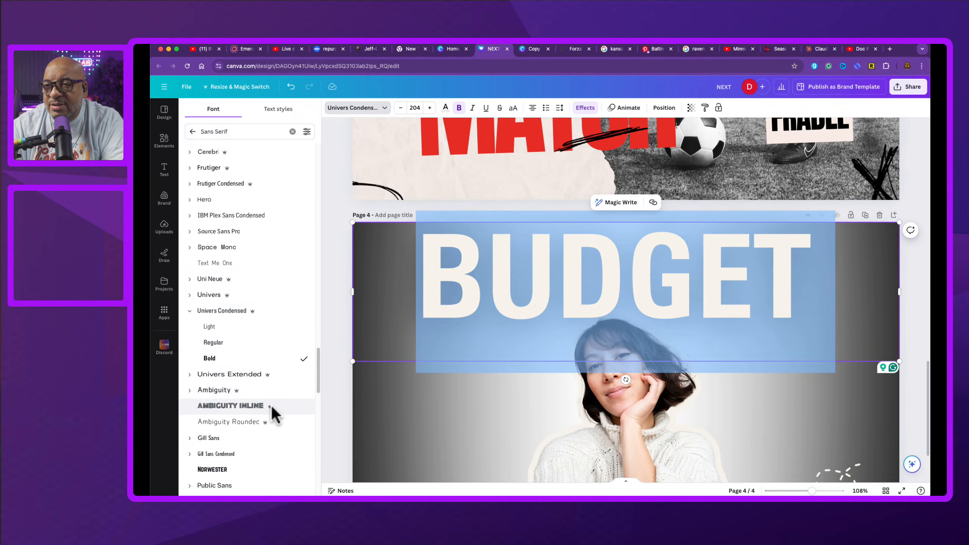
Step: Change the BUDGET font to Fredoka
scroll(271, 405, down, 5)
scroll(271, 406, down, 2)
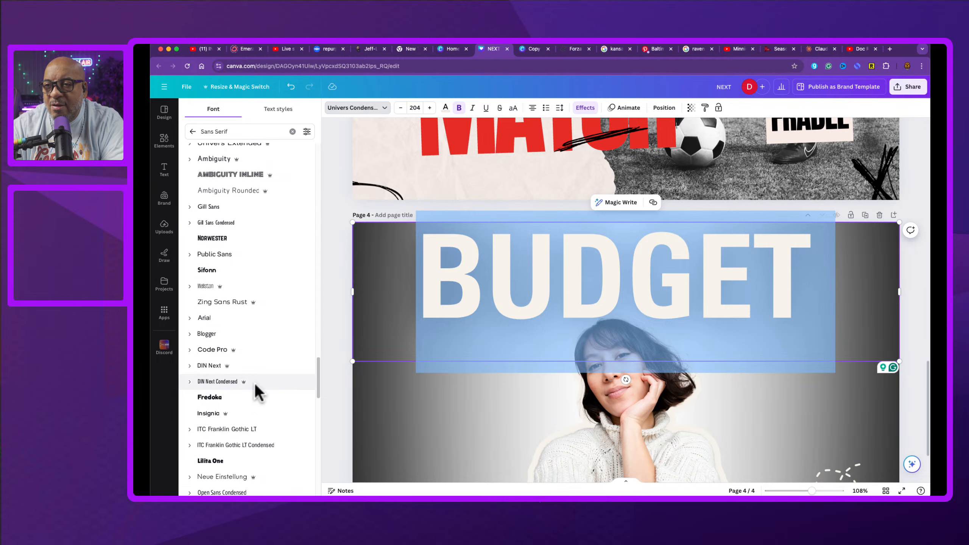
click(247, 396)
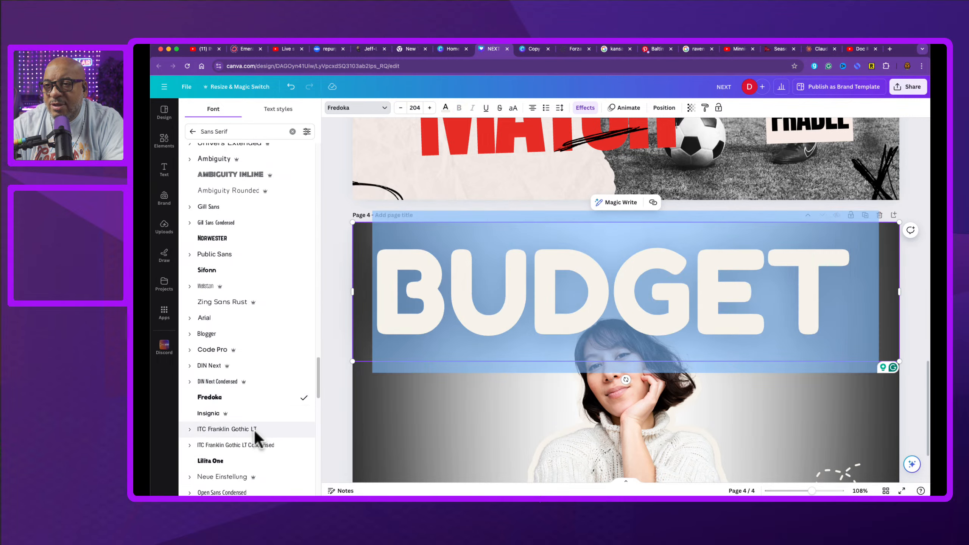
Step: Change the BUDGET font to ITC Franklin Gothic LT in its ExtraBold weight
scroll(248, 440, down, 1)
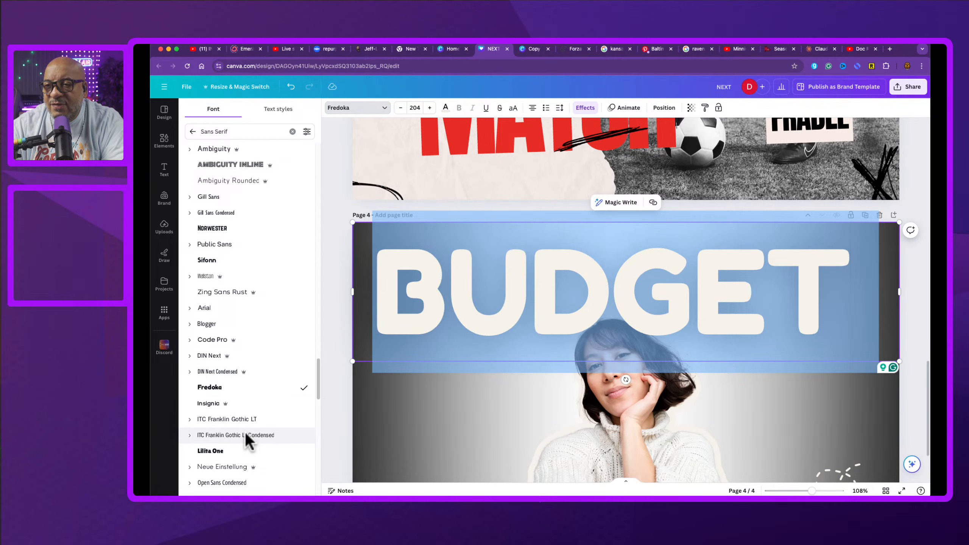
click(222, 419)
scroll(259, 437, down, 2)
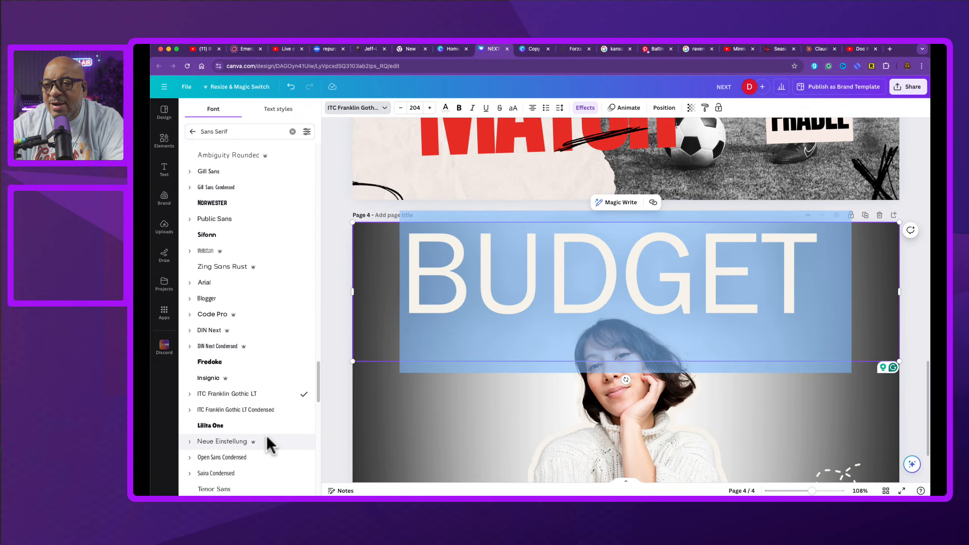
click(189, 394)
click(224, 441)
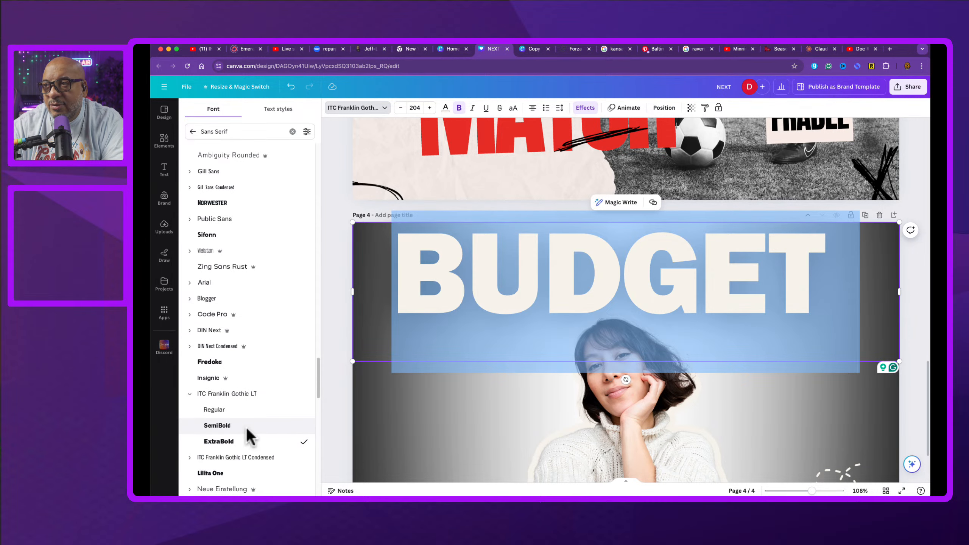
Step: Browse further down the font list and apply League Spartan to the BUDGET text
scroll(274, 421, down, 3)
scroll(273, 421, down, 8)
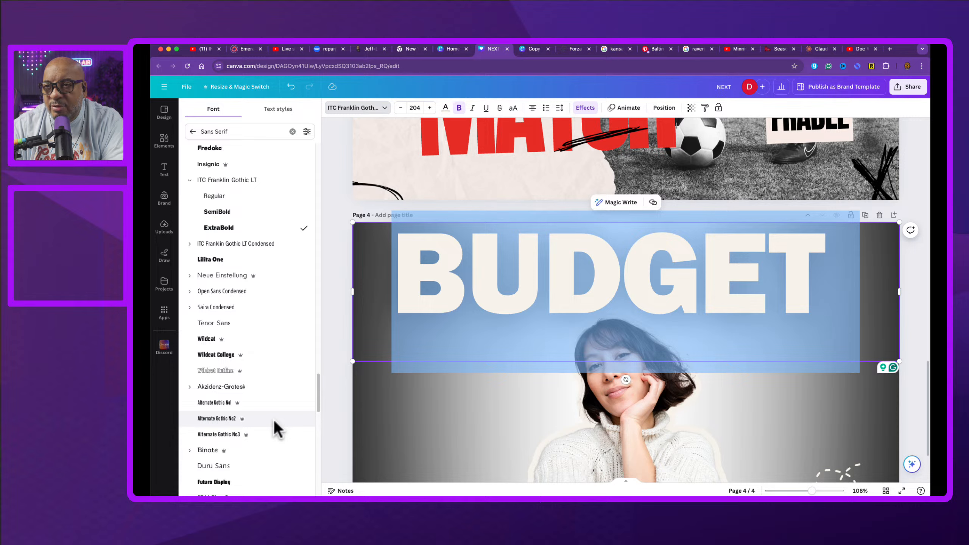
scroll(274, 419, down, 4)
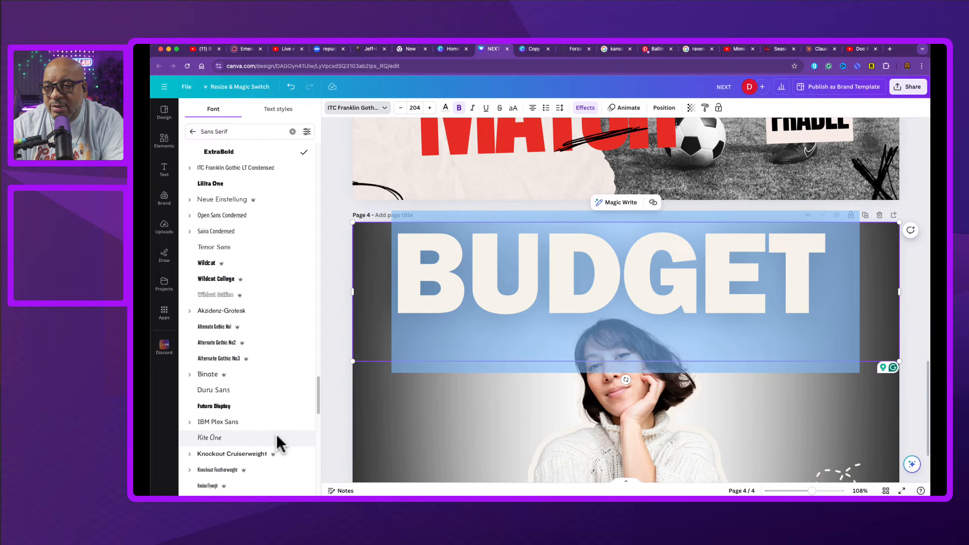
scroll(277, 437, down, 15)
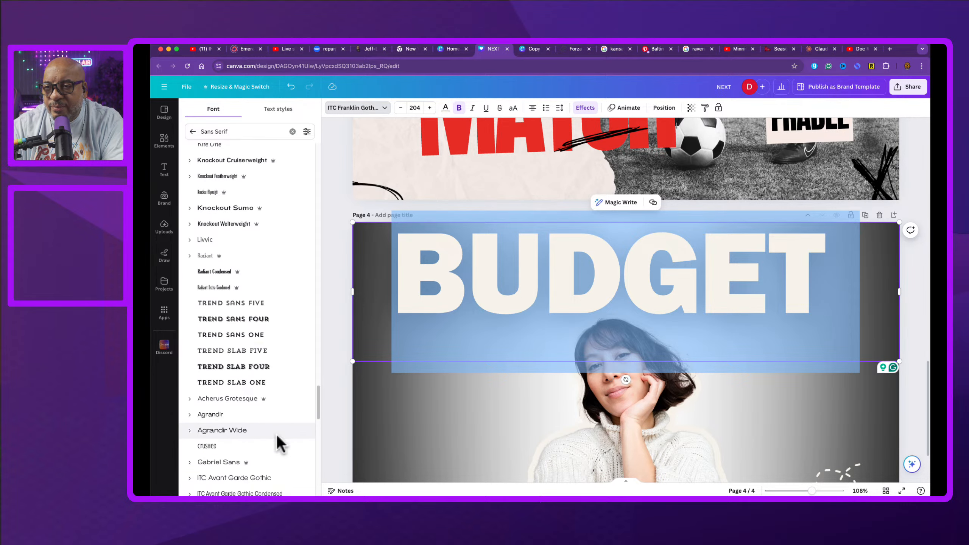
scroll(277, 437, down, 9)
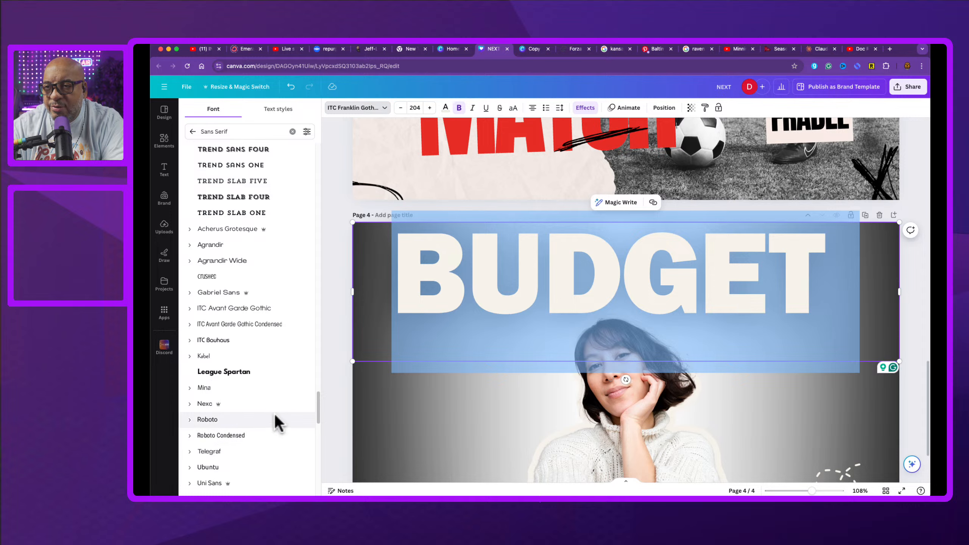
click(274, 373)
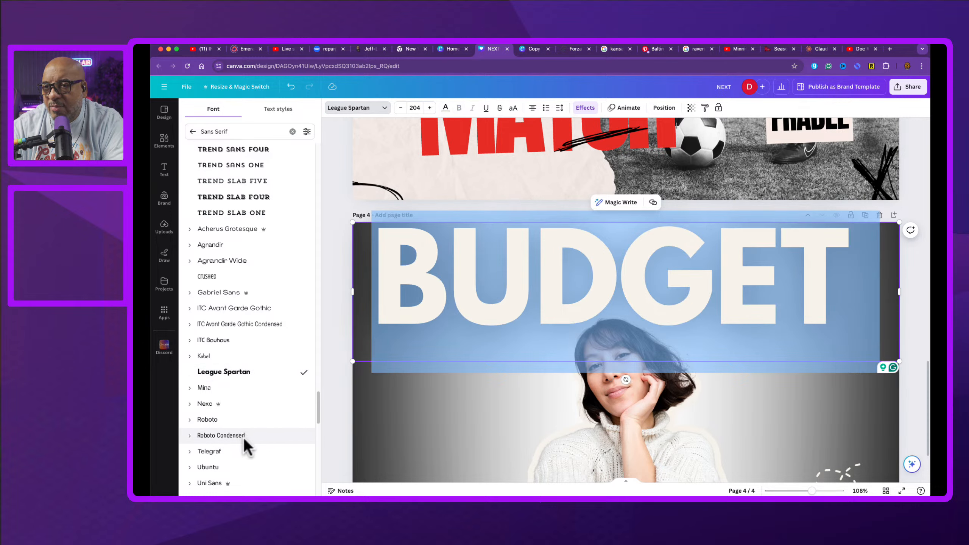
Step: Try Roboto Bold on the BUDGET text, then switch it back to League Spartan
scroll(248, 437, down, 1)
scroll(253, 437, down, 1)
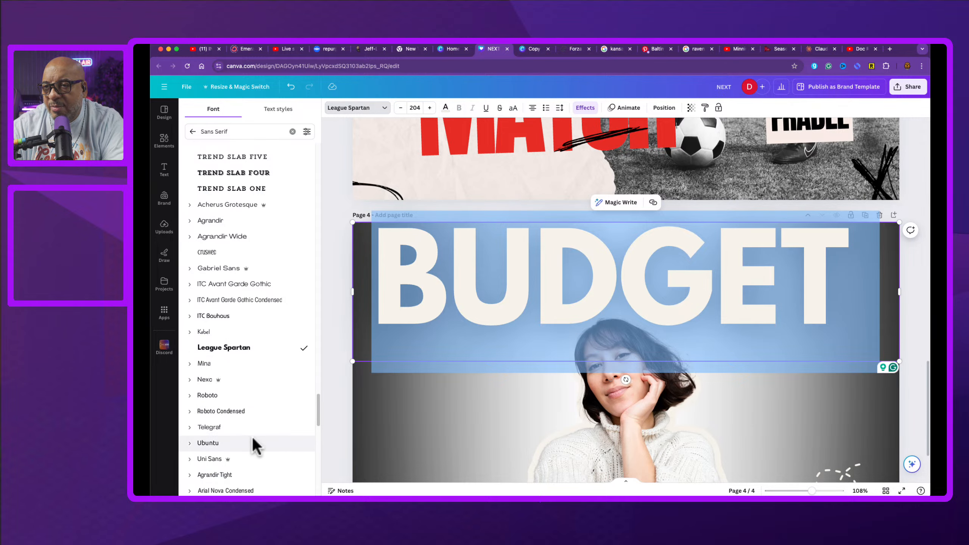
click(189, 395)
click(215, 427)
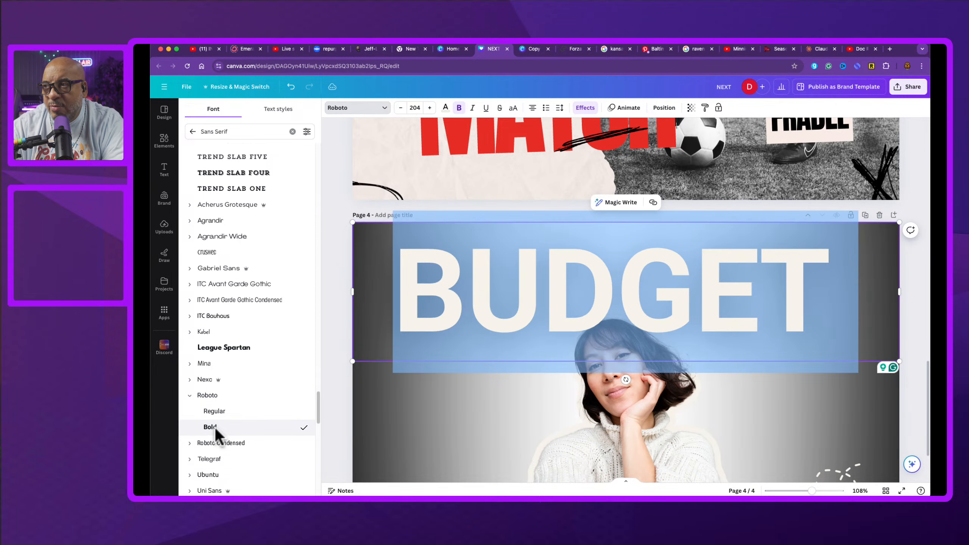
click(213, 348)
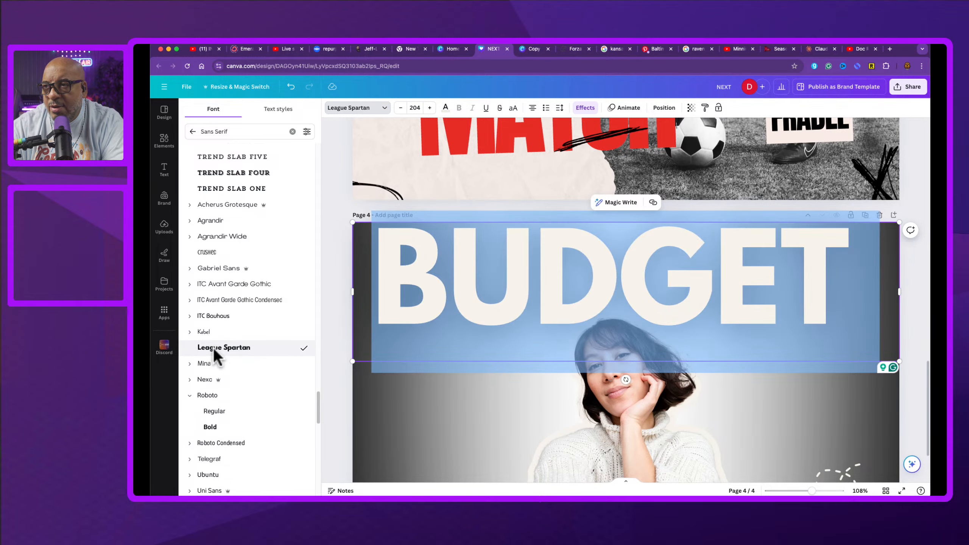
Step: Select the BUDGET text box and move it slightly lower on the page
click(340, 263)
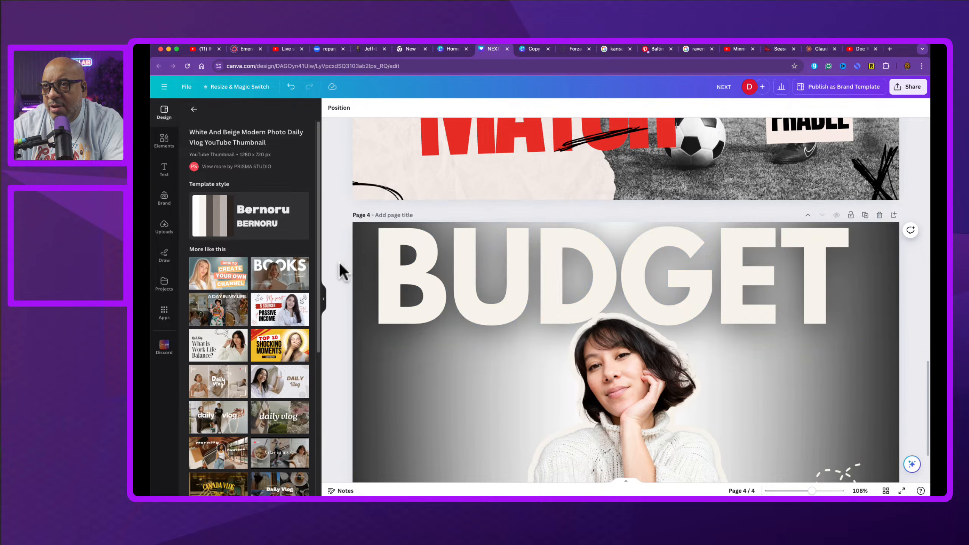
click(645, 297)
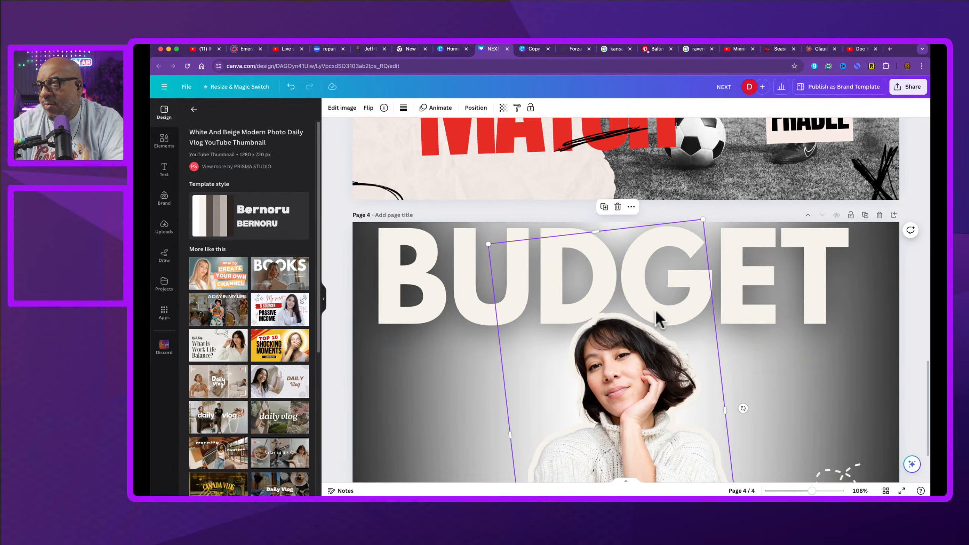
click(479, 315)
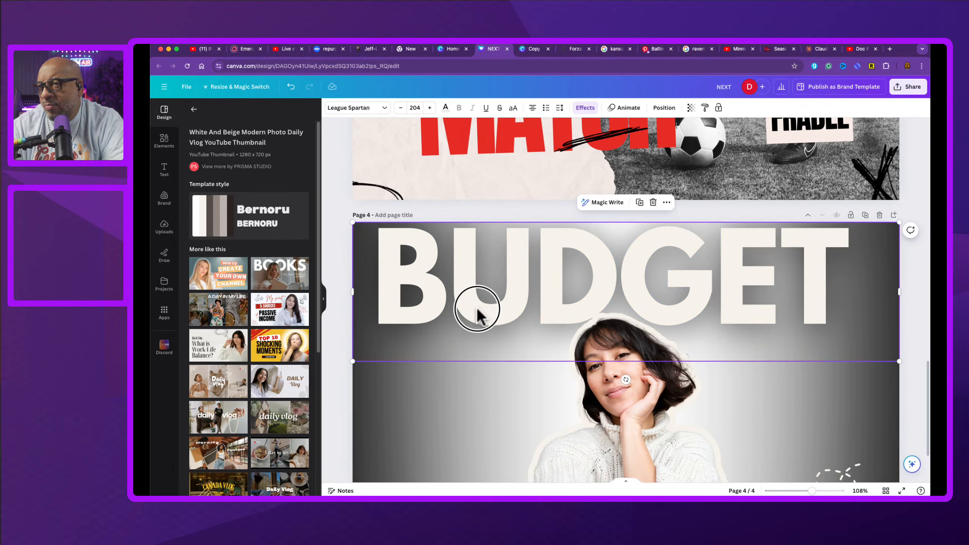
drag(478, 311, 475, 325)
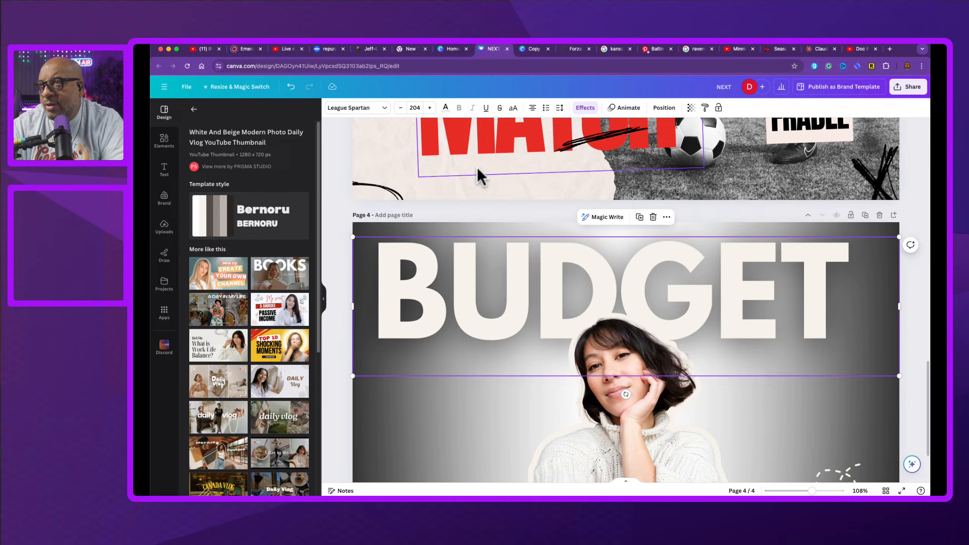
Step: Increase the BUDGET letter spacing to 42
click(560, 108)
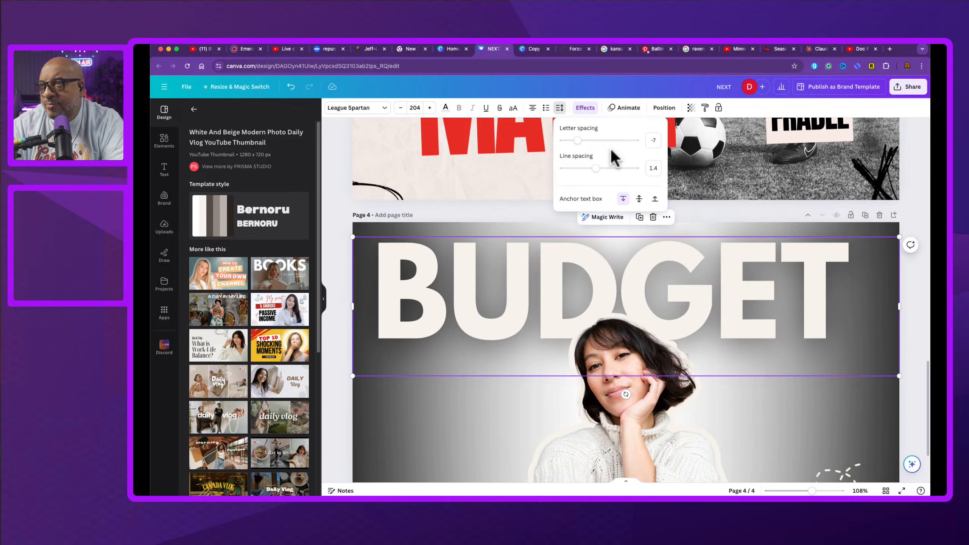
drag(581, 141, 581, 140)
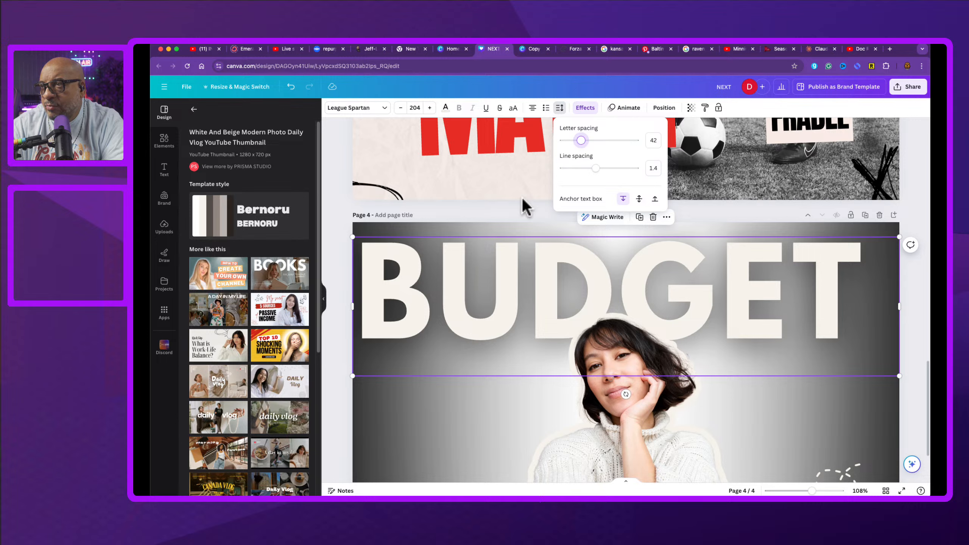
Step: Delete the trailing character after BUDGET and re-center the text alignment
click(533, 108)
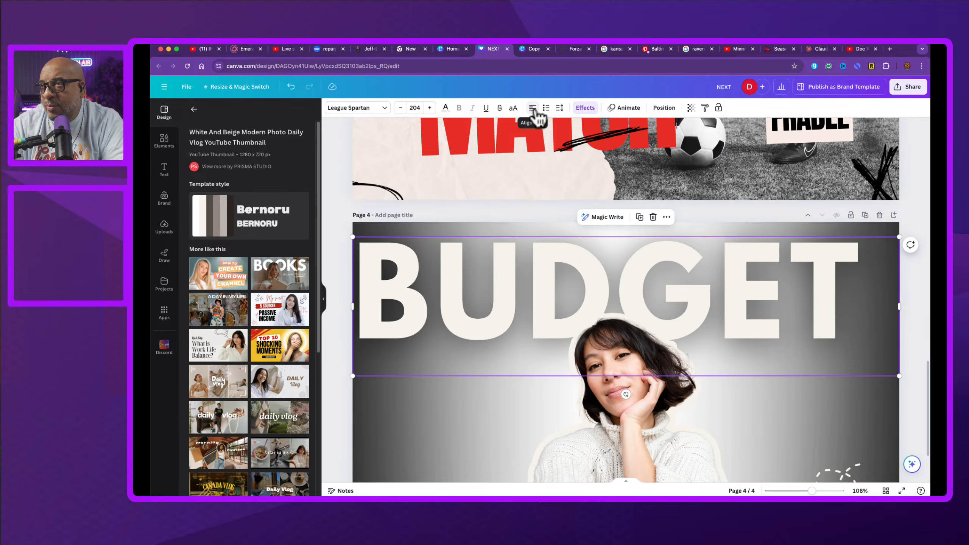
click(533, 108)
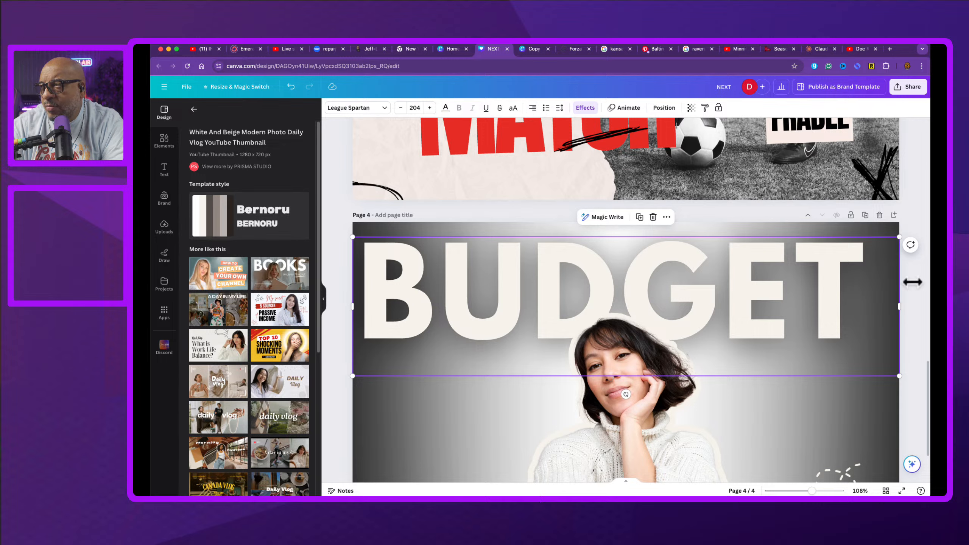
double_click(844, 300)
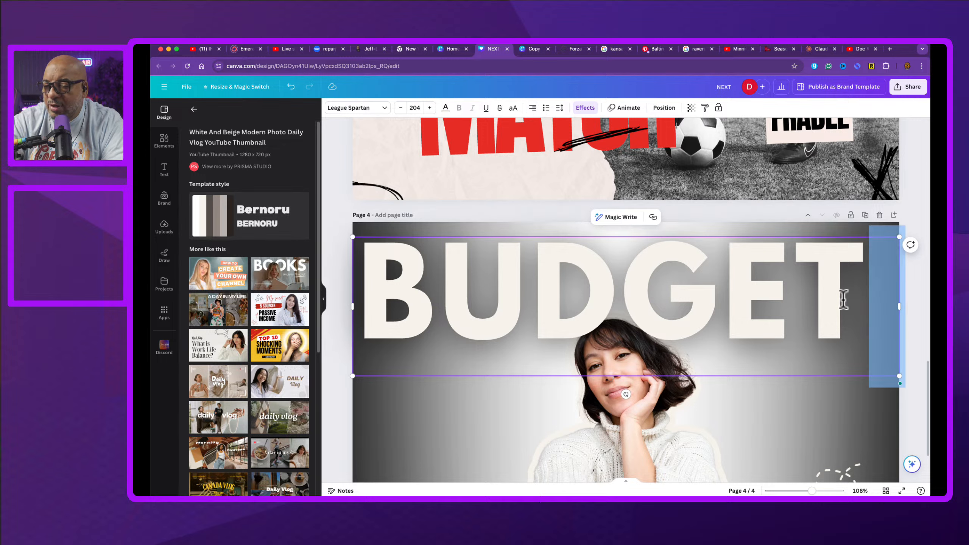
key(BackSpace)
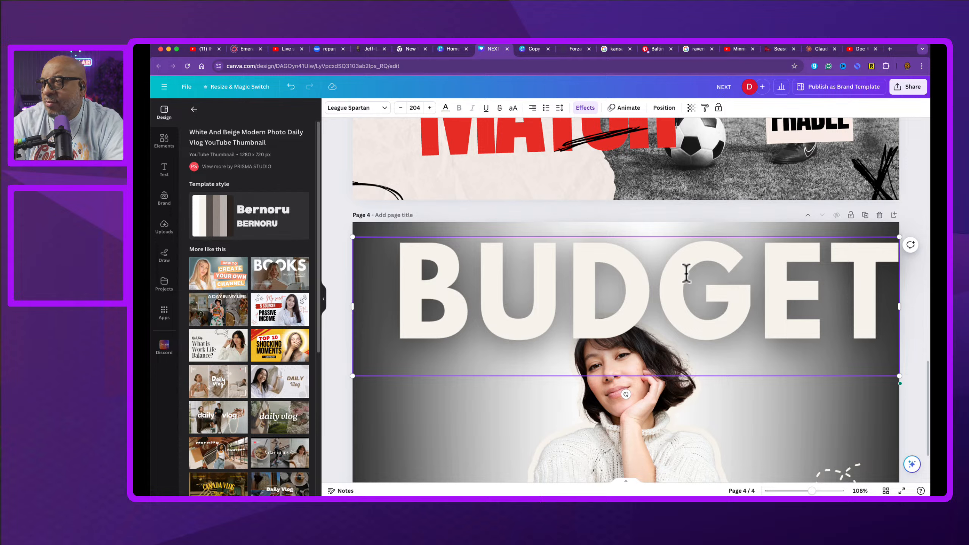
click(533, 108)
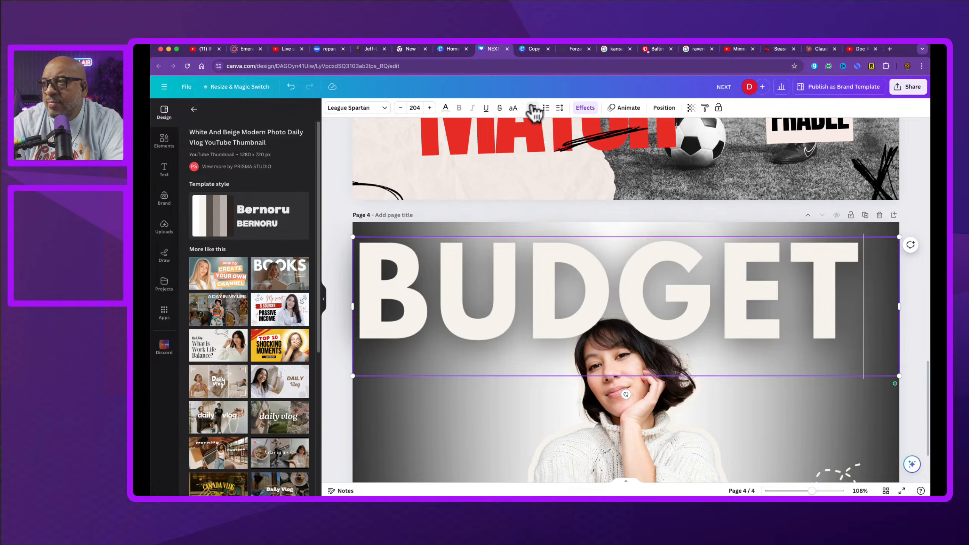
click(533, 108)
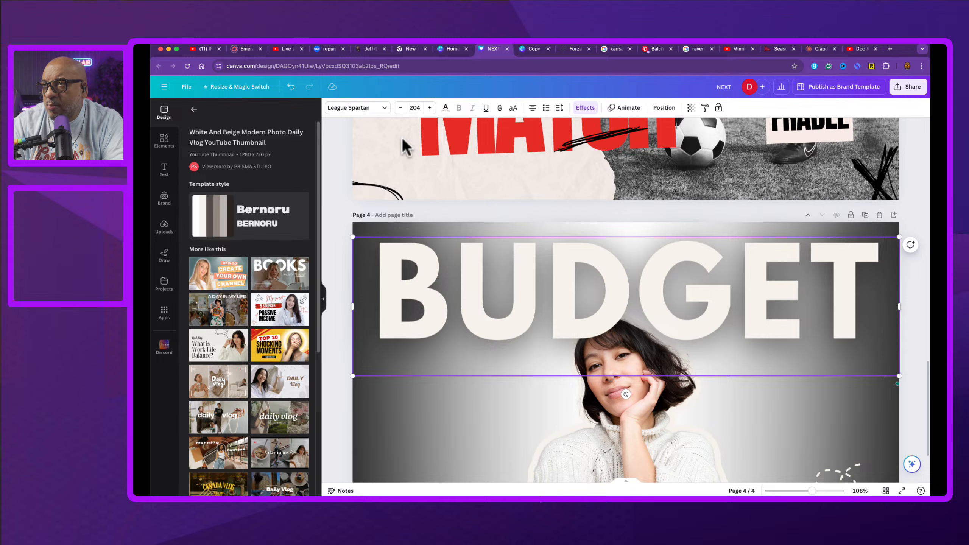
Step: Reduce the BUDGET letter spacing to 8
click(558, 108)
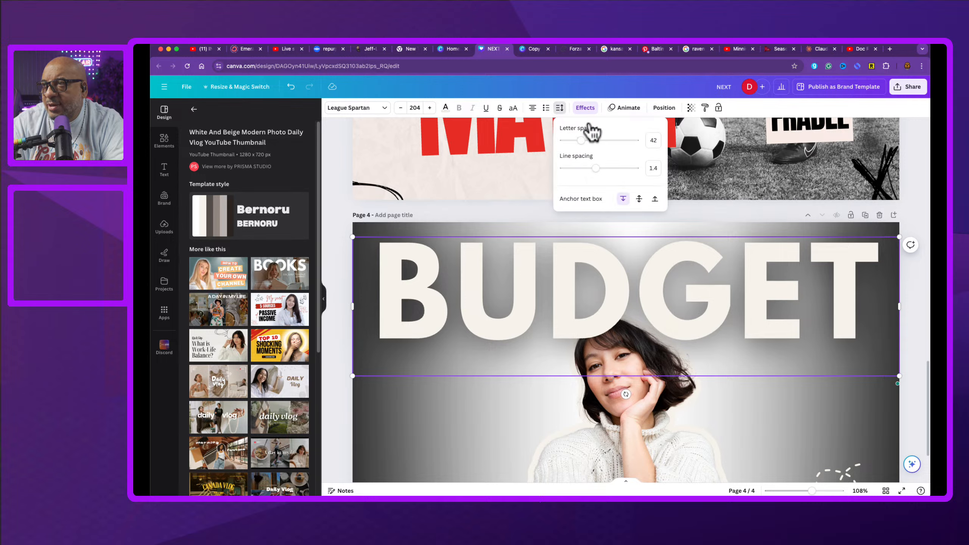
mouse_move(581, 142)
mouse_down()
mouse_move(591, 141)
mouse_move(580, 143)
mouse_up()
drag(579, 141, 579, 141)
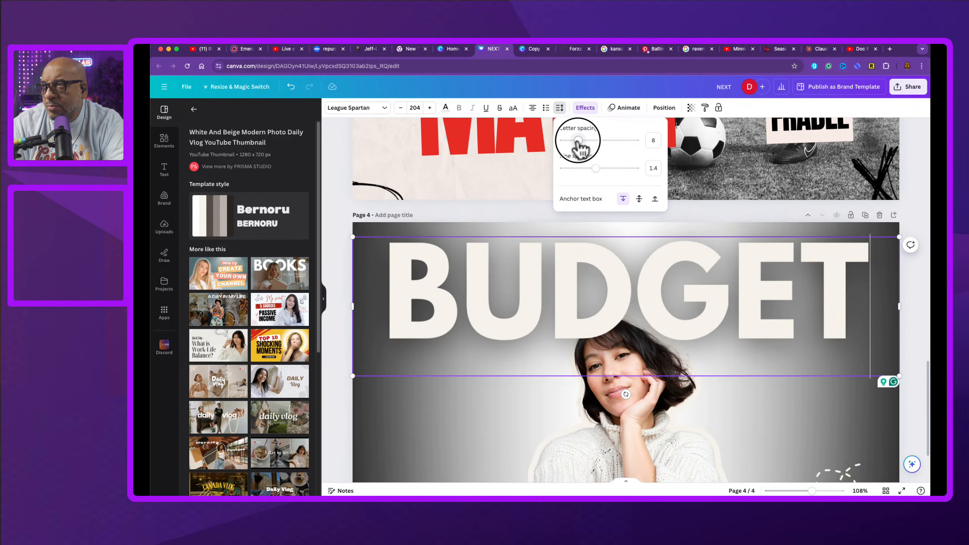
Step: Add the PARKEN MAISE font combination from the Text panel to the page
click(334, 271)
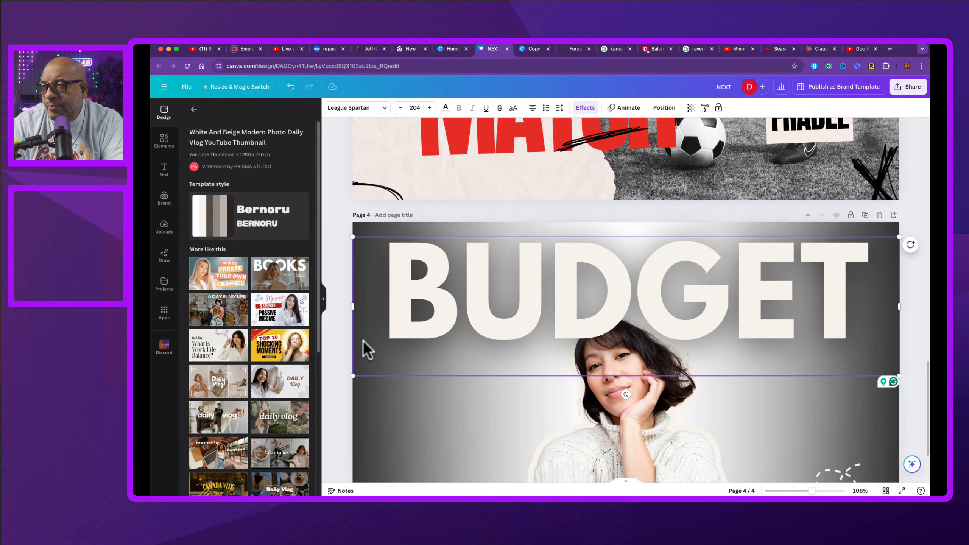
click(339, 367)
scroll(610, 415, down, 1)
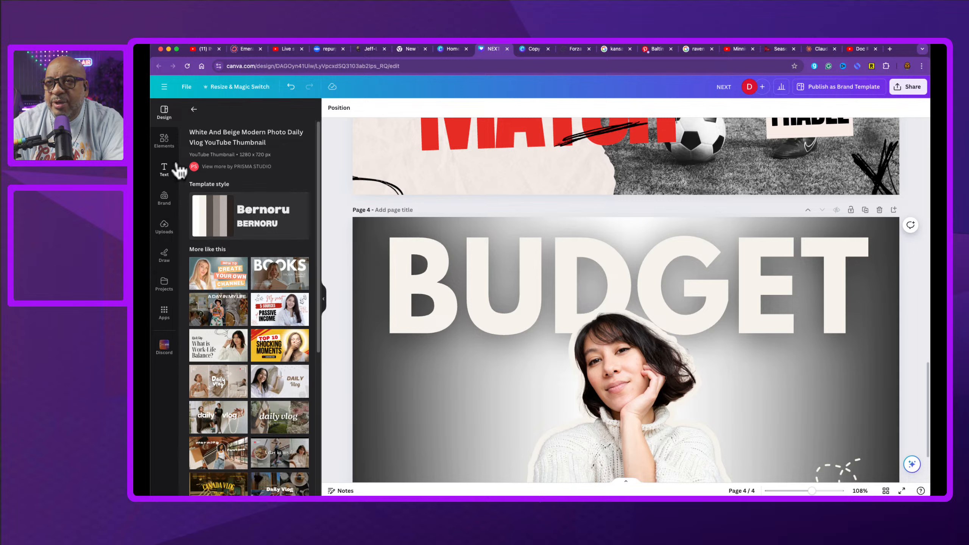
click(160, 171)
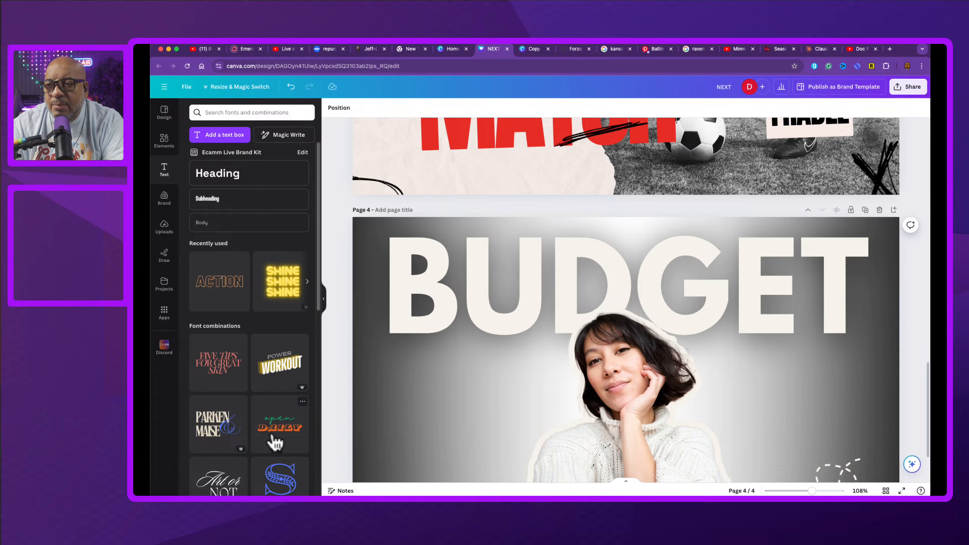
scroll(275, 444, down, 3)
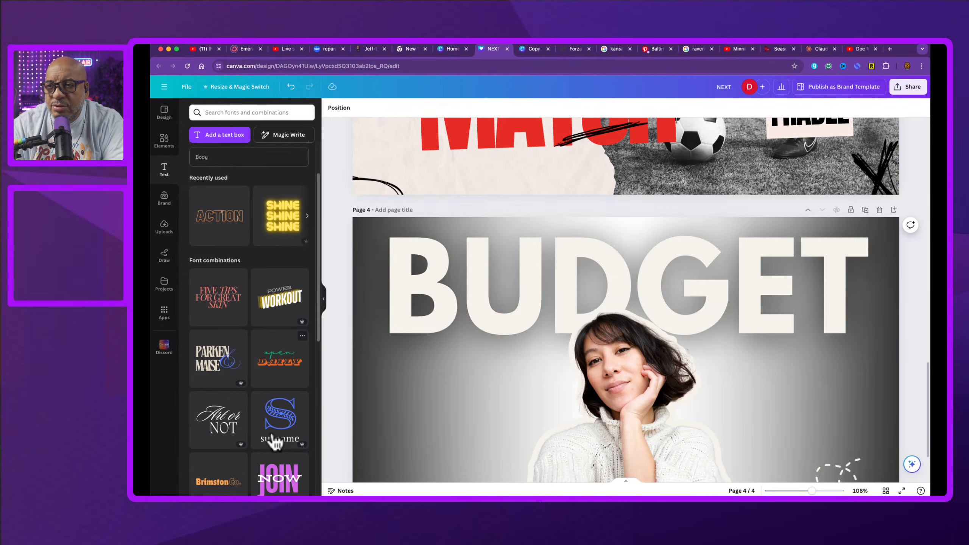
click(223, 360)
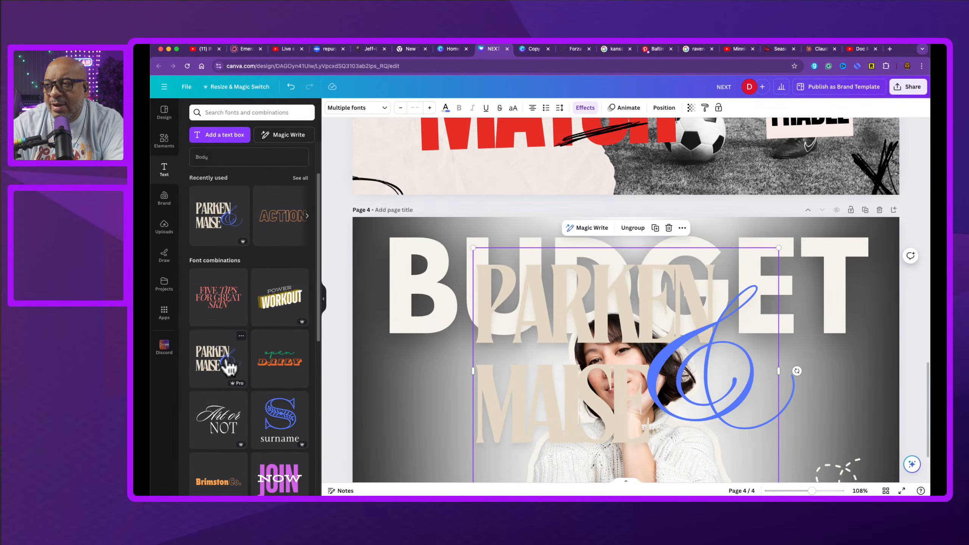
Step: Move the PARKEN MAISE group toward the left edge and stretch it wider across the page
drag(509, 415, 414, 429)
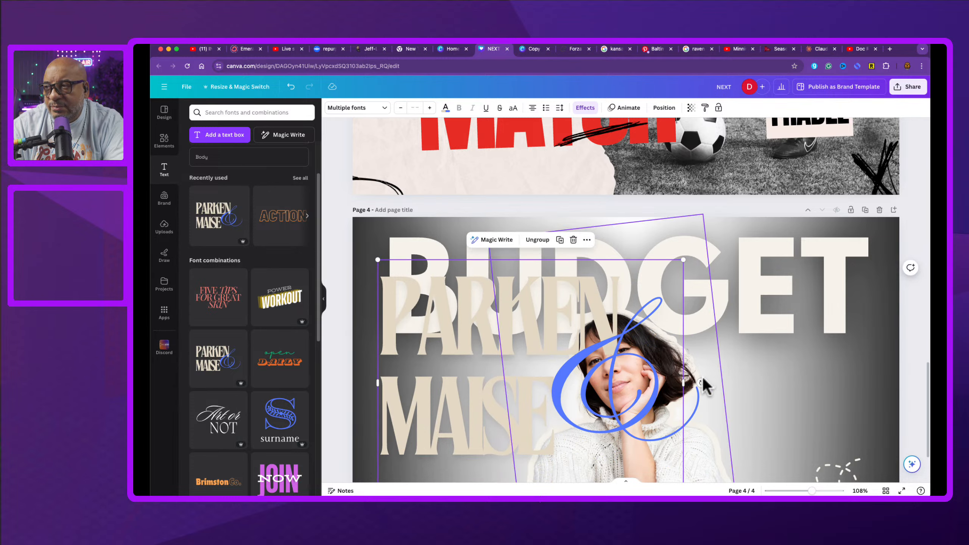
drag(683, 382, 853, 391)
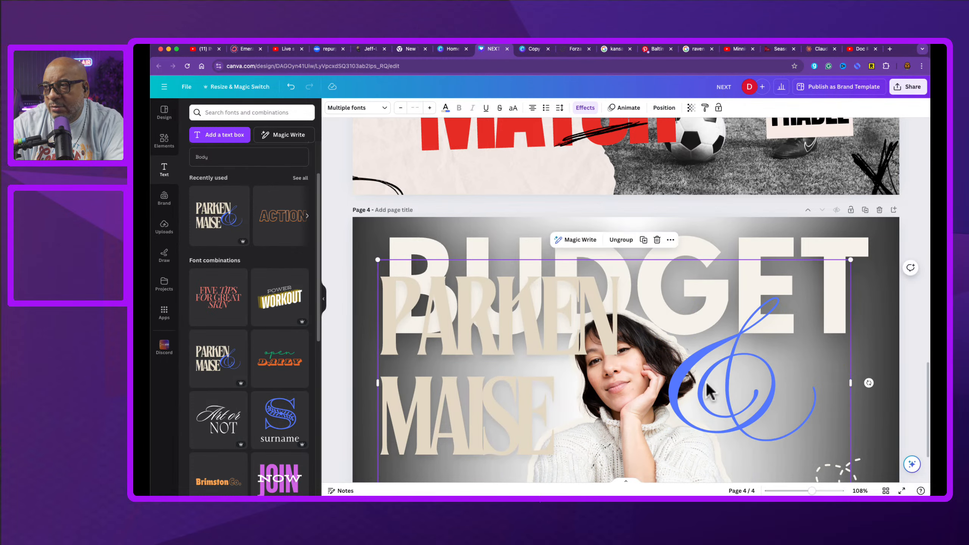
Step: Ungroup the PARKEN MAISE combination and delete its blue ampersand
click(625, 243)
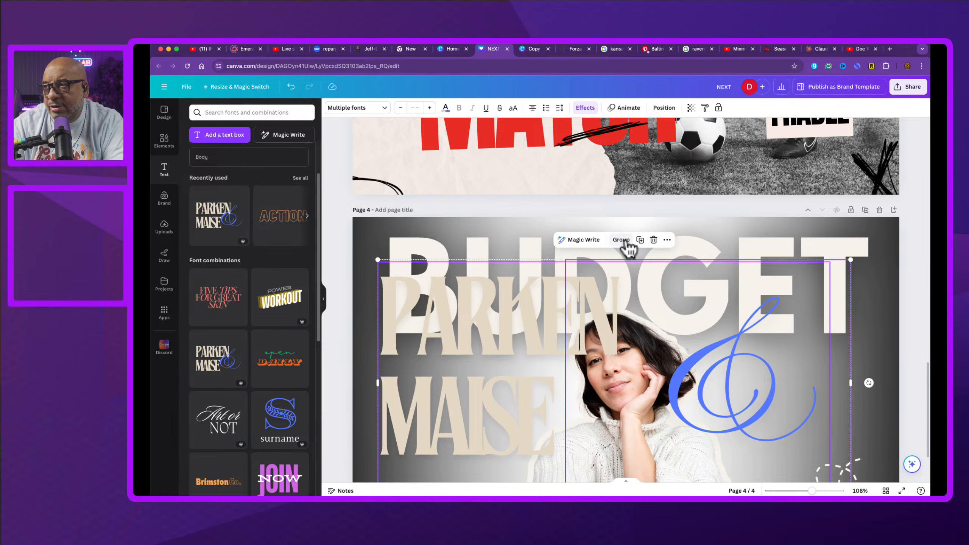
click(848, 416)
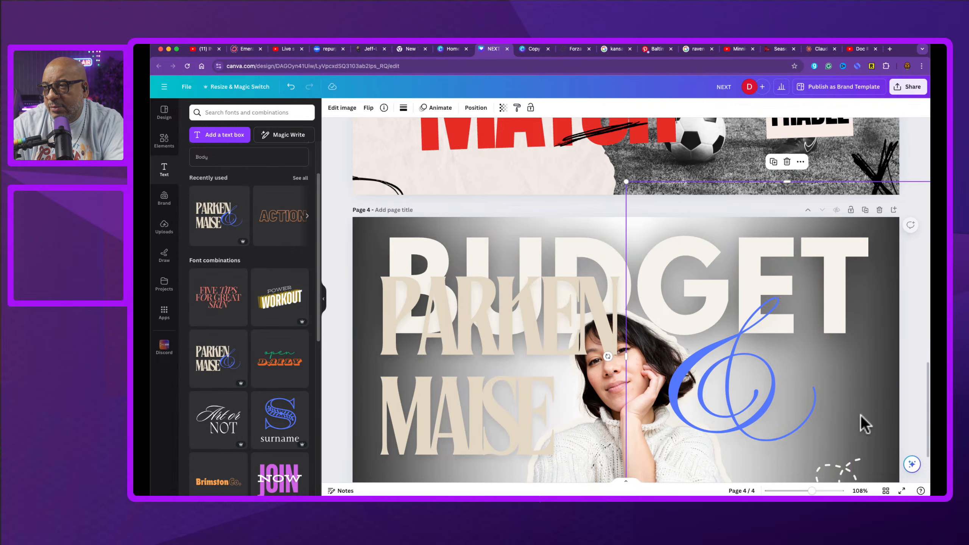
click(750, 415)
double_click(751, 417)
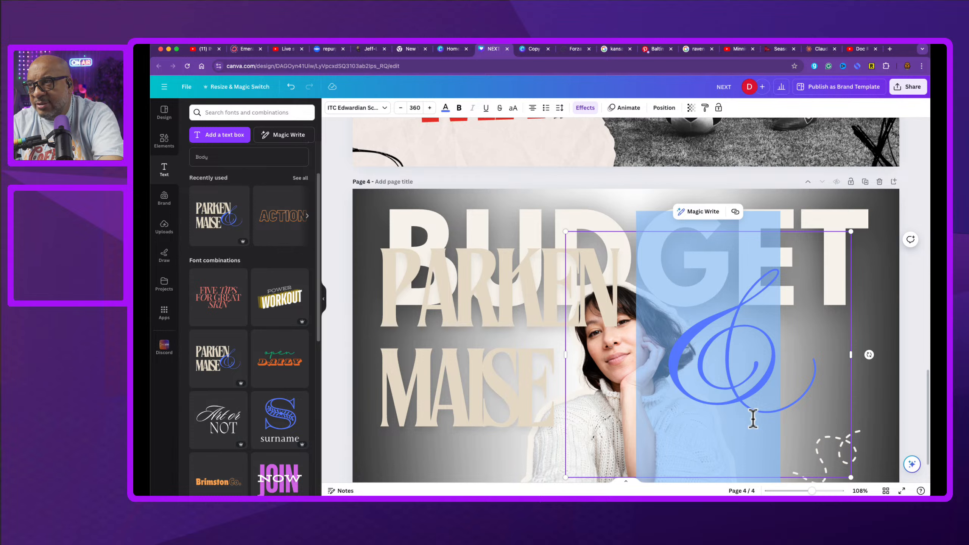
key(BackSpace)
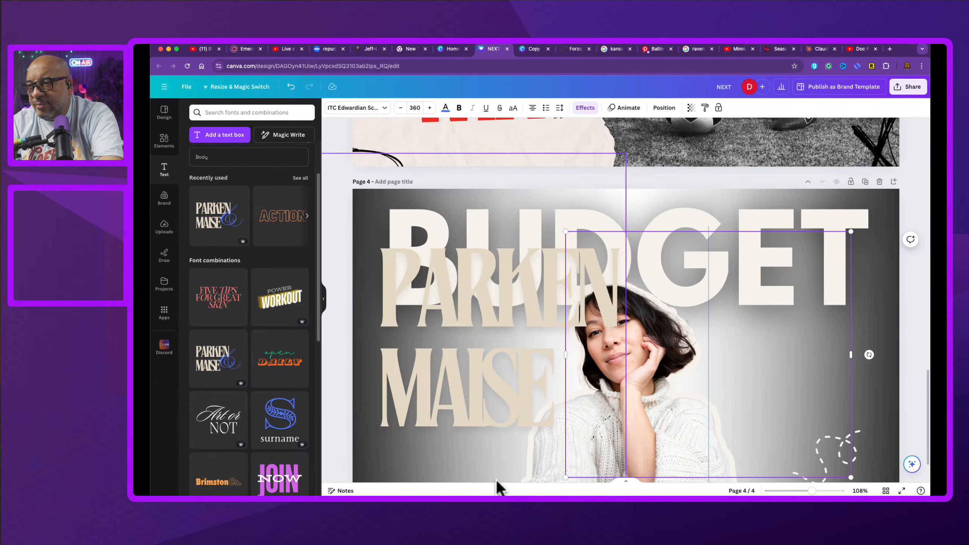
Step: Replace the PARKEN MAISE text with the word MINNIE
click(544, 425)
click(714, 376)
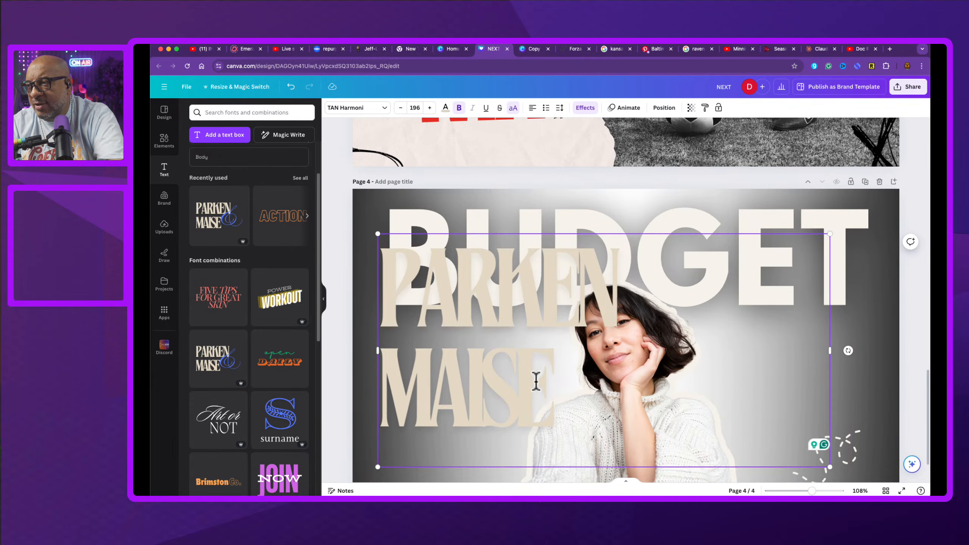
double_click(495, 394)
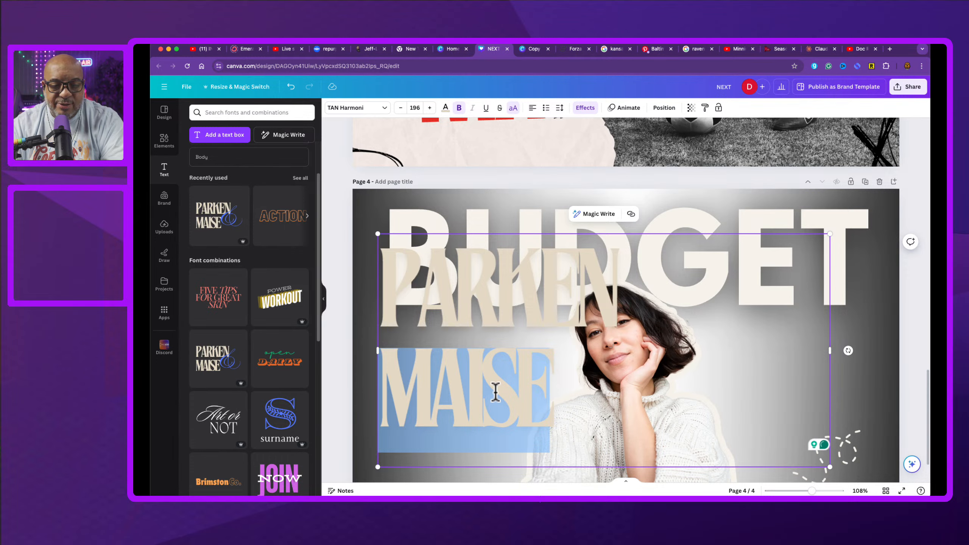
triple_click(495, 393)
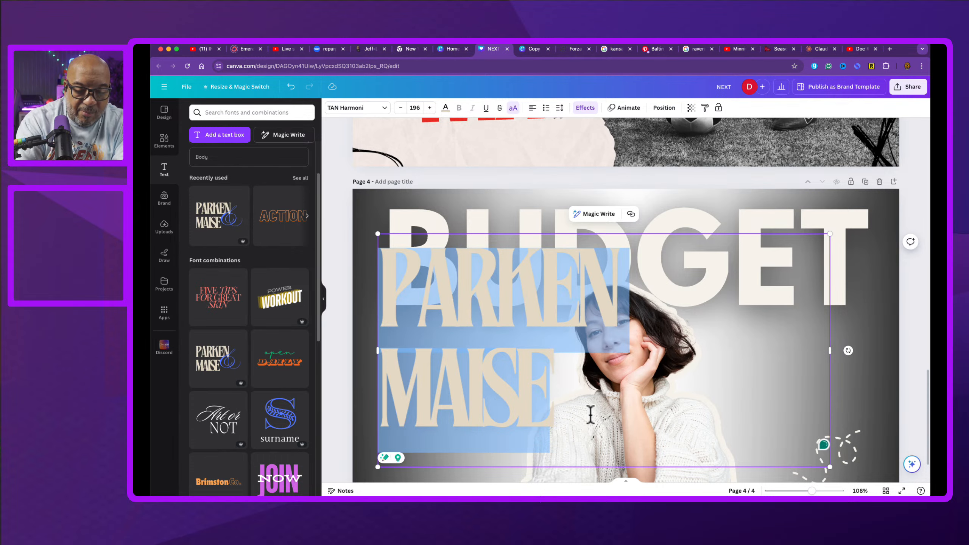
text(MINIE)
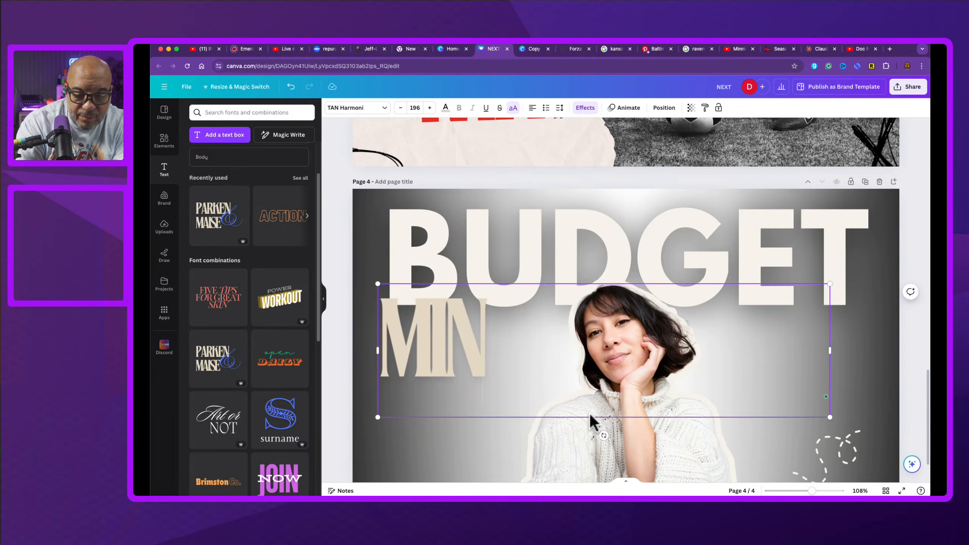
key(BackSpace)
key(BackSpace)
key(BackSpace)
key(BackSpace)
key(BackSpace)
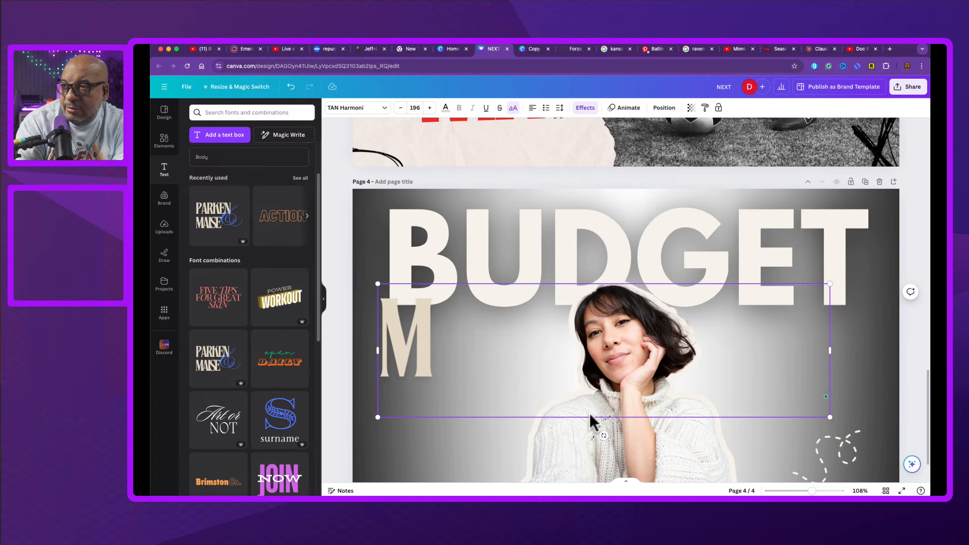
text(<IMMIE)
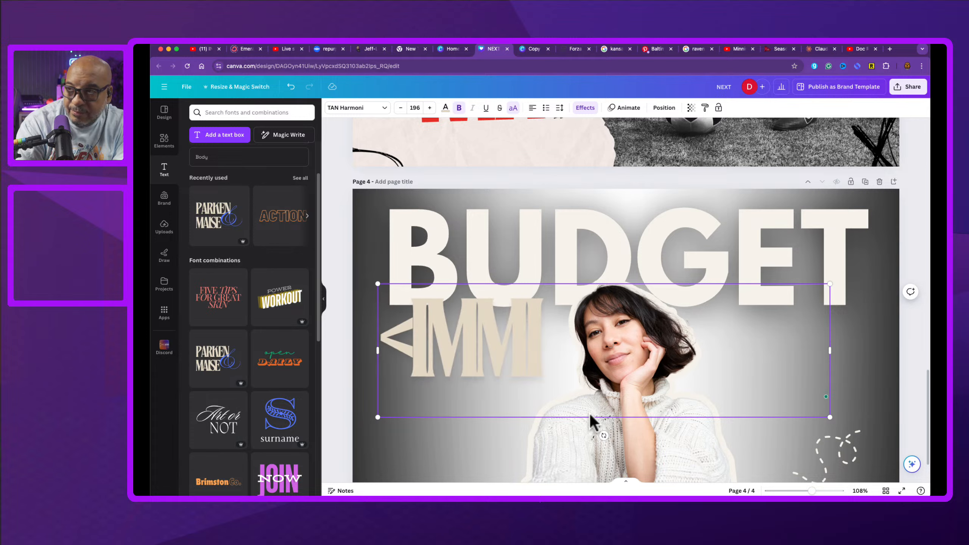
key(BackSpace)
key(BackSpace)
key(BackSpace)
key(BackSpace)
key(BackSpace)
key(BackSpace)
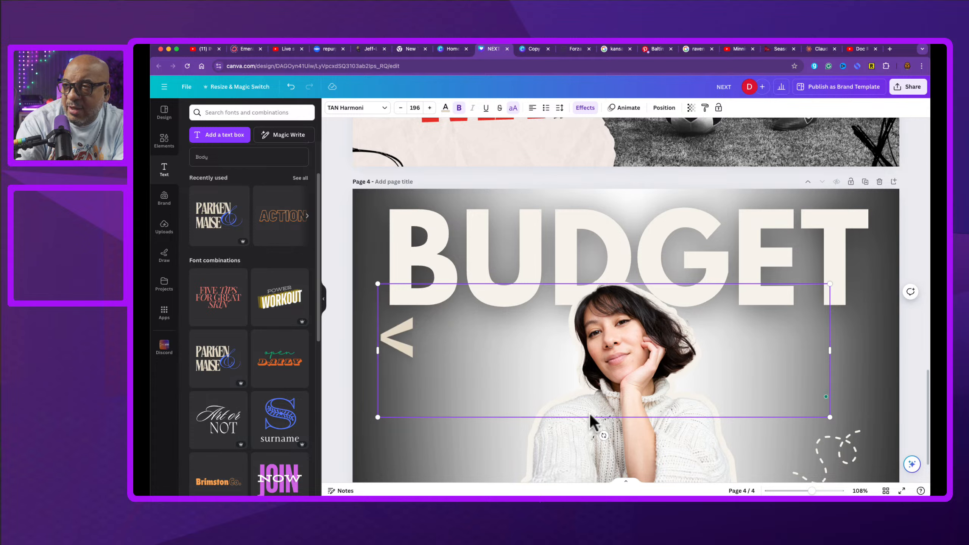
text(MINNIE)
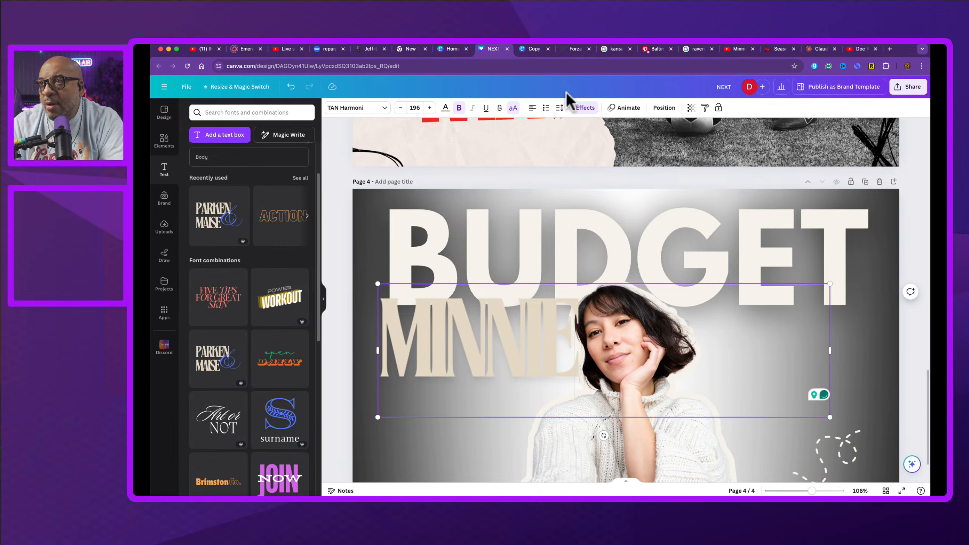
Step: Set the MINNIE letter spacing to 0
click(560, 107)
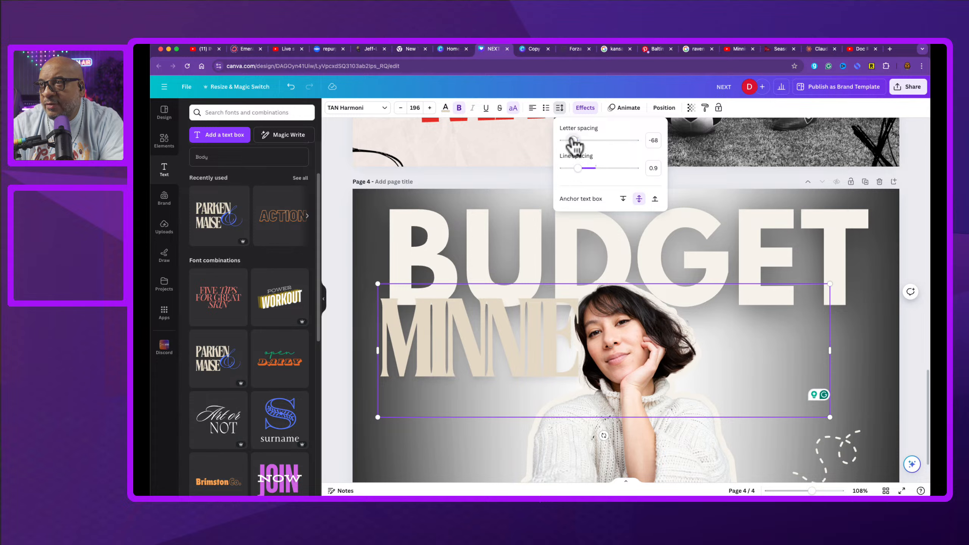
drag(573, 139, 579, 143)
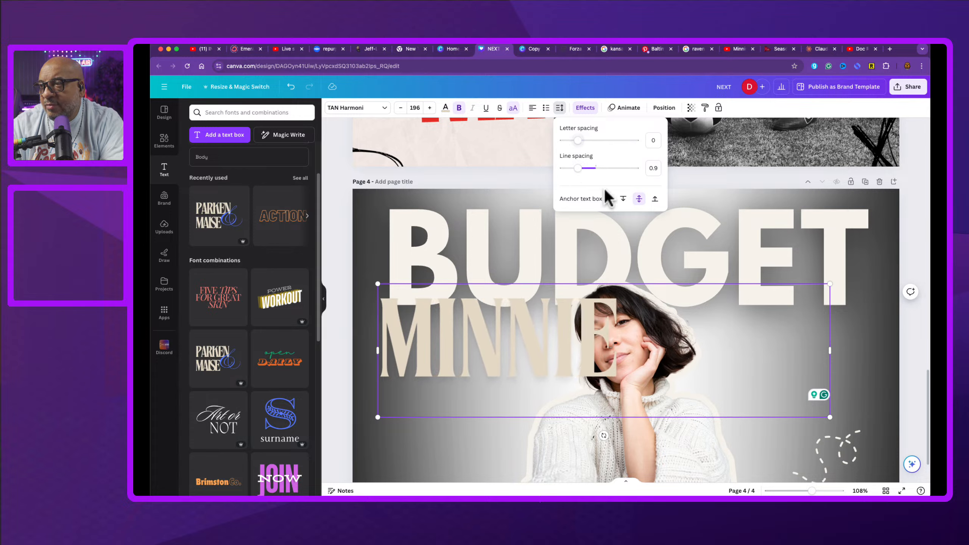
Step: Shrink the MINNIE text to about size 110 and move it to the right, just beneath BUDGET
drag(831, 349, 632, 331)
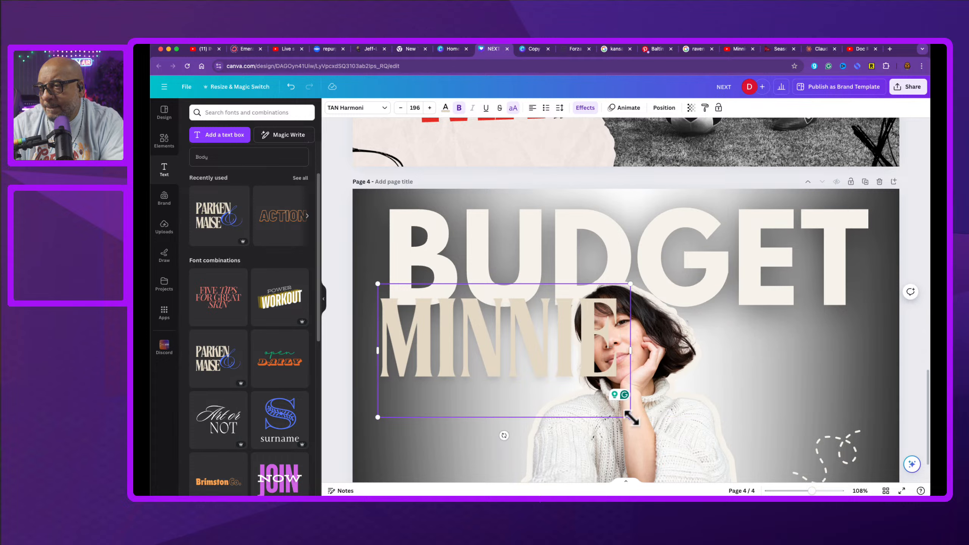
drag(634, 416, 528, 345)
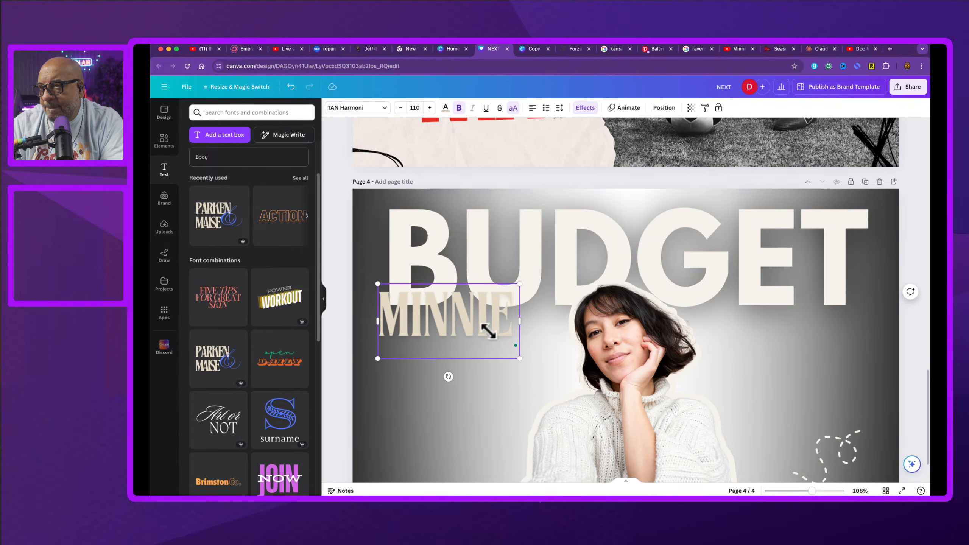
click(390, 387)
drag(418, 332, 751, 358)
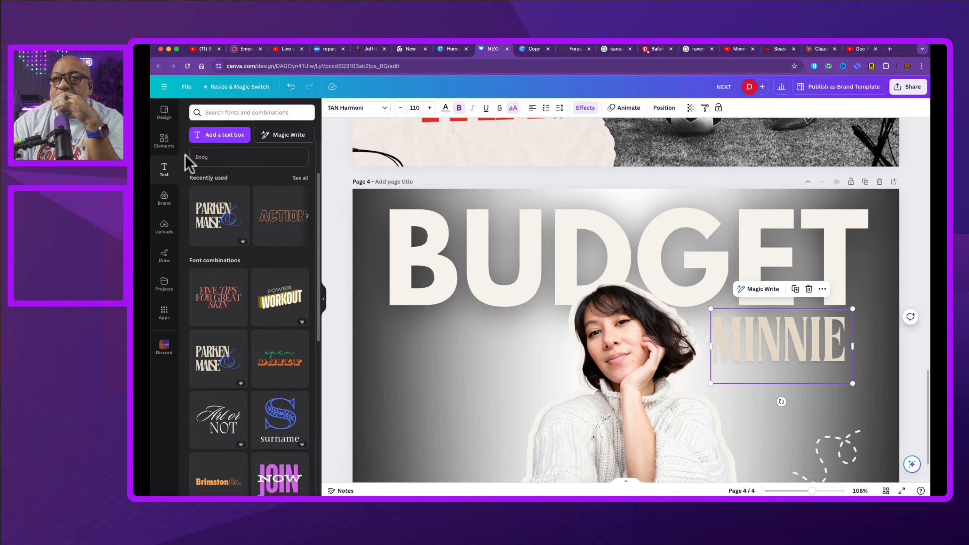
Step: Search element photos for budget and add the budget calculator photo to the page
click(163, 141)
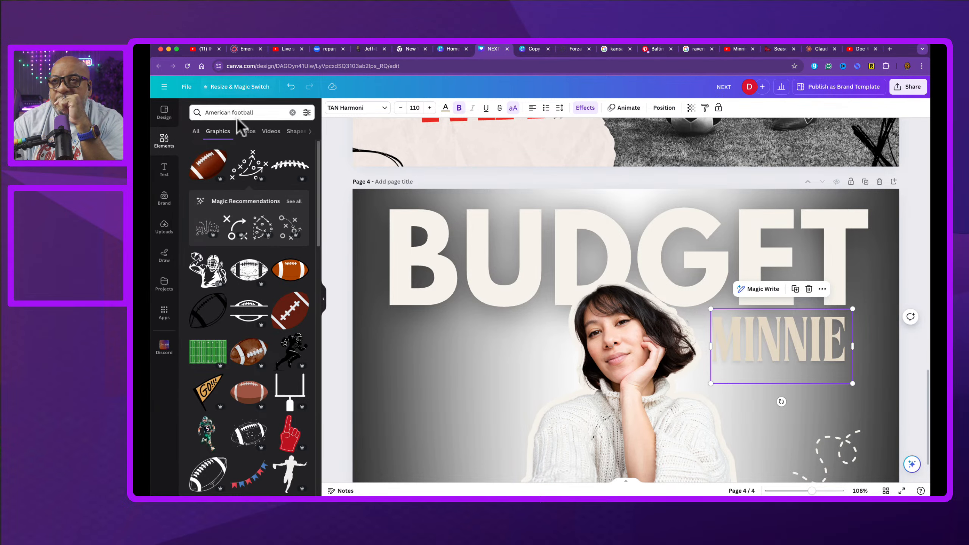
drag(237, 112, 258, 112)
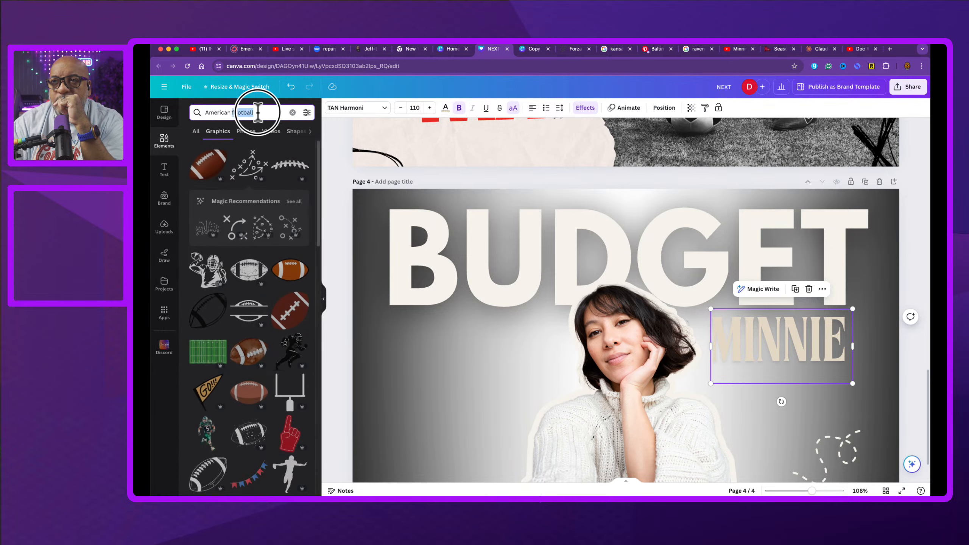
triple_click(258, 112)
text(budget)
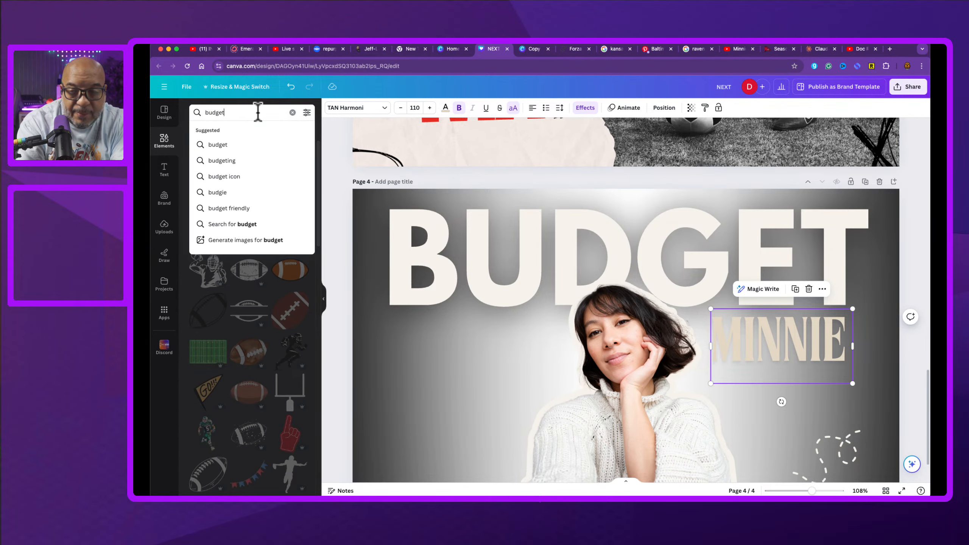
key(Return)
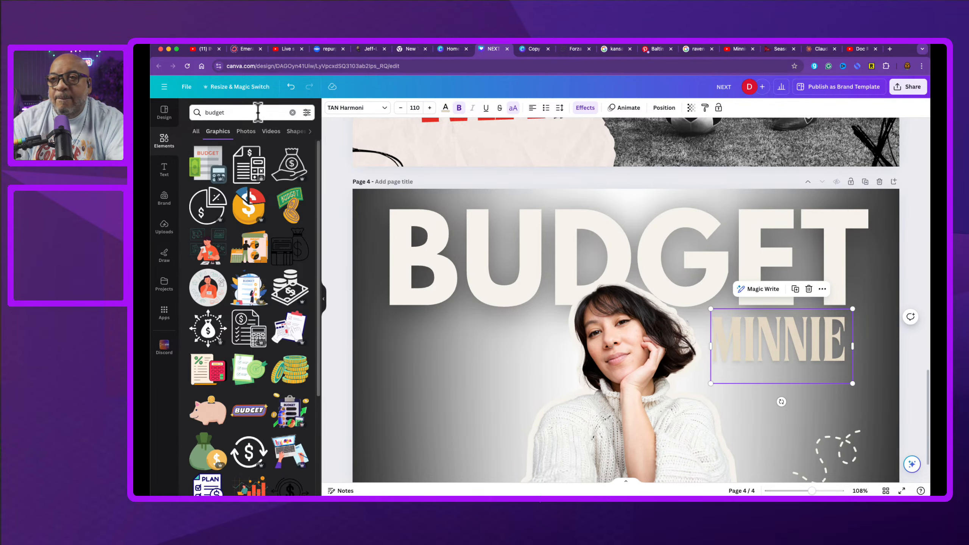
click(246, 131)
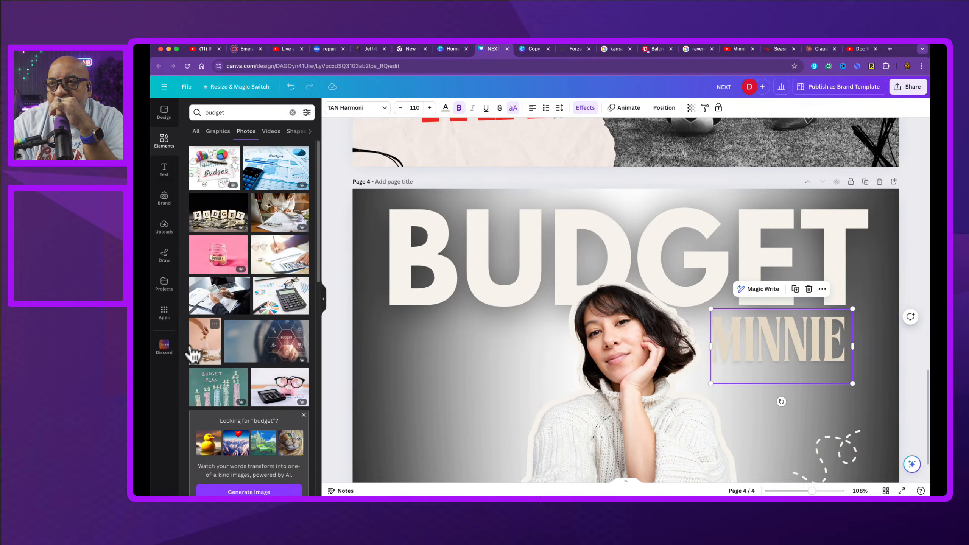
scroll(194, 354, down, 1)
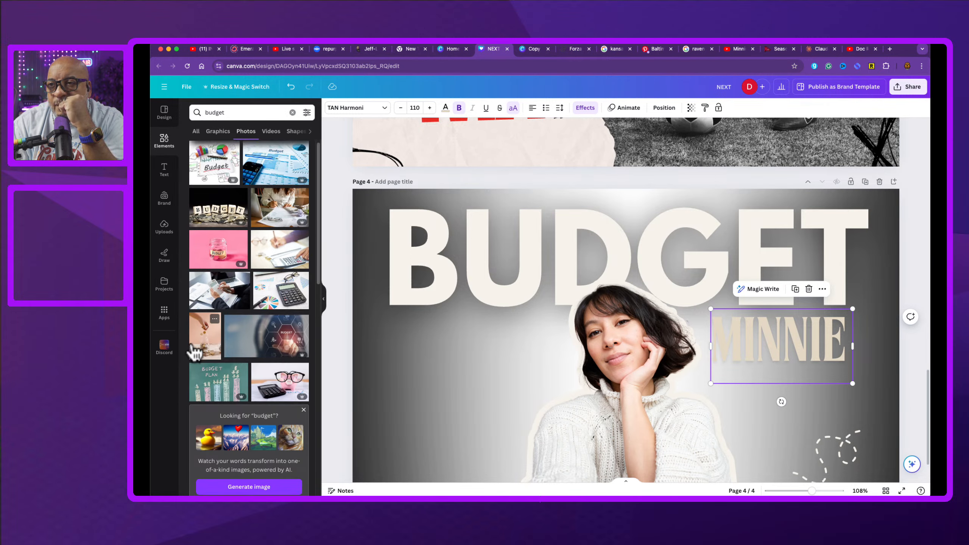
scroll(194, 355, down, 1)
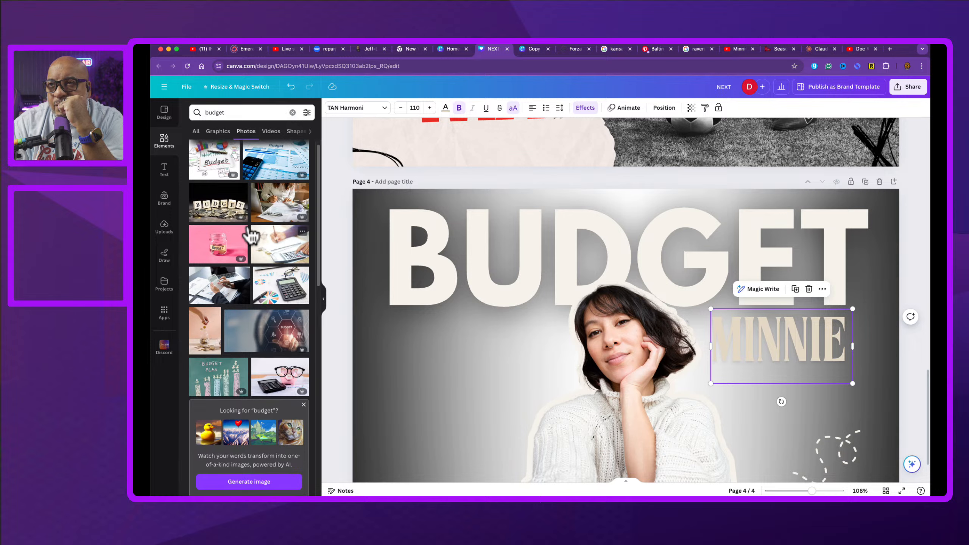
scroll(248, 229, up, 2)
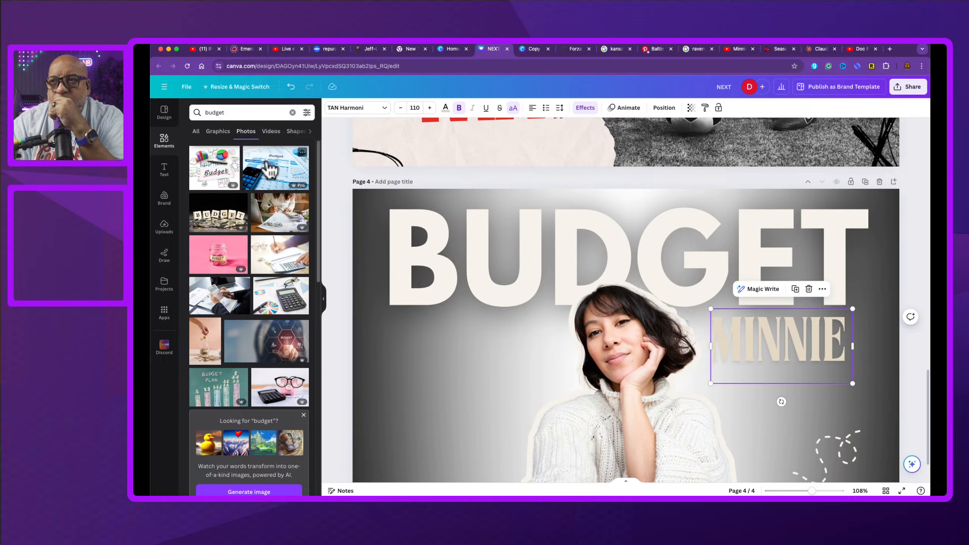
drag(269, 170, 373, 245)
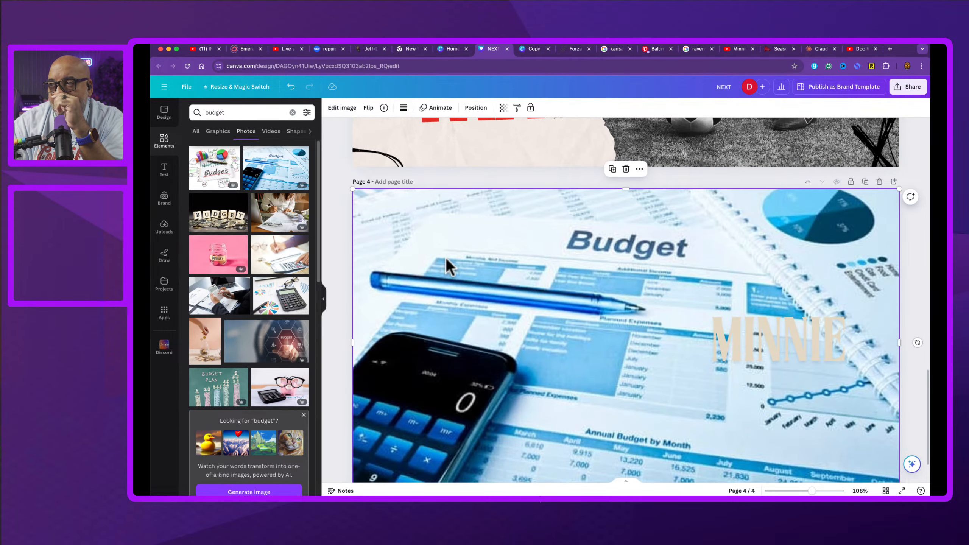
Step: Send the budget photo behind the other elements as the background
right_click(516, 262)
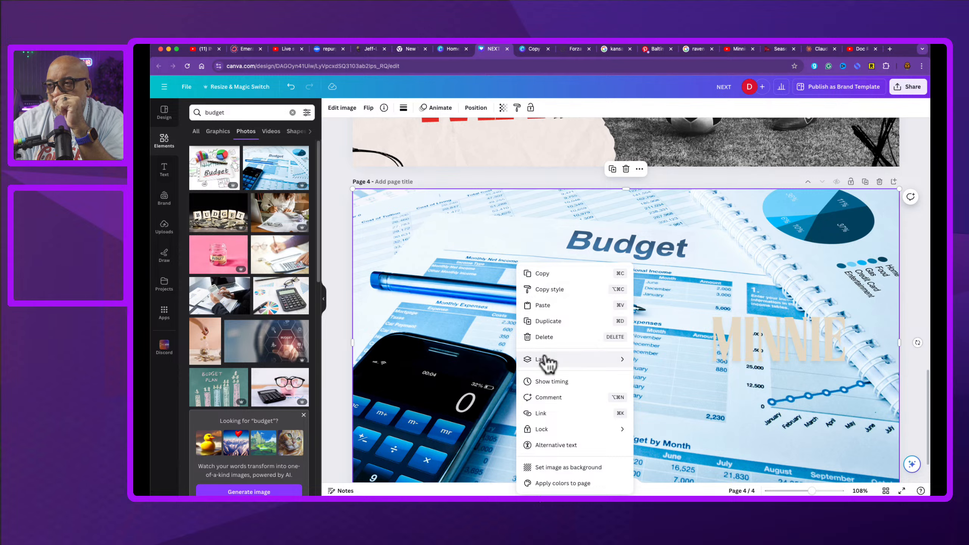
mouse_move(546, 363)
click(672, 407)
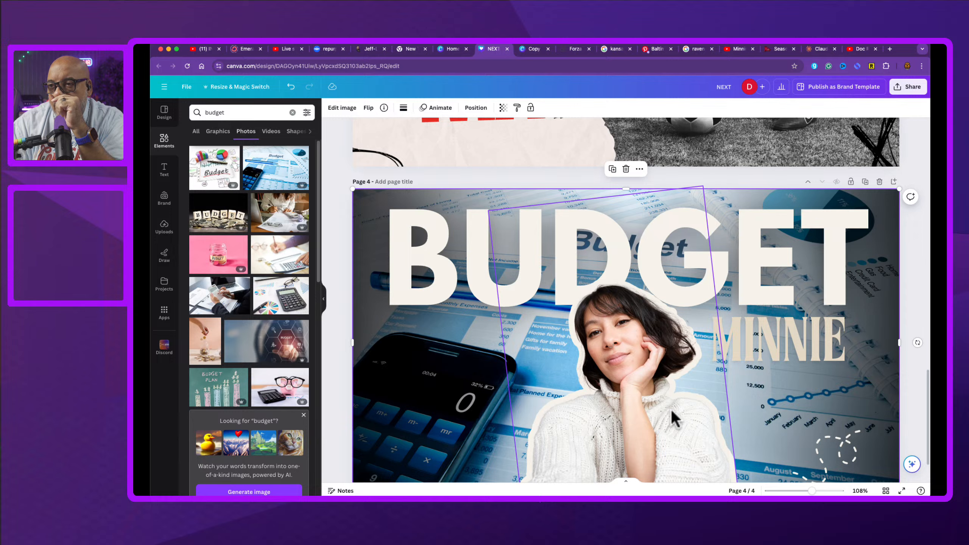
Step: Apply the Outrun color pop filter to the background photo
click(340, 114)
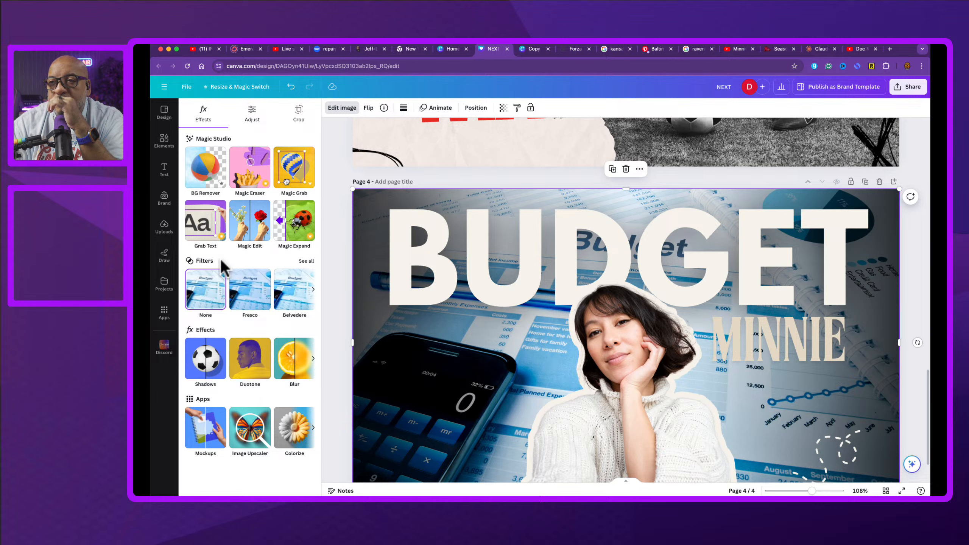
click(306, 261)
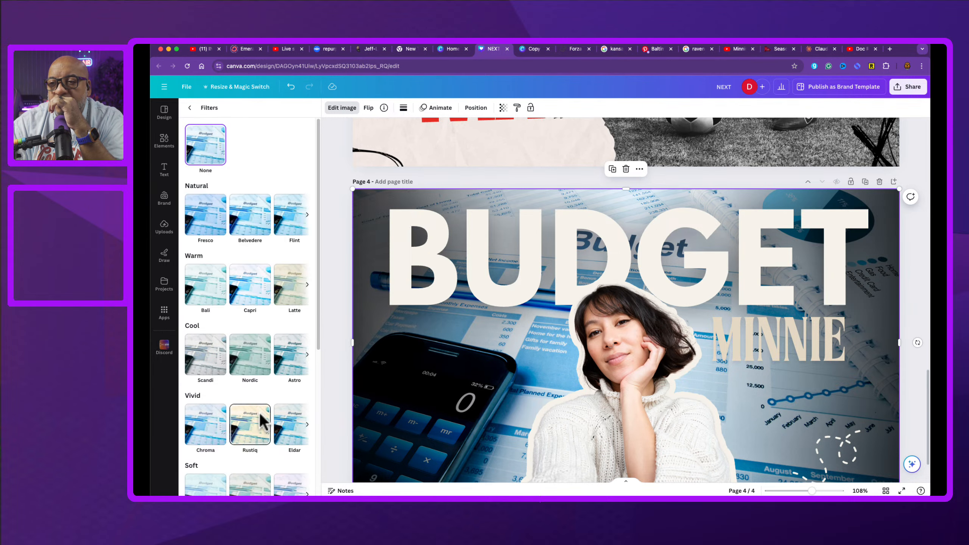
scroll(260, 420, down, 6)
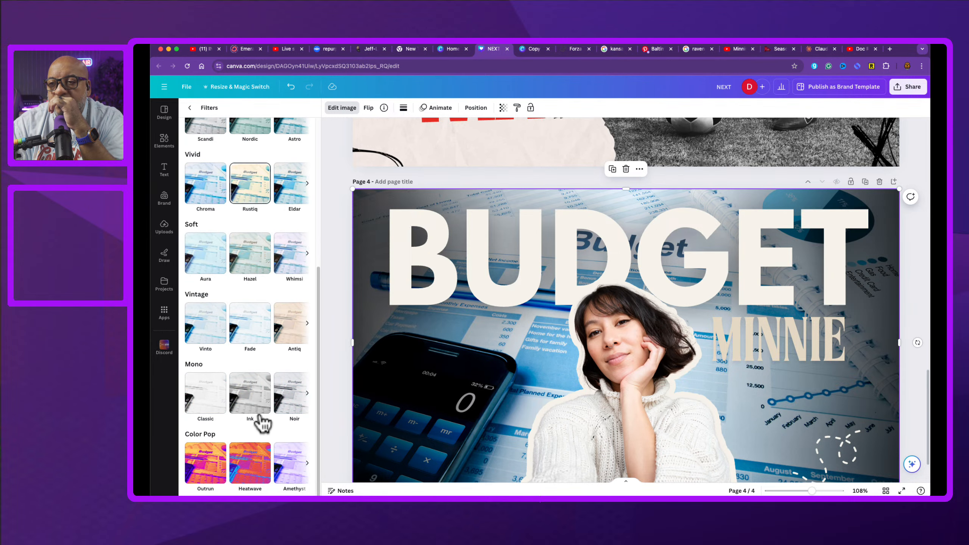
click(252, 473)
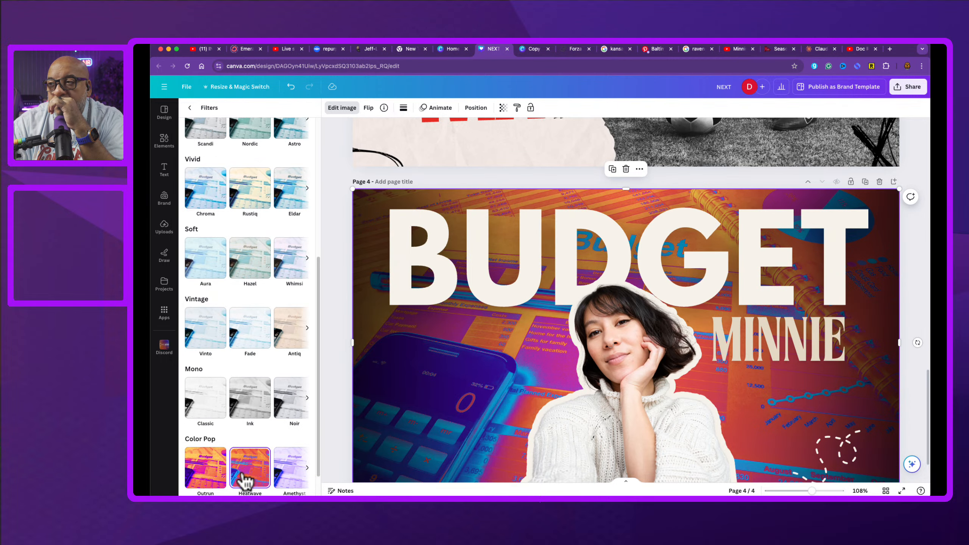
click(213, 478)
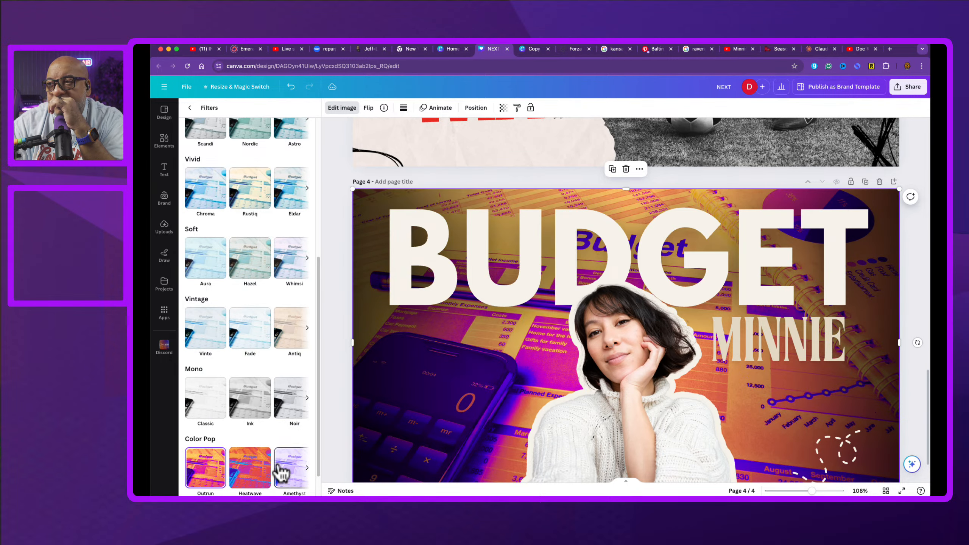
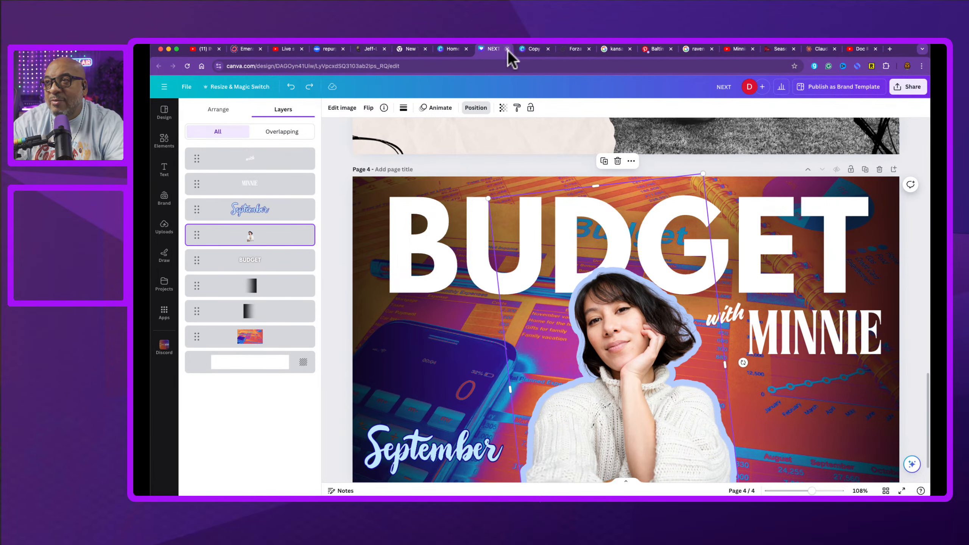
Step: Switch to another browser tab and open the Coolors website home page
click(574, 49)
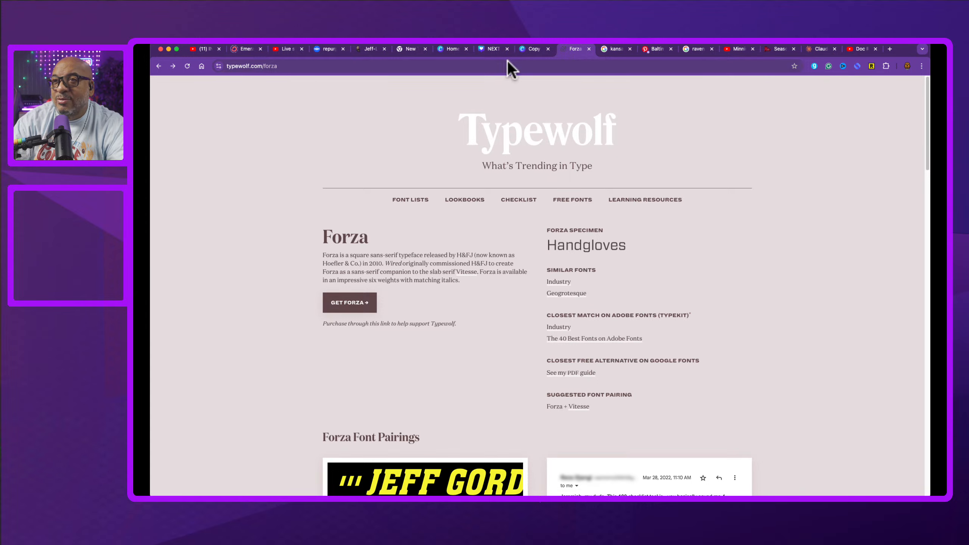
click(525, 70)
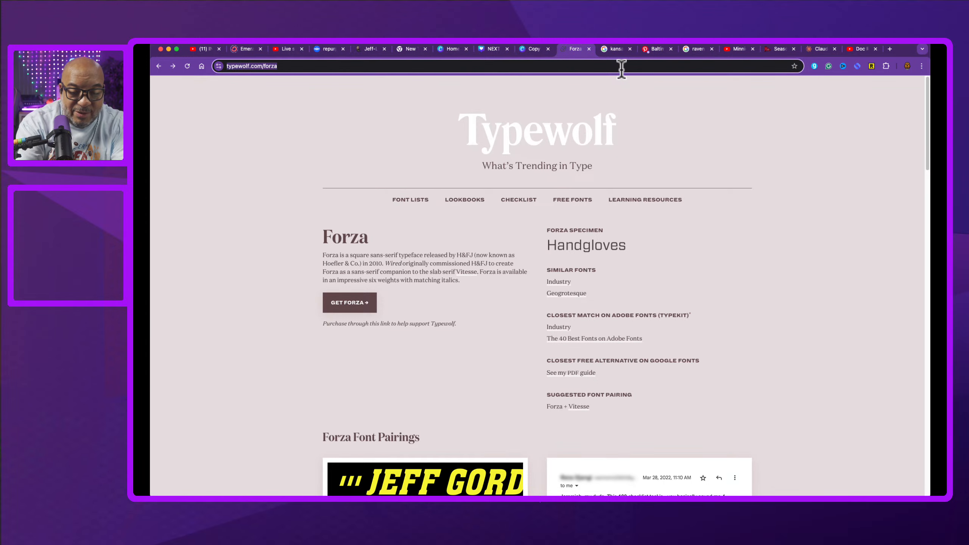
text(coolo)
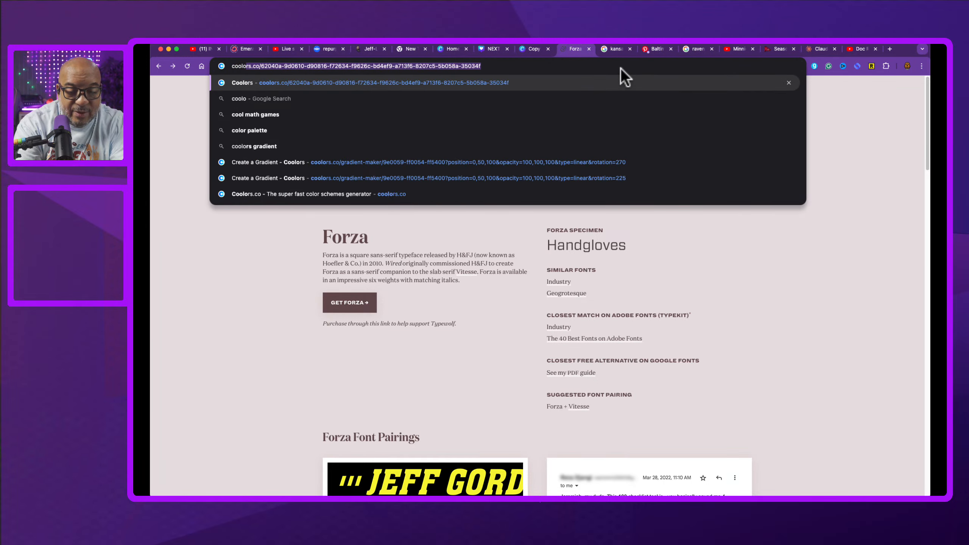
text(r)
key(Return)
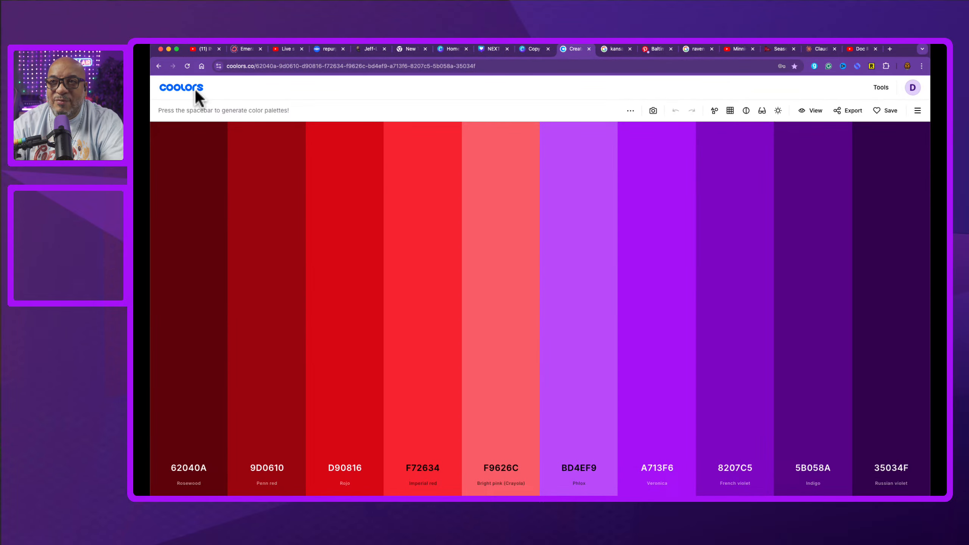
click(194, 90)
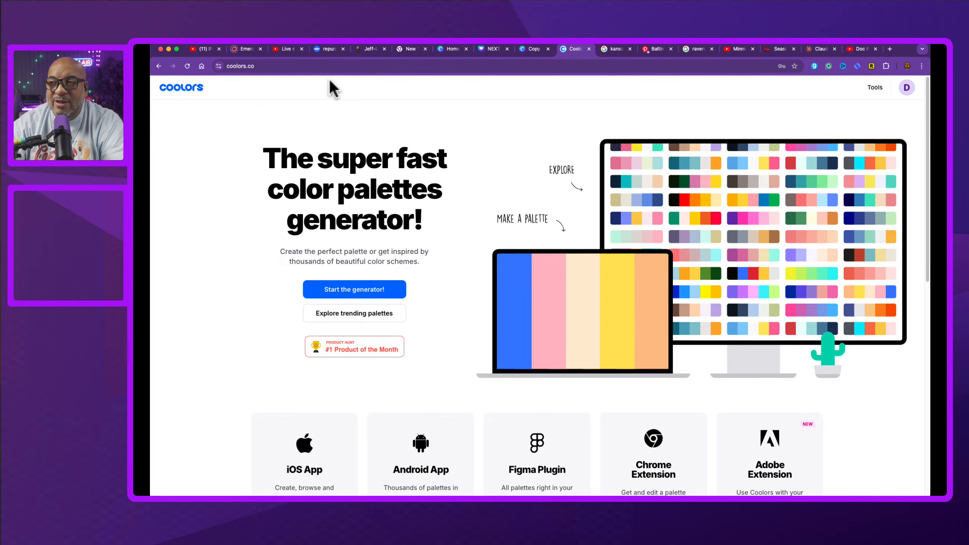
Step: Browse the trending color palettes on Coolors
click(373, 314)
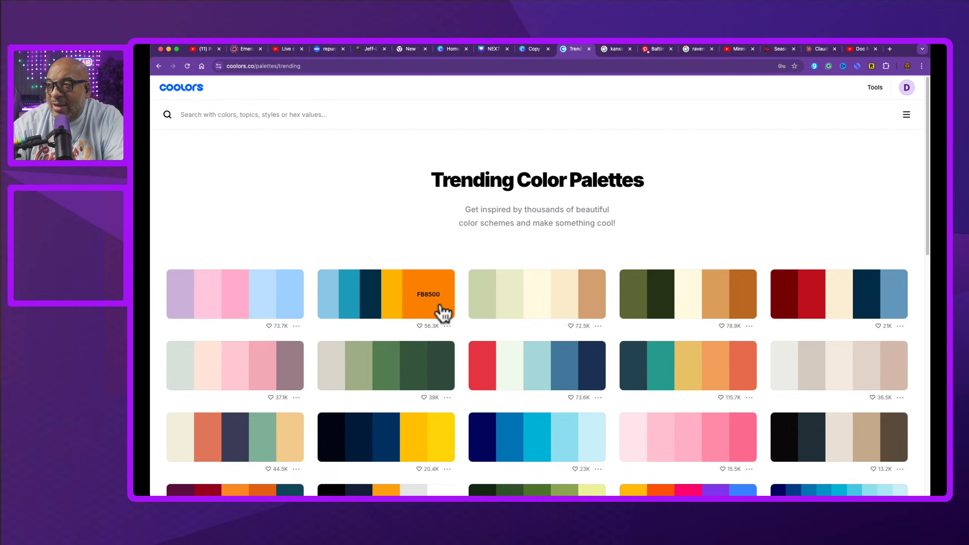
scroll(531, 364, down, 3)
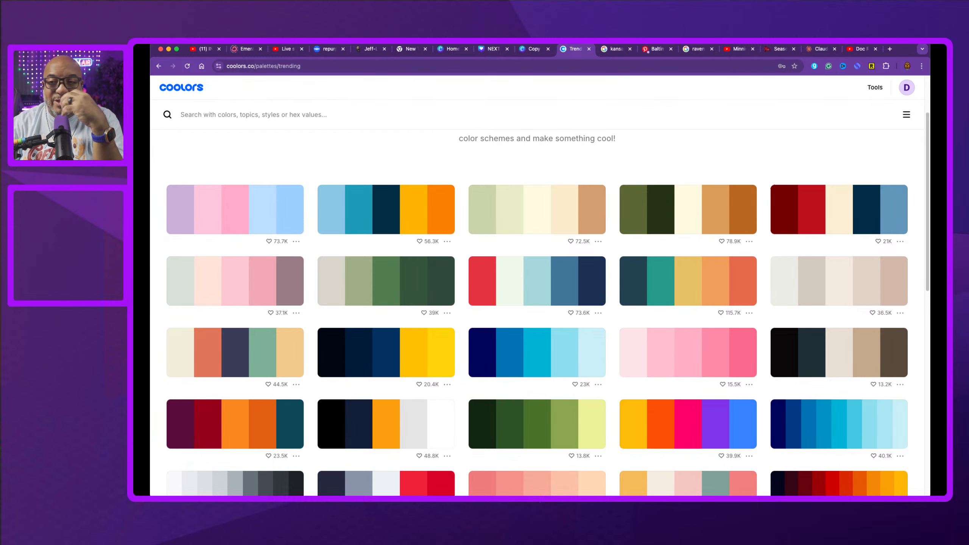
scroll(193, 455, down, 2)
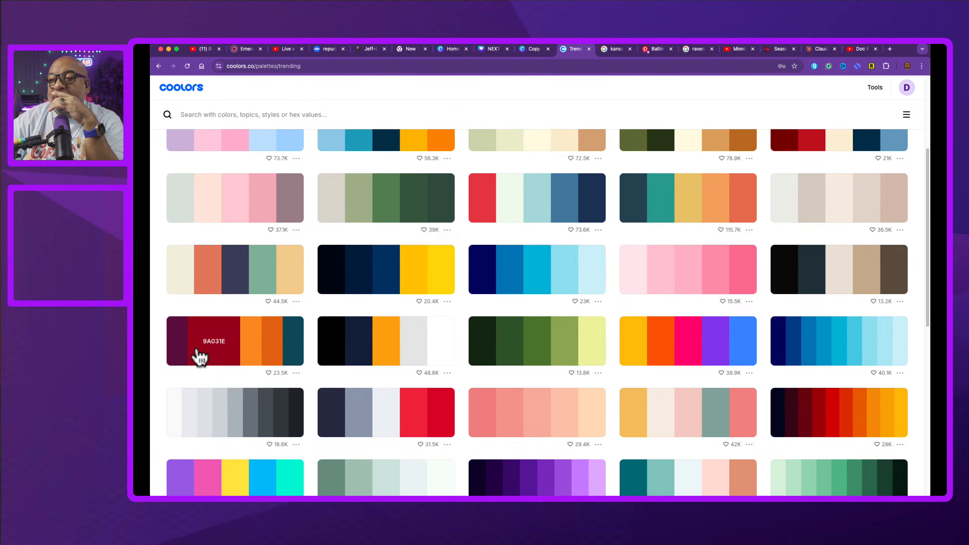
scroll(518, 443, down, 4)
scroll(515, 444, down, 4)
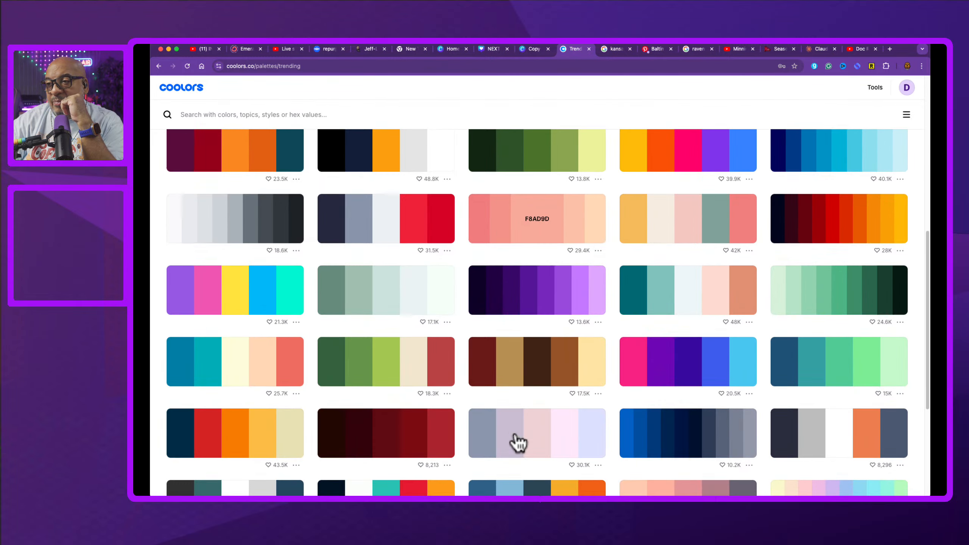
scroll(565, 431, down, 5)
scroll(574, 430, down, 7)
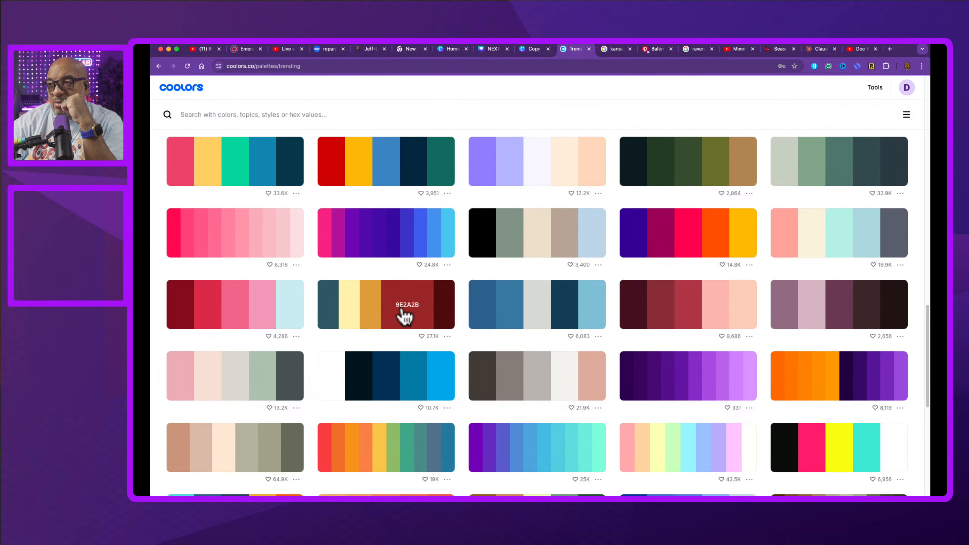
scroll(608, 388, down, 8)
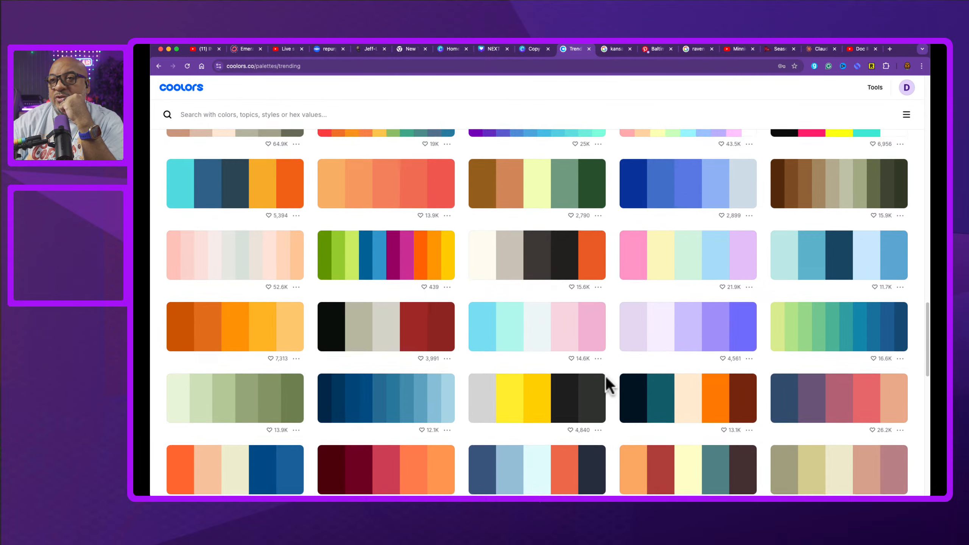
scroll(606, 375, down, 2)
scroll(607, 378, down, 3)
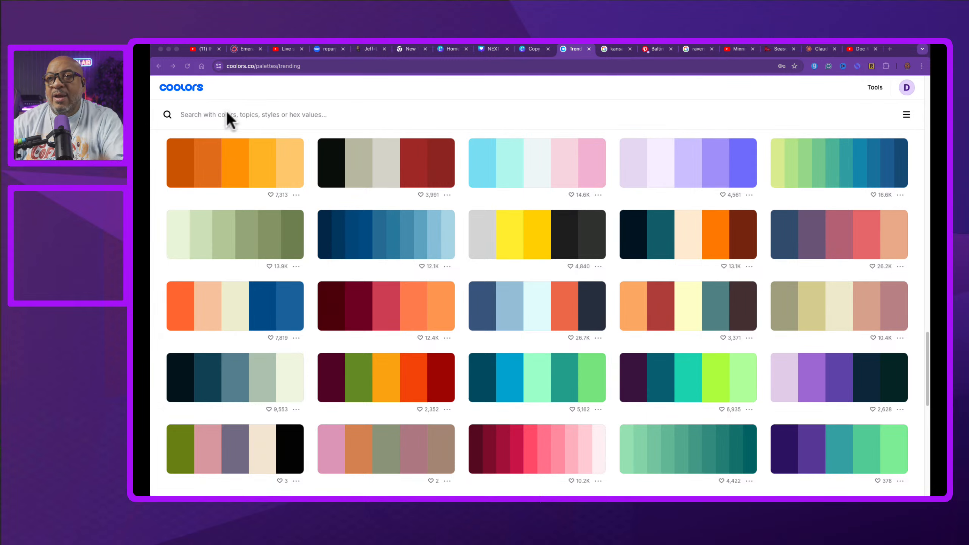
Step: Search palettes for the pasted hex color 46171b sorted by Trending, and open the Explore palettes panel
click(199, 114)
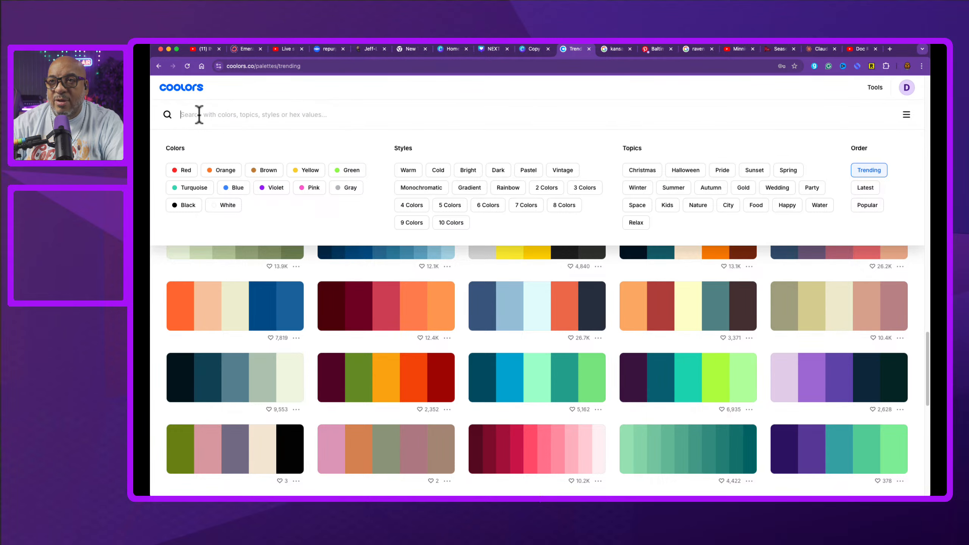
text(46171b)
key(Return)
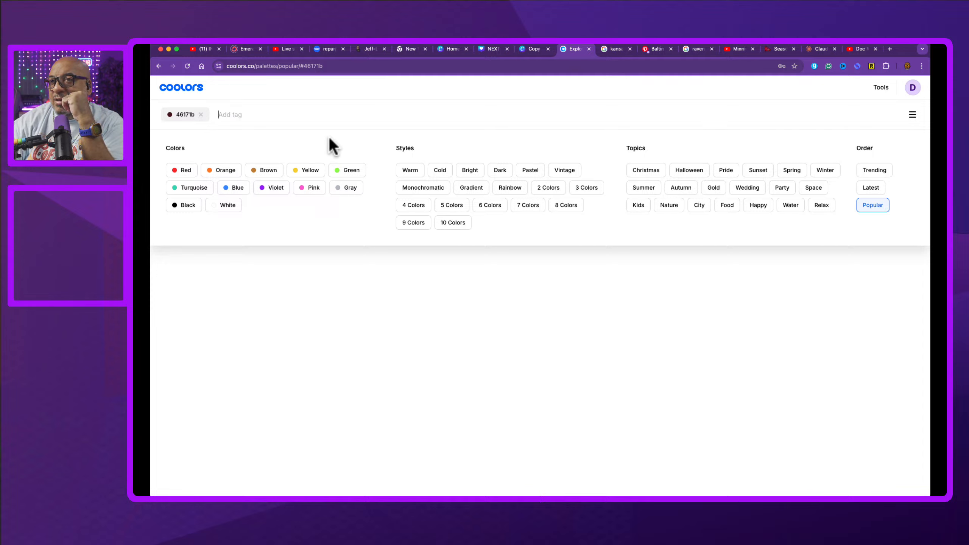
click(877, 172)
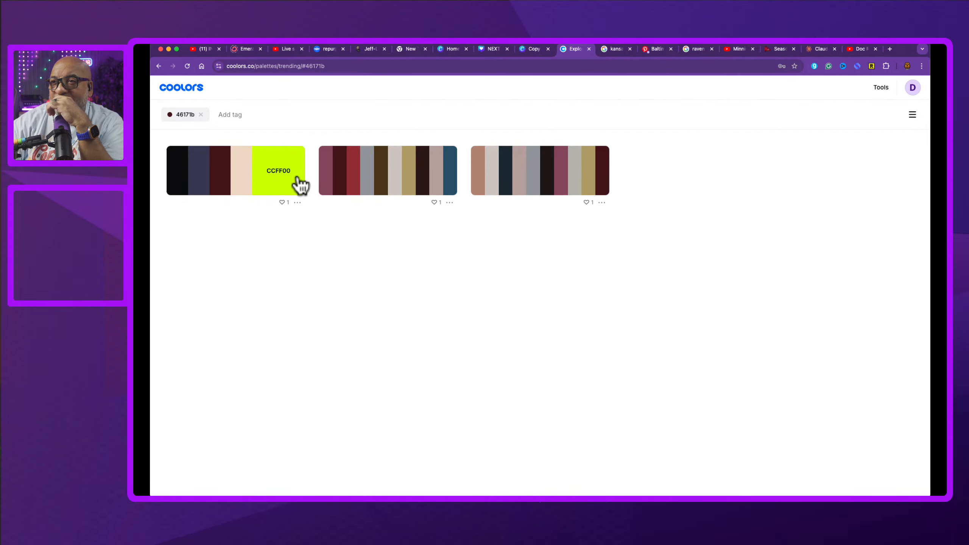
click(232, 177)
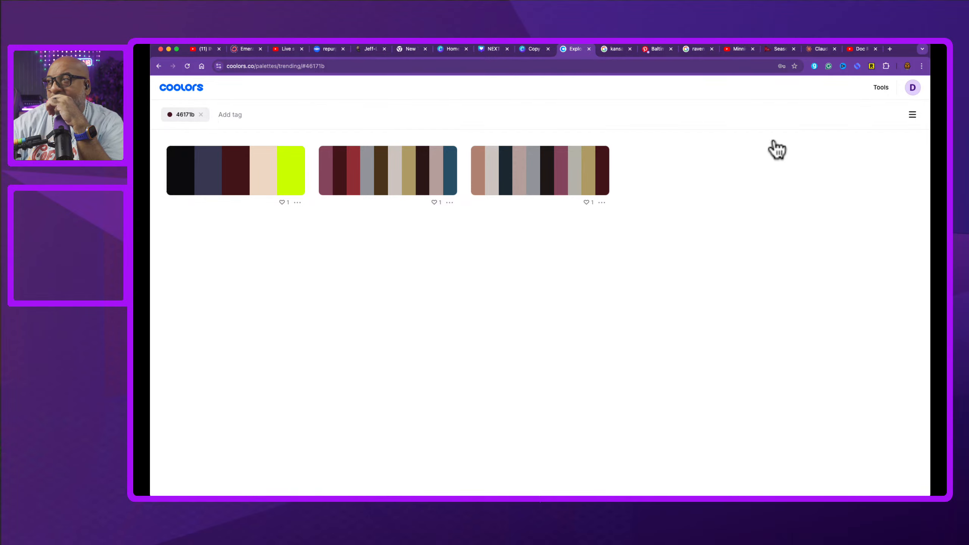
click(913, 114)
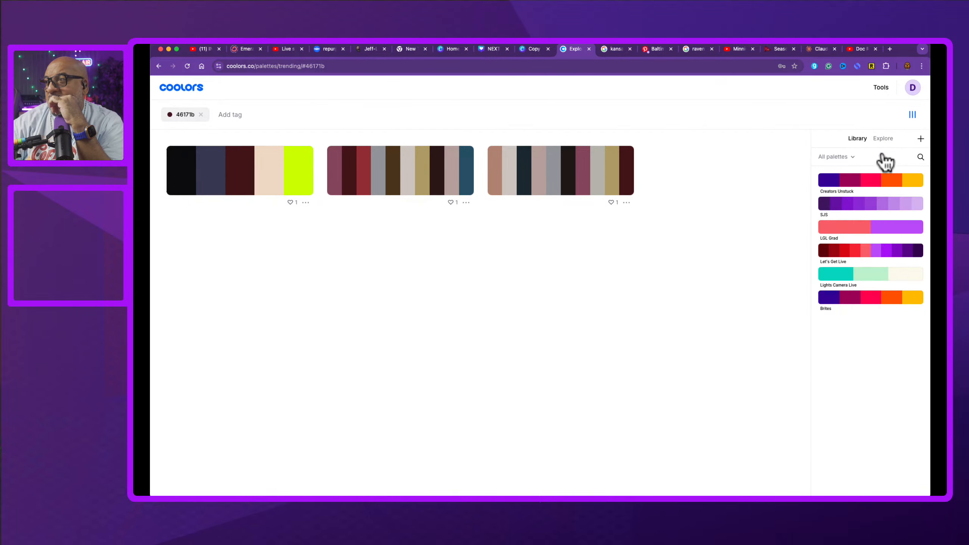
click(884, 139)
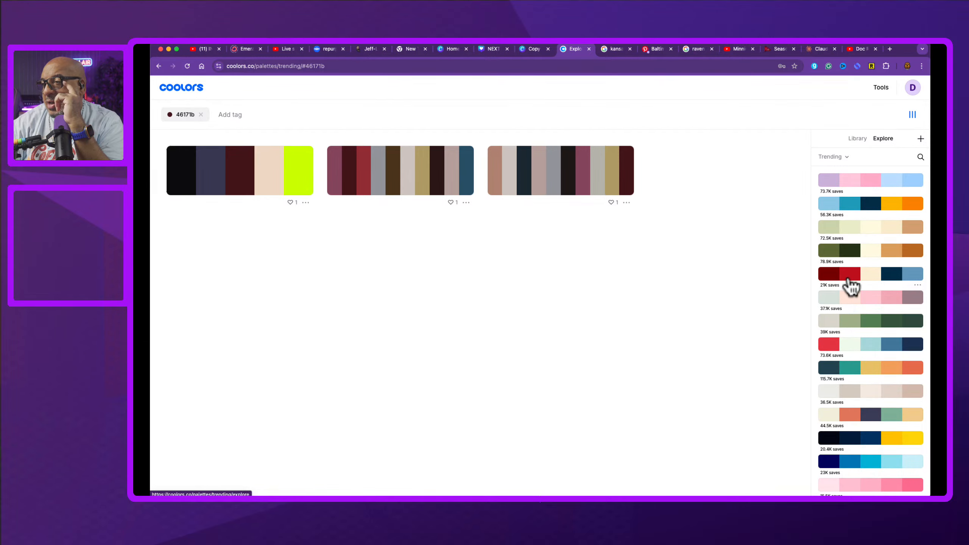
Step: Return to the Coolors home page and open the Extract palette from image tool
click(200, 91)
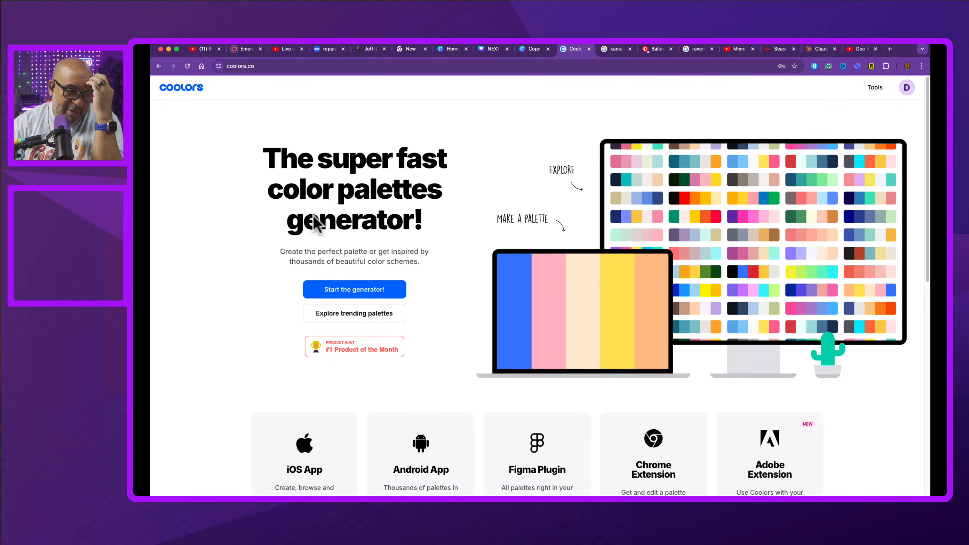
scroll(473, 368, down, 6)
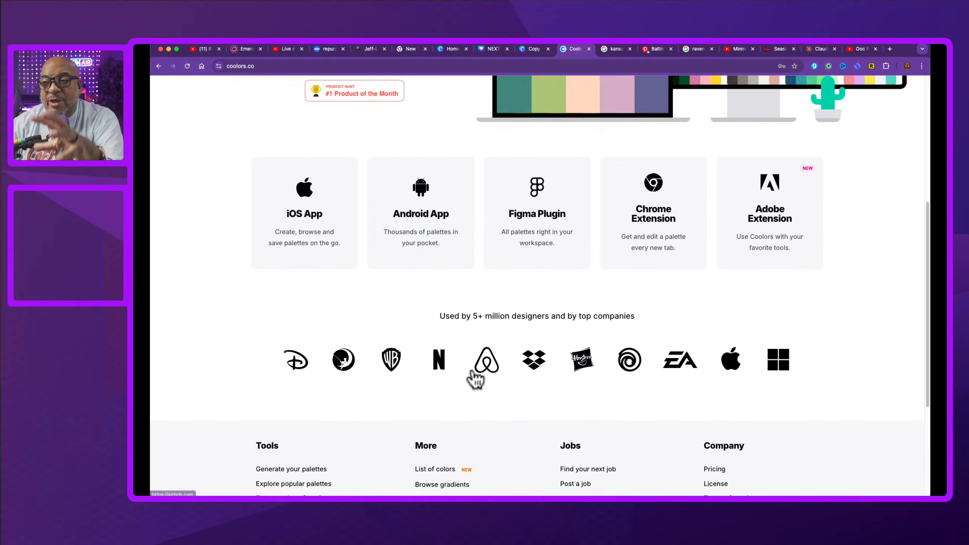
scroll(472, 374, down, 4)
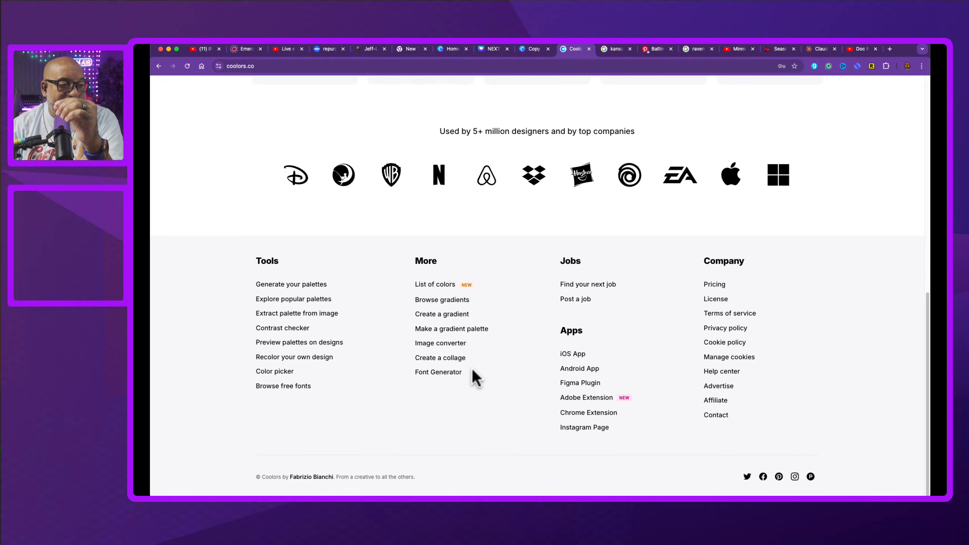
scroll(471, 369, up, 1)
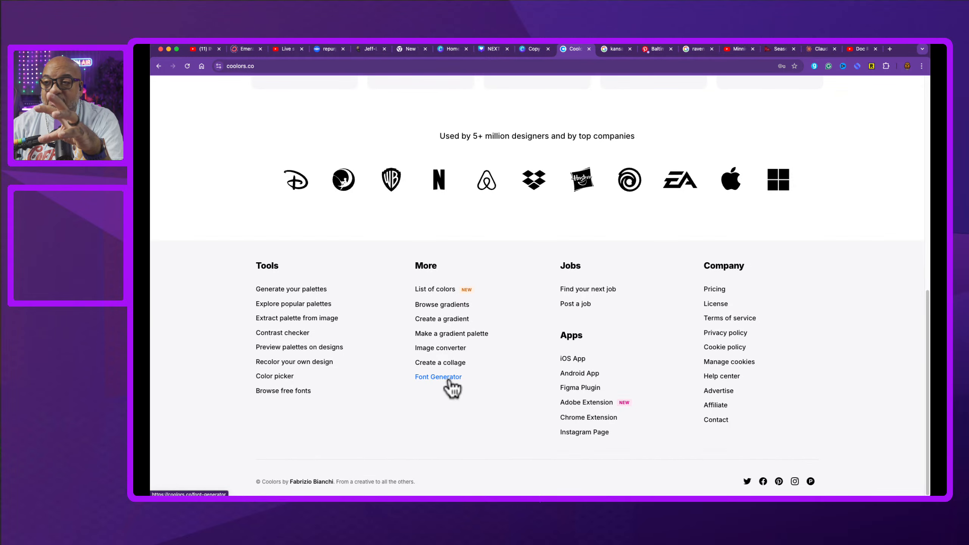
scroll(452, 388, up, 2)
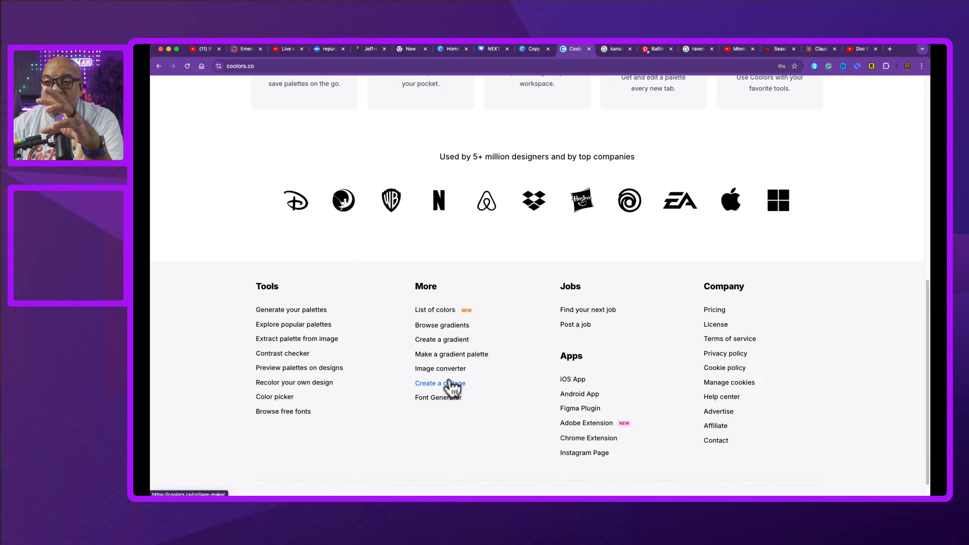
click(304, 326)
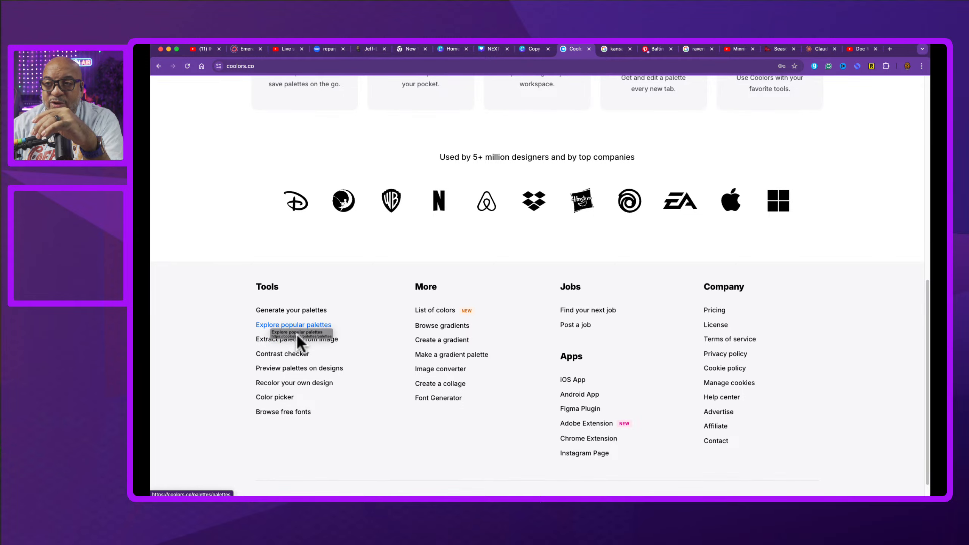
click(298, 341)
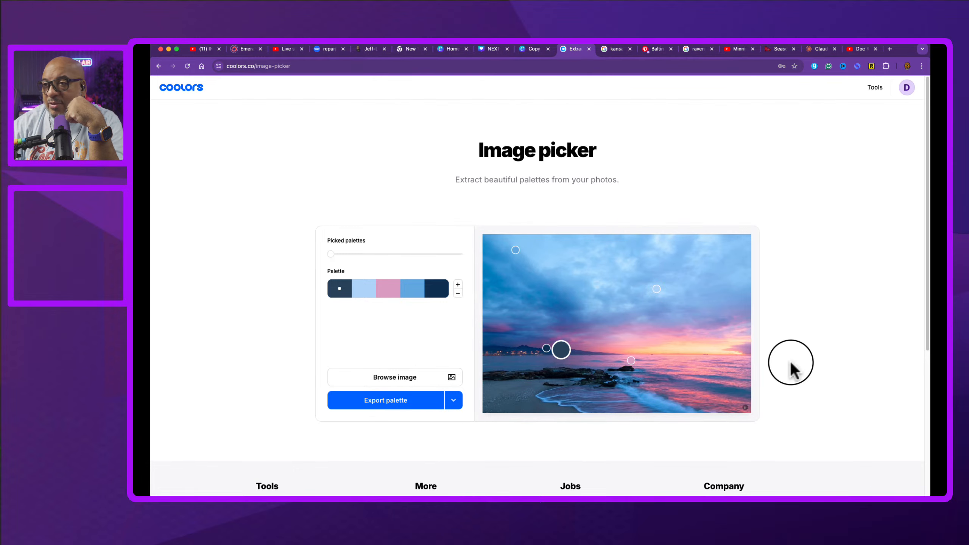
Step: Upload a new photo into the image picker to extract a palette from it
click(425, 383)
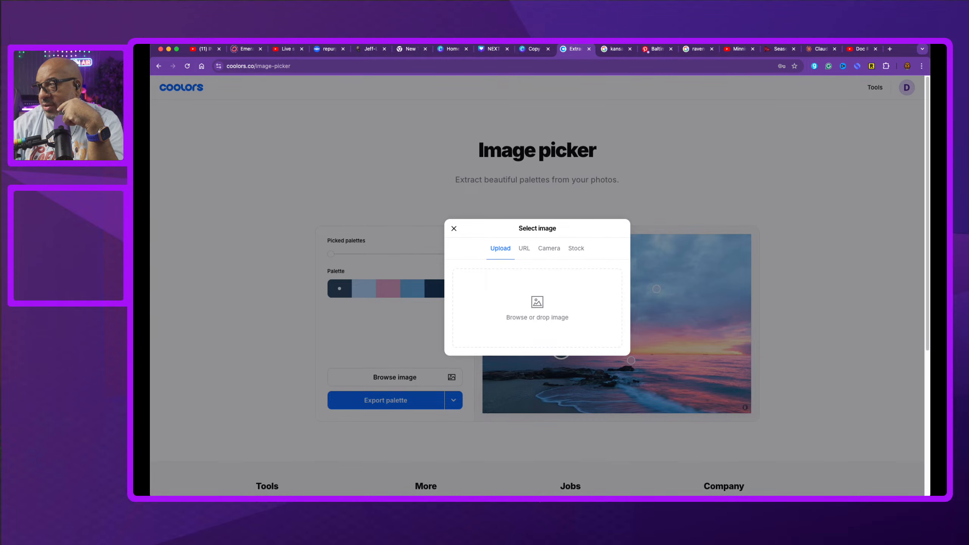
drag(538, 280, 532, 284)
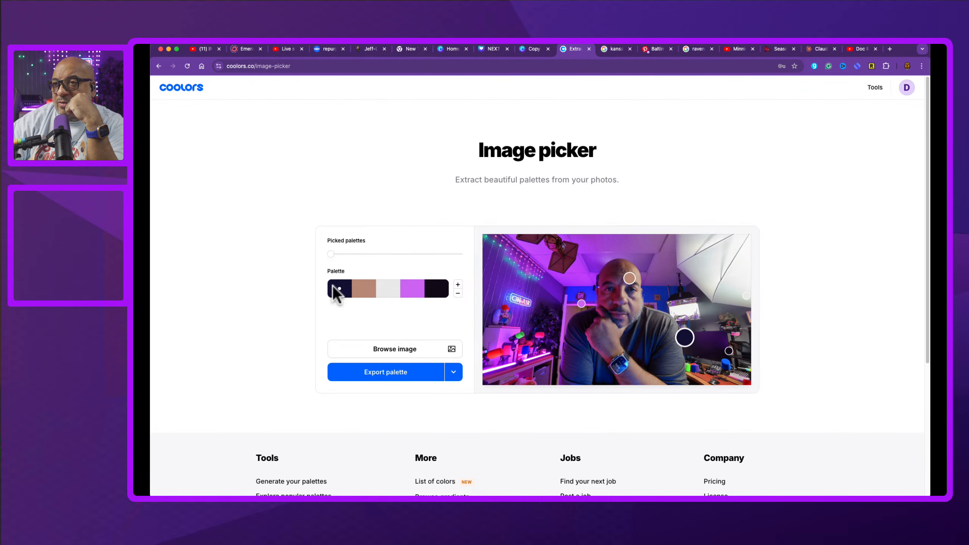
Step: Raise the picked palettes slider, move two picker points onto the neon sign and red light, then return to the Canva tab
drag(330, 255, 410, 260)
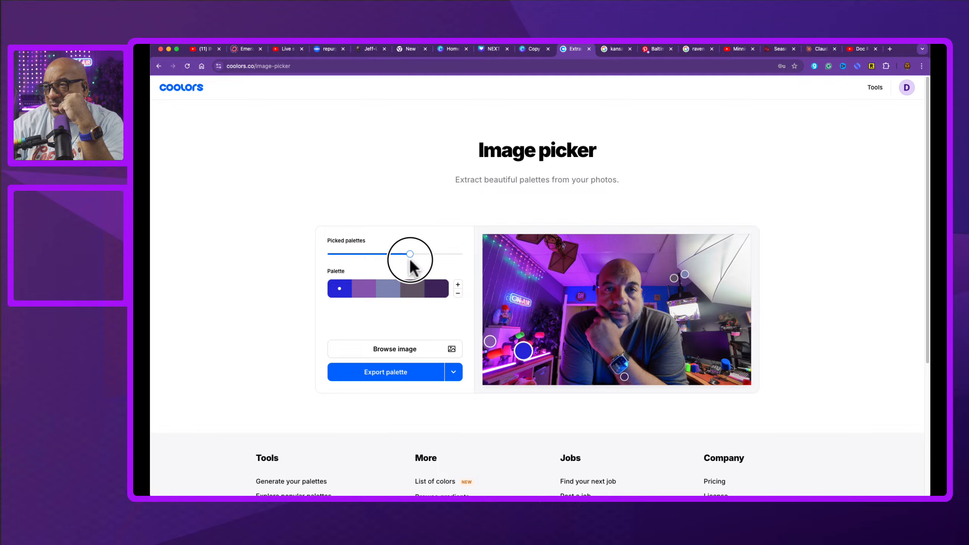
drag(673, 277, 522, 276)
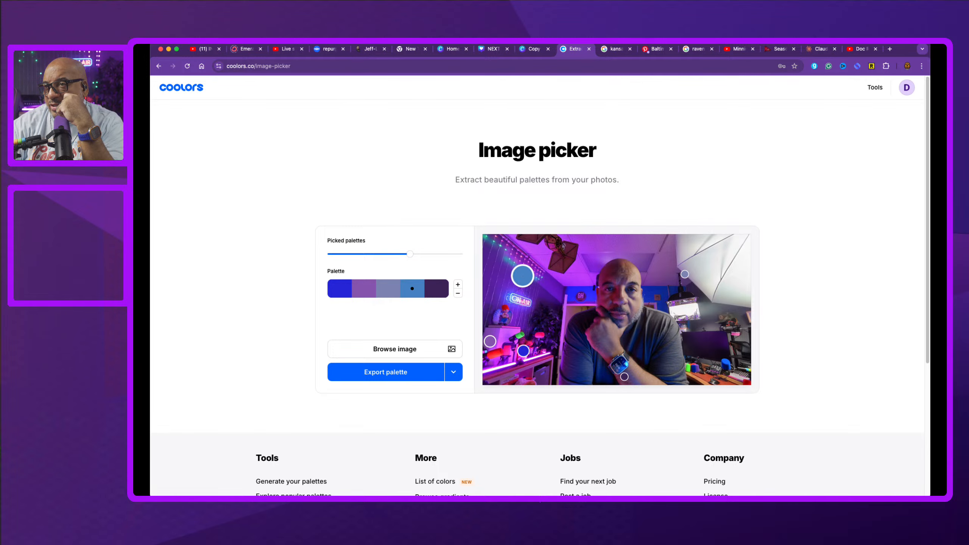
mouse_move(684, 278)
mouse_down()
mouse_move(525, 336)
mouse_move(540, 333)
mouse_up()
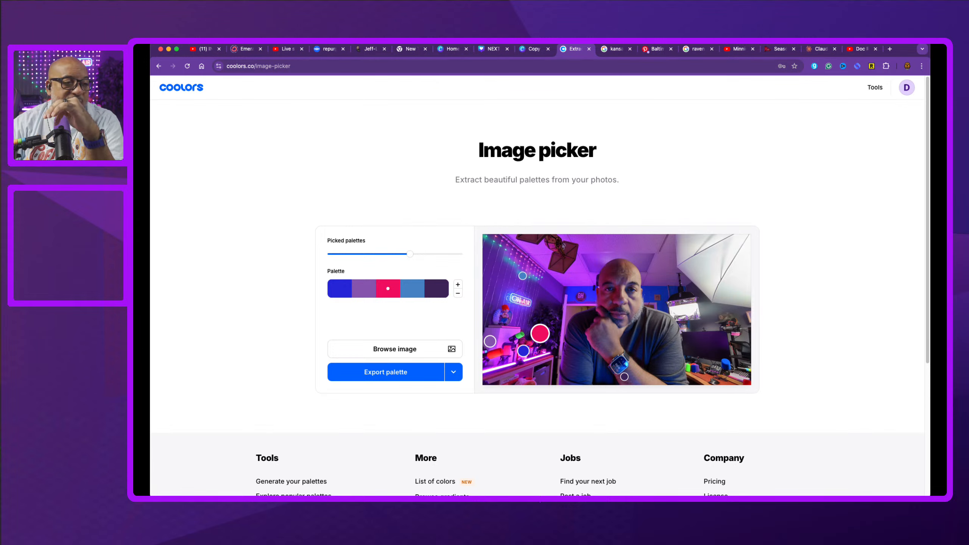
click(496, 49)
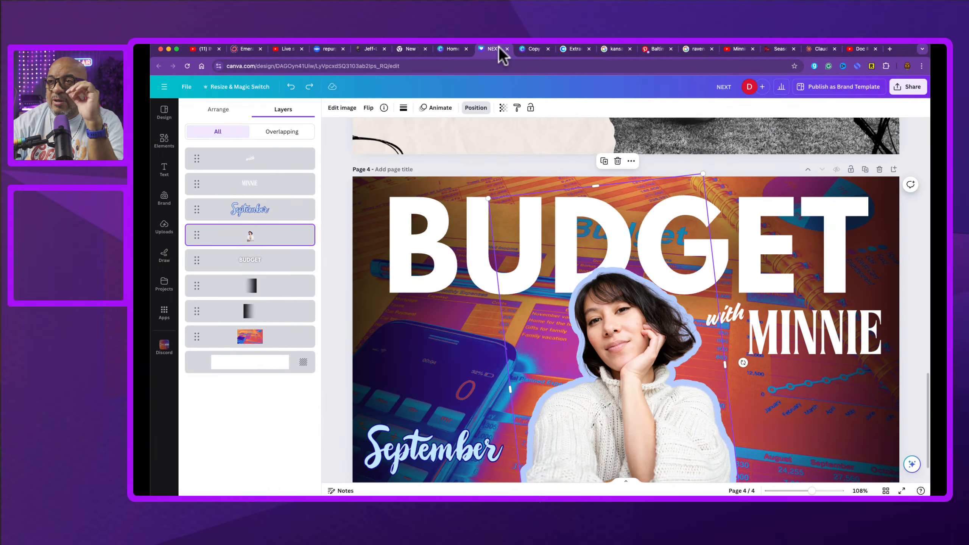